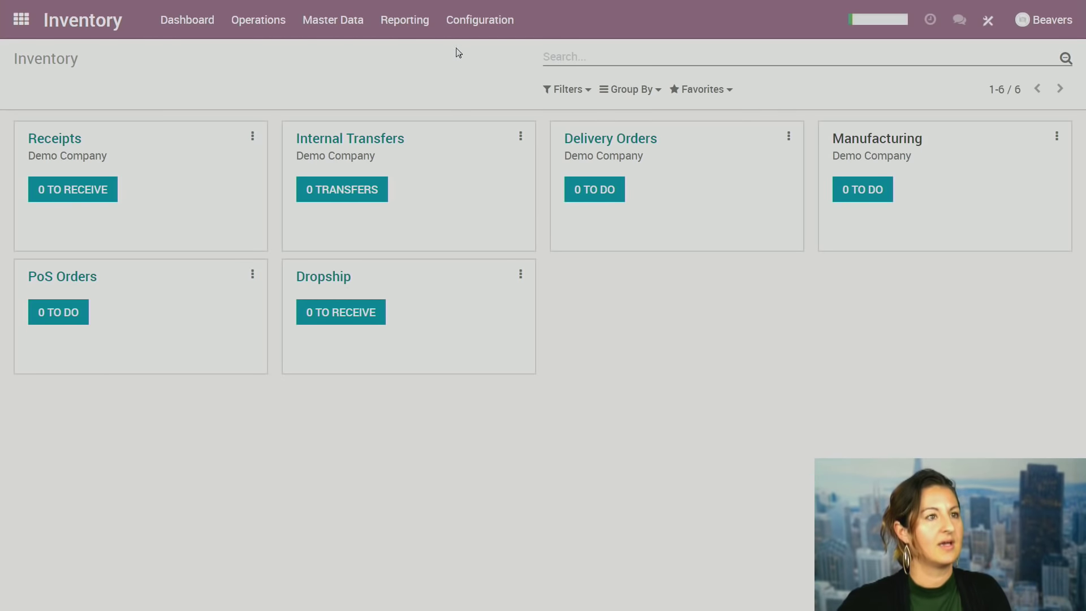
click(463, 26)
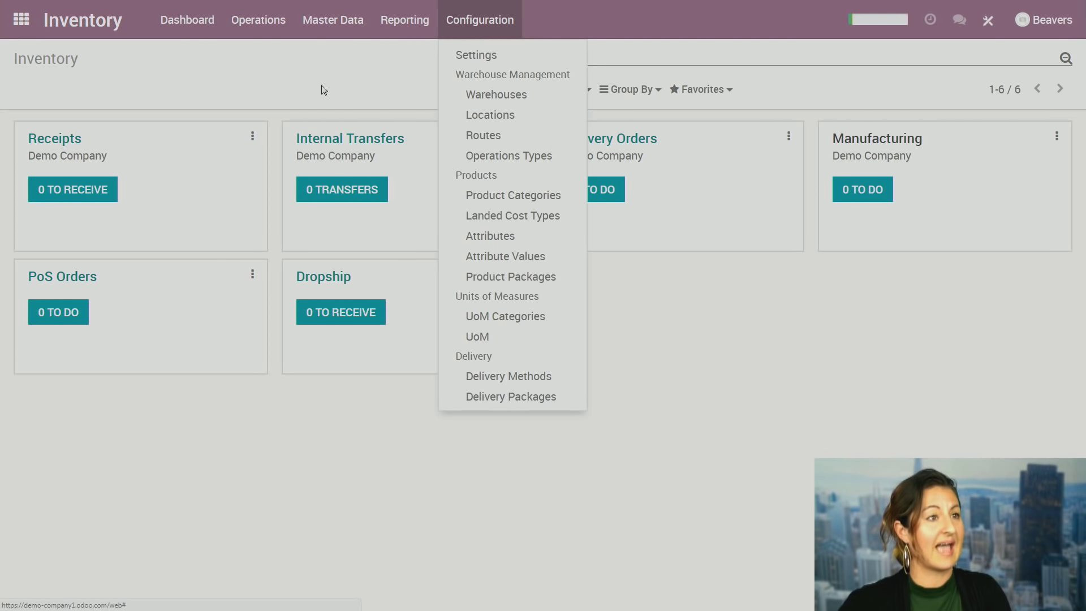
click(385, 83)
drag(296, 156, 395, 158)
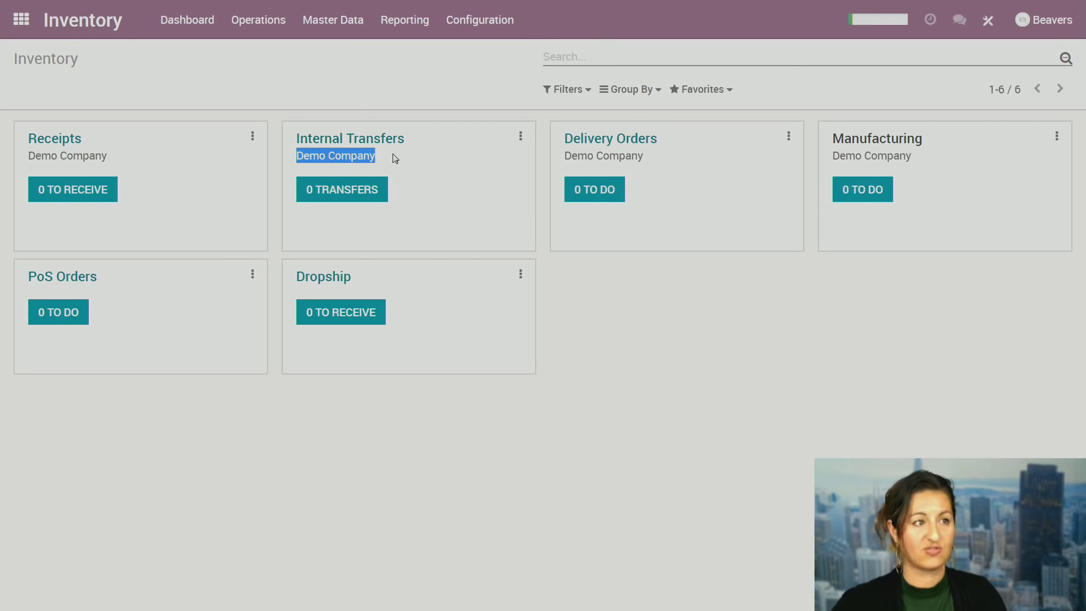
Open the warehouse list and bring up a blank form for a new warehouse.
click(456, 25)
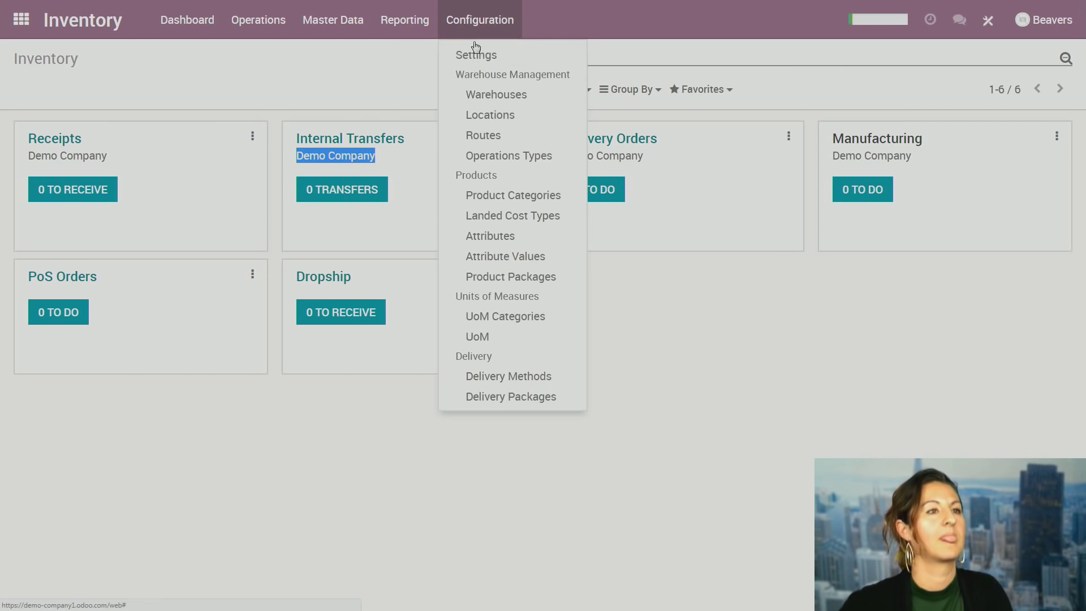
click(488, 95)
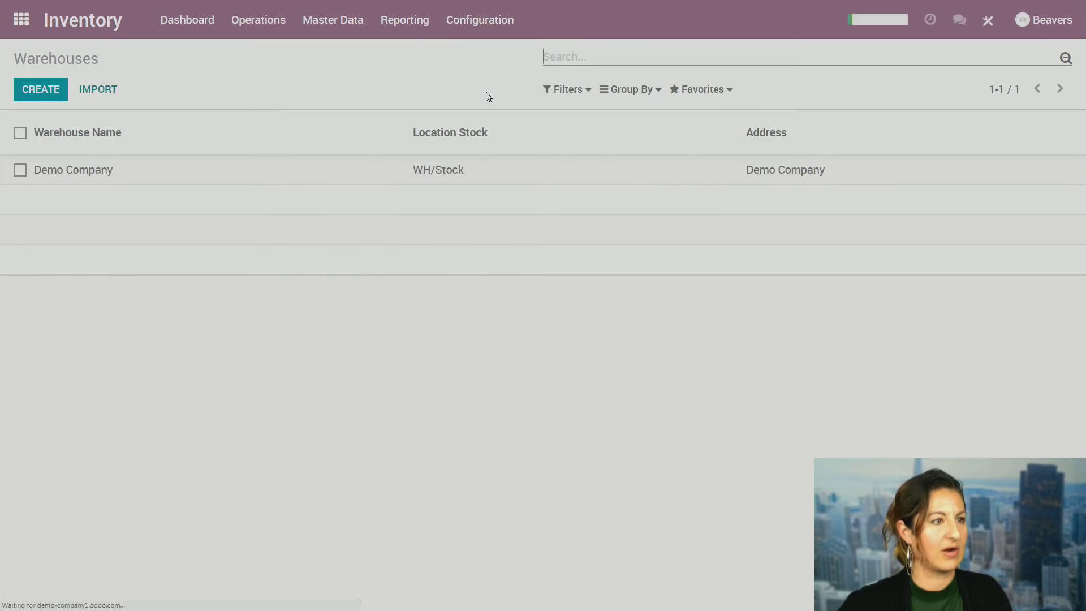
click(38, 98)
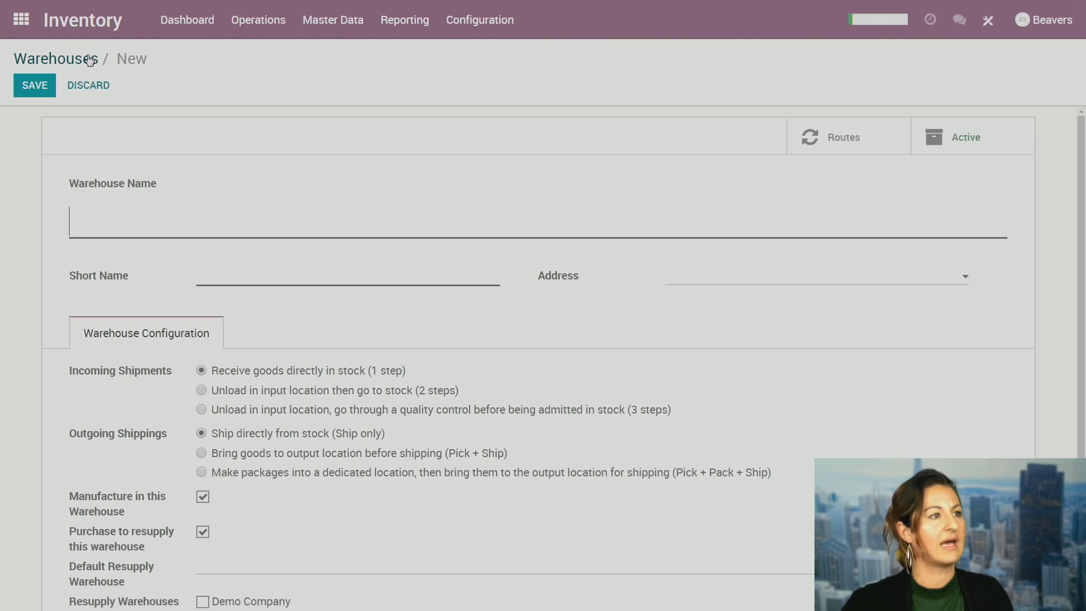
Open WH/Location A from the internal locations and switch its record to editing.
click(460, 20)
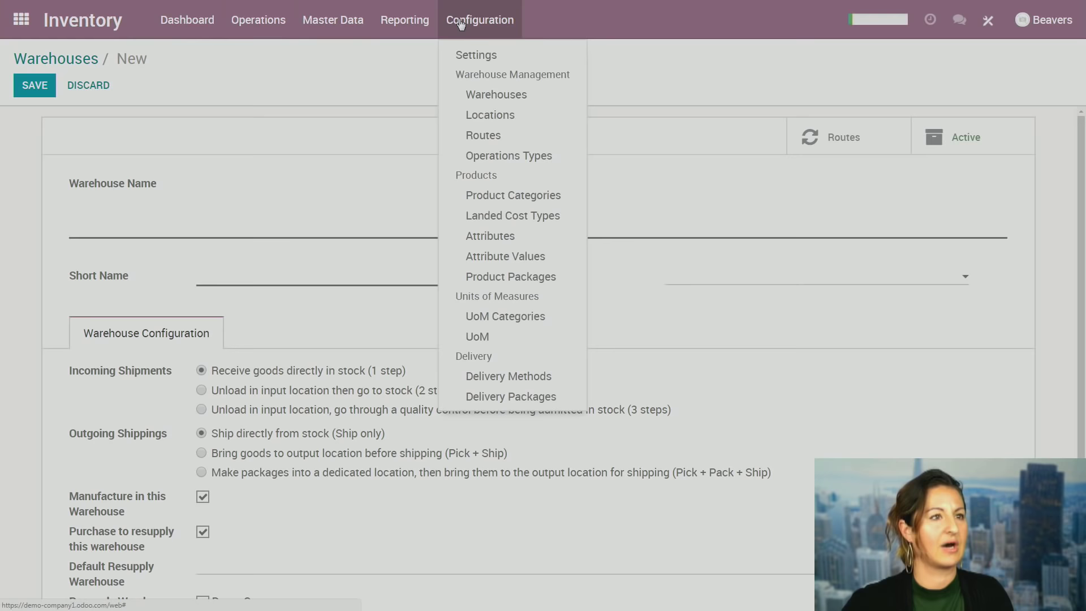
click(477, 113)
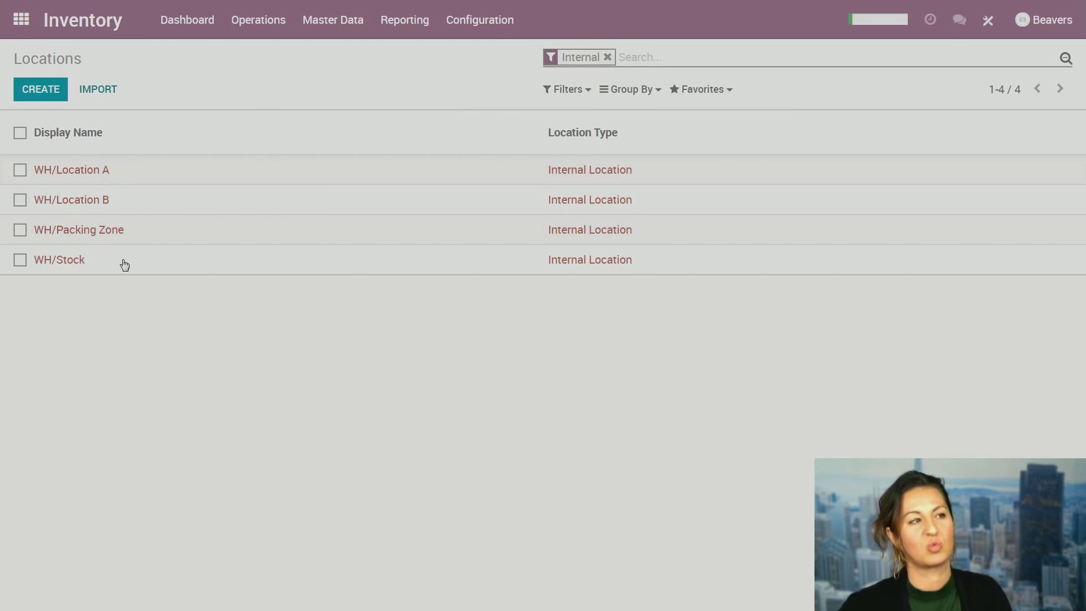
click(96, 172)
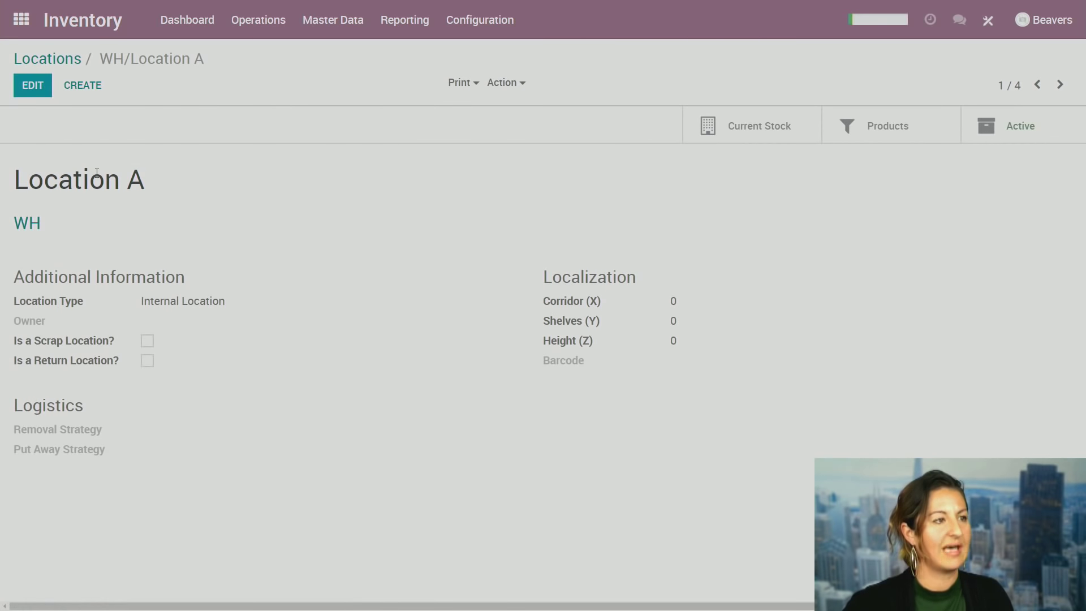
click(22, 88)
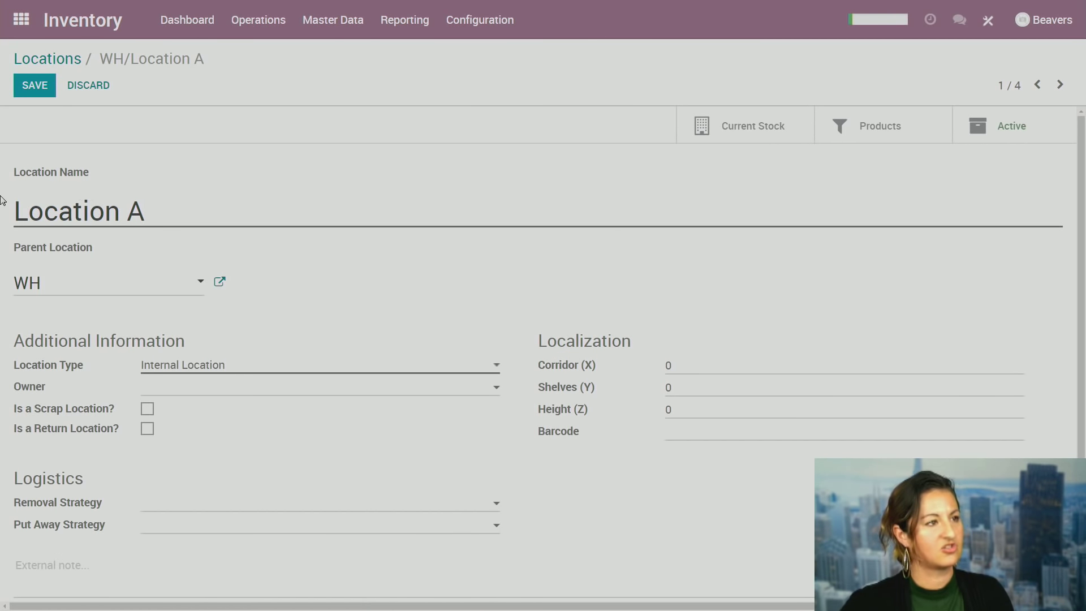
Examine Location A's name, its parent location choices and its barcode field.
drag(18, 211, 297, 217)
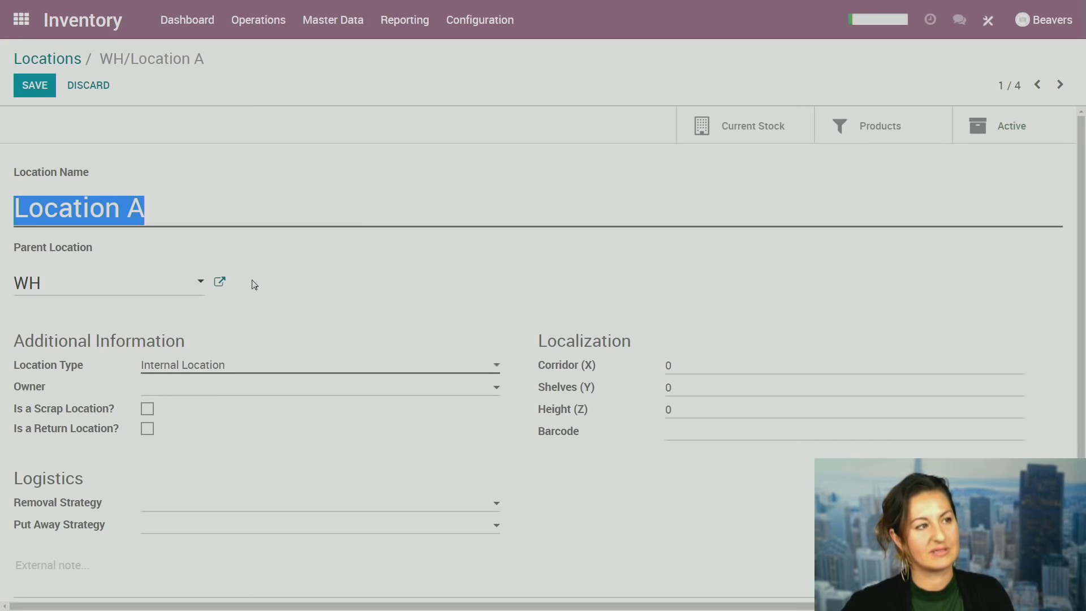
click(132, 300)
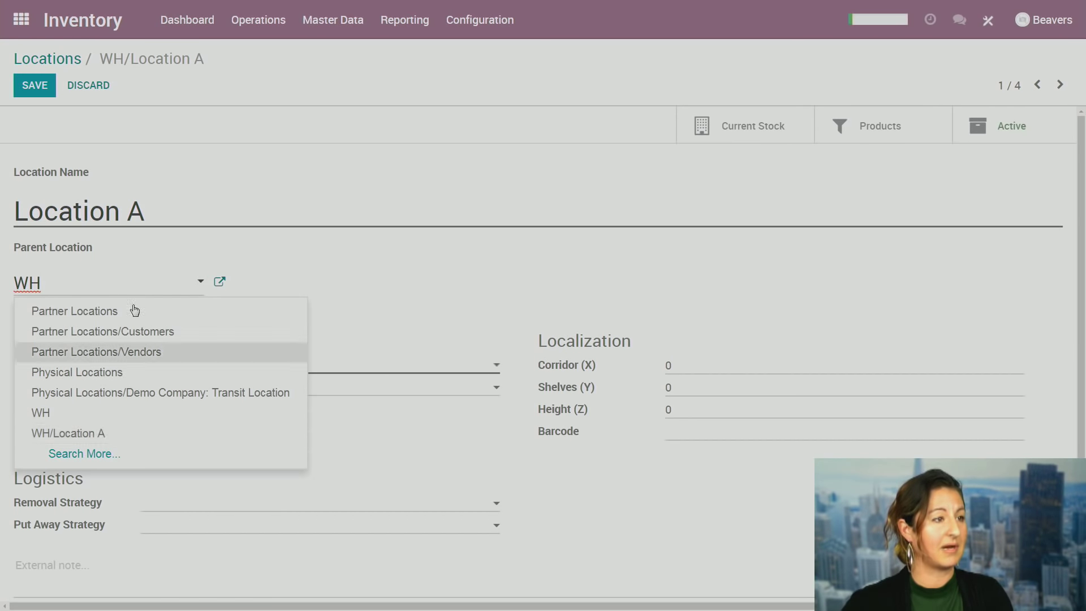
click(145, 213)
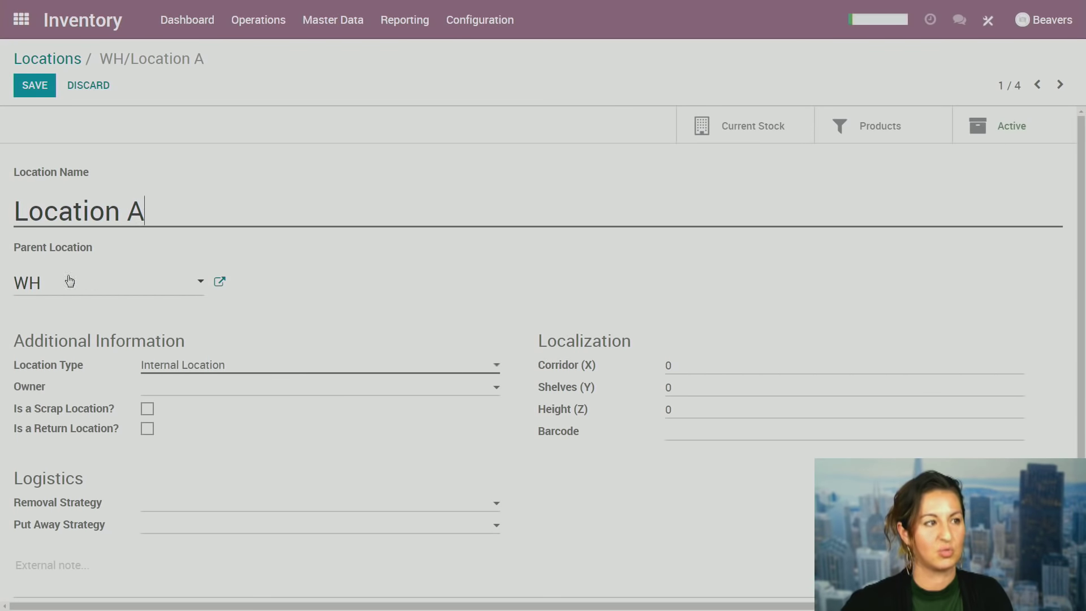
click(668, 435)
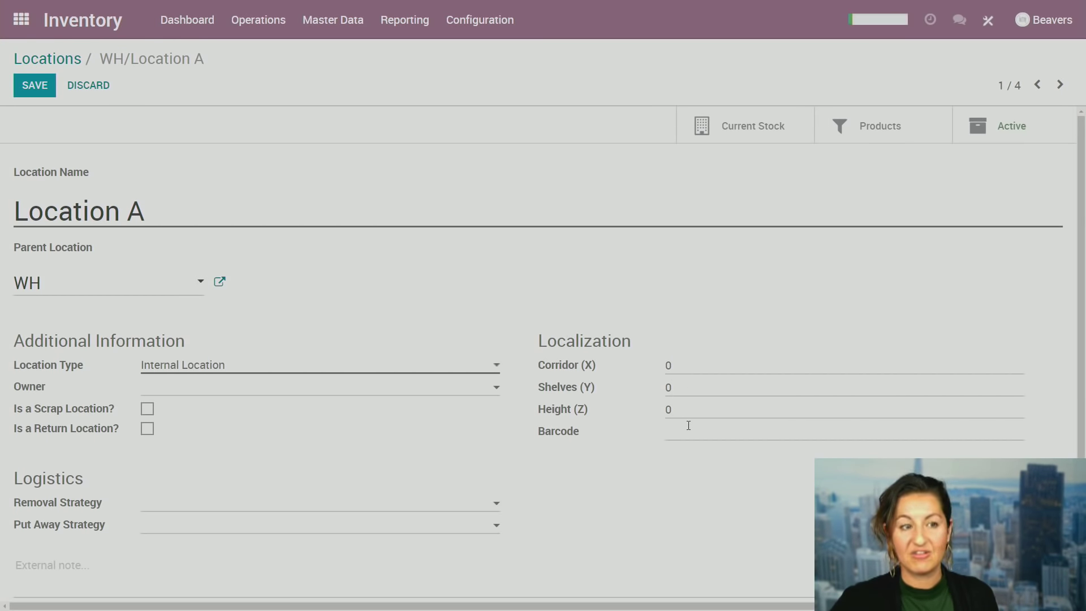
Review the available location types and owners for Location A, keeping Internal Location and no owner.
click(219, 371)
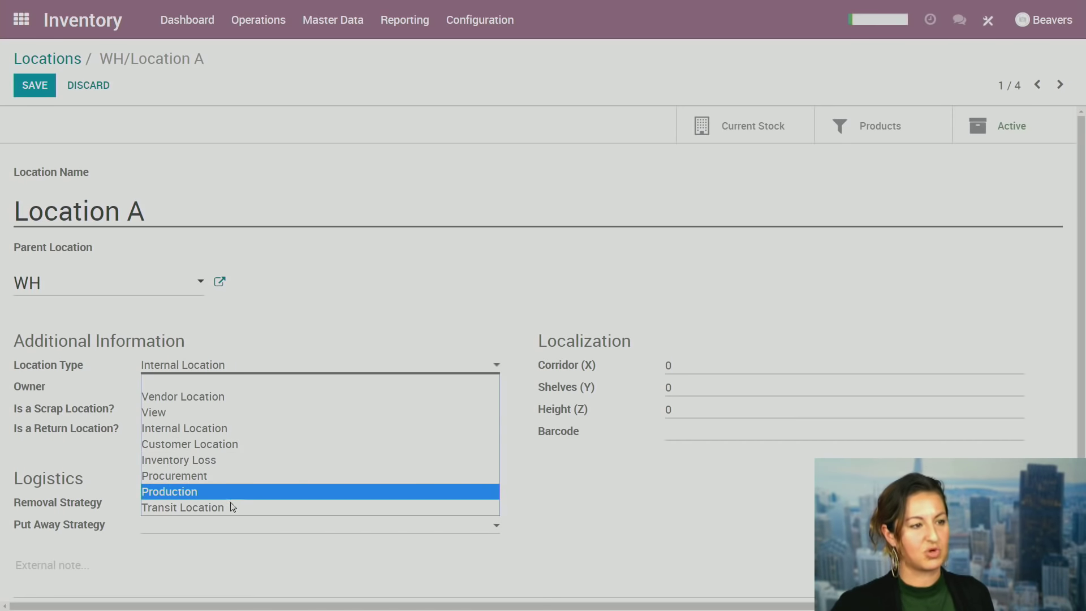
click(313, 308)
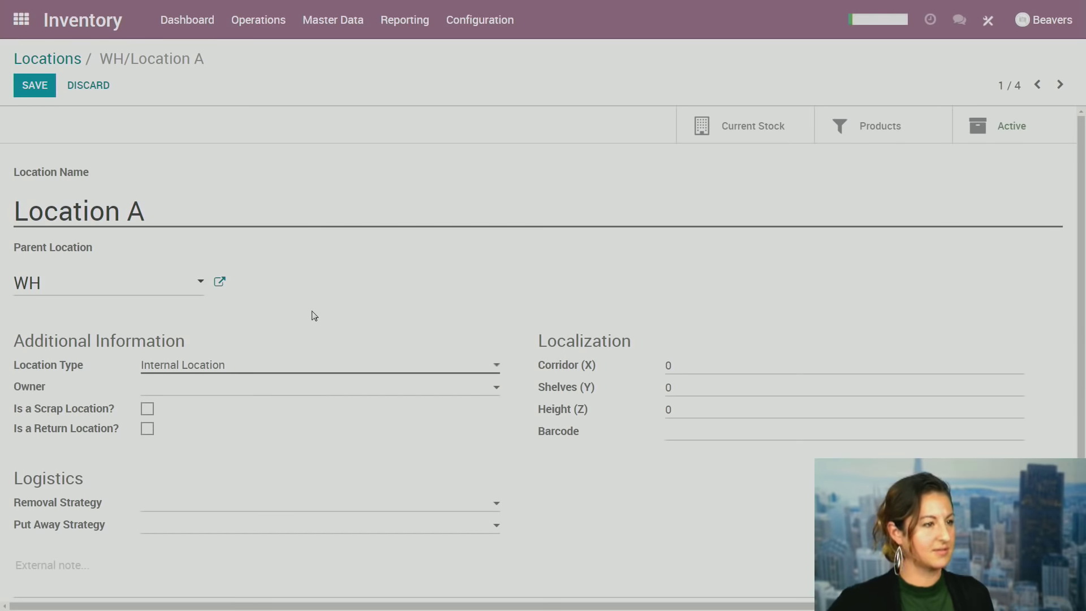
click(308, 391)
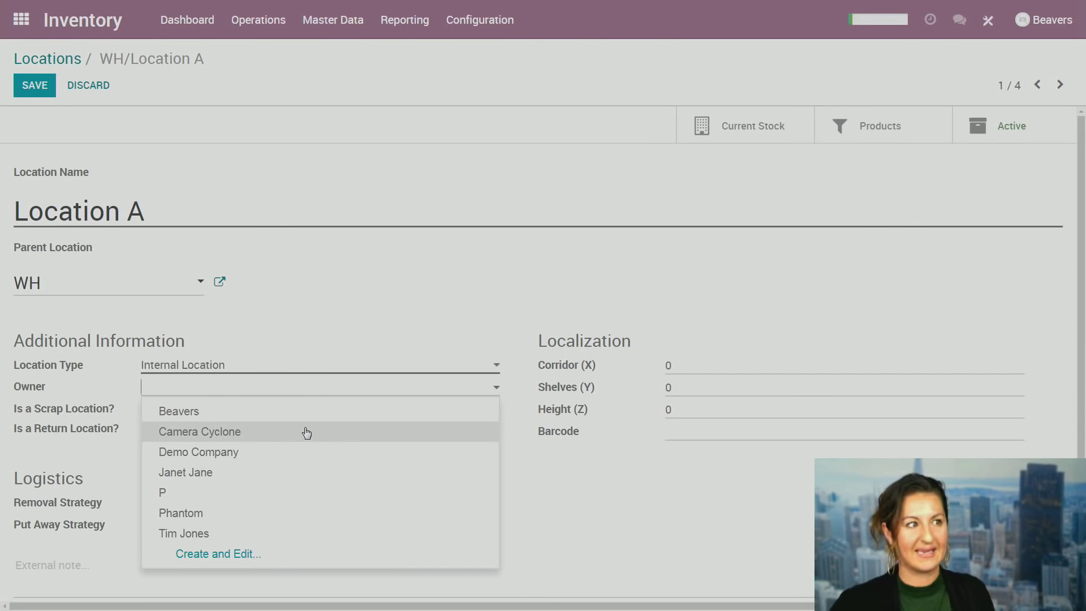
click(337, 340)
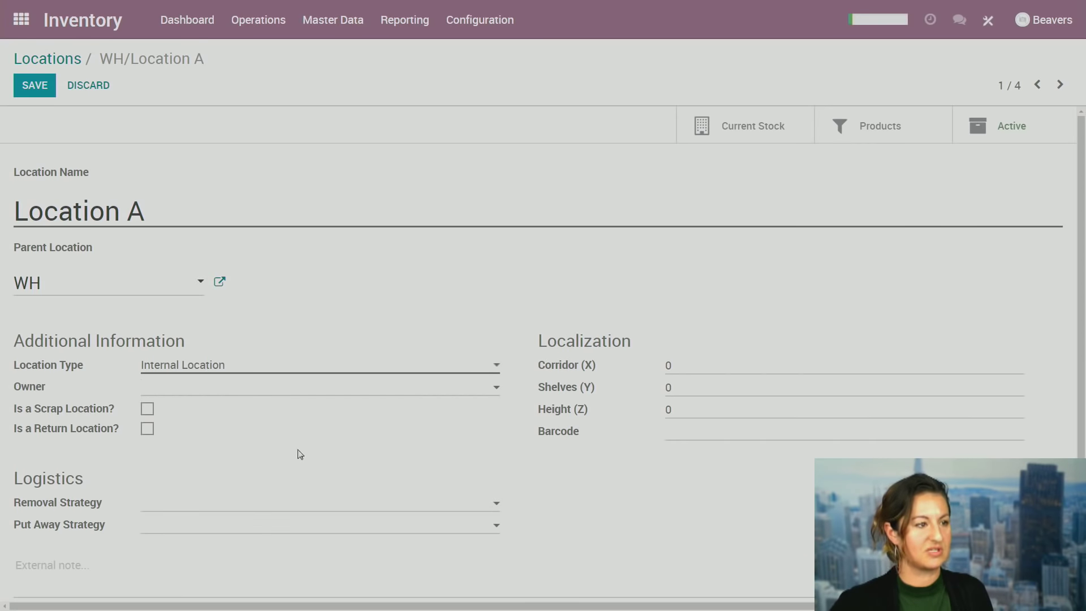
Review the removal and put away strategy fields, leave both empty and save Location A.
click(268, 508)
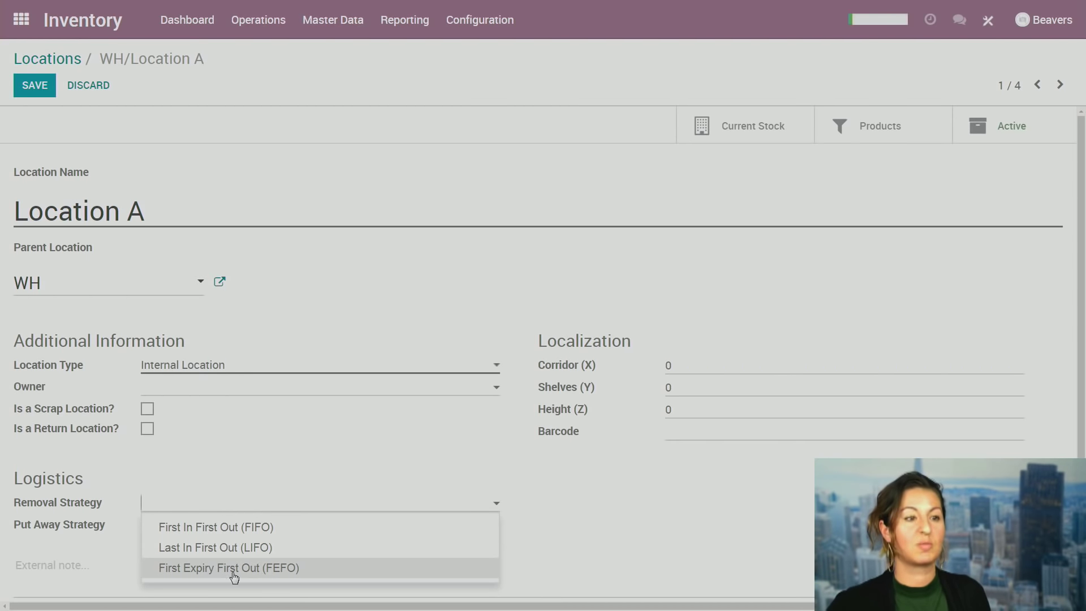
click(260, 525)
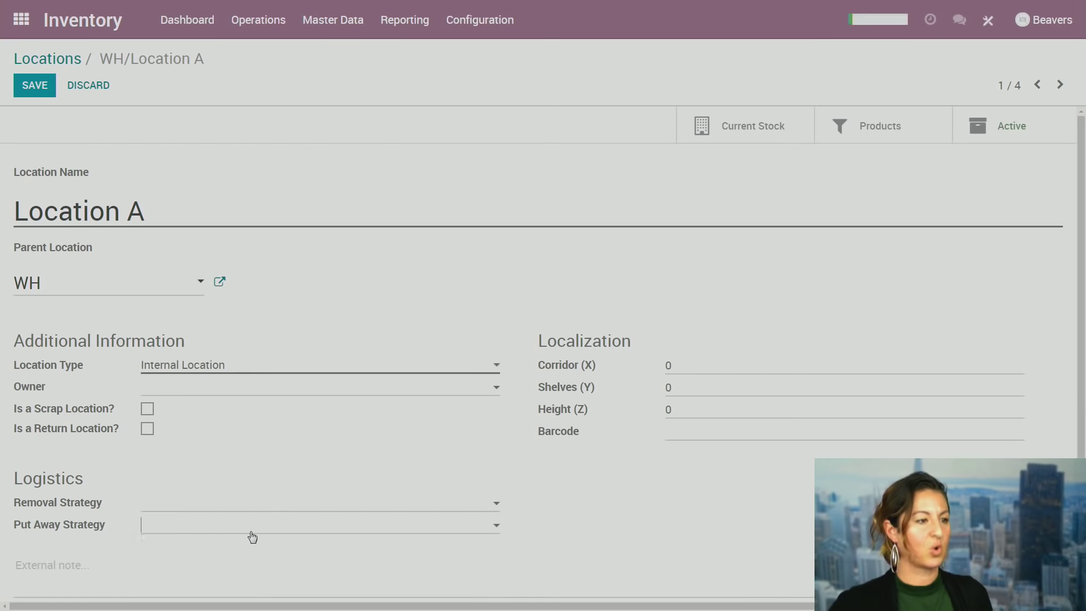
click(314, 428)
click(35, 85)
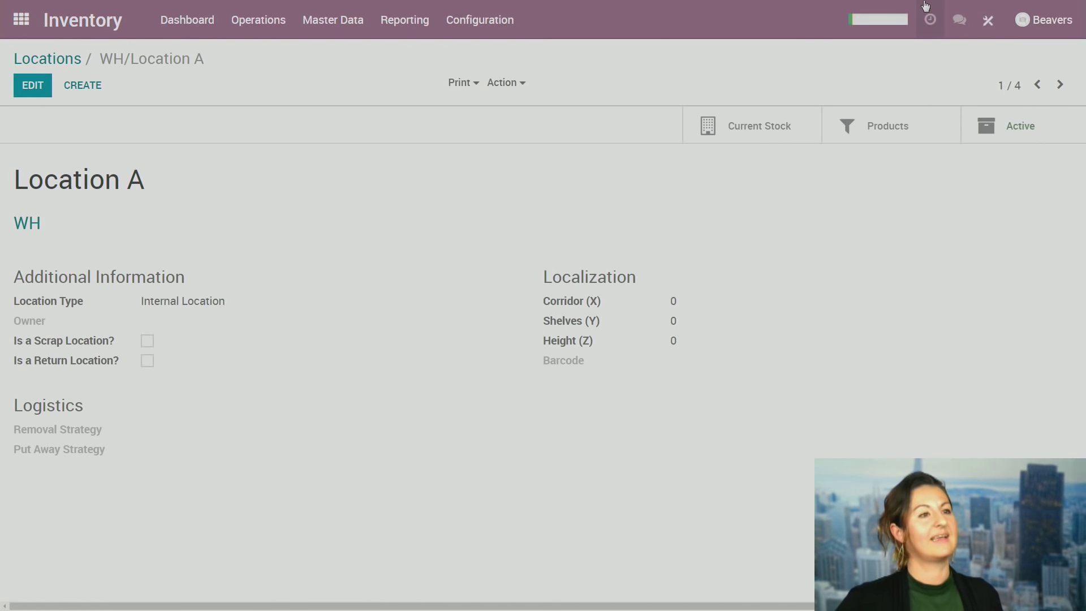
Show the inventory products in list view and sort them by product type.
click(317, 22)
click(354, 60)
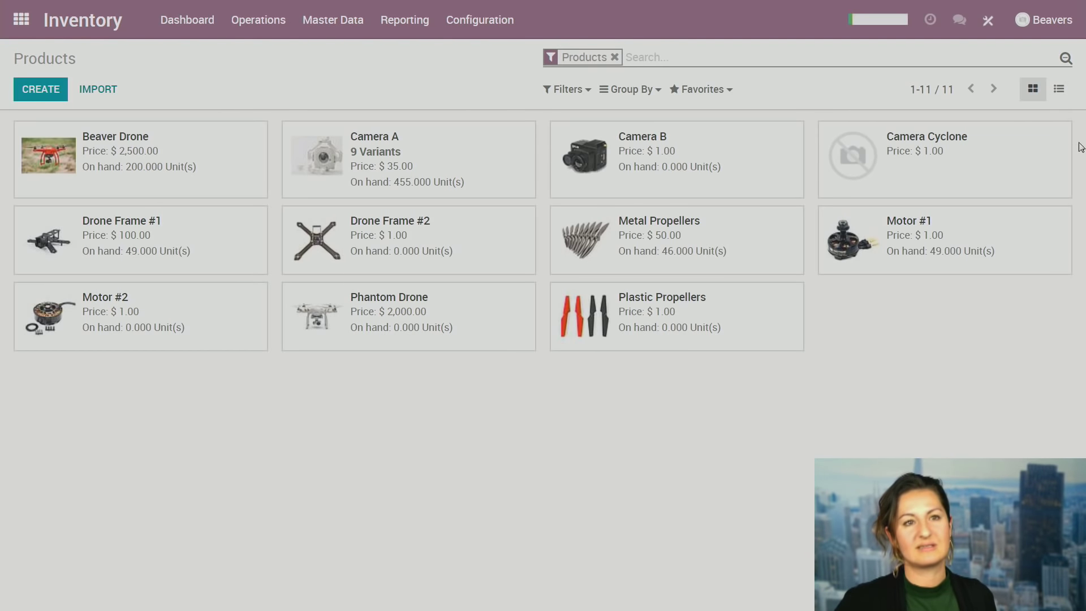
click(1062, 94)
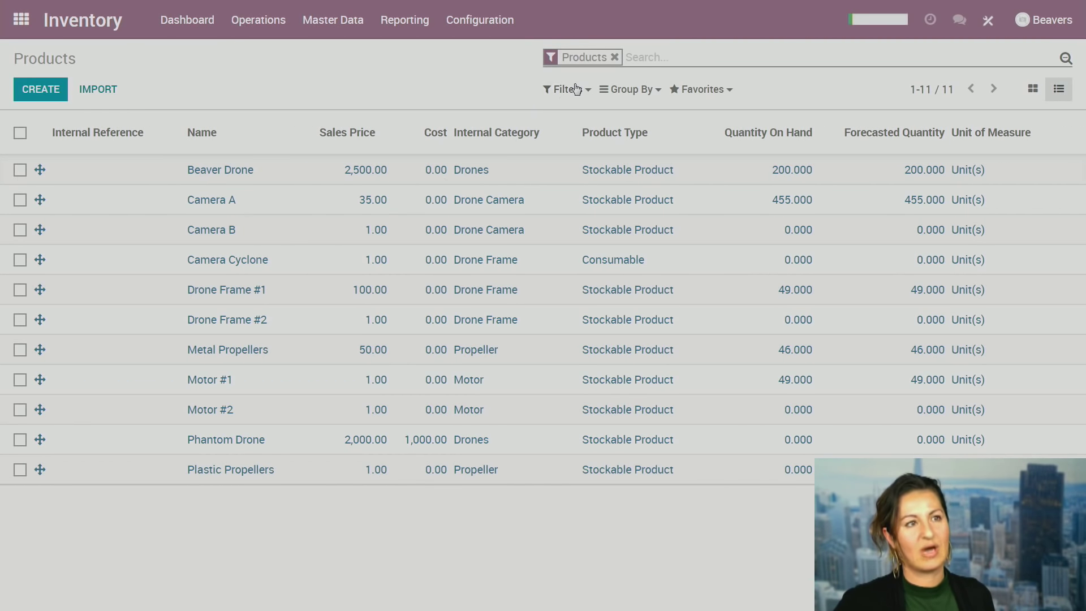
click(363, 139)
click(198, 136)
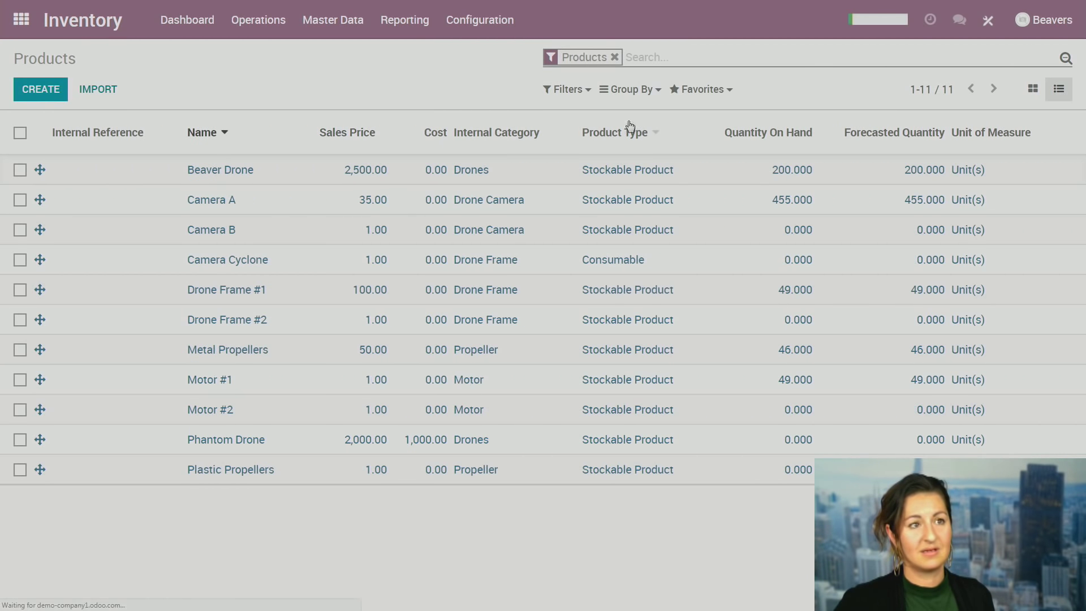
click(613, 136)
Examine the products' predefined filters and the fields and operators offered for a custom filter, without applying any.
click(563, 89)
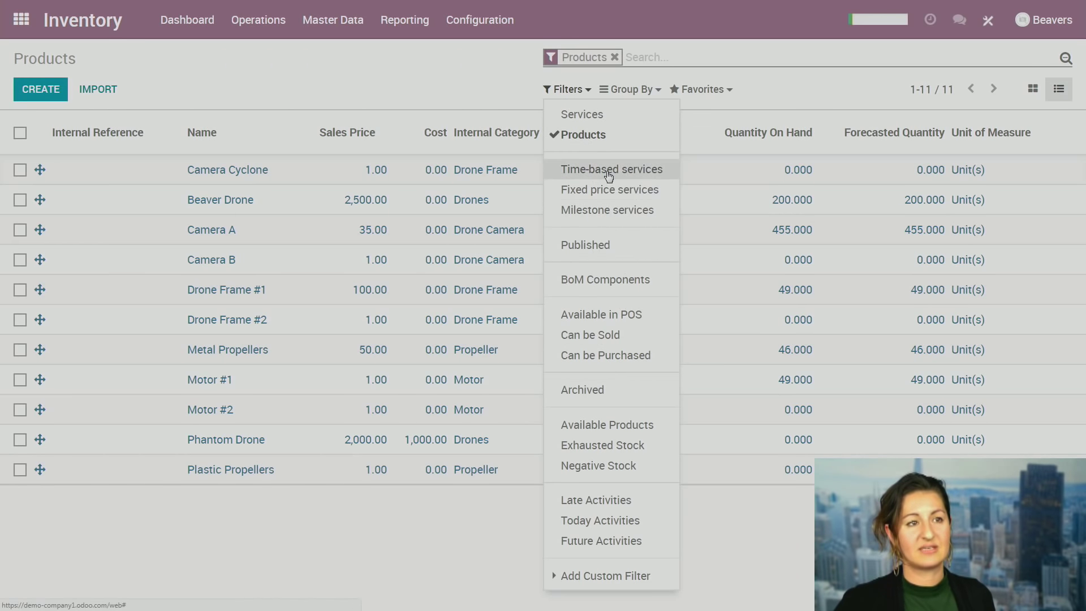
click(647, 575)
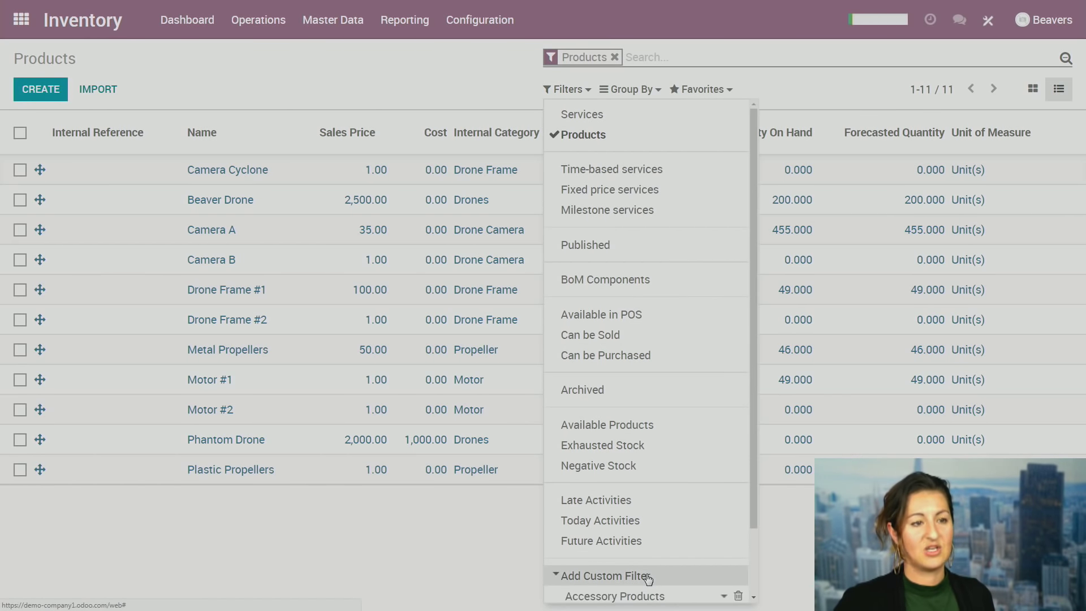
scroll(648, 580, down, 2)
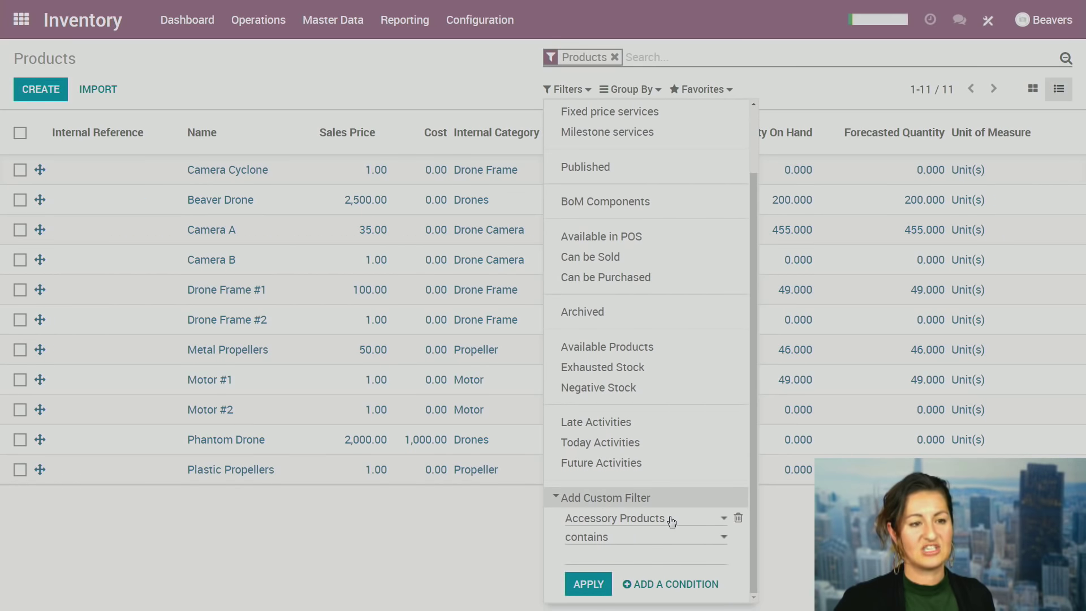
click(669, 518)
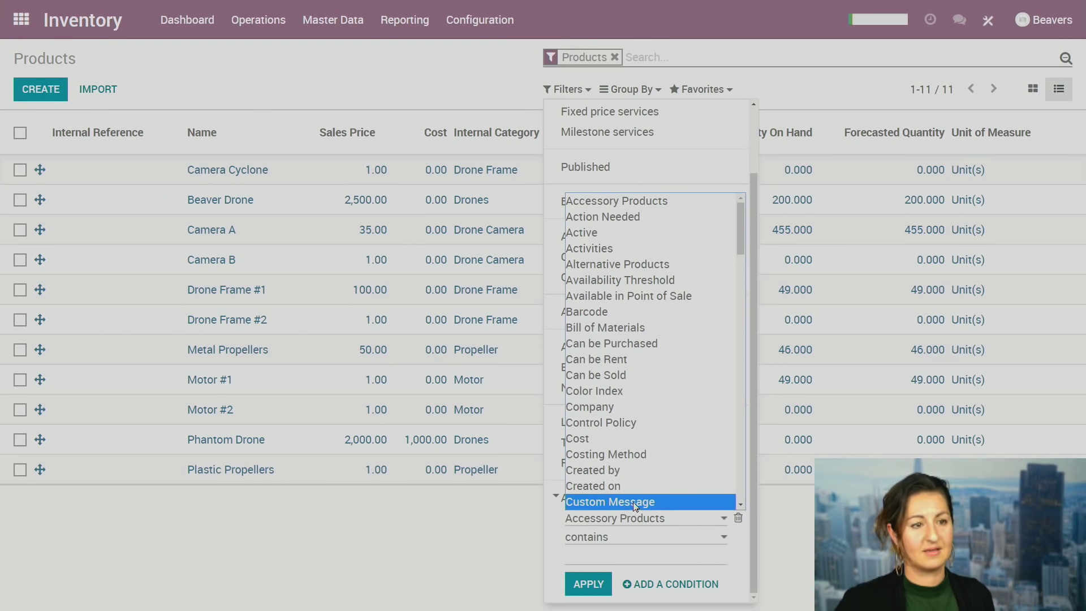
scroll(636, 503, down, 10)
scroll(636, 503, down, 10)
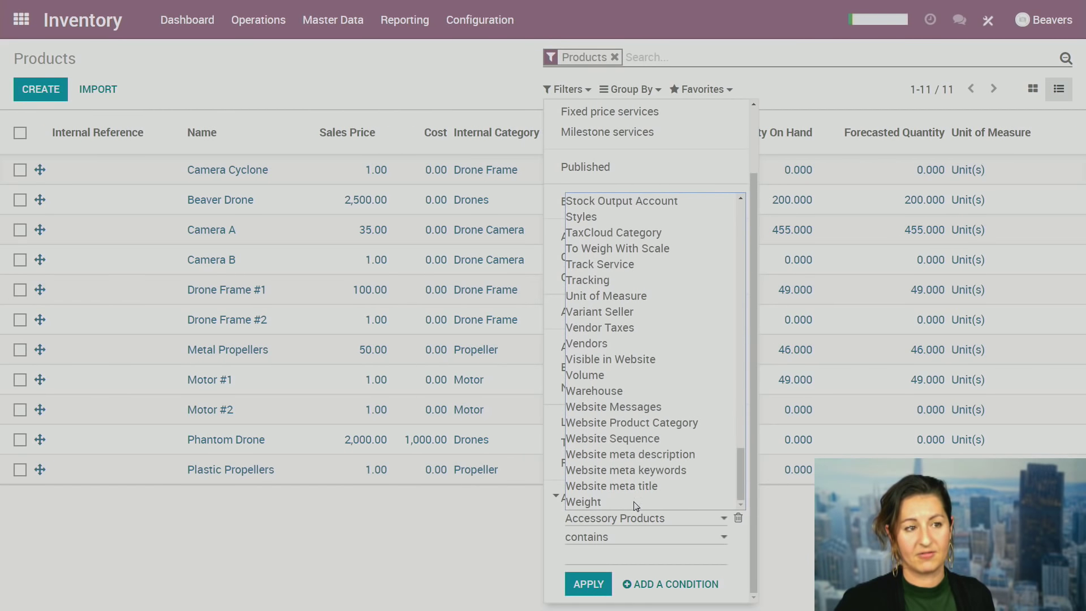
click(614, 544)
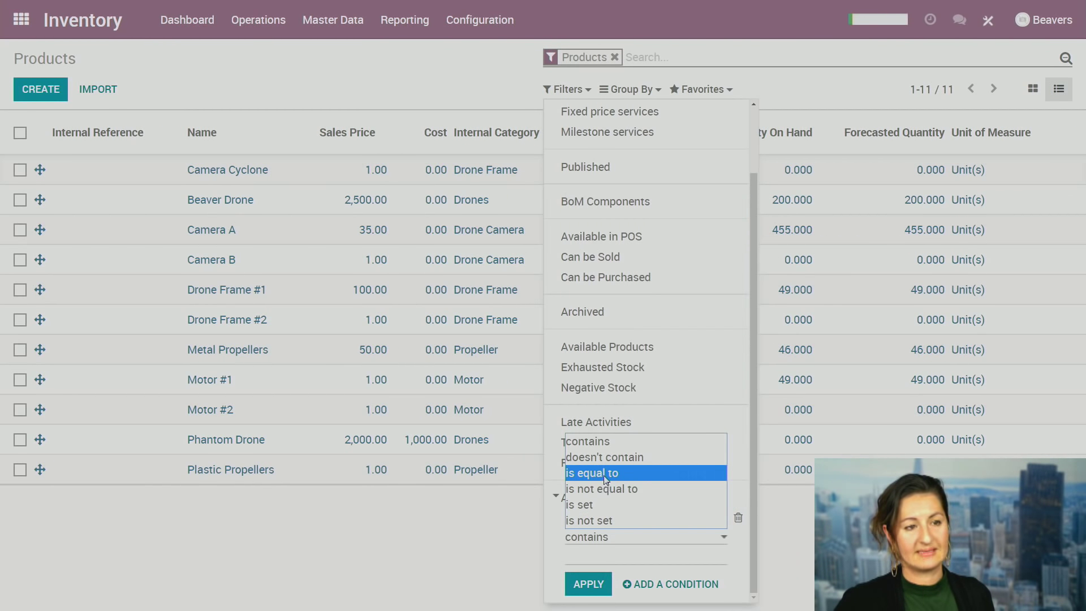
click(635, 554)
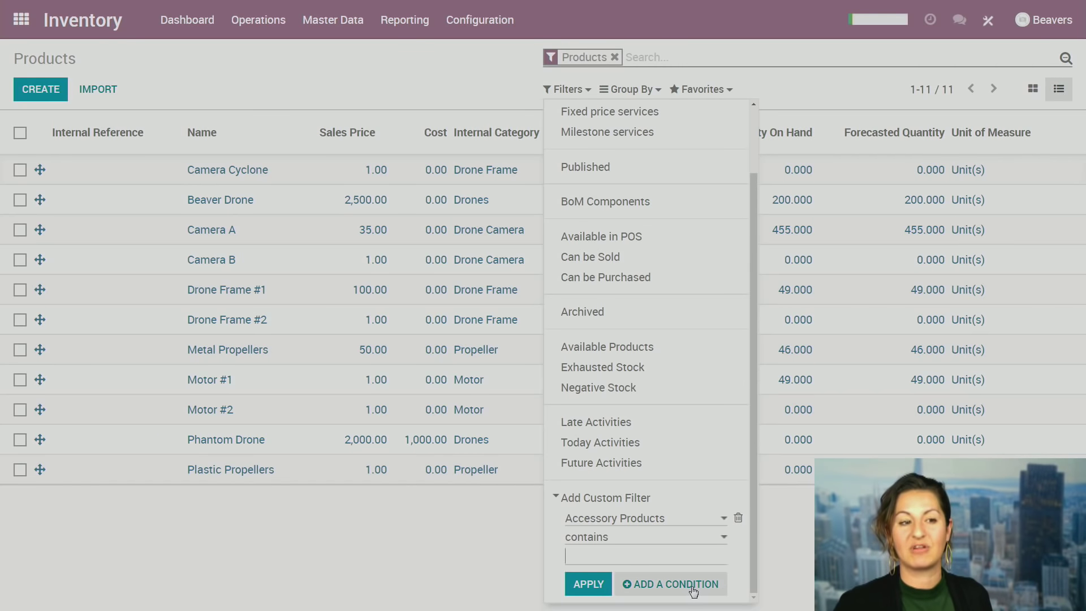
click(722, 22)
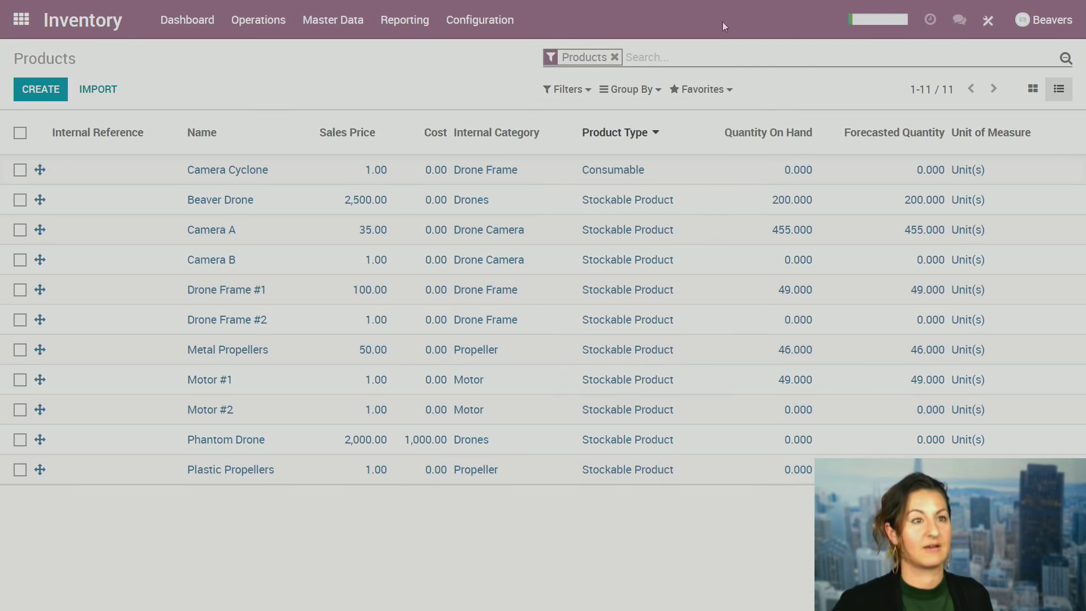
Group the product list by Internal Category using a custom group.
click(647, 94)
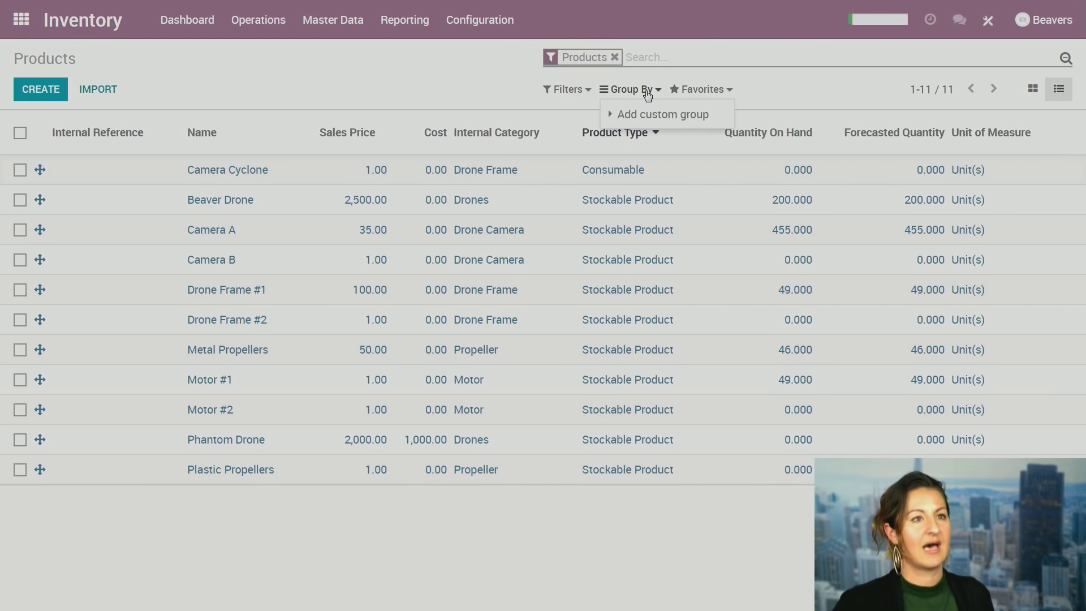
click(700, 114)
click(701, 139)
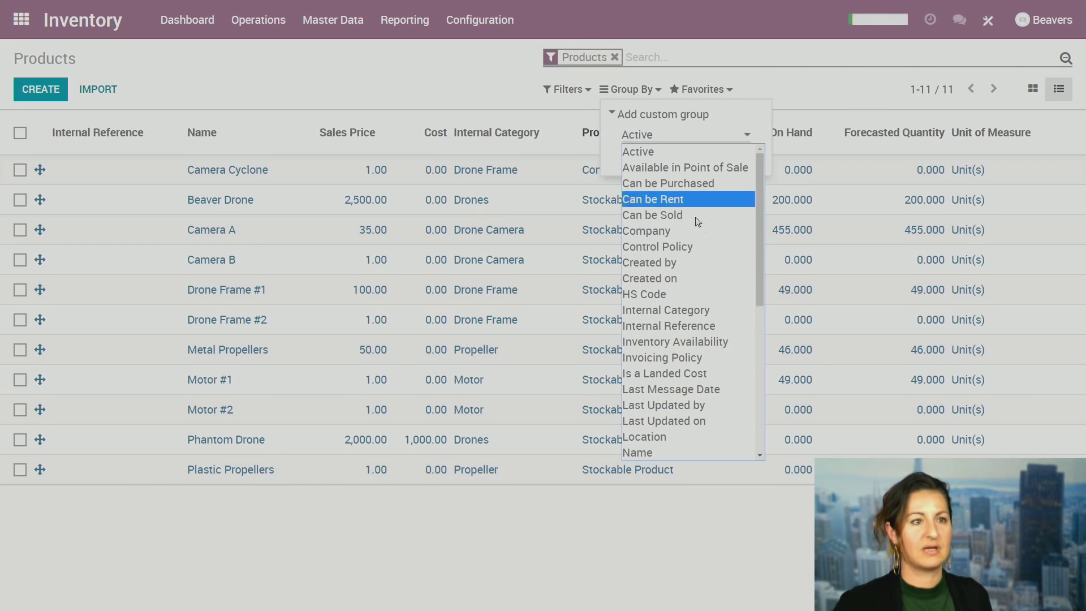
click(695, 310)
click(650, 162)
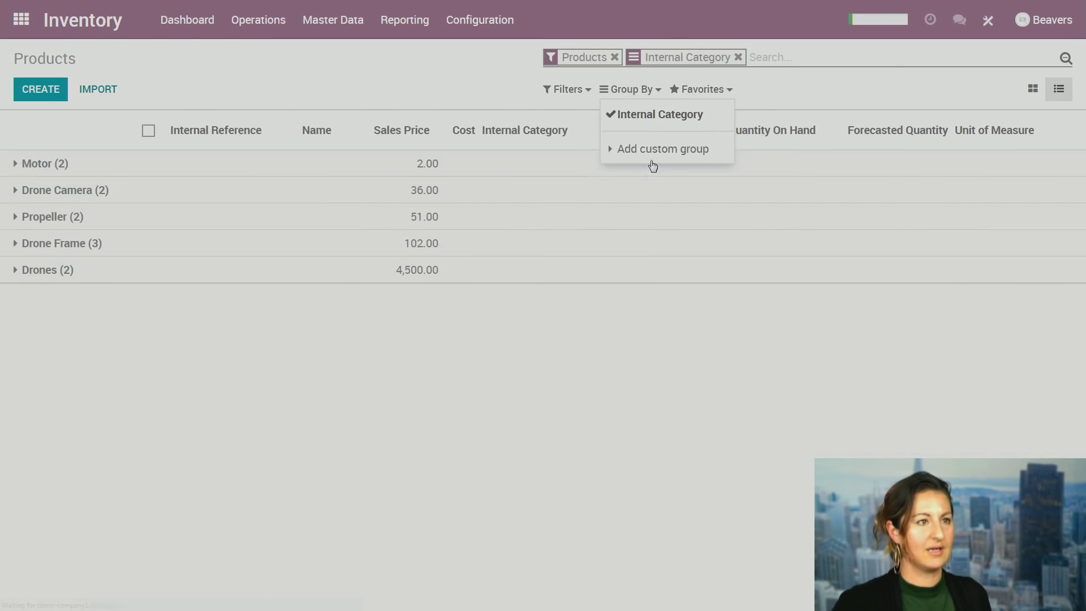
click(389, 100)
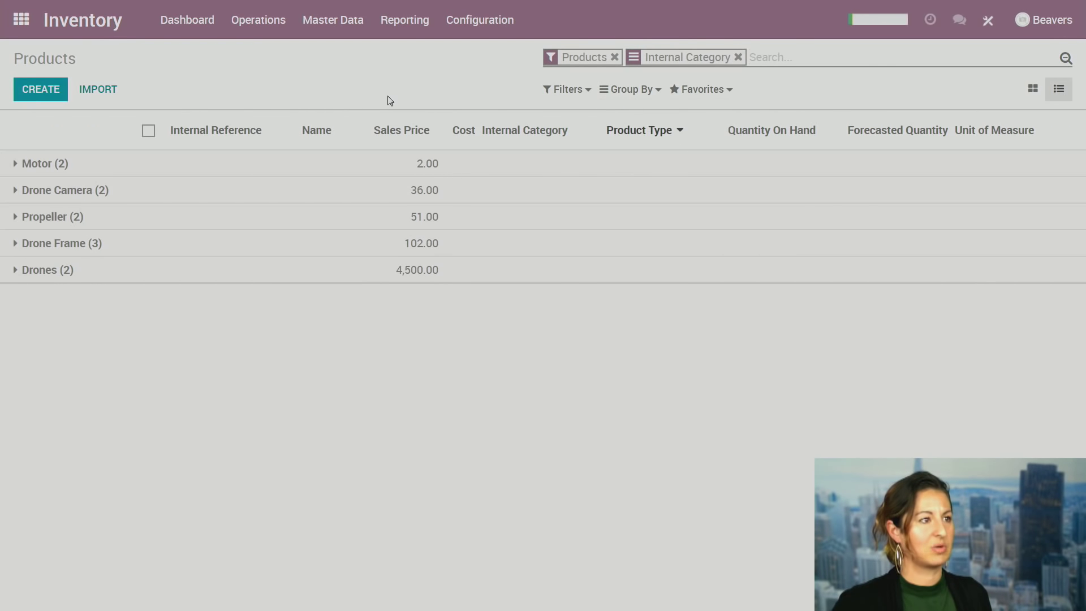
Expand the Motor and Drone Camera groups in the product list to view the products they contain.
click(49, 166)
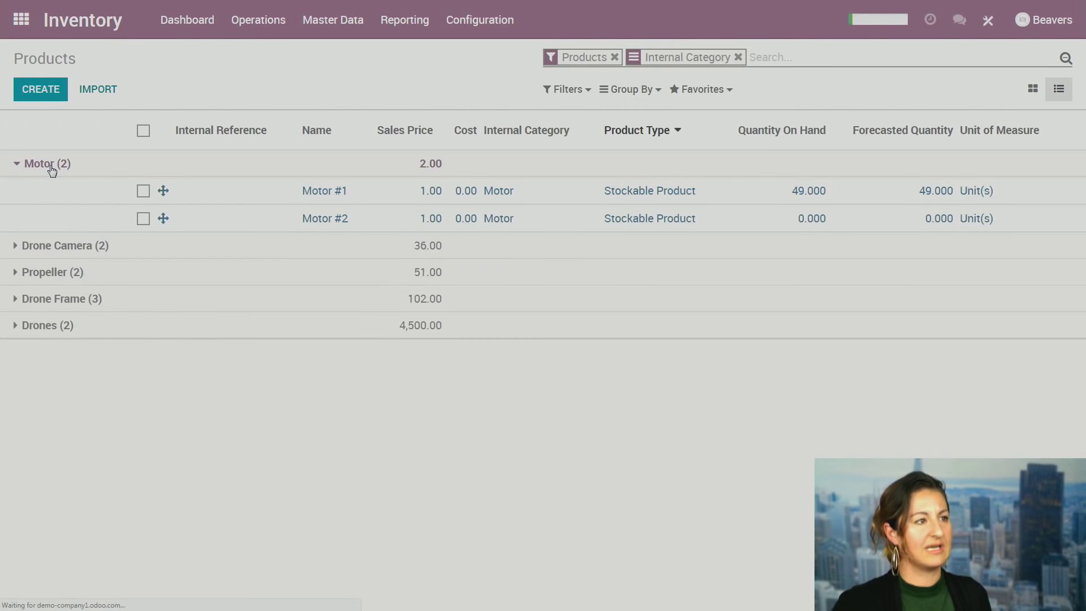
click(99, 253)
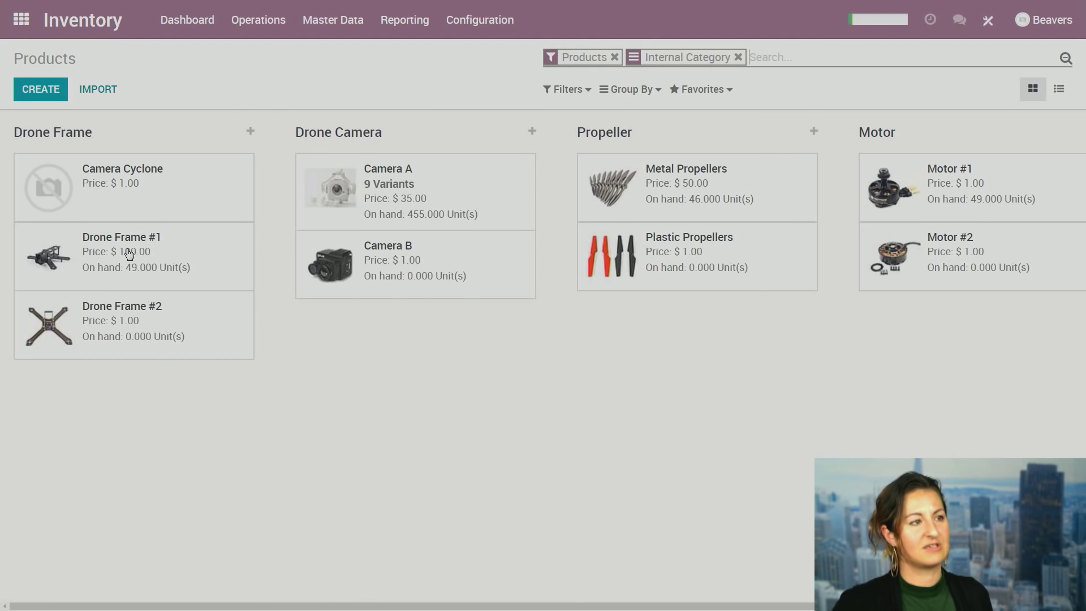
Move Drone Frame #1 into the Drone Camera category in kanban view and open the product to check its category.
drag(122, 249, 269, 394)
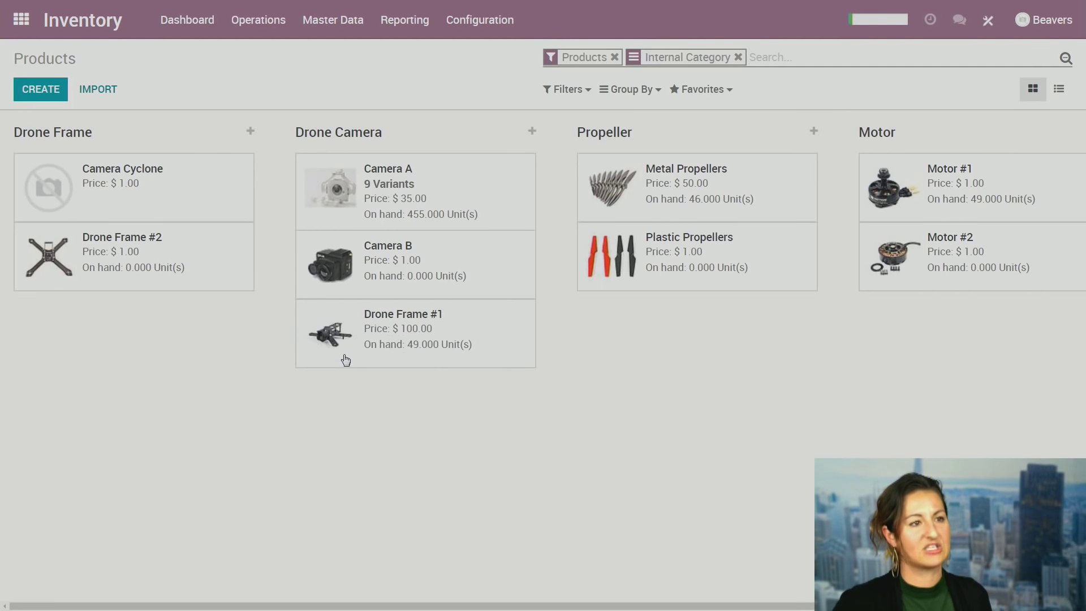
click(432, 321)
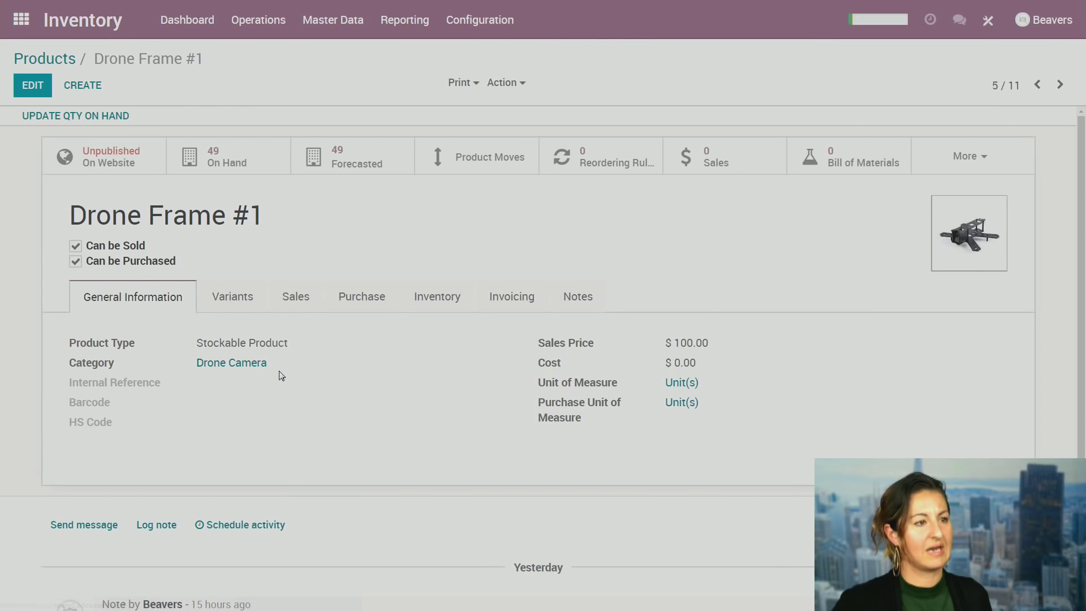
click(45, 59)
Move Drone Frame #1 back into the Drone Frame category, check its category on the product form and return to the products.
drag(362, 344, 170, 347)
click(136, 313)
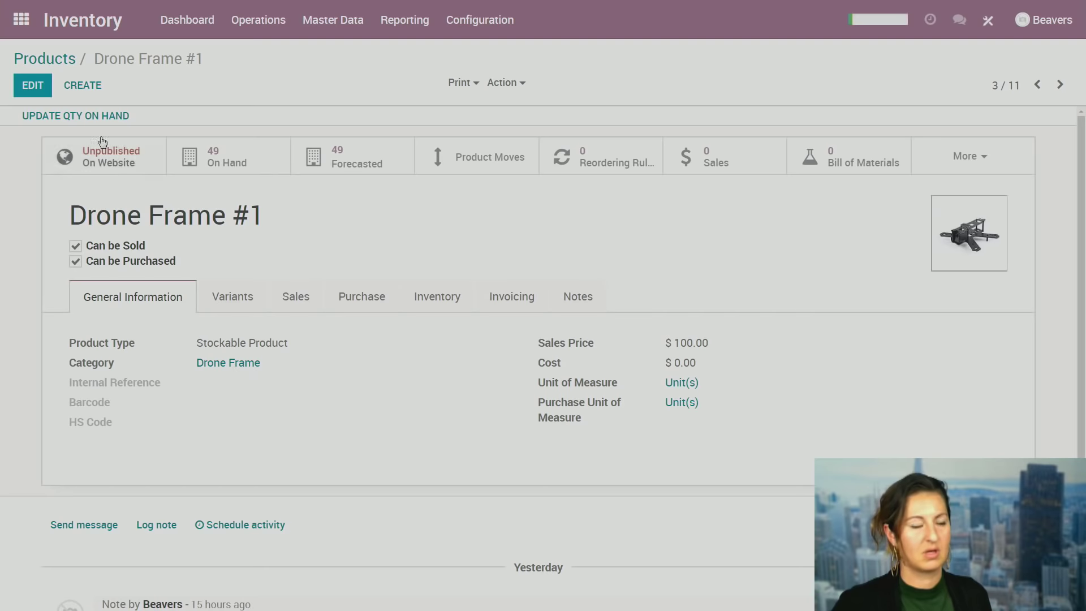
click(45, 61)
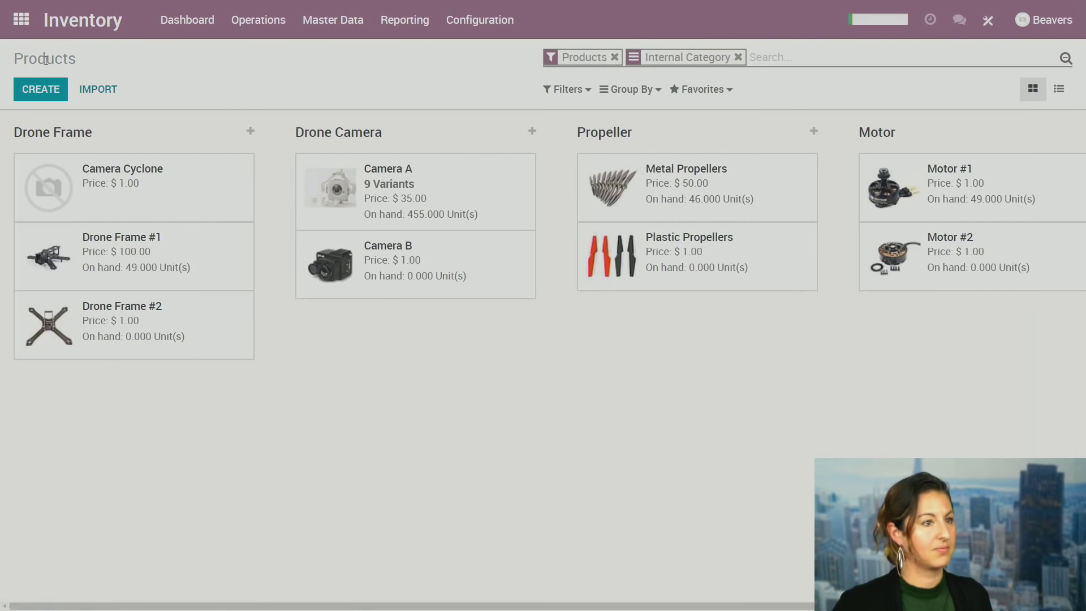
Remove the Internal Category grouping from the products and open Camera A.
click(736, 55)
click(338, 22)
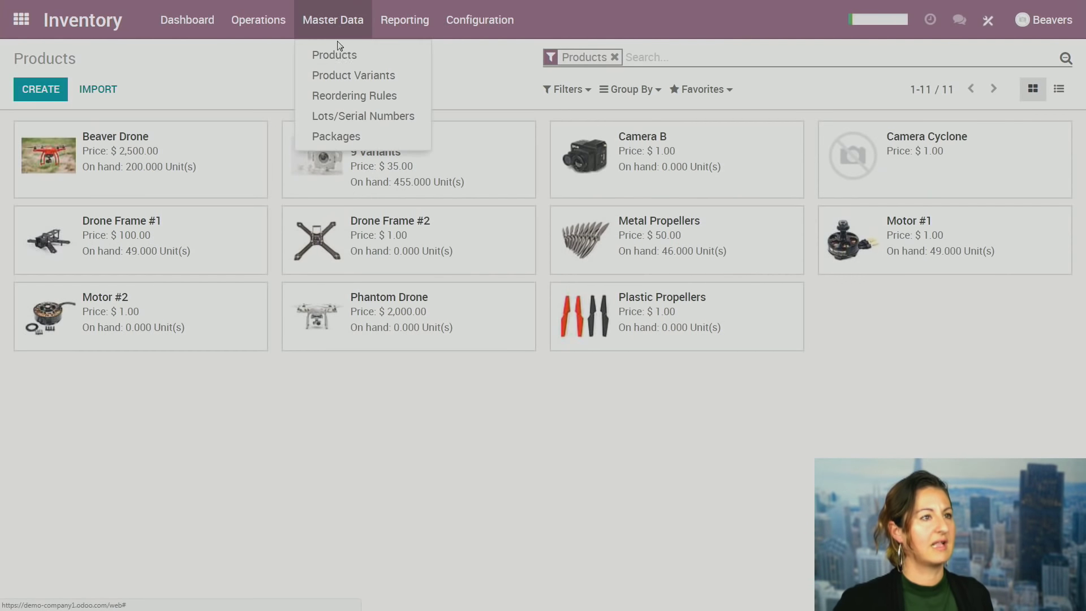
click(337, 54)
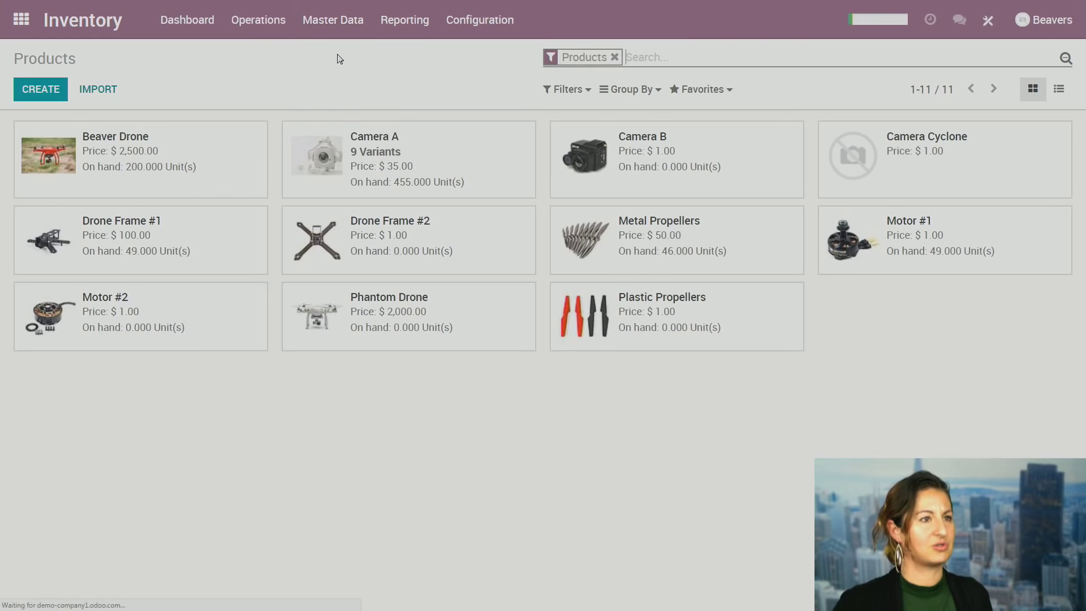
click(399, 160)
drag(250, 224, 3, 226)
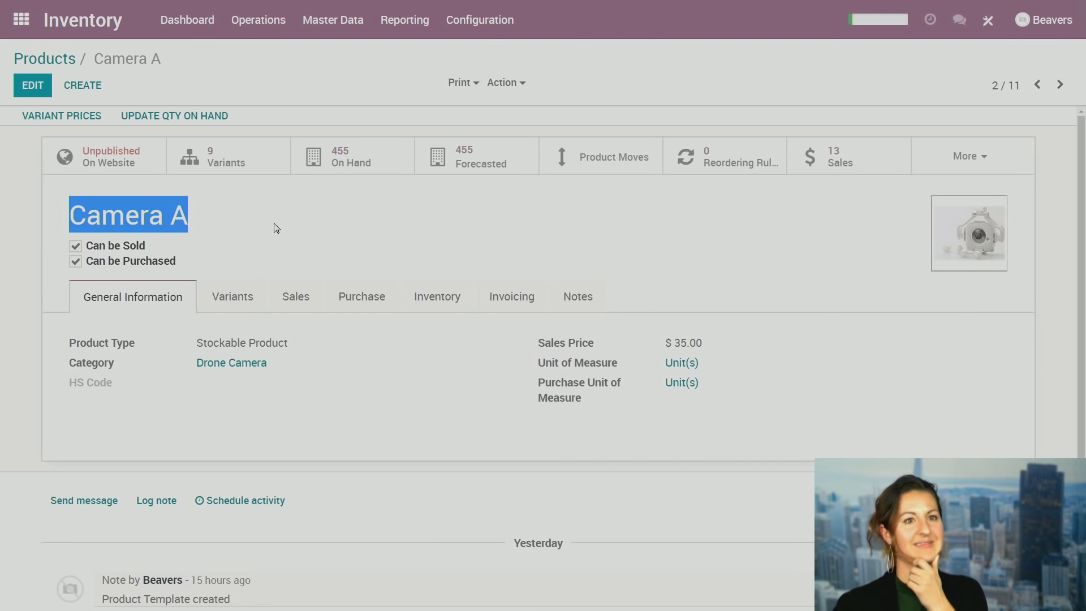
Start editing Camera A, keep Stockable Product as its product type and review the purchase unit of measure.
click(33, 85)
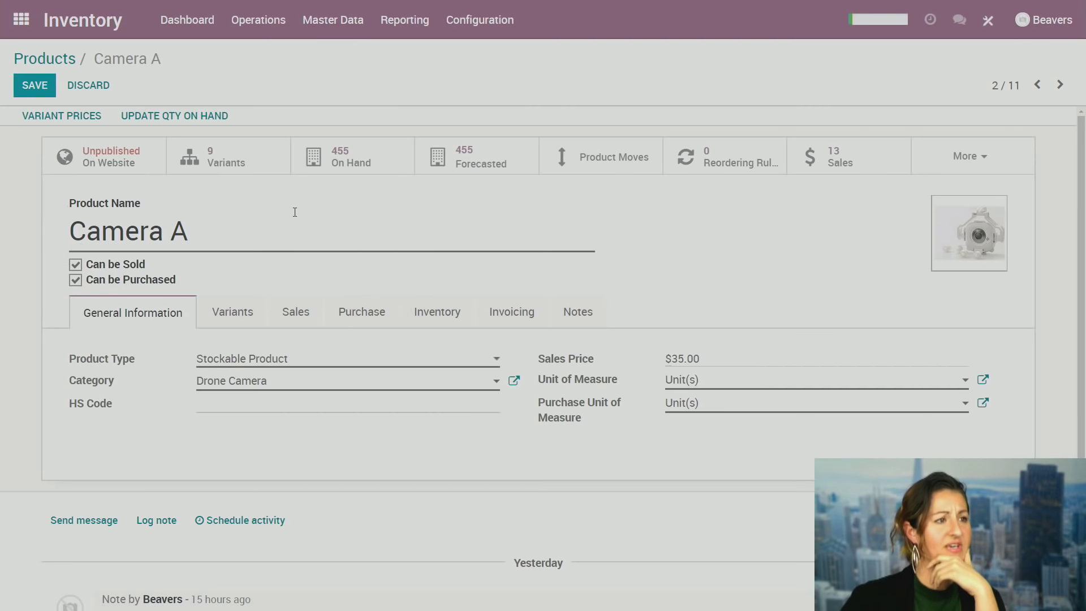
click(264, 365)
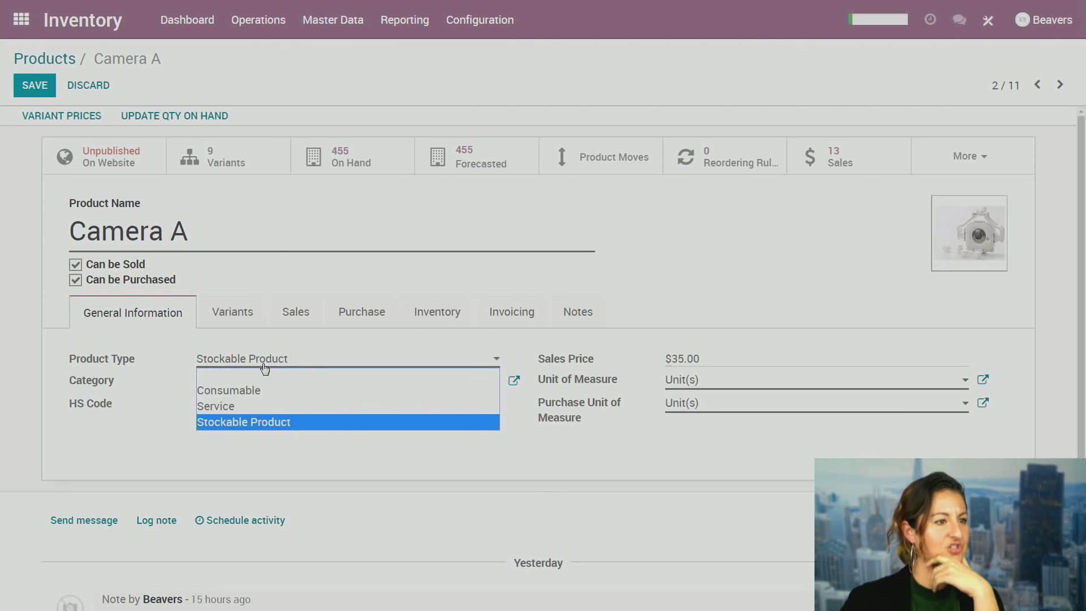
click(262, 420)
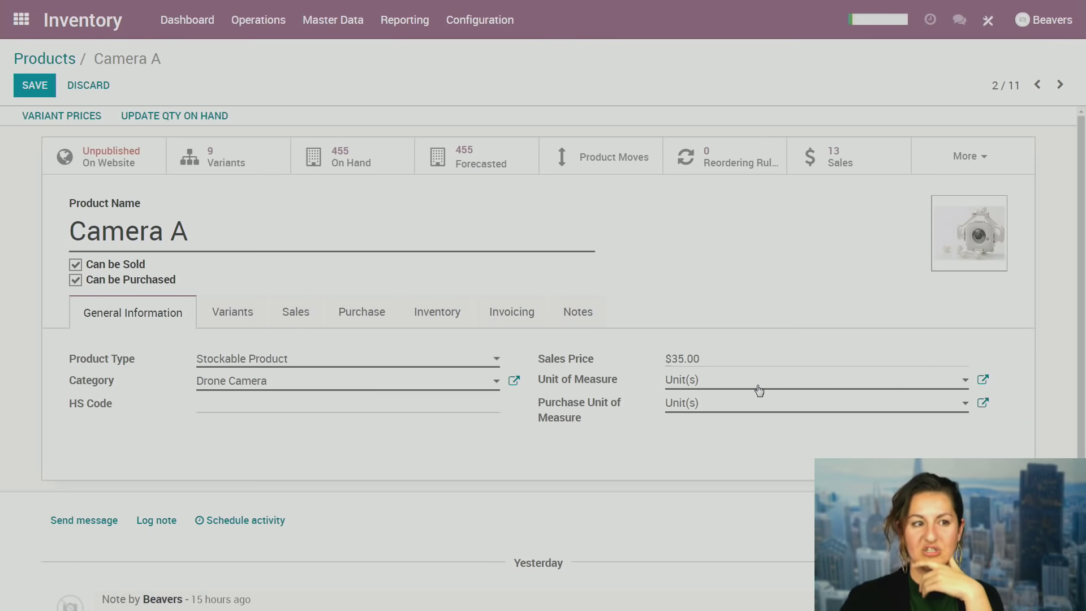
drag(590, 427, 539, 398)
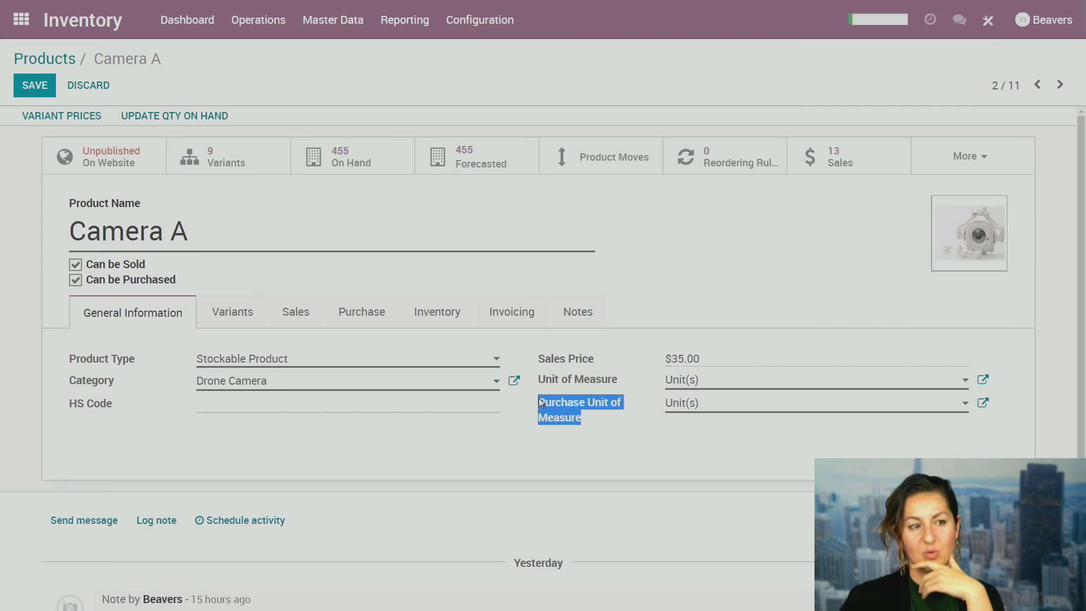
click(654, 452)
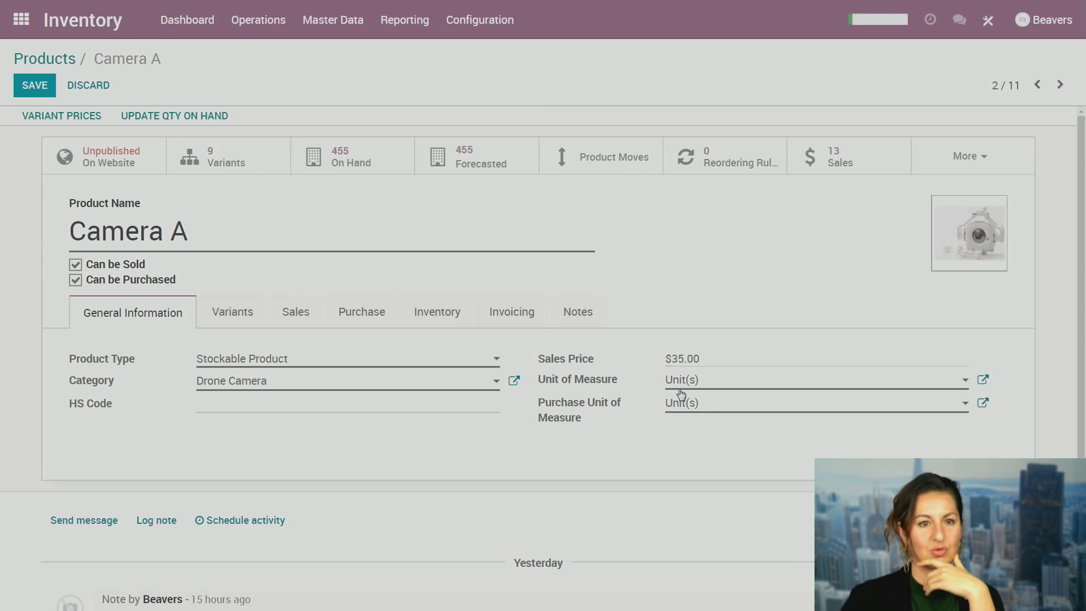
Create a new attribute named Size among Camera A's variant attributes.
click(230, 322)
drag(196, 235, 1, 241)
drag(798, 287, 796, 286)
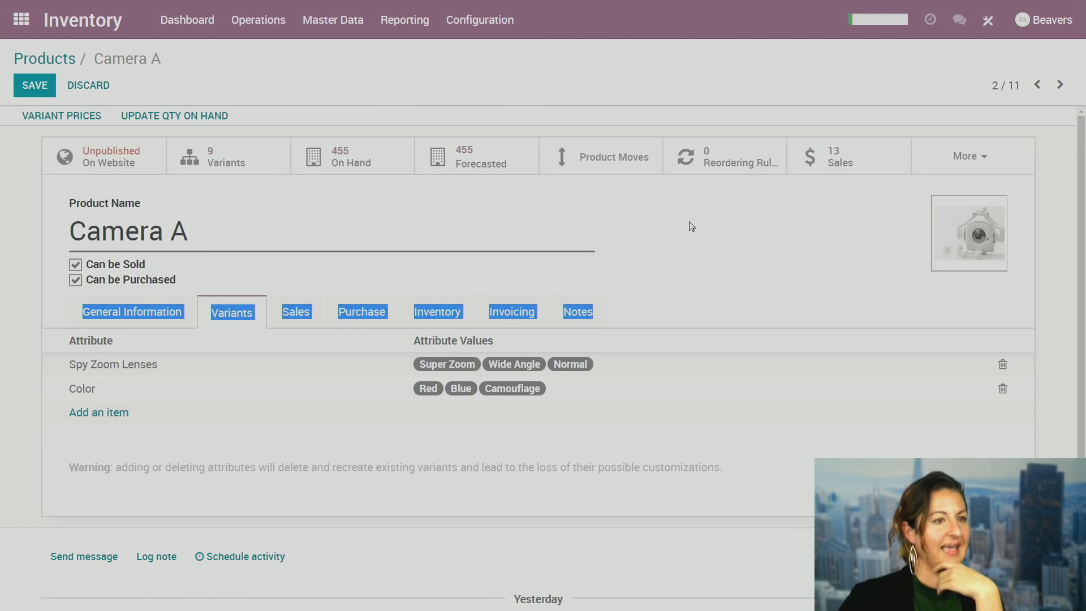
click(690, 240)
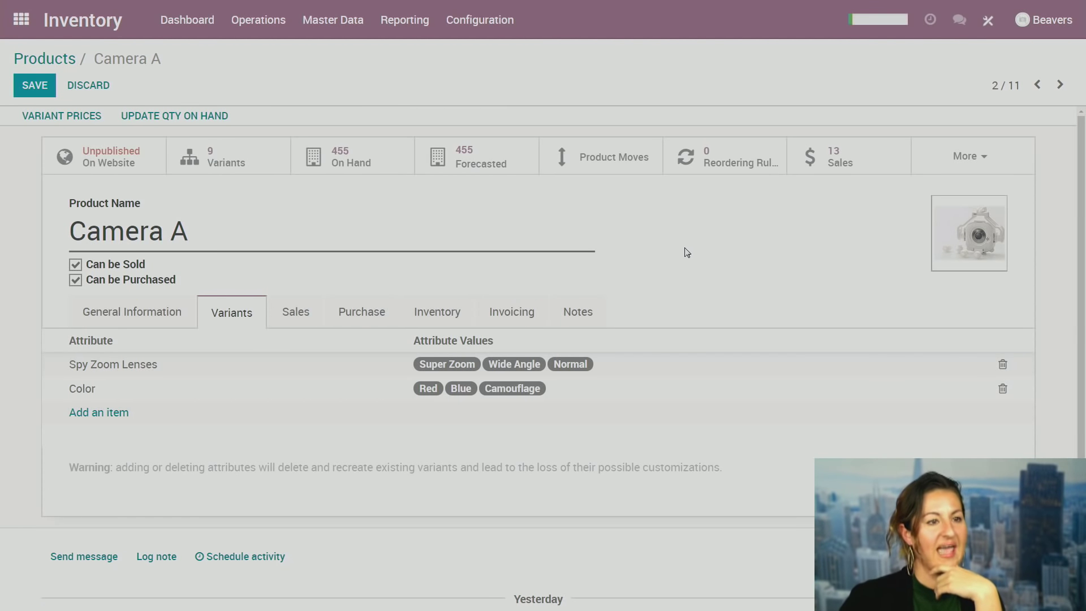
click(116, 412)
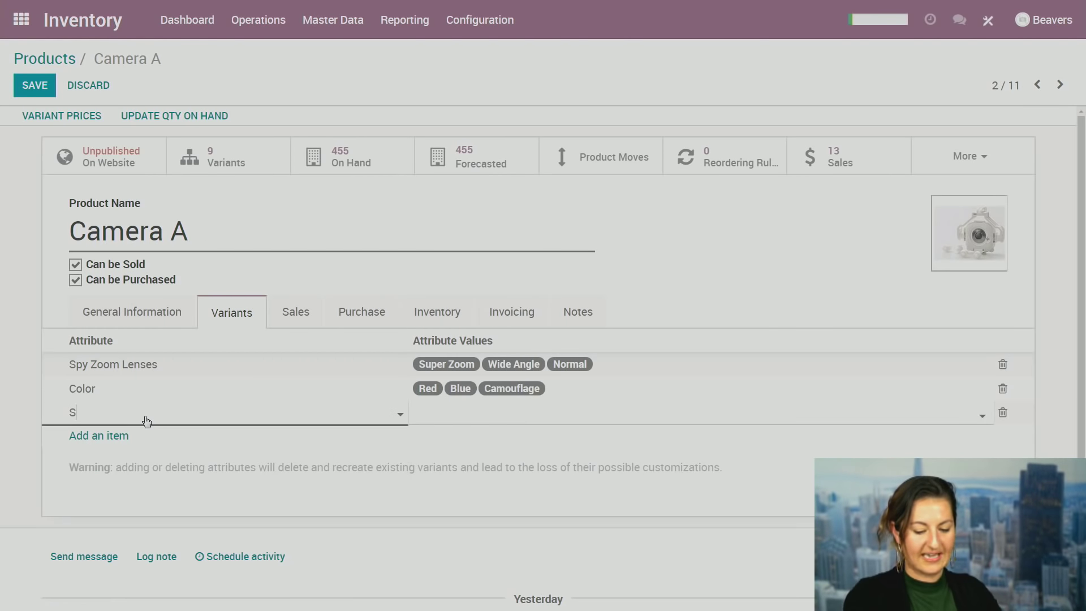
text(Size)
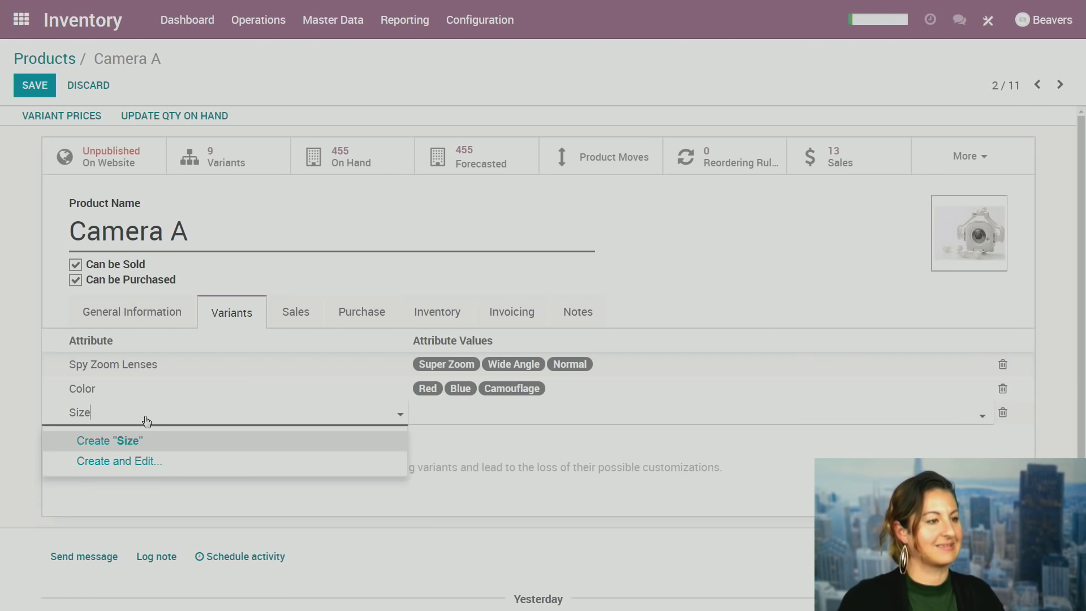
key(Return)
Give the Size attribute the new values Small and Medium and save Camera A.
click(551, 418)
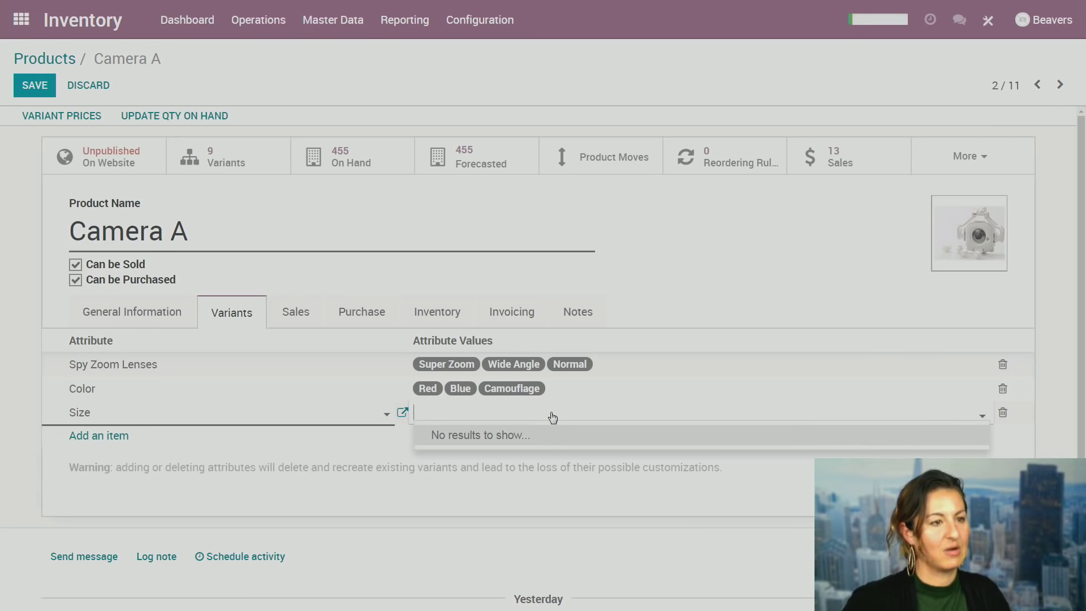
text(Small)
key(Return)
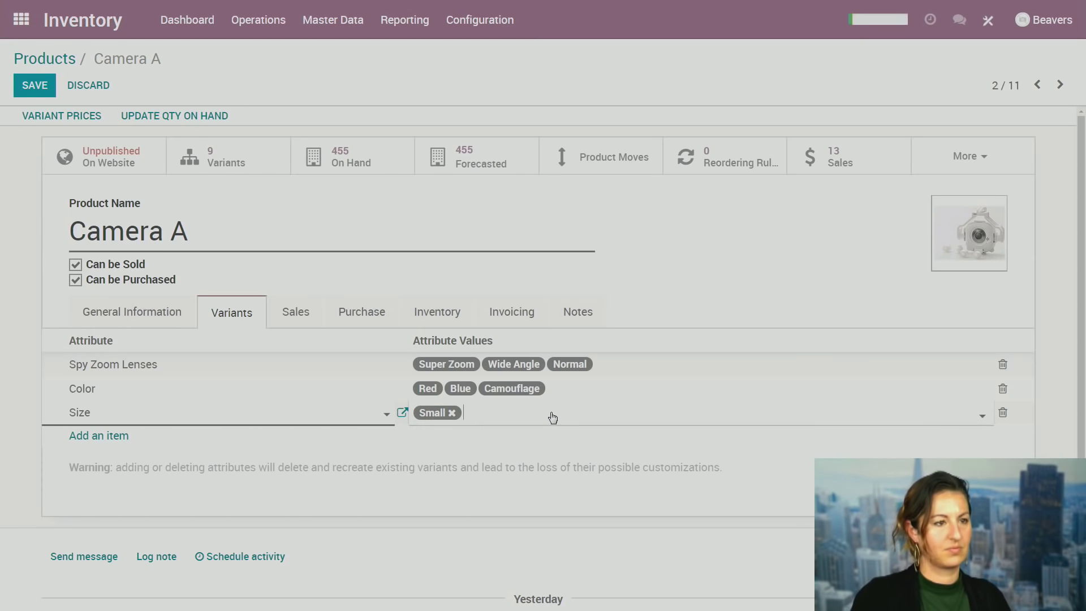
text(Medium)
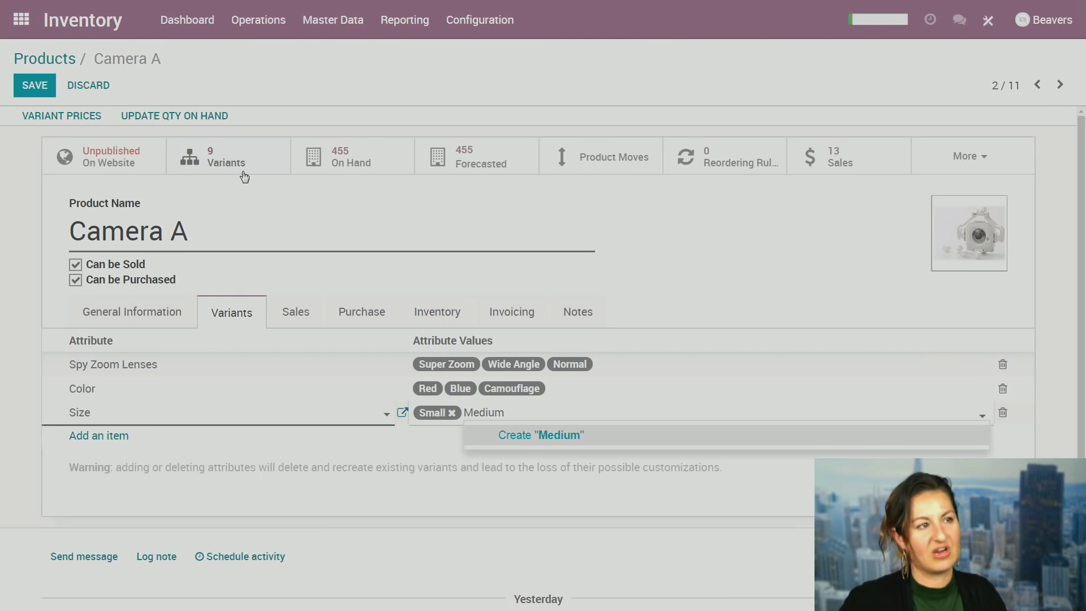
key(Return)
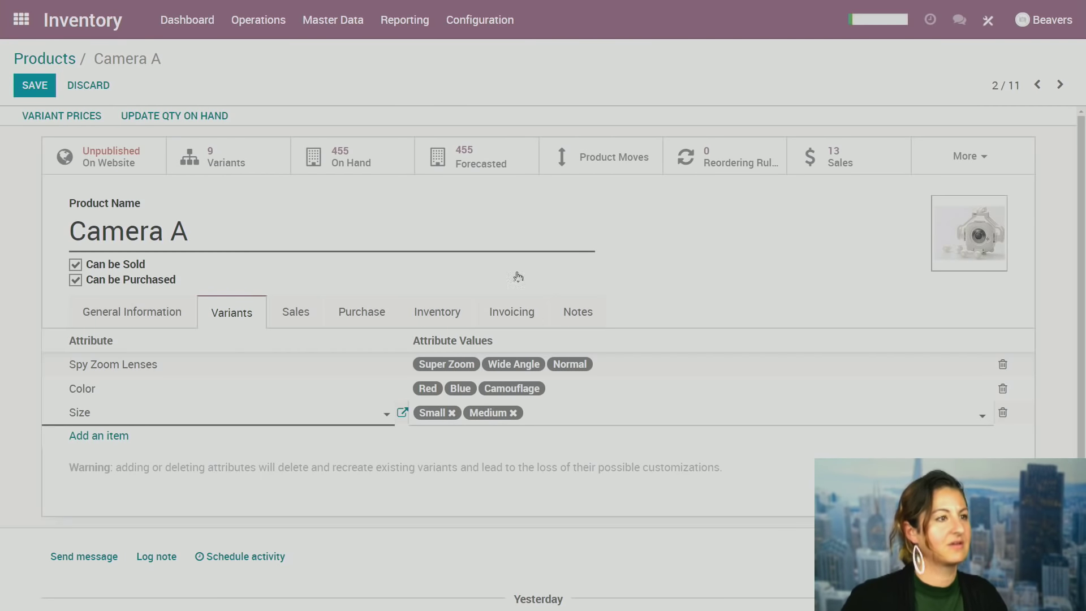
click(48, 97)
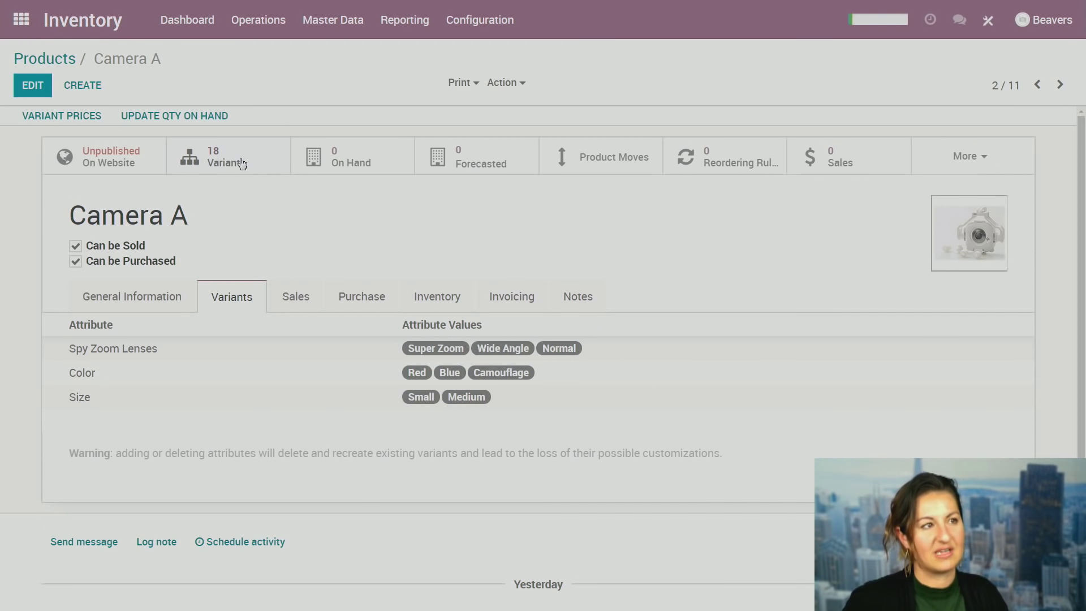
Review the list of Camera A's variants, view the red, small, Super Zoom variant's details and return to the list.
click(240, 161)
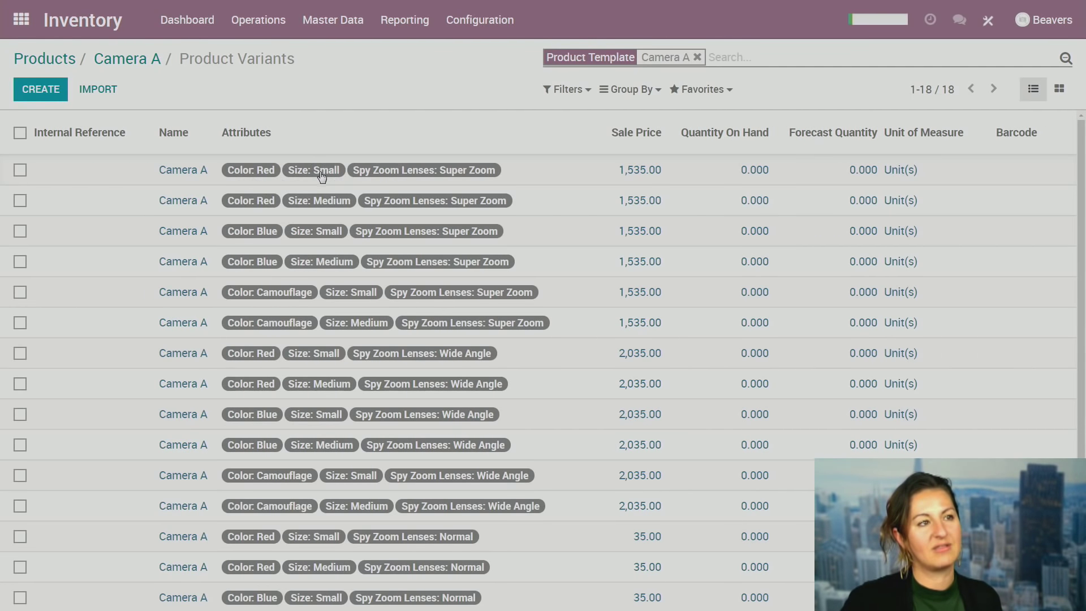
scroll(400, 320, down, 2)
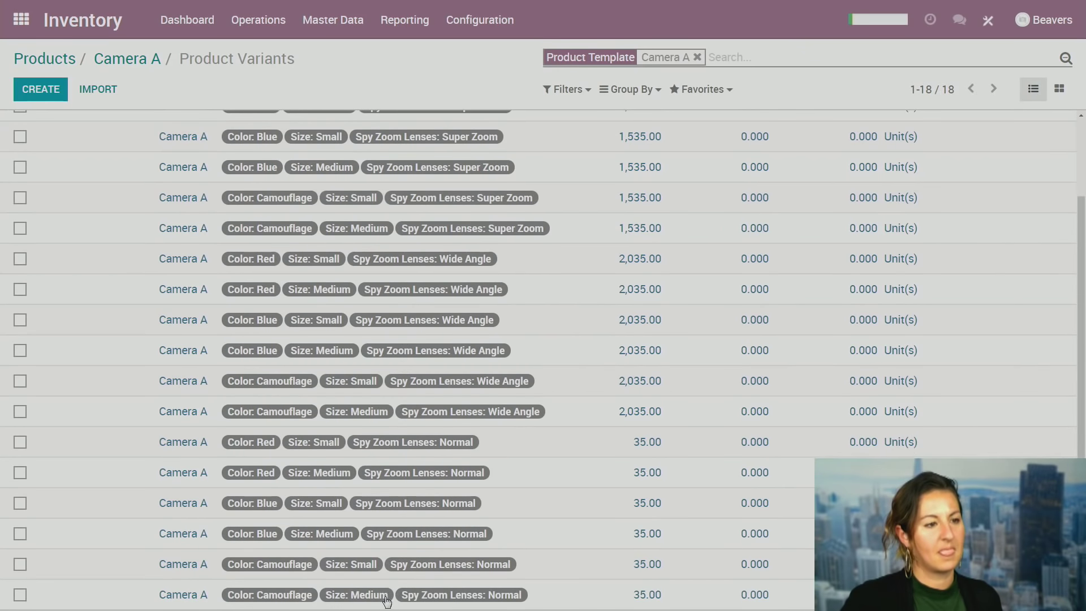
scroll(365, 547, up, 2)
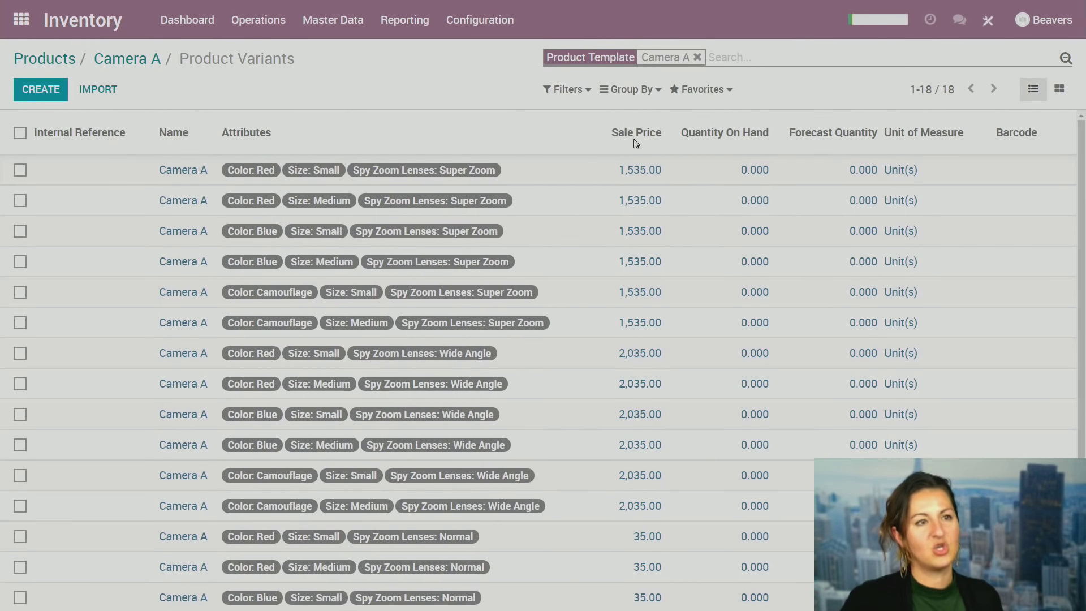
click(651, 173)
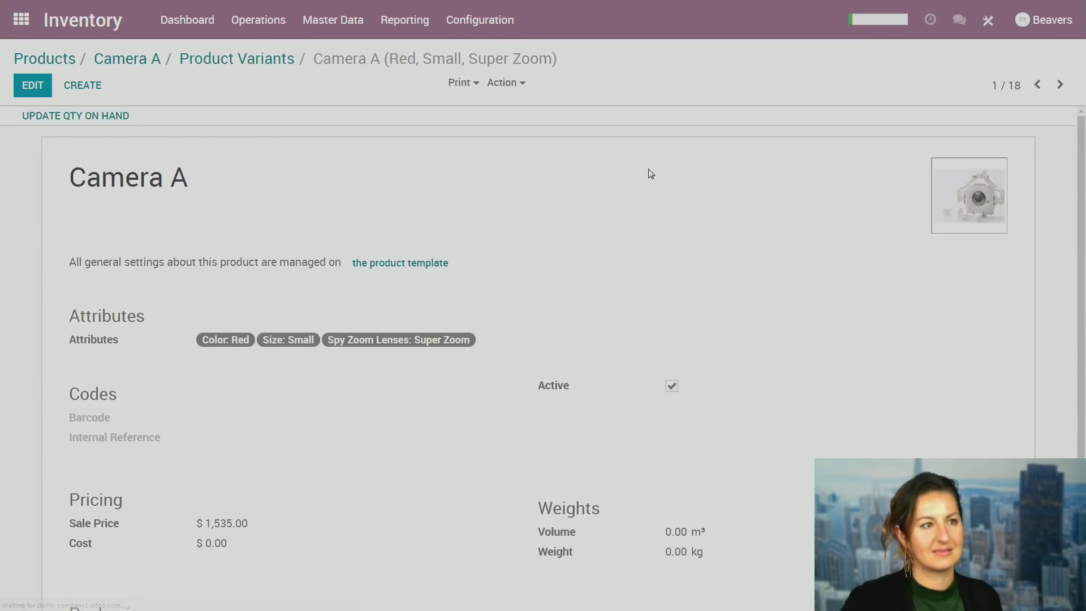
click(273, 63)
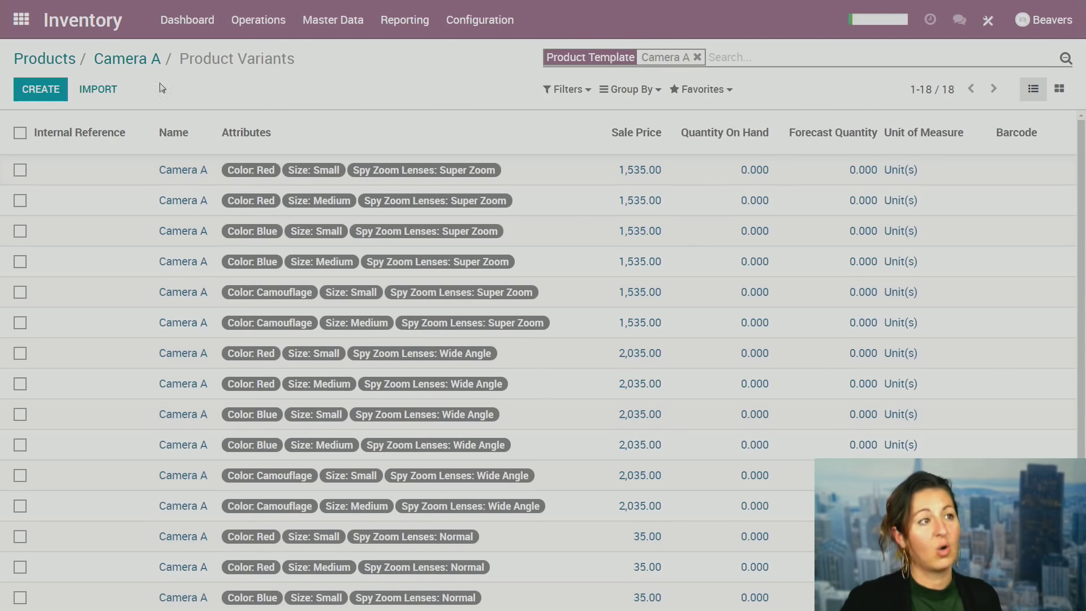
Examine Camera A's variant prices, checking the extra price fields for Red, Super Zoom and Wide Angle without editing them.
click(132, 58)
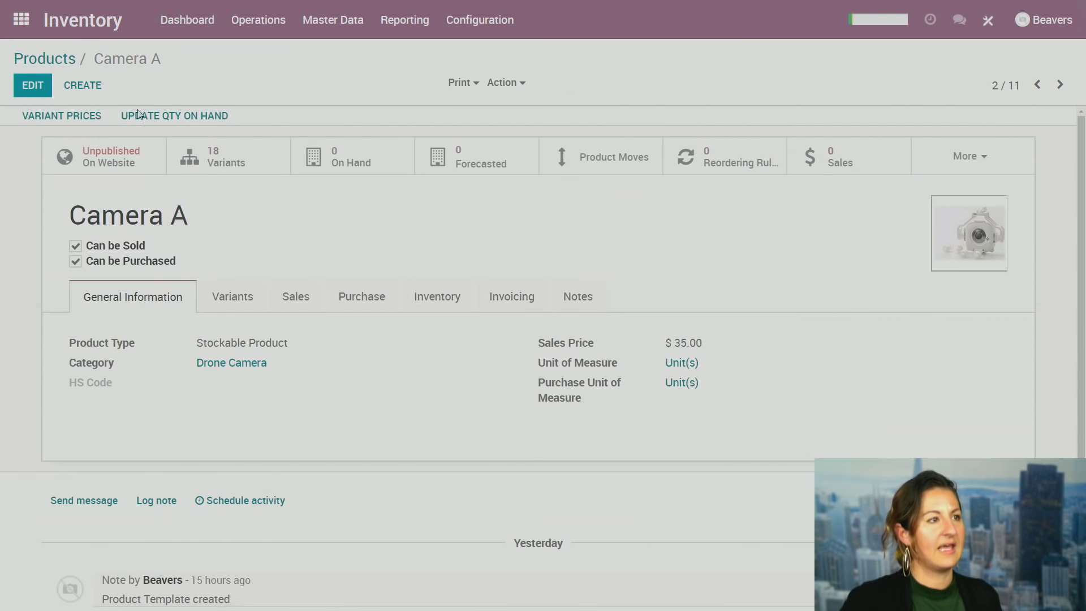
click(66, 124)
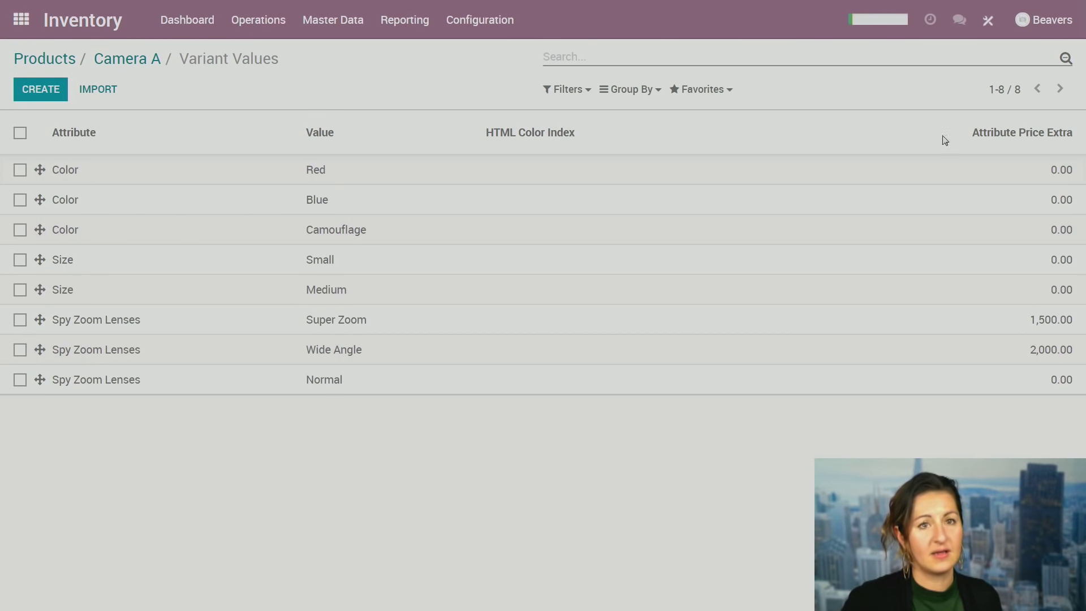
click(1055, 177)
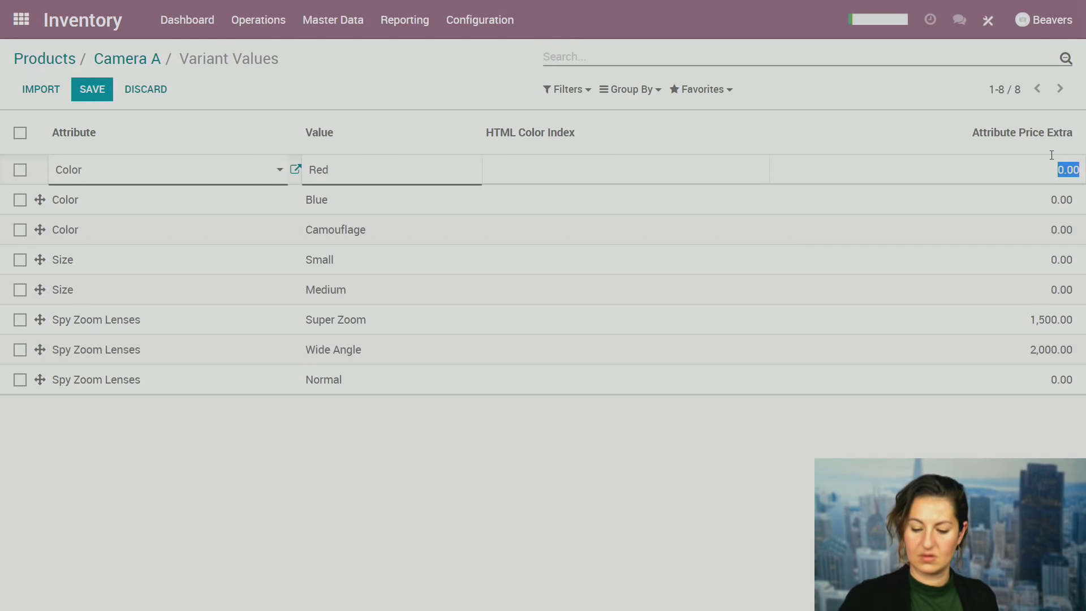
click(940, 129)
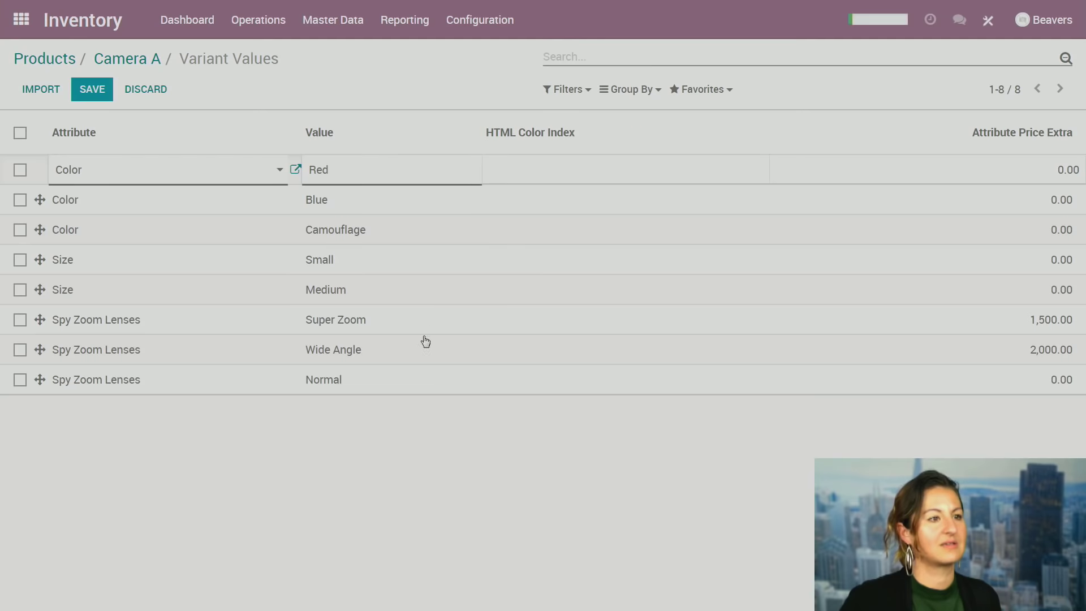
click(1052, 321)
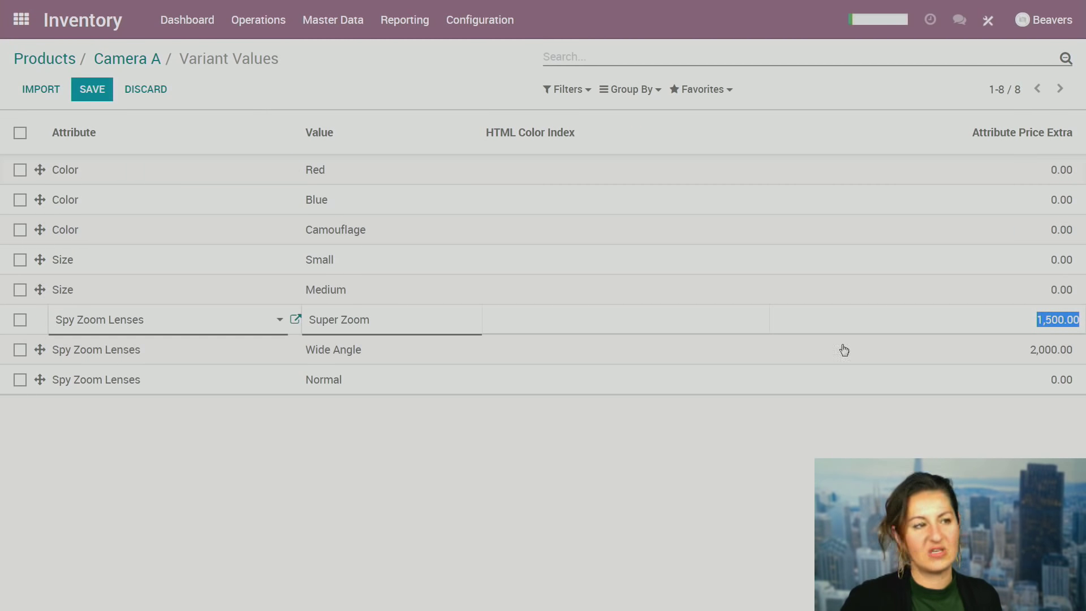
click(325, 350)
click(1064, 352)
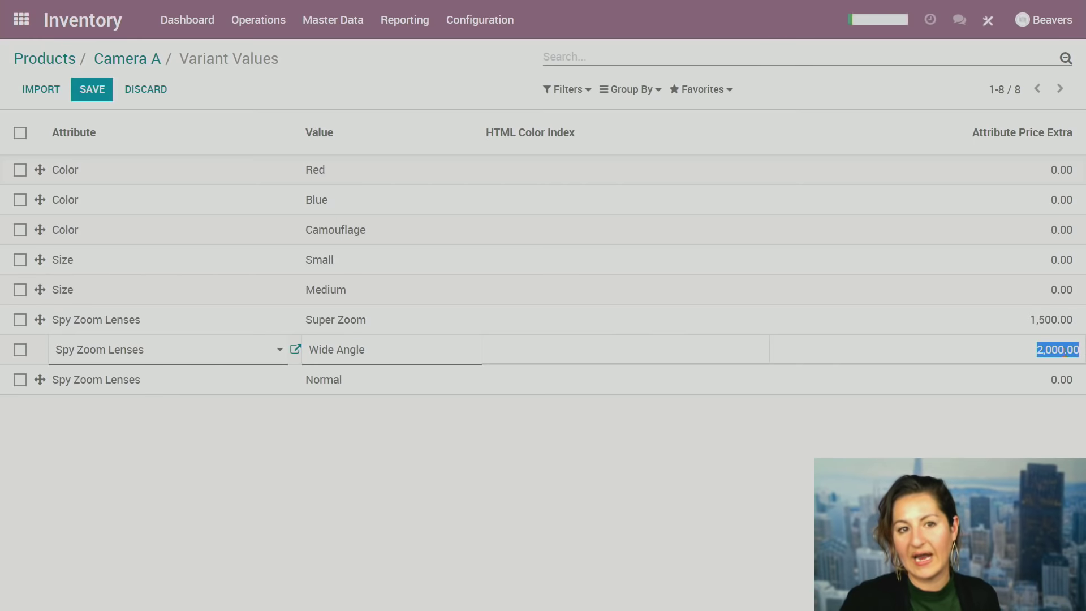
click(976, 439)
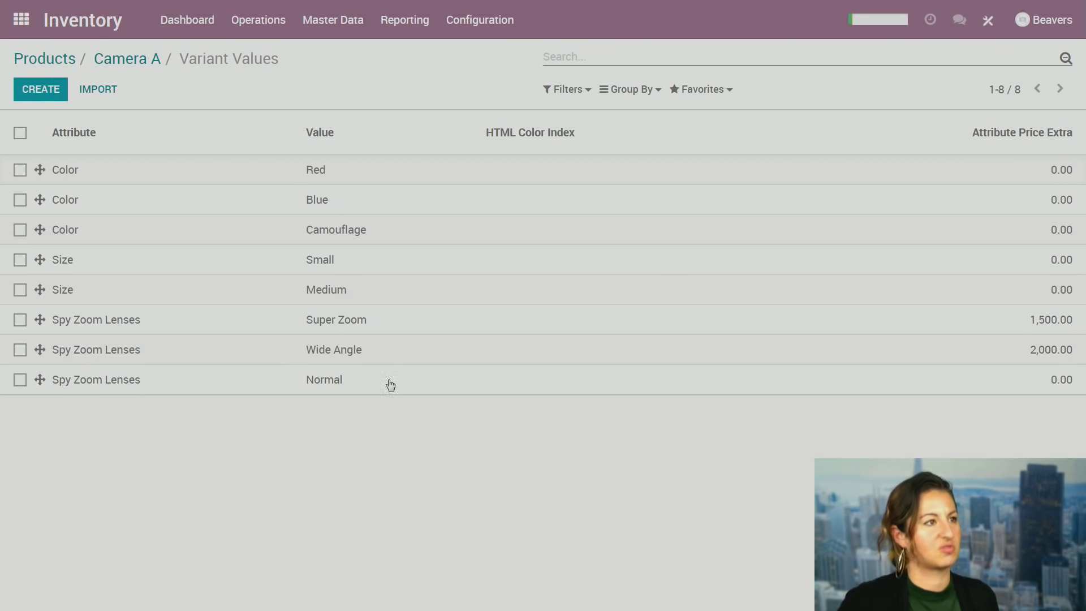
Return to Camera A's details and examine the Inventory Availability options in its website sales settings without changing them.
click(119, 62)
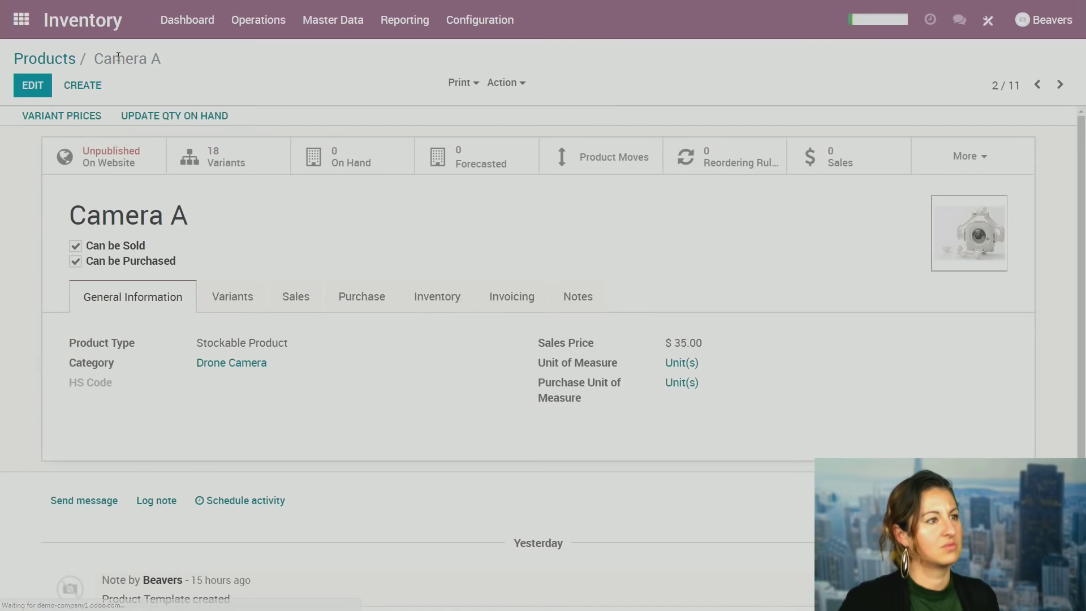
click(119, 164)
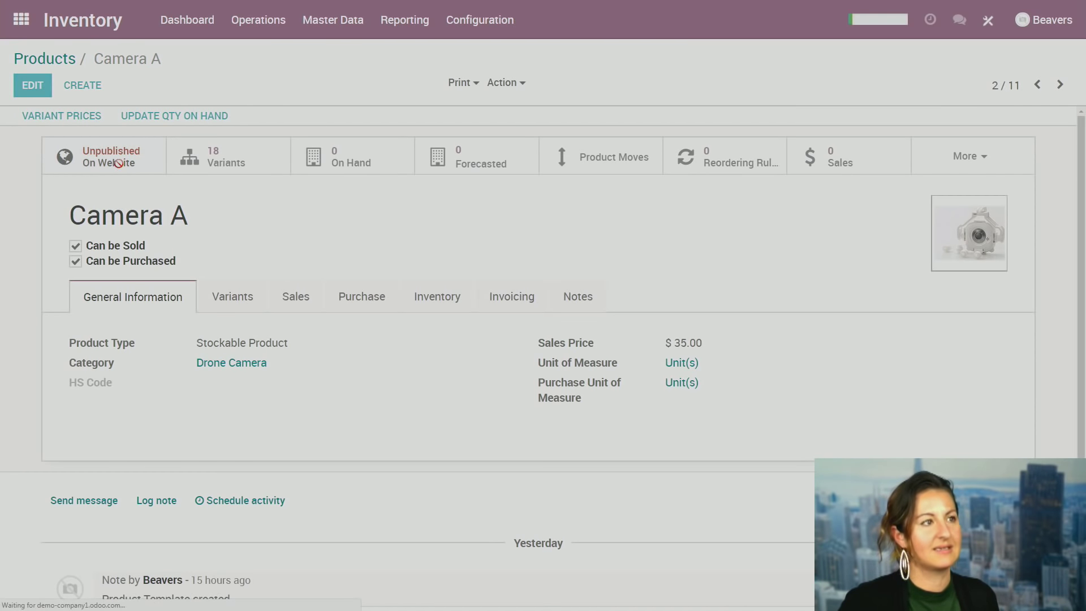
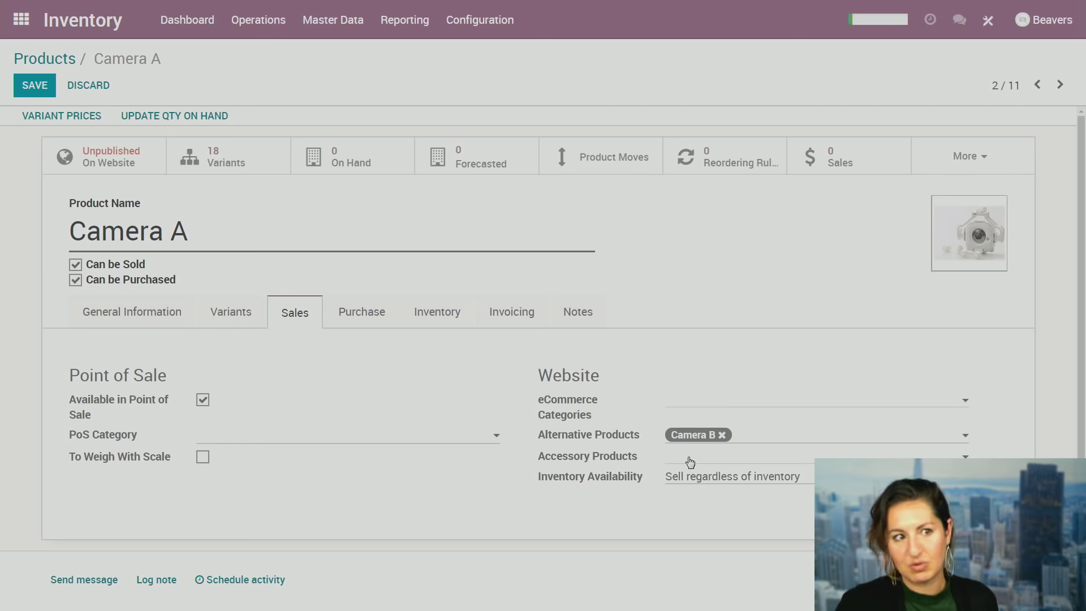
click(757, 488)
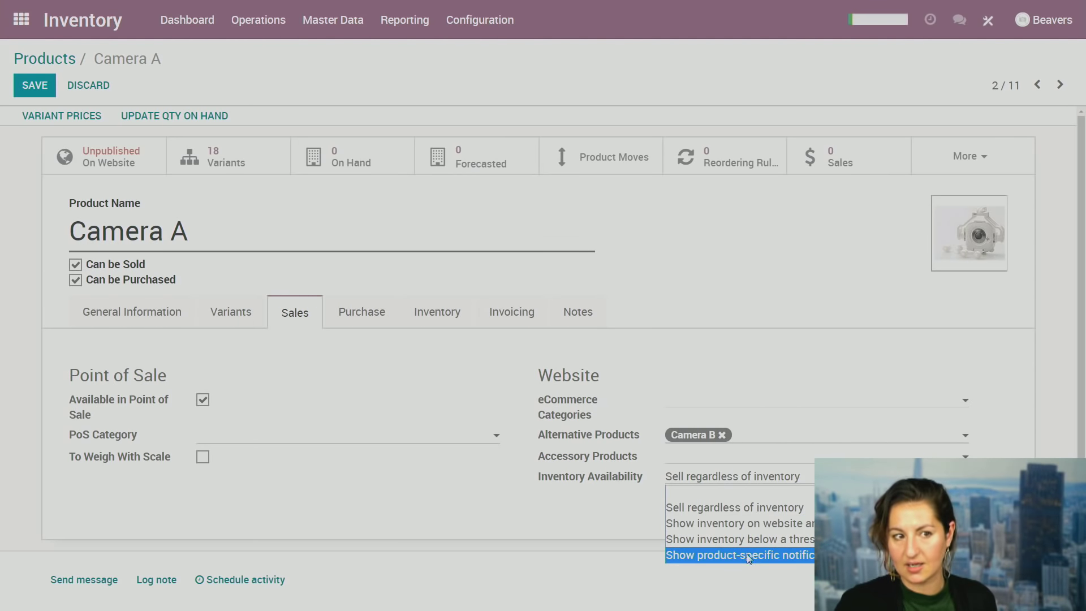
click(535, 519)
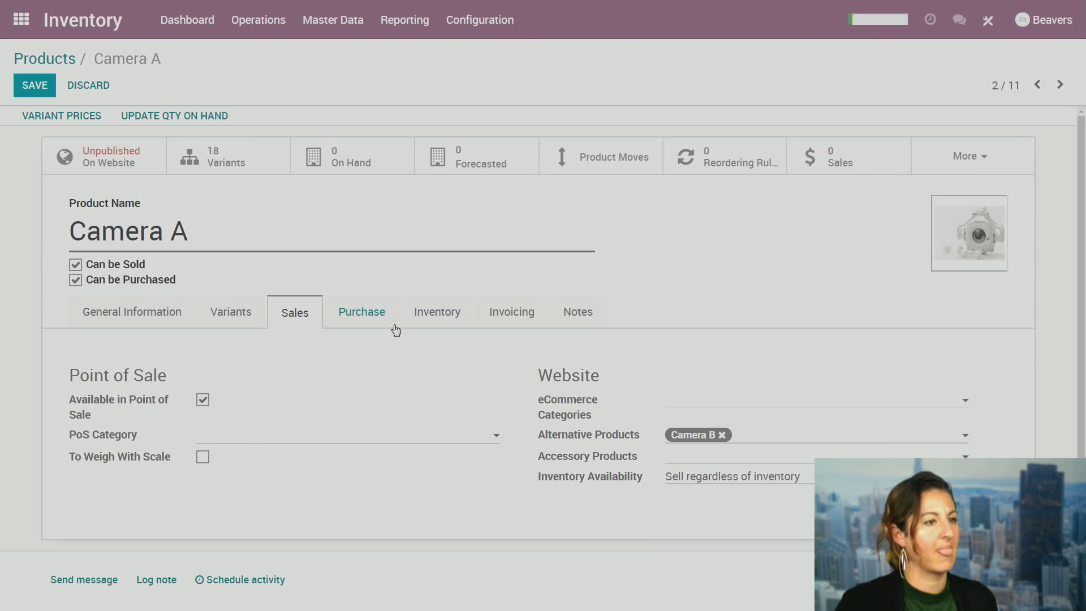
Examine the minimal quantity and price in Camera A's Camera Cyclone vendor record and close the record.
click(341, 315)
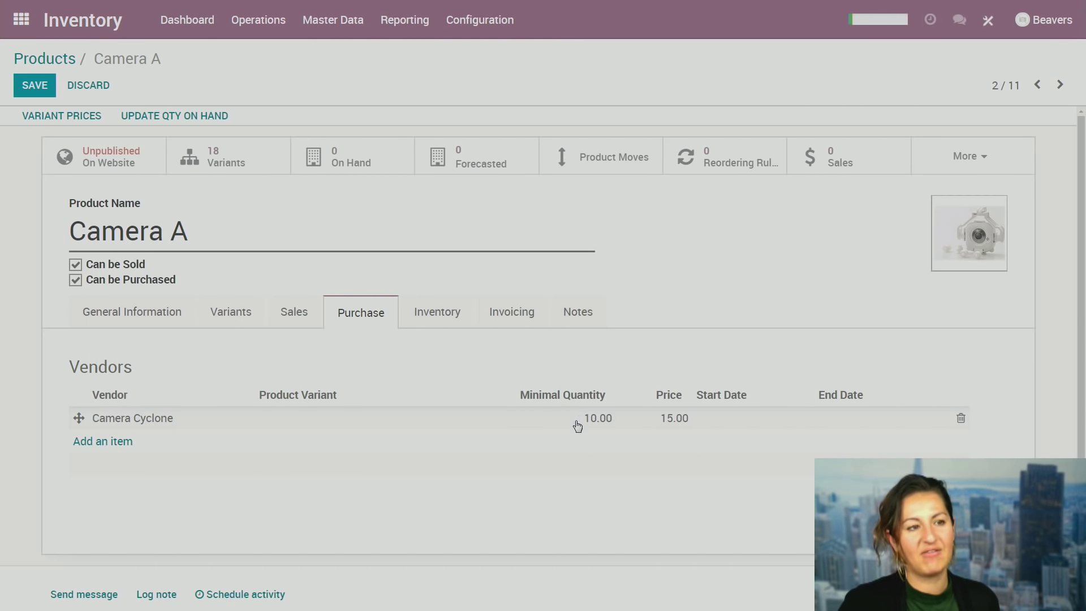
click(158, 430)
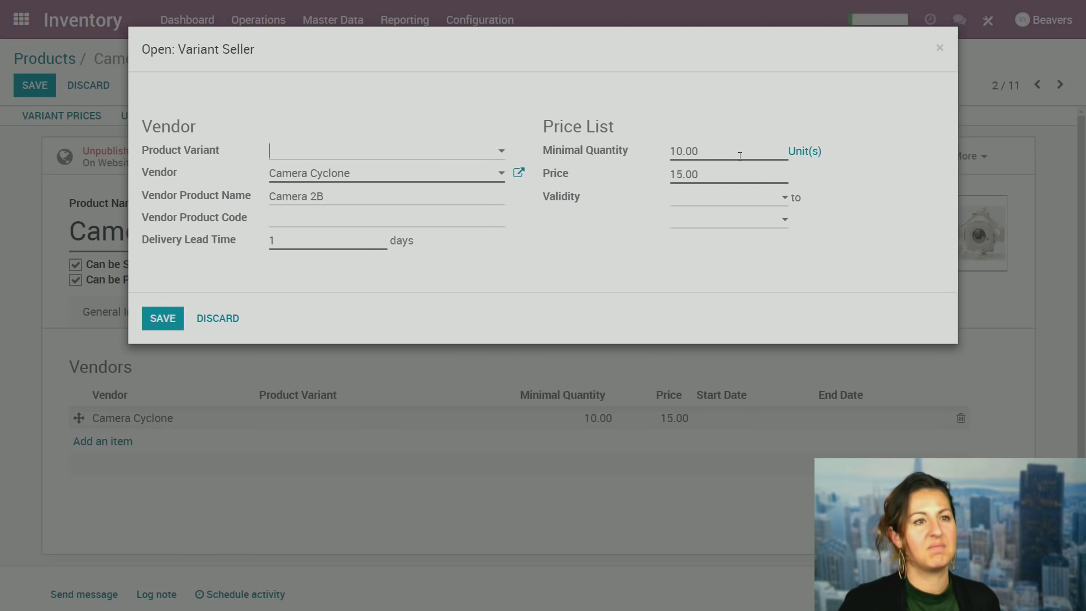
click(581, 149)
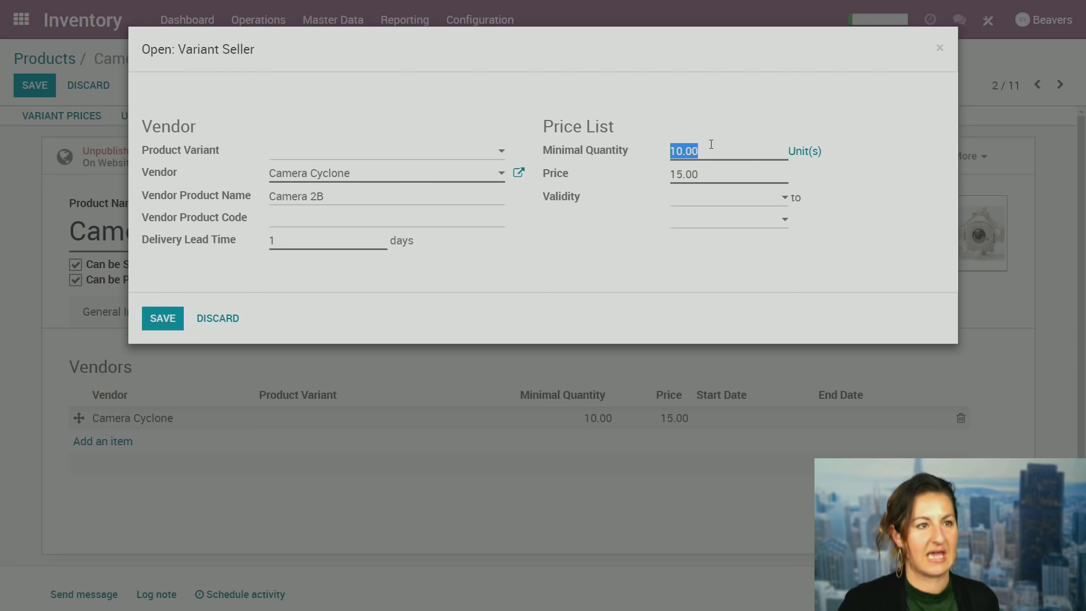
click(709, 180)
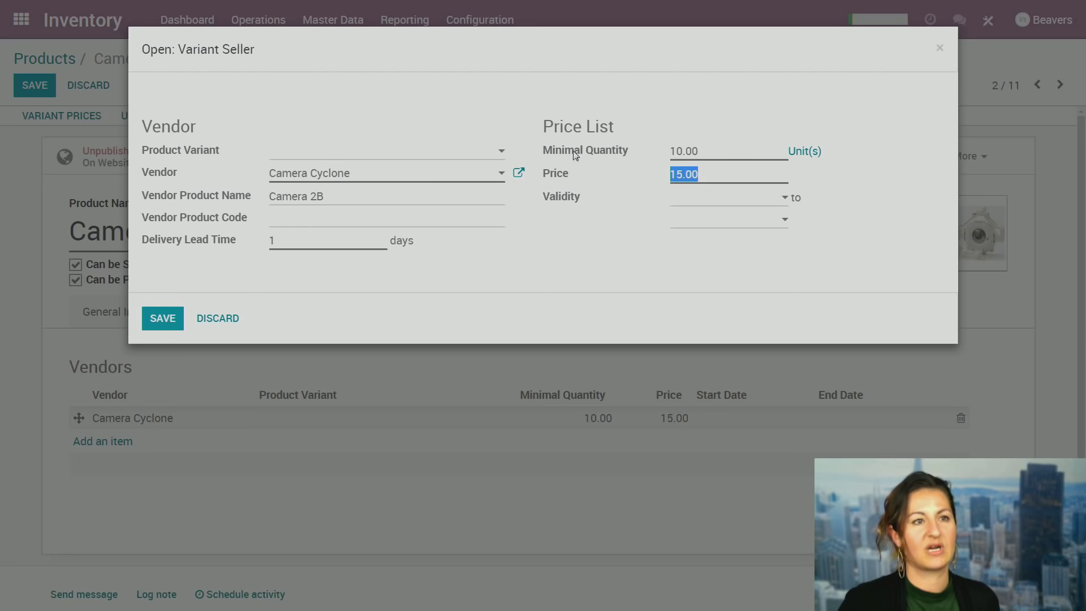
click(605, 267)
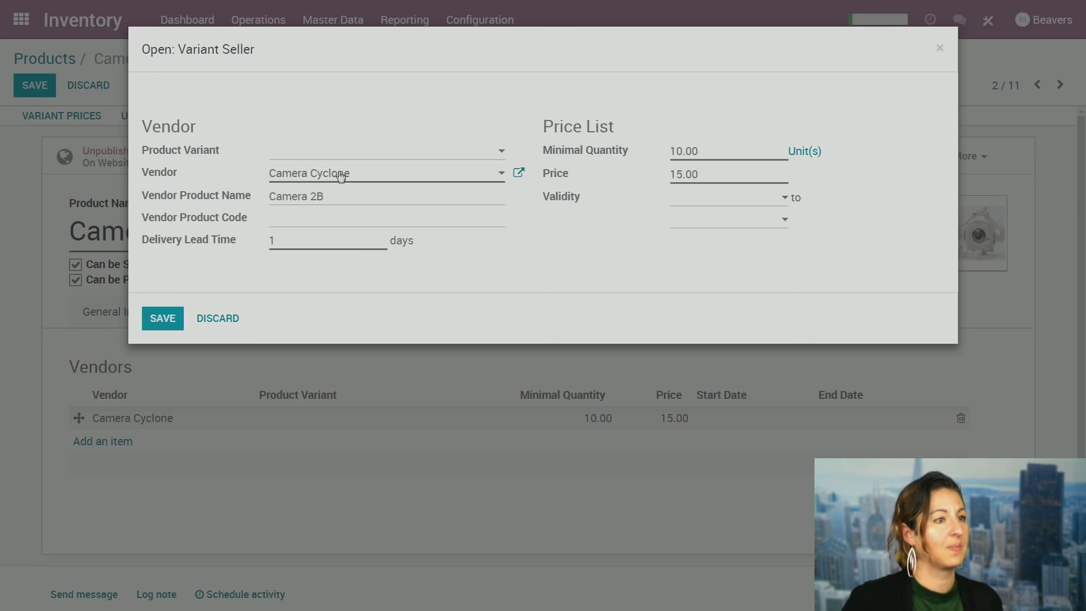
click(176, 318)
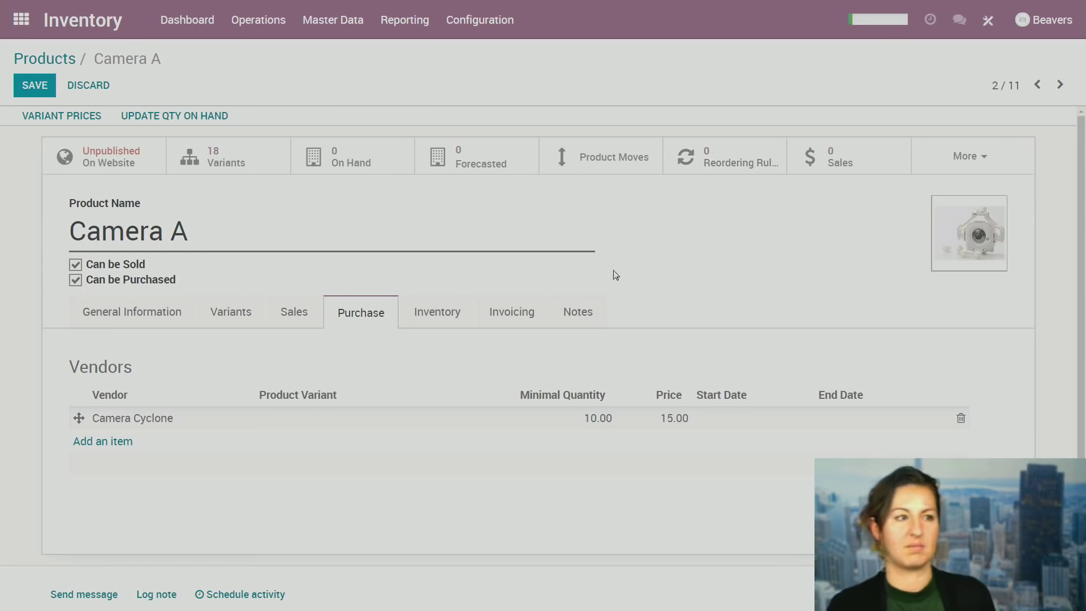
Enable the Make To Order route alongside the Buy route for Camera A's inventory operations.
click(444, 314)
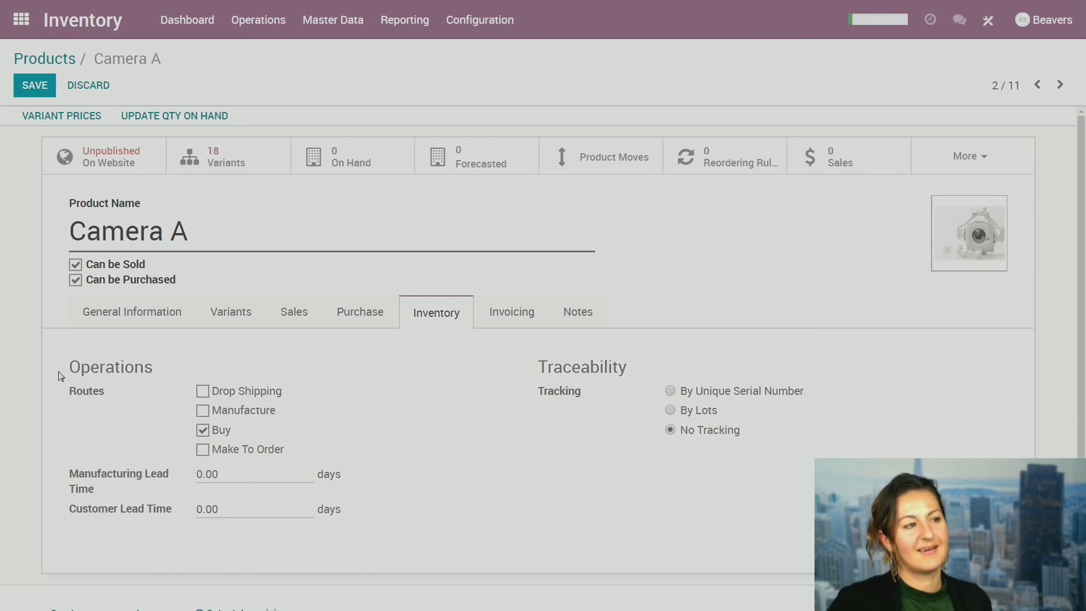
drag(62, 375, 235, 390)
click(300, 369)
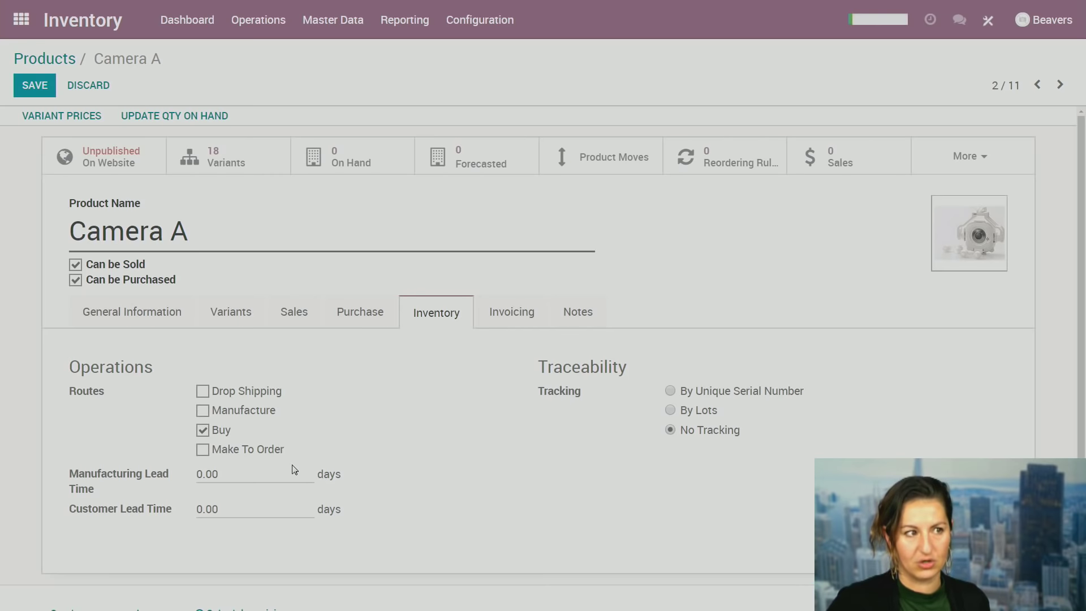
drag(253, 237, 3, 229)
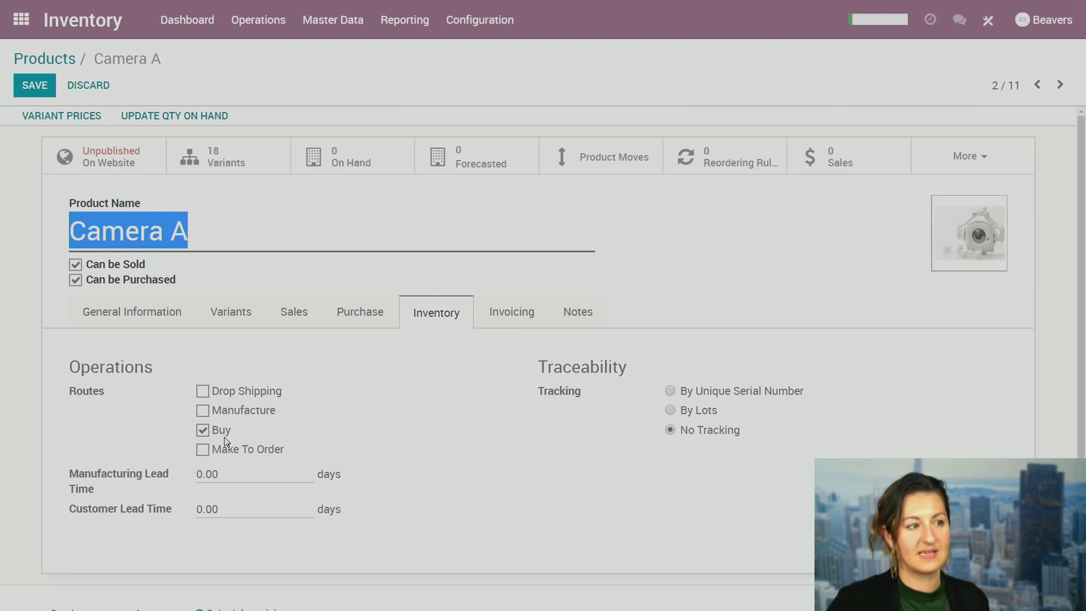
click(202, 454)
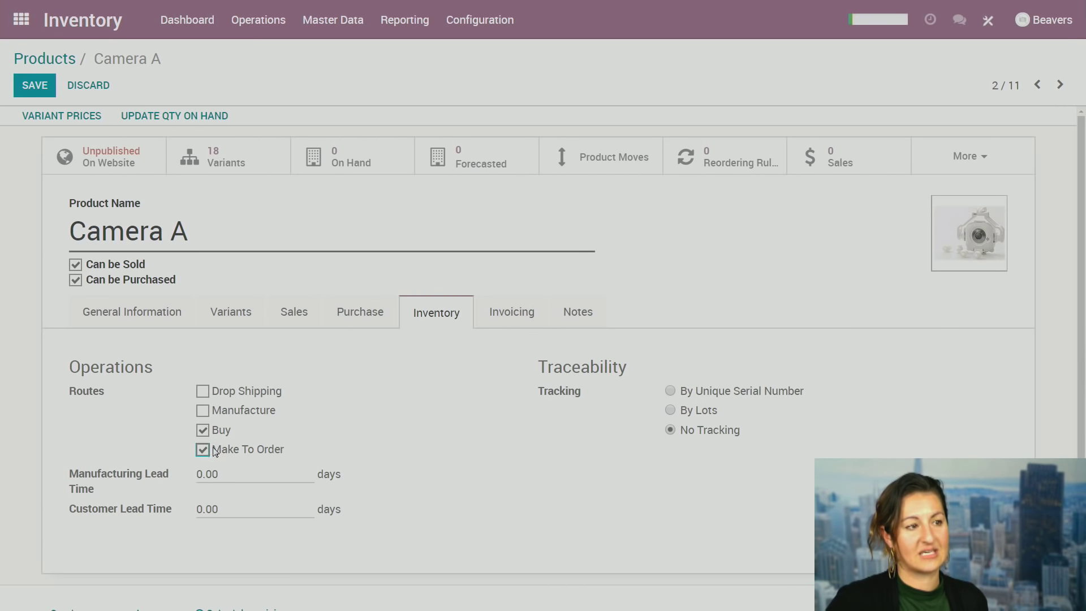
drag(215, 450, 286, 456)
click(296, 451)
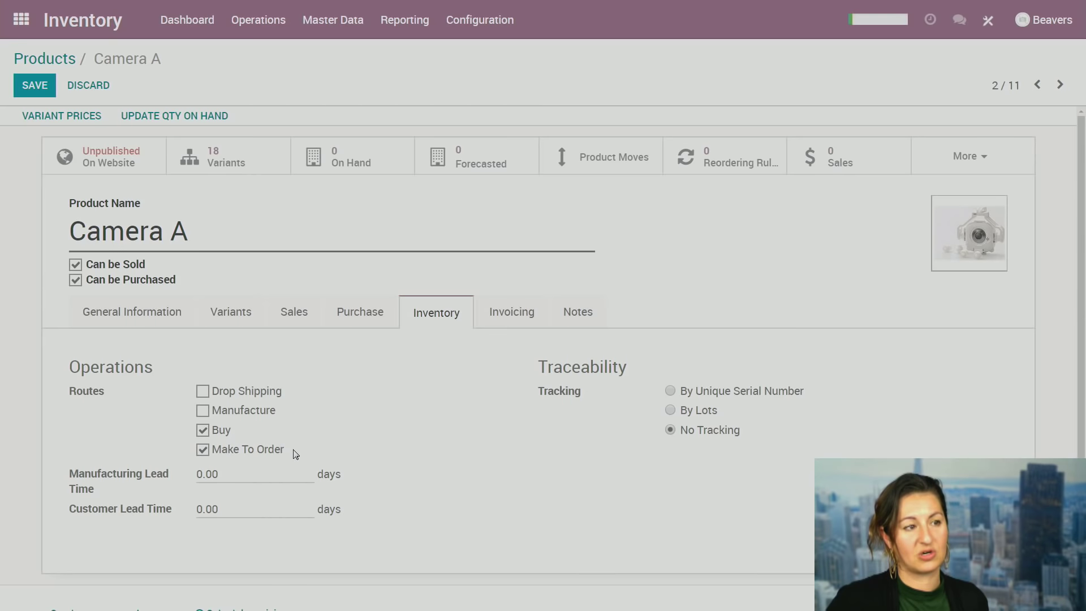
click(226, 434)
click(202, 432)
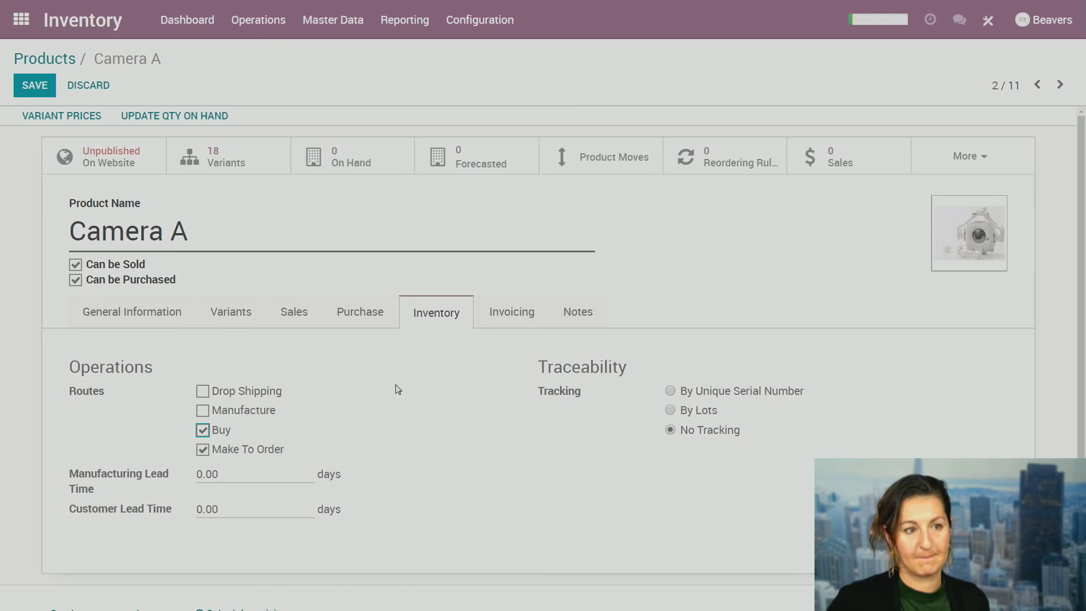
Try tracking Camera A by unique serial number and switch its traceability back to No Tracking.
click(685, 395)
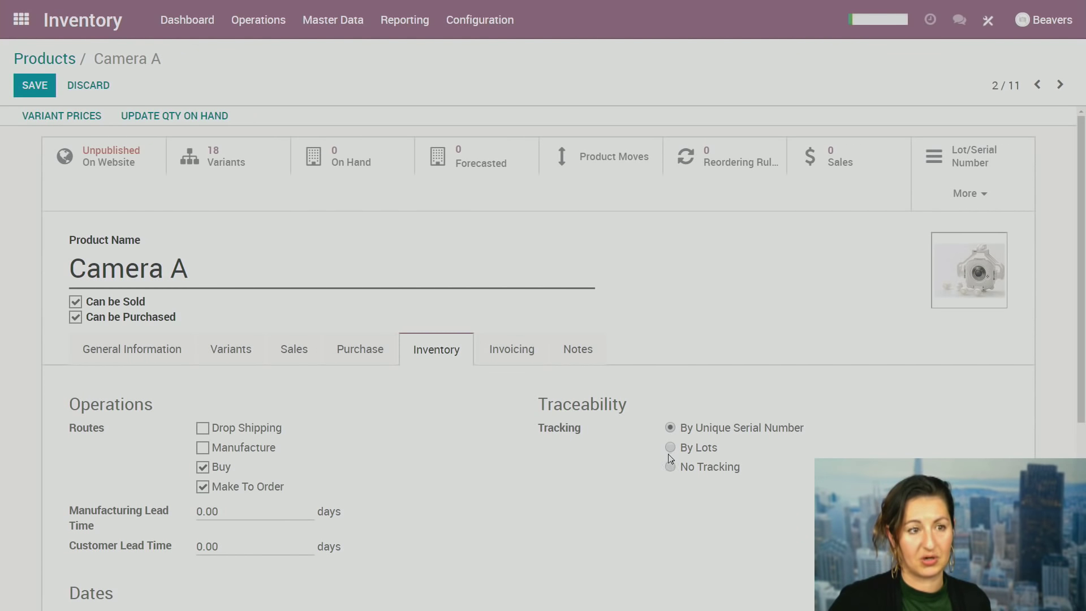
click(674, 468)
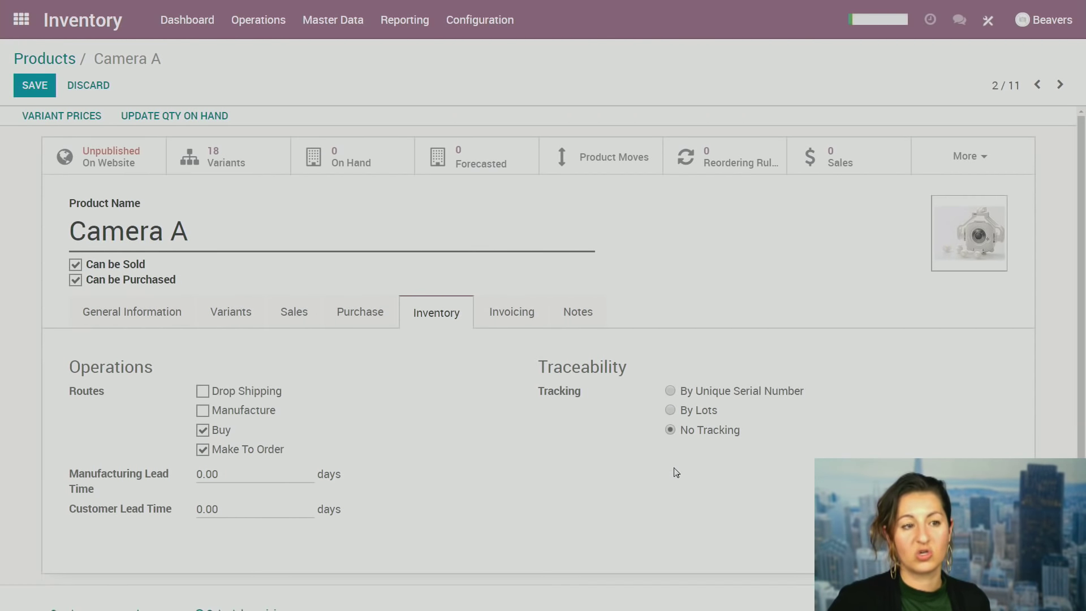
click(672, 393)
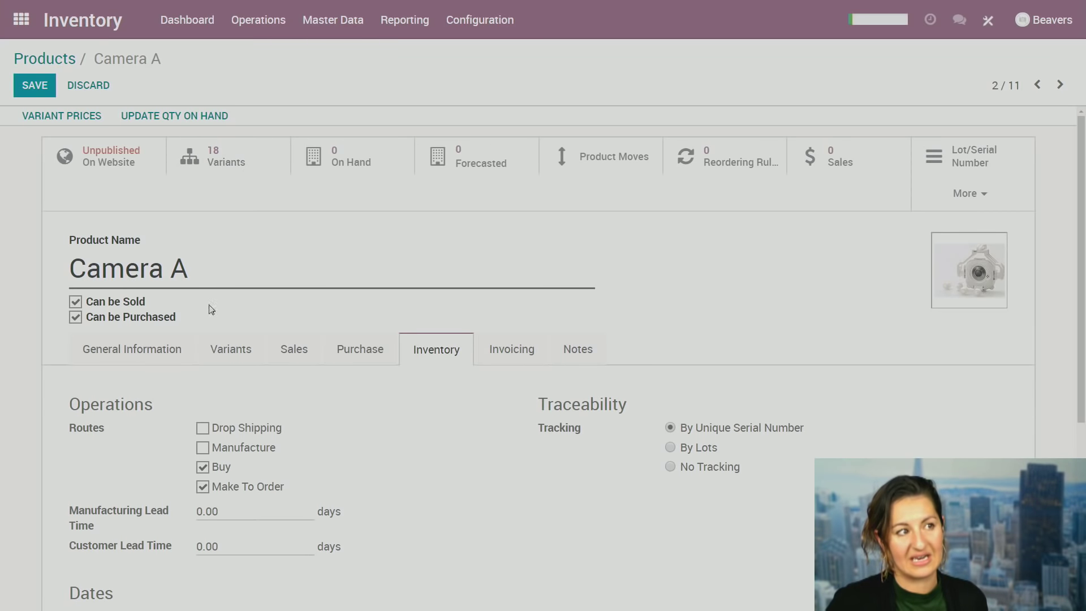
click(714, 471)
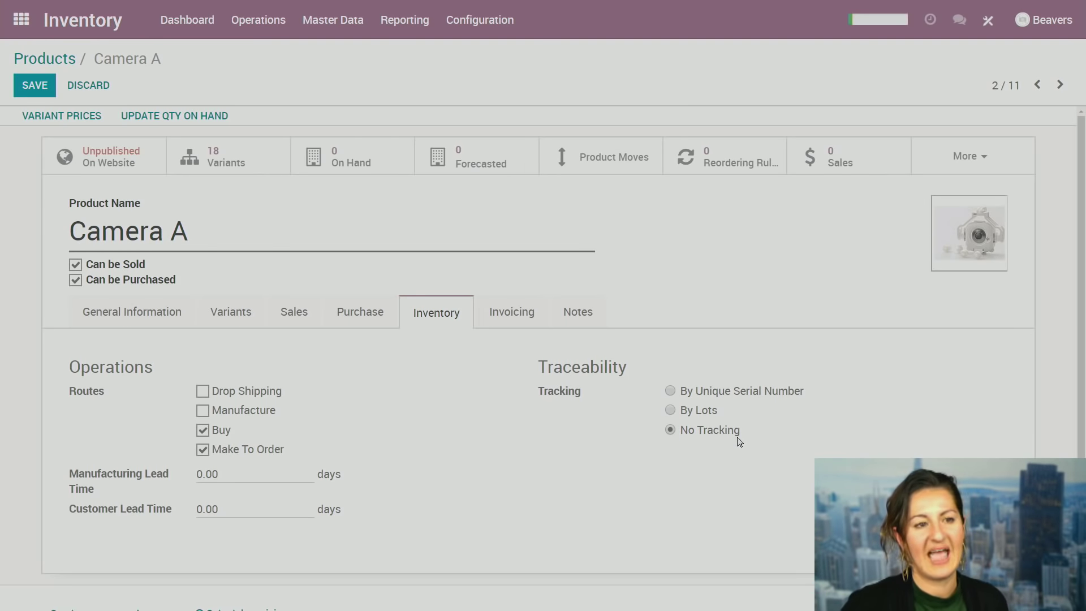
Check Camera A's Manufacturing Lead Time and Customer Lead Time fields without editing them.
click(235, 475)
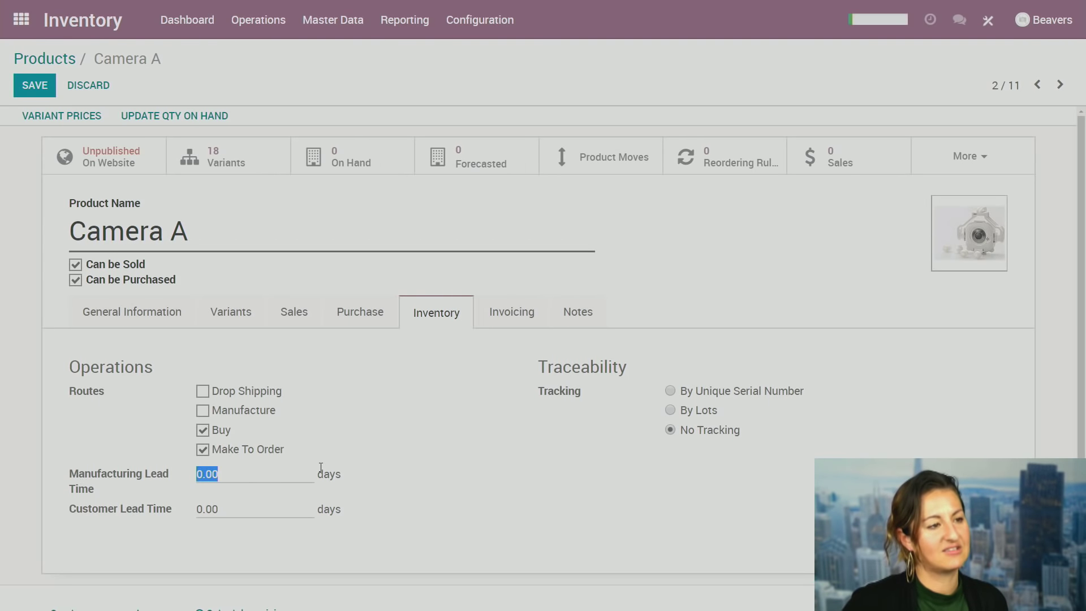
click(249, 514)
click(461, 452)
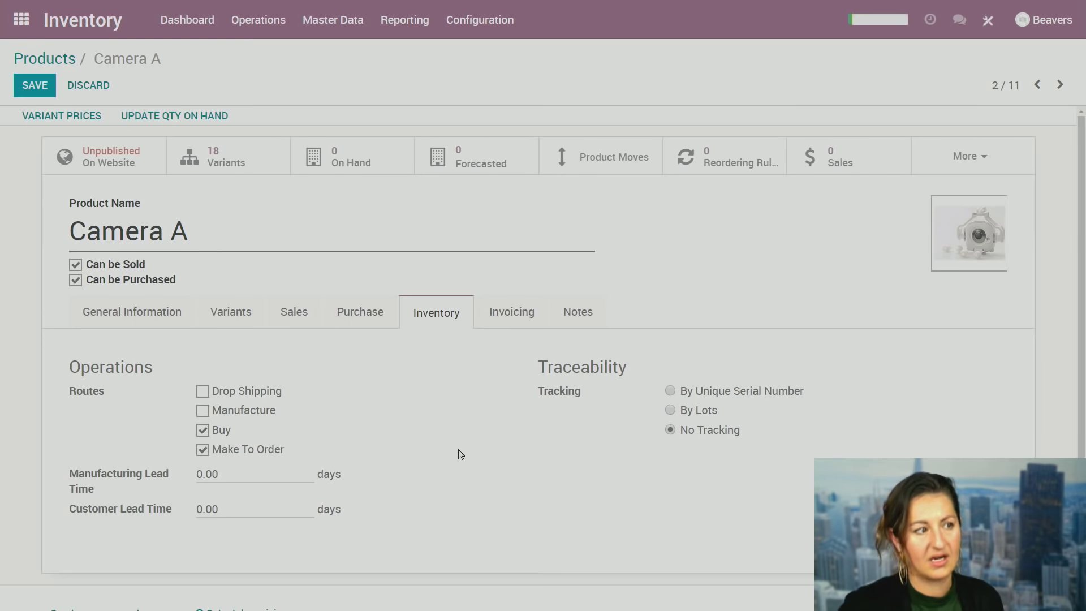
Review Camera A's tax, landed cost and purchase bill settings, and set its invoicing policy to Delivered quantities.
click(521, 319)
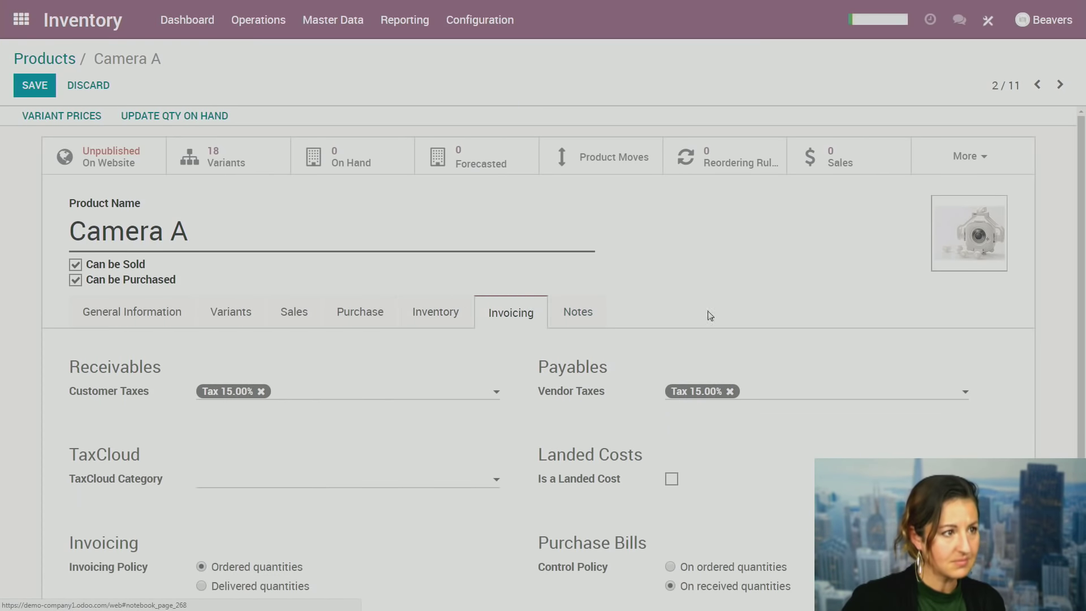
scroll(334, 383, down, 1)
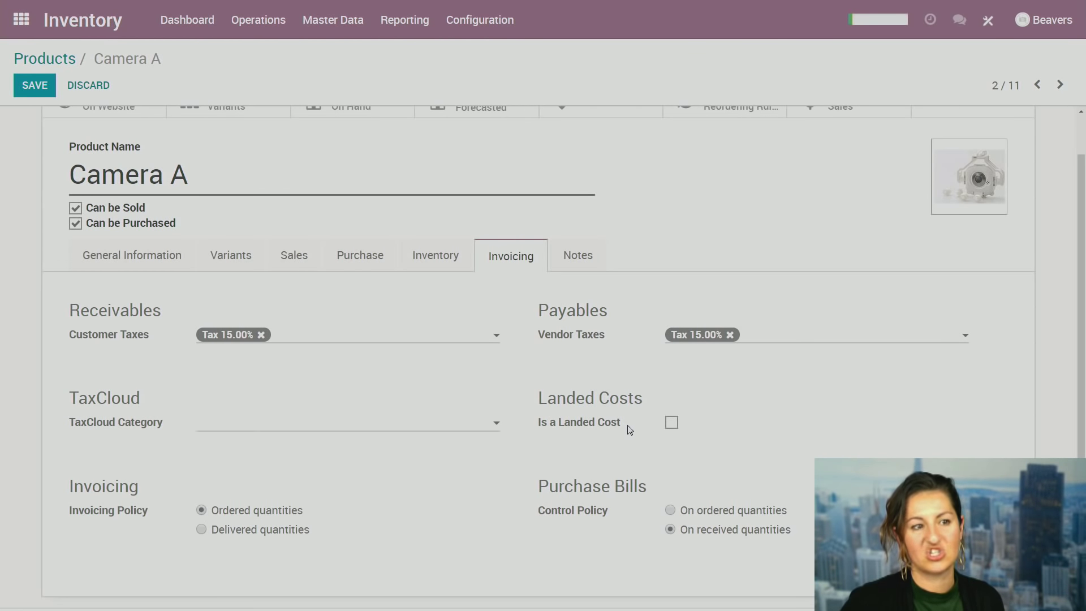
drag(630, 429, 561, 431)
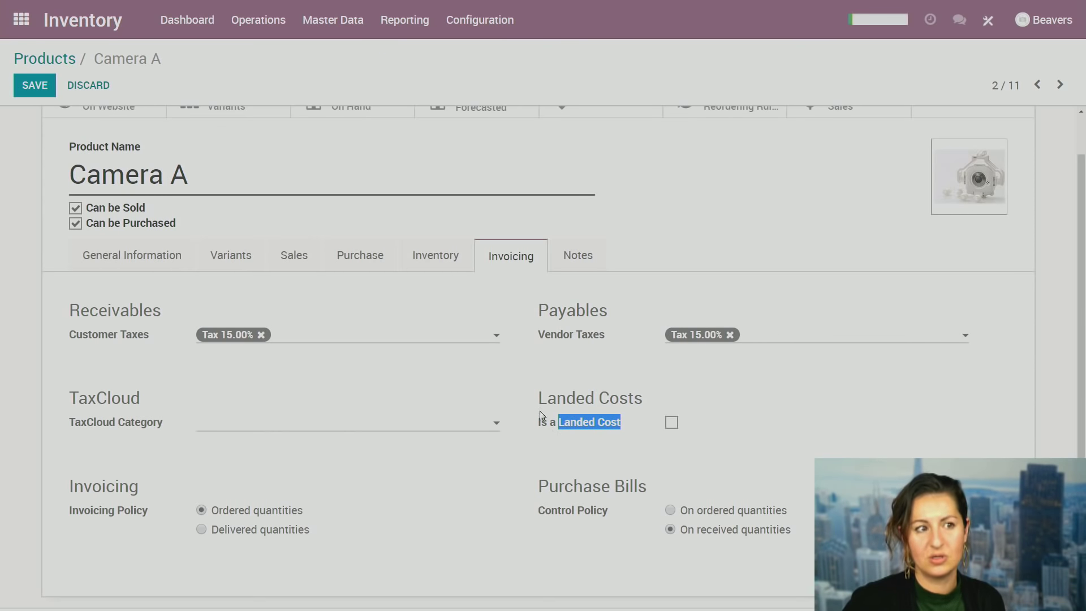
click(583, 438)
click(202, 529)
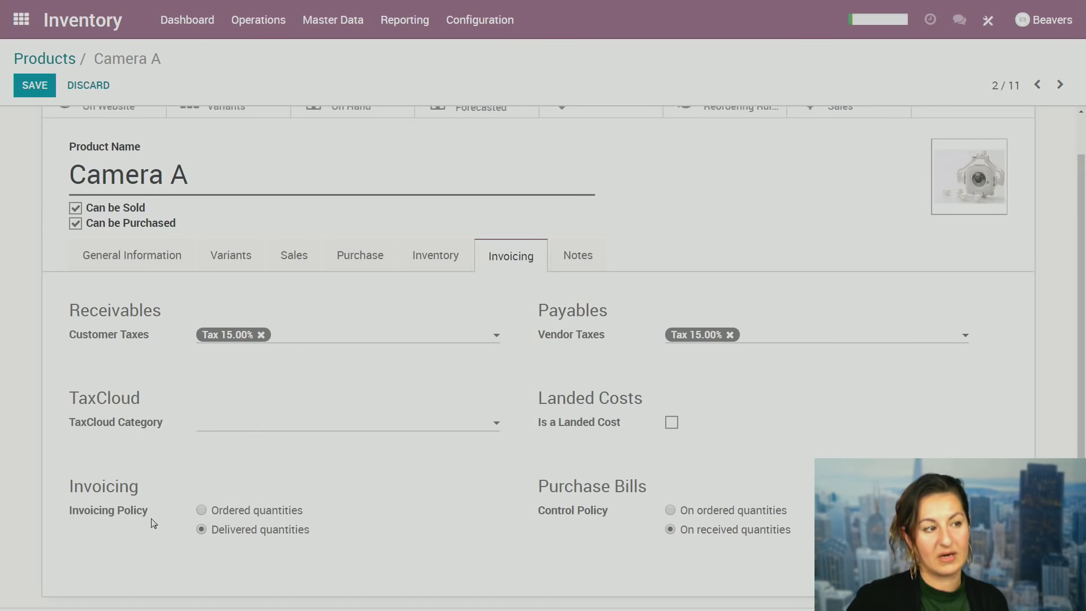
drag(151, 520, 72, 522)
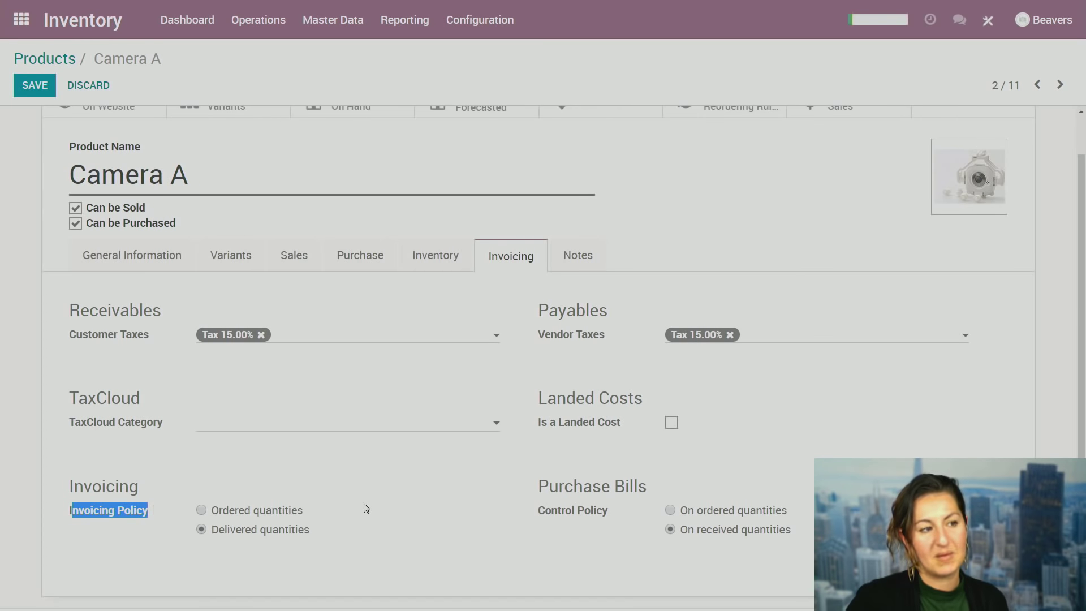
click(289, 513)
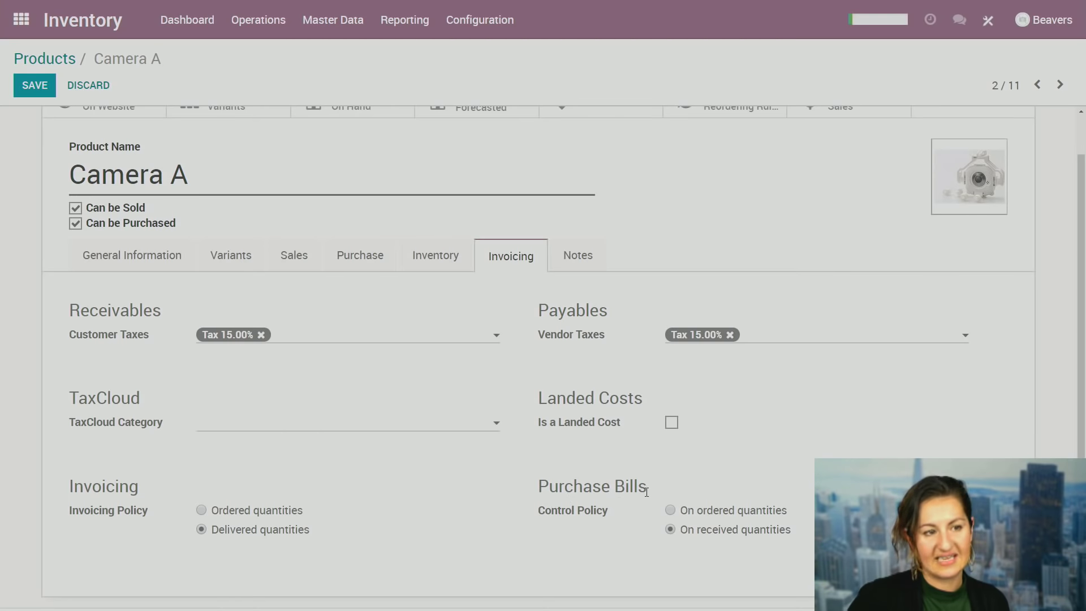
drag(242, 188, 9, 195)
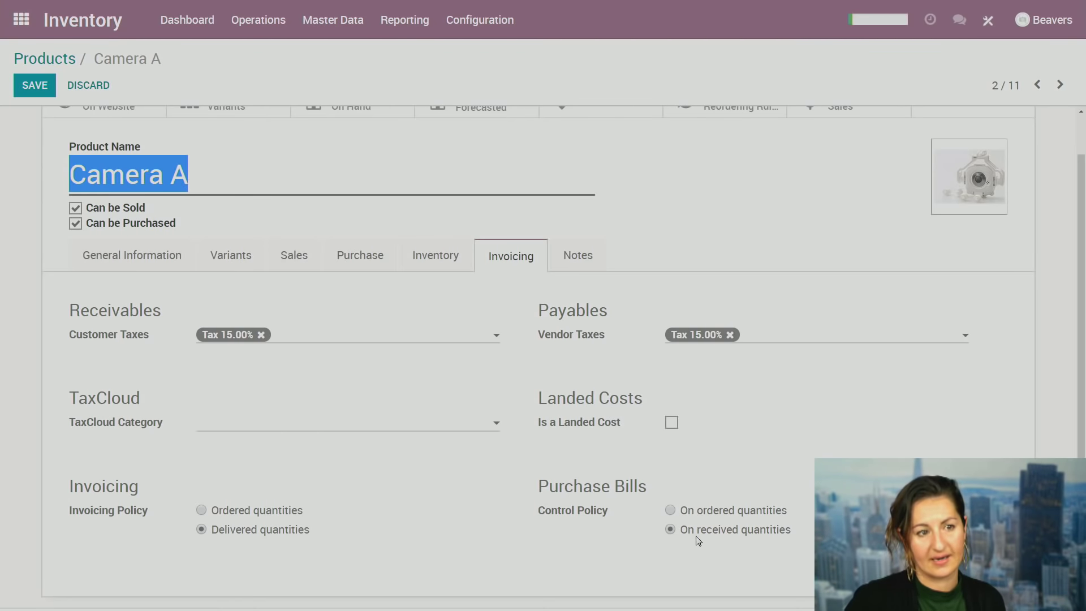
click(767, 473)
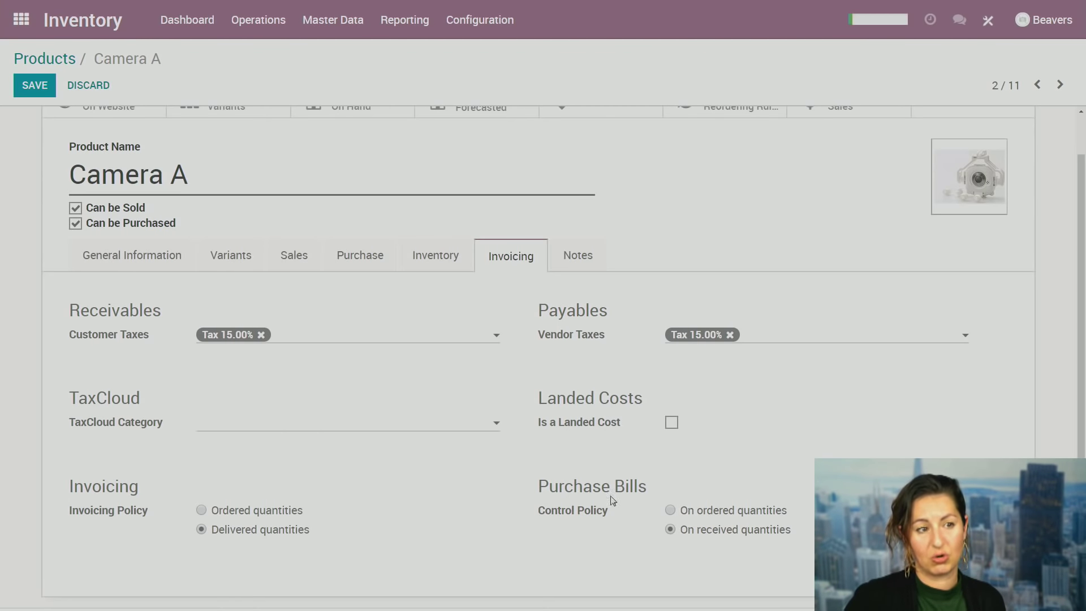
scroll(777, 476, up, 1)
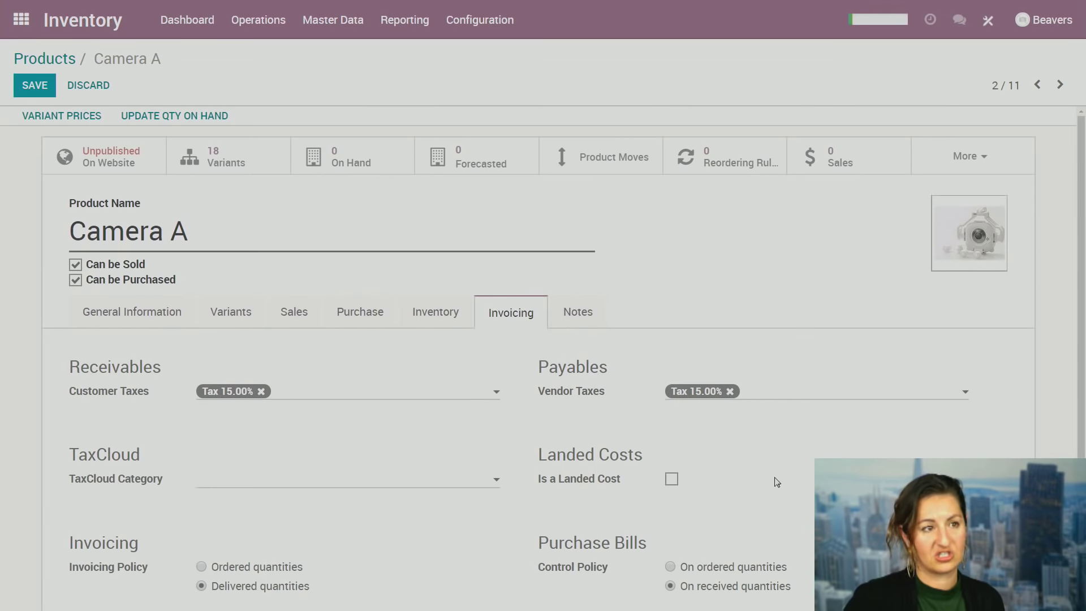
Examine Camera A's note fields for customers, vendors, delivery orders, receptions and internal transfers without entering text.
click(577, 311)
scroll(674, 283, down, 1)
click(93, 337)
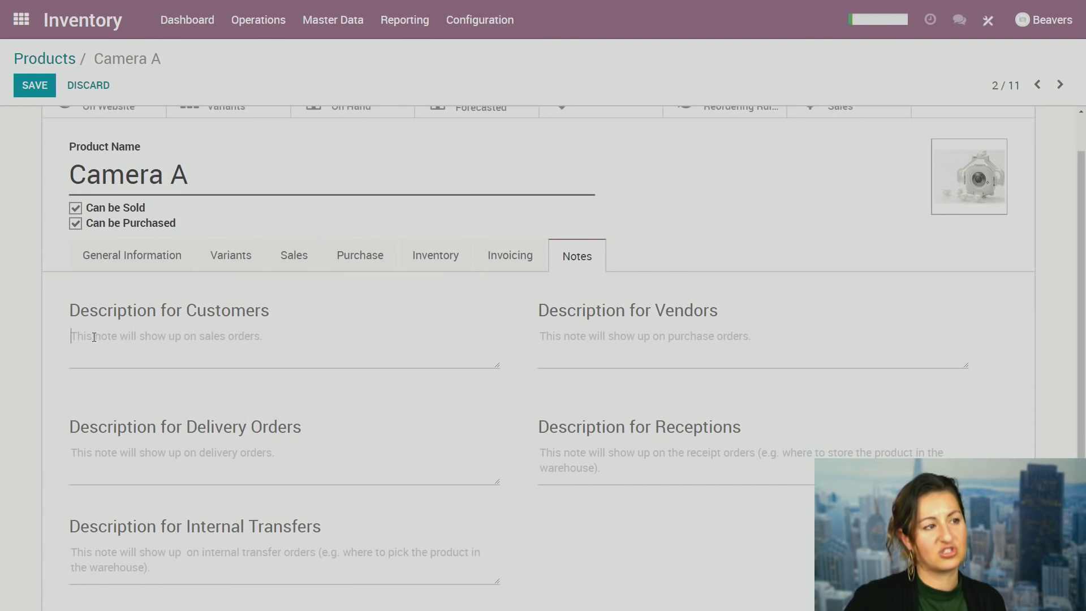
click(583, 344)
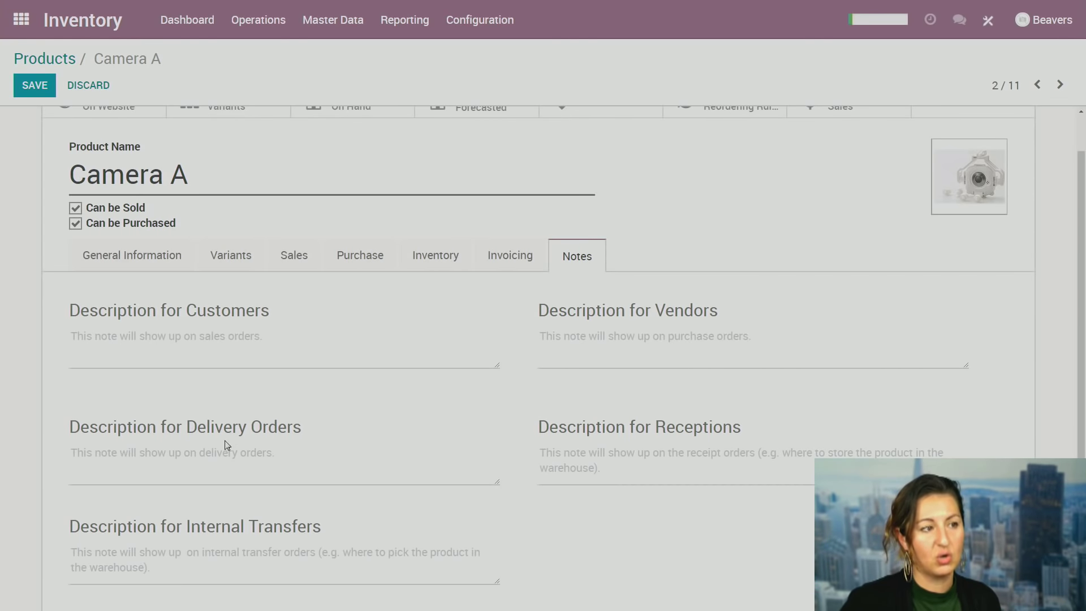
click(745, 464)
scroll(735, 473, down, 1)
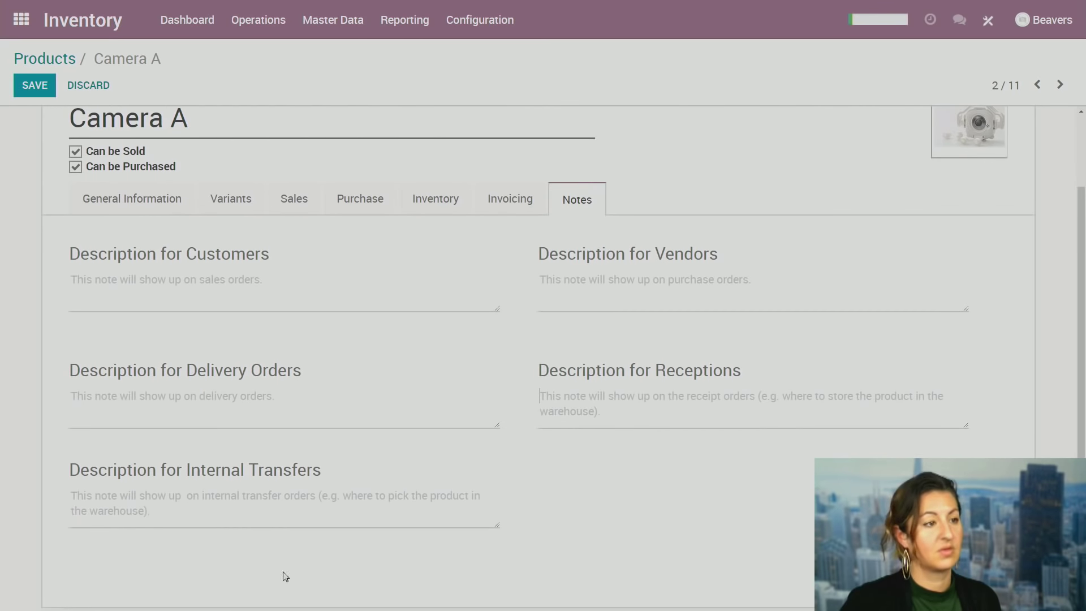
Review the notes for internal transfers and receptions, and save Camera A's product record.
click(467, 519)
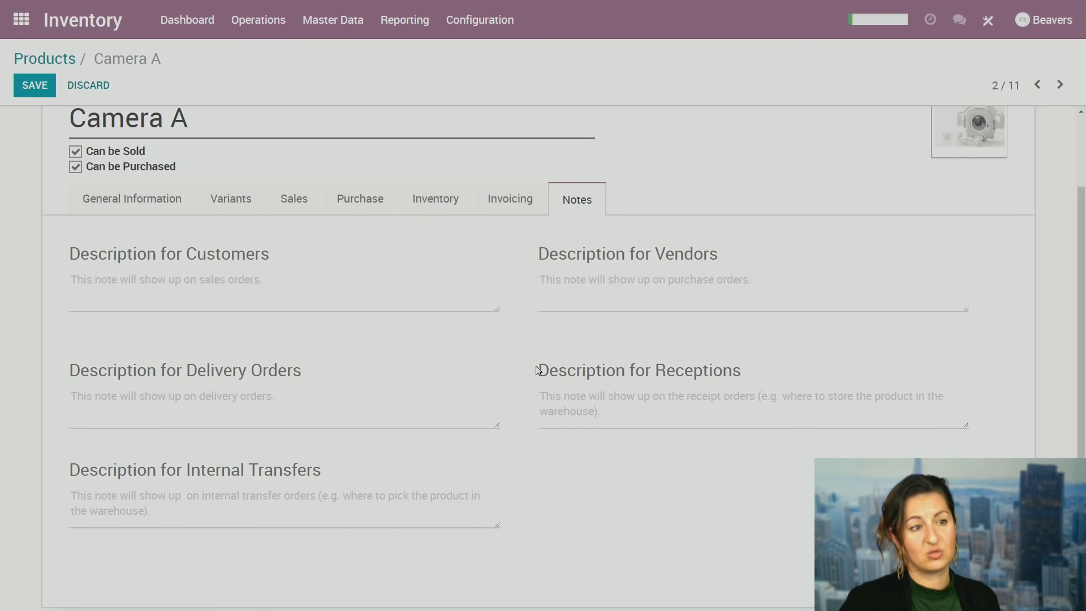
drag(538, 371, 830, 370)
click(821, 439)
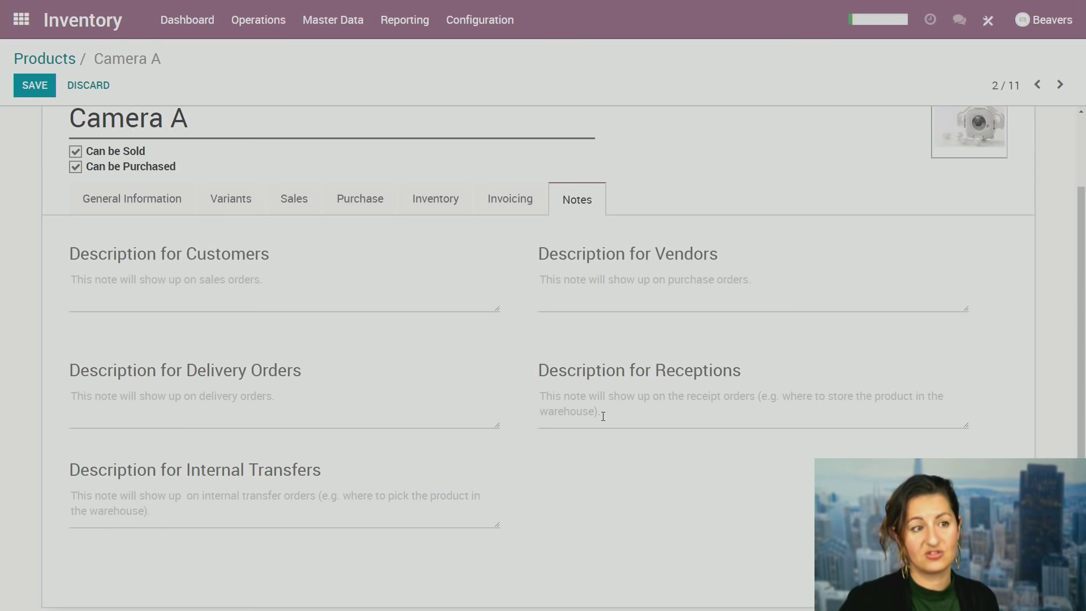
scroll(601, 415, up, 2)
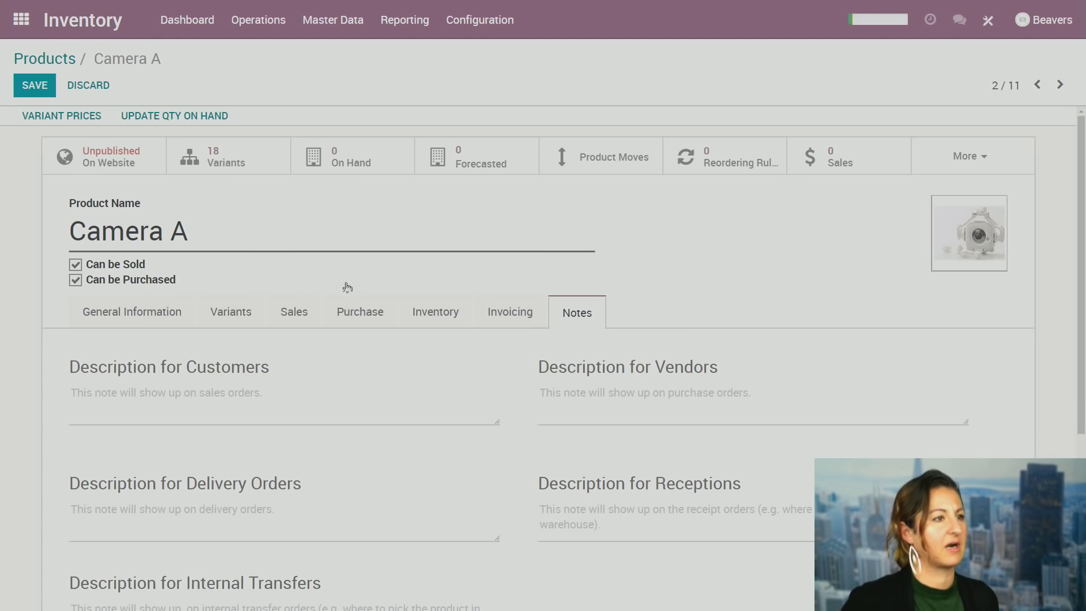
click(32, 85)
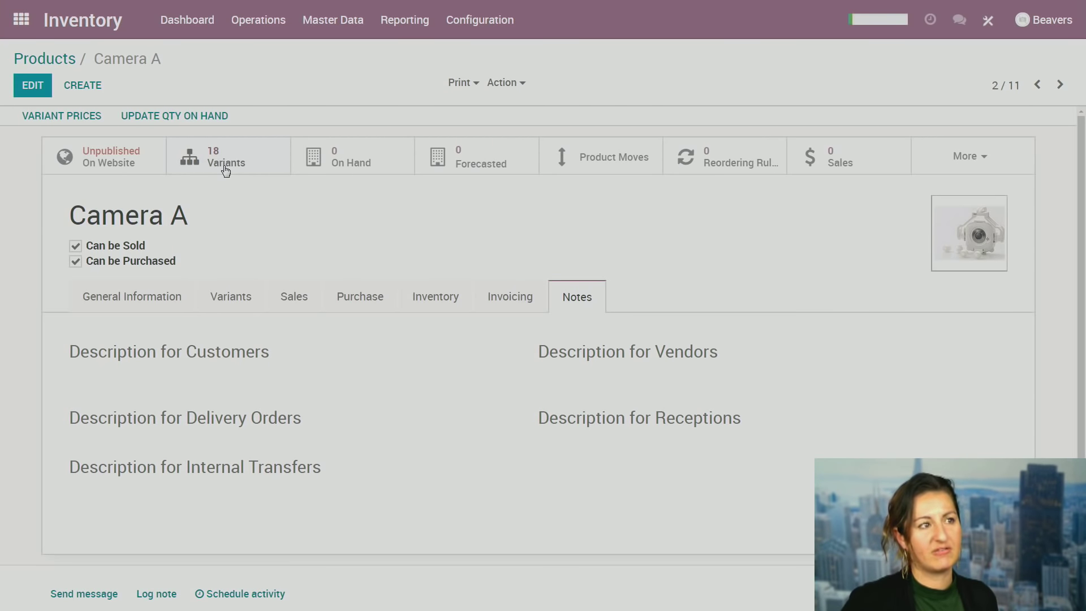
Check Camera A's stock on hand and set the quantity of its Red, Small, Super Zoom variant in WH/Stock to 200.
click(344, 166)
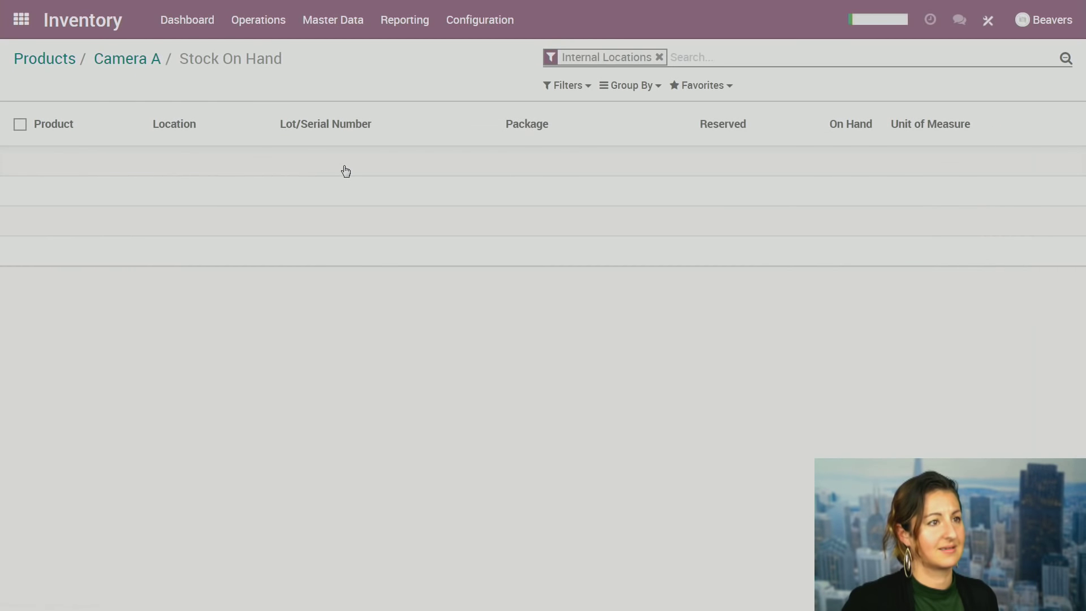
click(101, 58)
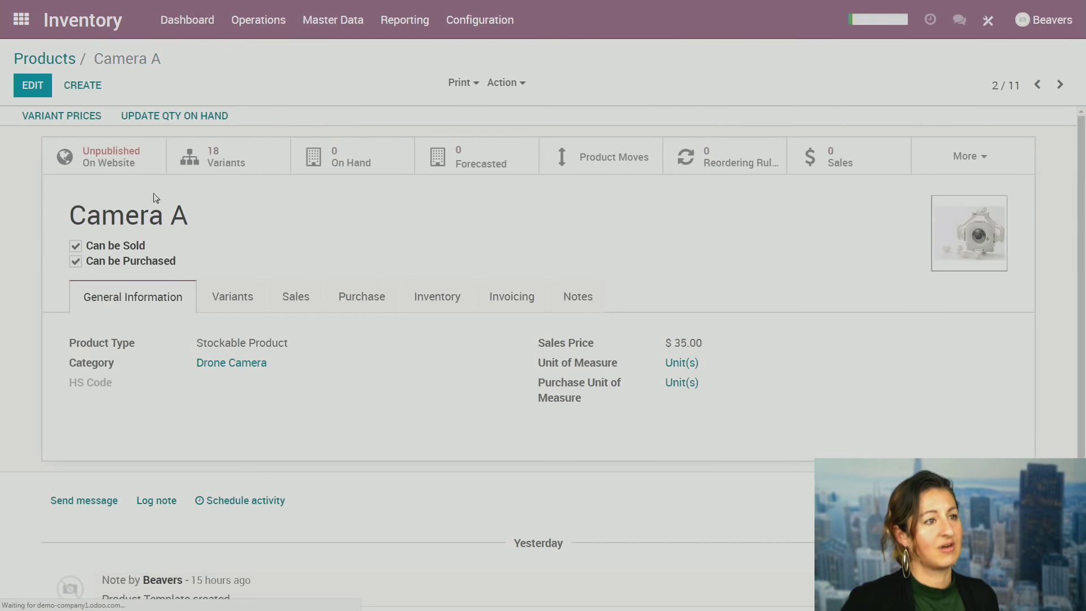
click(144, 114)
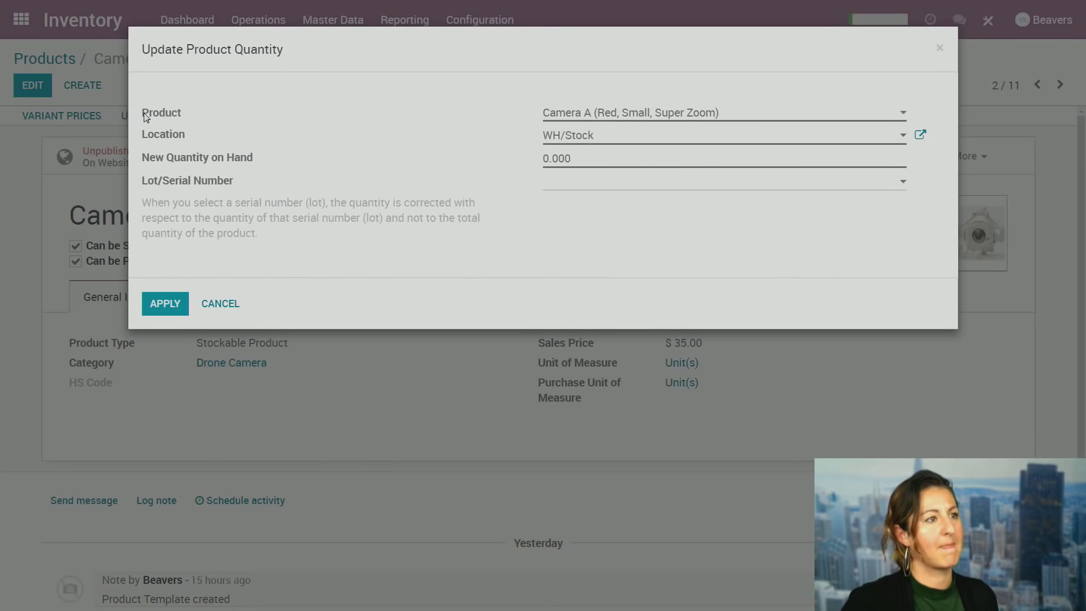
text(2)
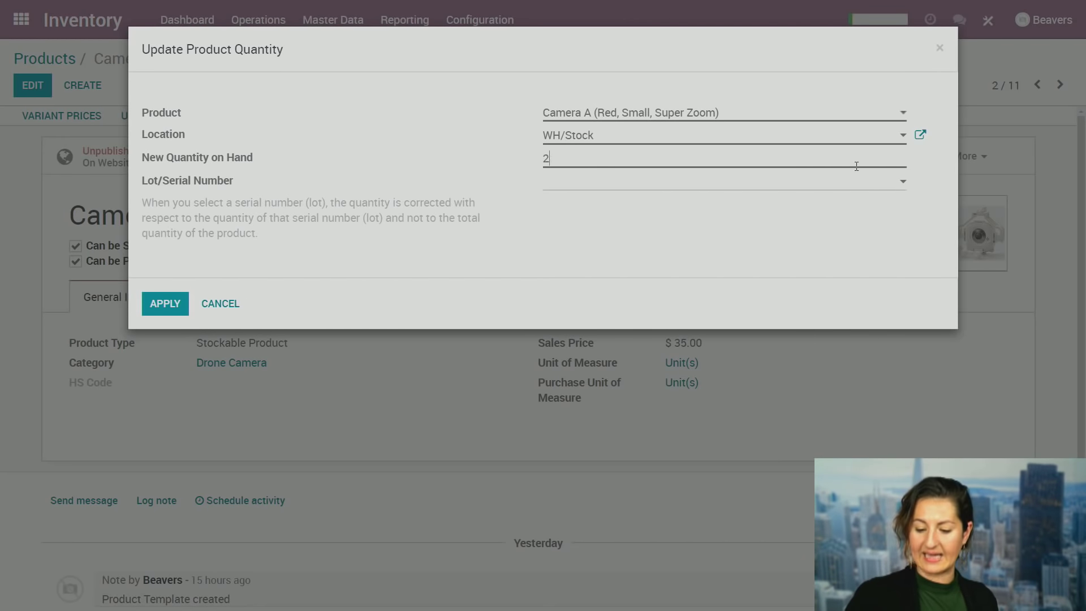
text(00)
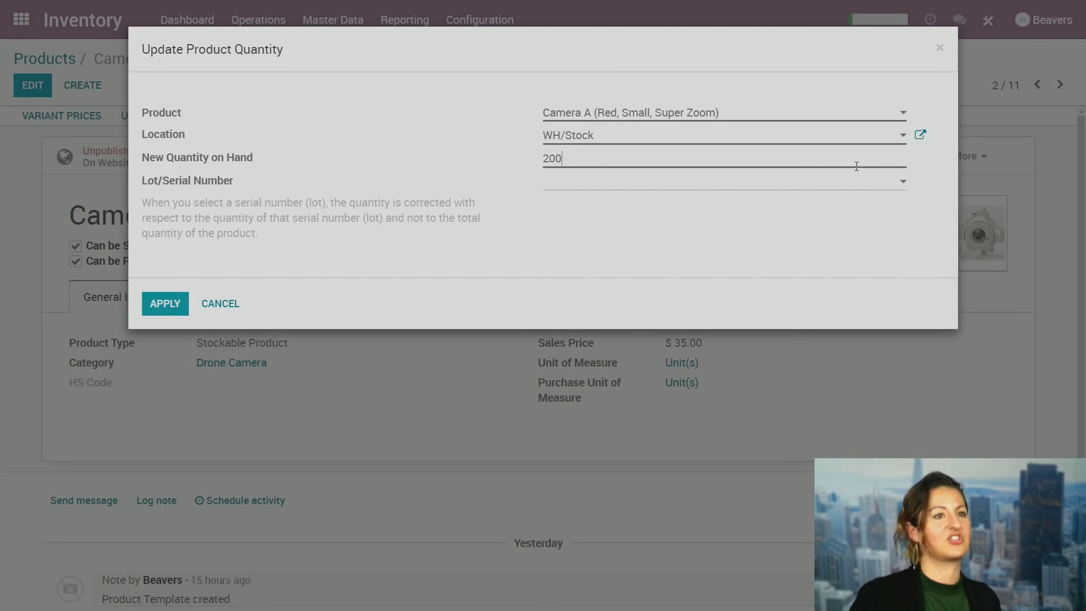
click(152, 305)
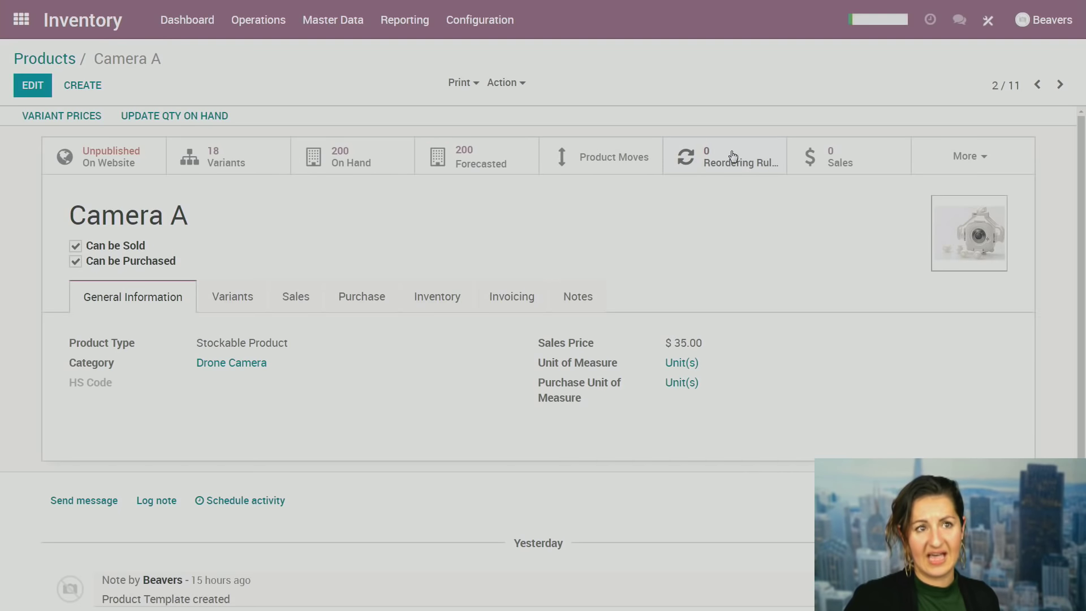
Review Camera A's additional related records and its variants, sales, purchase and inventory settings.
drag(188, 220, 63, 232)
click(306, 222)
click(962, 159)
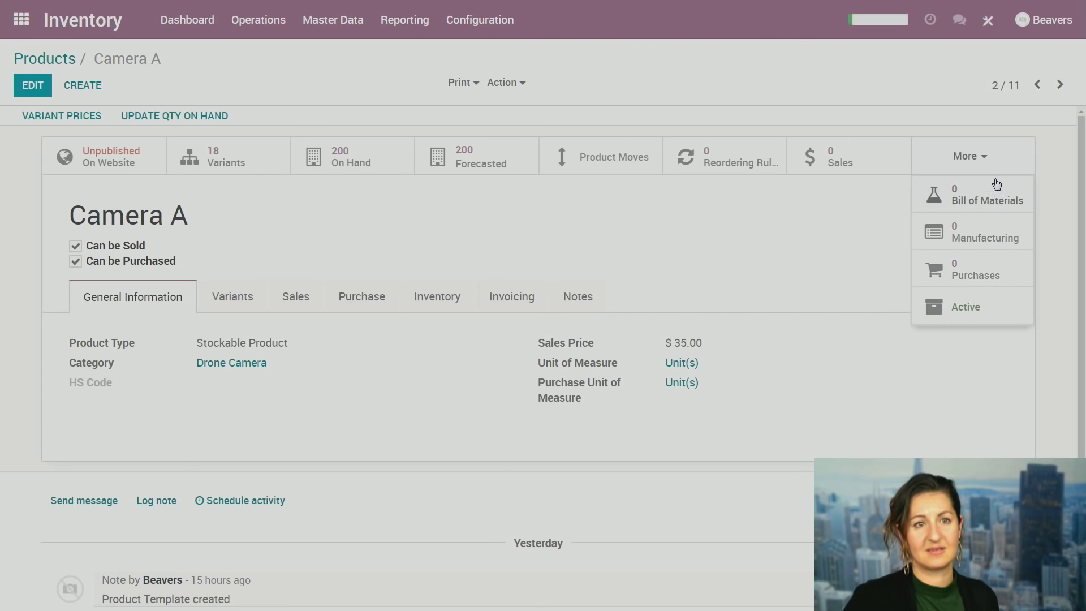
click(402, 227)
click(249, 304)
click(294, 301)
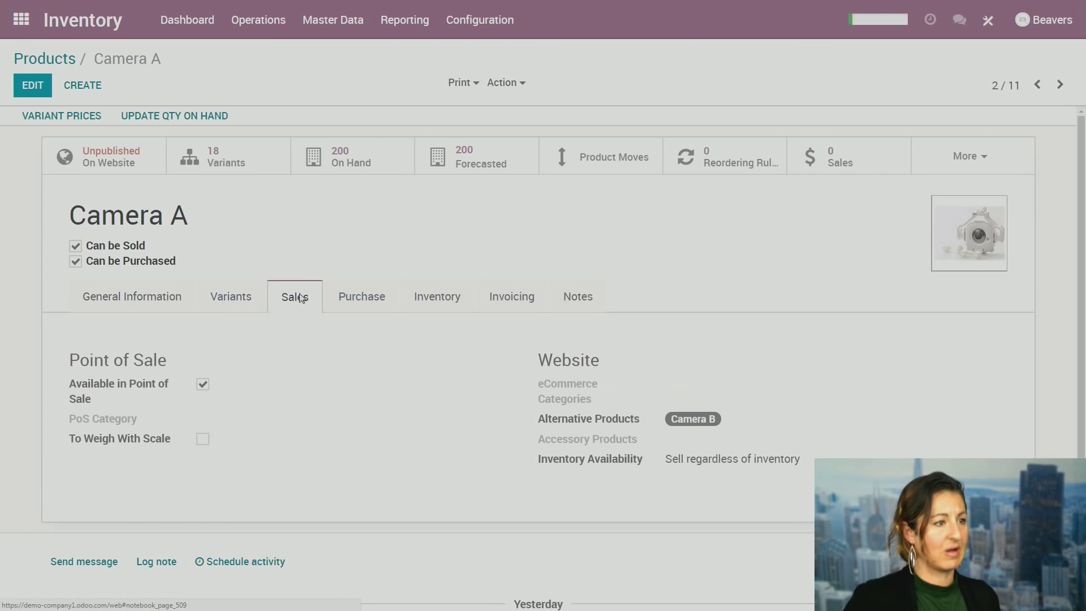
click(382, 300)
click(420, 301)
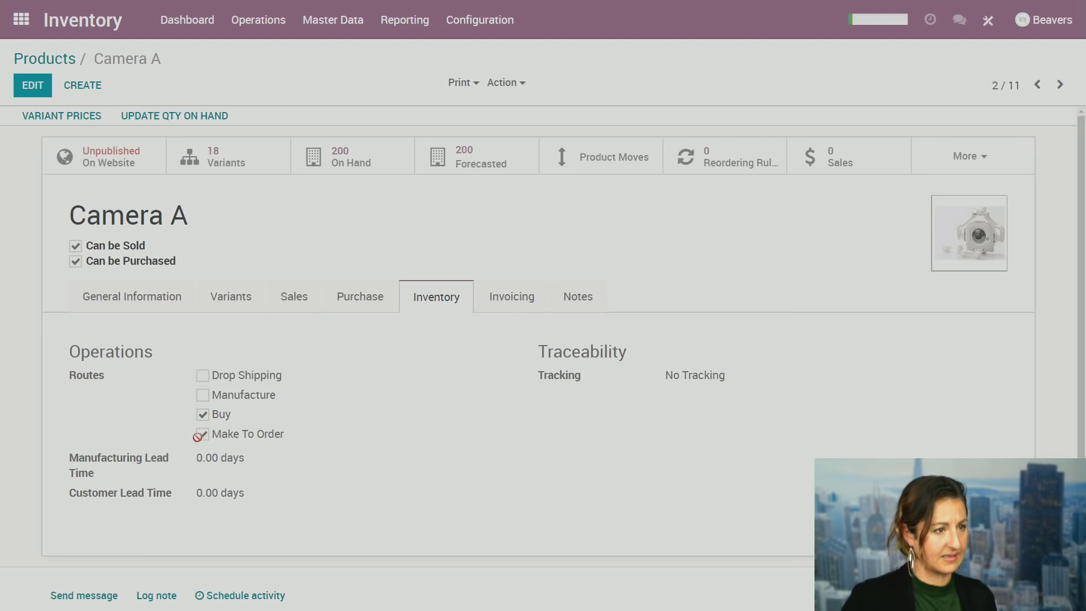
Return to the product catalog and display the products in list view.
click(40, 59)
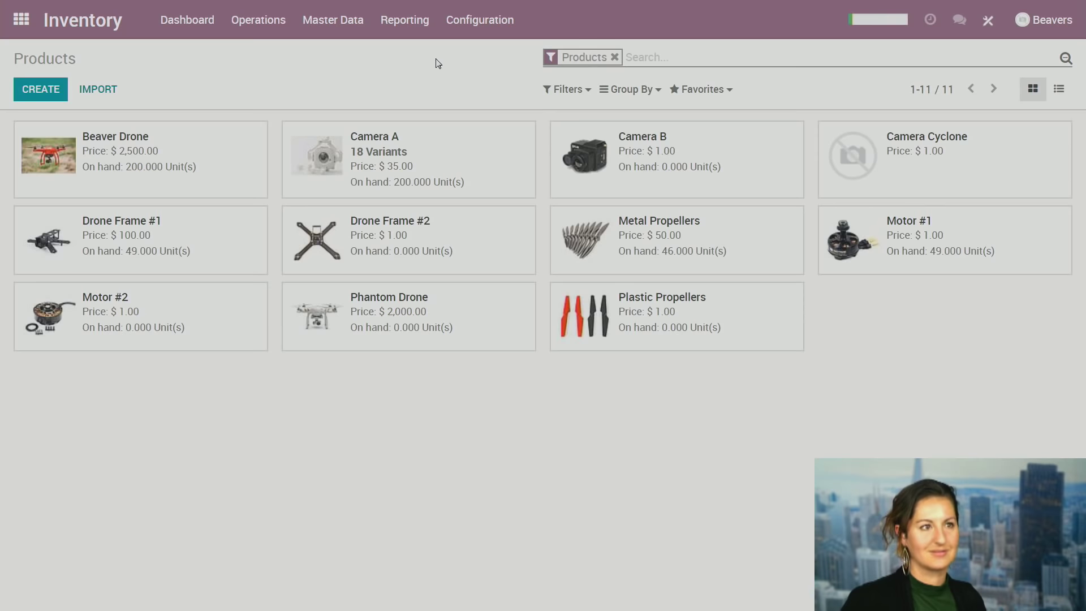
click(406, 148)
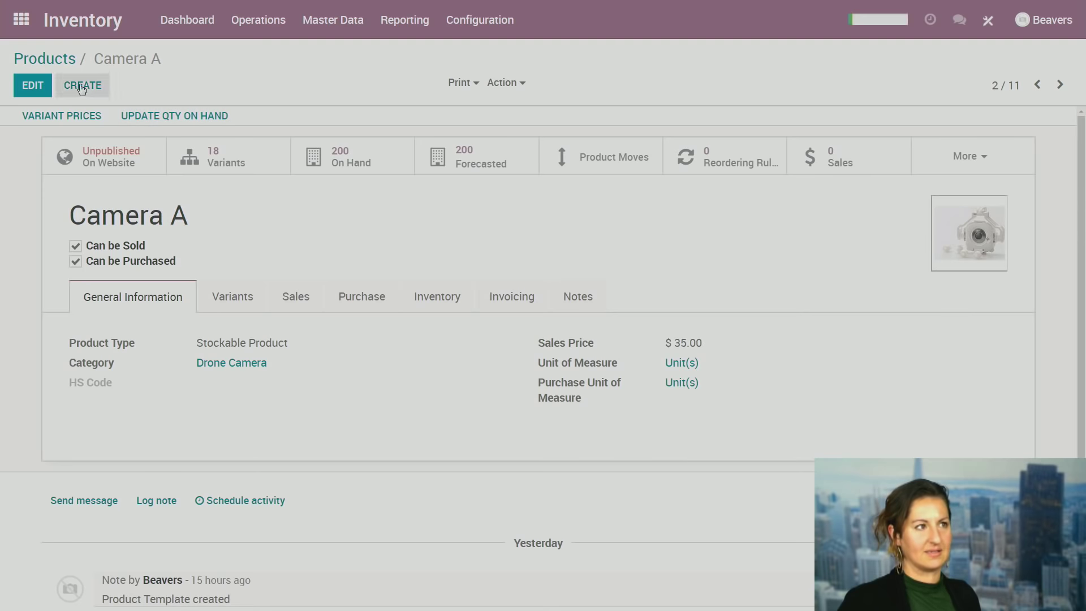
click(61, 58)
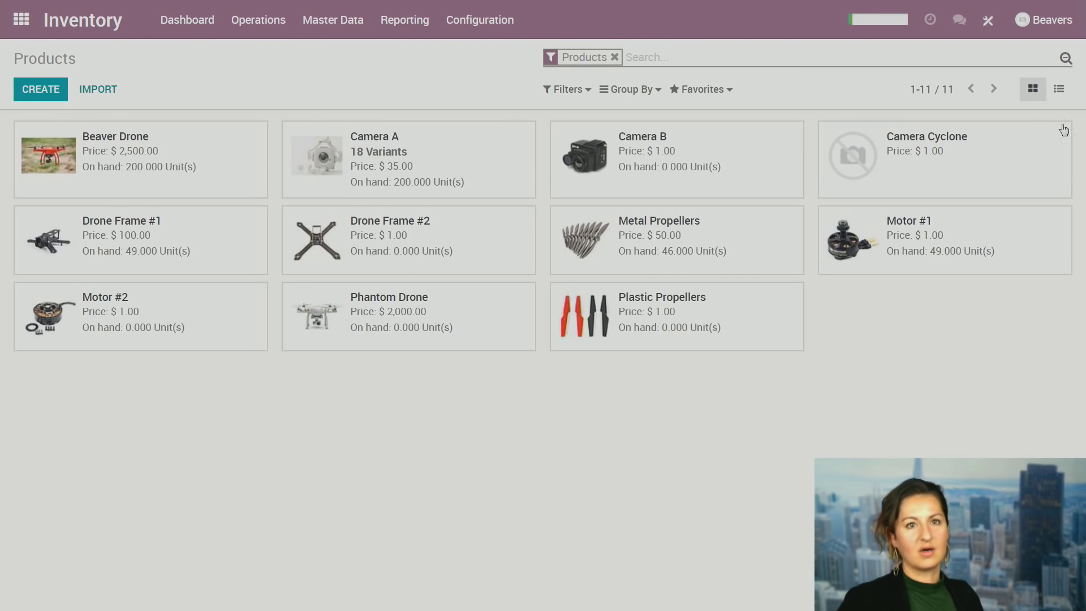
click(1063, 91)
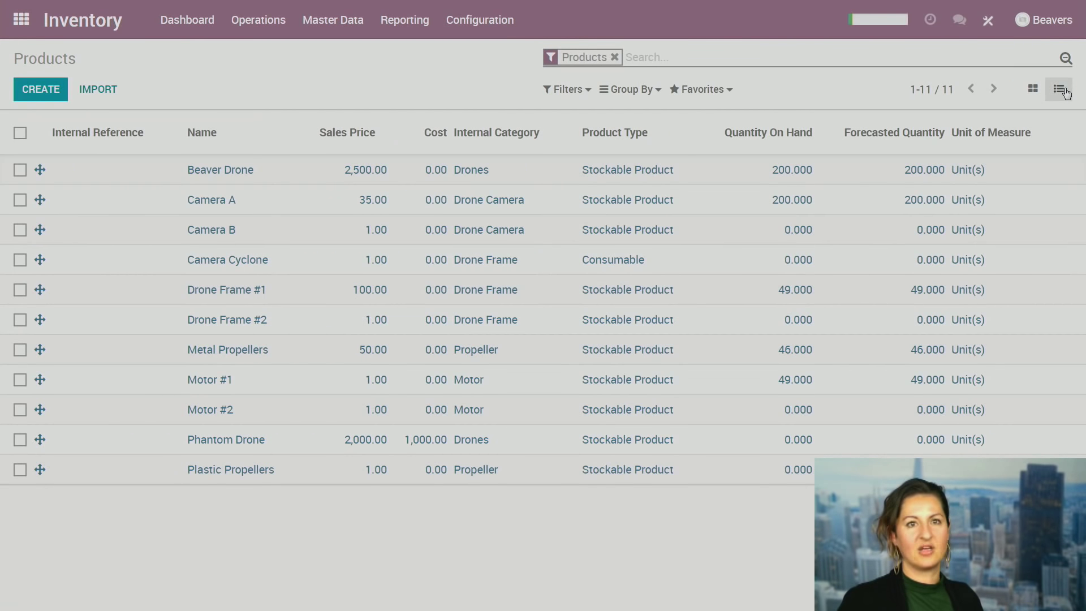
Select Beaver Drone, Camera A and Camera B, and examine the data export options without exporting a file.
click(20, 134)
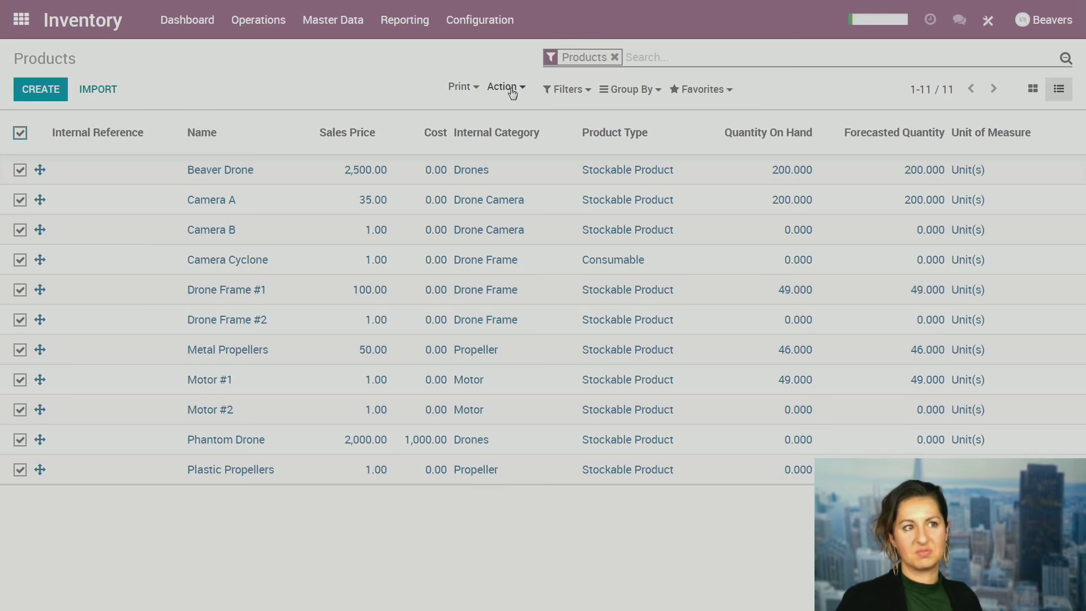
click(20, 134)
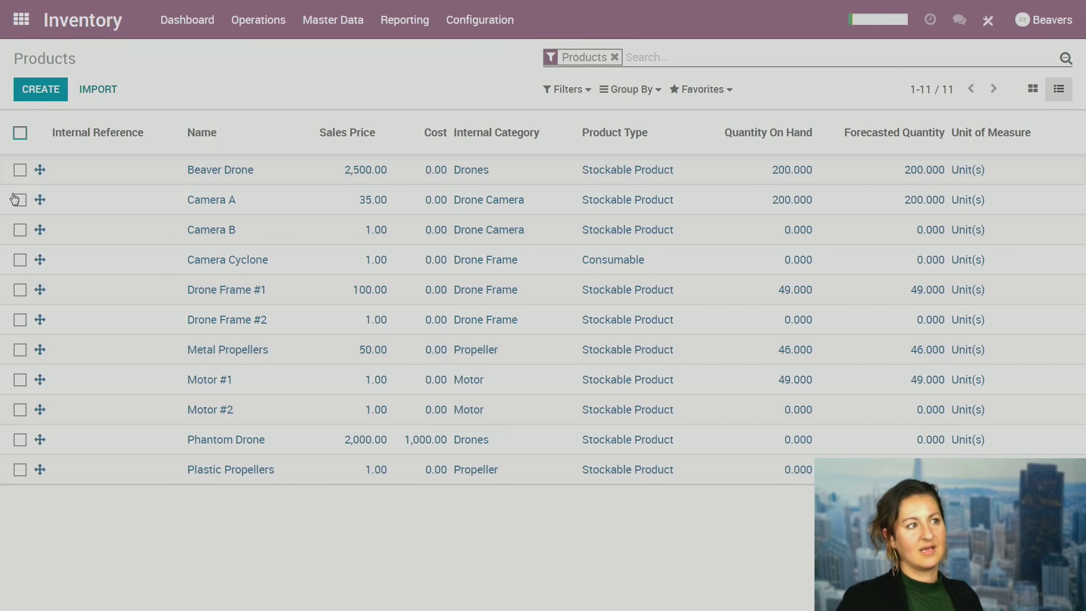
click(19, 170)
click(20, 200)
click(20, 229)
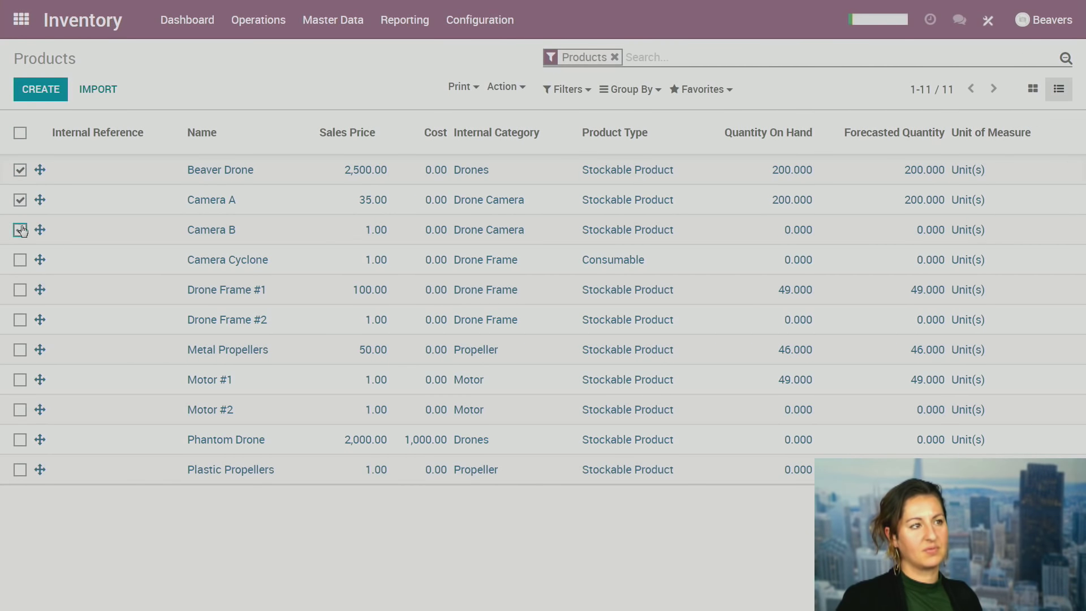
click(522, 87)
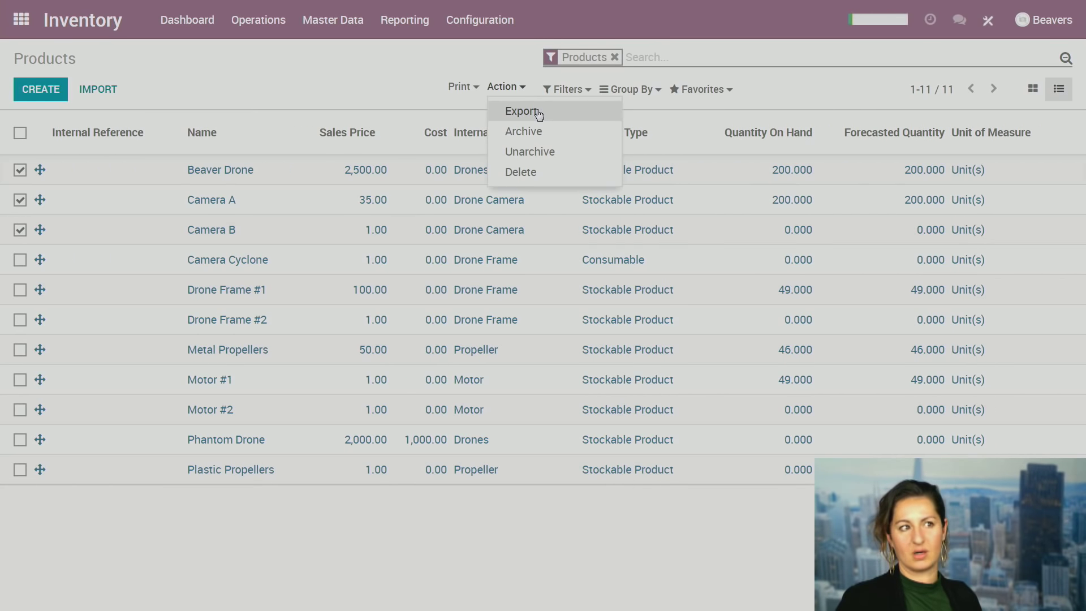
click(521, 111)
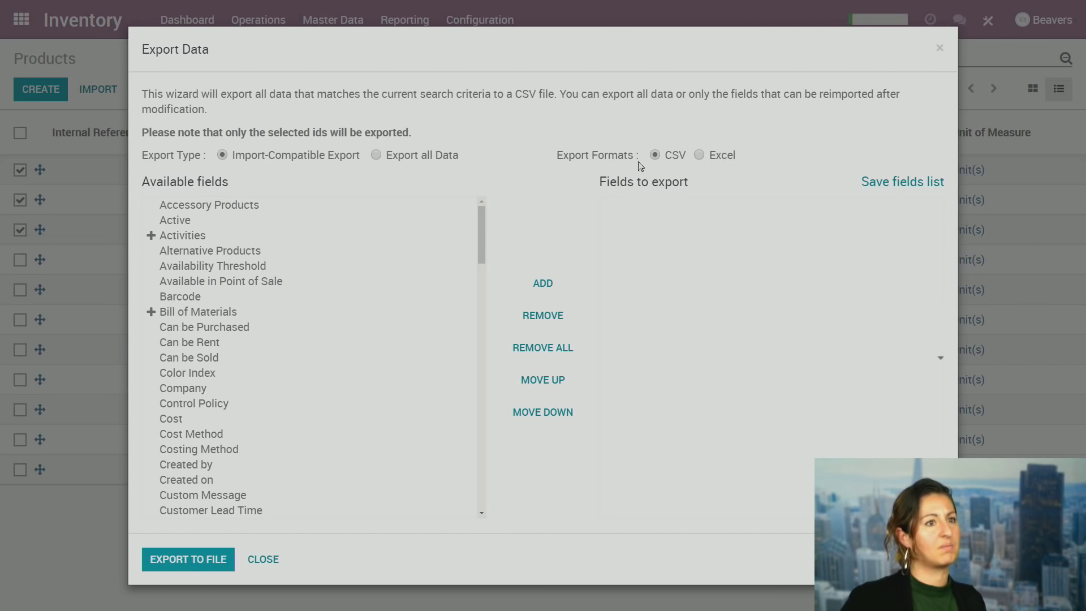
click(263, 560)
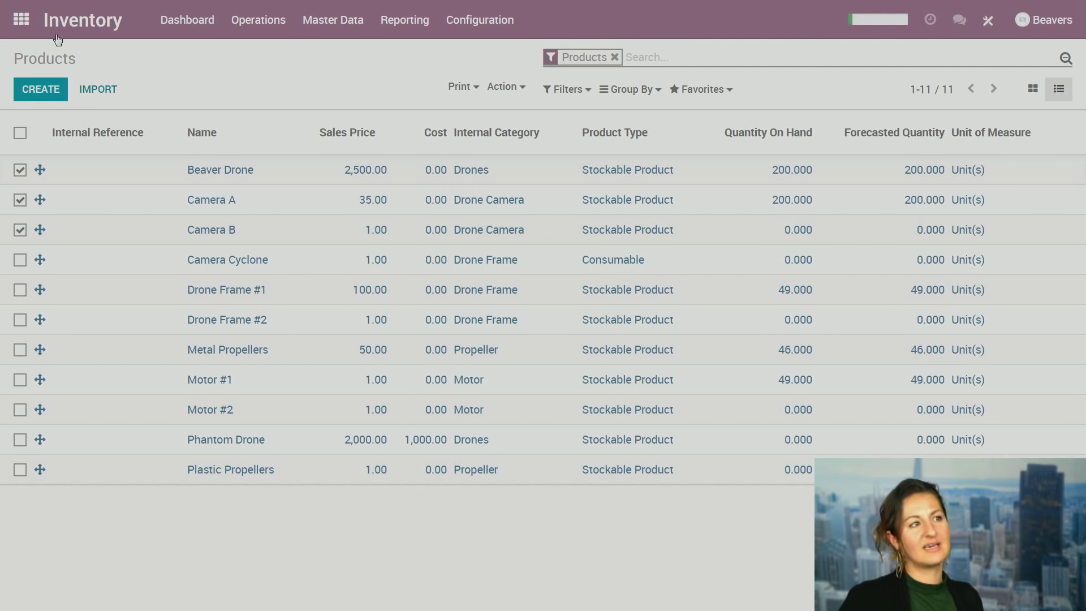
Reopen the Inventory app from the app overview and open its Inventory Adjustments.
click(20, 19)
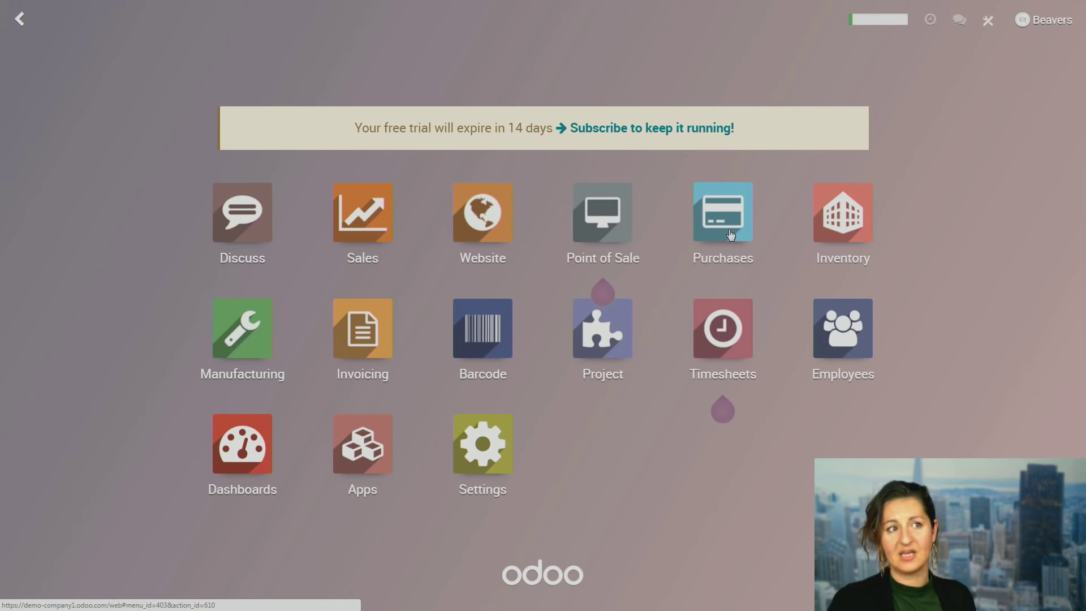
click(864, 222)
click(327, 21)
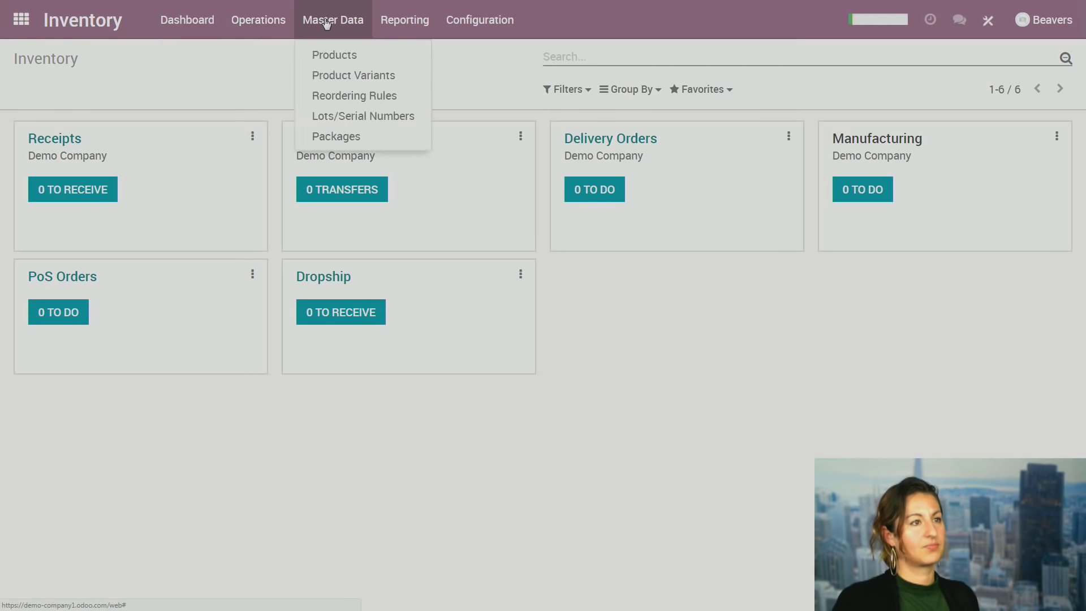
click(260, 20)
click(286, 77)
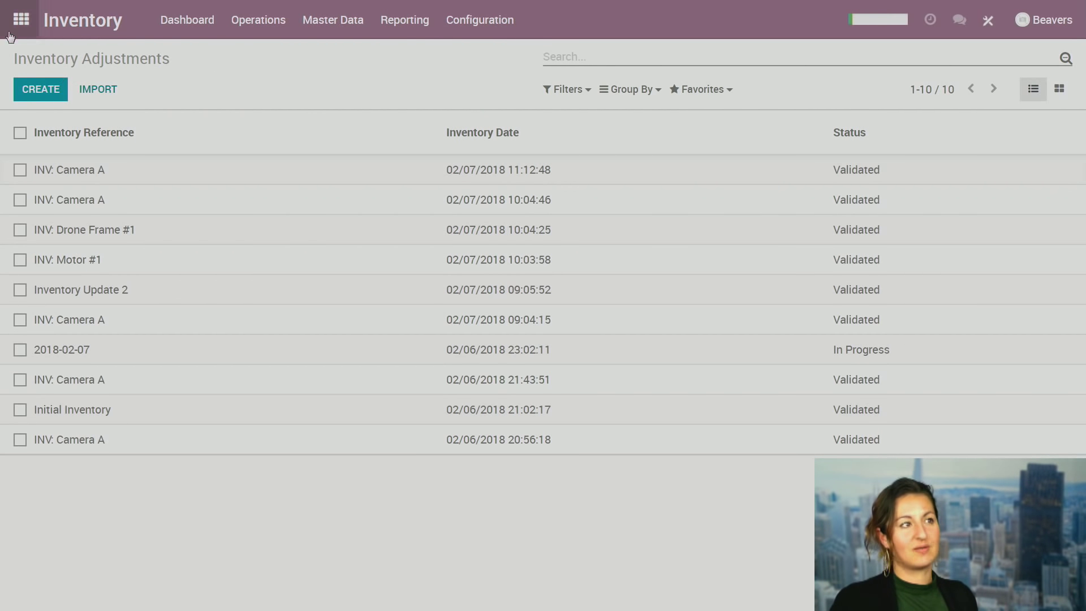
drag(10, 55, 202, 69)
click(264, 69)
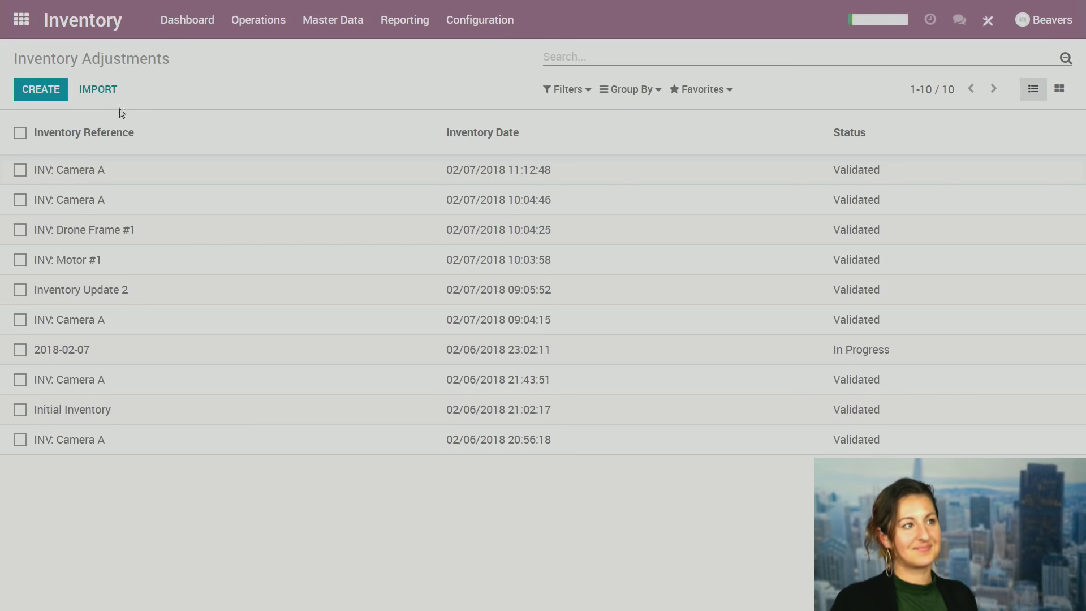
Create a new inventory adjustment with the reference Initial Inventory.
click(51, 97)
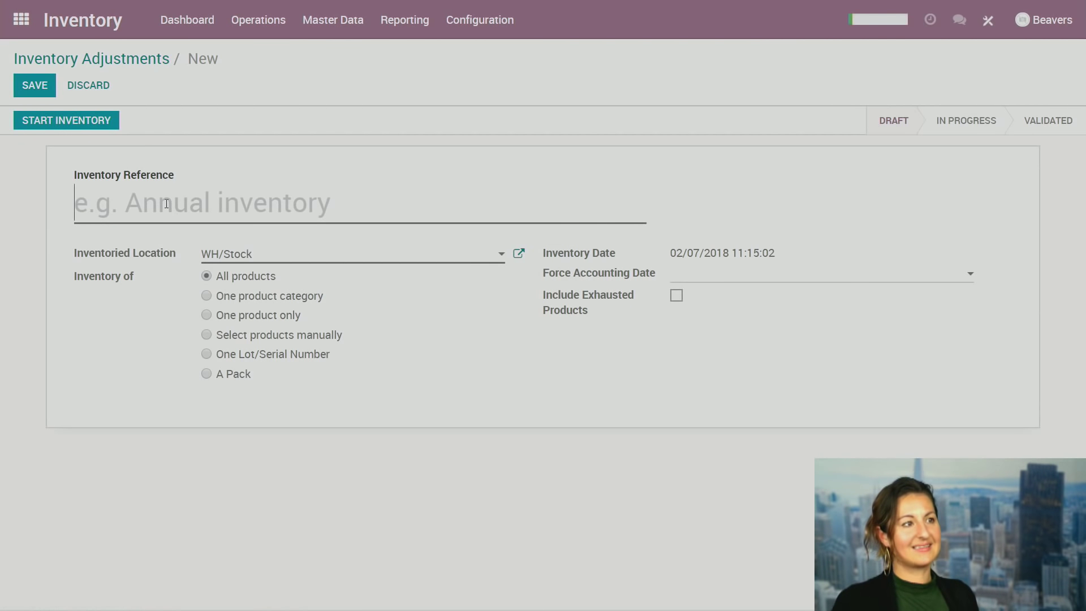
text(In)
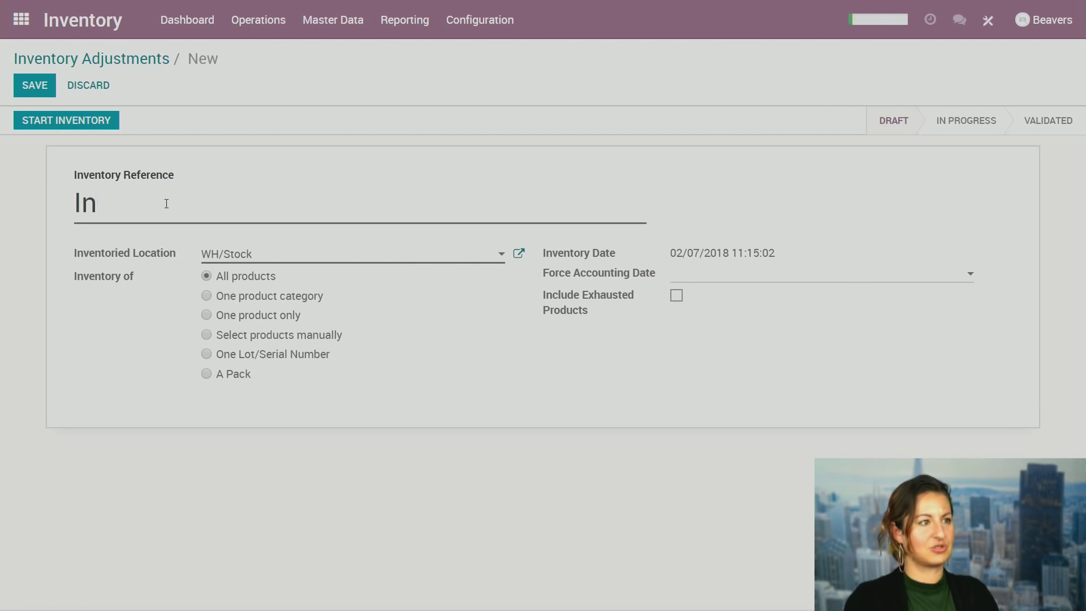
text(itial Invento)
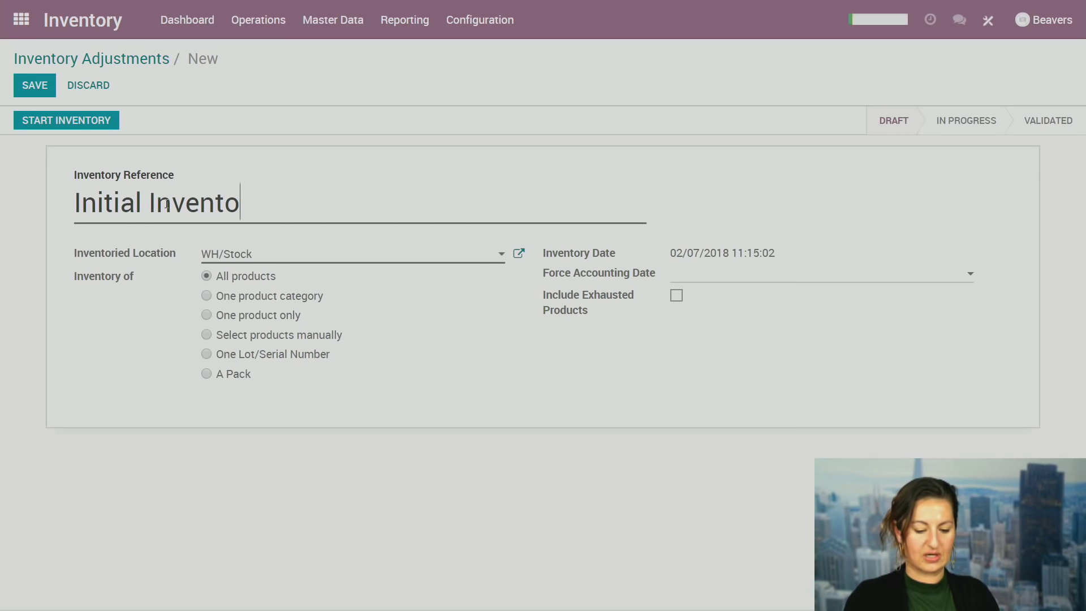
text(ry)
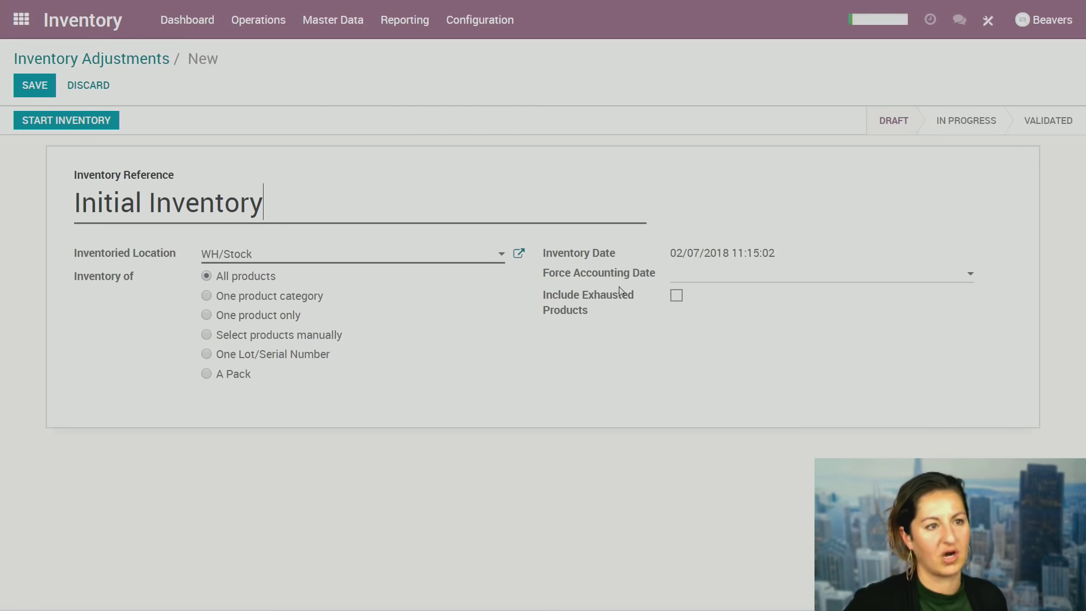
Include exhausted products in the Initial Inventory adjustment, start the inventory and view its product lines.
click(676, 296)
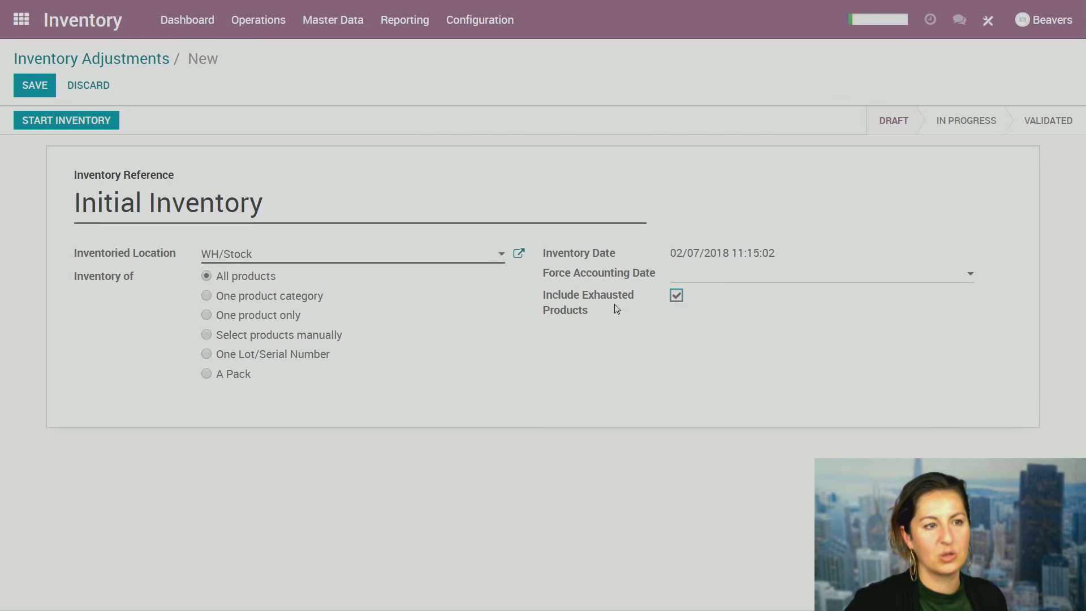
drag(593, 317, 539, 299)
click(587, 179)
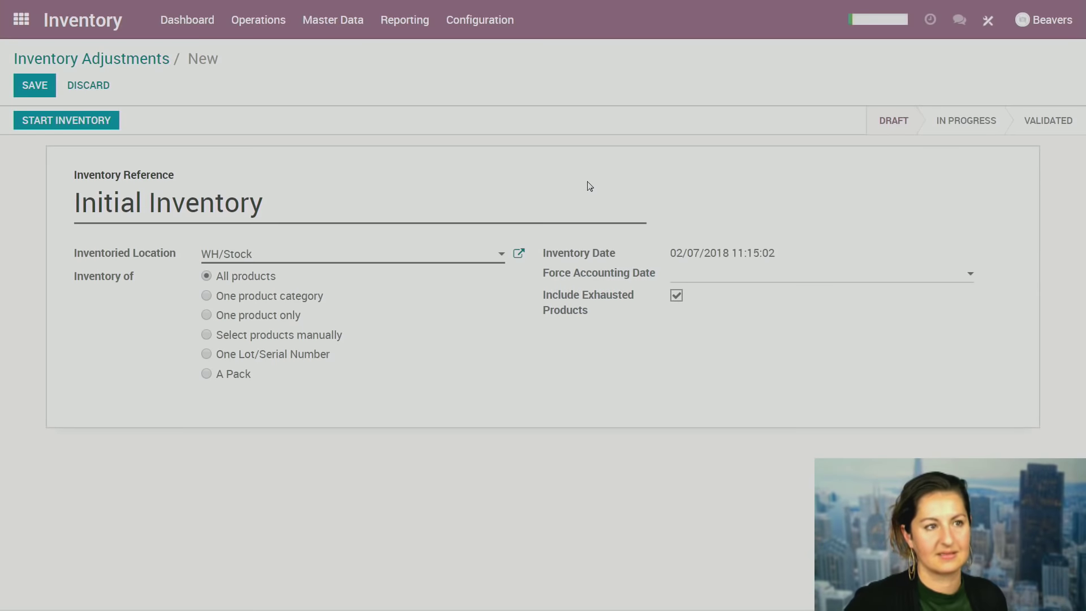
click(81, 121)
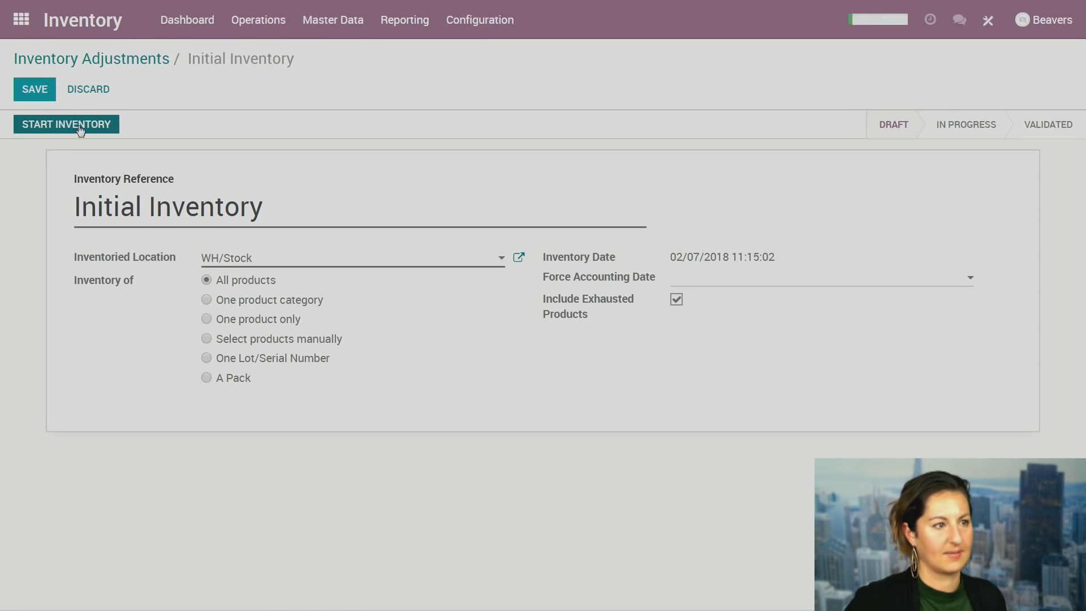
scroll(490, 383, down, 1)
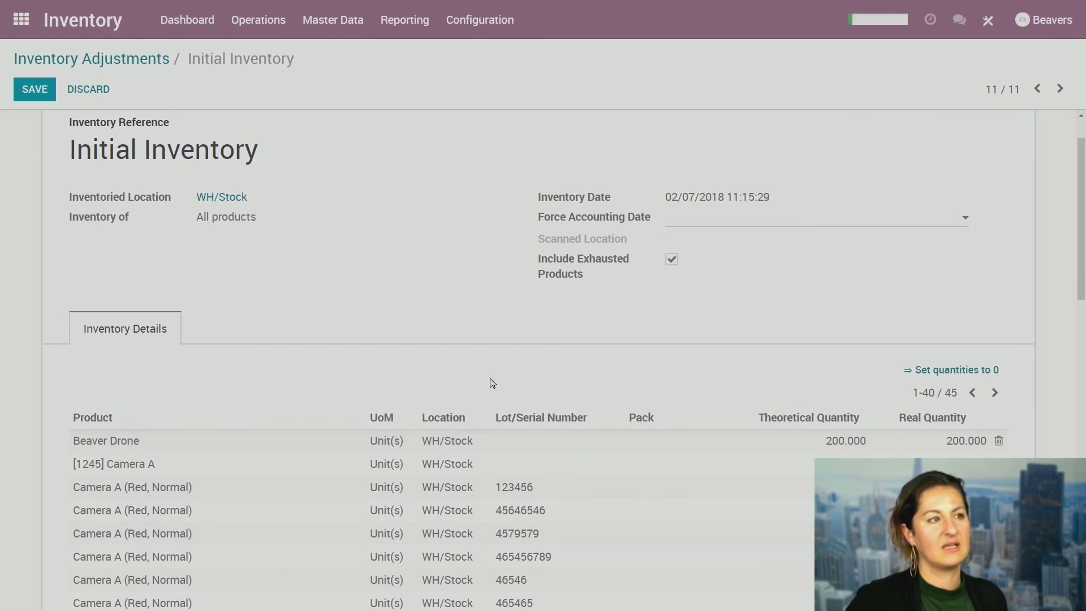
Set the real quantity of the Camera A (Red, Normal) lines with lot numbers 123456 and 45646546 to 50.
scroll(492, 383, down, 5)
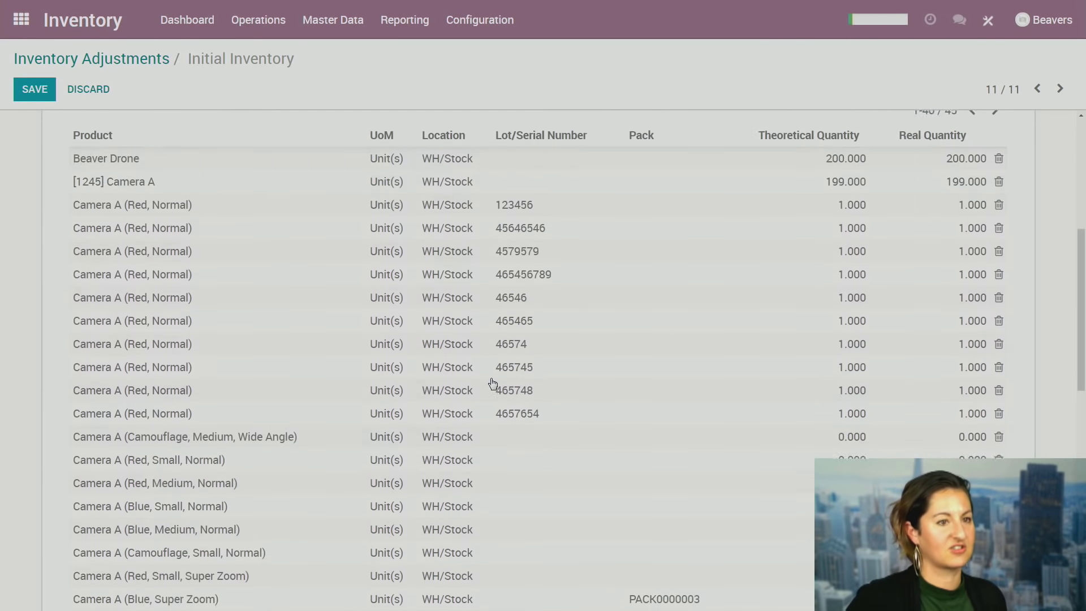
scroll(492, 384, up, 6)
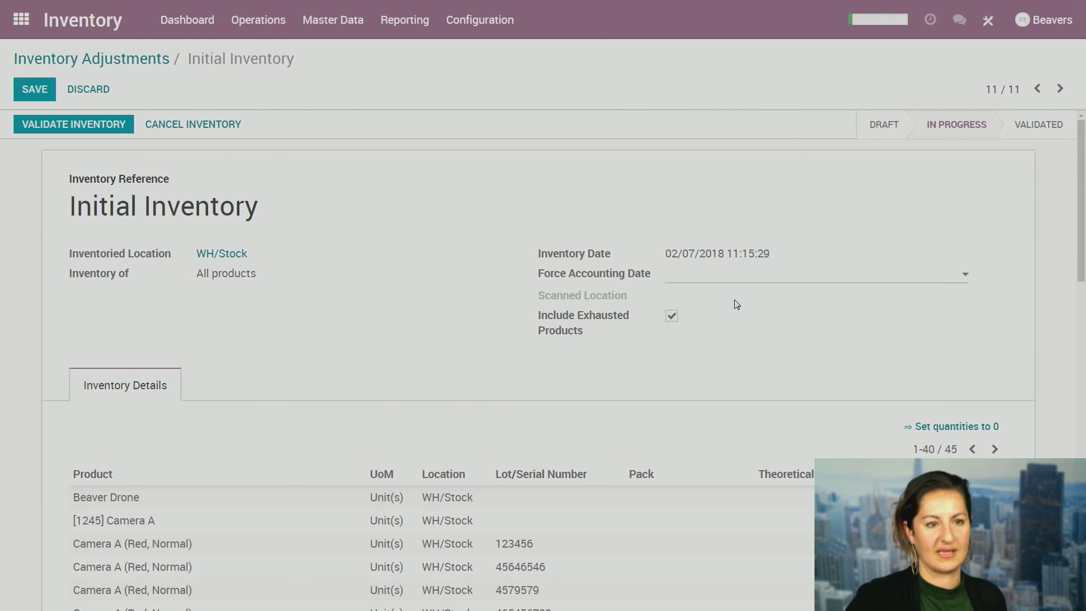
scroll(758, 339, down, 1)
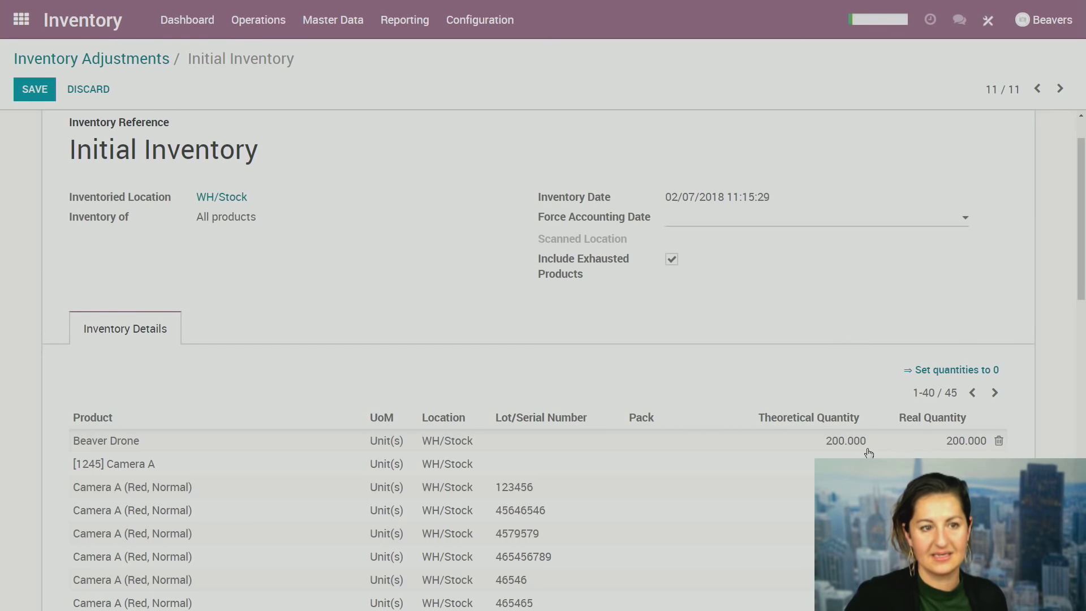
scroll(412, 343, up, 1)
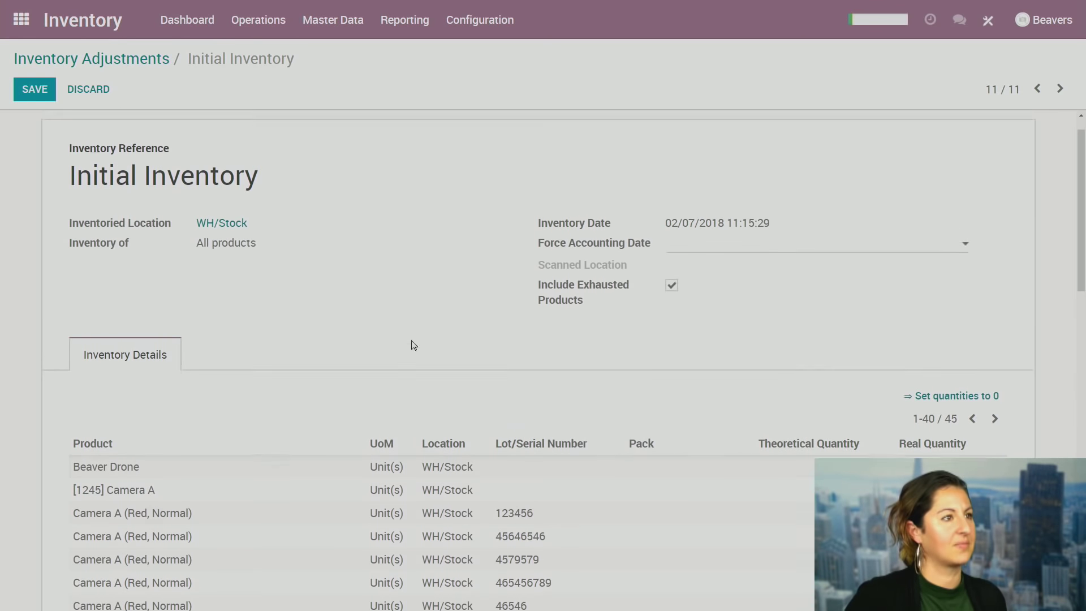
click(956, 544)
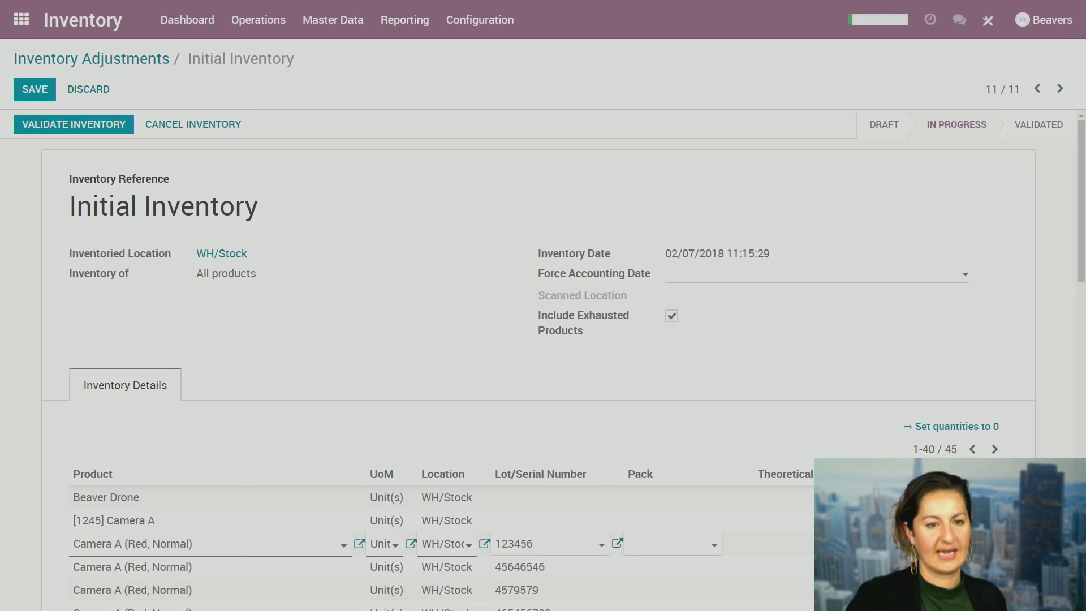
scroll(356, 402, down, 1)
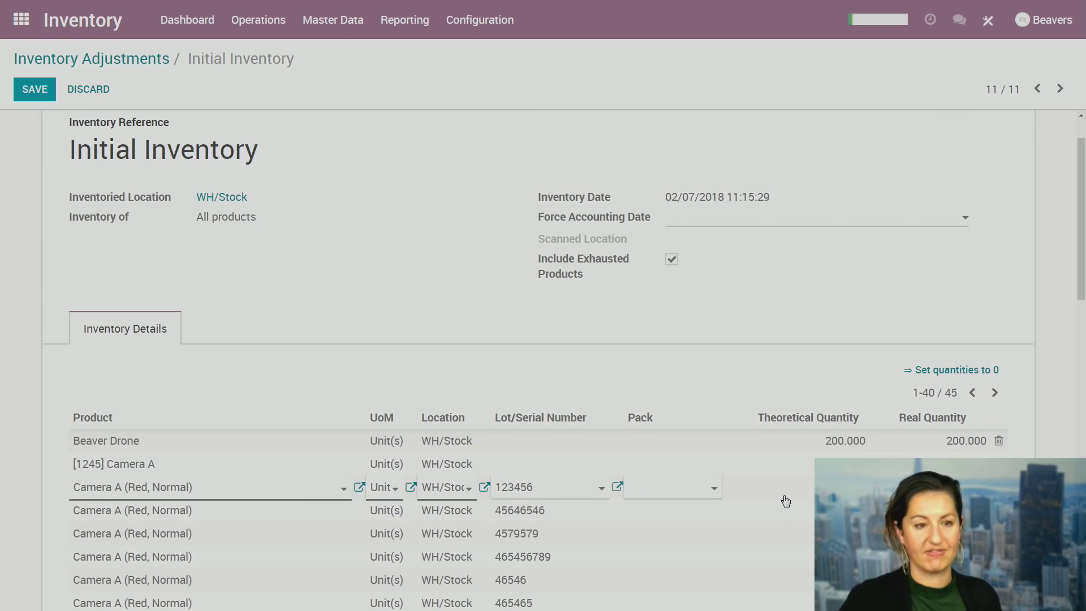
click(1015, 465)
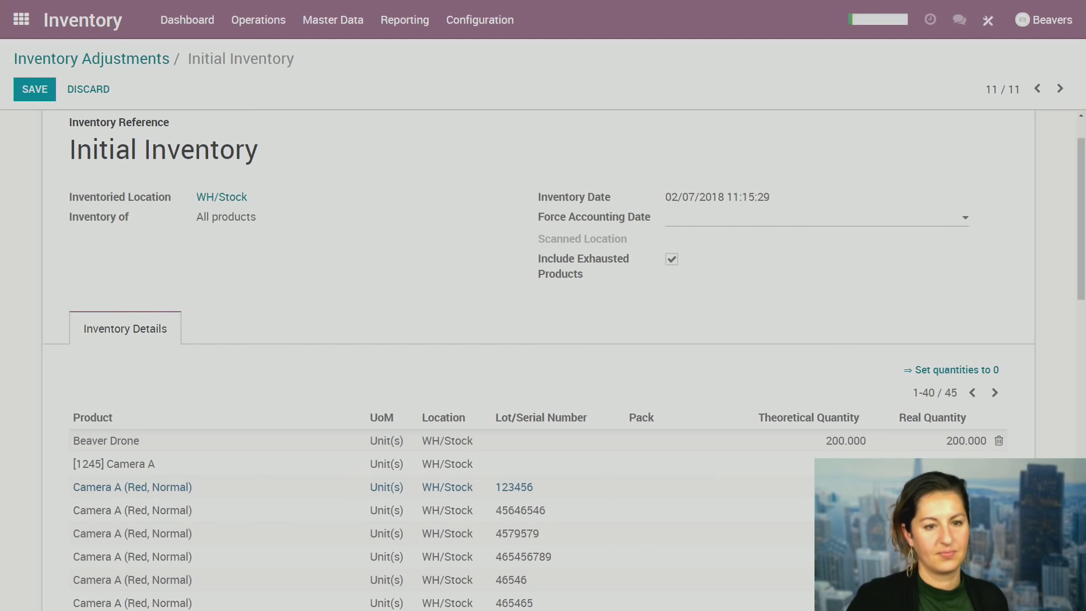
click(961, 510)
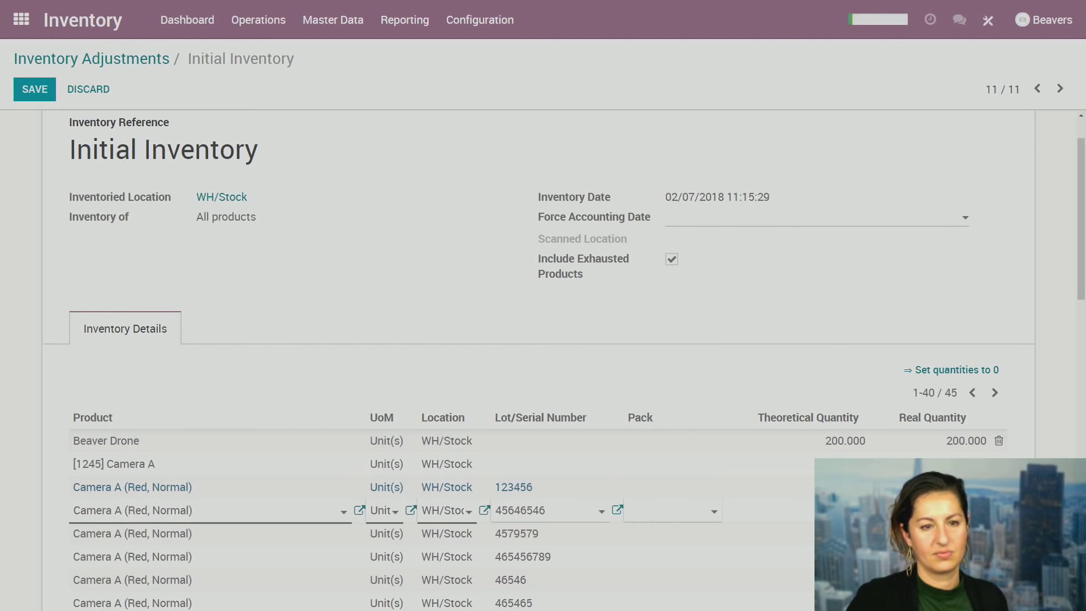
click(841, 358)
Validate the Initial Inventory adjustment and return to the list of inventory adjustments.
scroll(816, 383, down, 1)
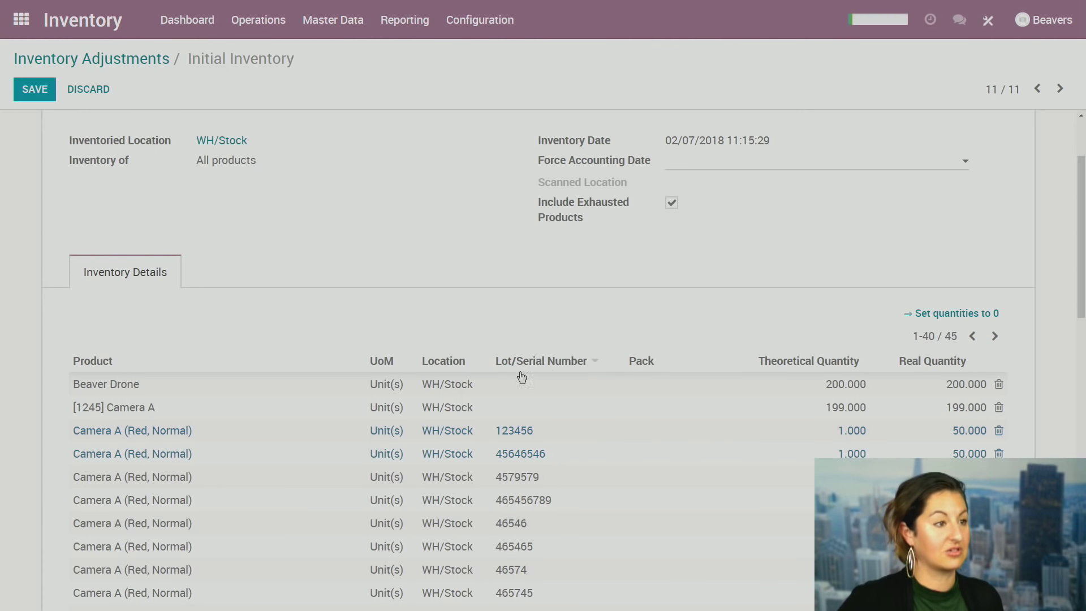
scroll(226, 485, down, 1)
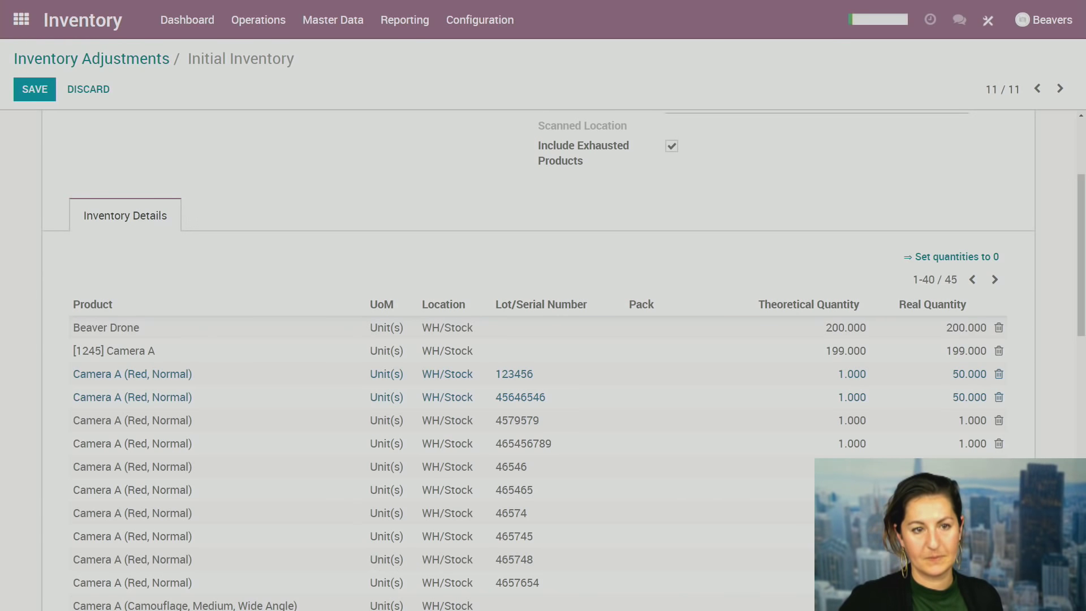
scroll(543, 362, up, 3)
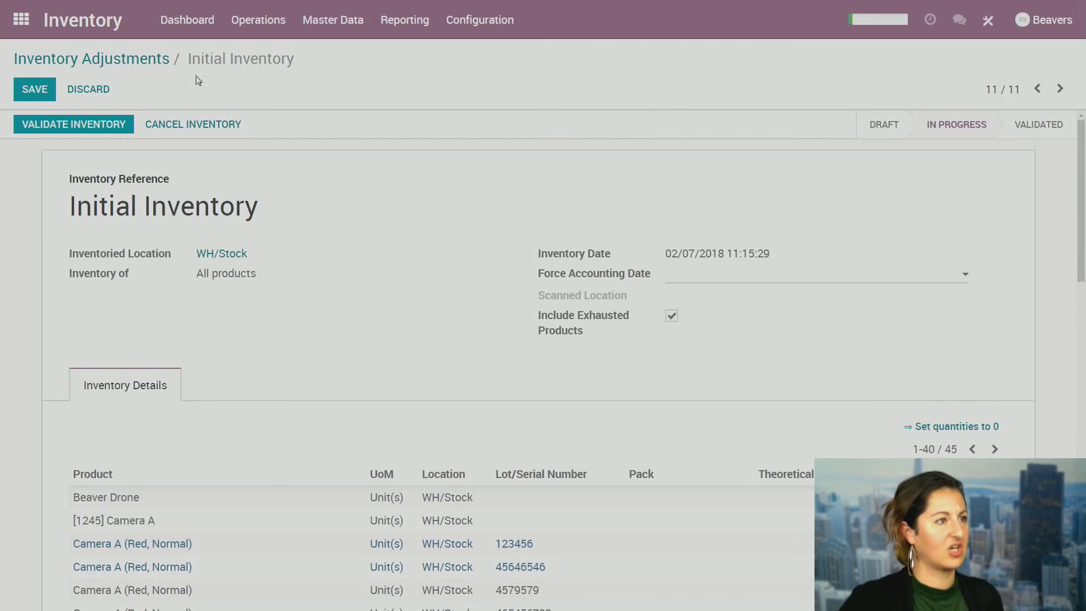
click(38, 125)
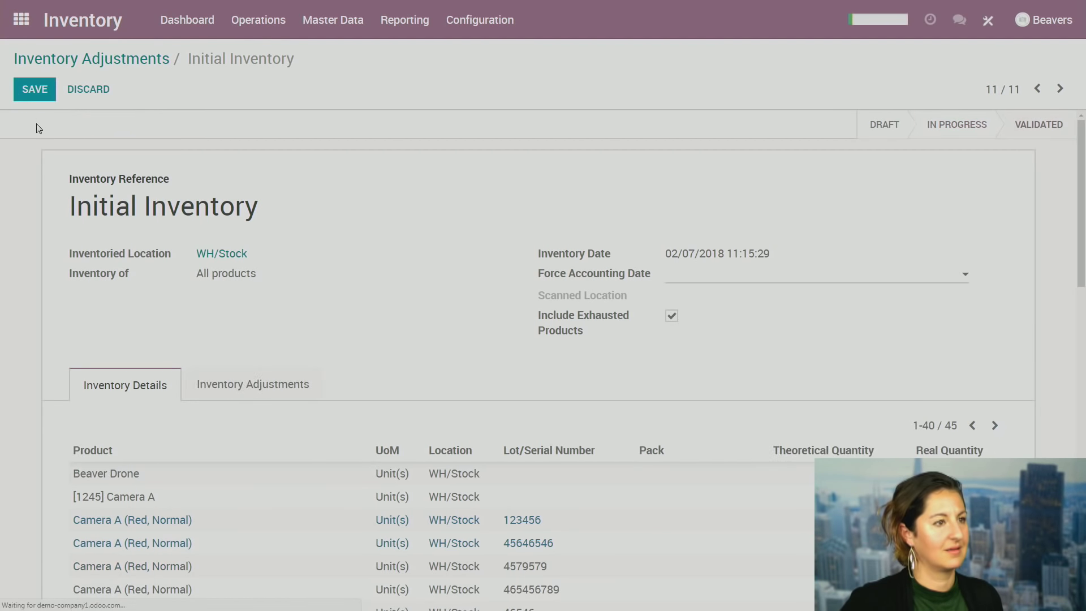
click(117, 64)
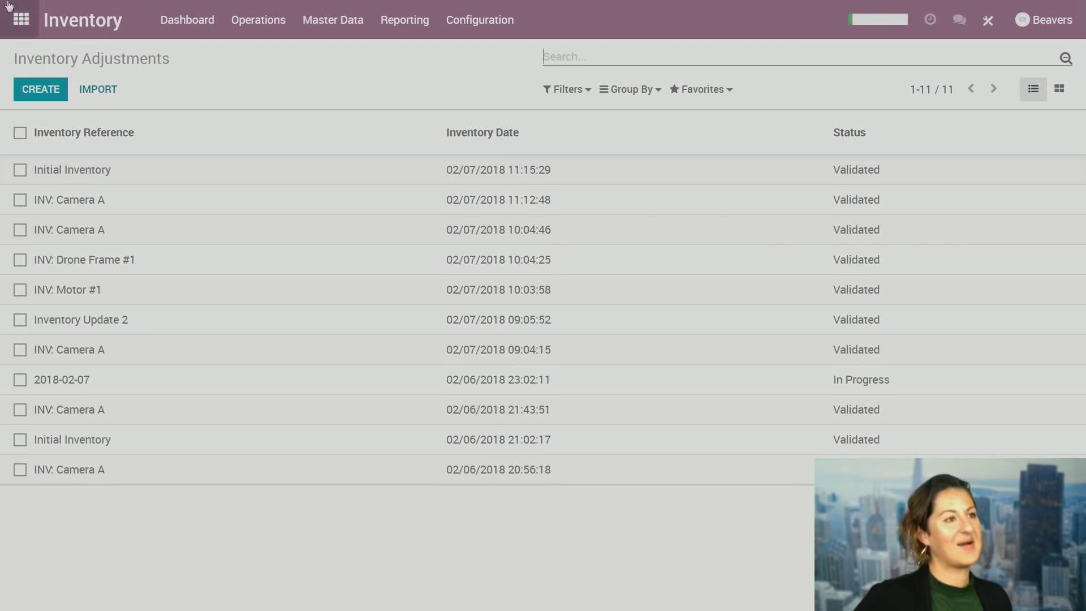
View the Inventory dashboard, and switch to the Purchases app to open its purchase orders.
click(183, 29)
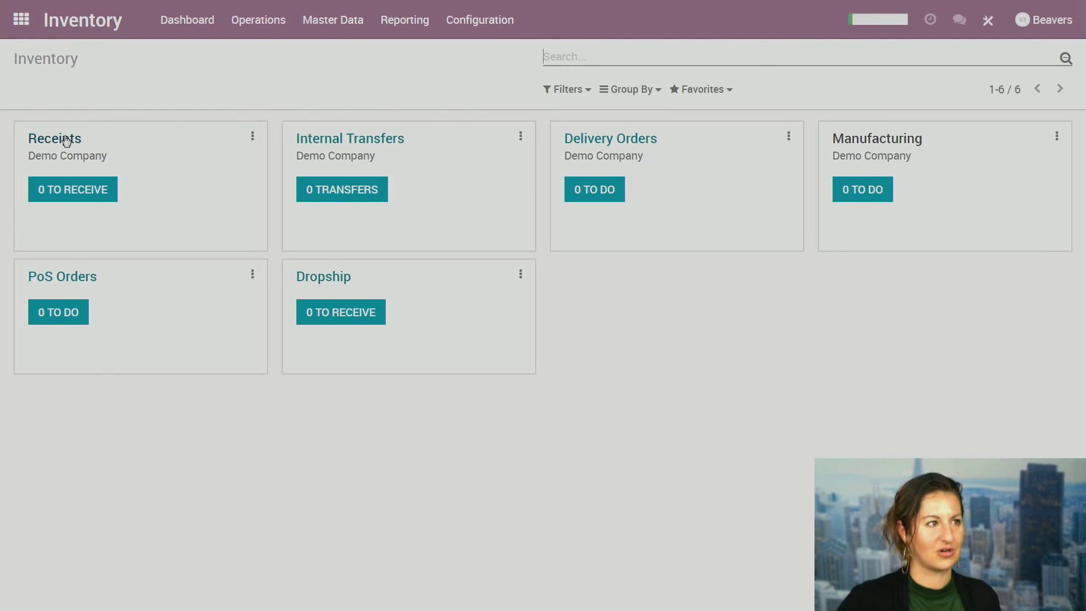
click(19, 25)
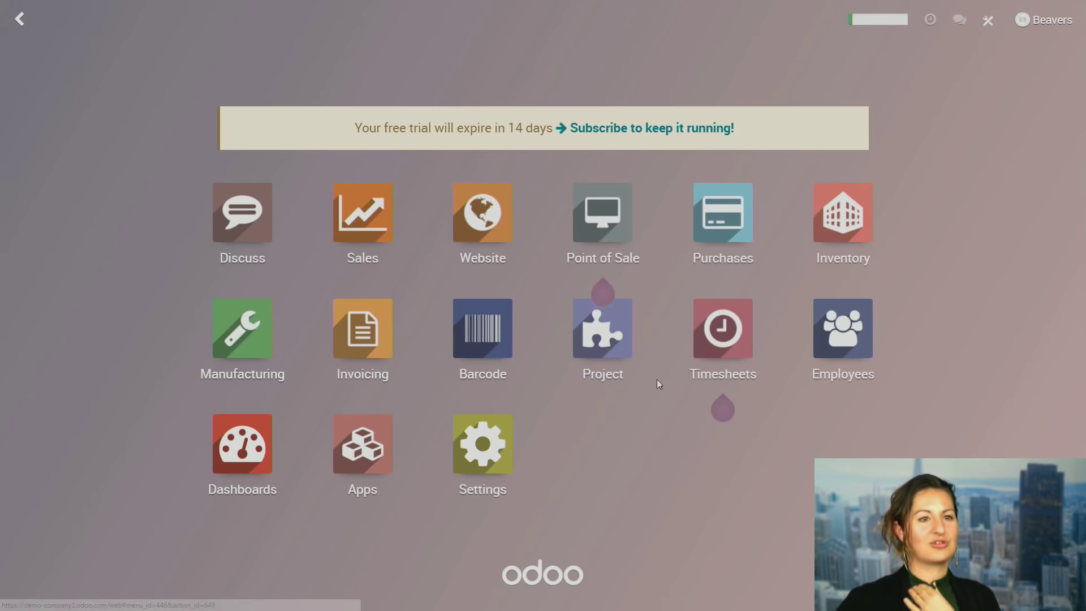
click(739, 212)
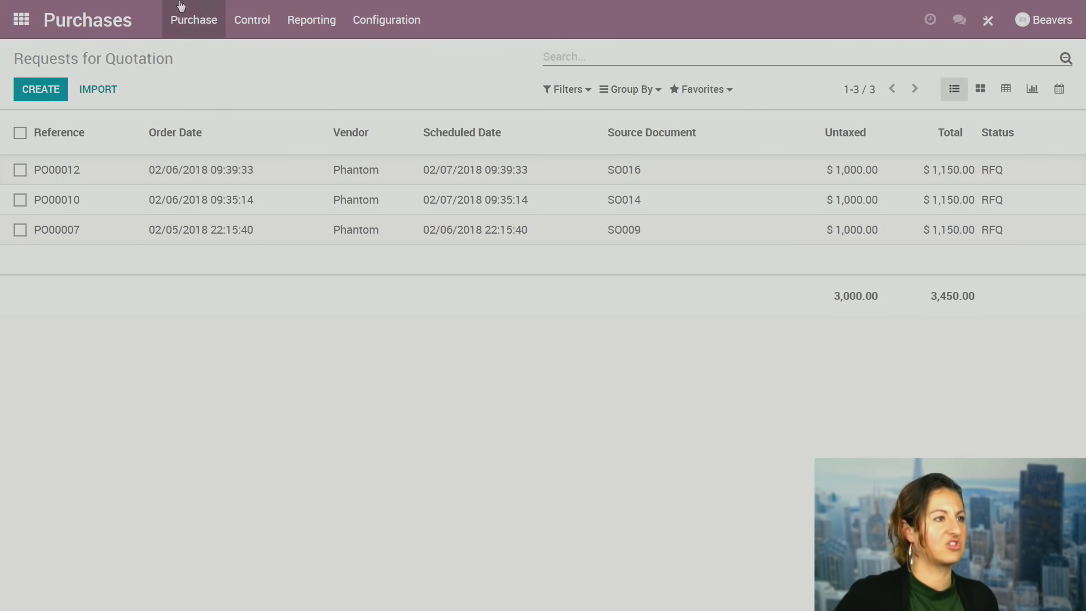
click(192, 20)
click(199, 74)
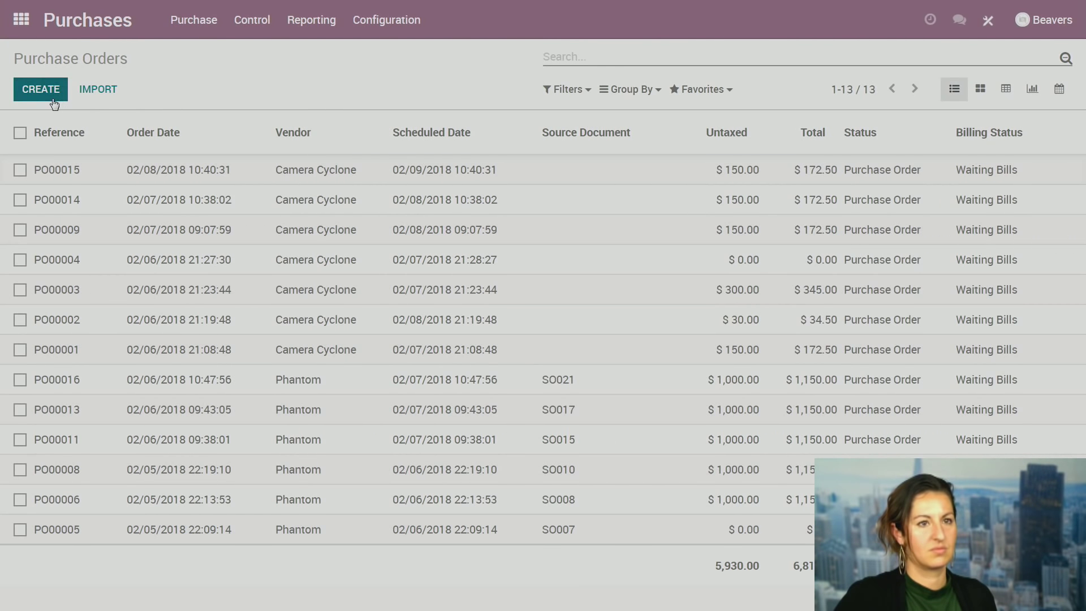
Create a new purchase order for the vendor Camera Cyclone with the order date 02/08/2018.
click(55, 104)
text(Ca)
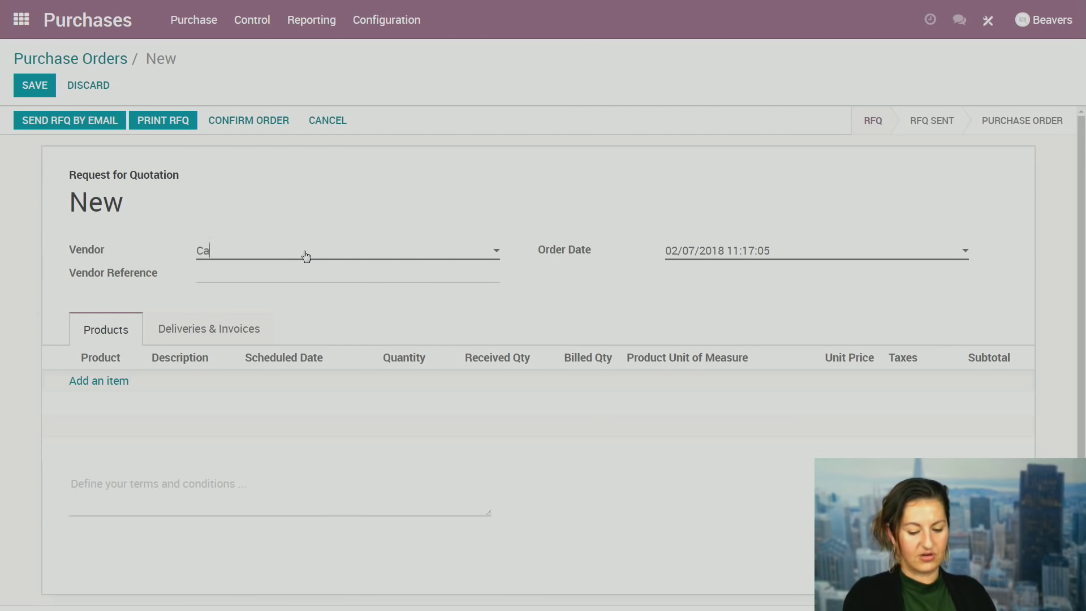
text(mera)
key(Return)
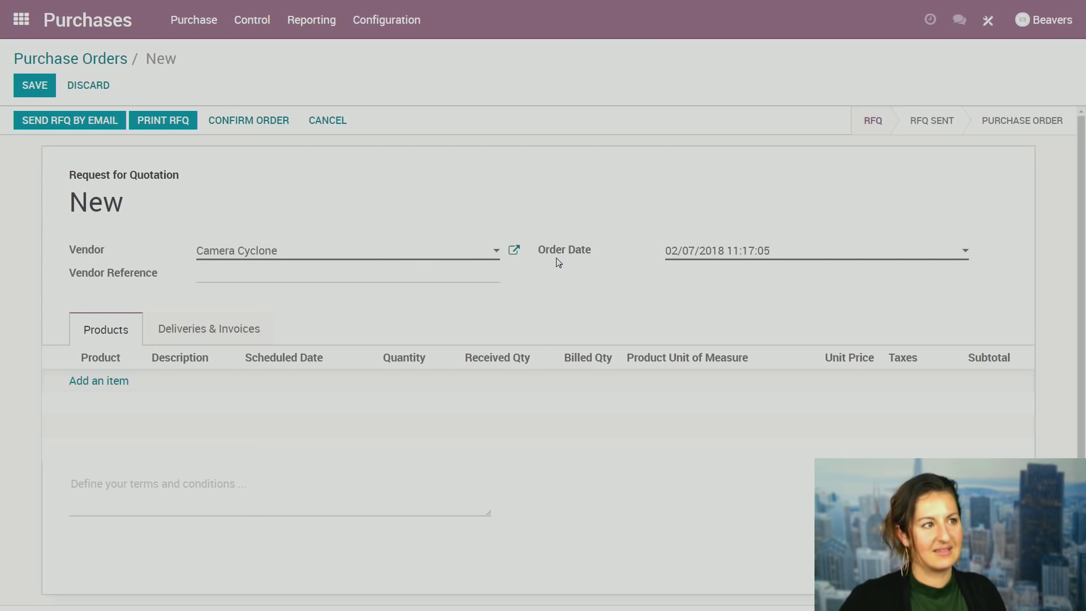
click(699, 251)
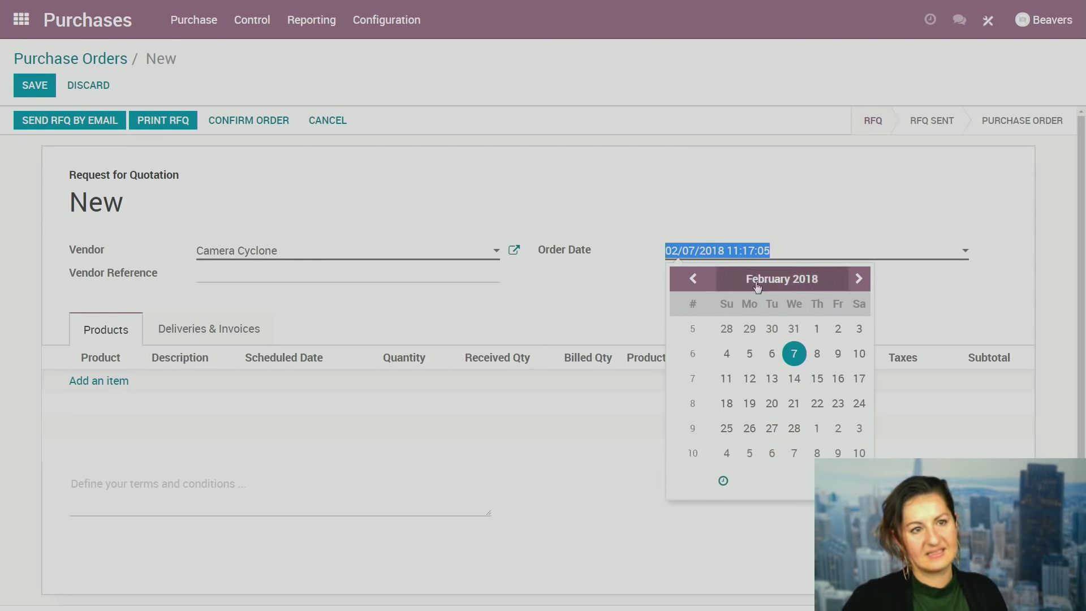
click(817, 362)
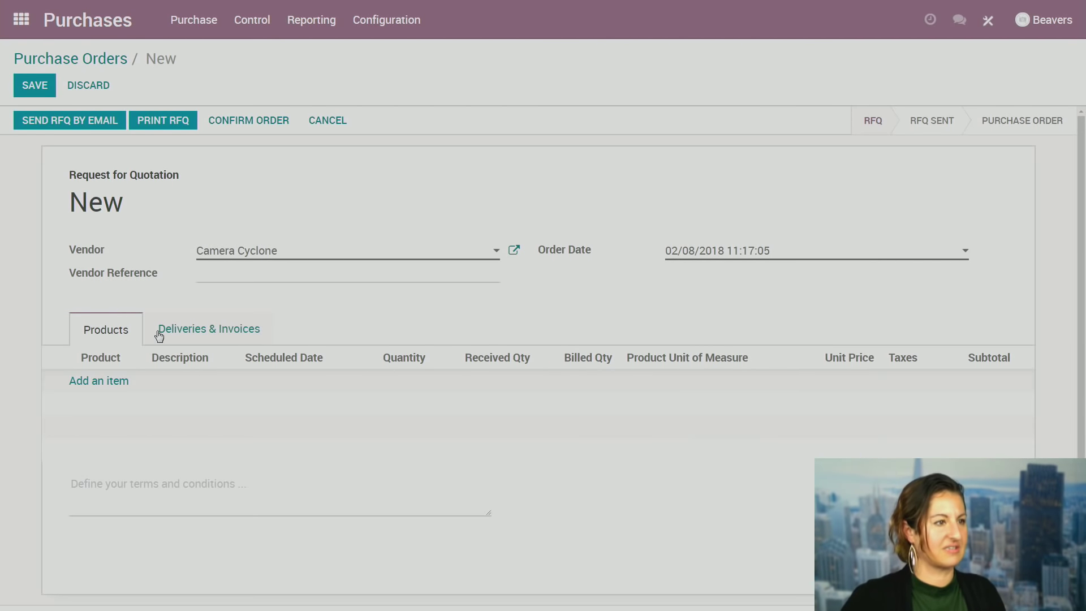
Add 10 units of Camera 2B (Red, Small, Super Zoom) to the purchase order, then save and confirm it.
click(99, 381)
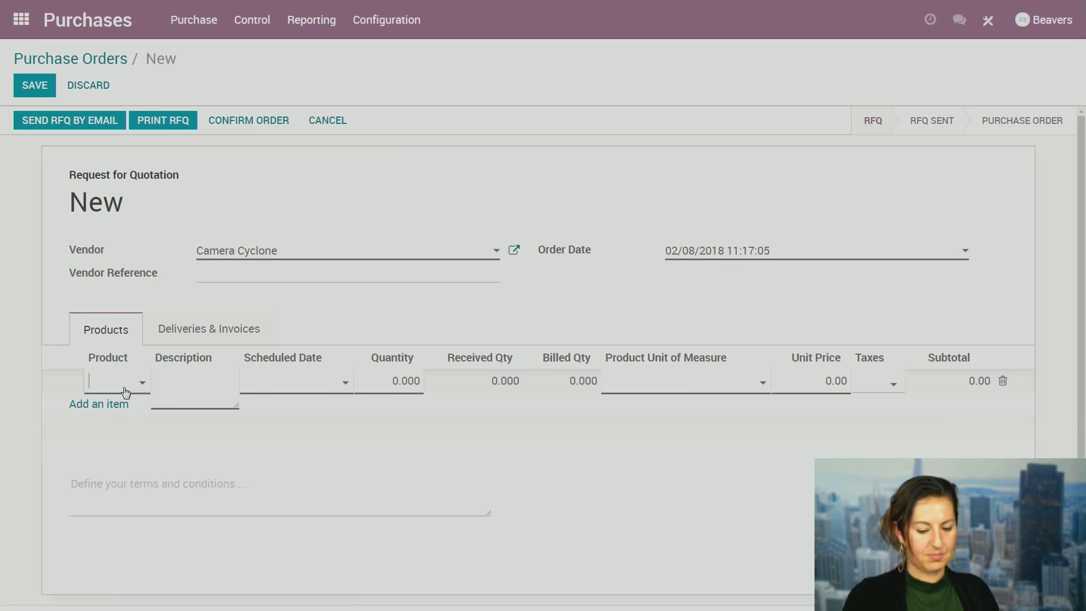
text(Camera)
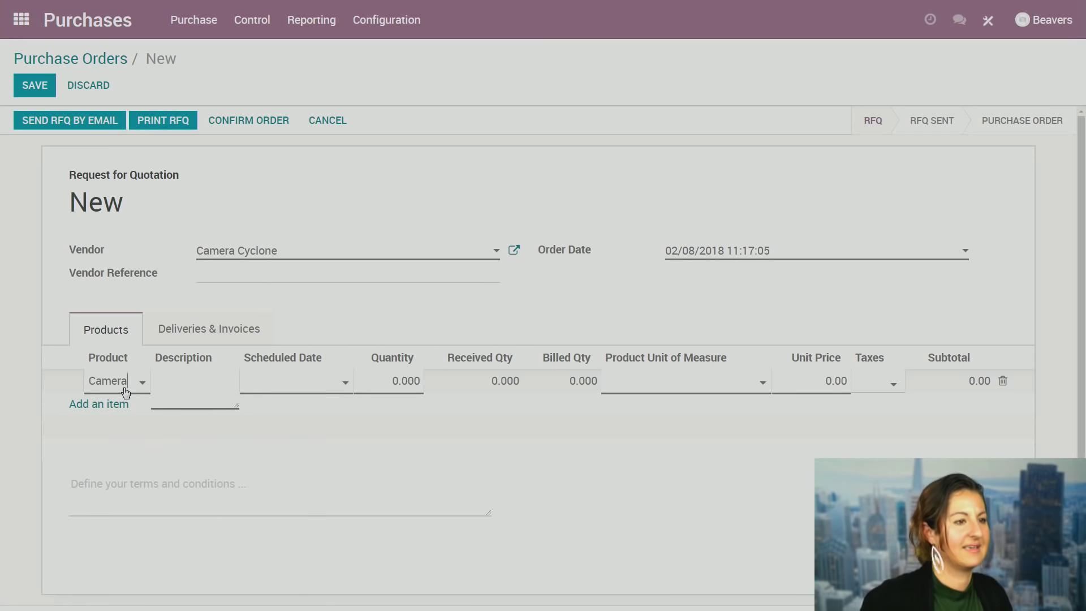
click(372, 306)
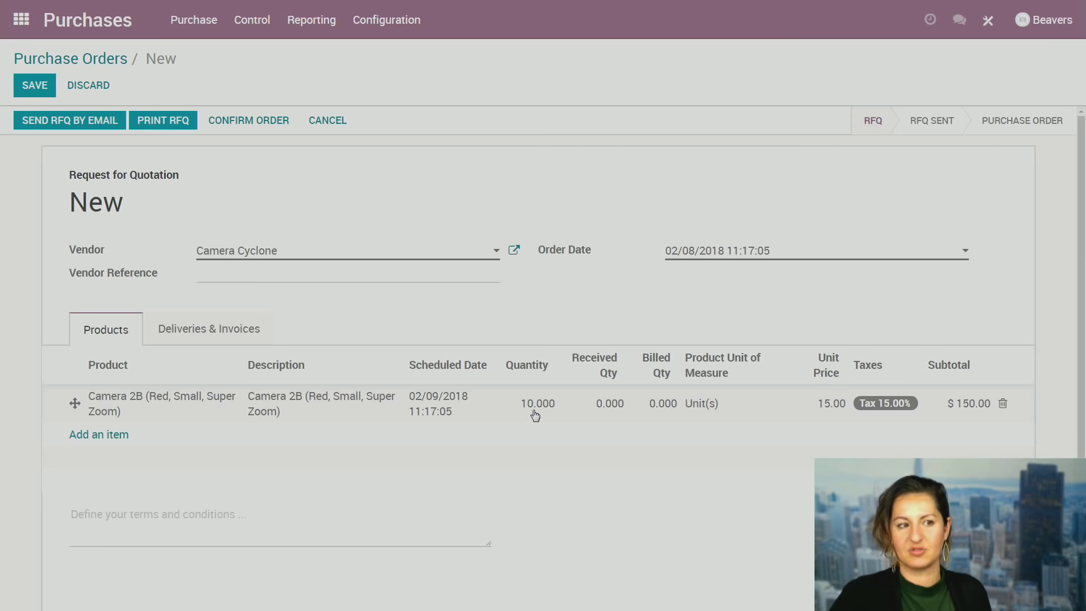
click(49, 99)
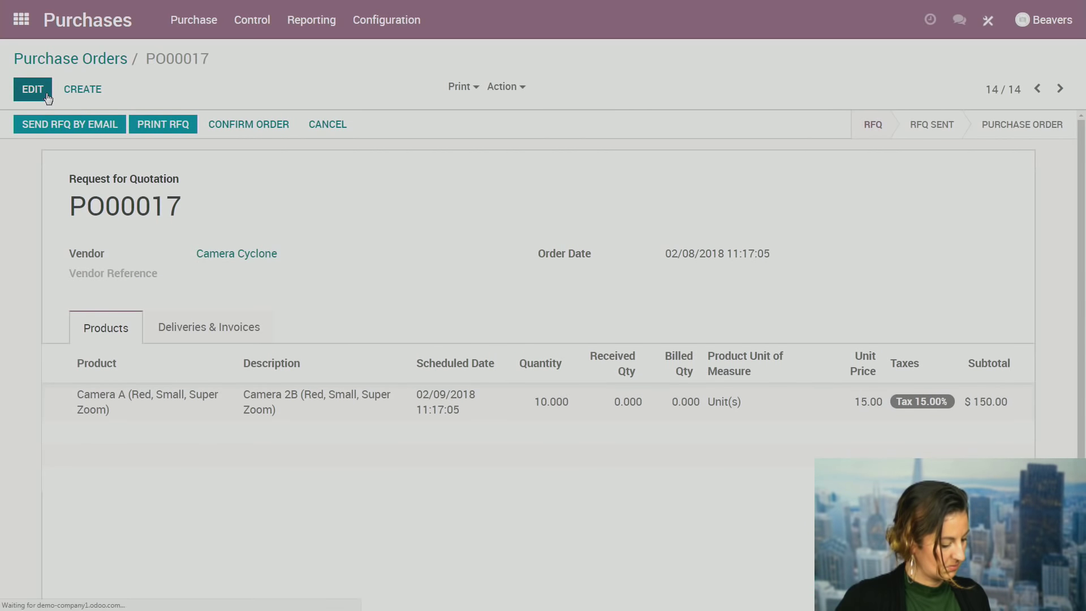
click(244, 125)
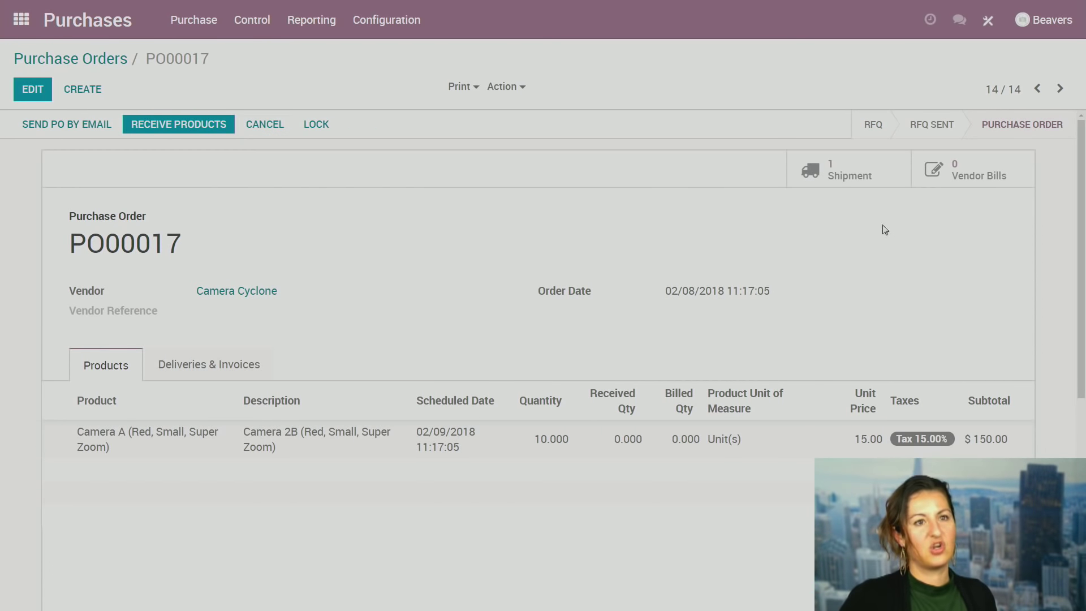
Open the confirmed order's shipment and examine its receipt reference and source document.
click(858, 179)
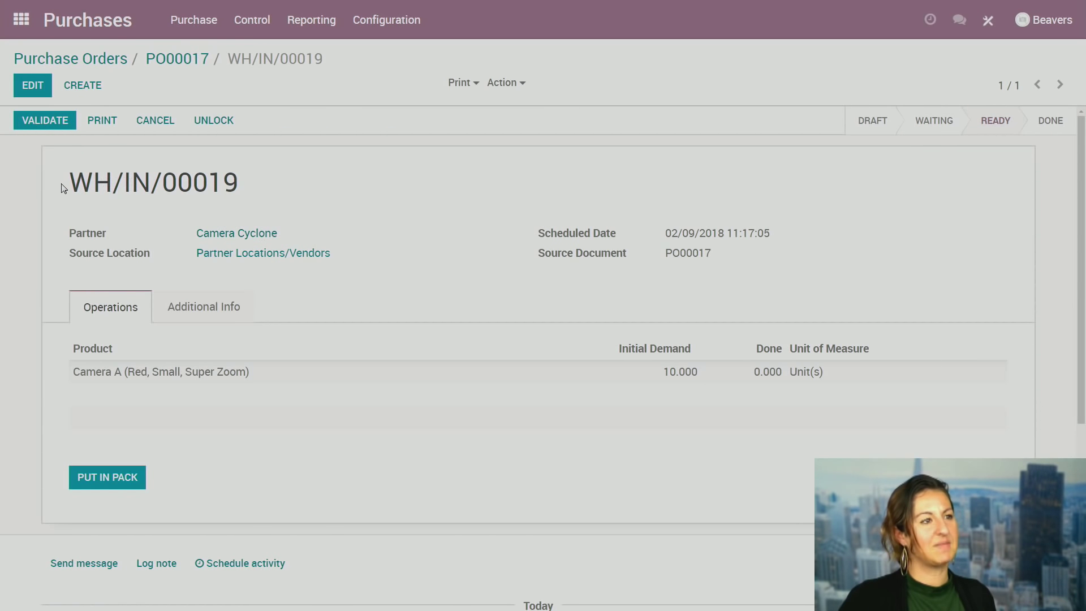
drag(68, 183, 147, 178)
drag(258, 181, 167, 170)
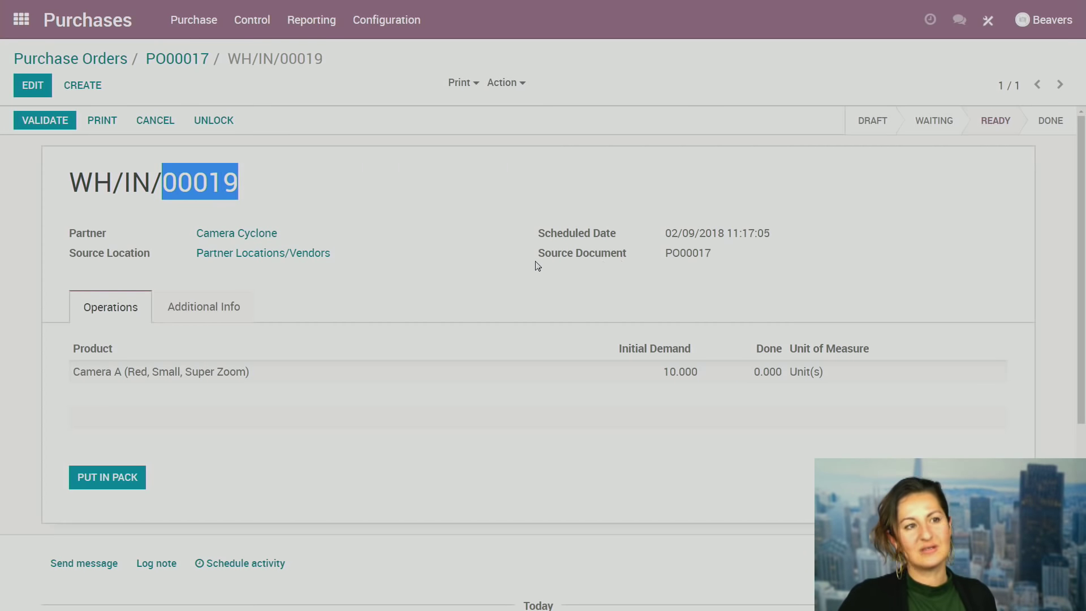
drag(538, 263, 744, 253)
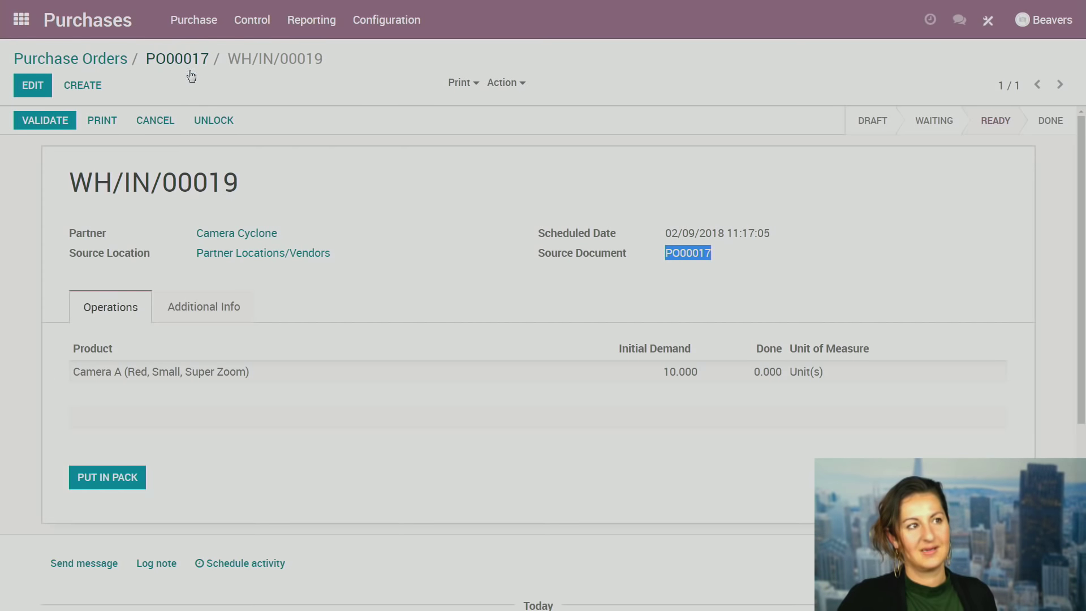
click(534, 189)
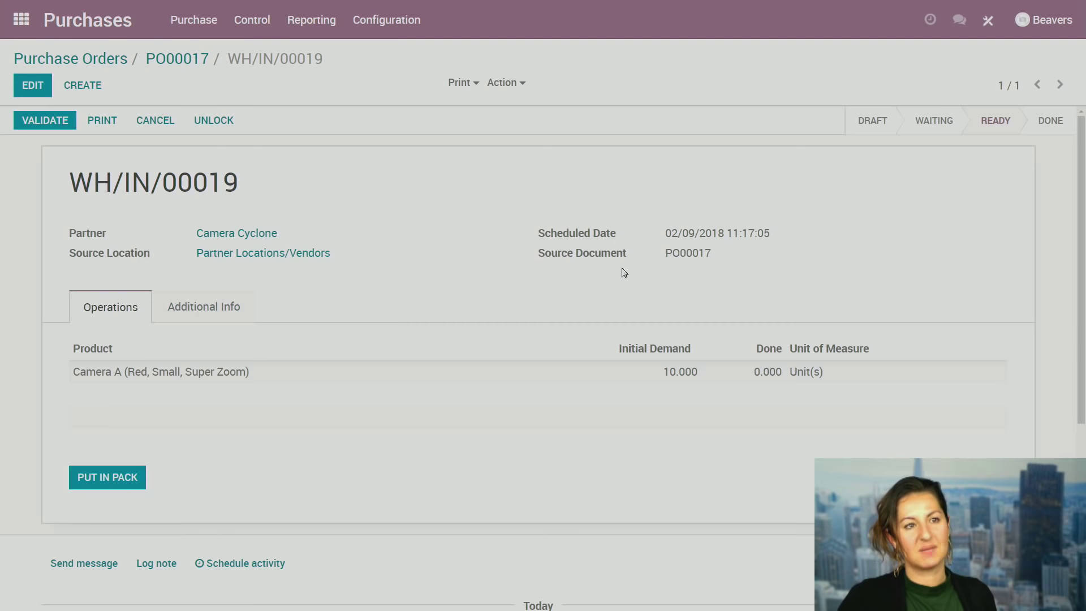
drag(663, 256, 711, 257)
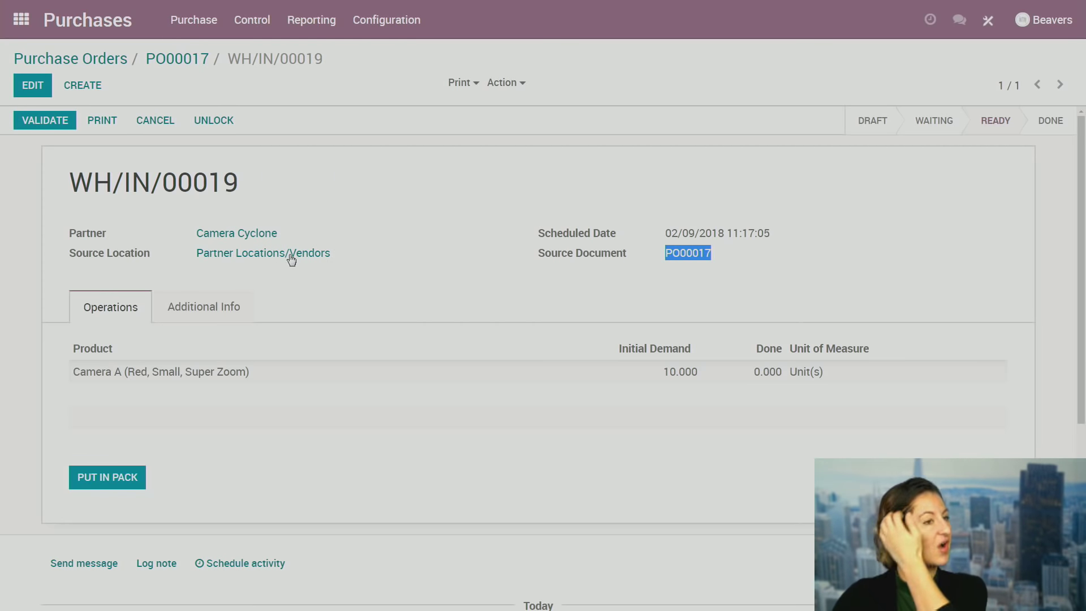
Print the Picking Operations report for the shipment and open the downloaded PDF outside full-screen mode.
click(499, 85)
click(470, 83)
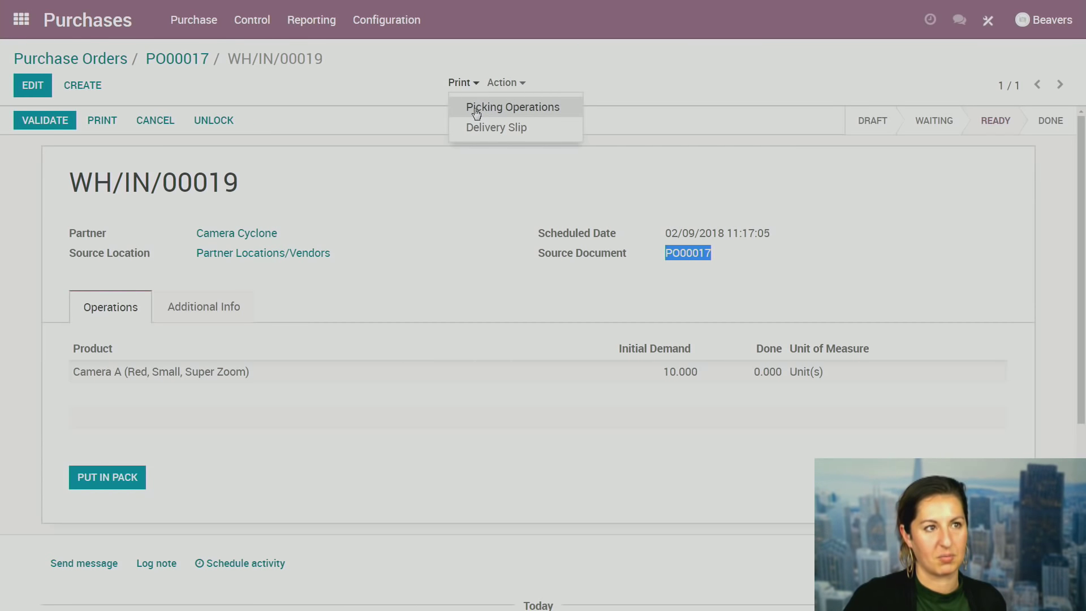
click(476, 109)
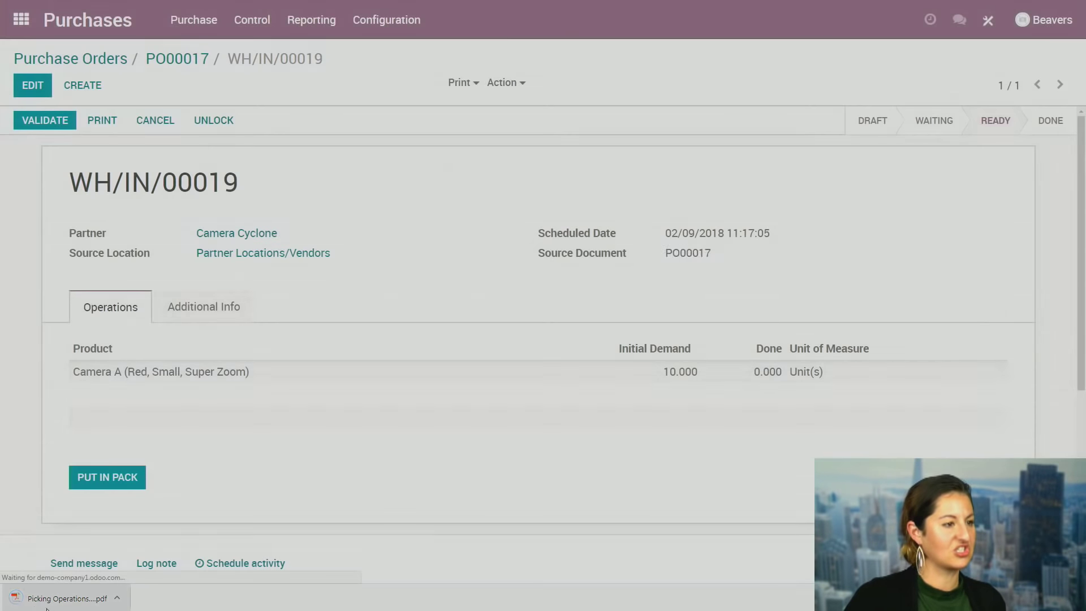
click(47, 606)
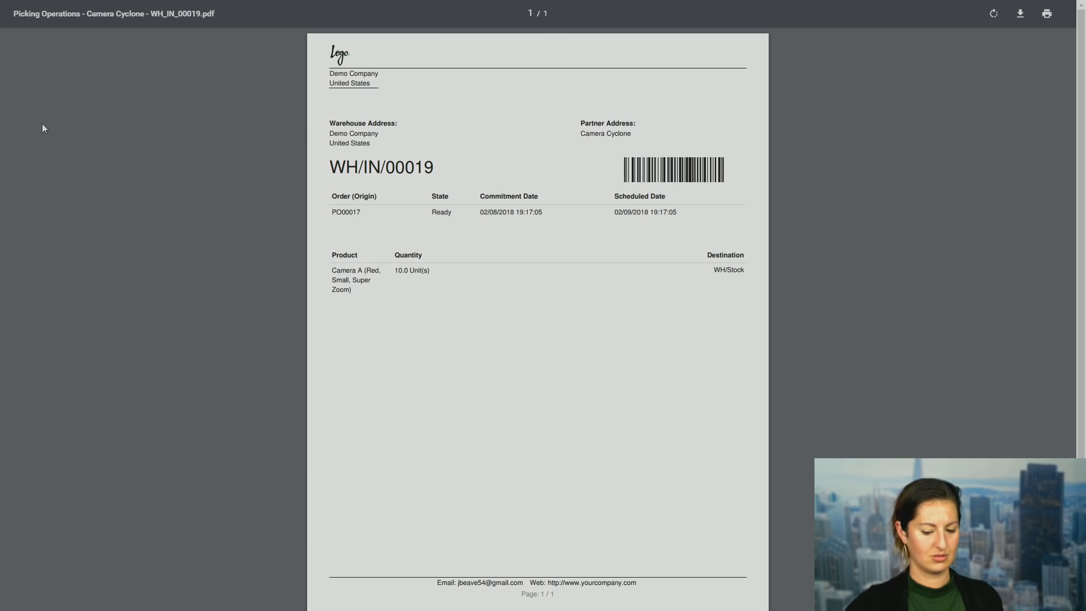
key(F11)
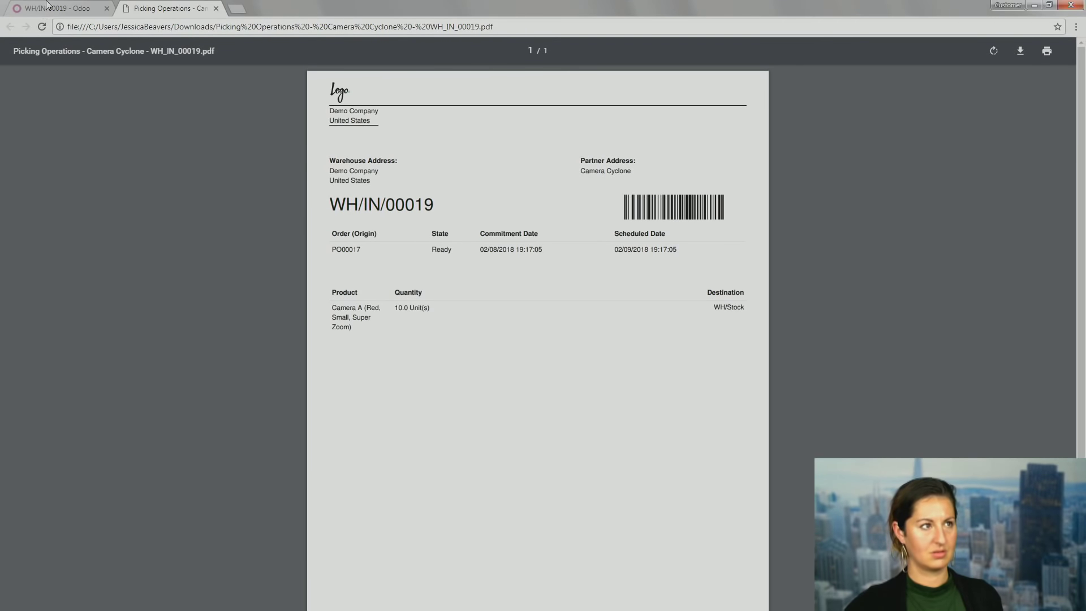
Return to the Odoo page in full-screen mode and open the pending Camera Cyclone receipt from the Inventory app's receipts to receive.
click(45, 14)
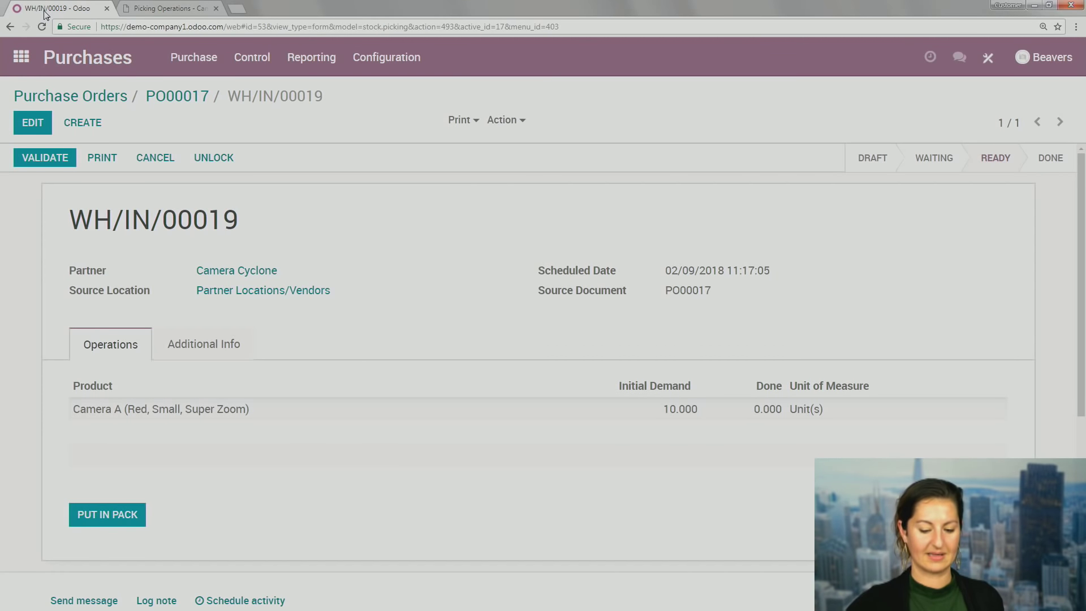
key(F11)
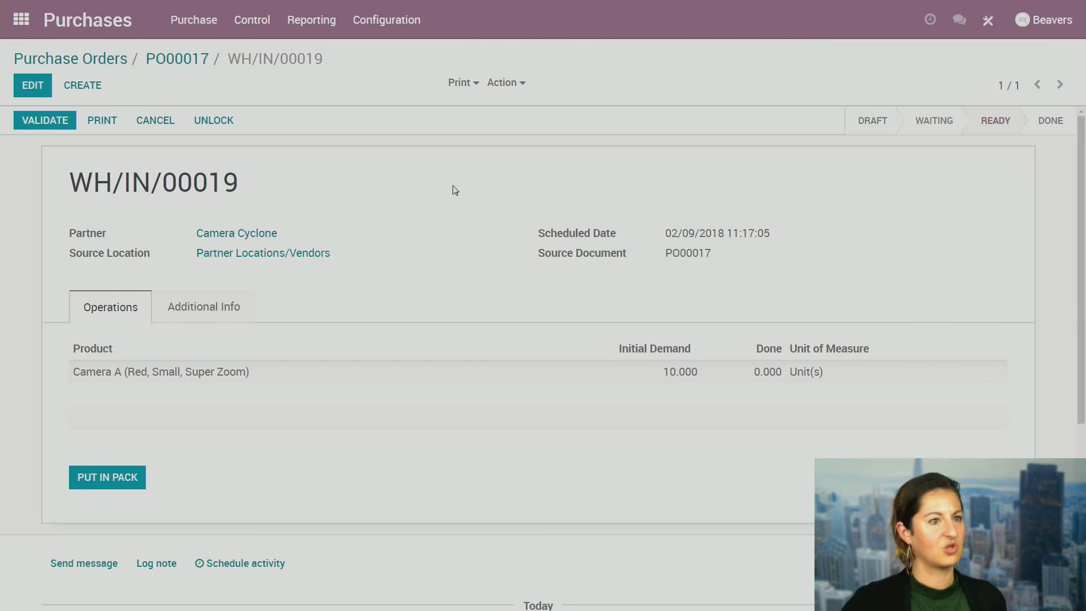
click(21, 19)
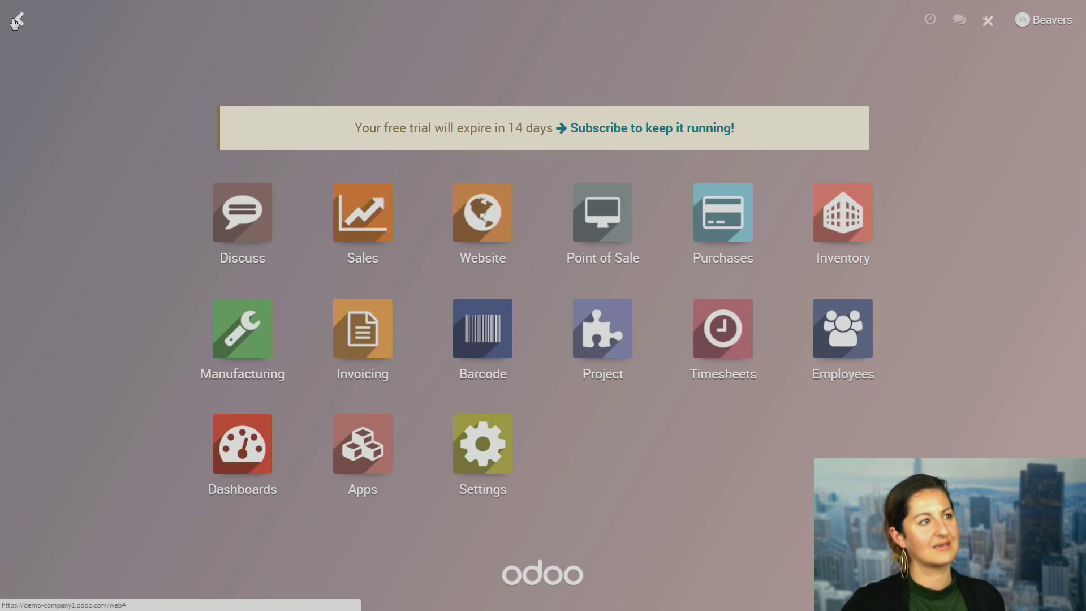
click(830, 210)
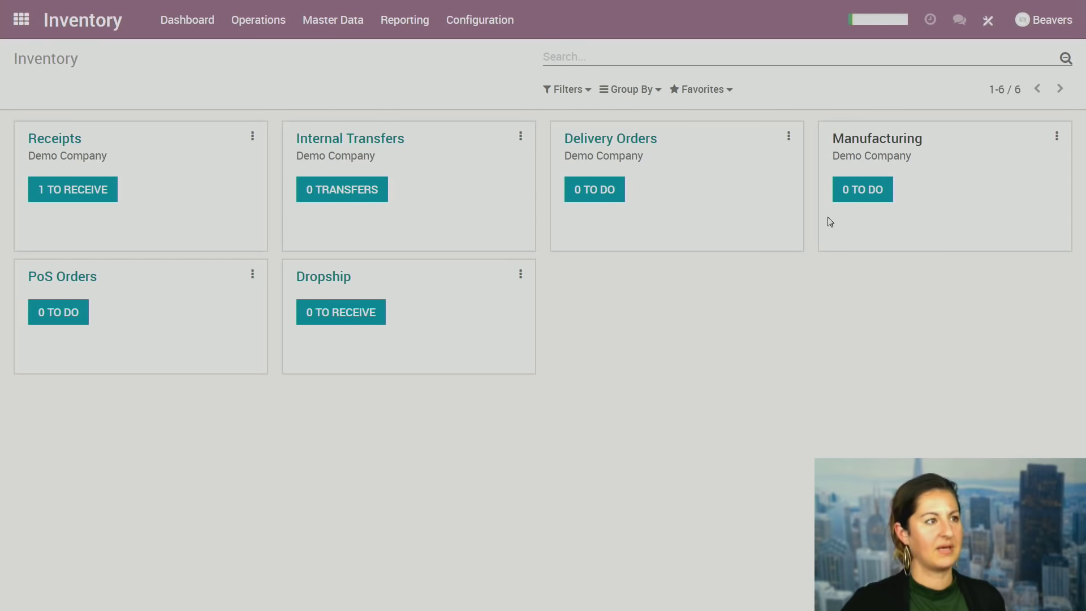
click(78, 203)
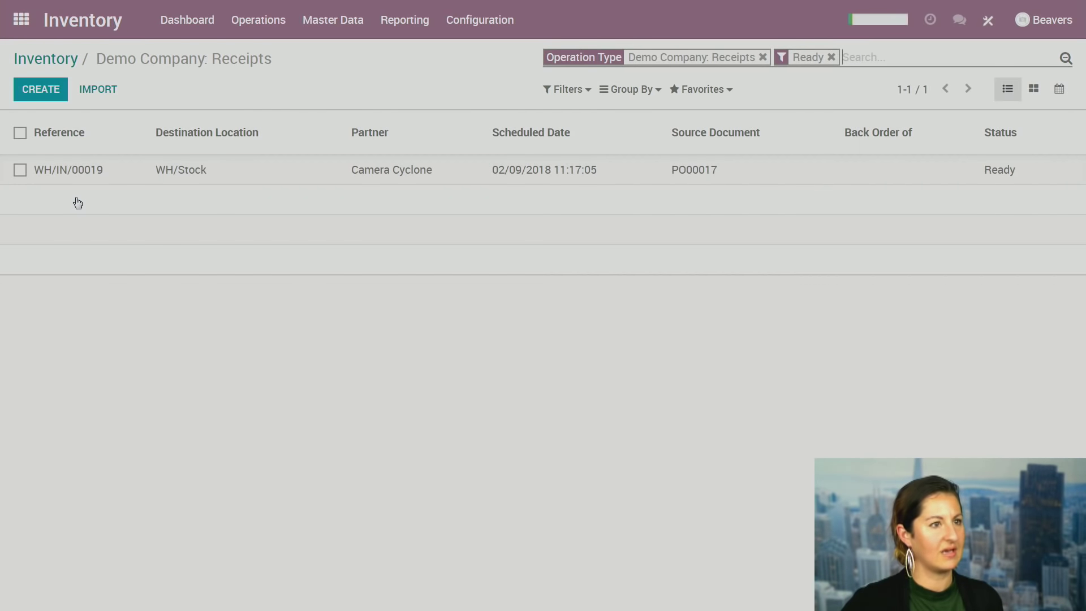
click(441, 175)
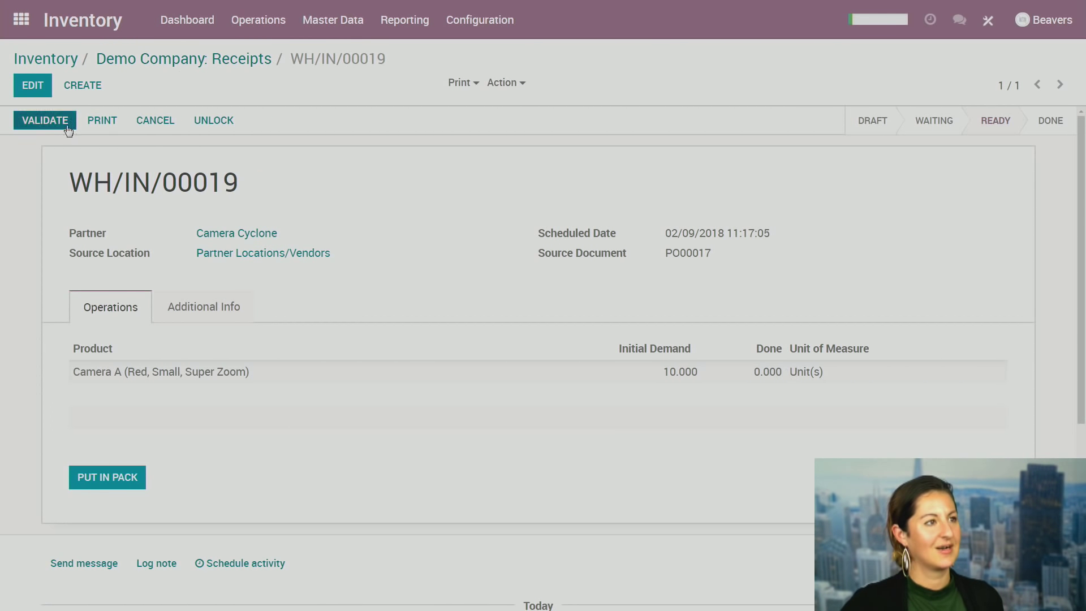
Set the receipt's done quantity for Camera A (Red, Small, Super Zoom) to 5, save, and validate it with a backorder.
click(37, 85)
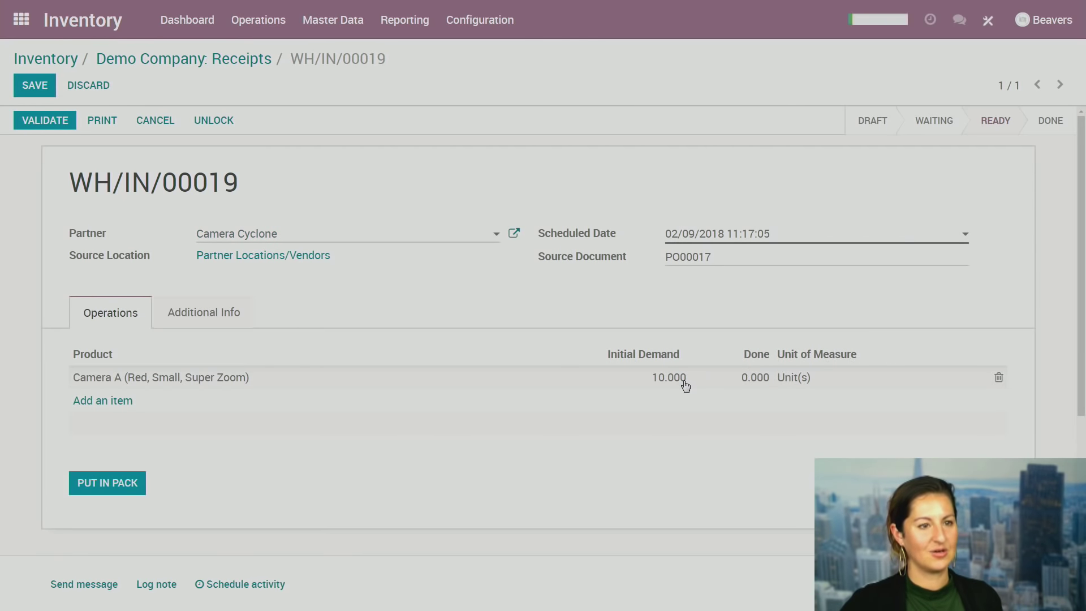
click(757, 384)
text(5)
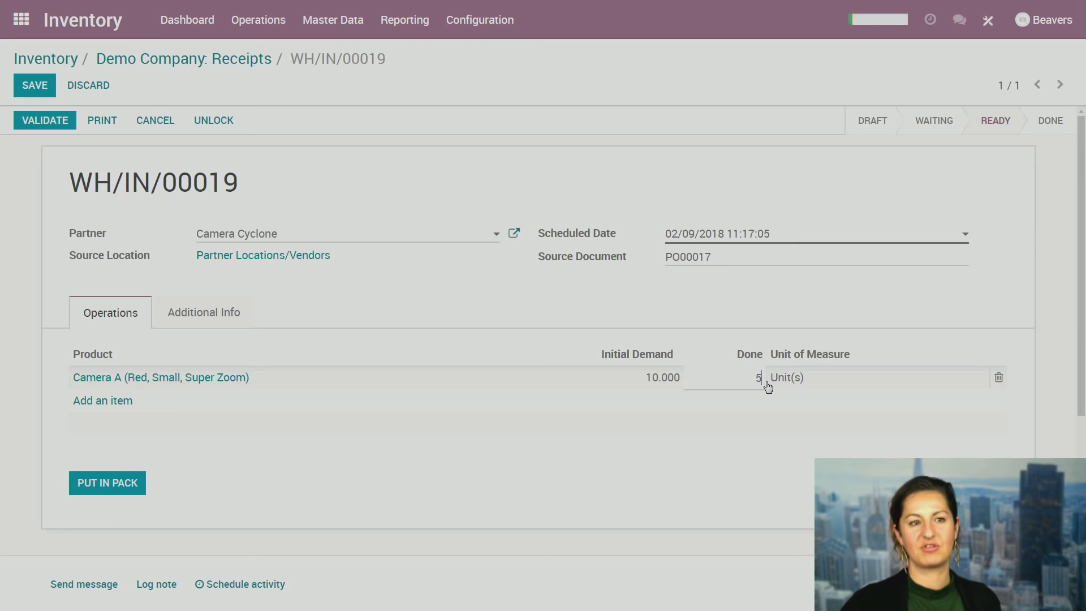
click(752, 320)
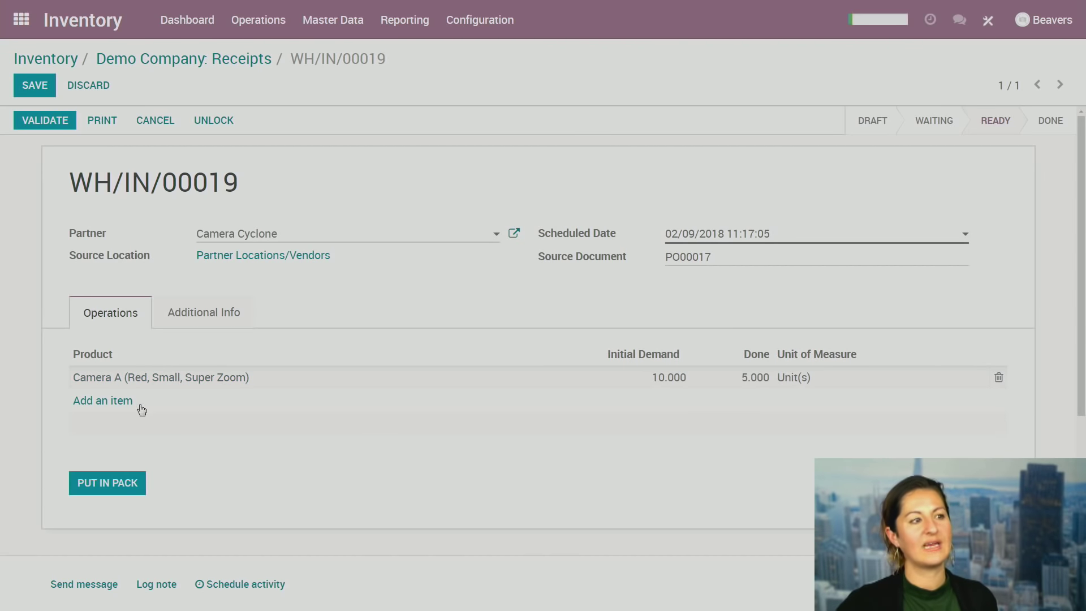
click(22, 91)
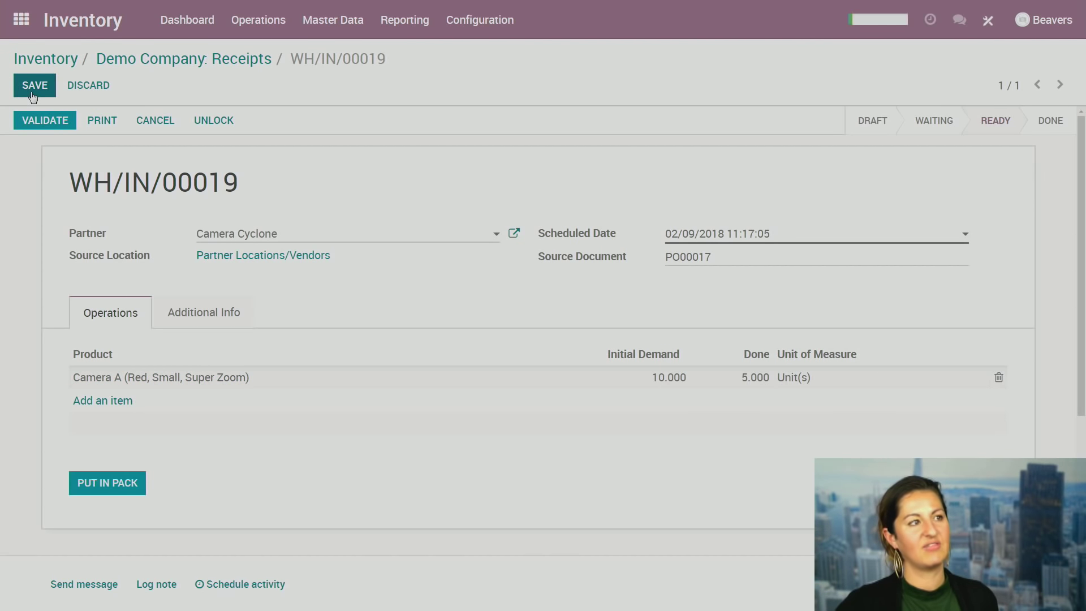
click(35, 122)
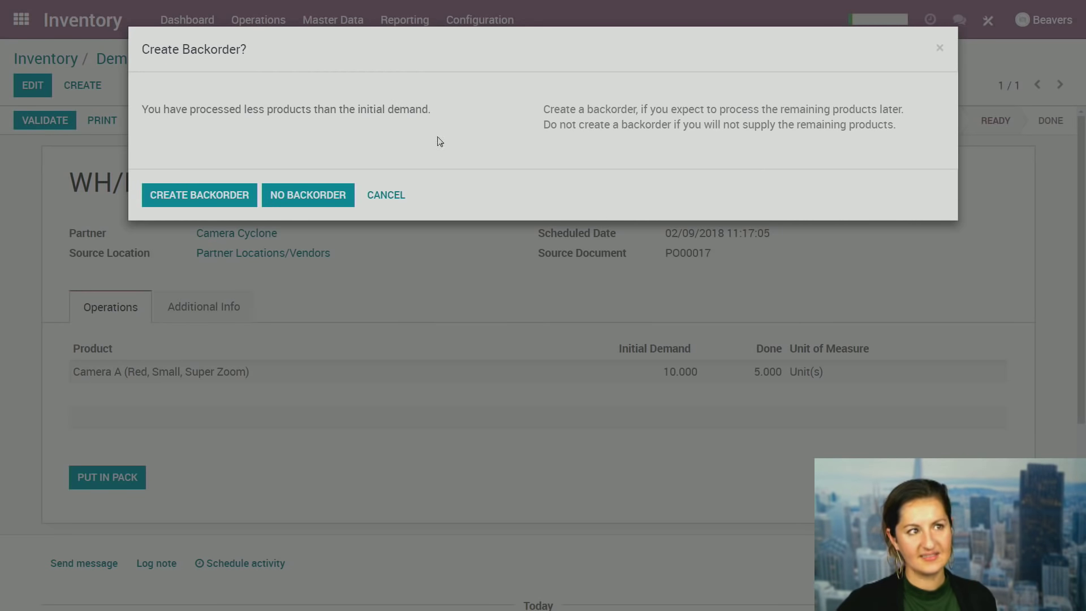
drag(444, 113, 74, 110)
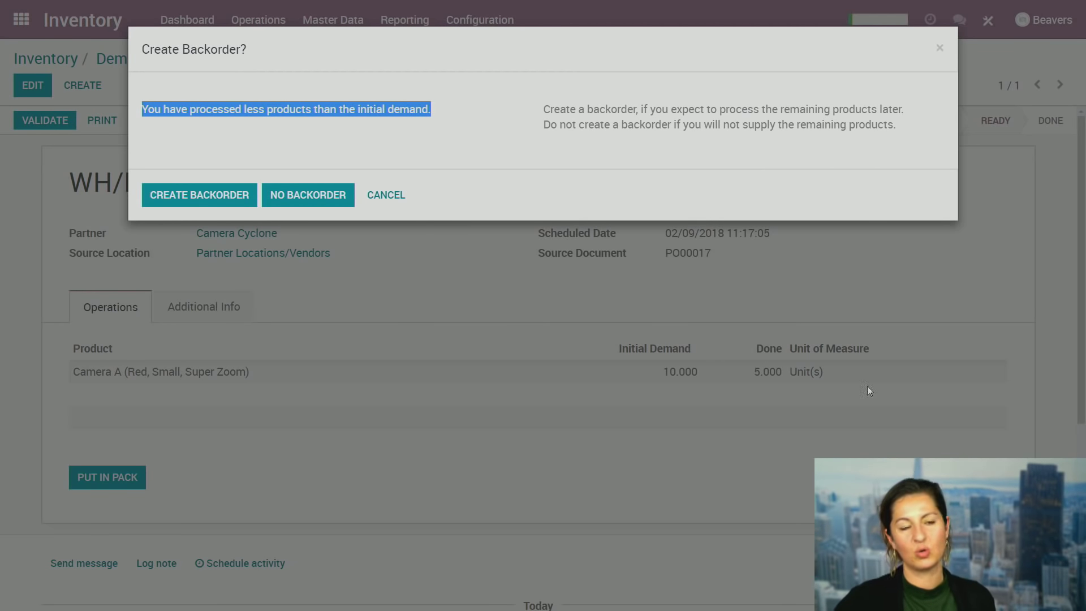
click(218, 205)
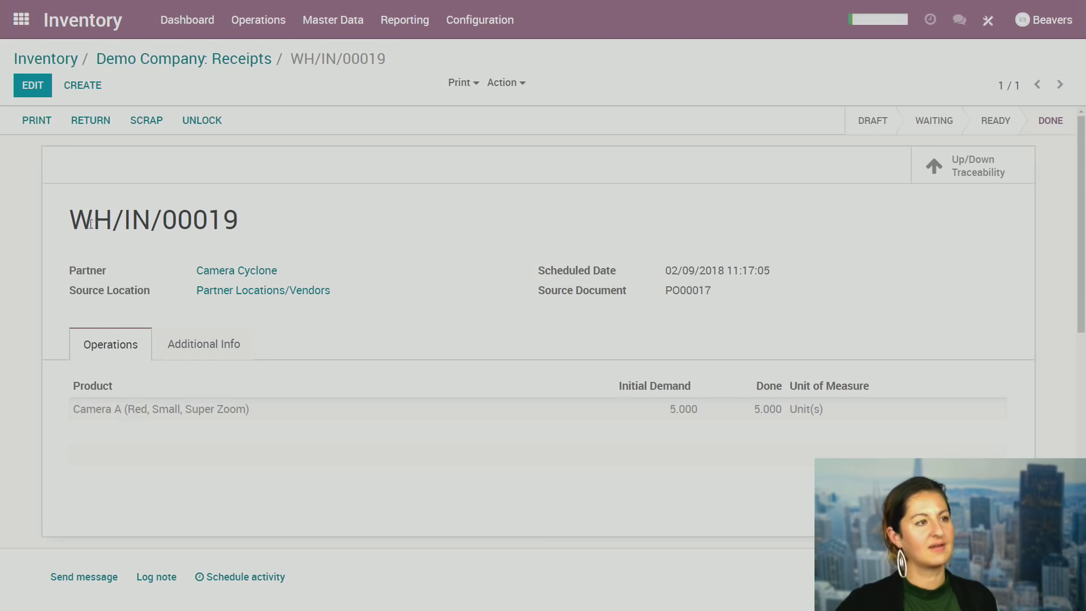
Examine the validated receipt's reference number and source document.
drag(66, 230, 152, 211)
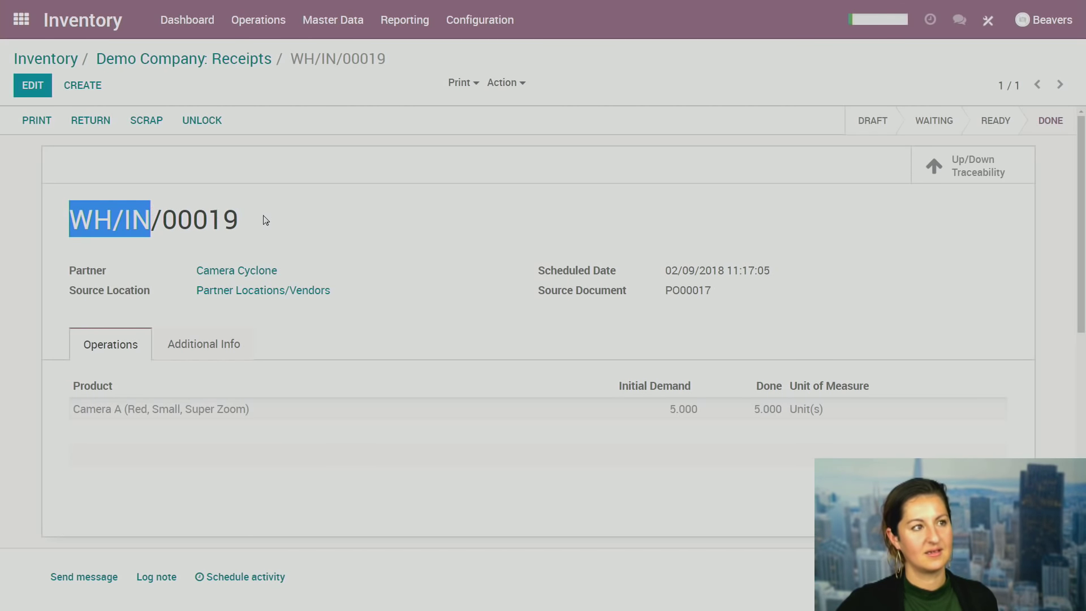
drag(266, 220, 69, 228)
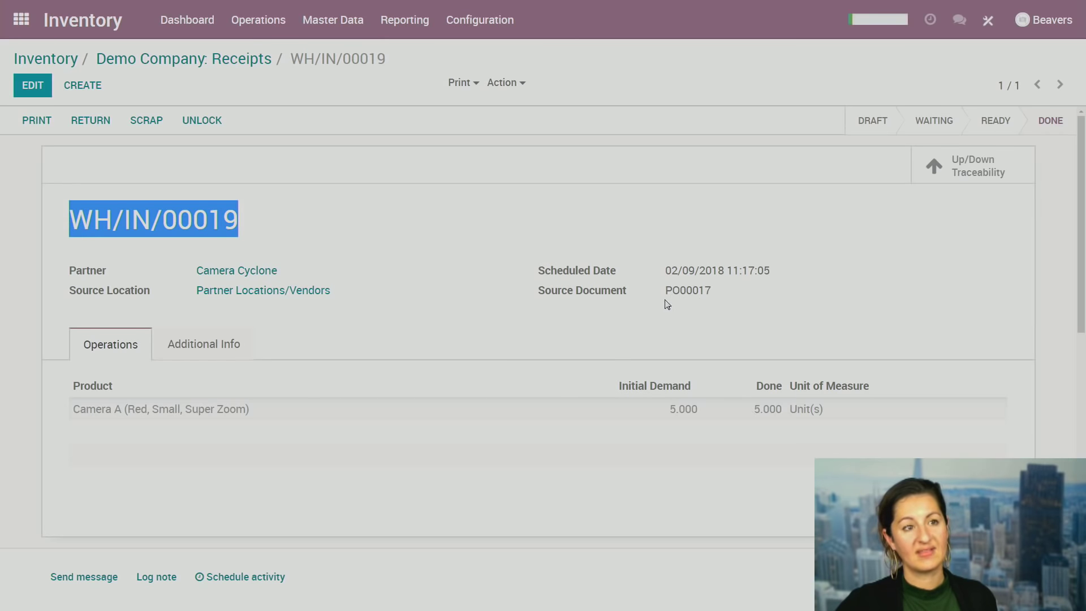
drag(664, 291, 728, 298)
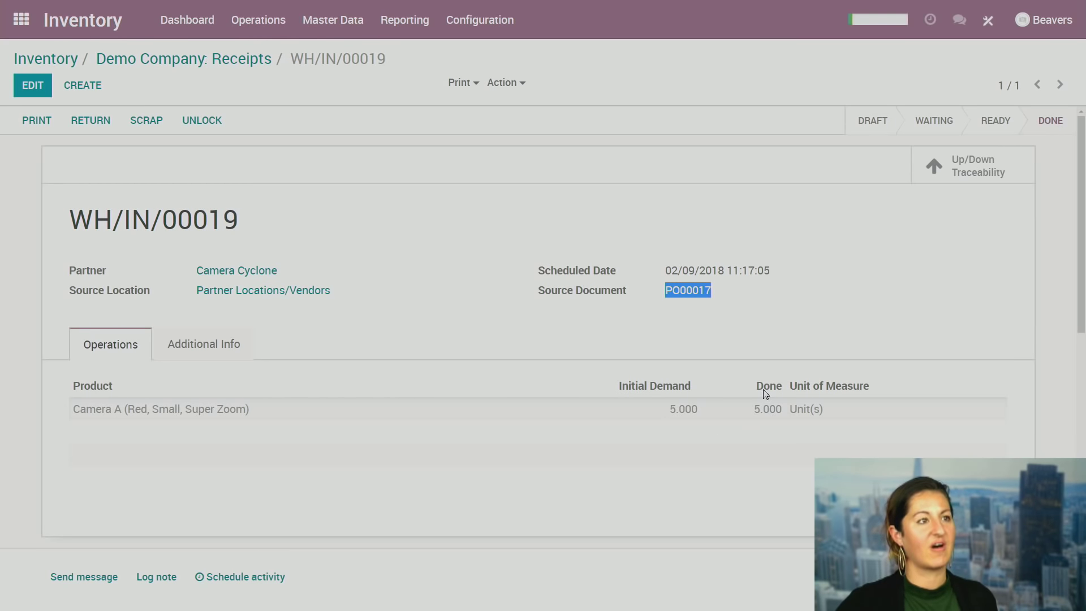
Open the Camera Cyclone backorder from the Inventory dashboard, set its done quantity to 5 and validate it.
click(47, 60)
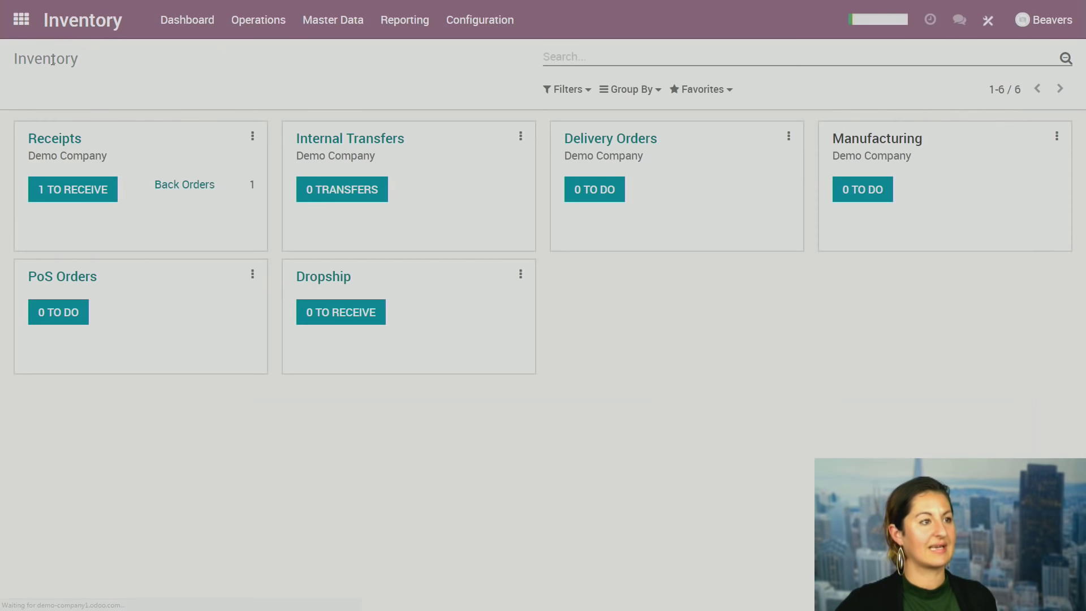
click(191, 193)
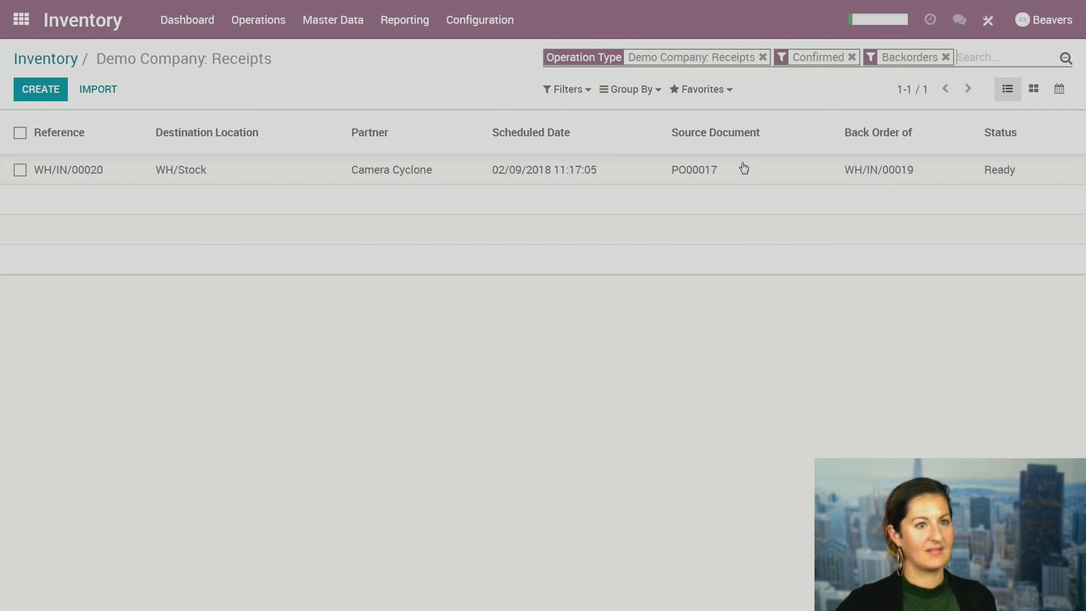
click(724, 179)
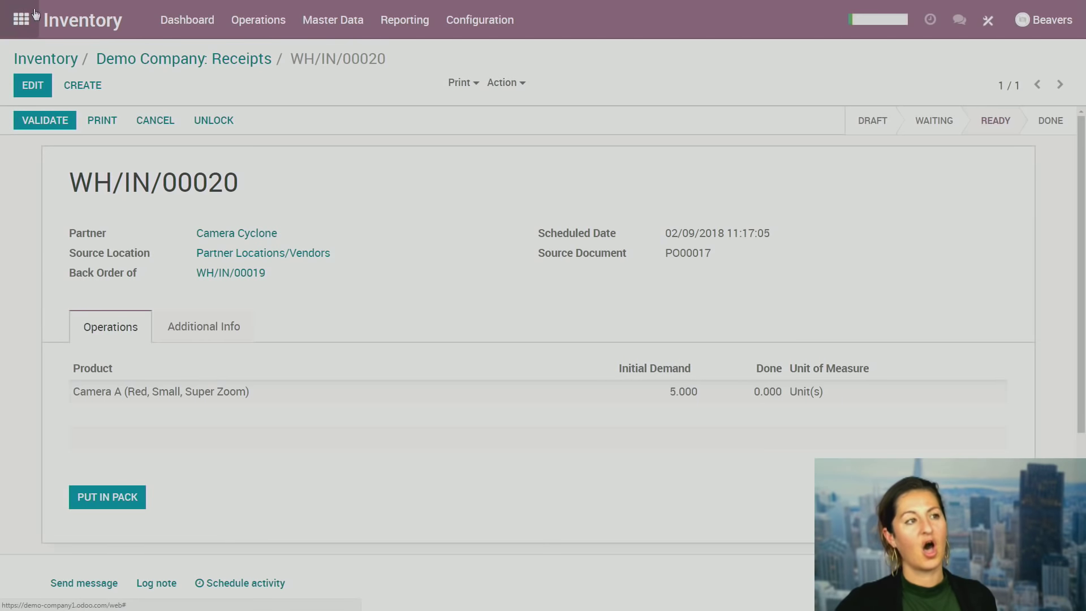
click(33, 85)
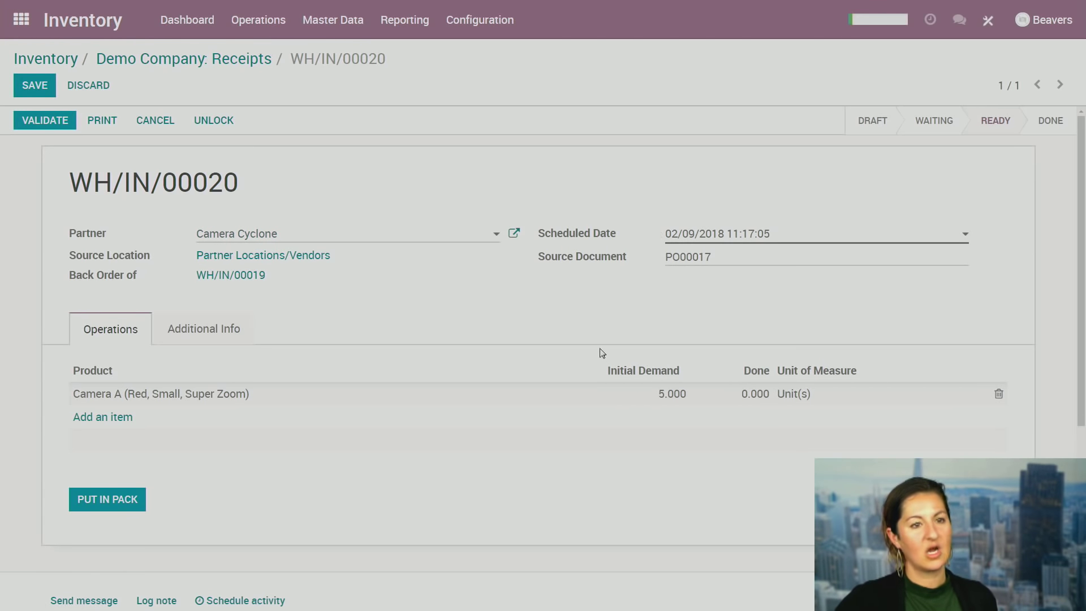
click(742, 394)
text(5)
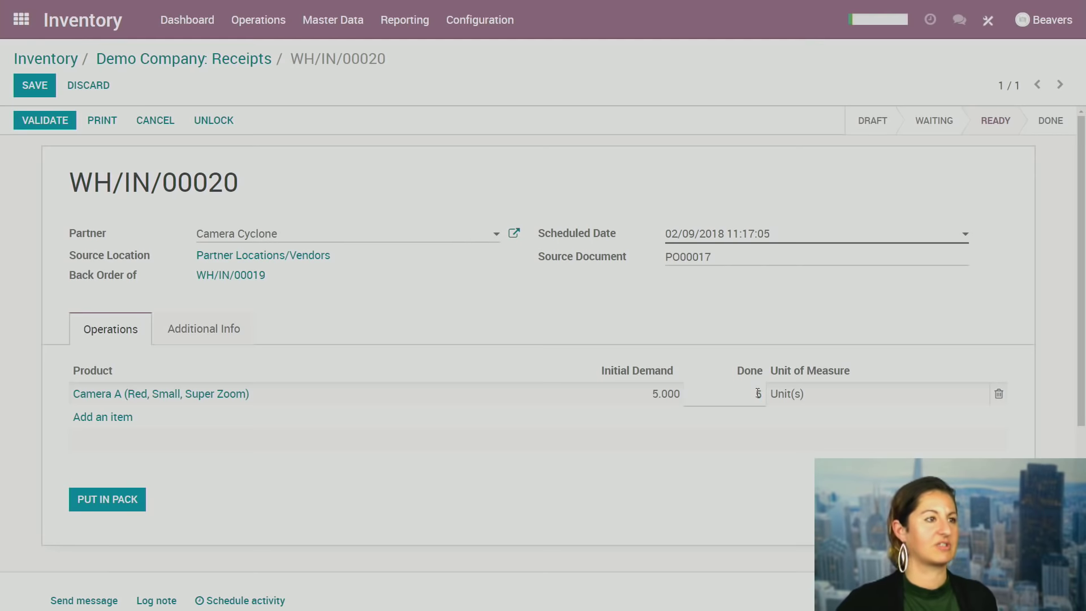
click(618, 326)
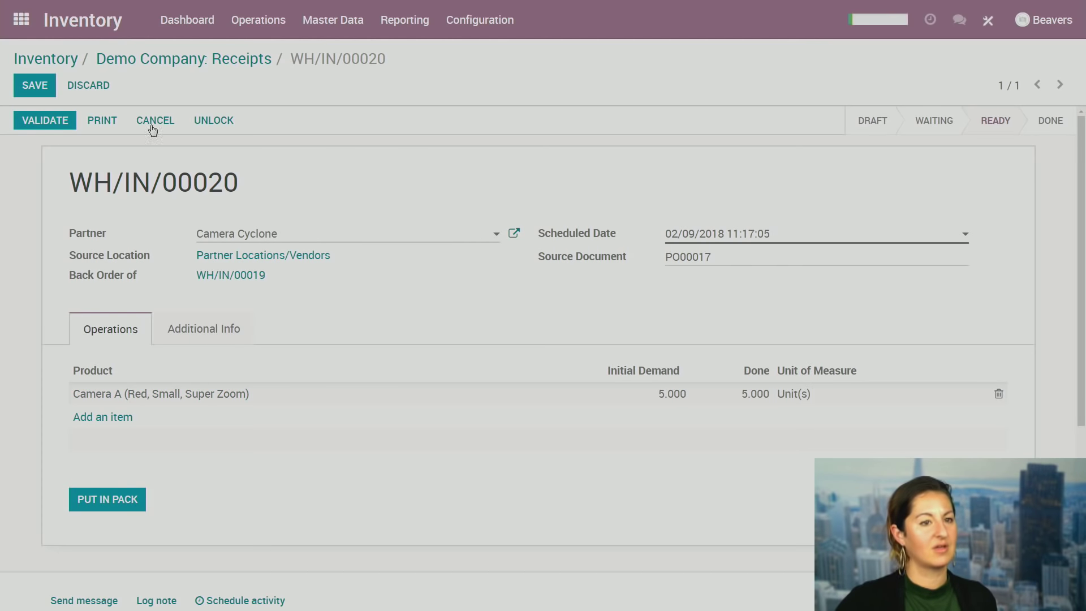
click(29, 123)
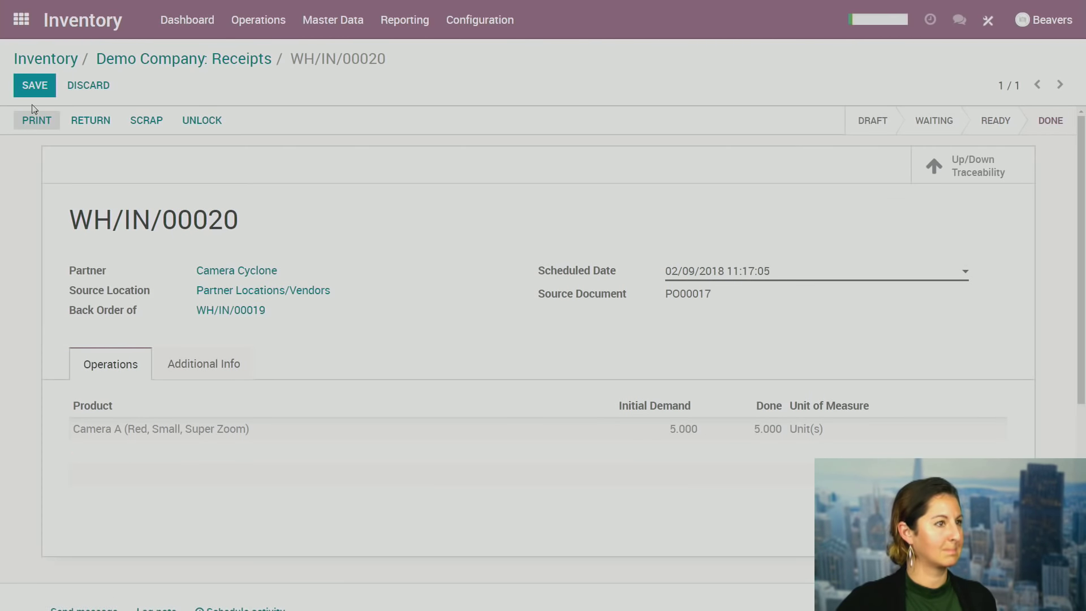
Review all receipts in list, kanban and week calendar views, and inspect the PO00014 receipt from the calendar.
click(63, 64)
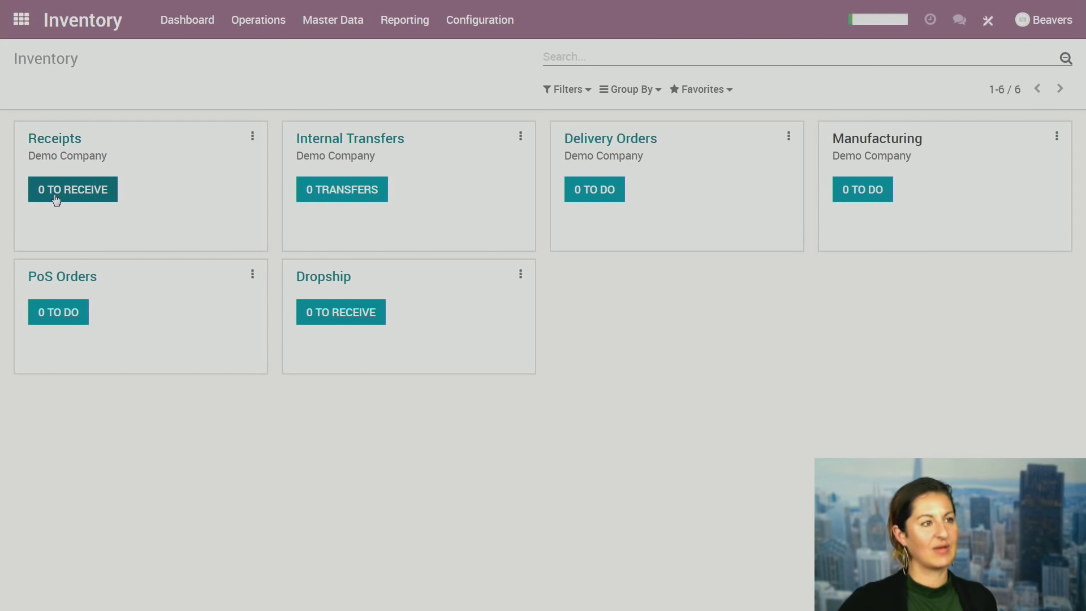
click(53, 148)
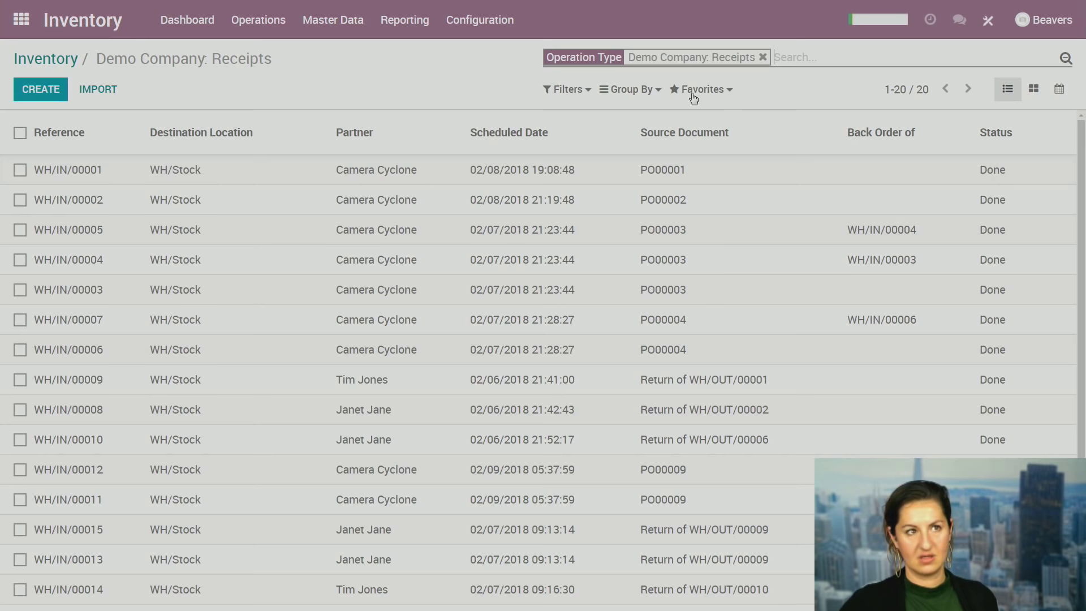
click(1033, 95)
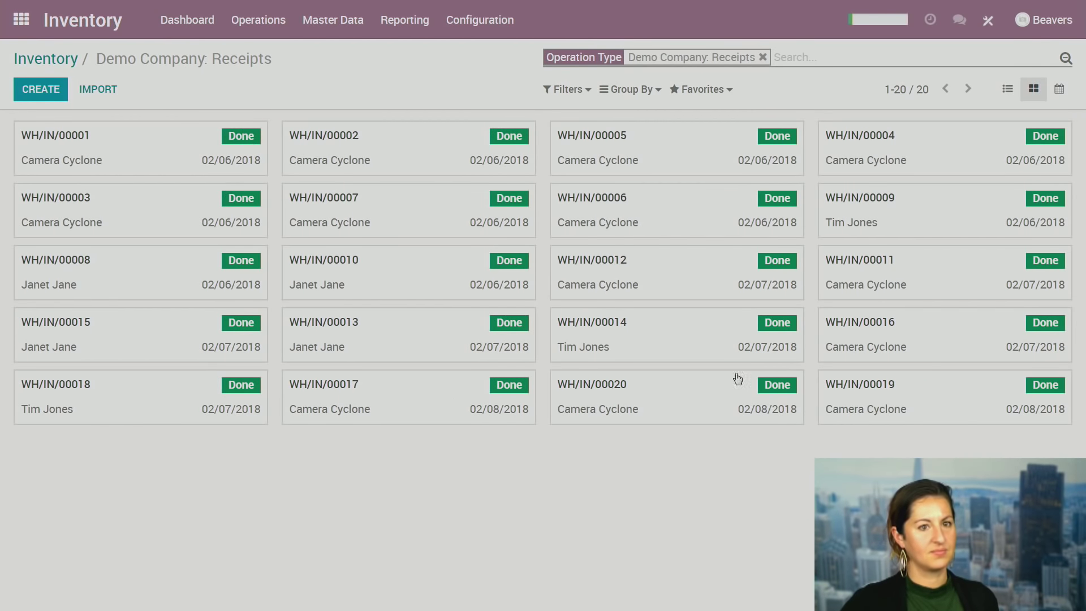
click(1059, 90)
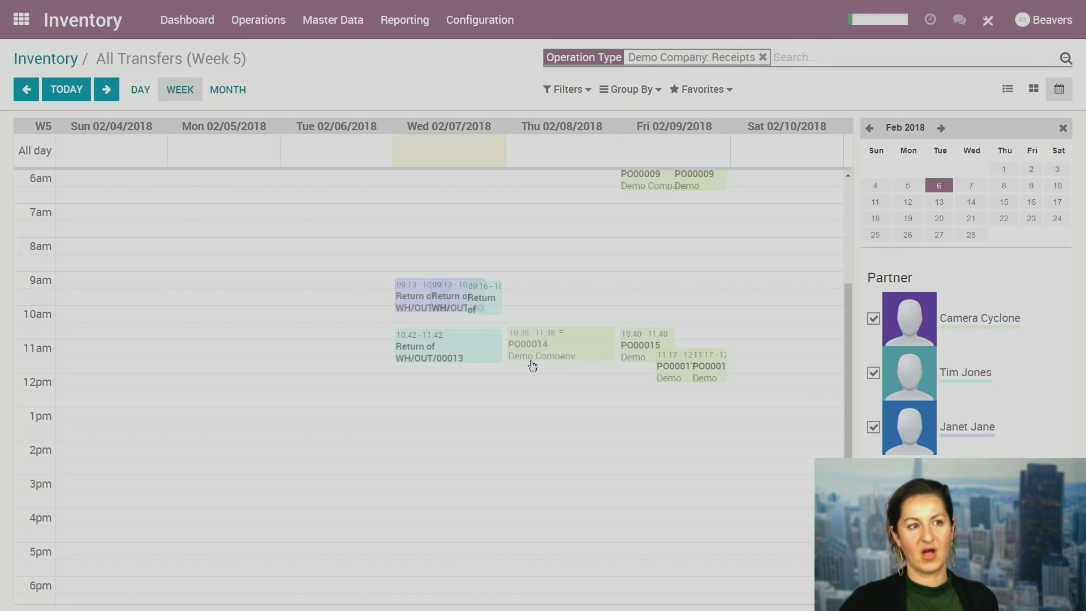
click(596, 348)
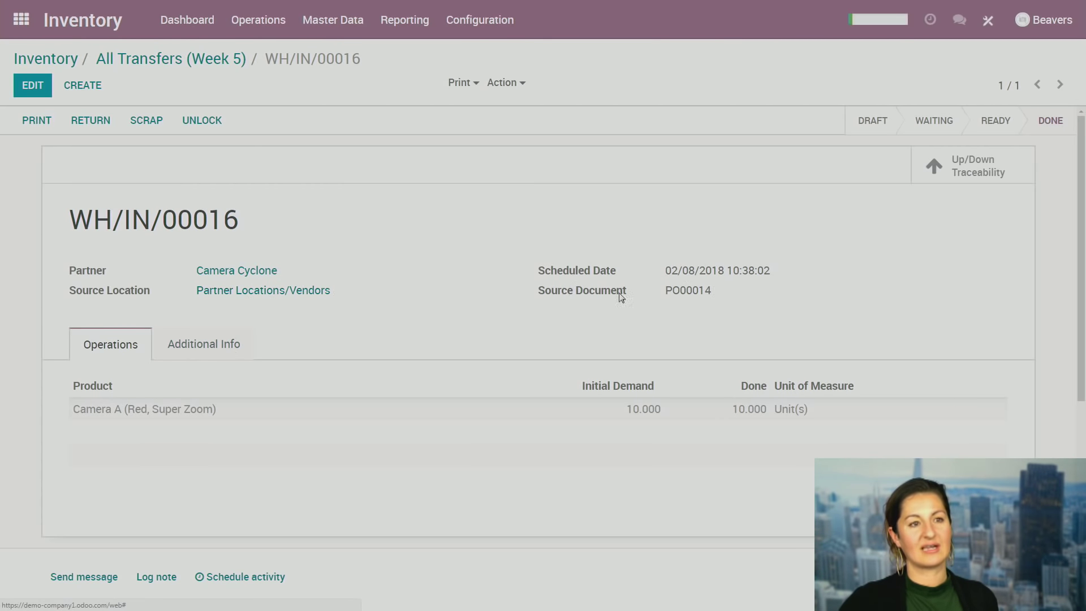
click(130, 60)
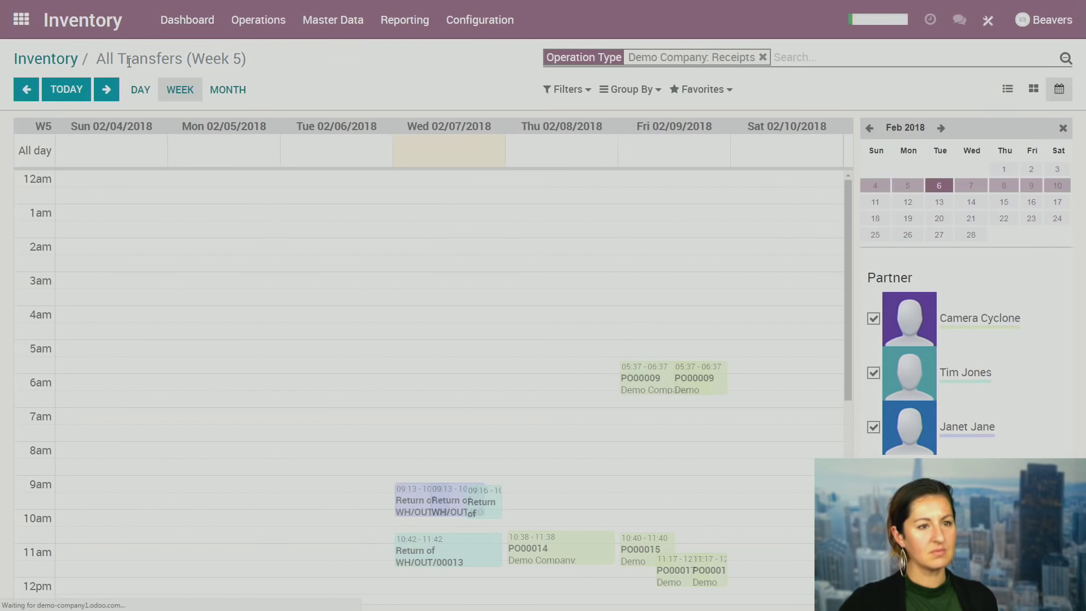
Reschedule the PO00014 receipt in the week calendar to Friday 02/09/2018 at 09:08, check its scheduled date and return to the calendar.
drag(551, 553, 664, 502)
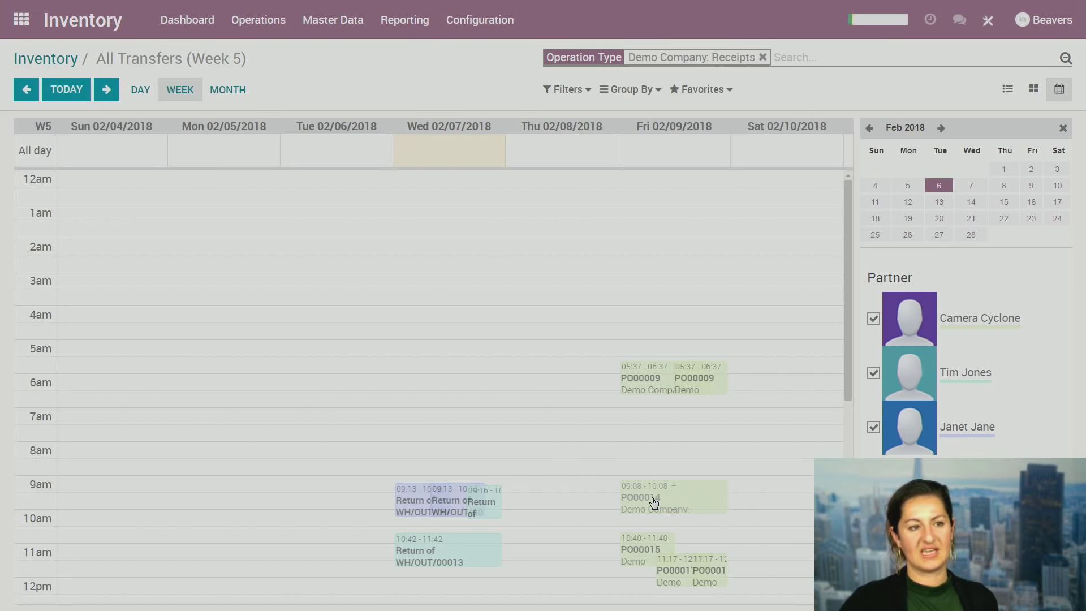
click(654, 502)
drag(654, 276, 793, 274)
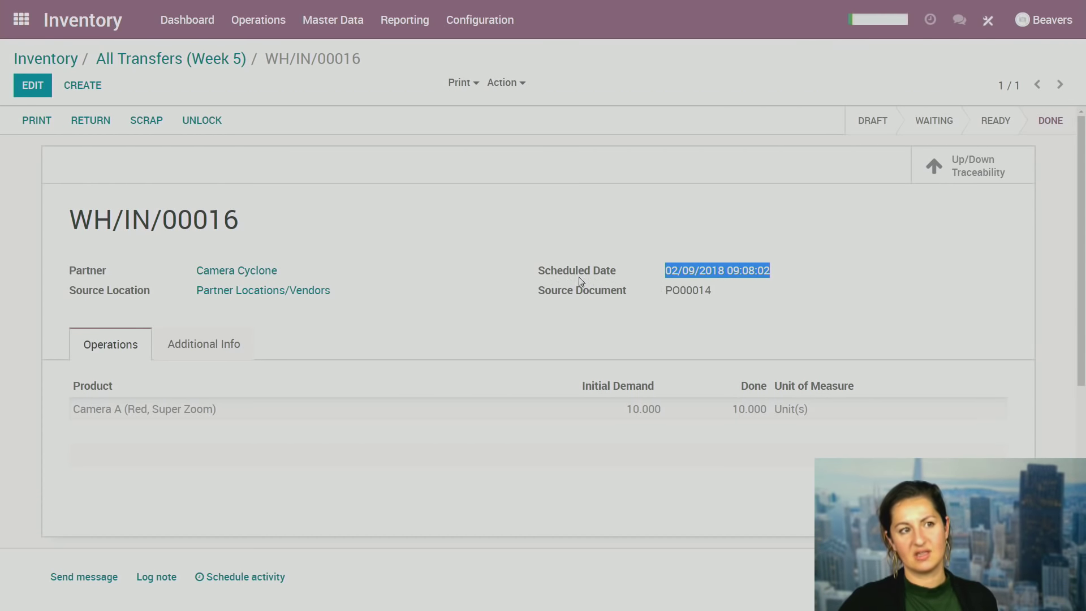
click(165, 61)
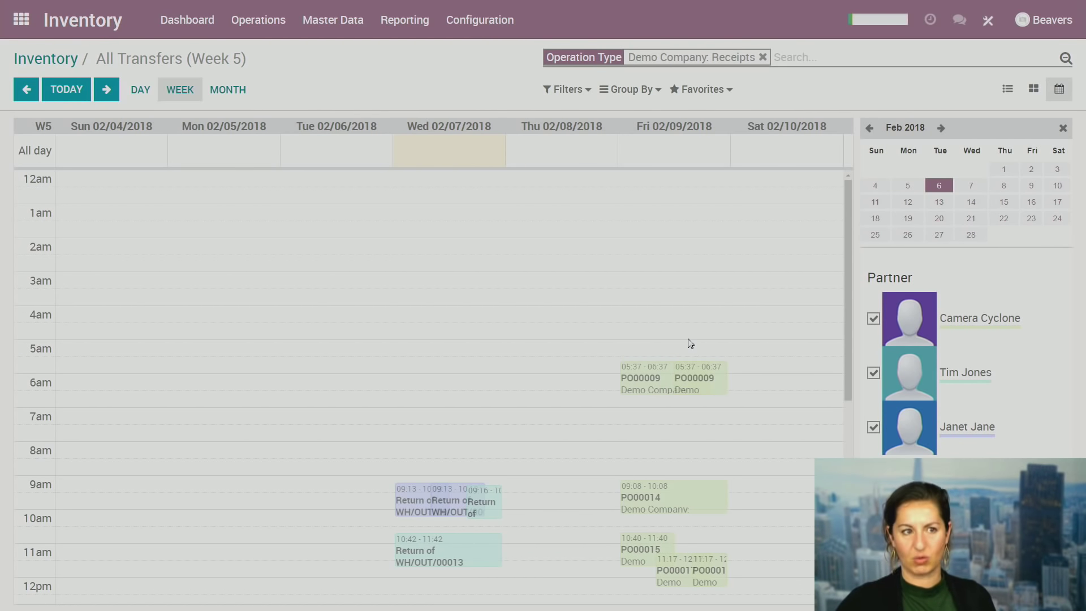
Leave the receipts calendar and switch to the Sales app's quotations list.
click(49, 61)
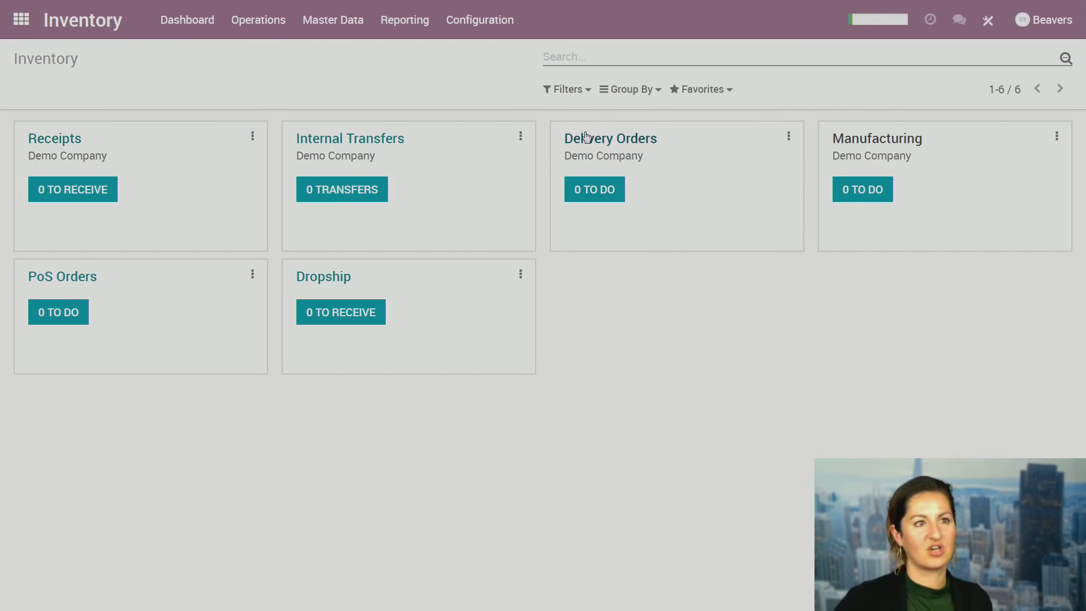
click(22, 22)
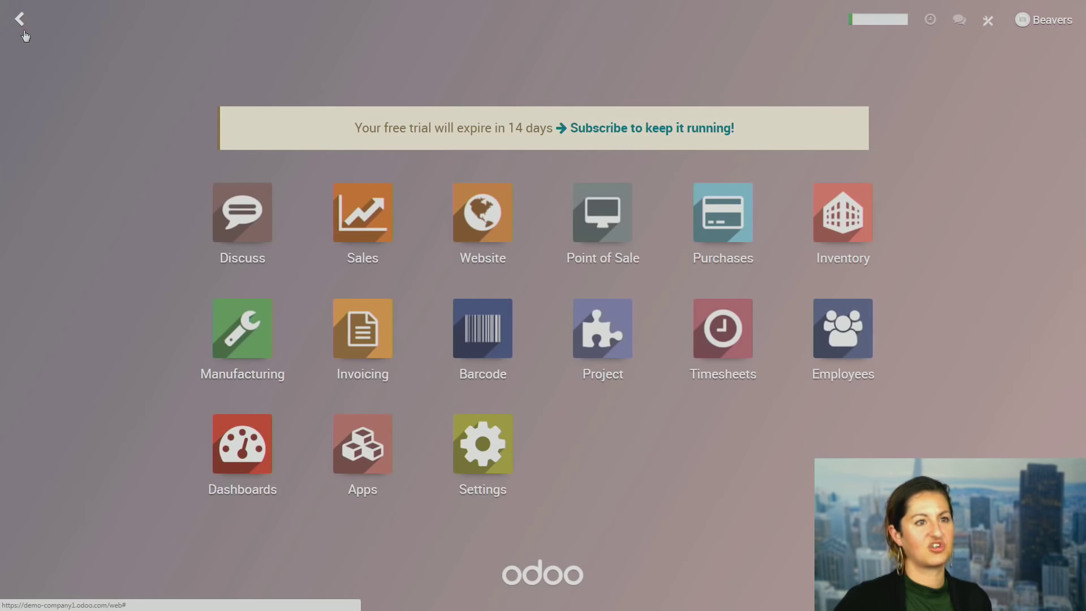
click(376, 228)
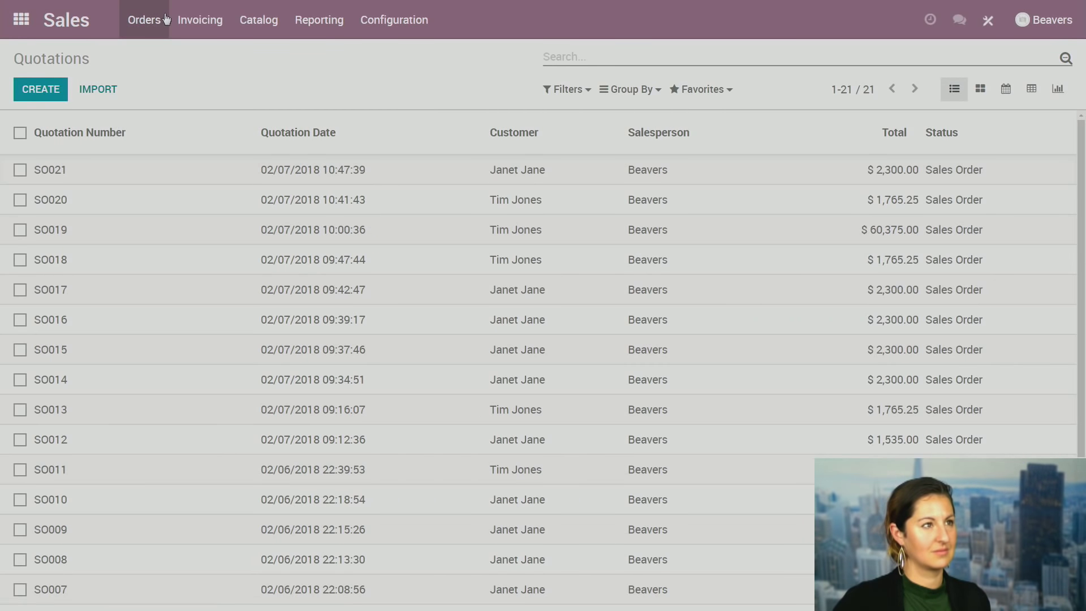
Open the Sales Orders list and start a new sales order for the existing customer.
drag(17, 64, 259, 72)
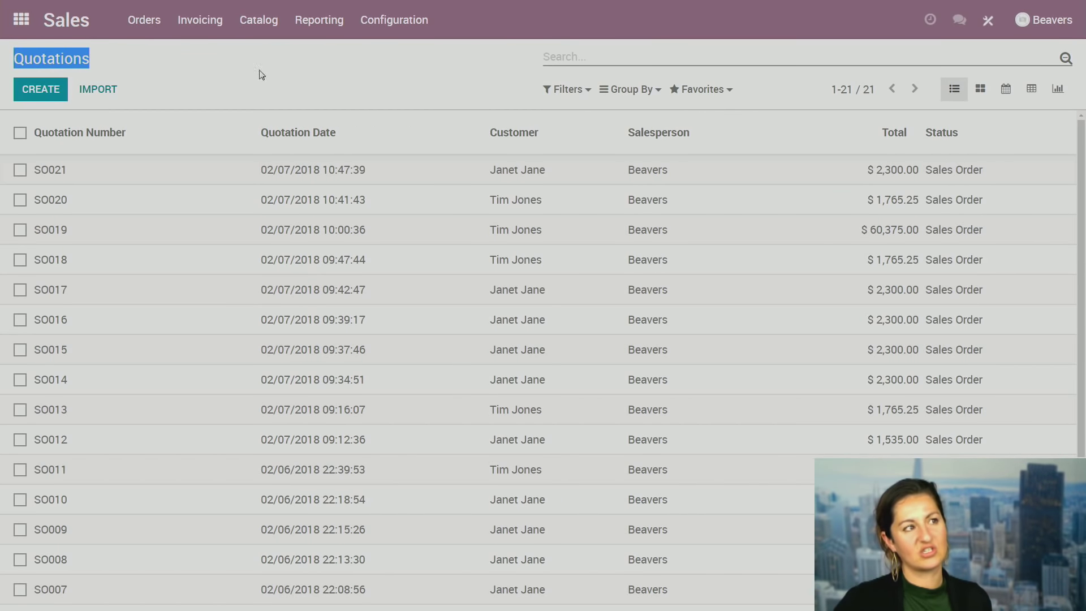
click(144, 20)
click(185, 83)
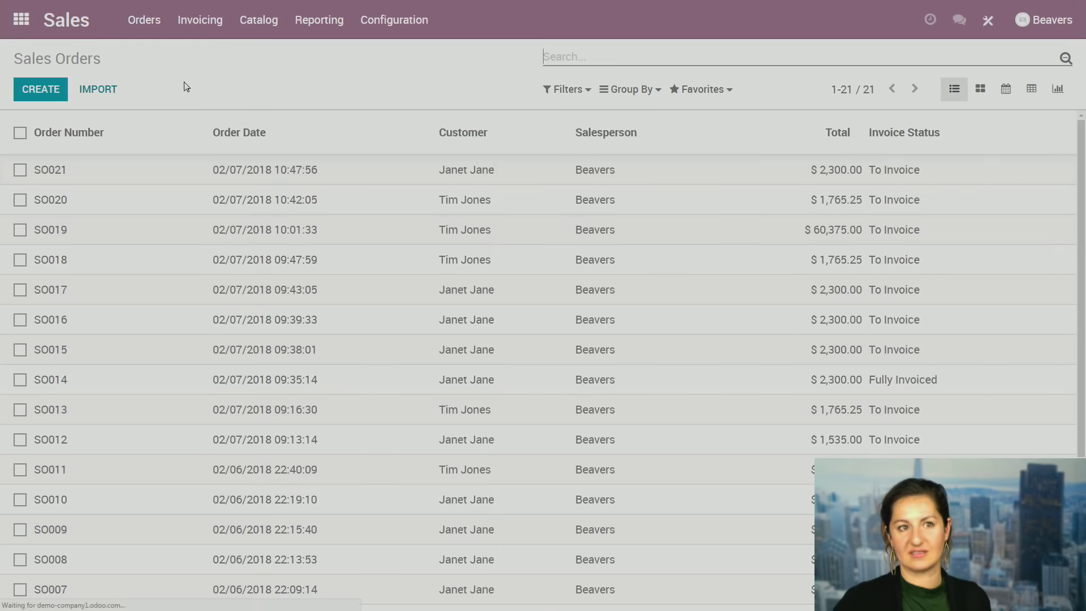
click(26, 100)
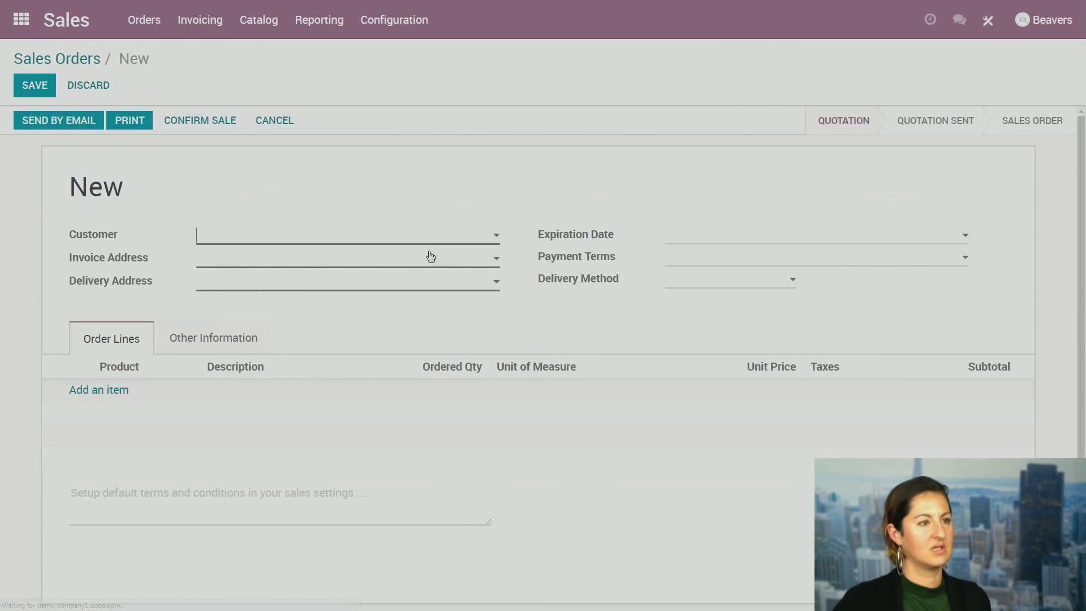
text(Janet)
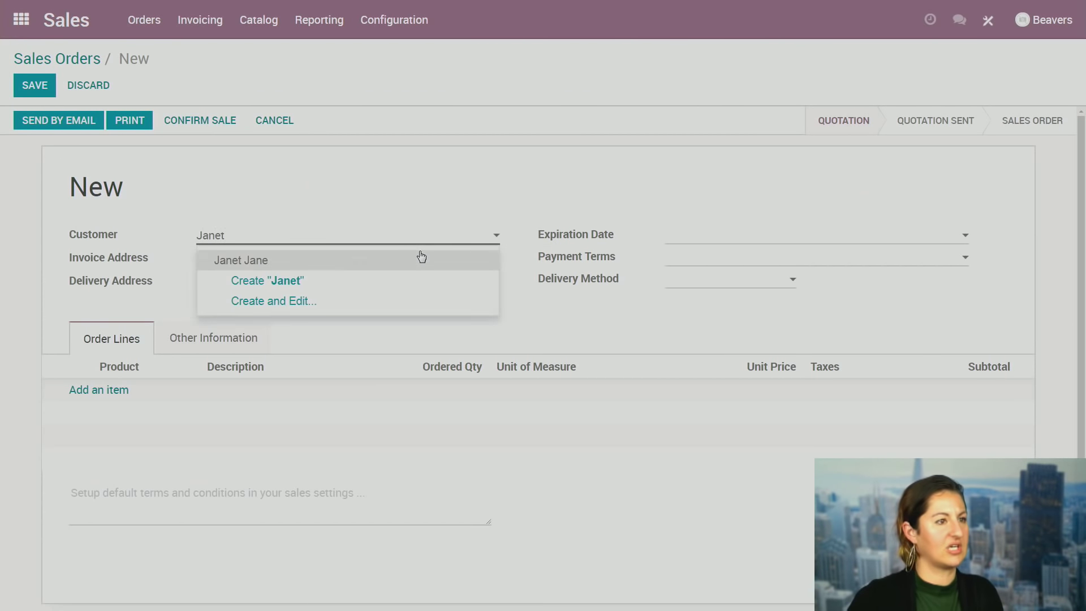
click(421, 257)
Set the order's expiration date to 02/15/2018, payment terms to Immediate Payment and delivery method to Free delivery charges.
click(711, 237)
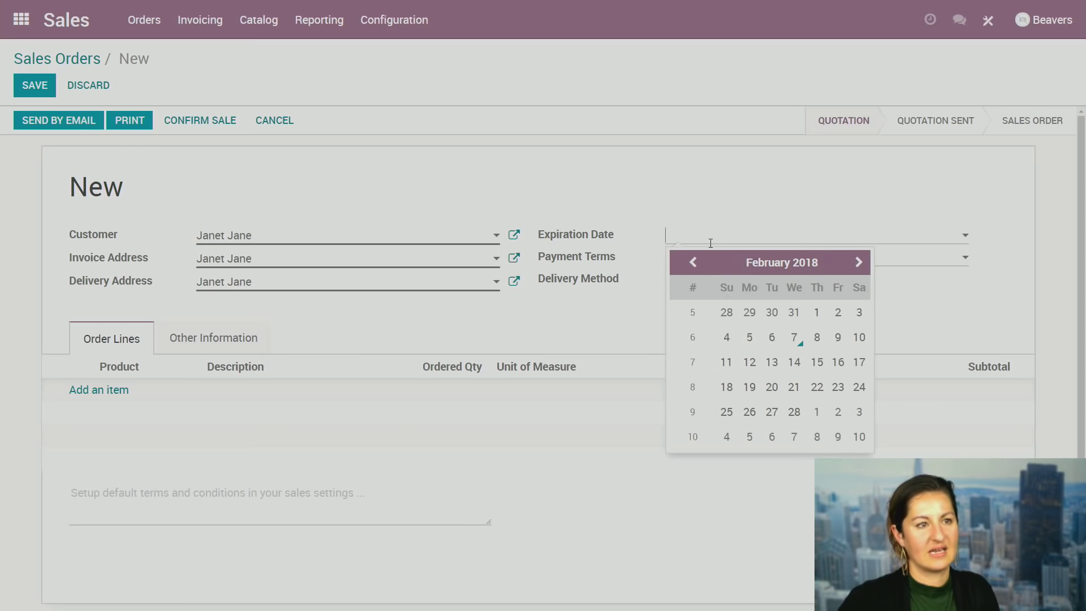
click(814, 367)
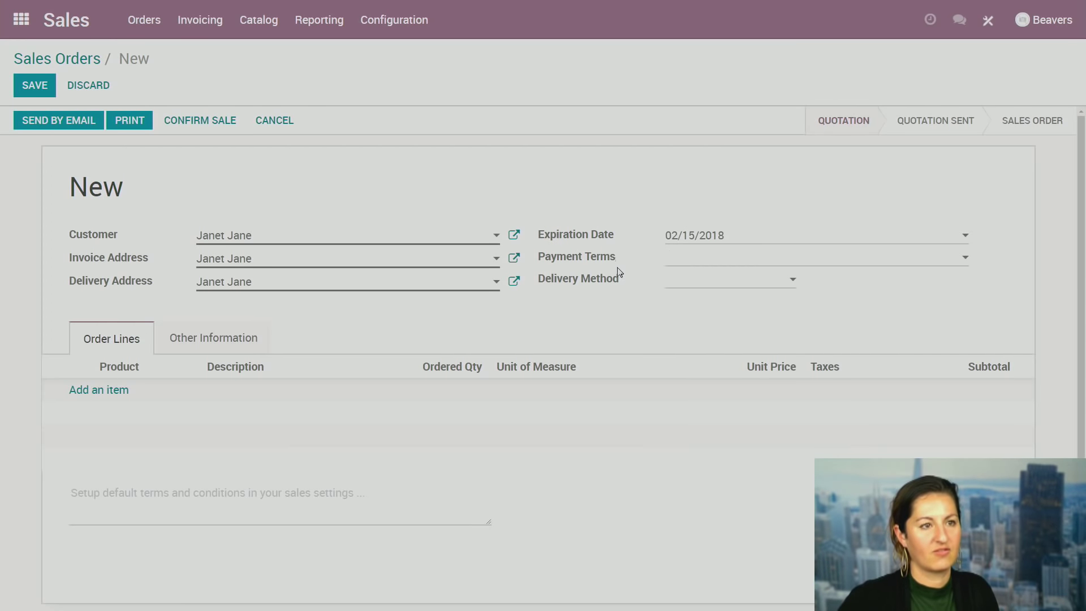
click(686, 269)
click(729, 282)
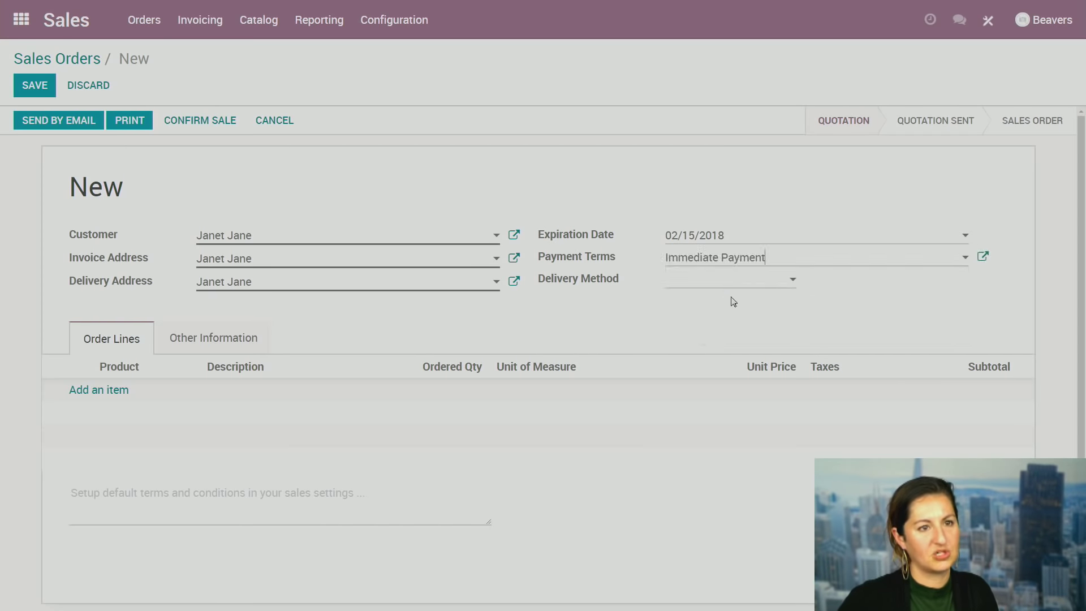
click(717, 289)
click(707, 304)
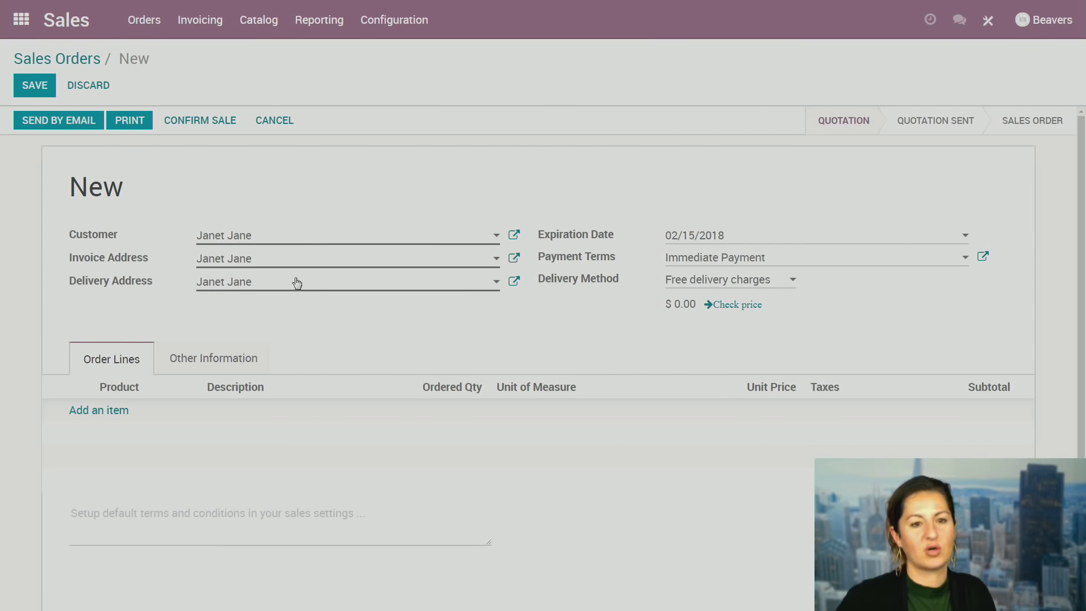
Add an order line for Camera A (Red, Small, Super Zoom) with the default quantity and price.
click(113, 416)
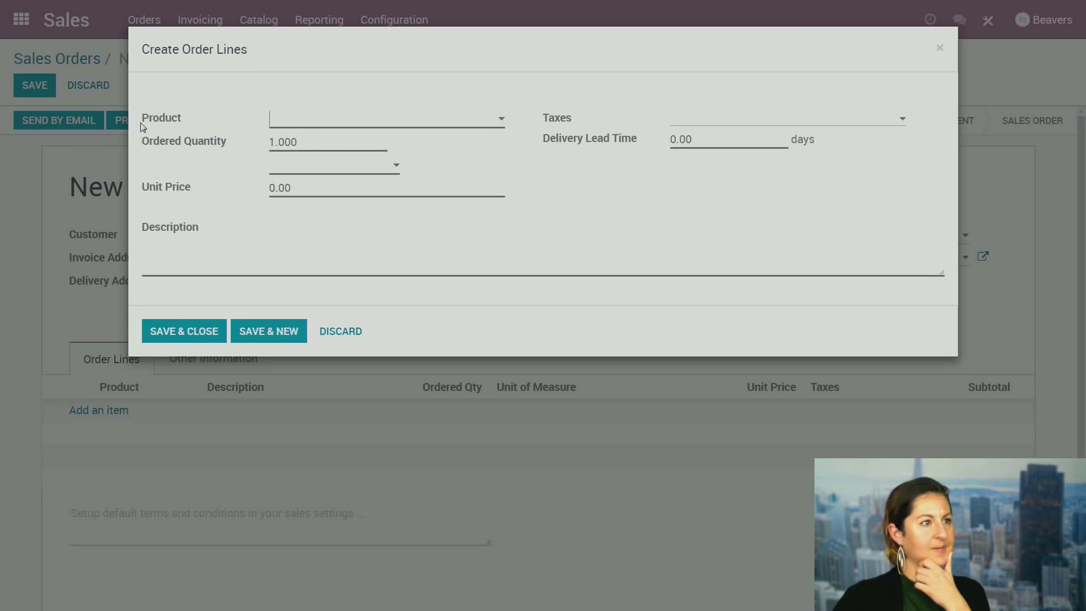
drag(140, 123, 193, 121)
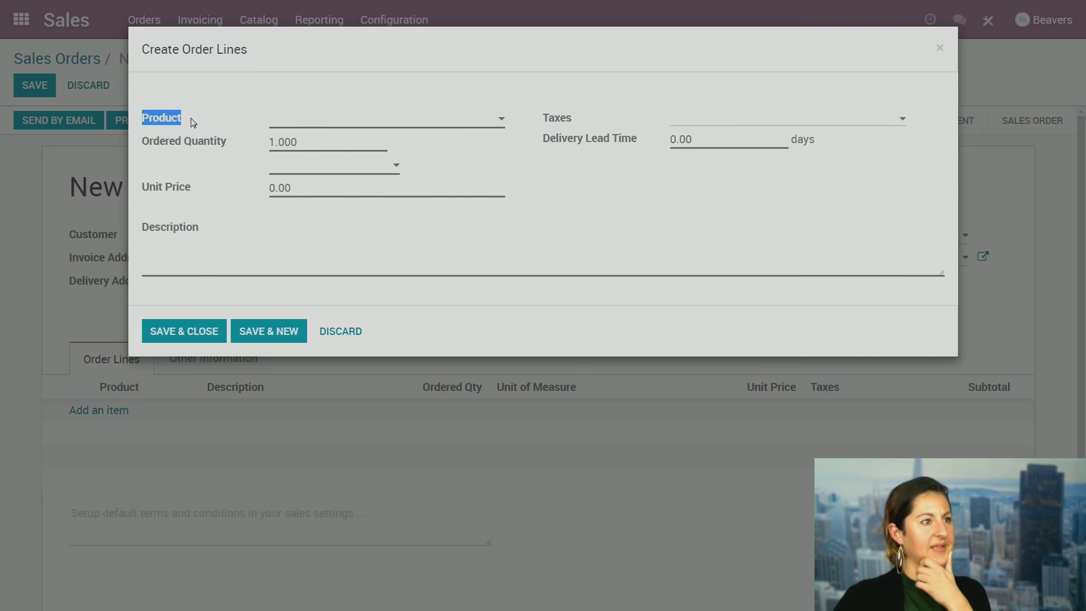
click(365, 120)
text(Camera)
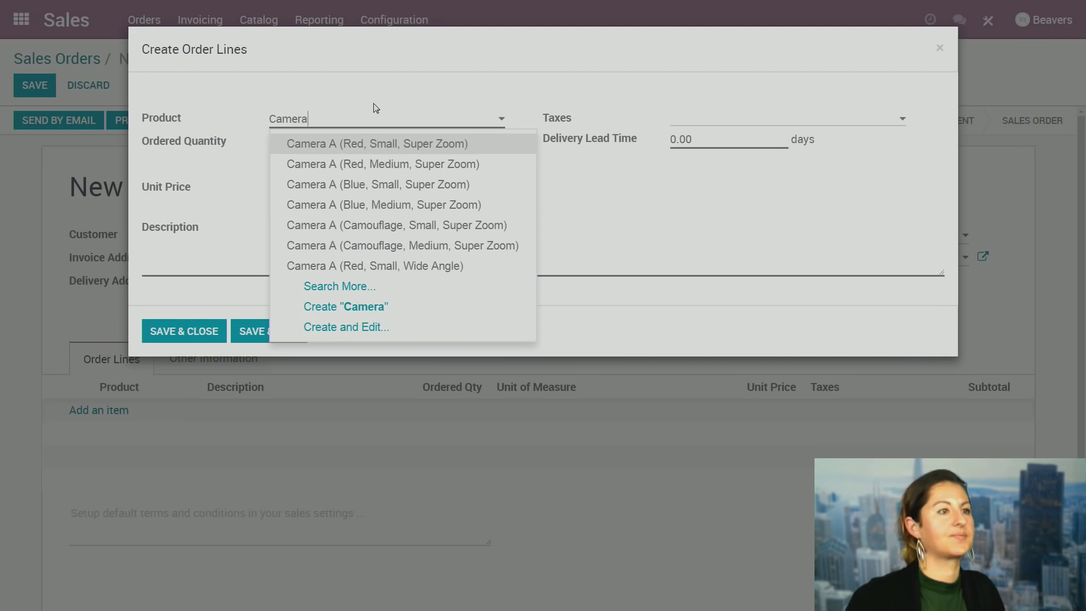
key(Return)
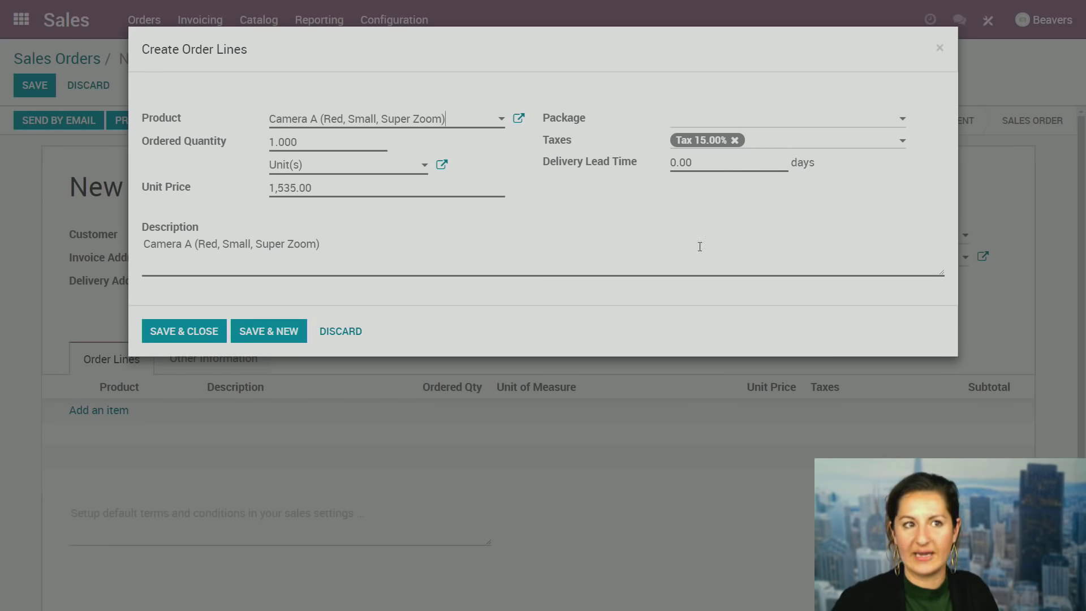
click(182, 332)
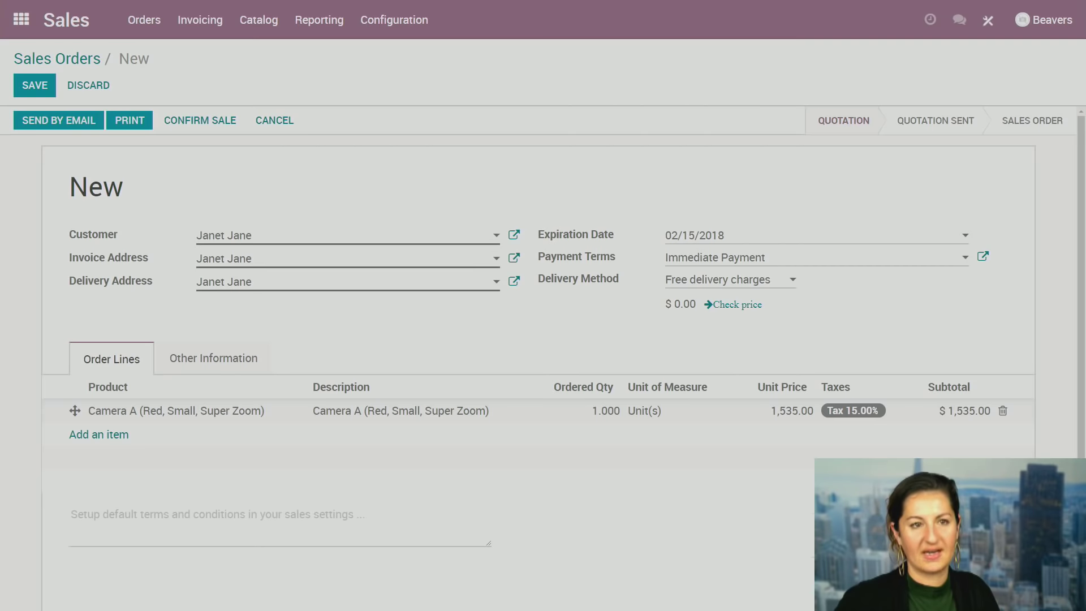
Save the sales order, confirm the sale and open its linked delivery.
click(48, 93)
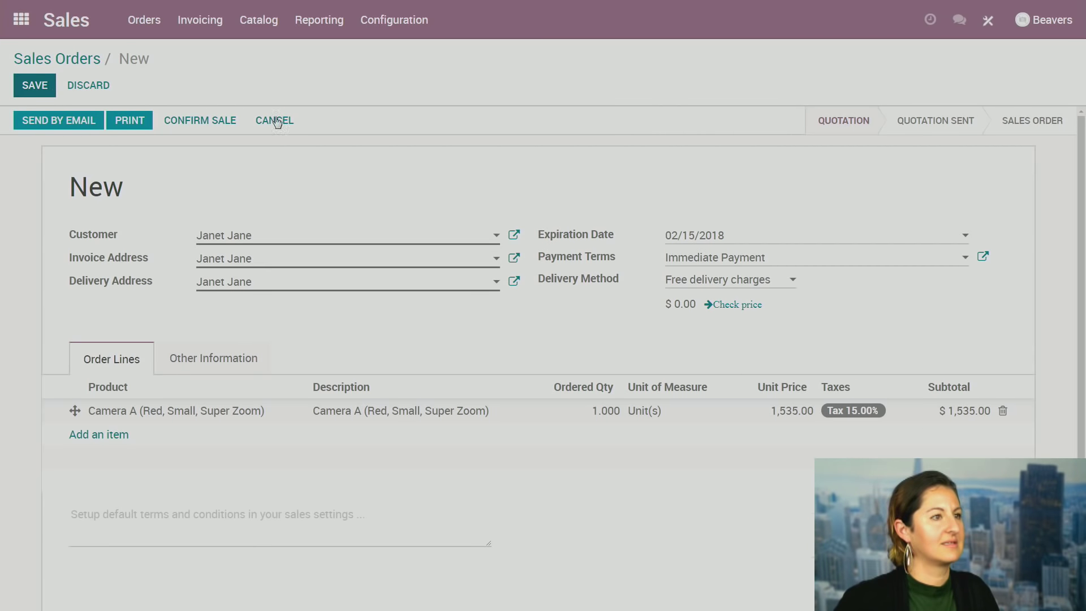
click(217, 125)
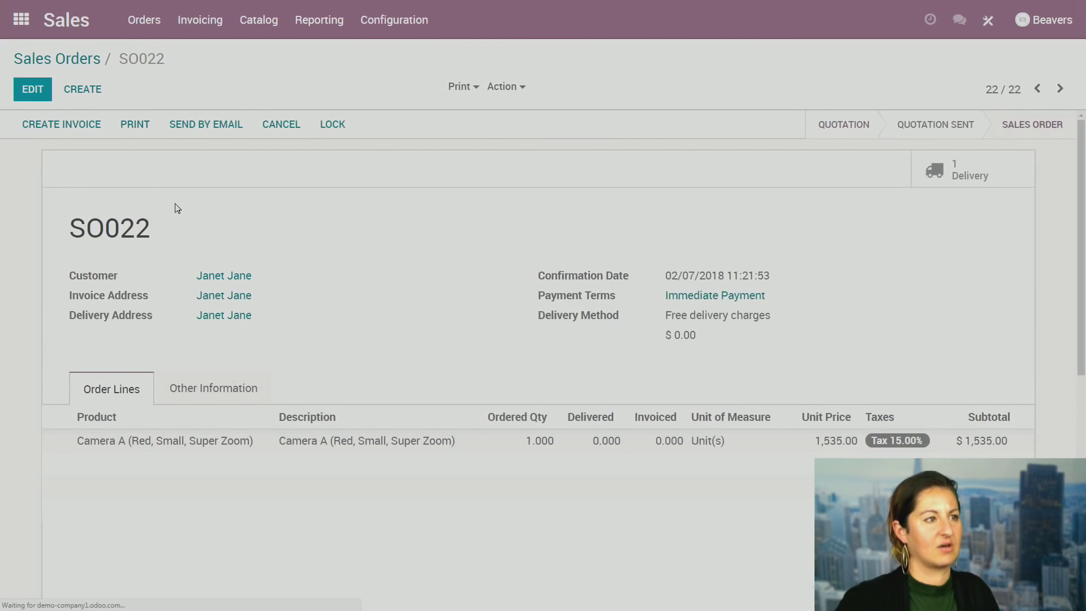
click(971, 175)
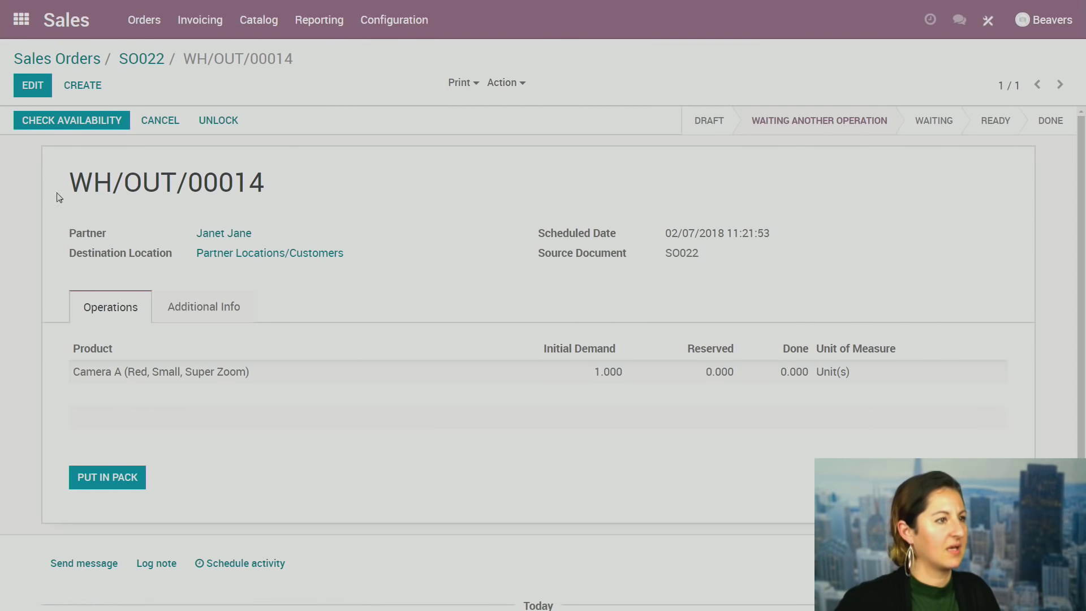
Review the delivery order's reference, source document and scheduled date.
drag(69, 189, 178, 182)
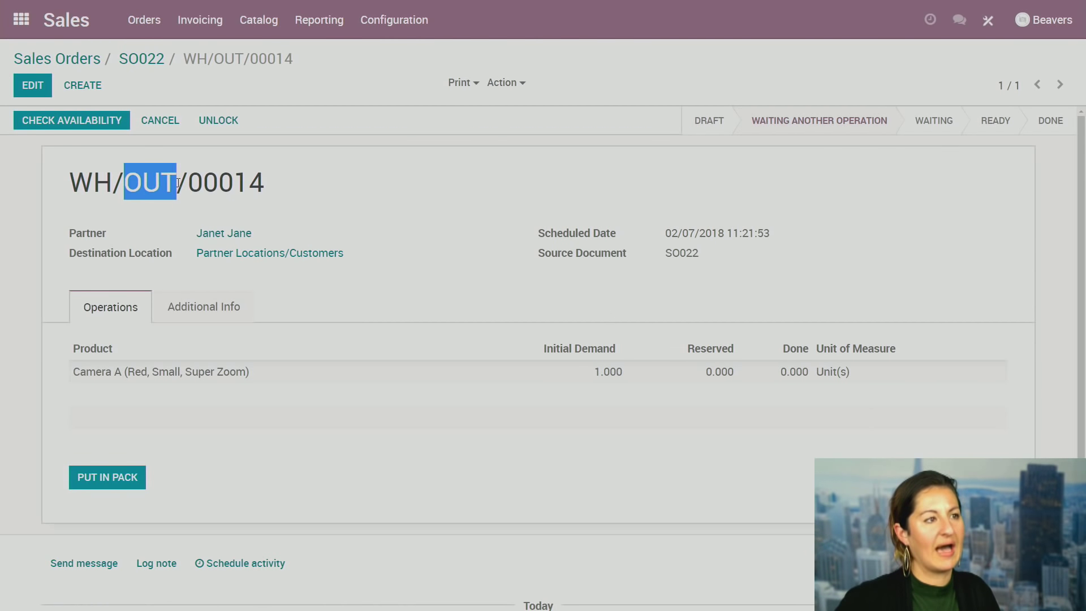
double_click(193, 182)
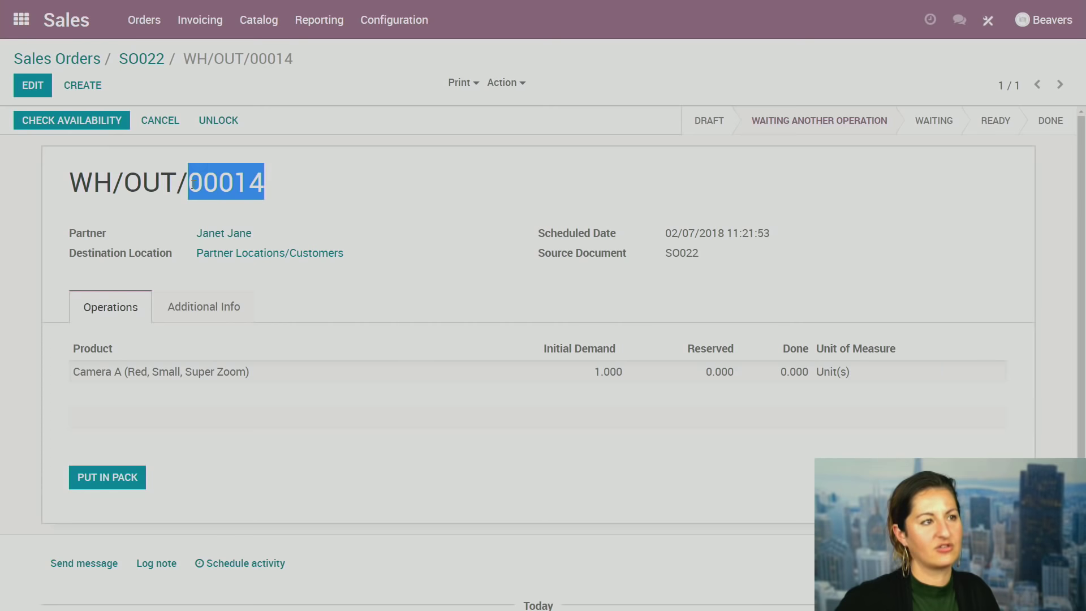
drag(547, 259, 707, 266)
click(681, 257)
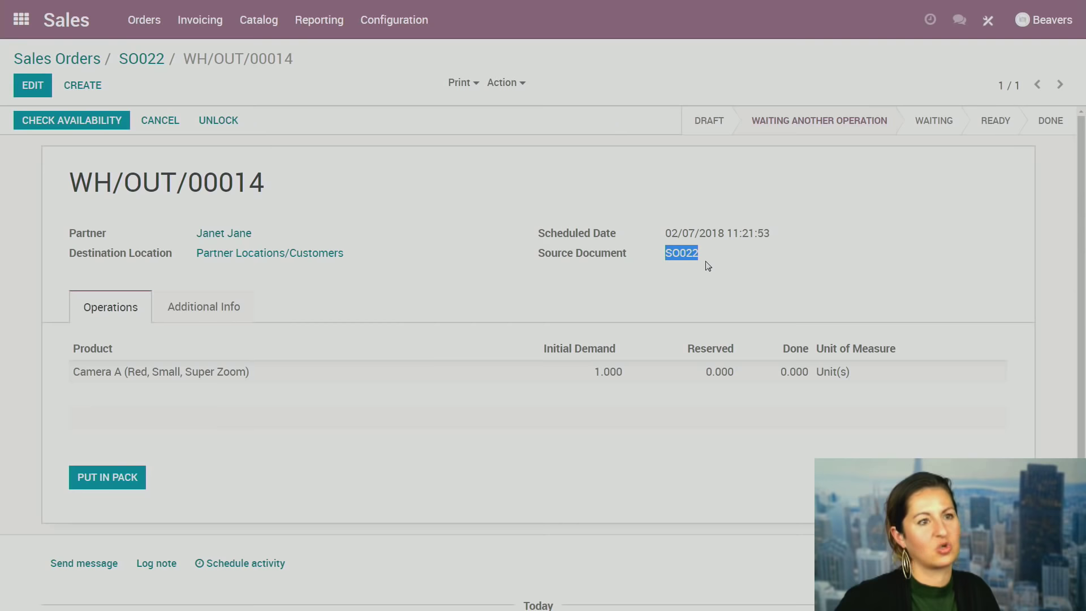
drag(554, 239, 681, 237)
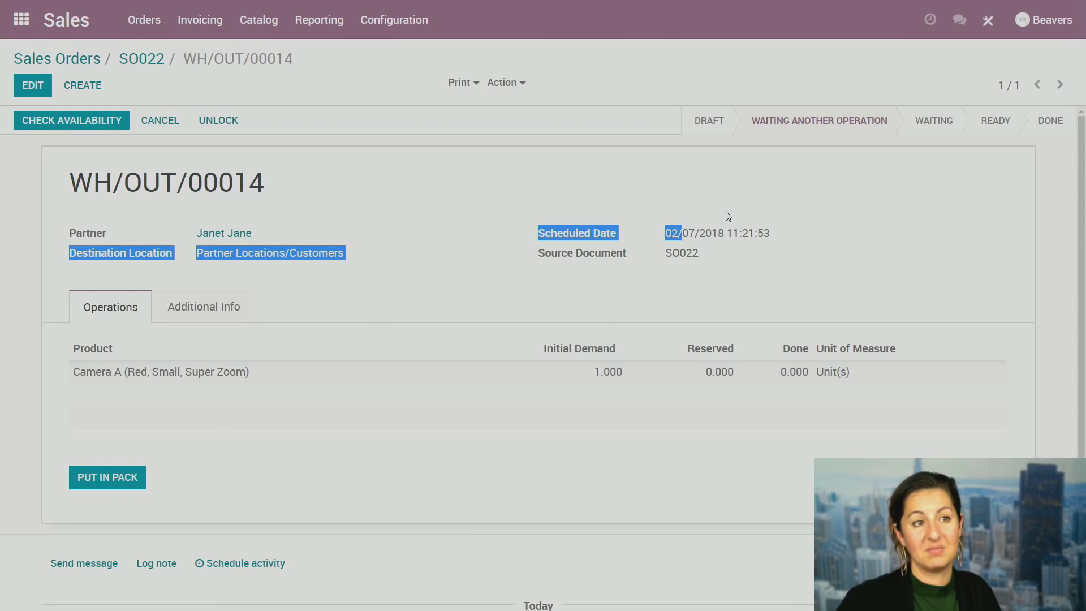
click(710, 239)
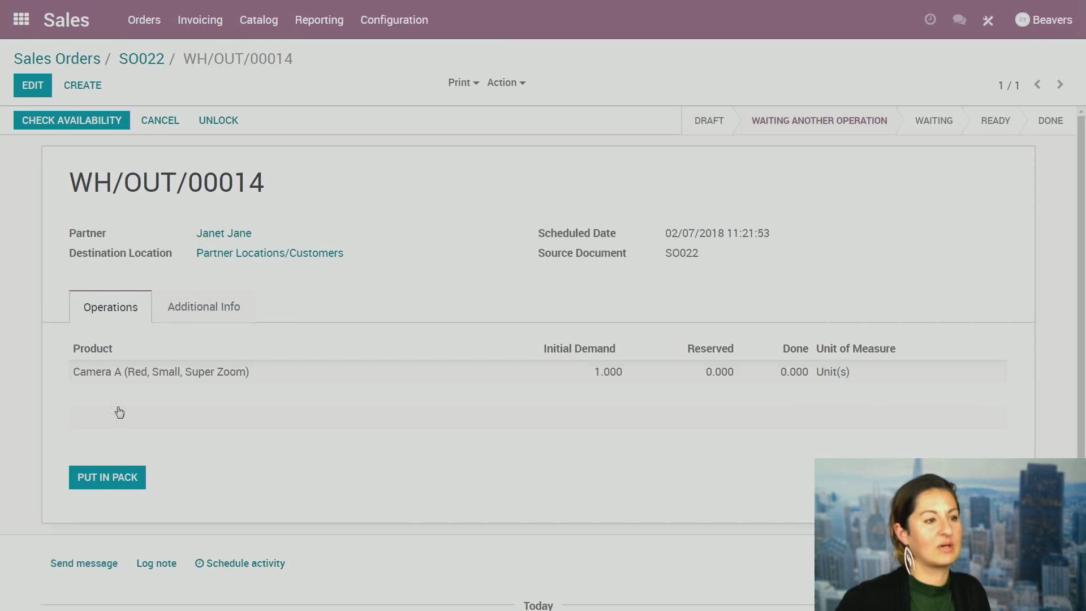
Try to put the delivery in a pack, set the done quantity of Camera A to 1 and save the delivery order.
click(106, 484)
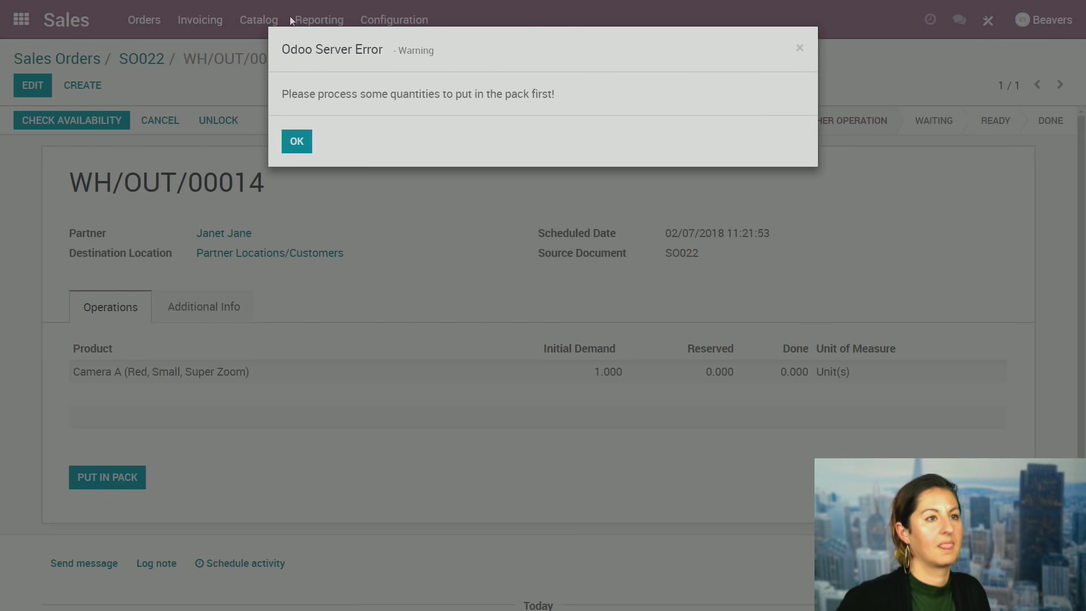
click(296, 140)
click(33, 85)
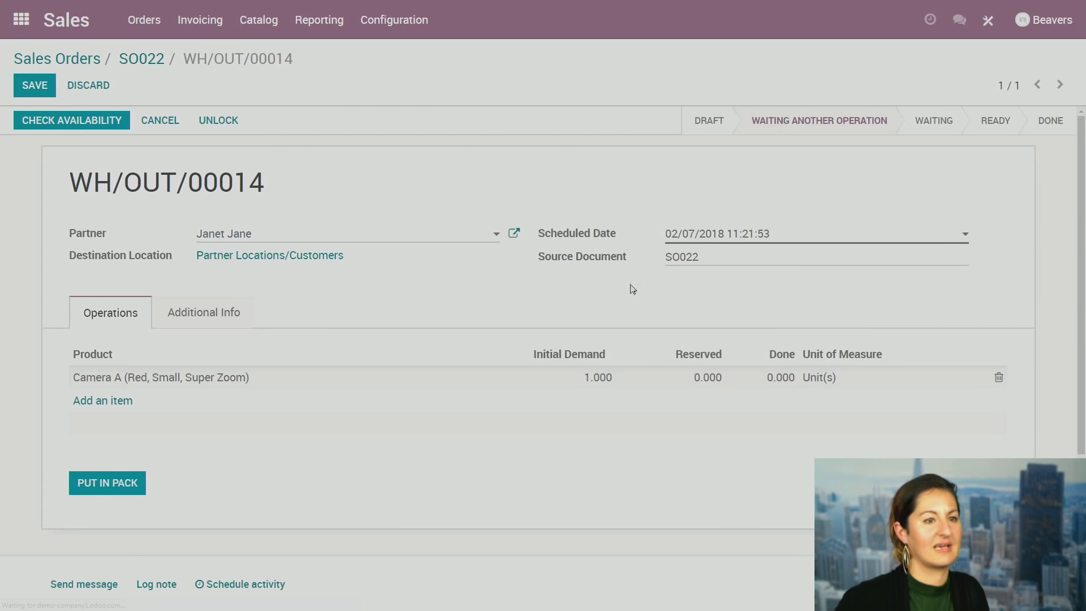
click(704, 377)
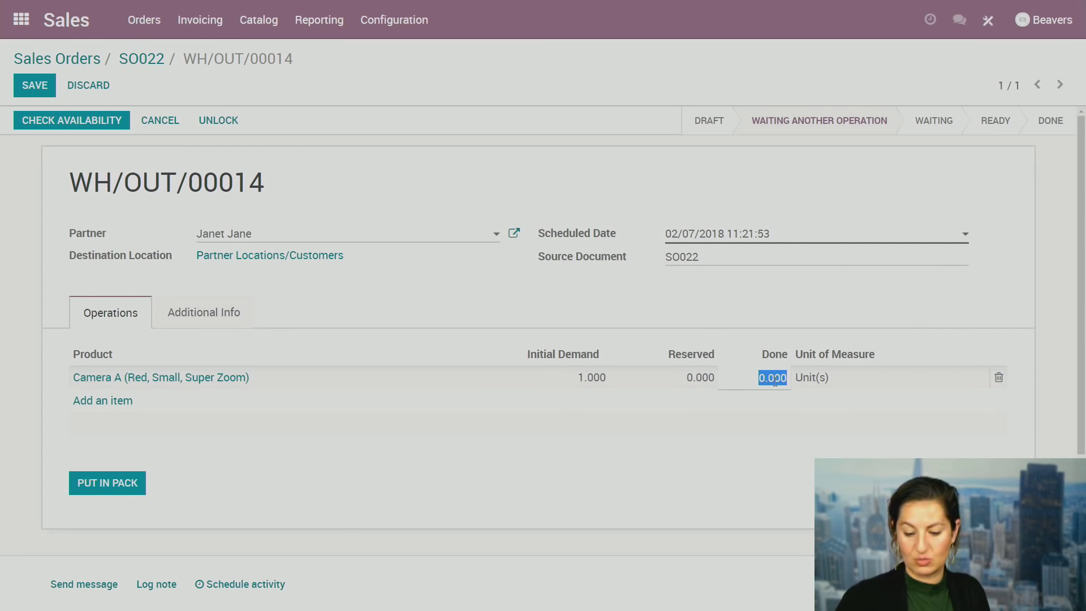
text(1)
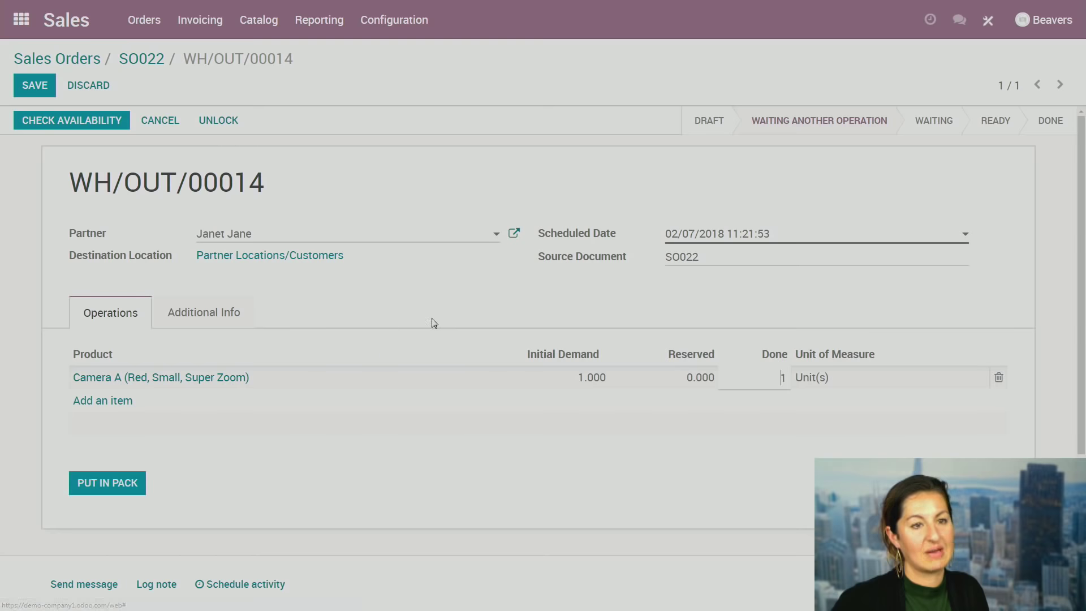
click(194, 182)
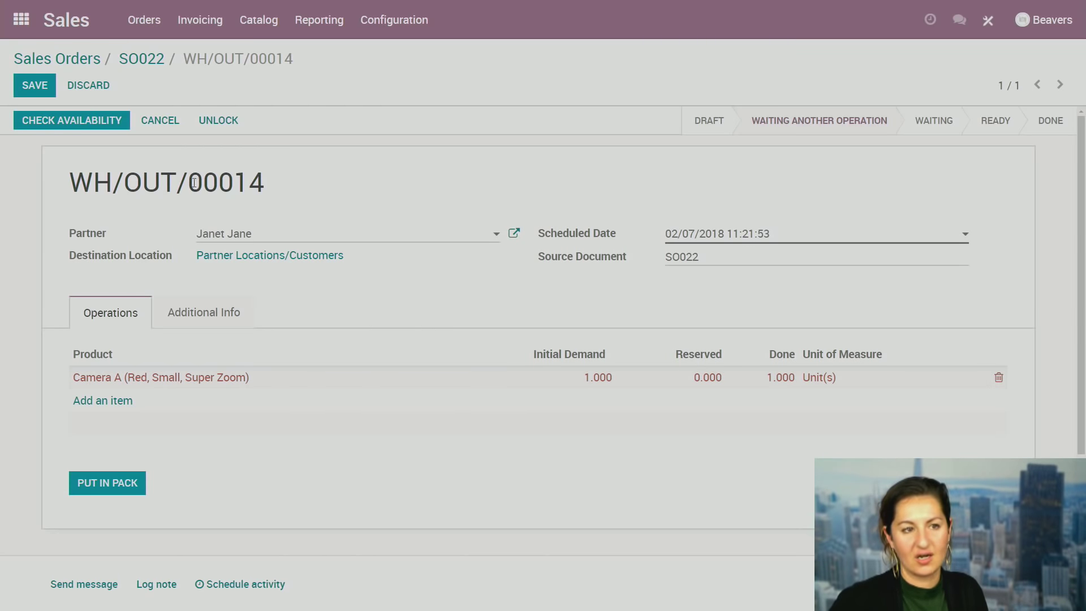
click(17, 121)
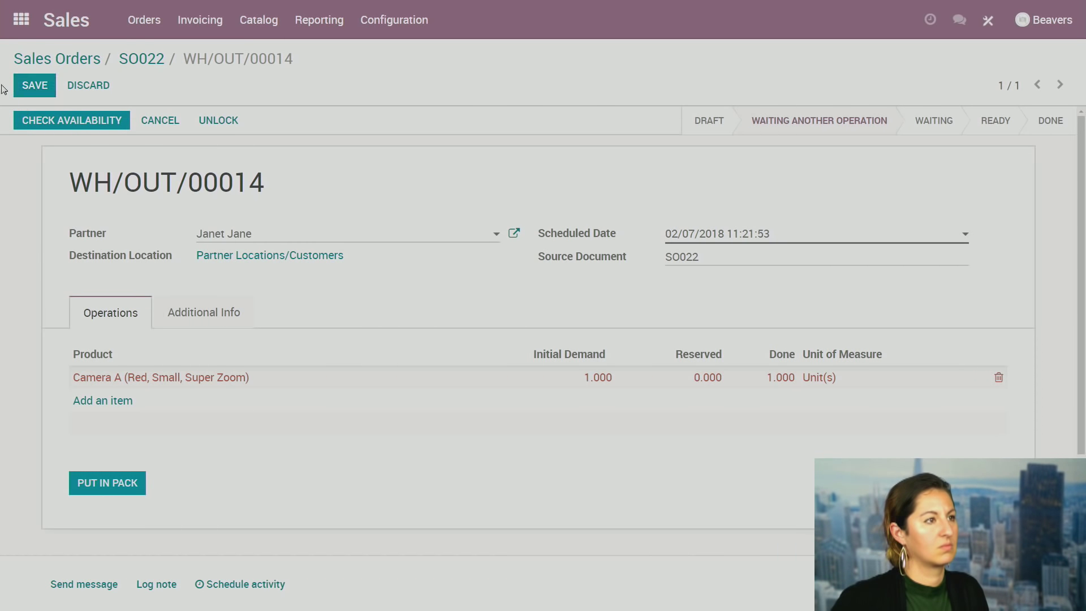
click(46, 92)
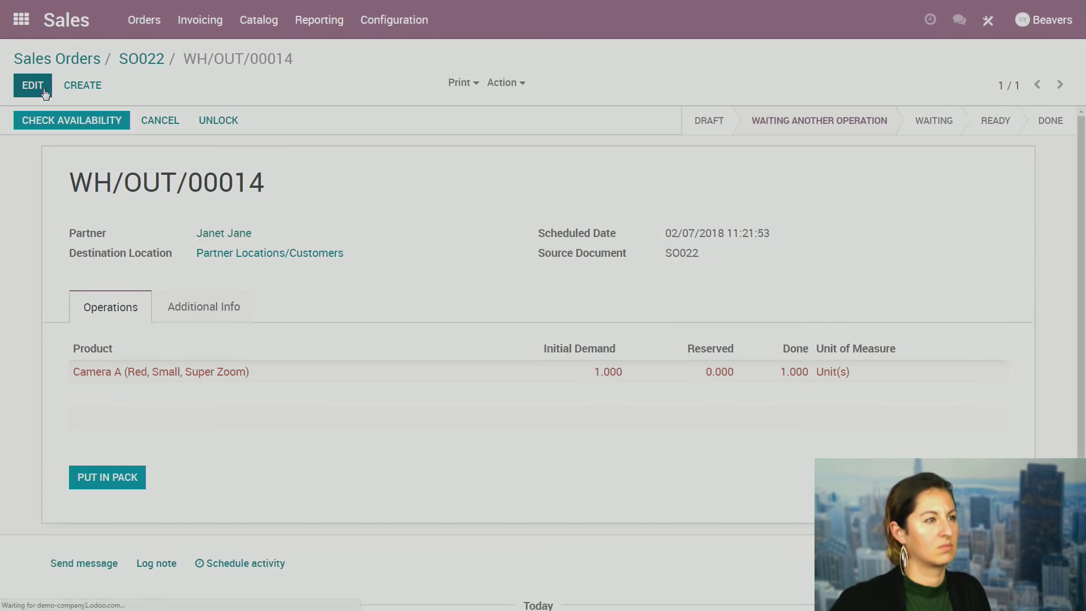
Inspect the Camera A stock move and its product form, and return to the WH/OUT/00014 delivery.
click(217, 381)
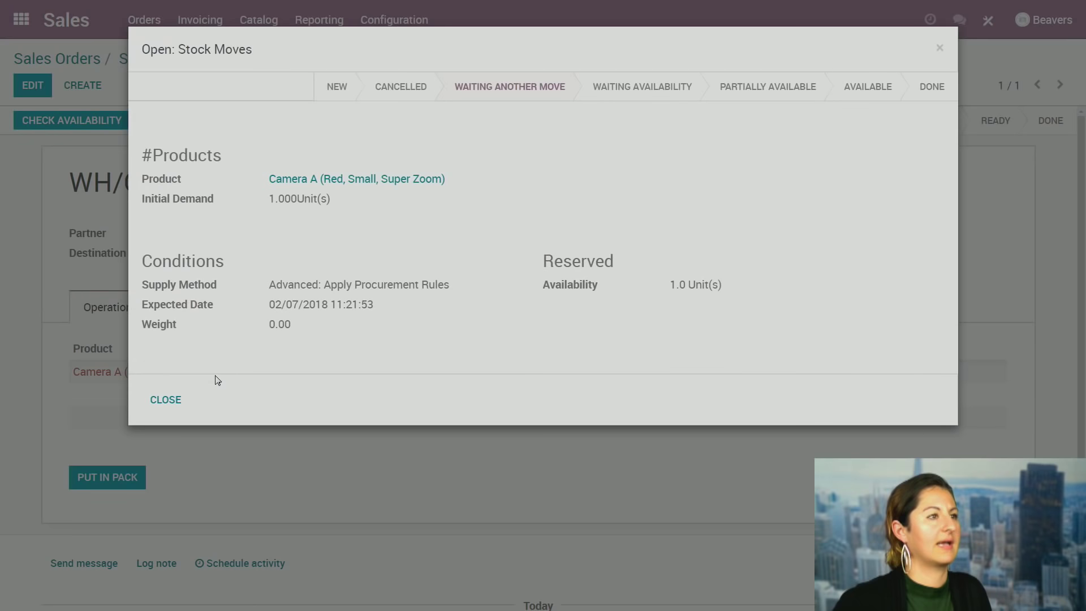
click(354, 180)
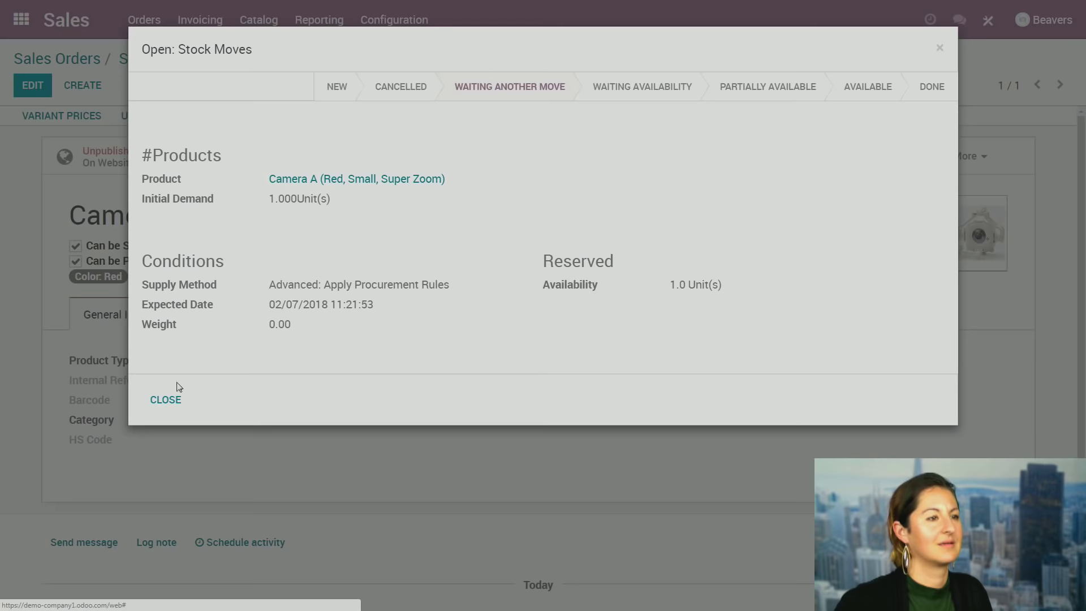
click(177, 403)
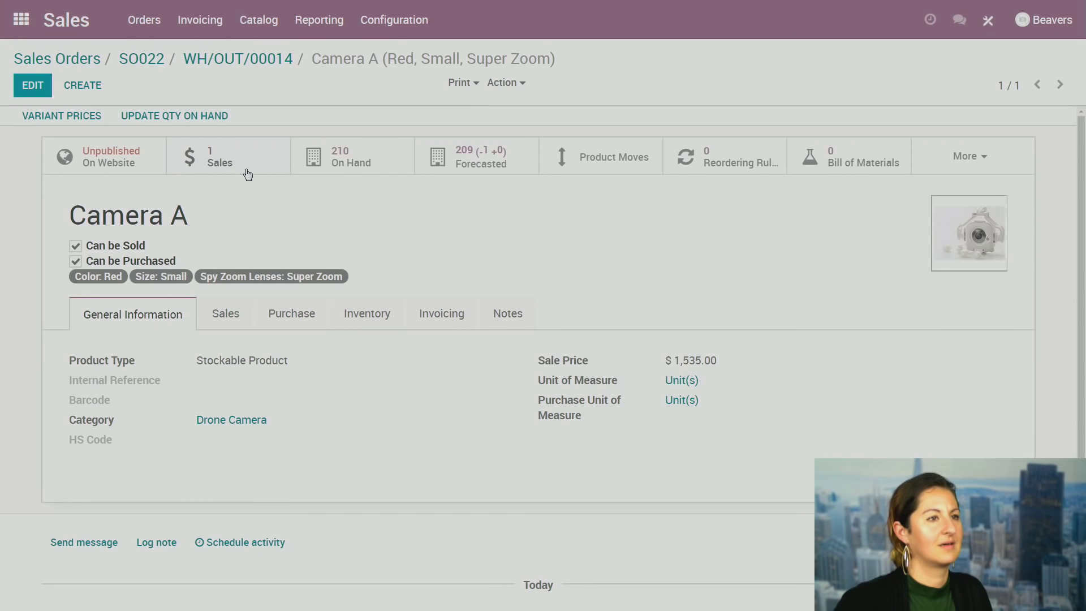
click(219, 58)
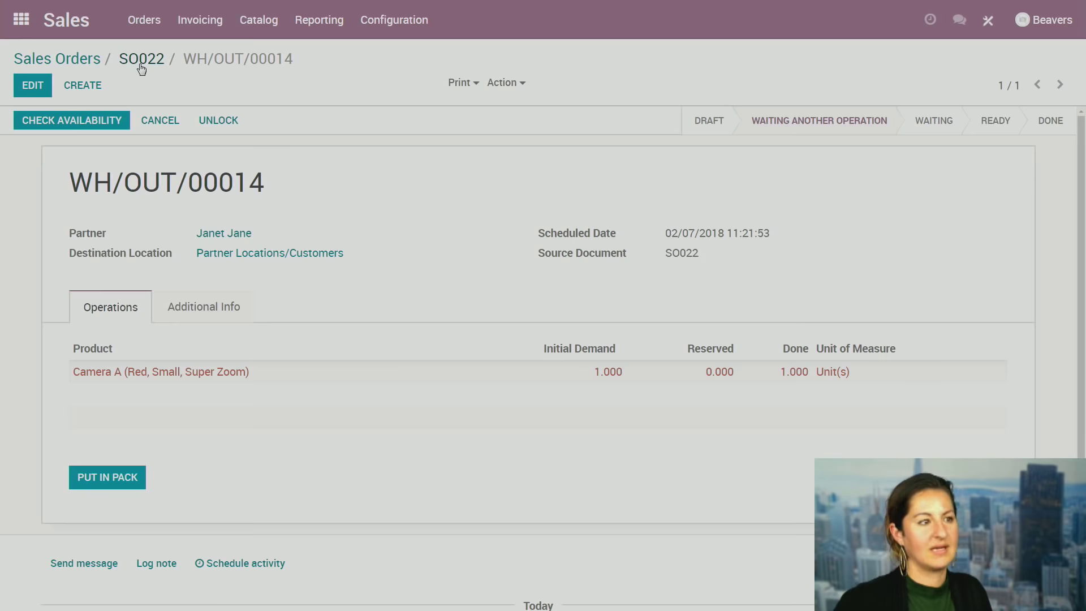
Reopen the delivery order for editing and remove the stray blank operation line below Camera A.
click(32, 85)
click(705, 379)
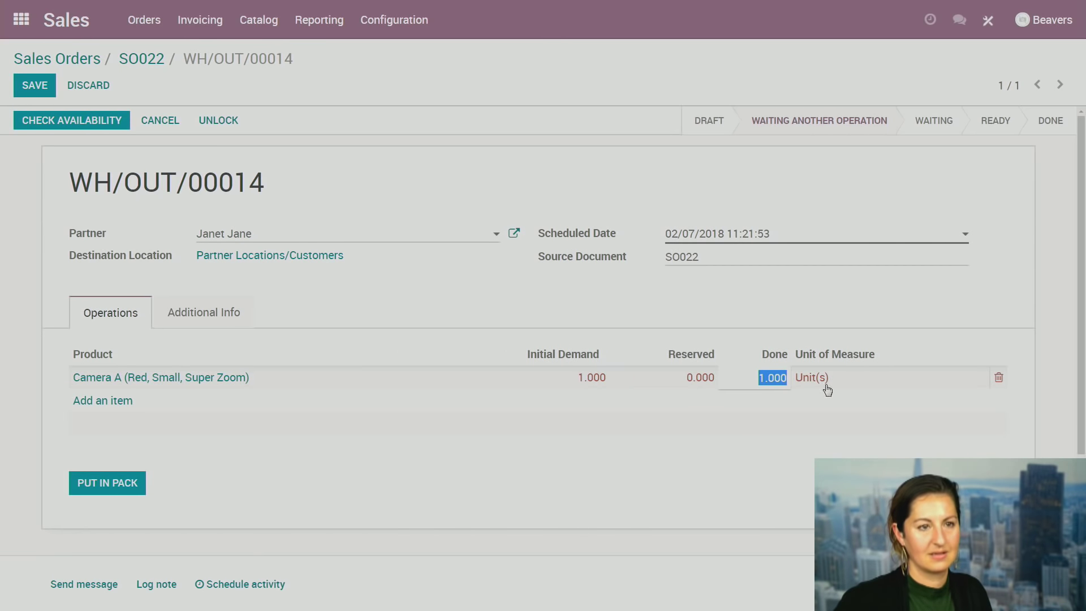
click(661, 401)
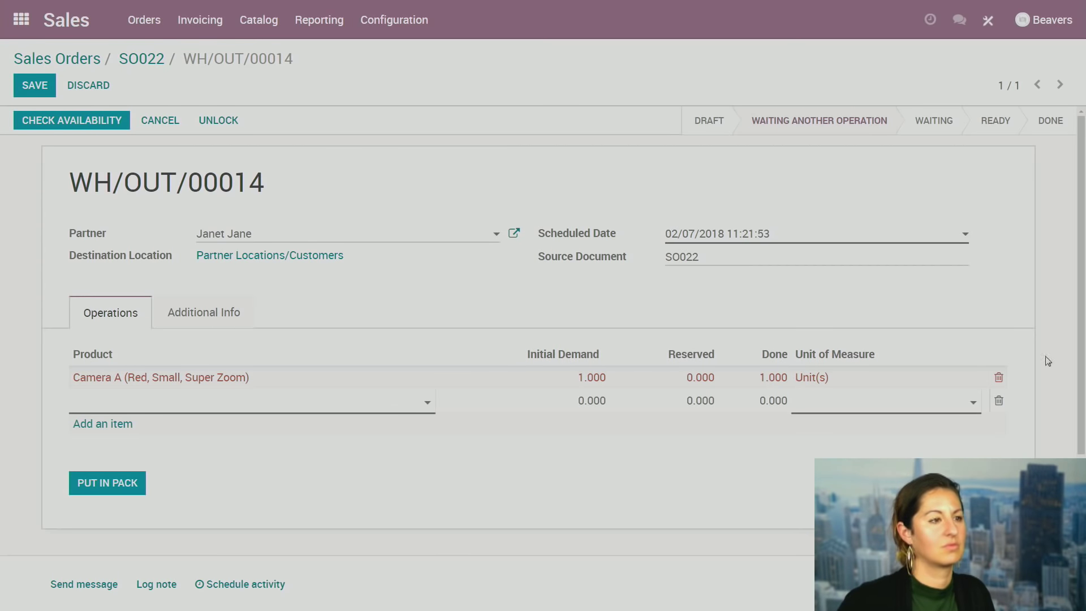
click(999, 401)
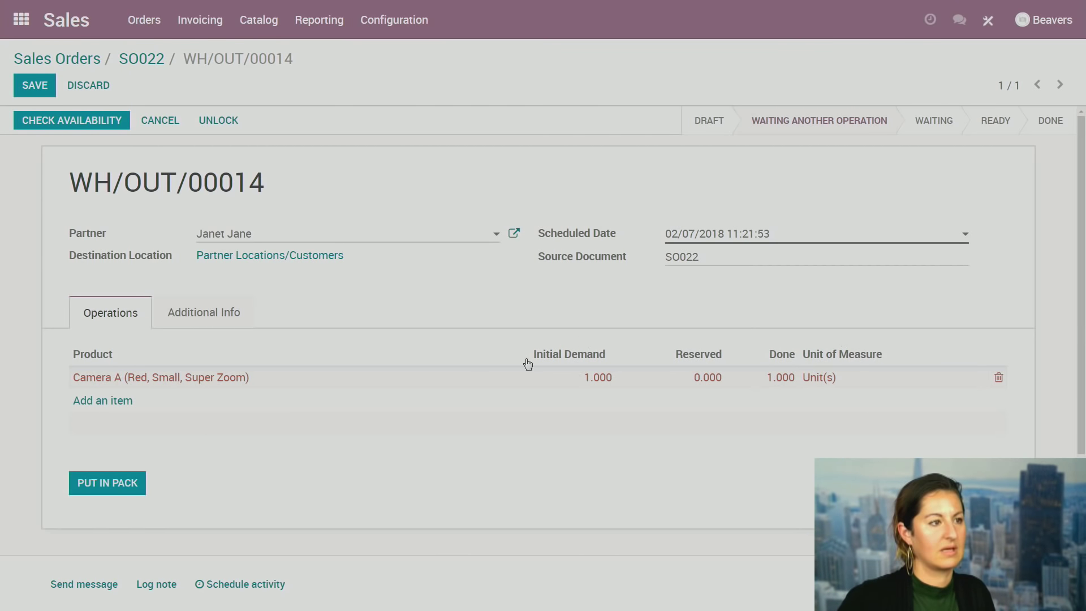
Save the delivery order and open the product form of Camera A from its stock move.
click(34, 85)
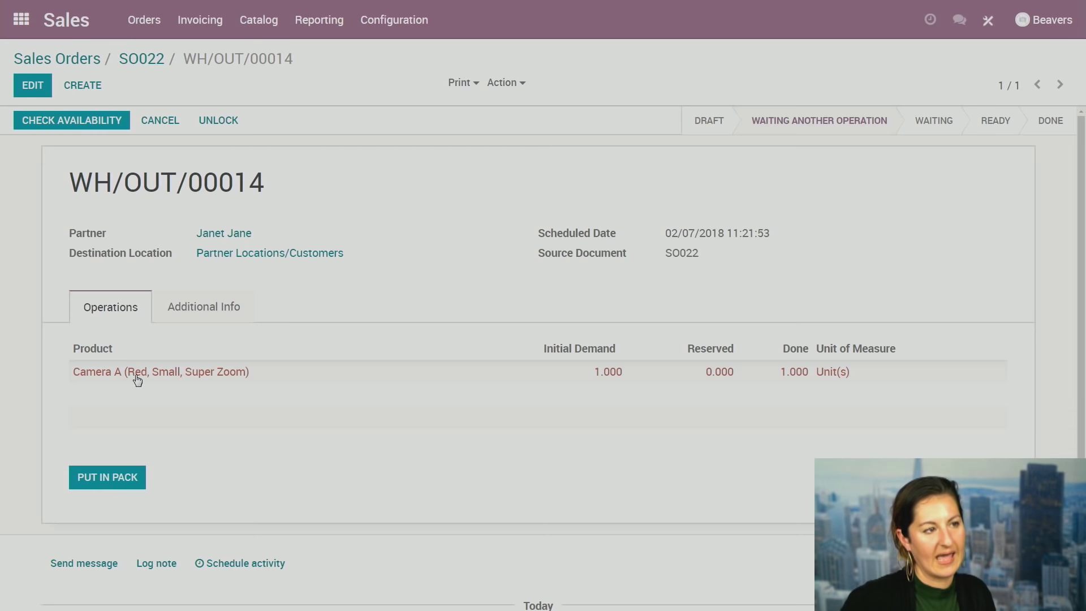
click(200, 377)
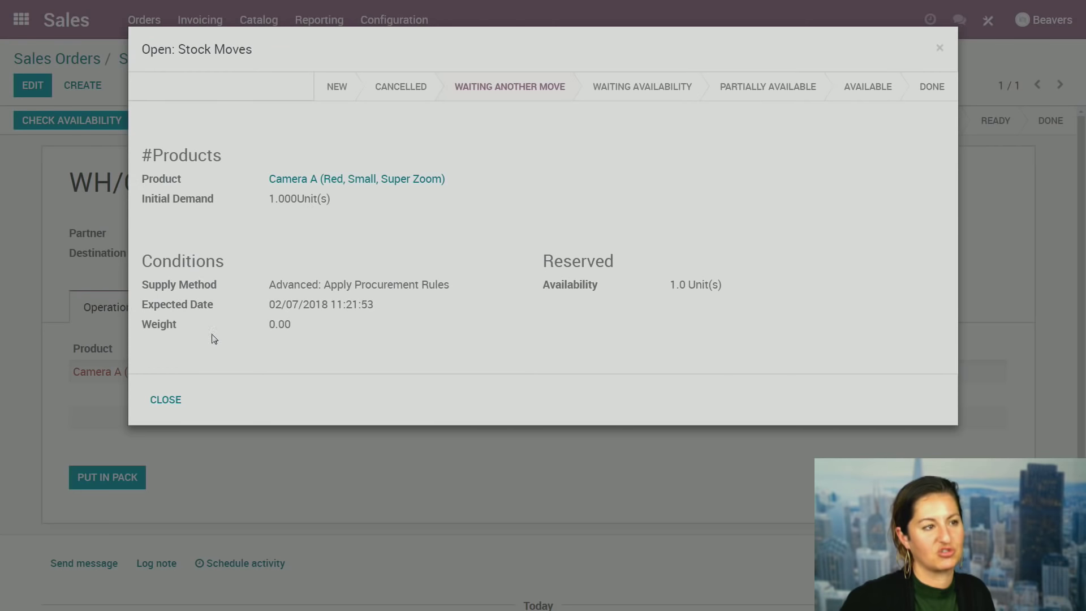
click(350, 180)
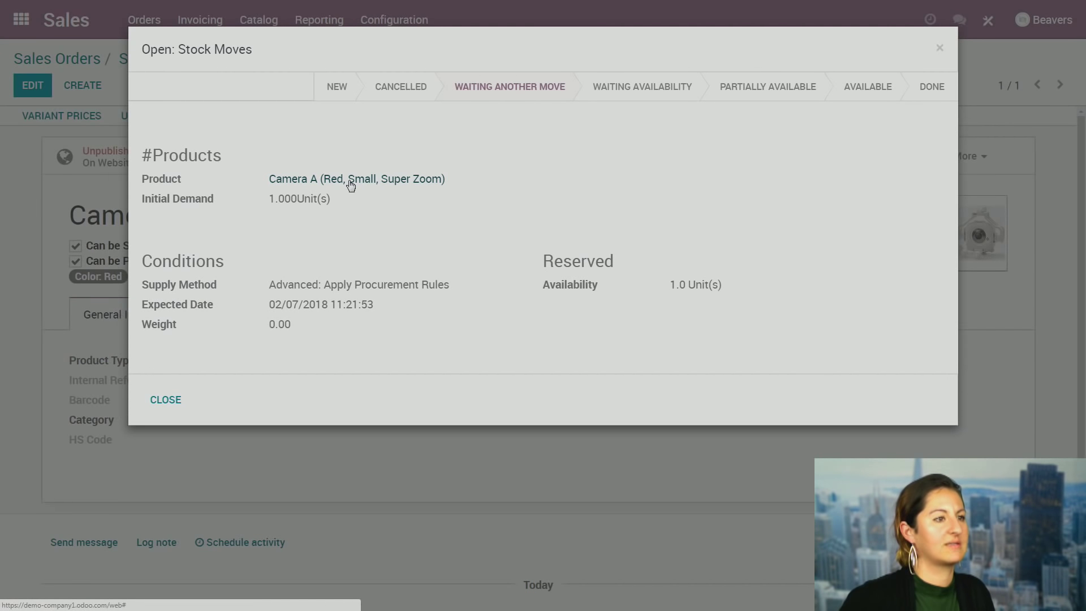
click(164, 399)
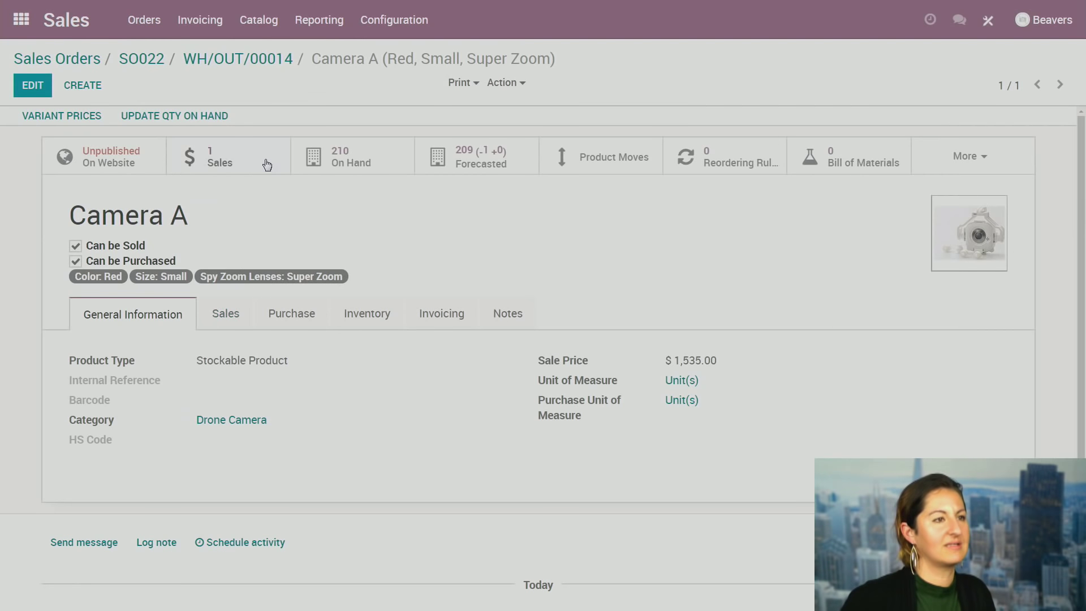
Check Camera A's on-hand and forecasted stock, and reopen the delivery from its sales order.
click(363, 169)
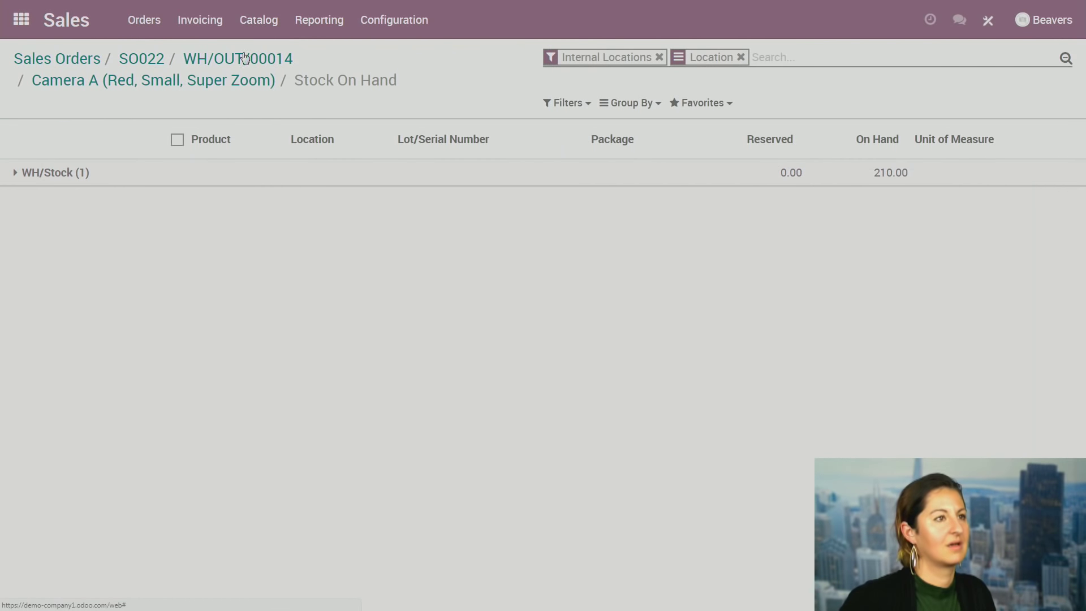
click(195, 85)
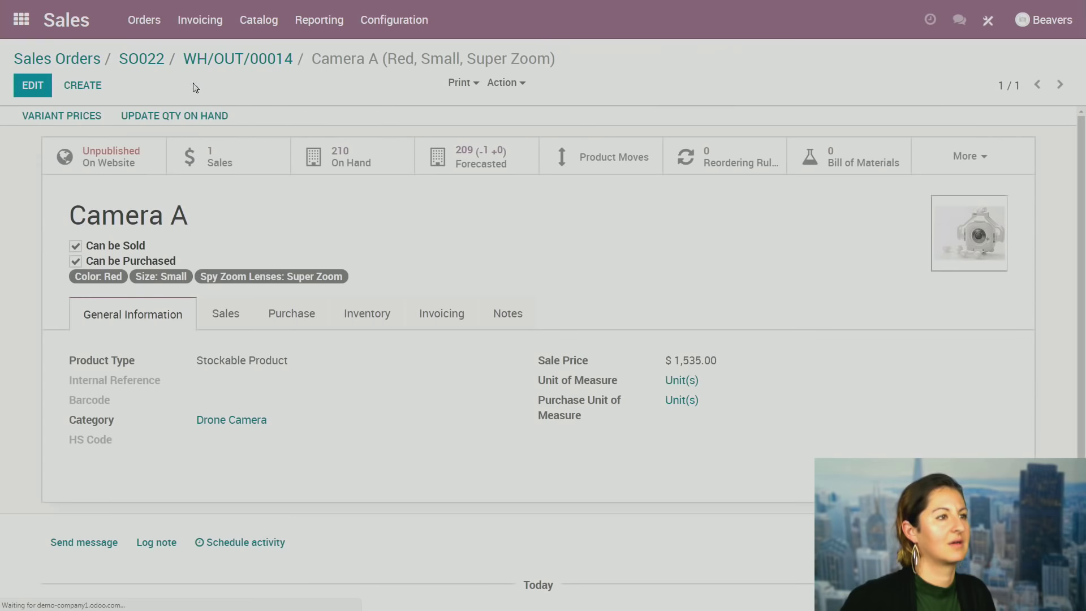
click(481, 159)
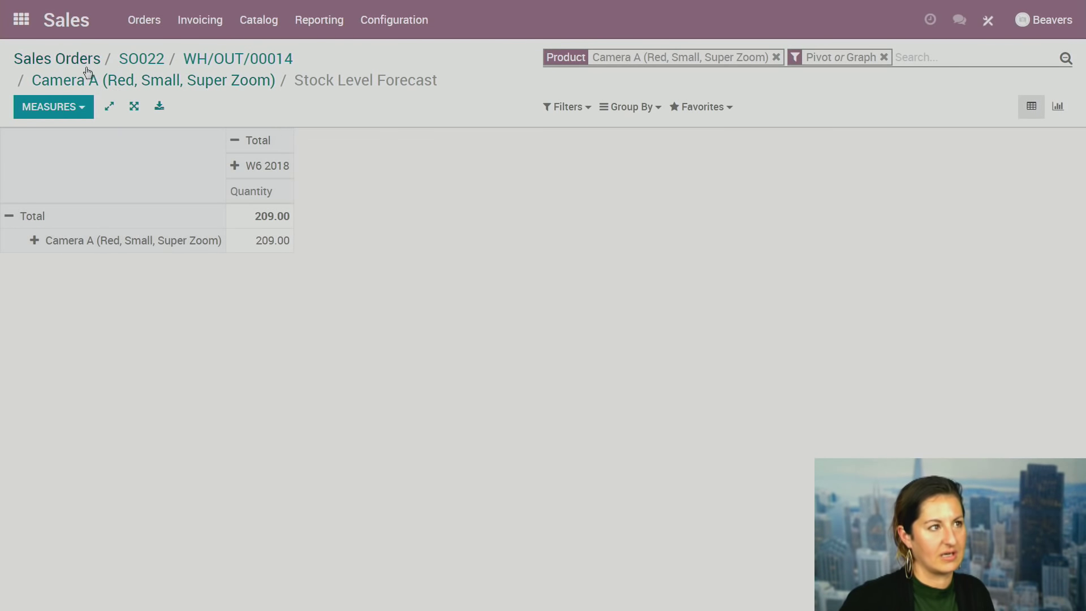
click(158, 61)
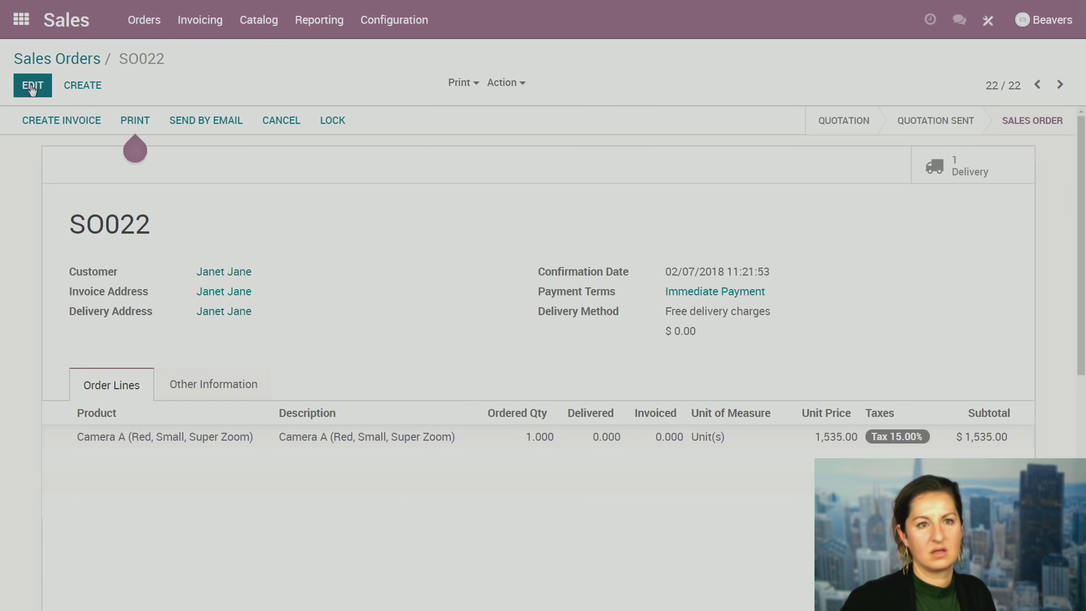
click(963, 169)
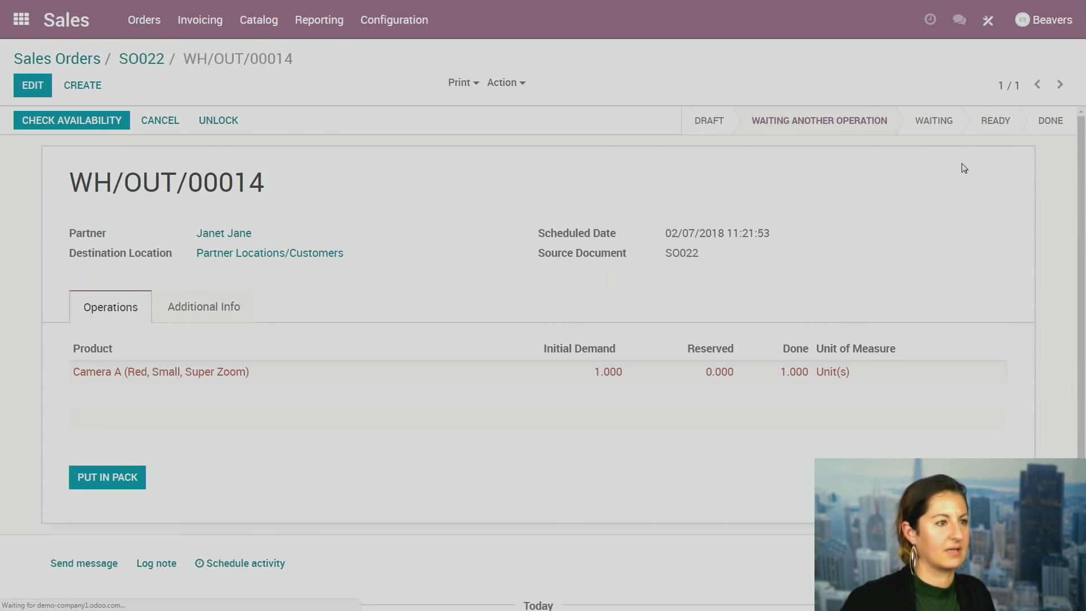
Switch to the Inventory app and open the waiting delivery order to review its status.
click(26, 23)
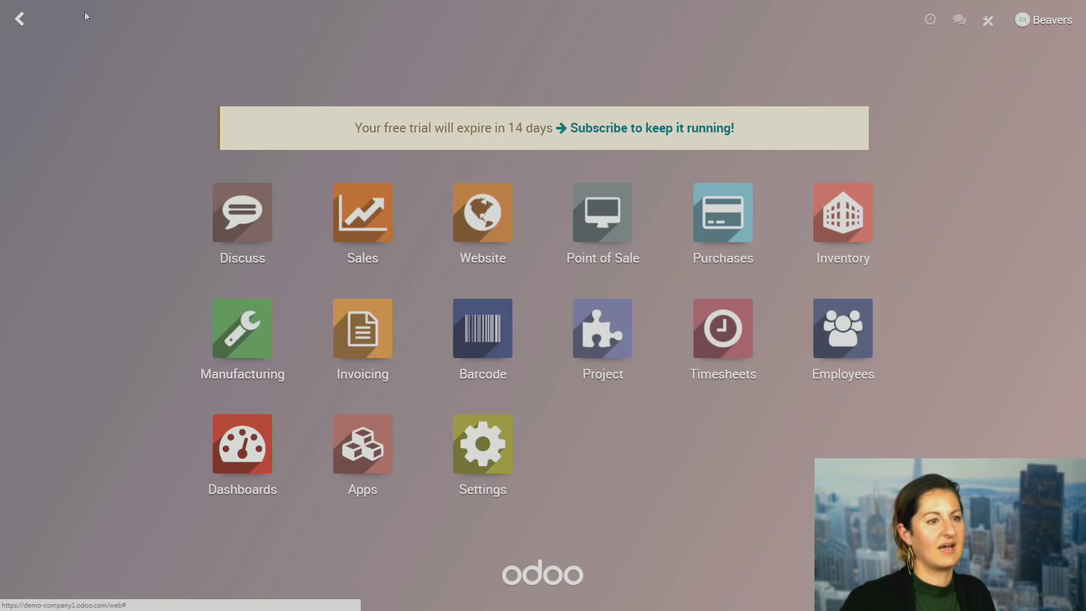
click(839, 221)
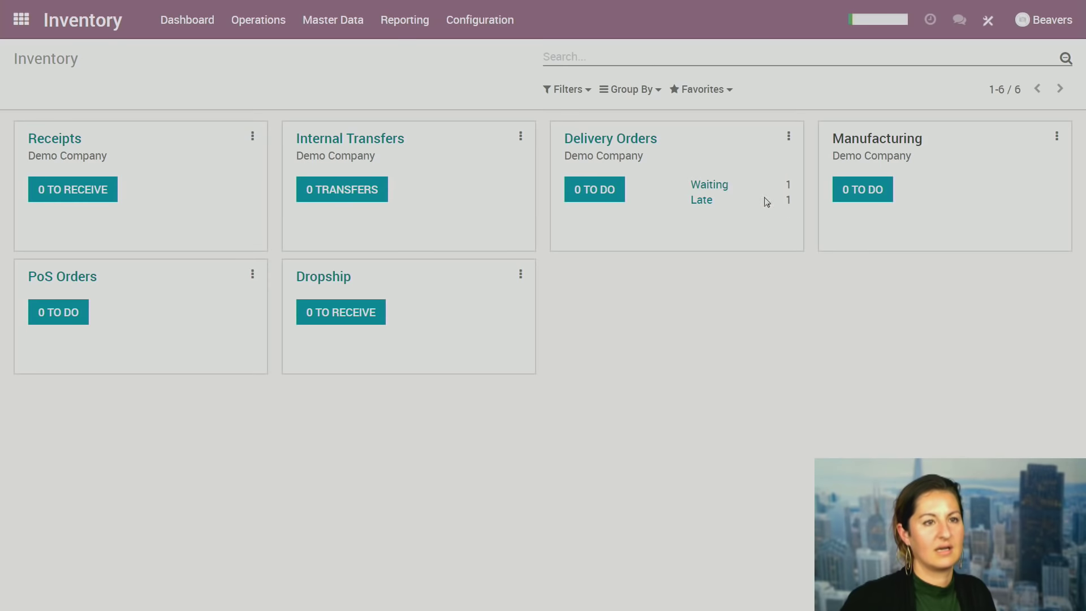
drag(559, 142, 684, 147)
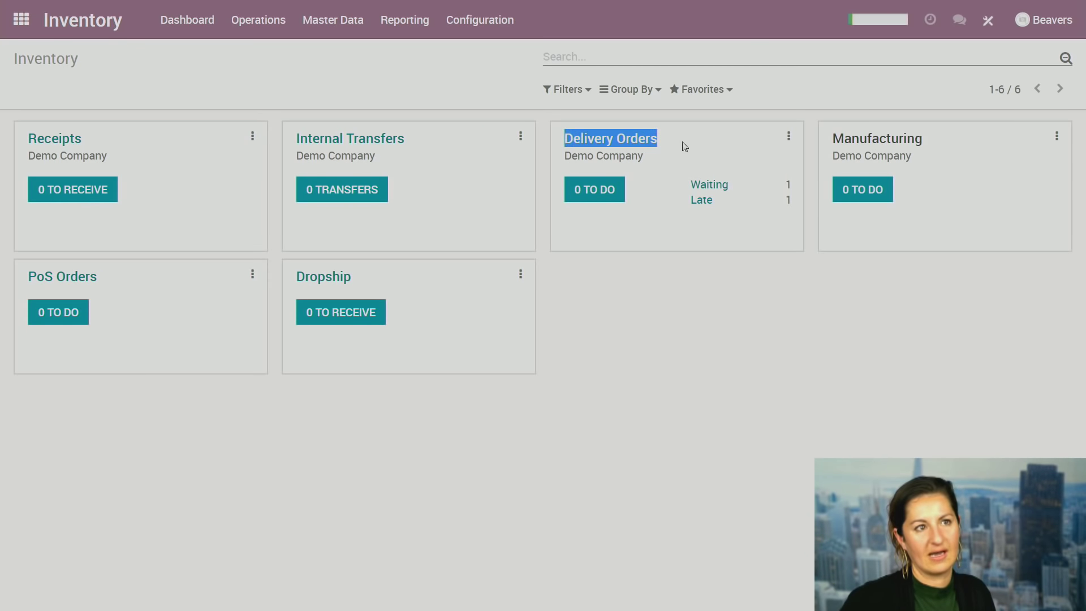
click(711, 187)
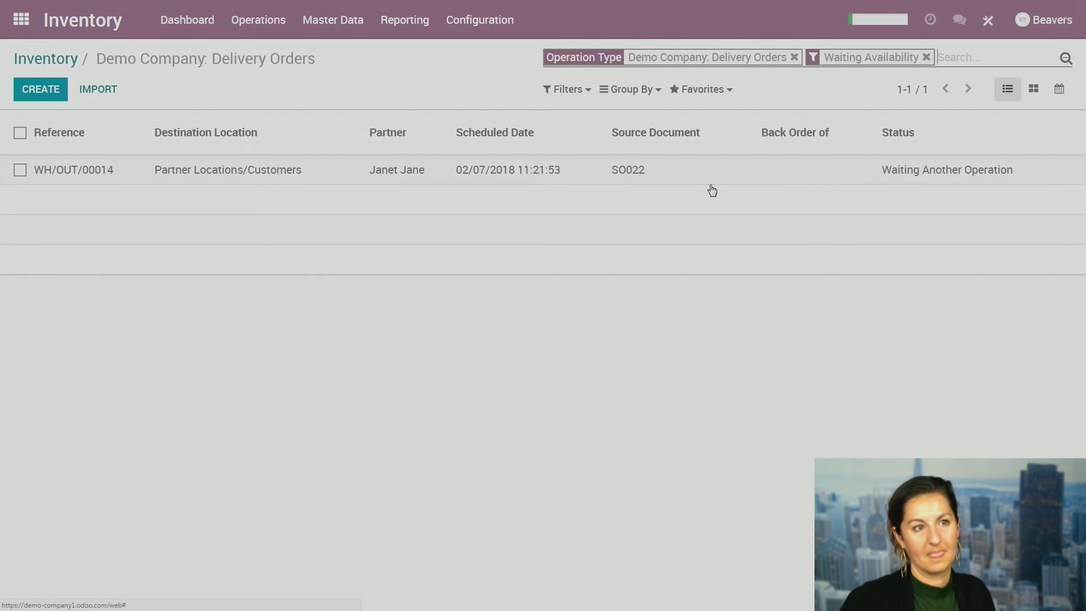
click(474, 173)
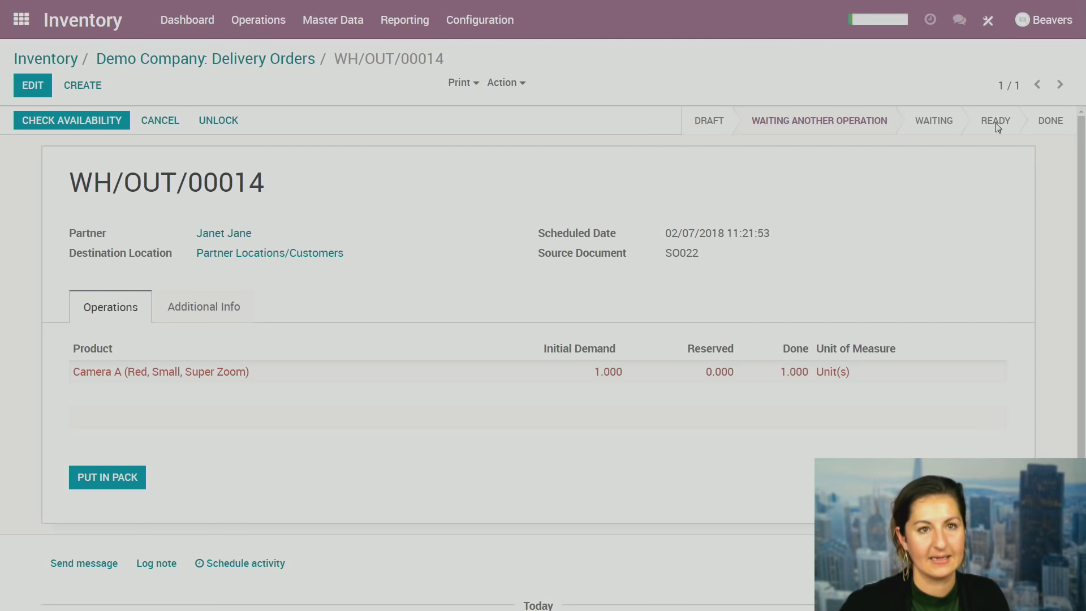
Start an immediate internal transfer with WH/Location A as the destination location.
click(38, 60)
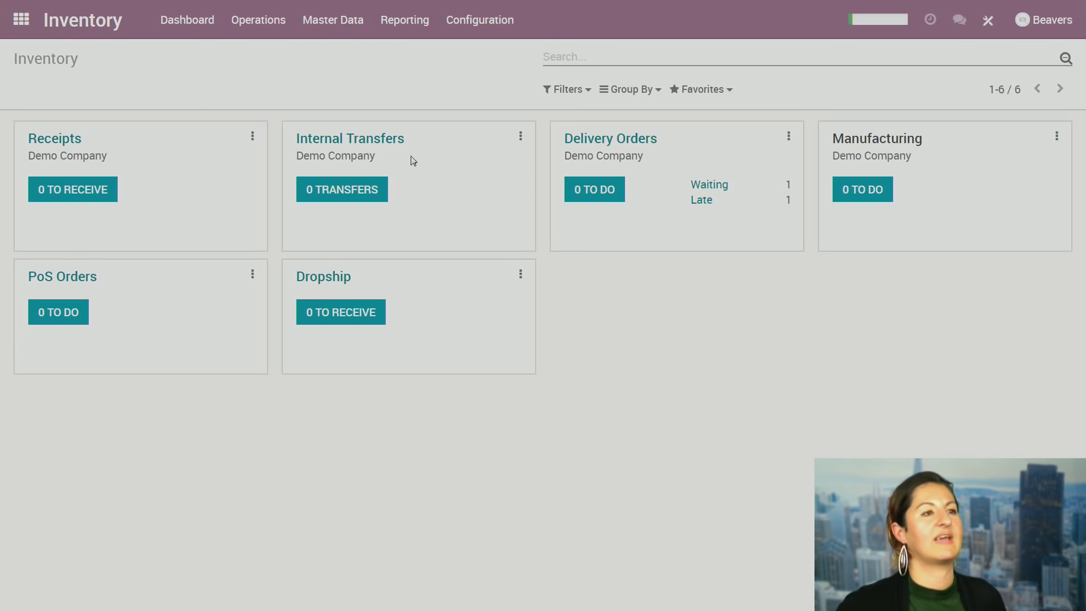
click(521, 138)
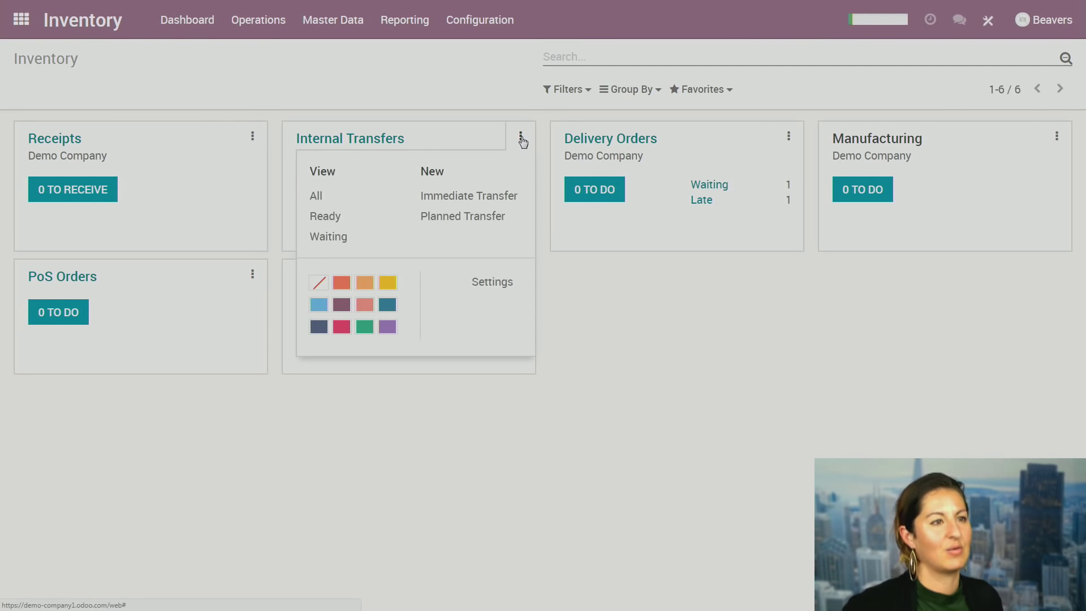
click(496, 205)
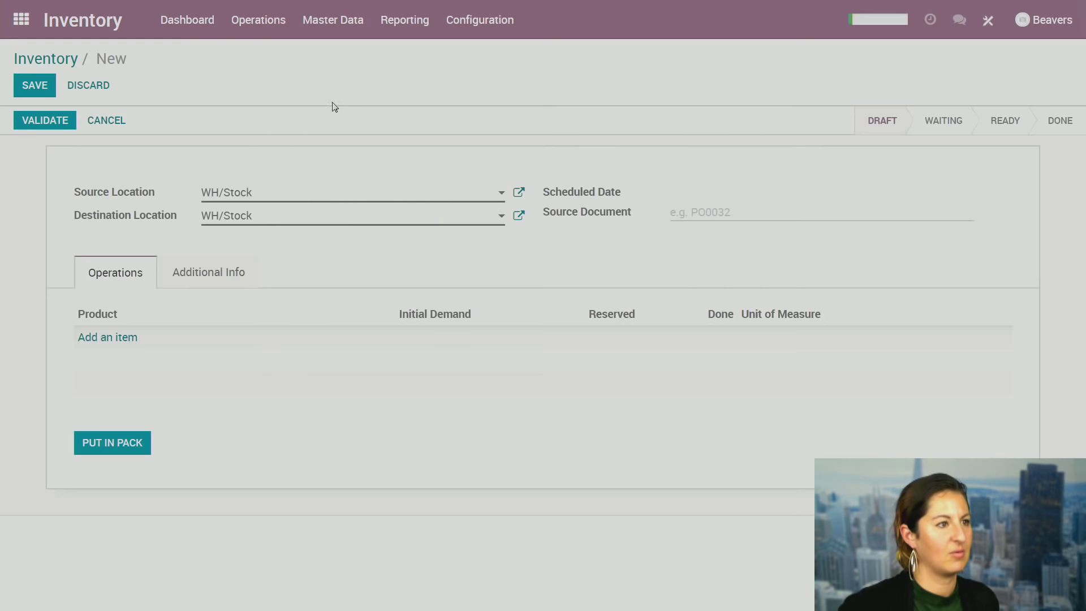
drag(72, 201, 191, 202)
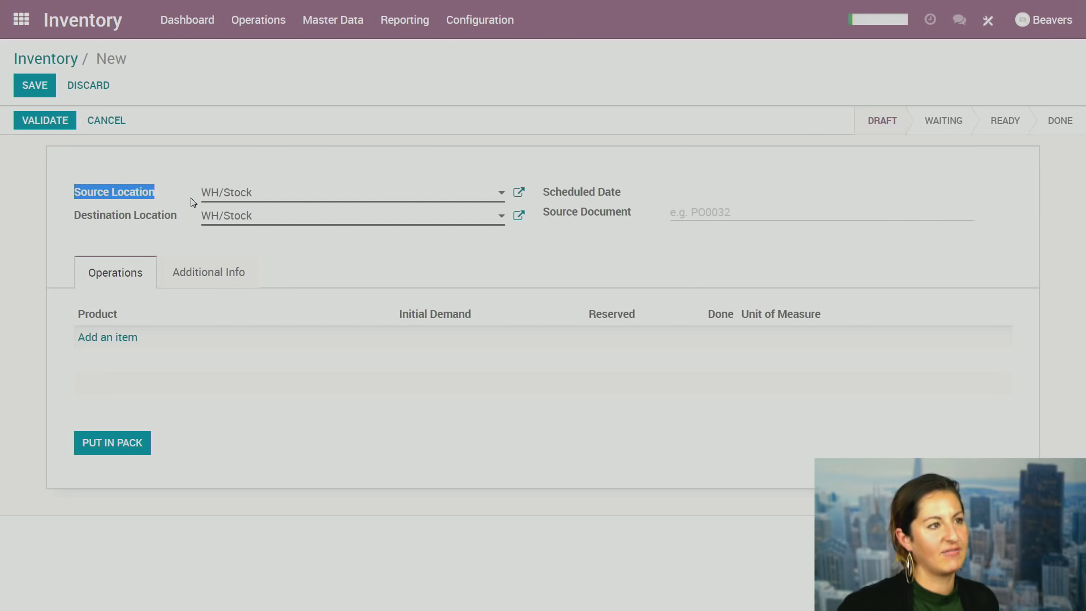
click(305, 153)
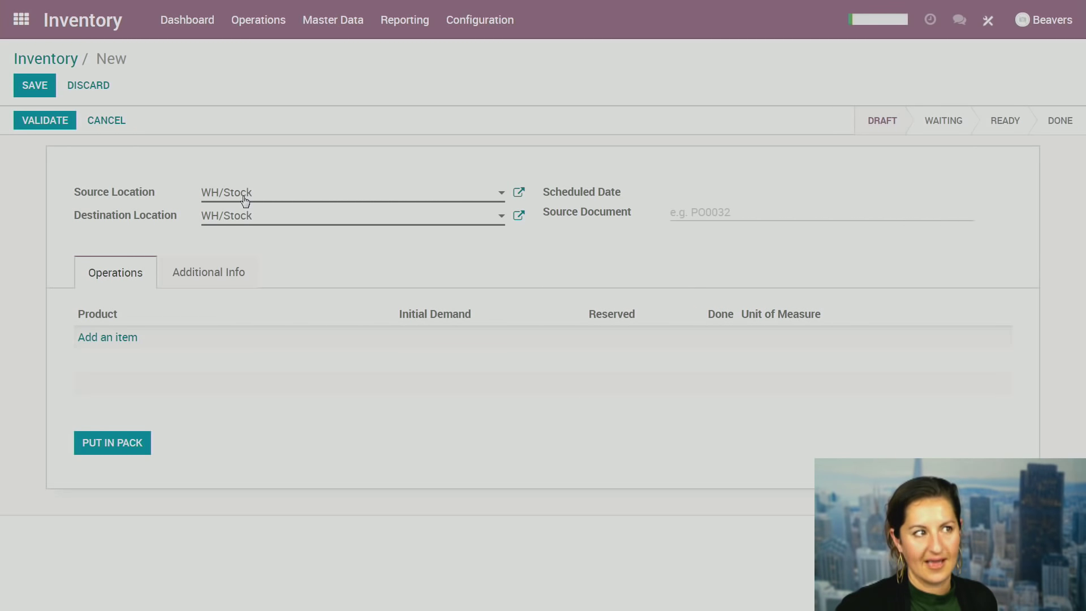
click(247, 217)
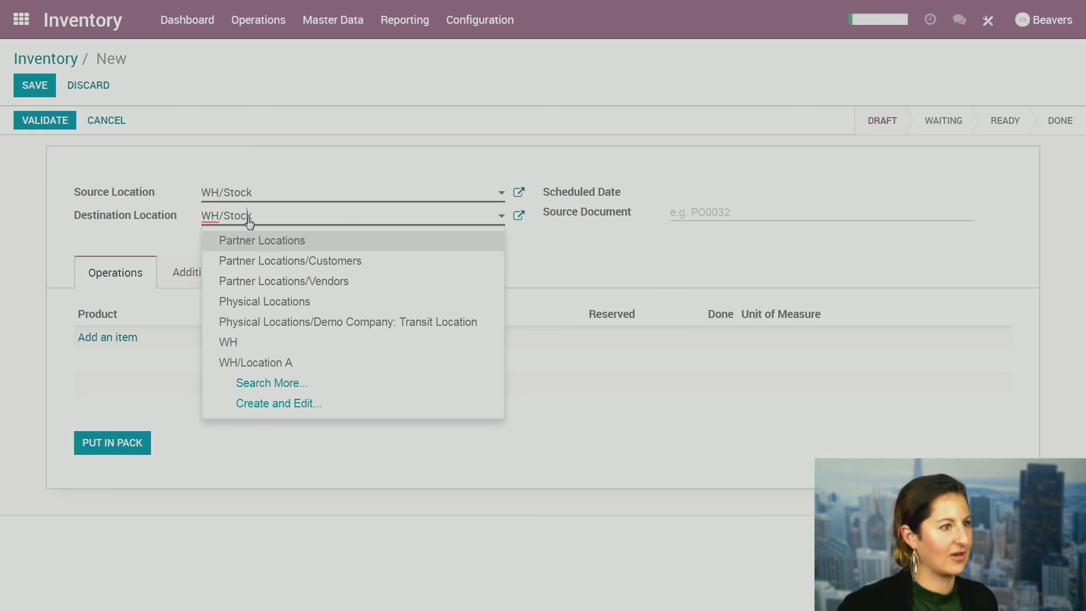
click(284, 372)
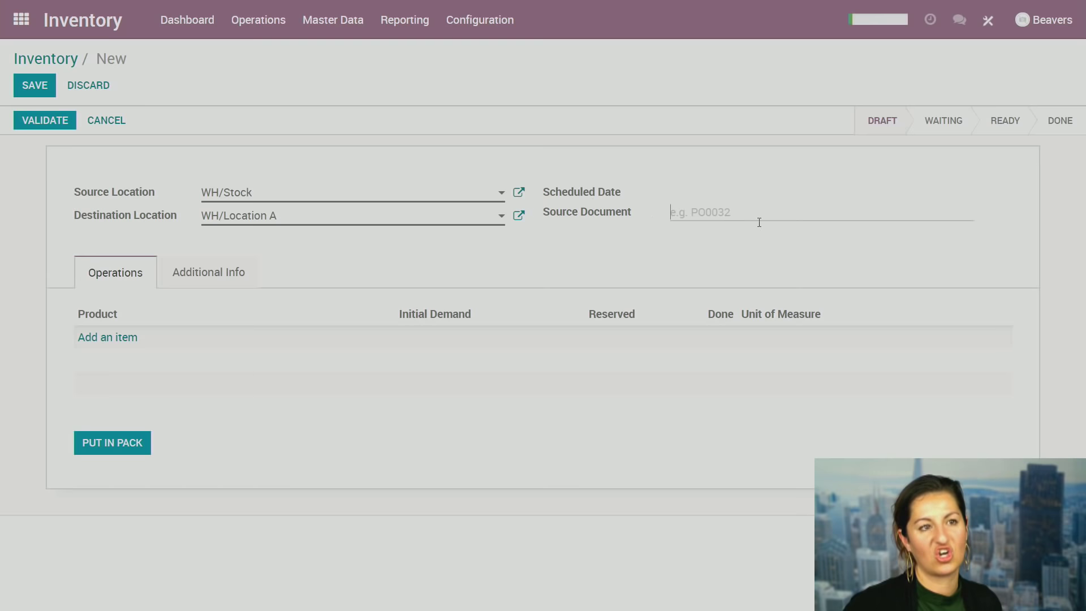
Add Camera A (Red, Small, Super Zoom) to the transfer's operations with a done quantity of 10.
click(123, 342)
text(Camera)
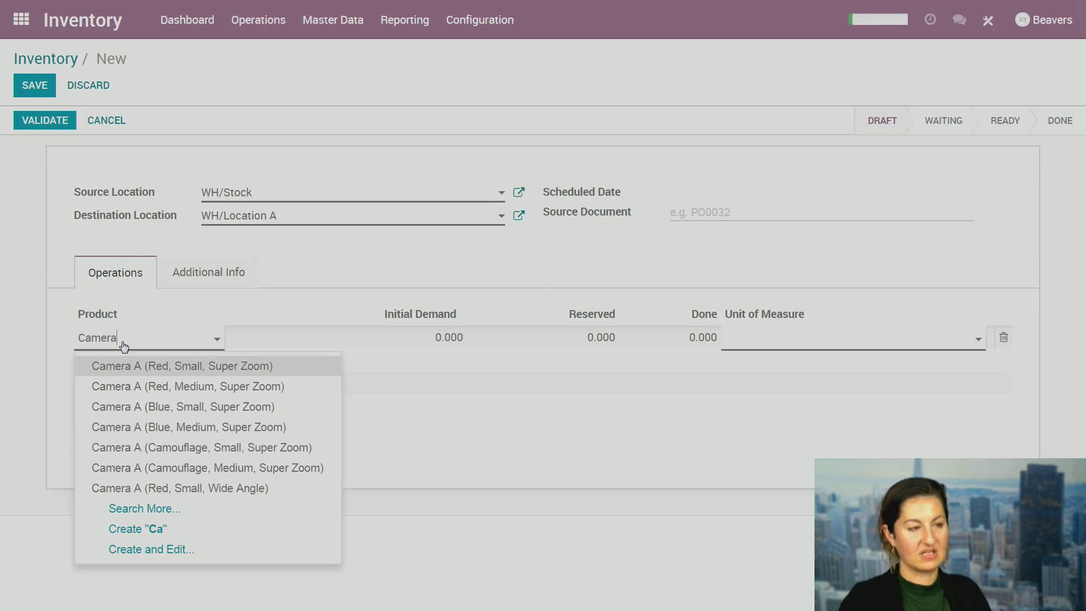
key(Return)
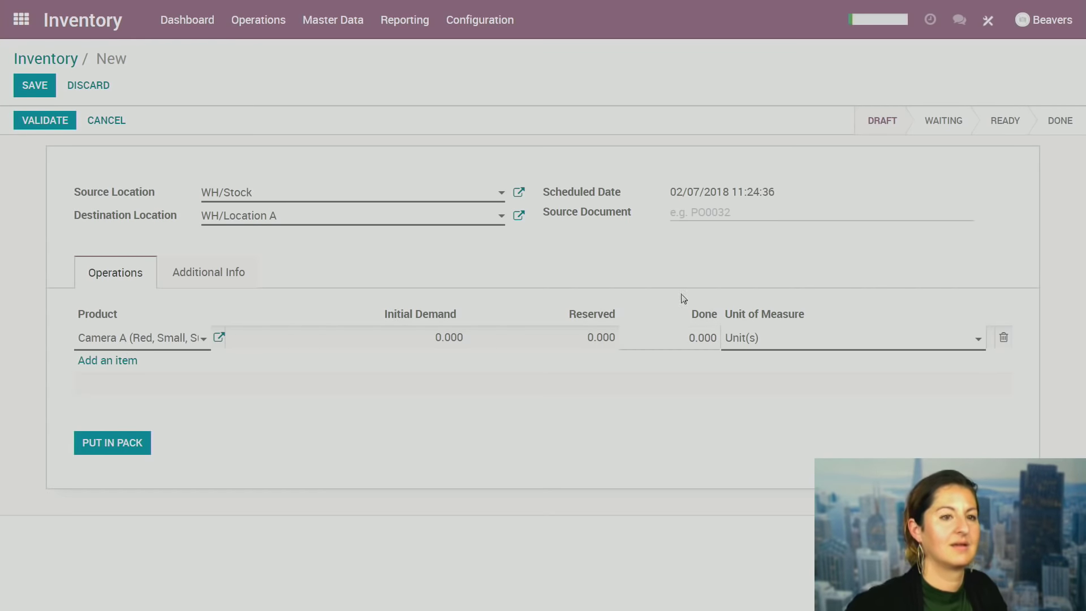
click(691, 282)
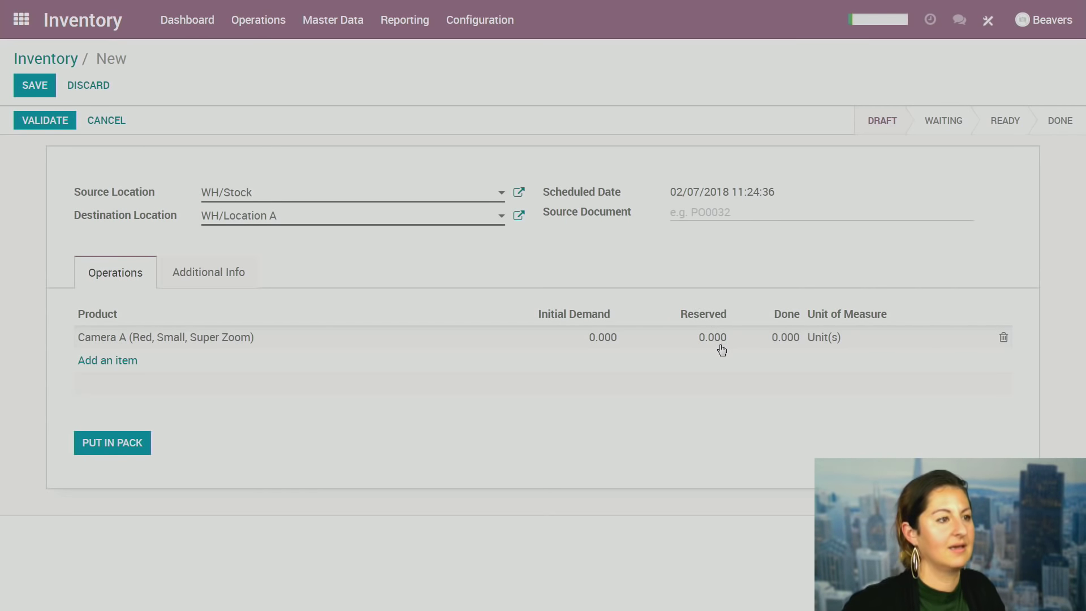
click(772, 339)
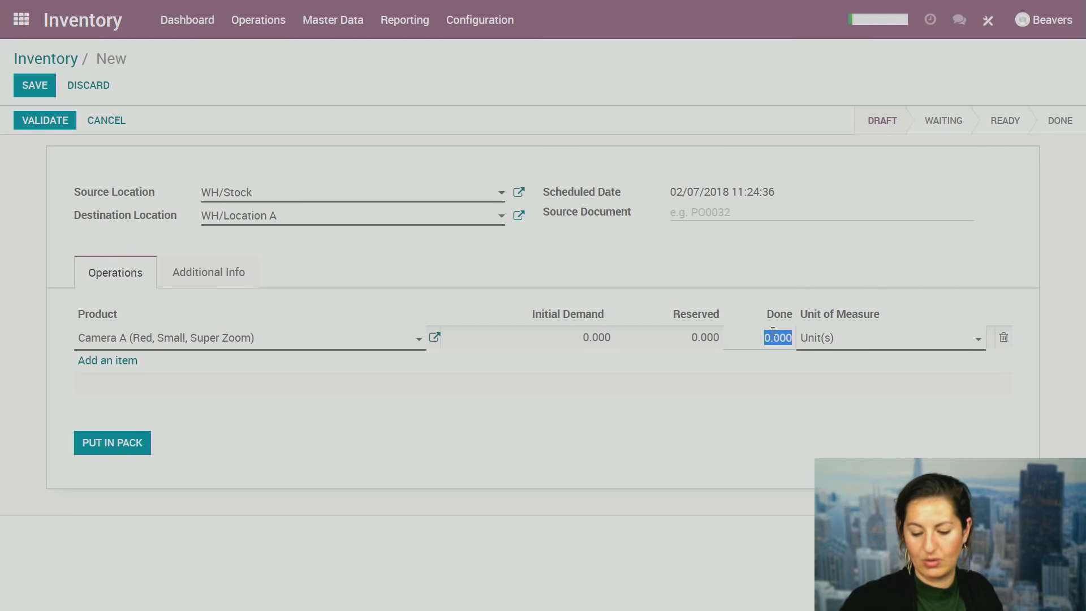
text(10)
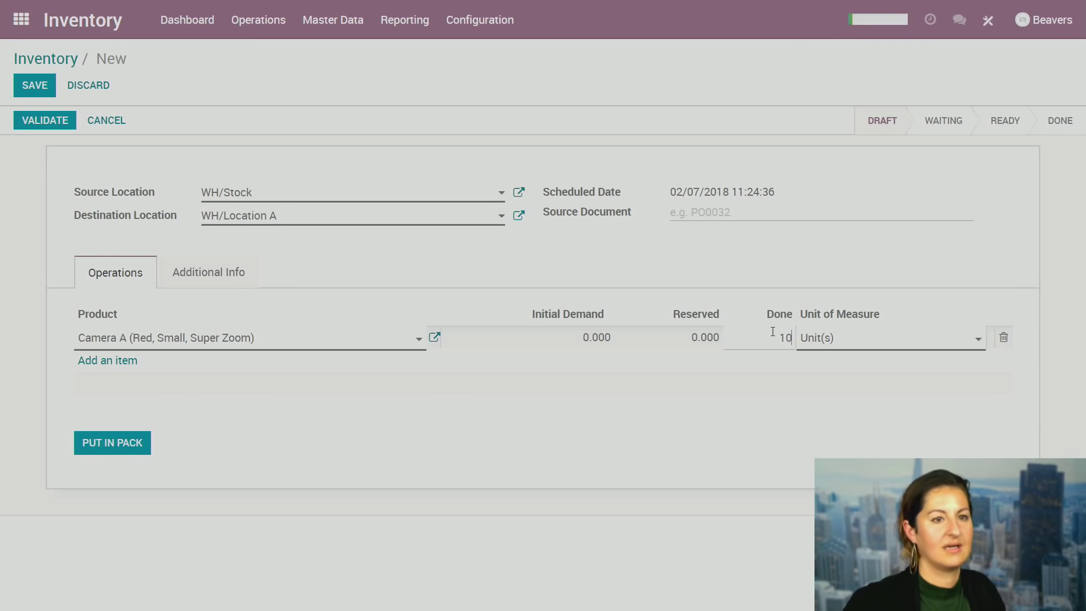
click(808, 267)
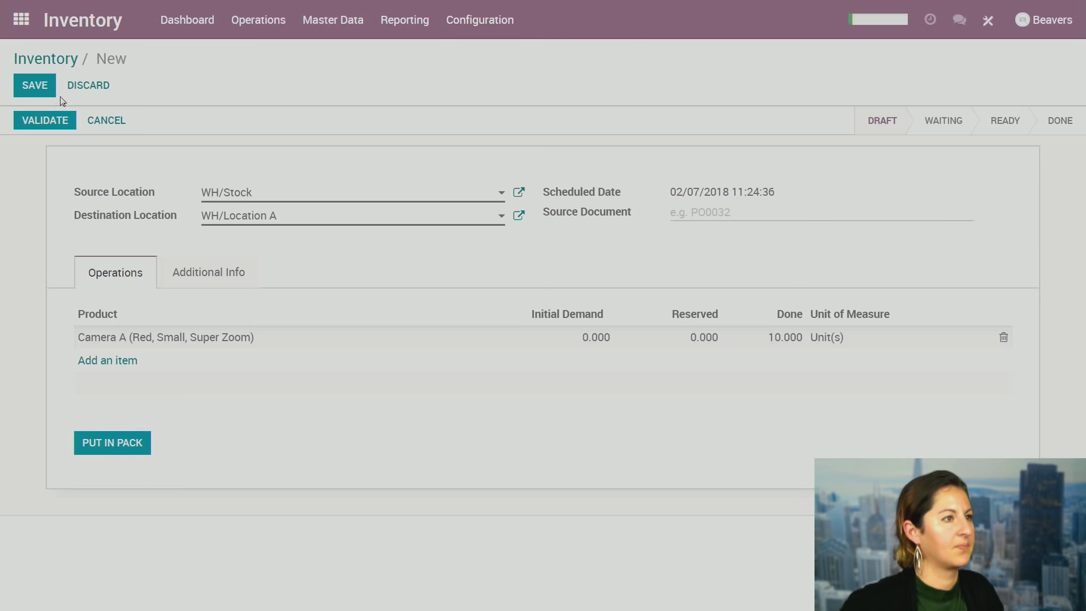
Save and validate the internal transfer of Camera A.
click(32, 85)
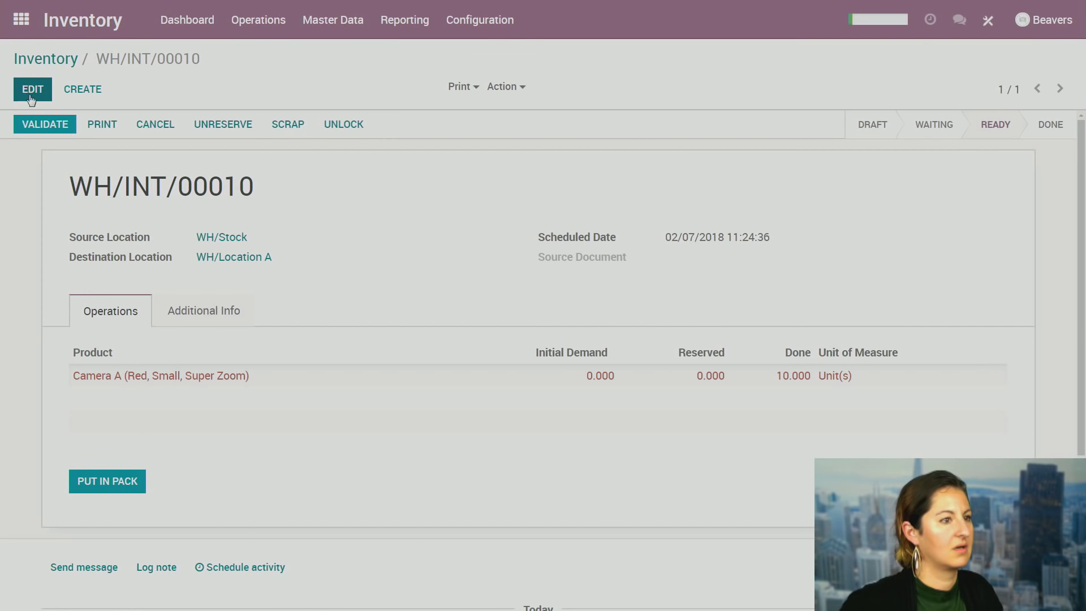
click(44, 125)
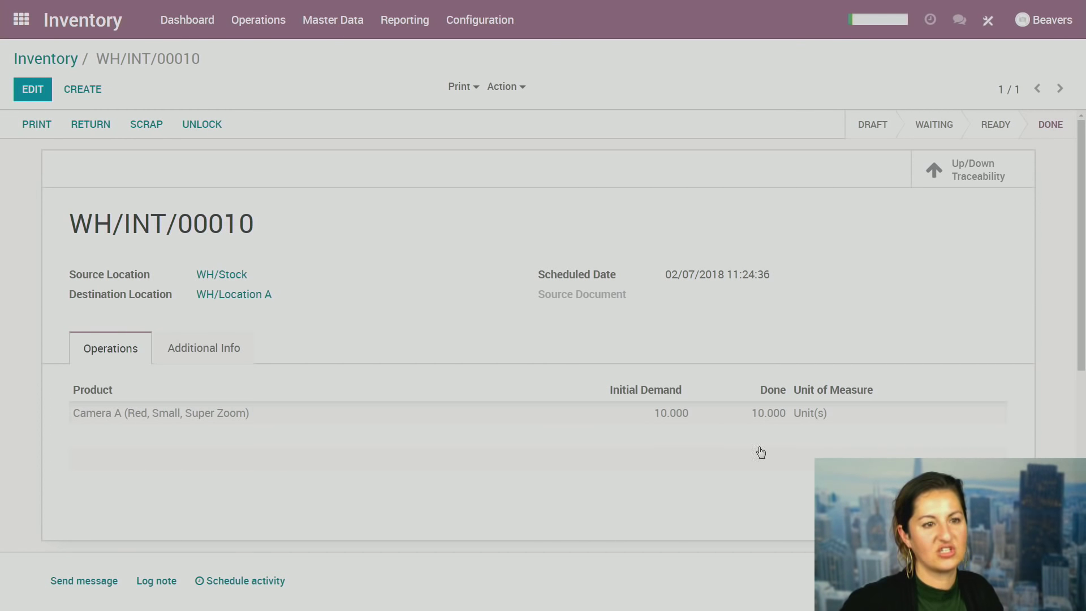
drag(113, 225, 182, 227)
List all internal transfers and sort them by scheduled date, latest first.
click(35, 59)
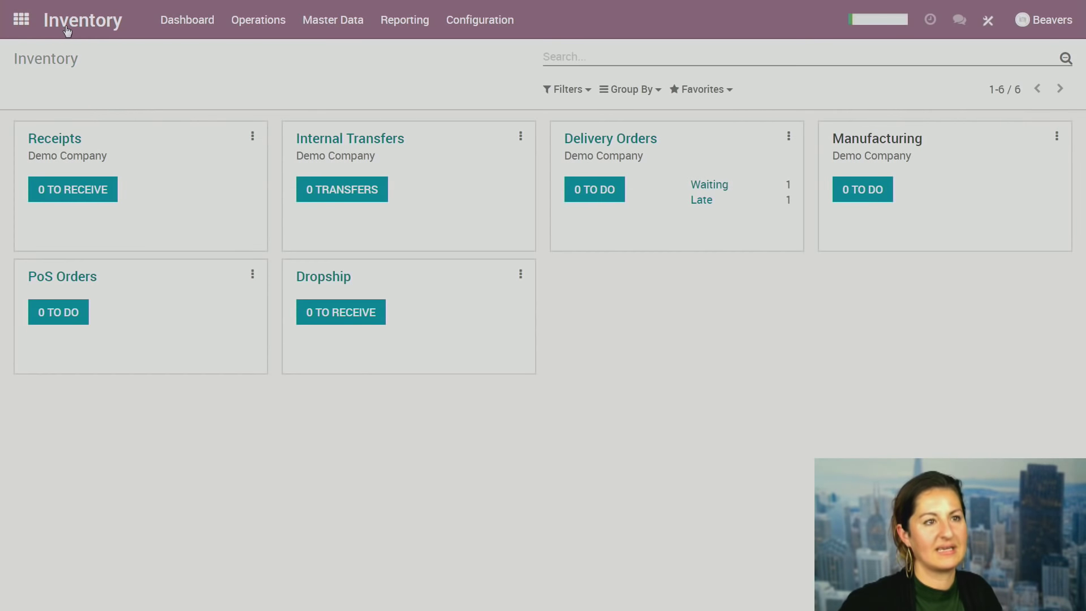
click(368, 146)
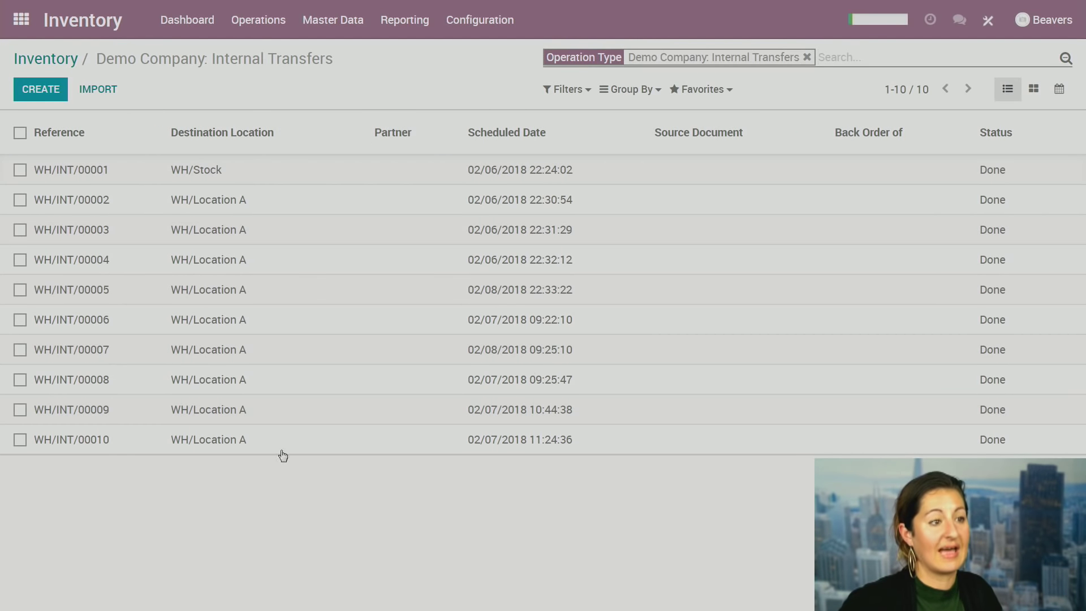
click(556, 135)
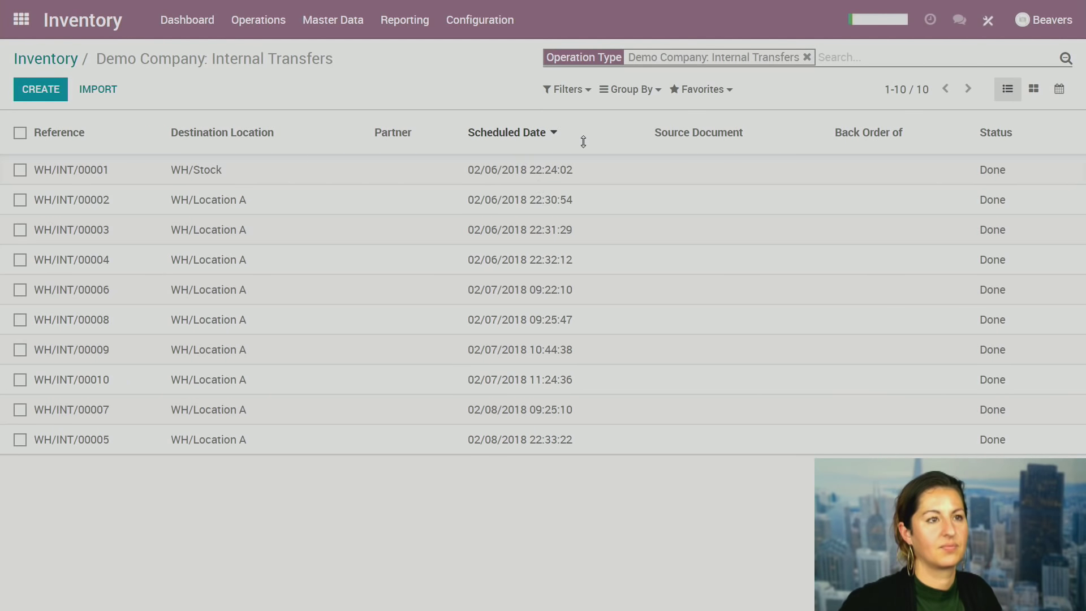
click(554, 132)
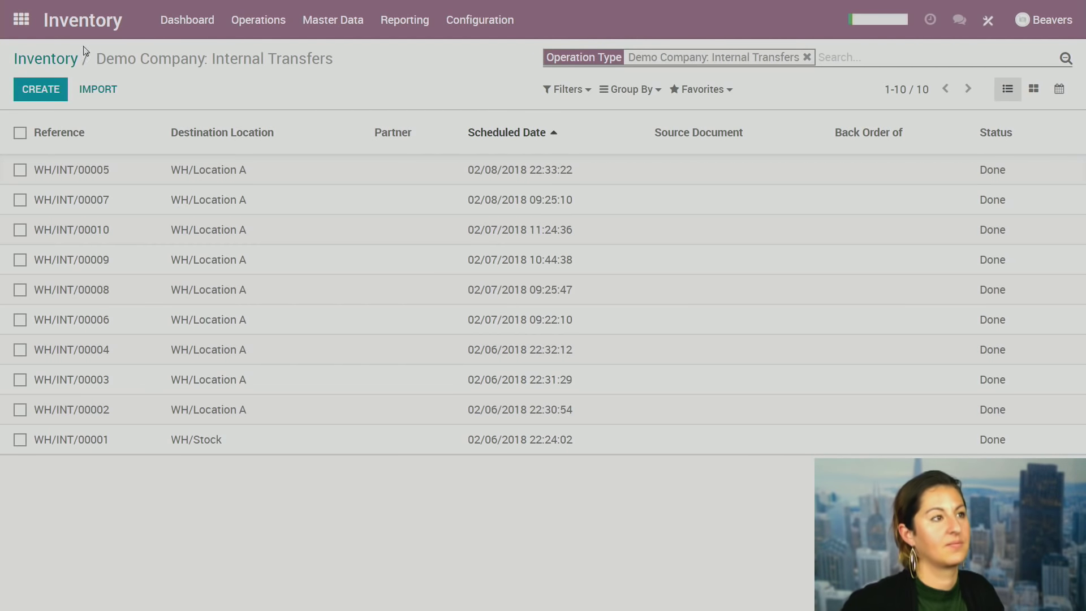
Start a planned internal transfer from the inventory dashboard with WH/Location A as the destination location.
click(45, 59)
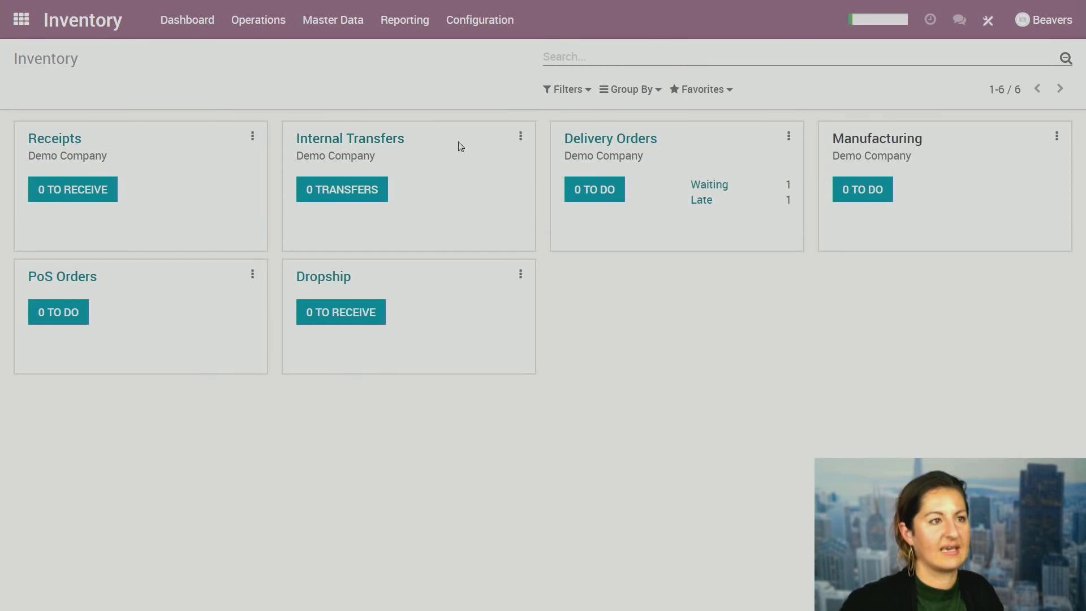
click(520, 137)
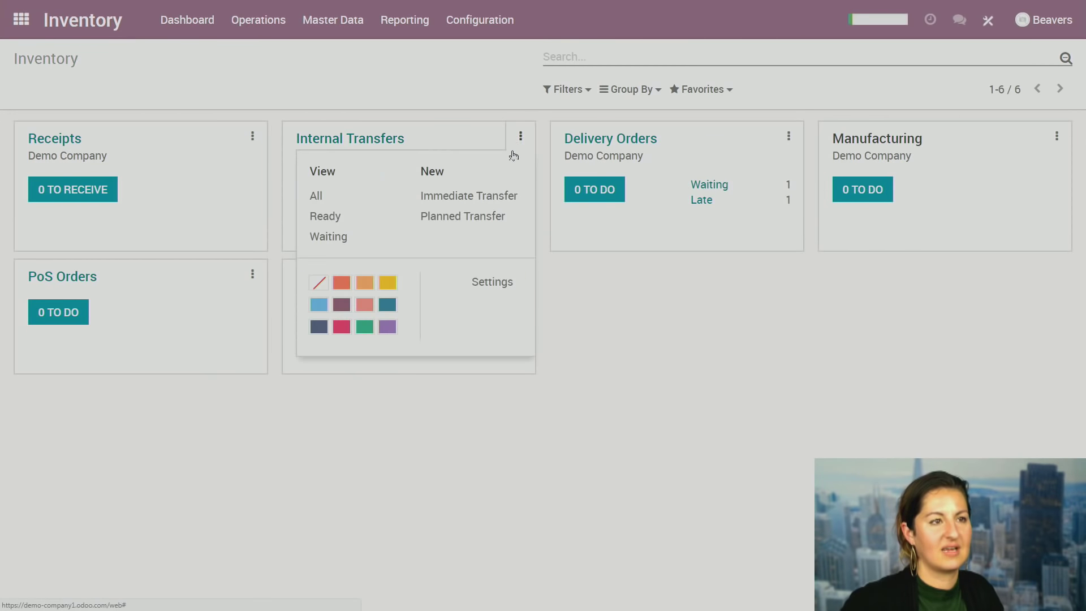
click(479, 225)
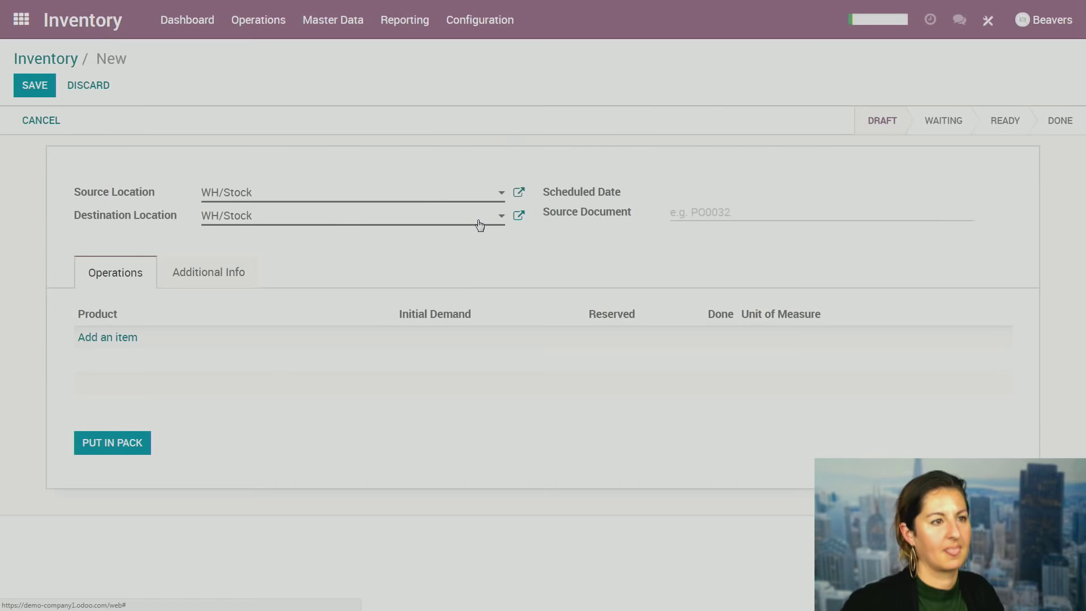
click(279, 220)
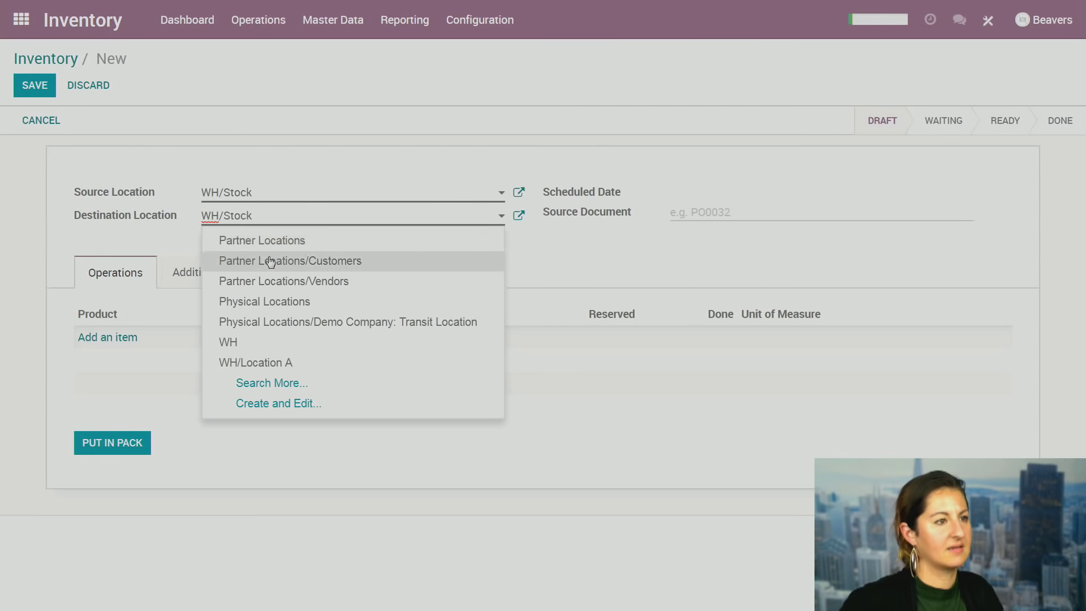
click(273, 363)
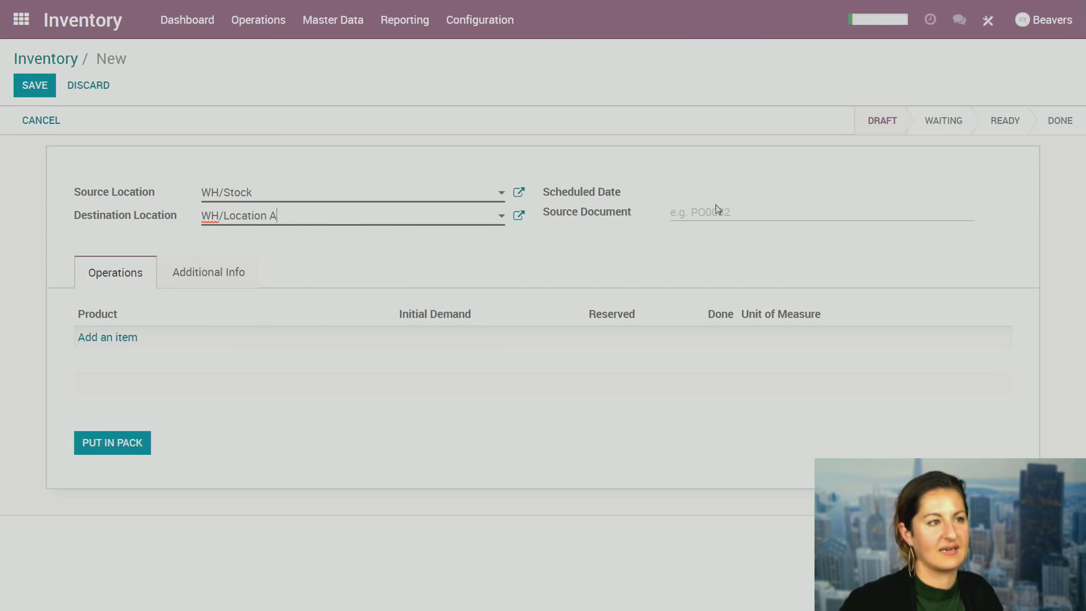
Add Camera A (Red, Small, Super Zoom) to the planned transfer's operations with an initial demand of 10.
click(125, 337)
text(Camera)
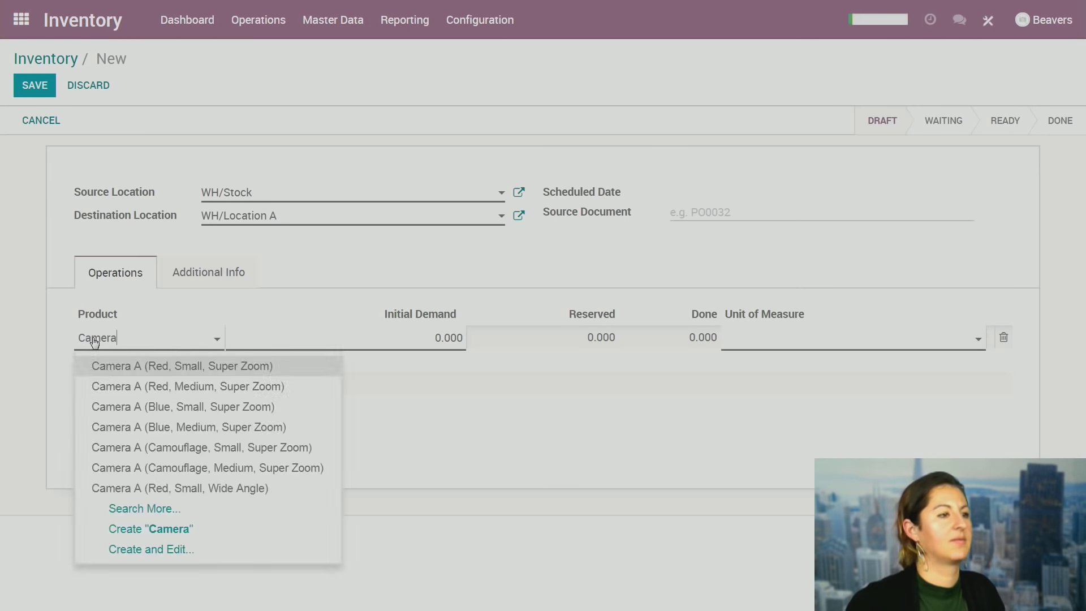
key(Return)
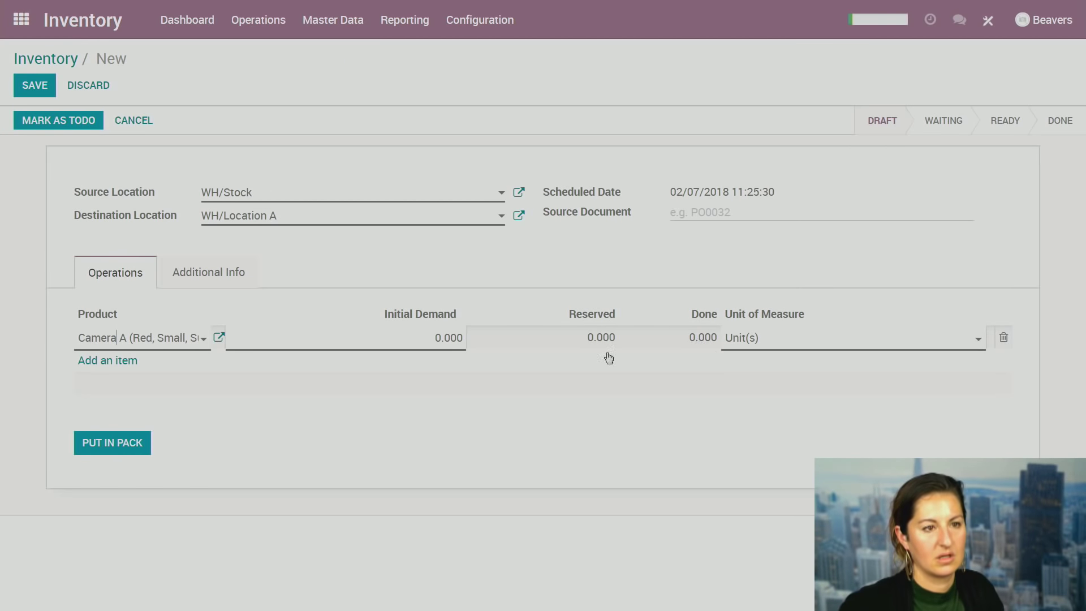
click(434, 338)
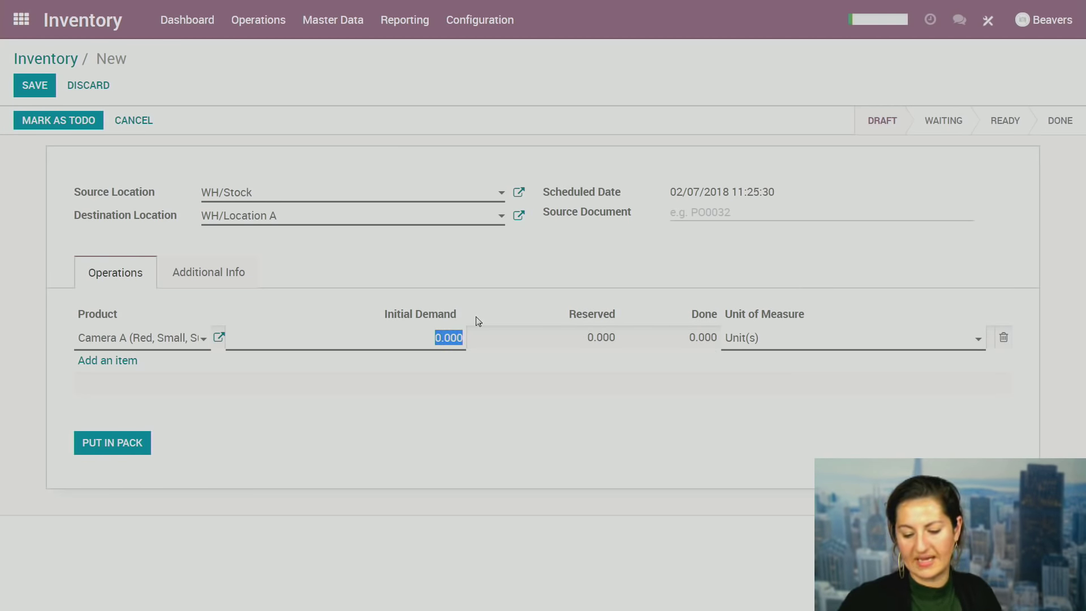
text(10)
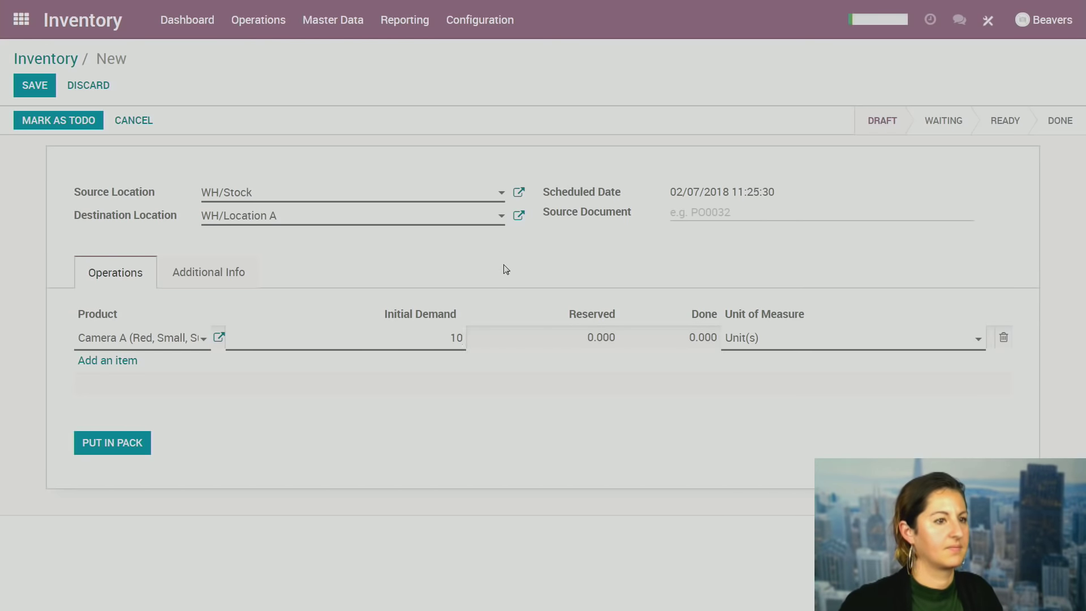
Save the planned internal transfer and mark it as to do.
click(505, 269)
click(35, 86)
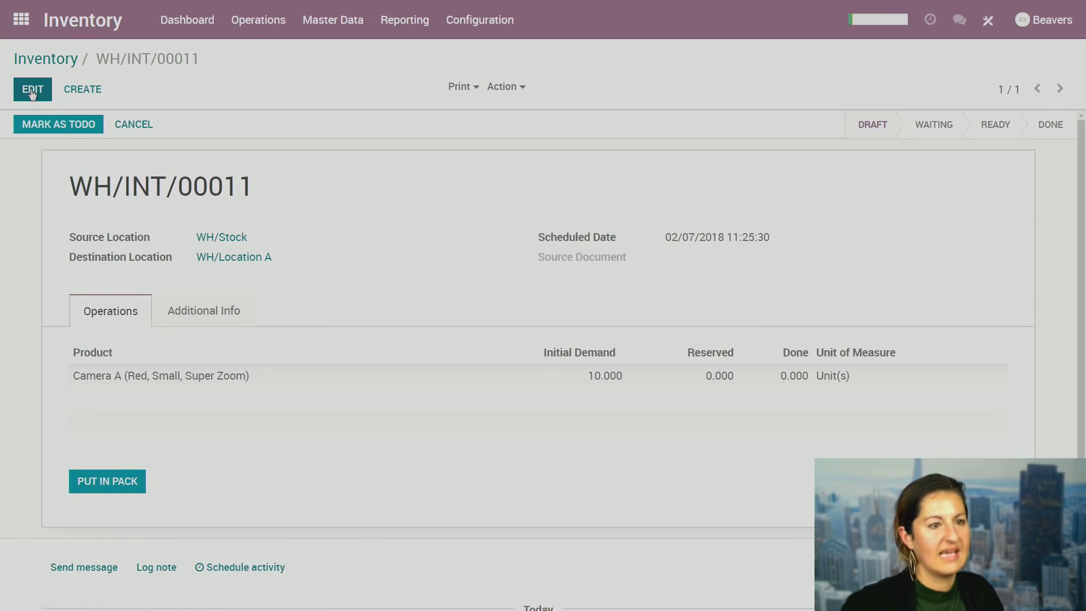
click(88, 129)
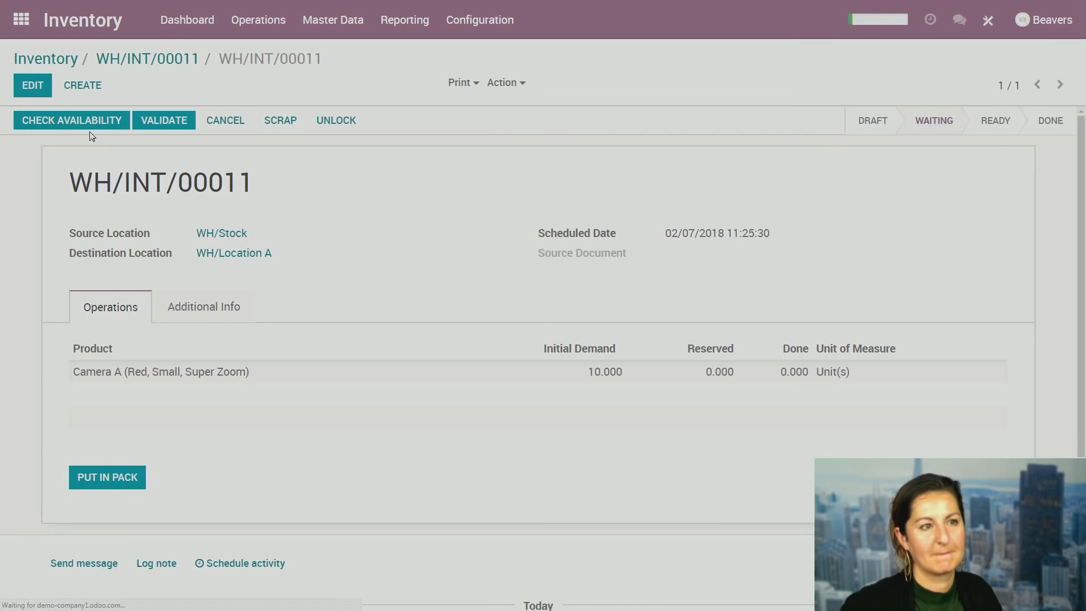
Return to the inventory dashboard and open the waiting internal transfer to WH/Location A.
click(57, 63)
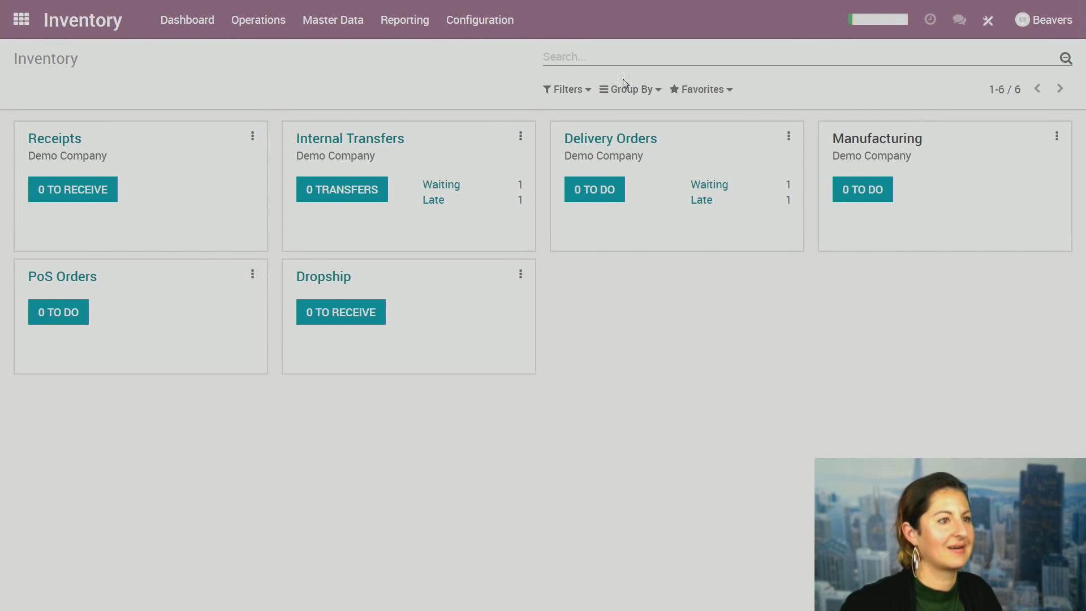
click(443, 188)
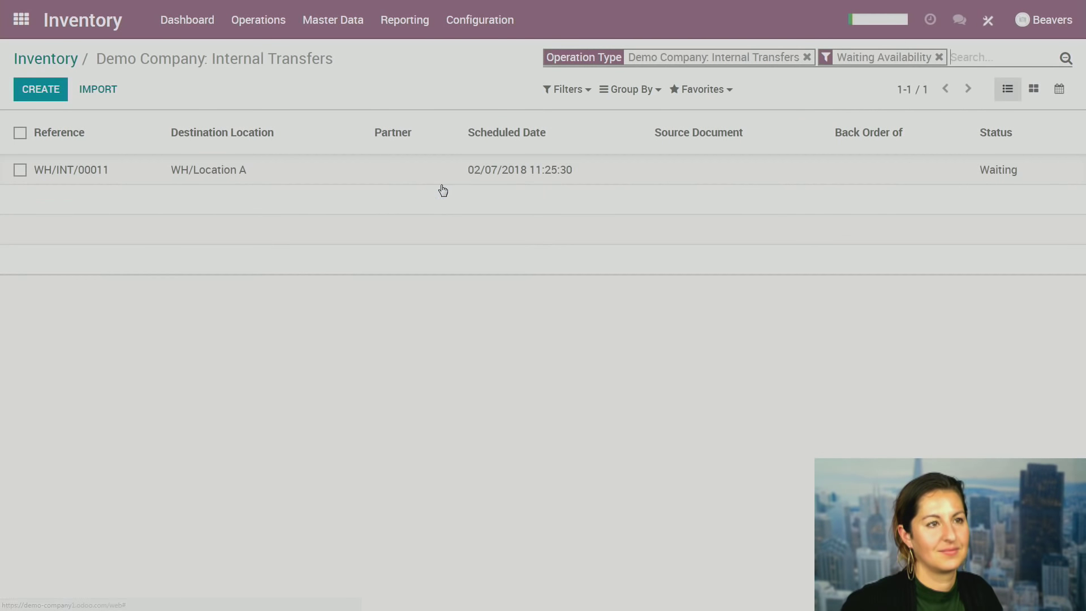
click(573, 176)
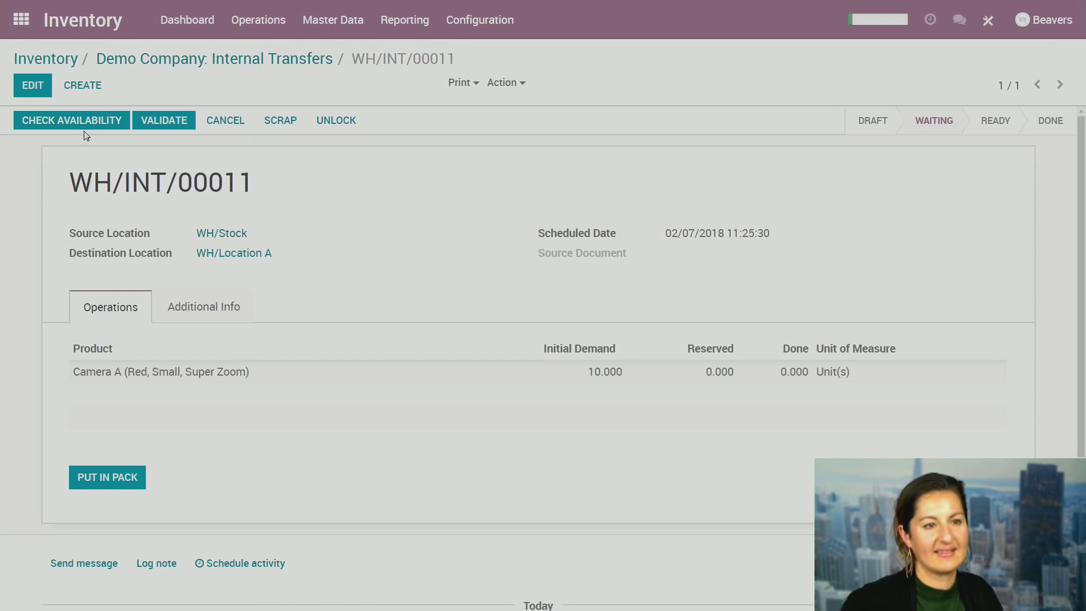
Set the done quantity of Camera A to 10 and validate the waiting internal transfer.
click(33, 88)
click(766, 369)
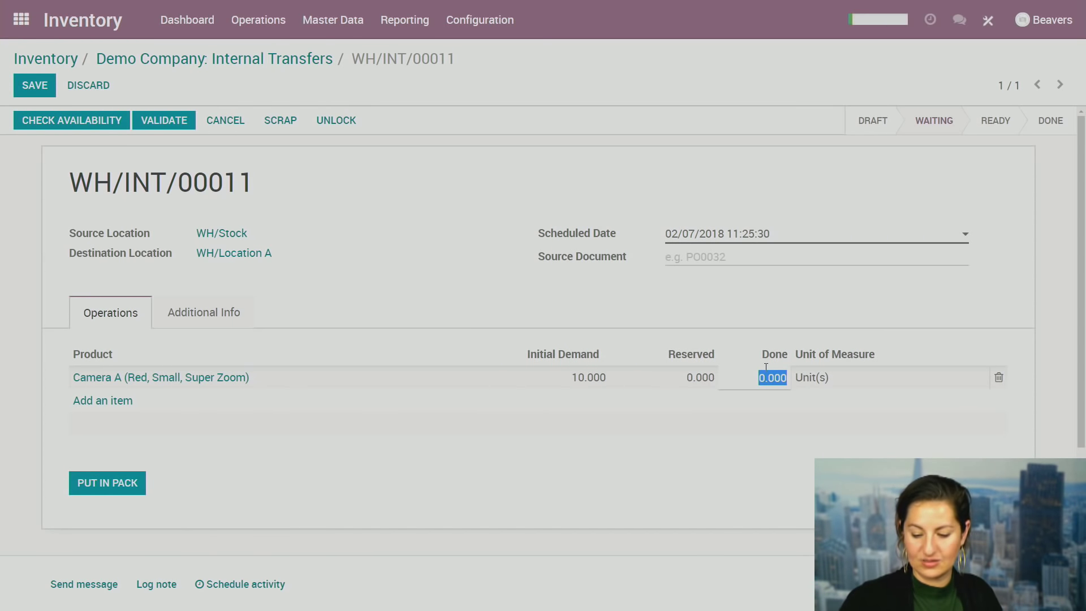
text(10)
click(722, 307)
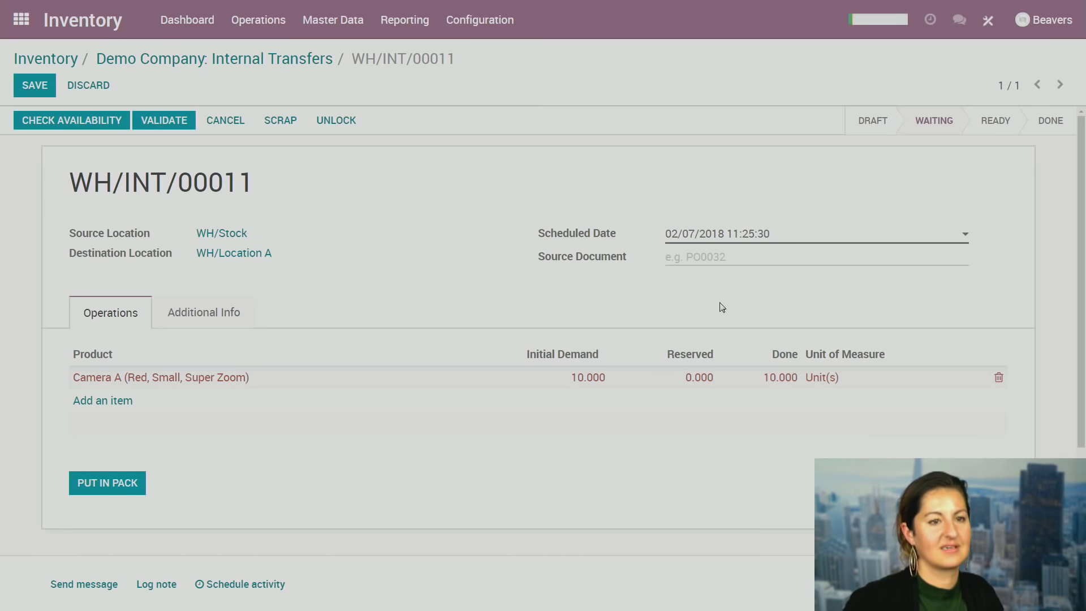
click(148, 124)
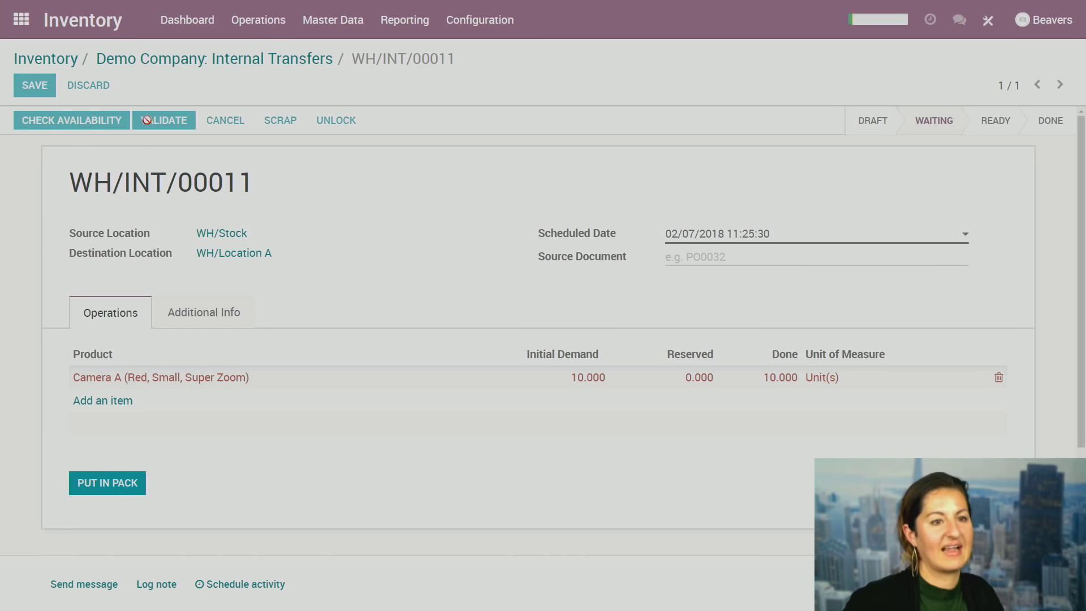
List all of Demo Company's internal transfers from the inventory dashboard to review the transfer history.
click(43, 61)
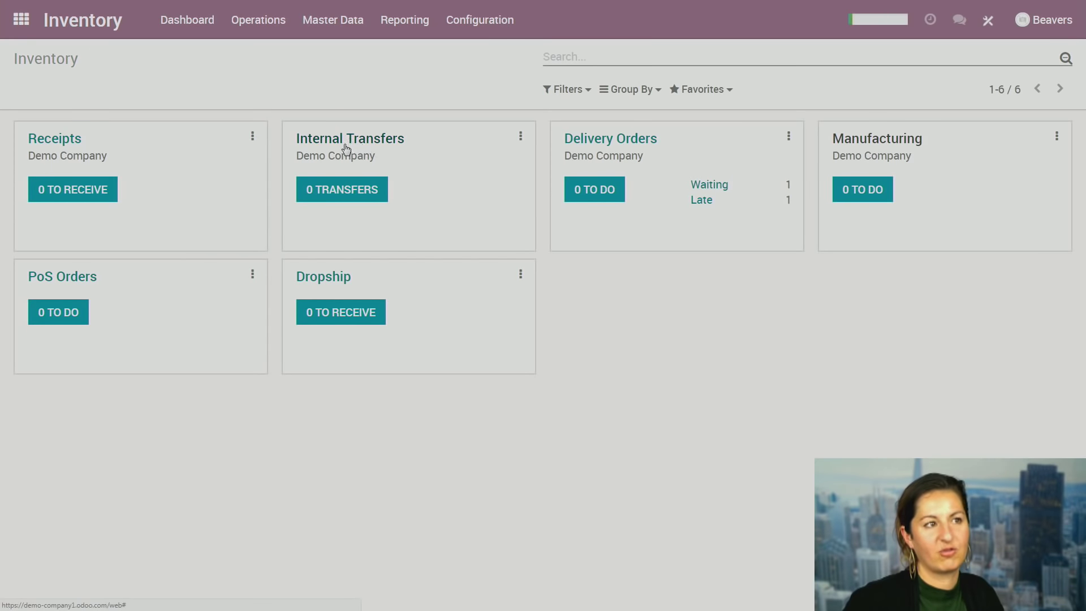
click(345, 149)
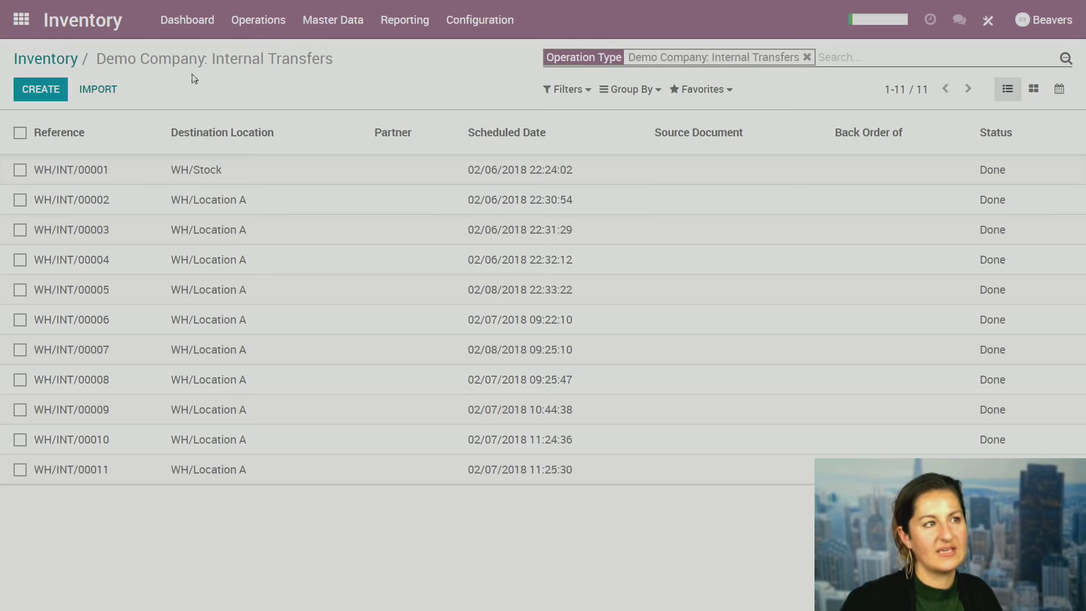
drag(97, 58, 402, 76)
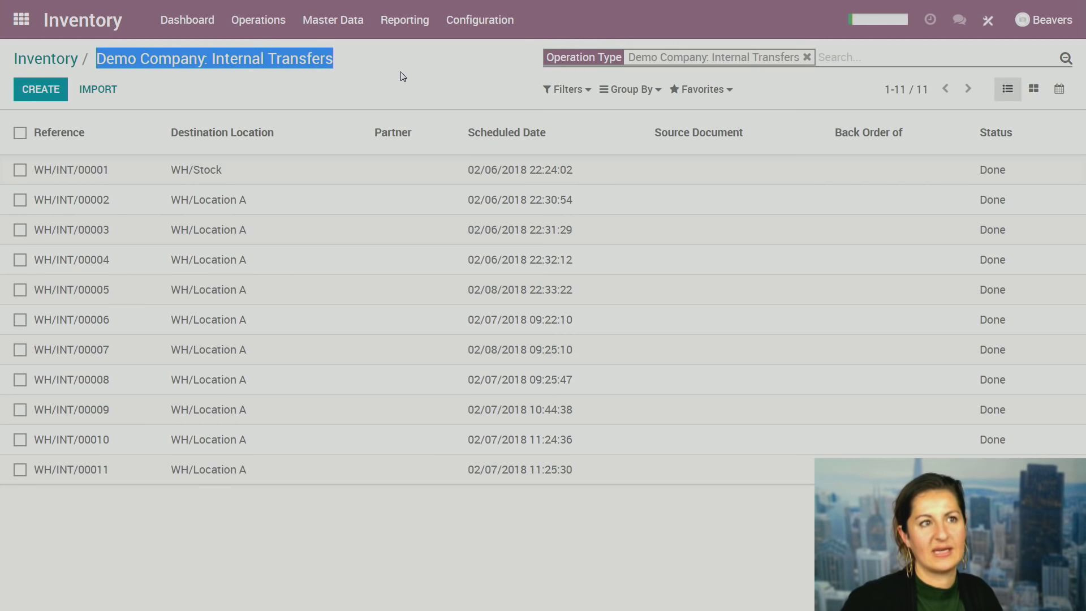
click(402, 76)
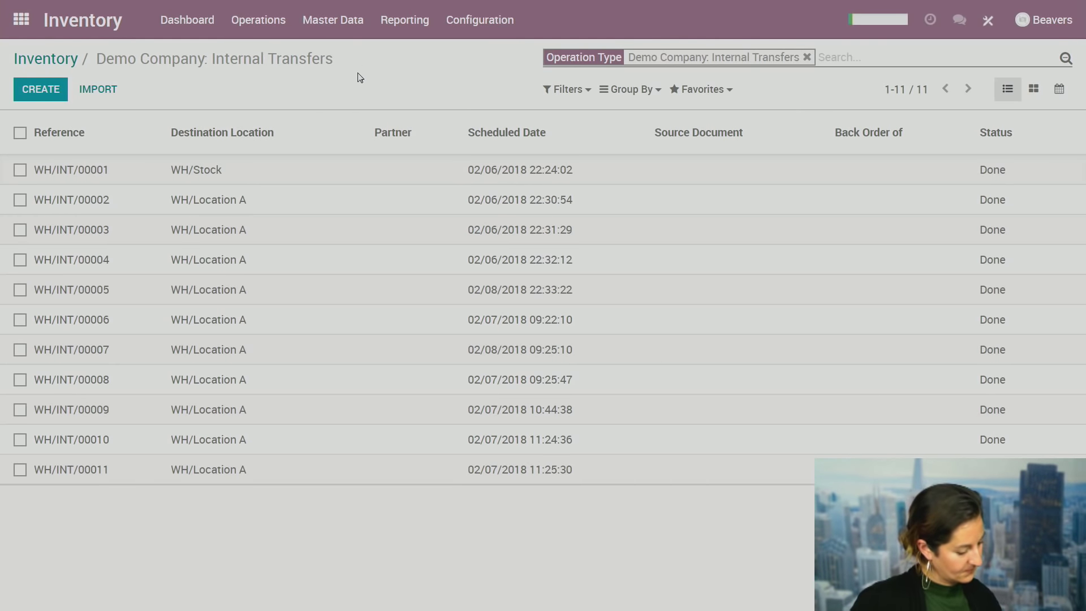
Open the Phantom Drone product from the inventory product catalog for editing.
click(211, 21)
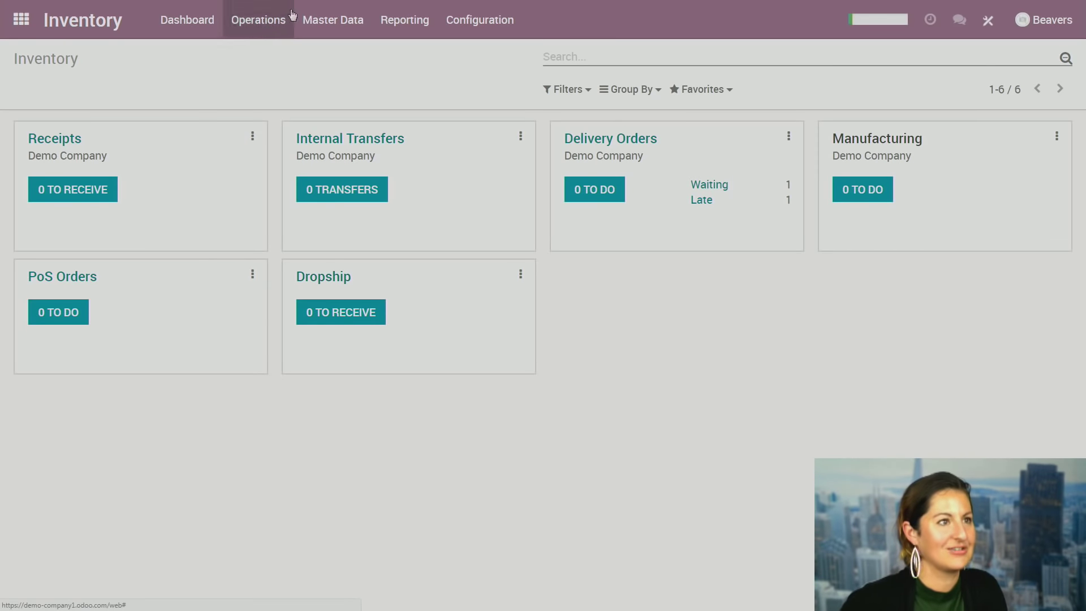
click(335, 25)
click(349, 60)
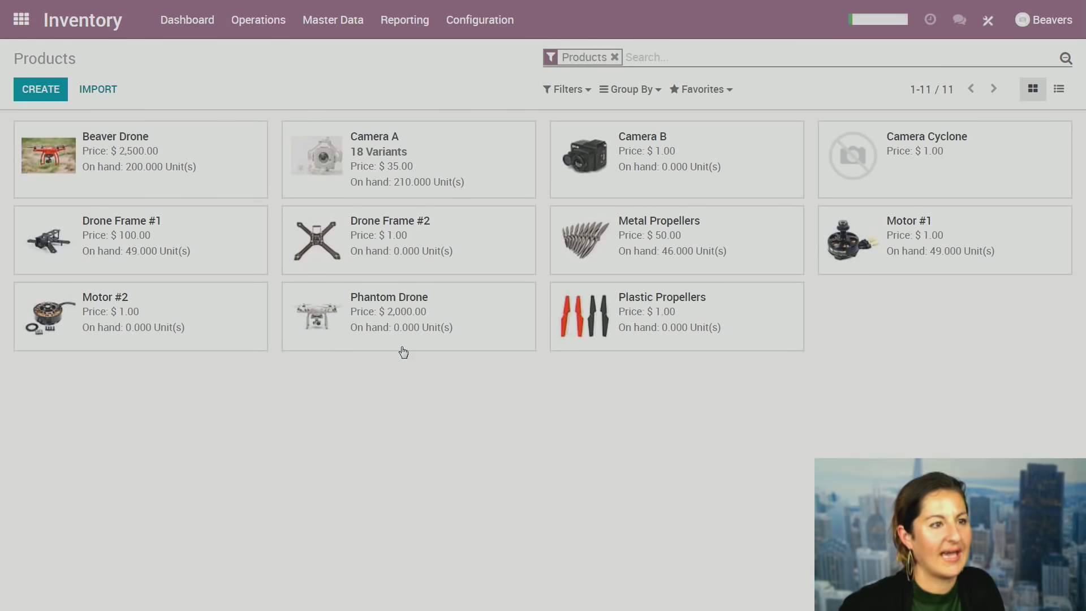
click(408, 334)
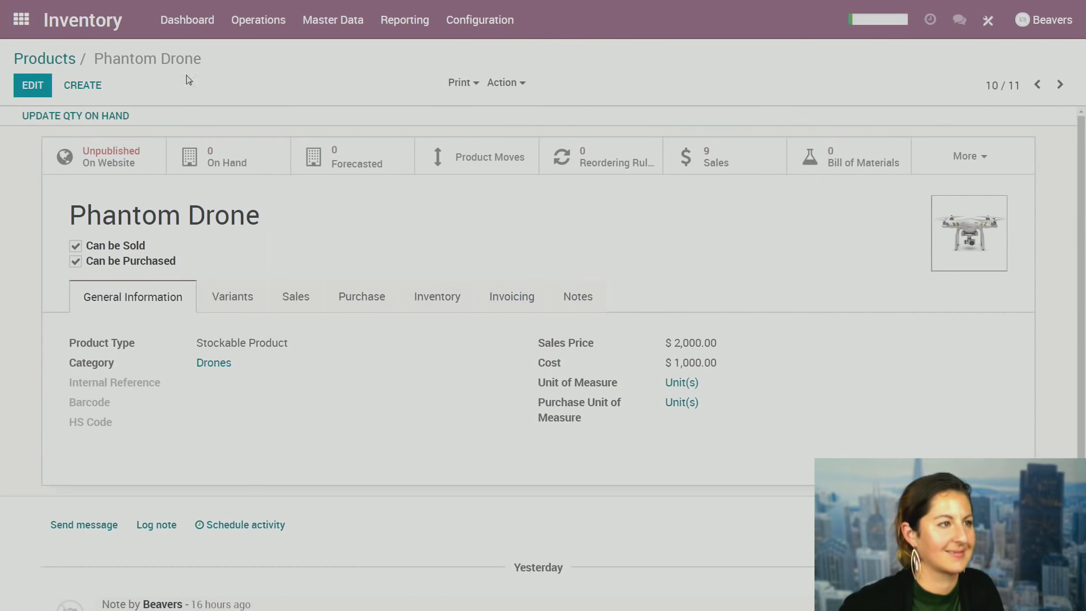
click(36, 93)
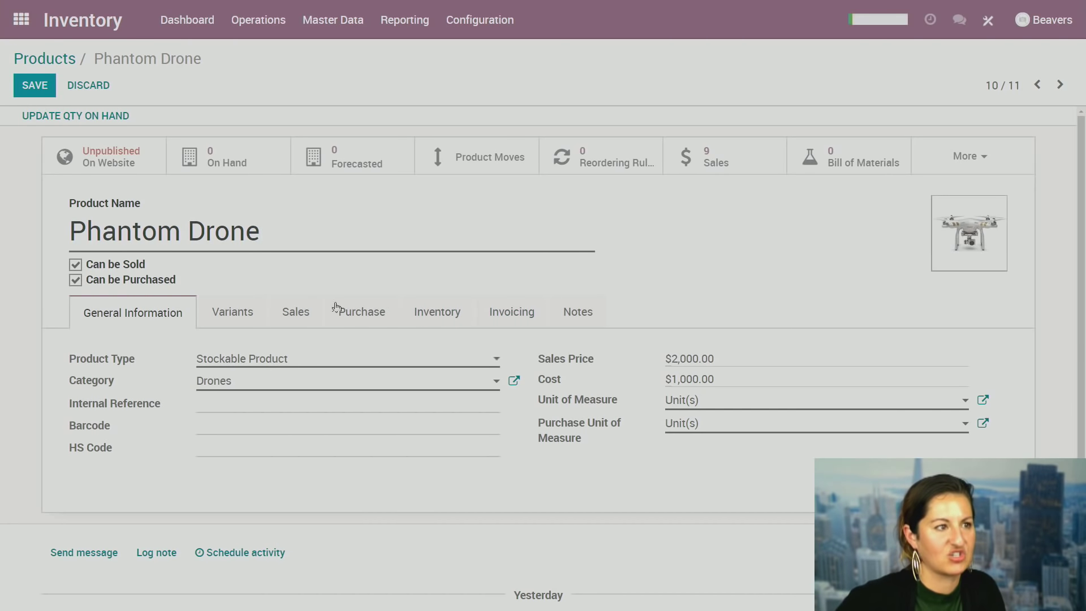
Review Phantom Drone's vendors and its Drop Shipping, Buy and Make To Order routes, and save the product.
click(379, 317)
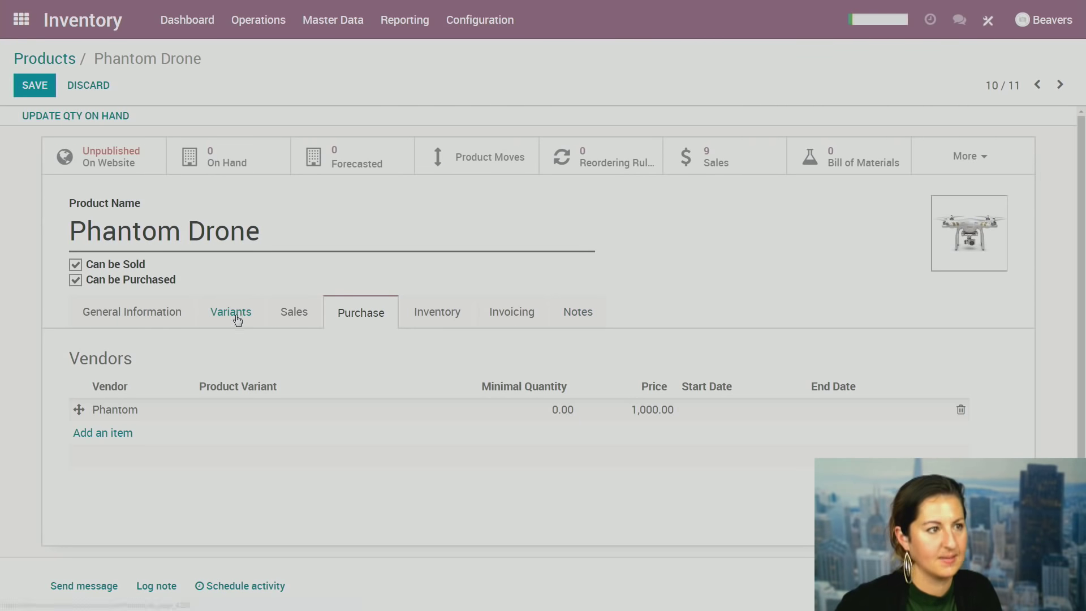
click(458, 320)
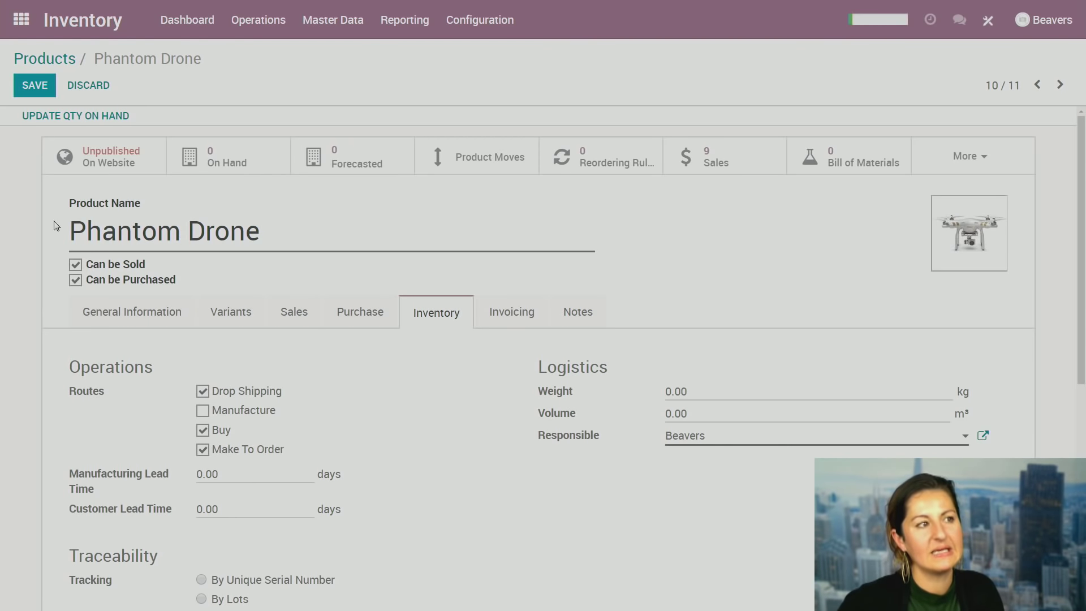
drag(255, 238, 40, 238)
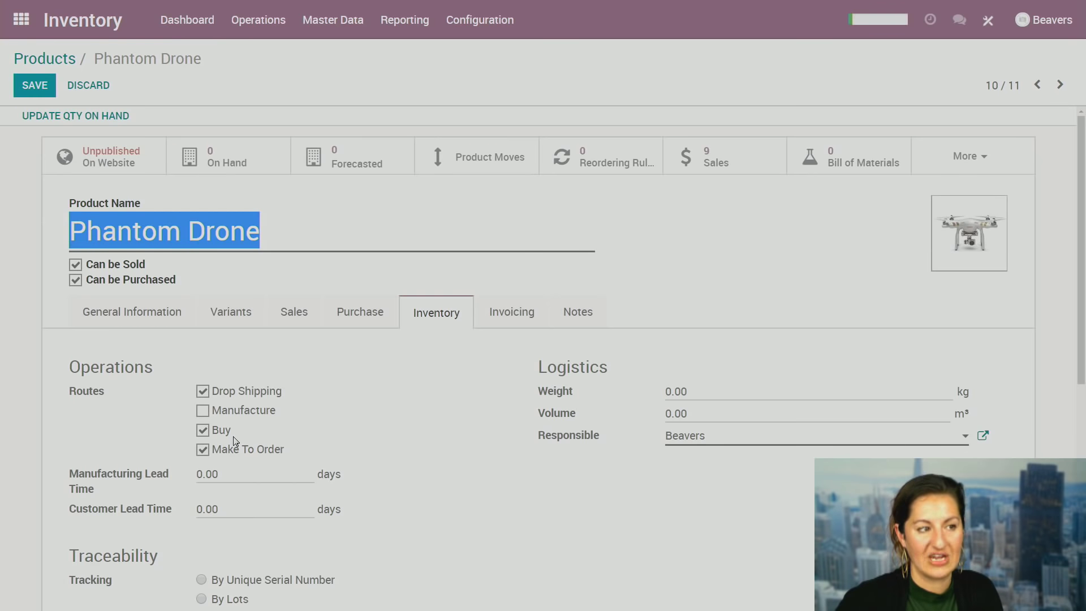
drag(218, 459, 293, 451)
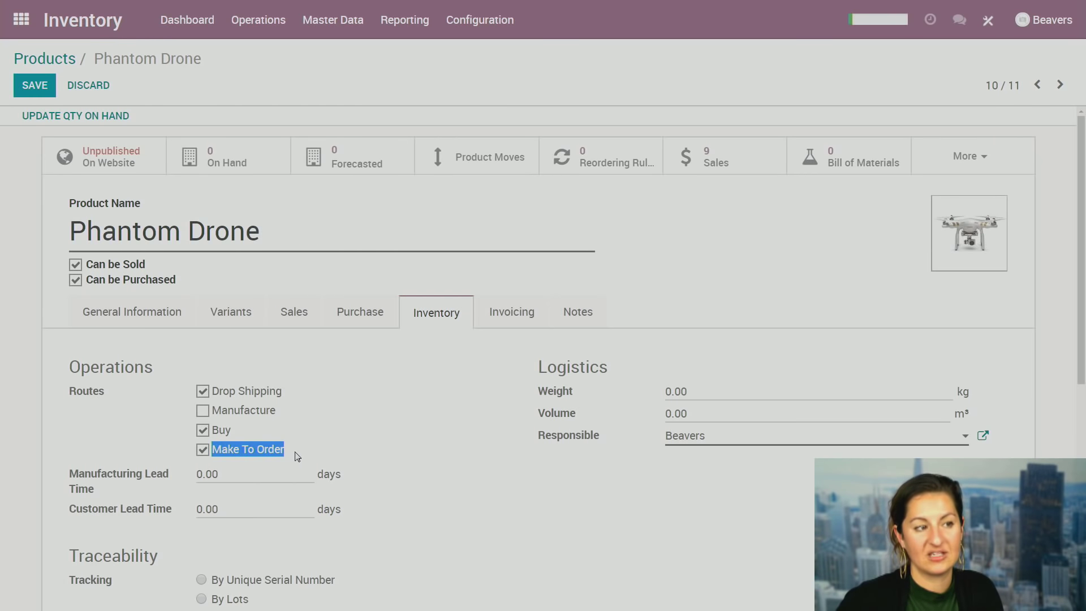
click(365, 438)
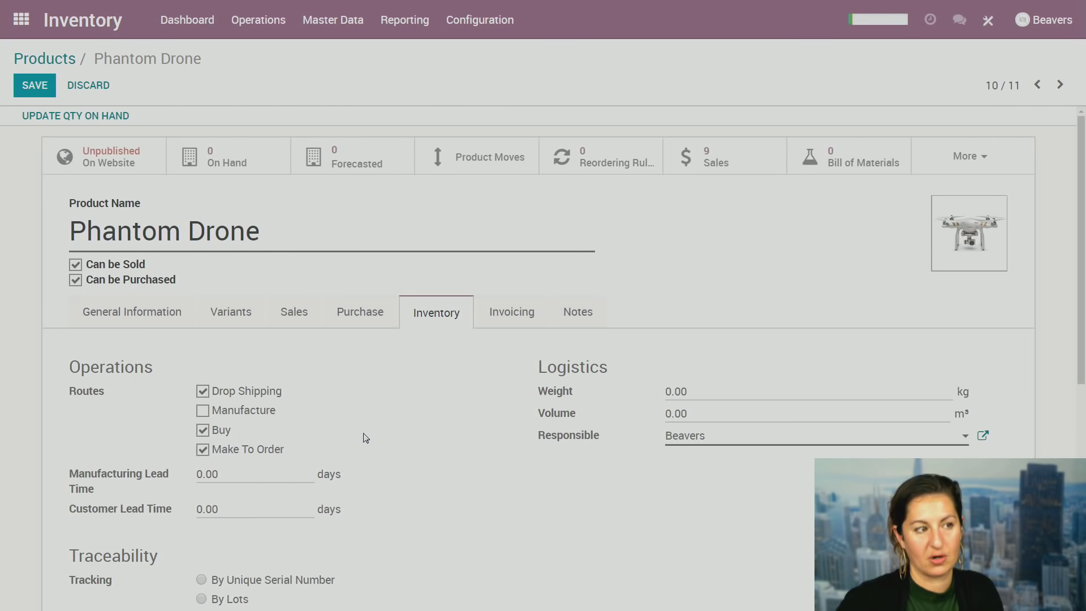
click(34, 86)
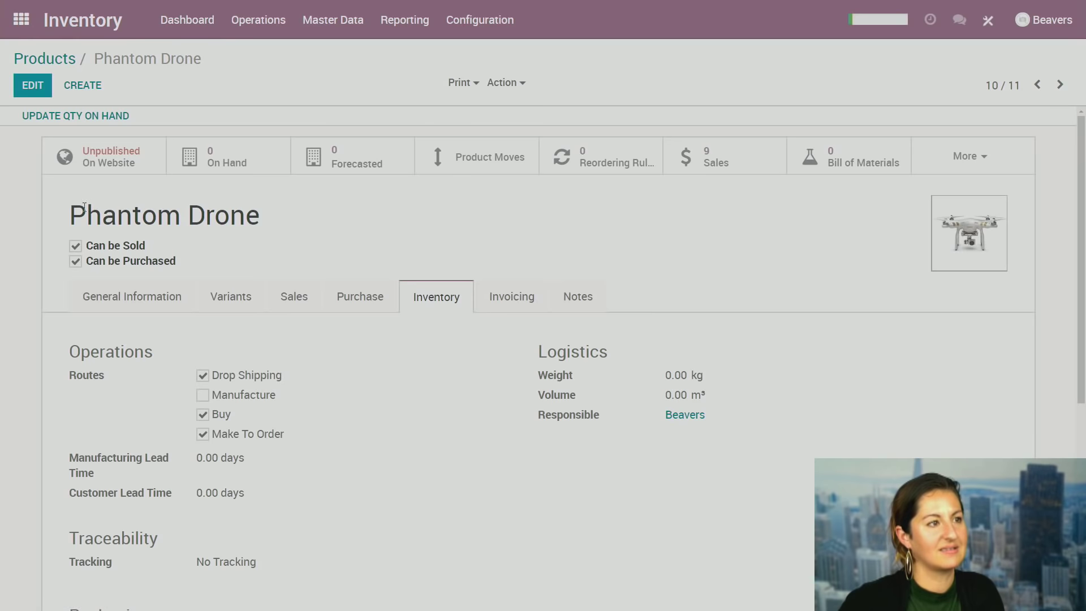
drag(69, 218, 366, 215)
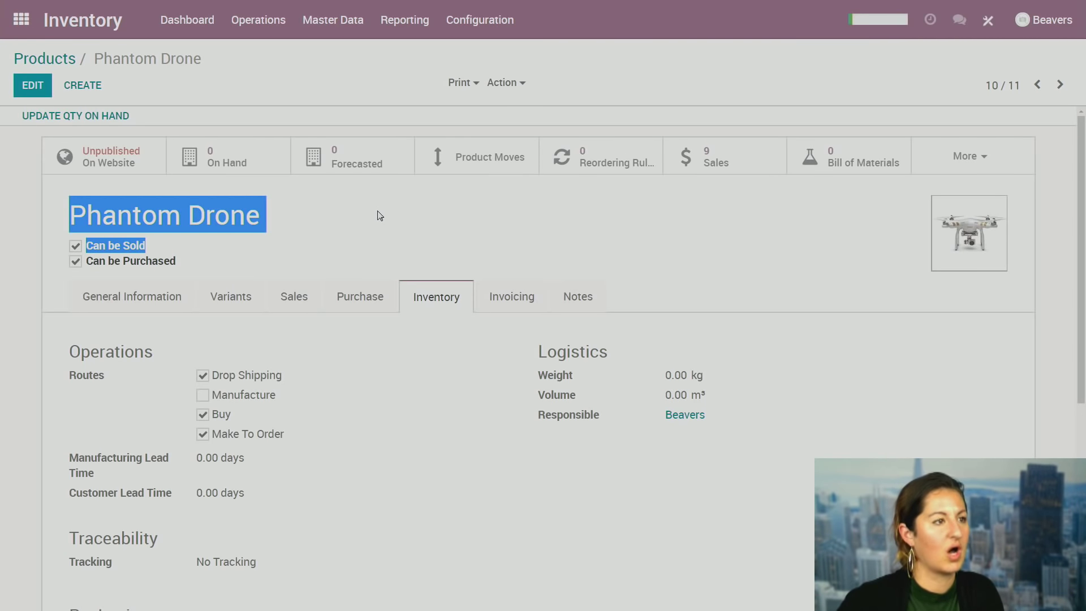
Switch to the Sales app and start a new quotation.
click(17, 25)
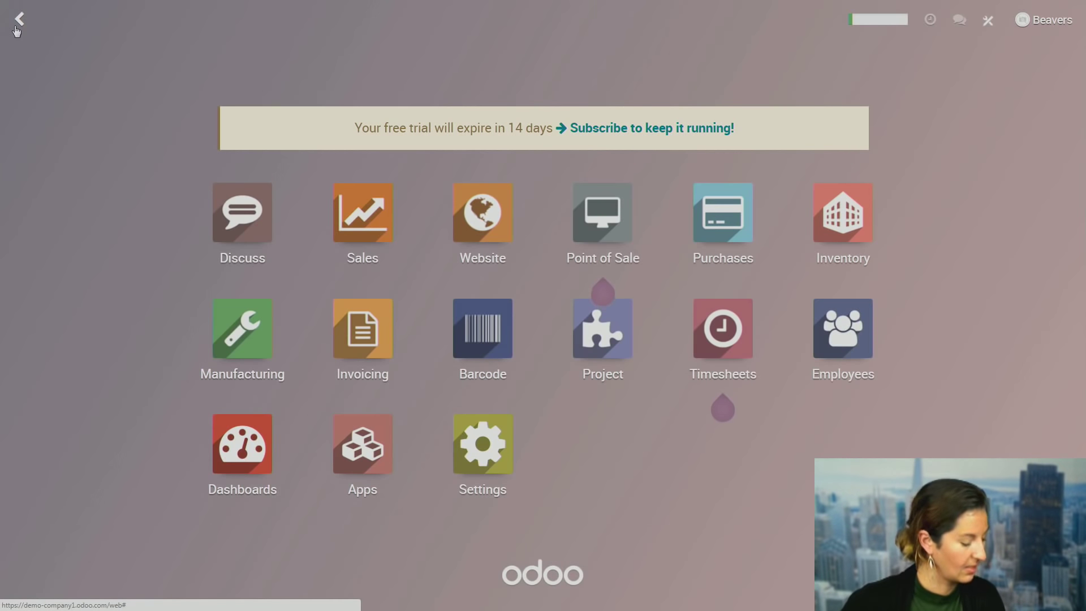
click(371, 213)
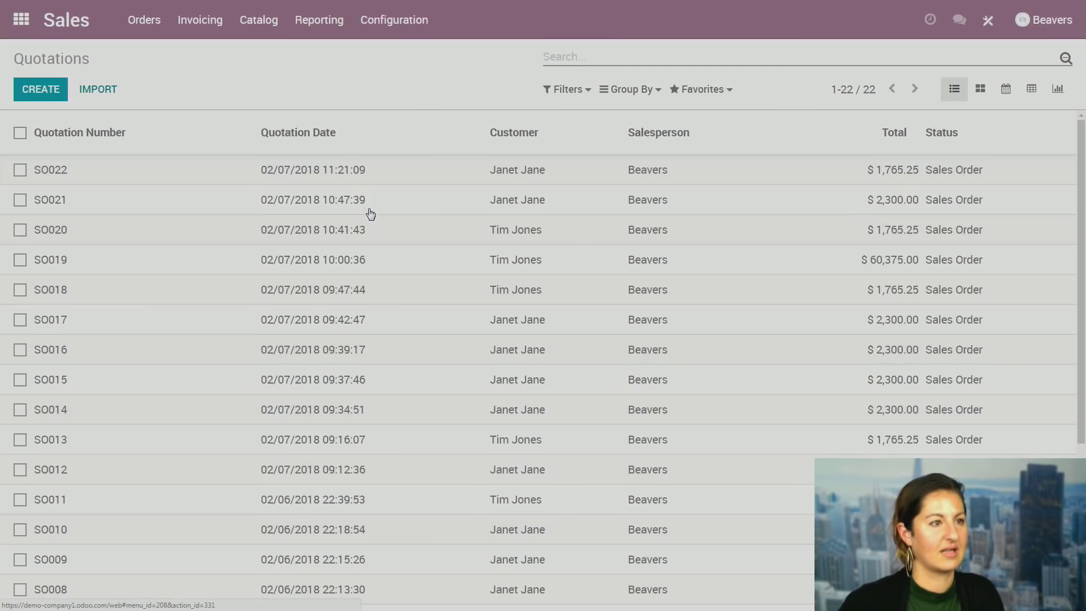
click(43, 96)
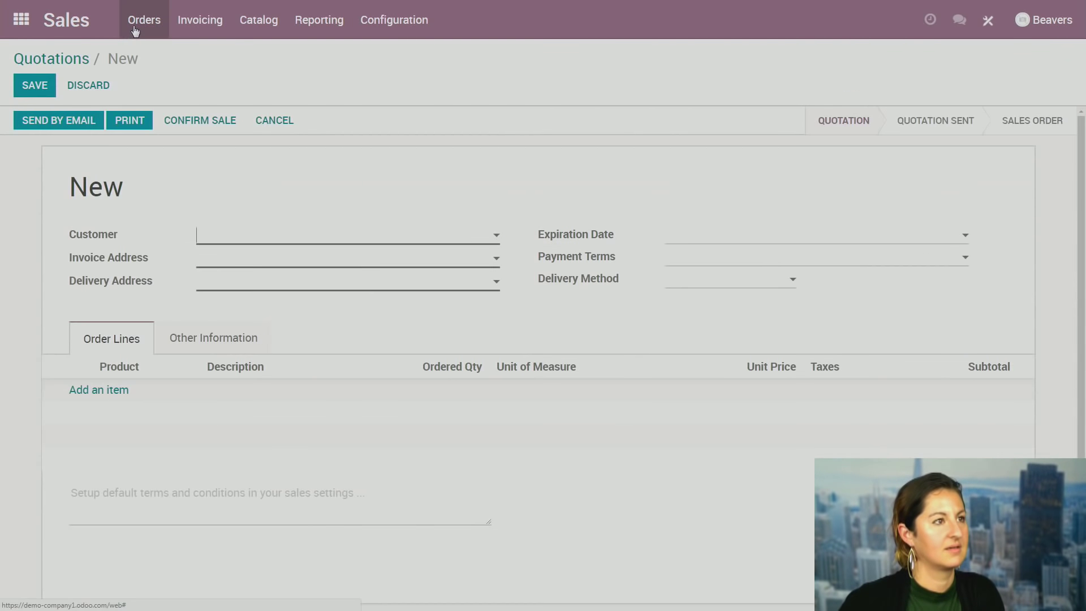
Create a new sales order from the Sales Orders list and enter the customer's full name.
click(143, 21)
click(151, 76)
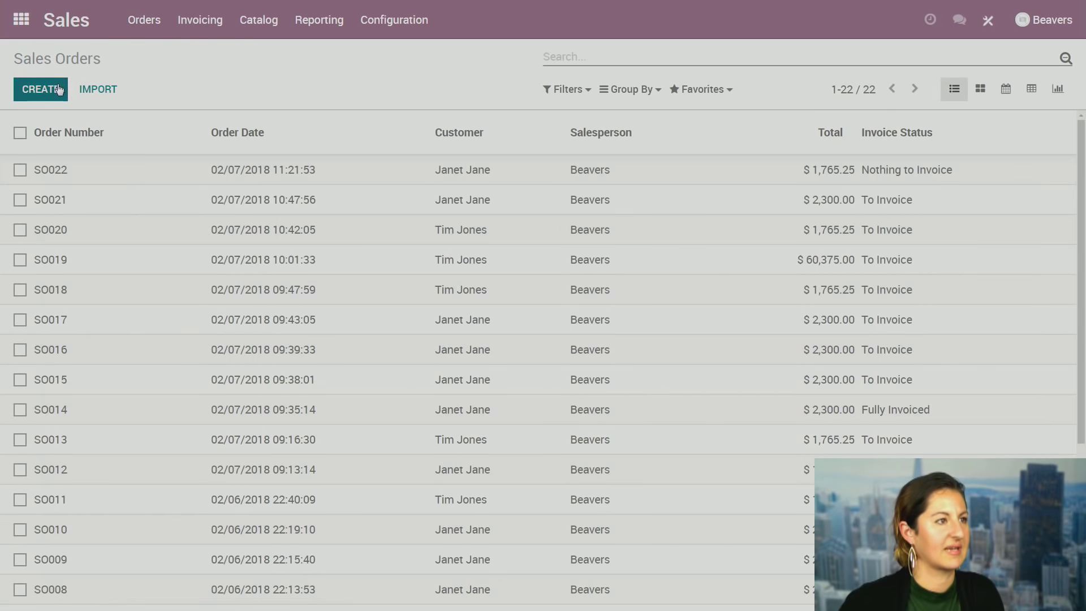
click(59, 89)
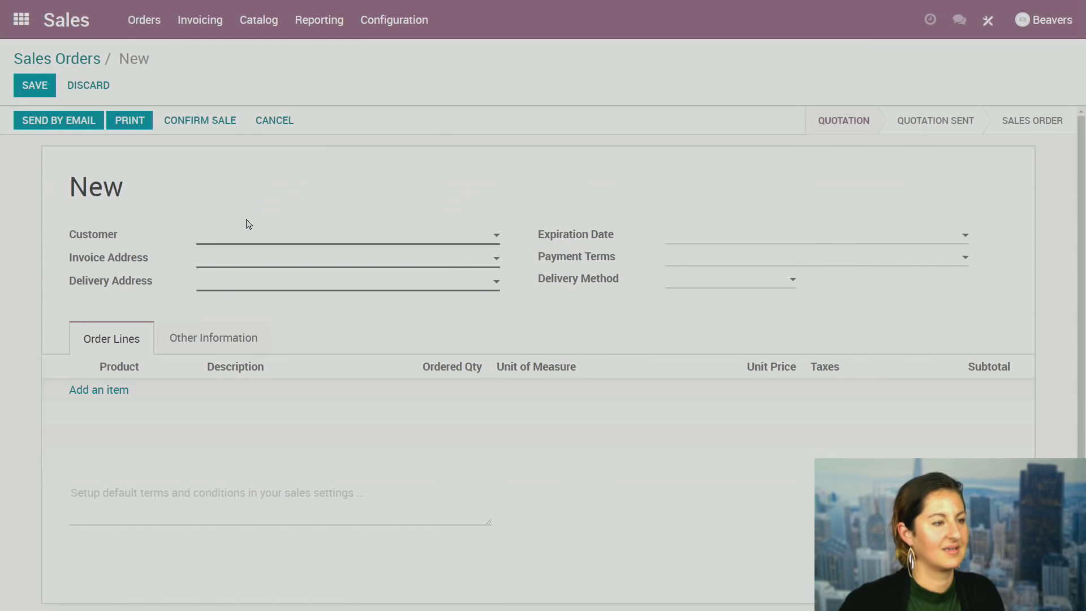
click(247, 224)
text(Tim)
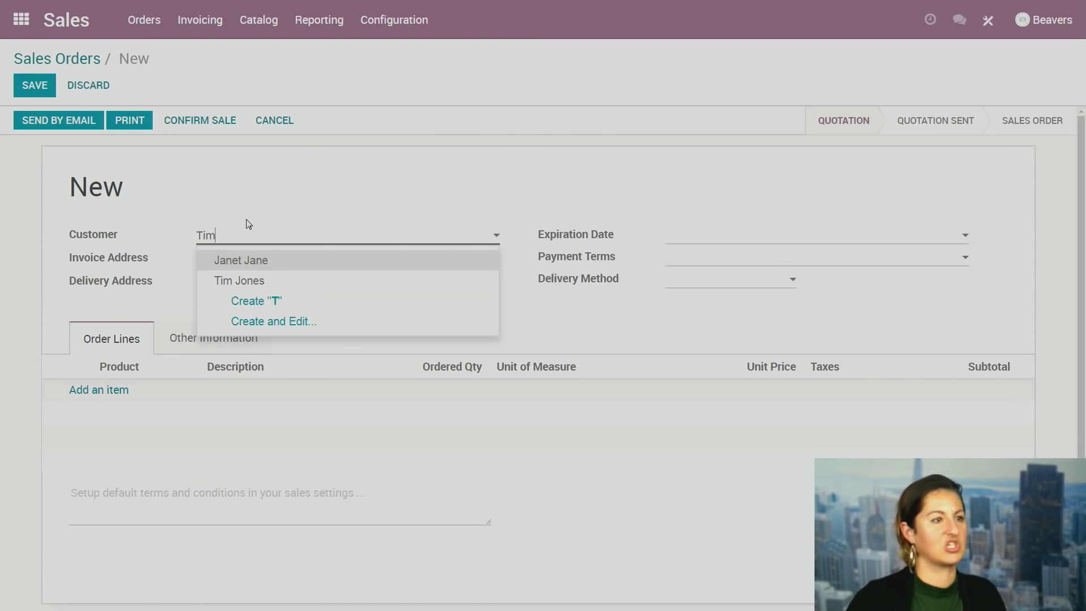
key(Return)
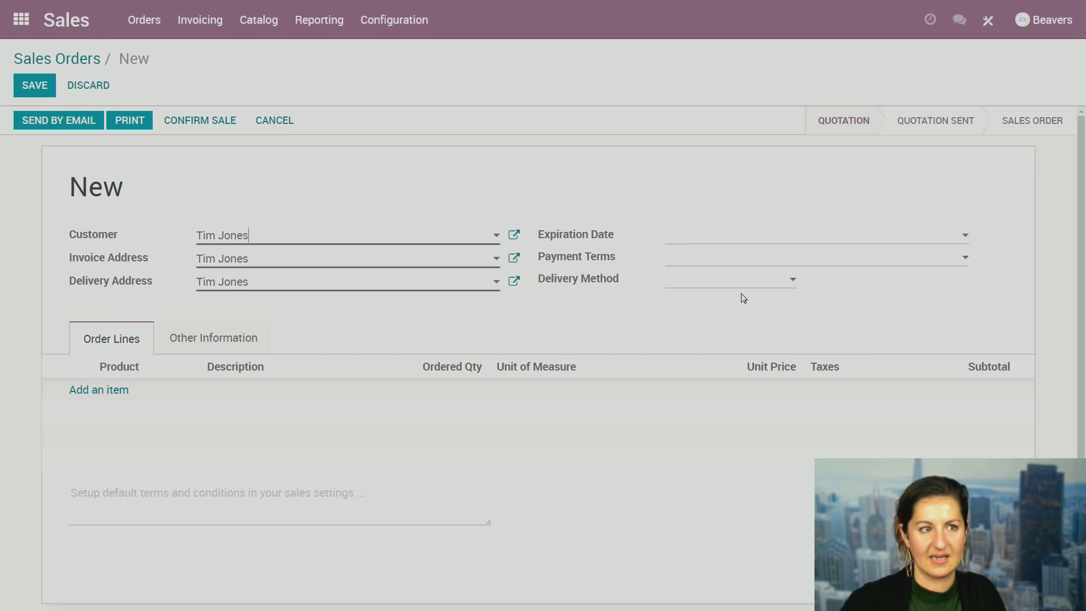
Add an order line for one Phantom Drone and confirm the sale.
click(92, 396)
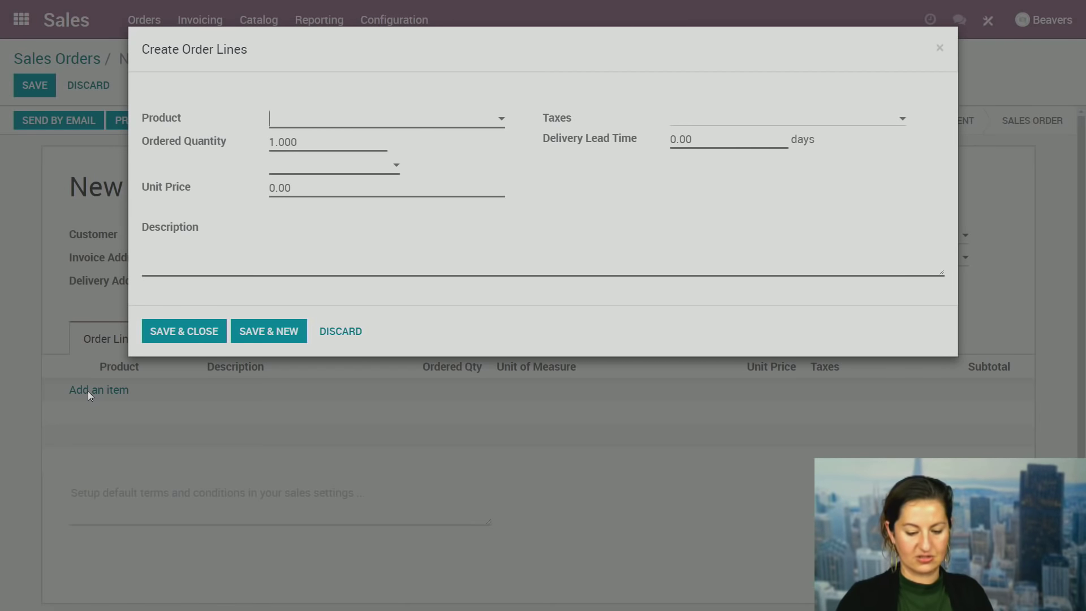
text(Phantom)
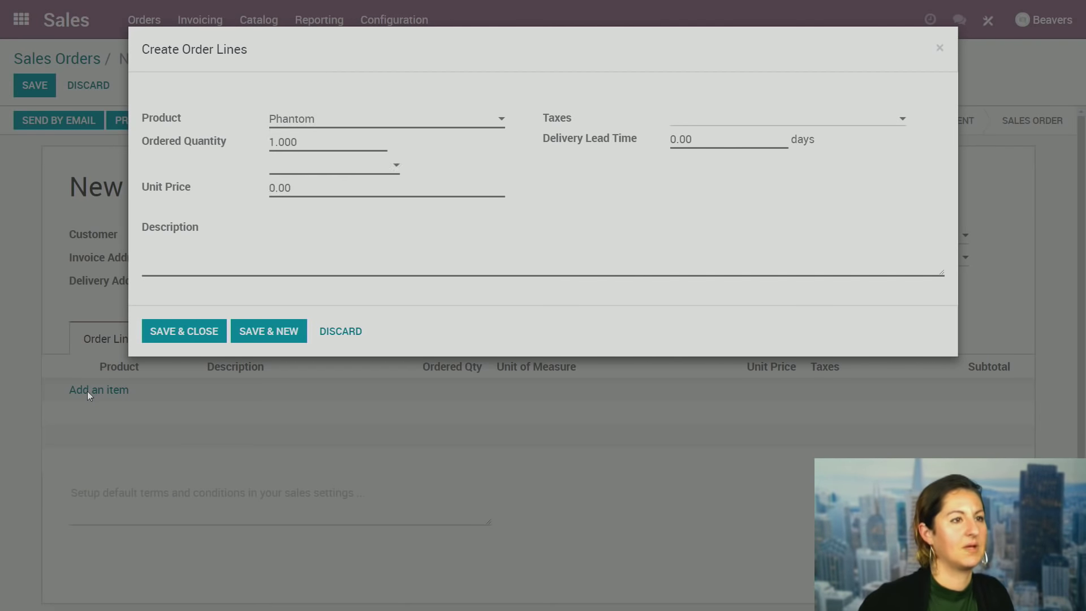
key(Return)
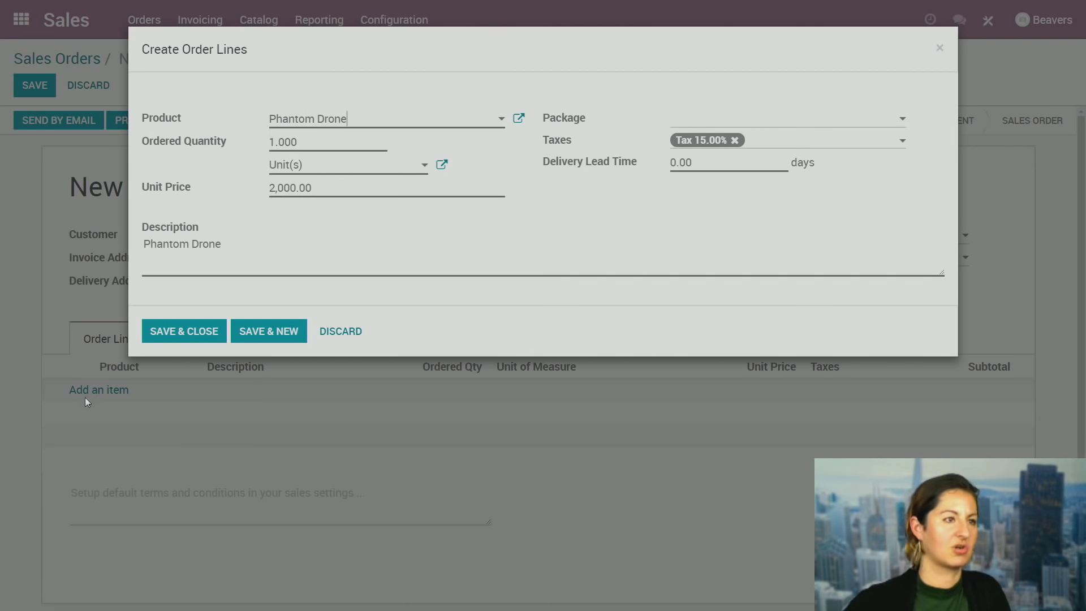
click(727, 126)
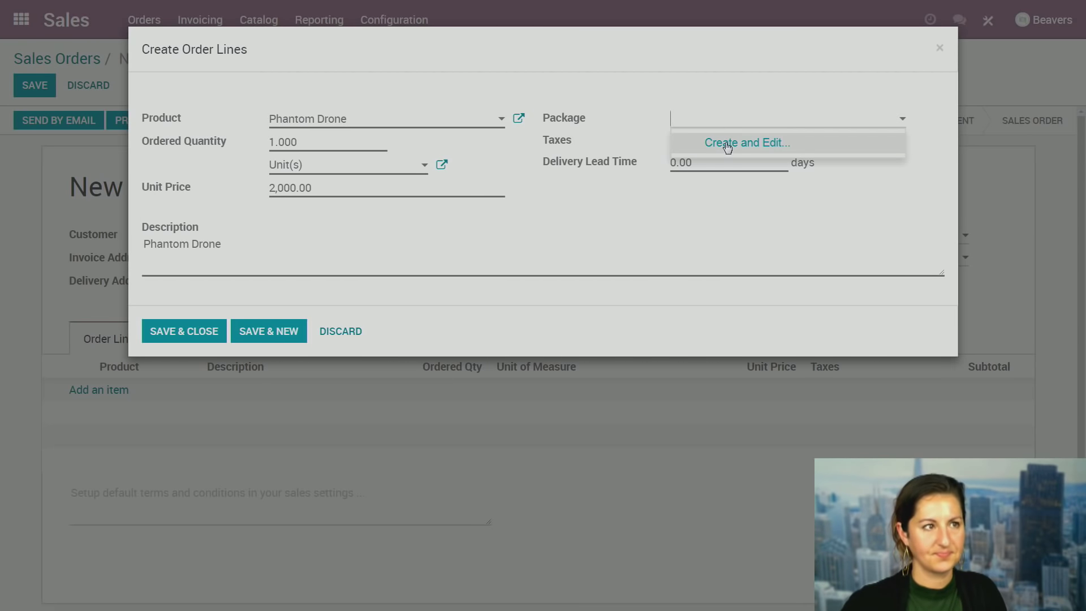
click(551, 46)
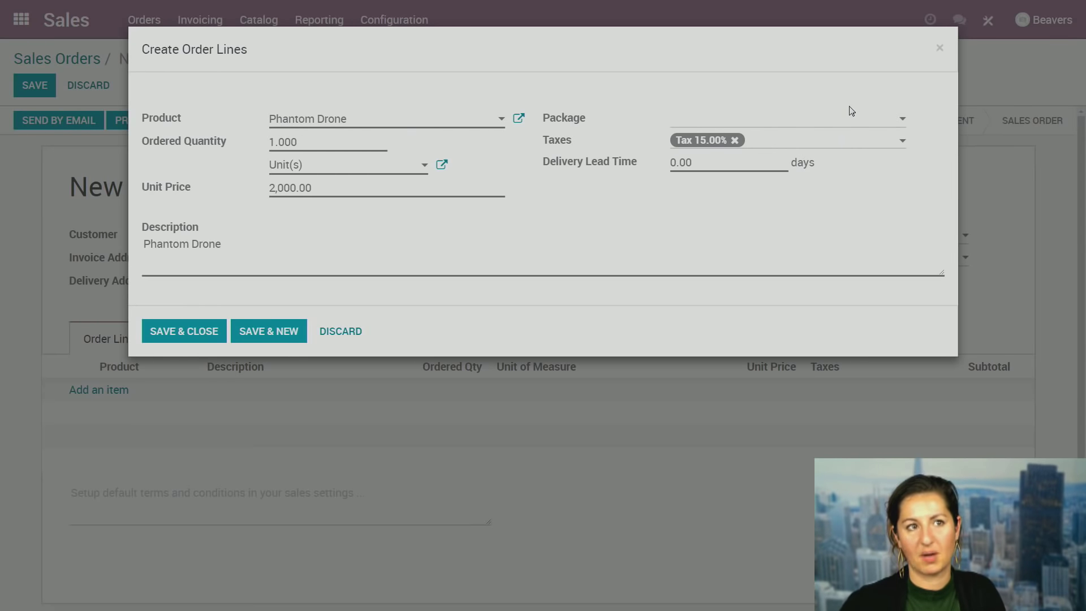
click(160, 333)
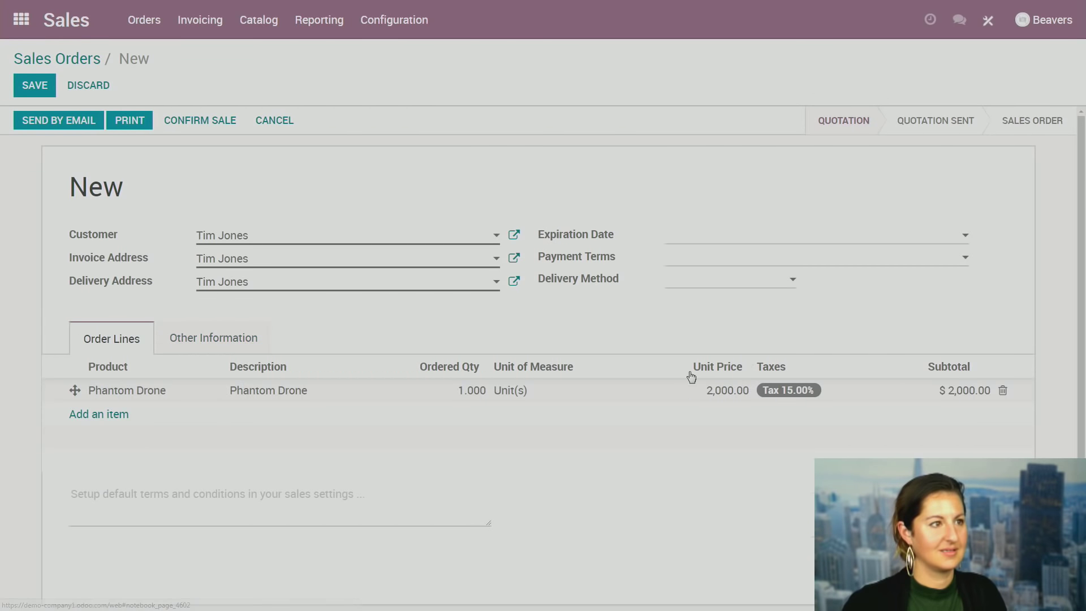
click(196, 132)
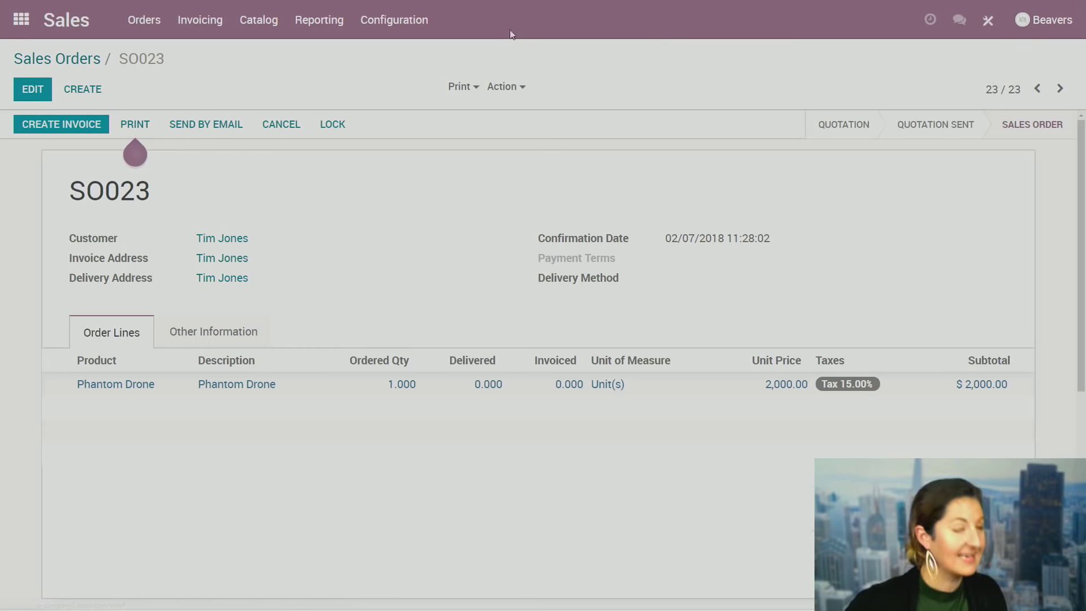
Switch to the Purchases app and open the Phantom request for quotation sourced from the new sales order.
click(26, 21)
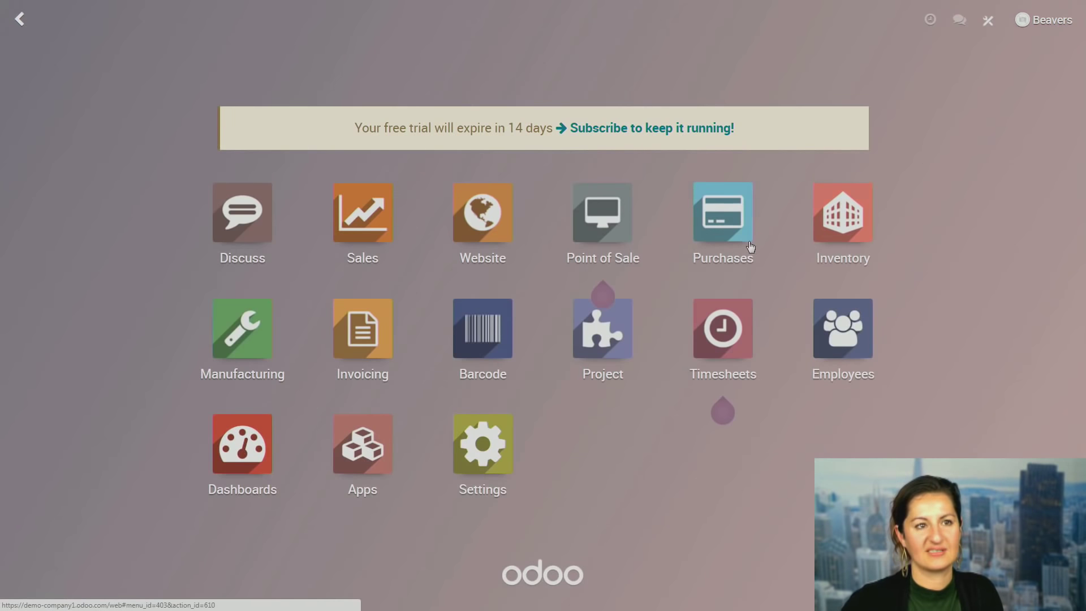
click(722, 229)
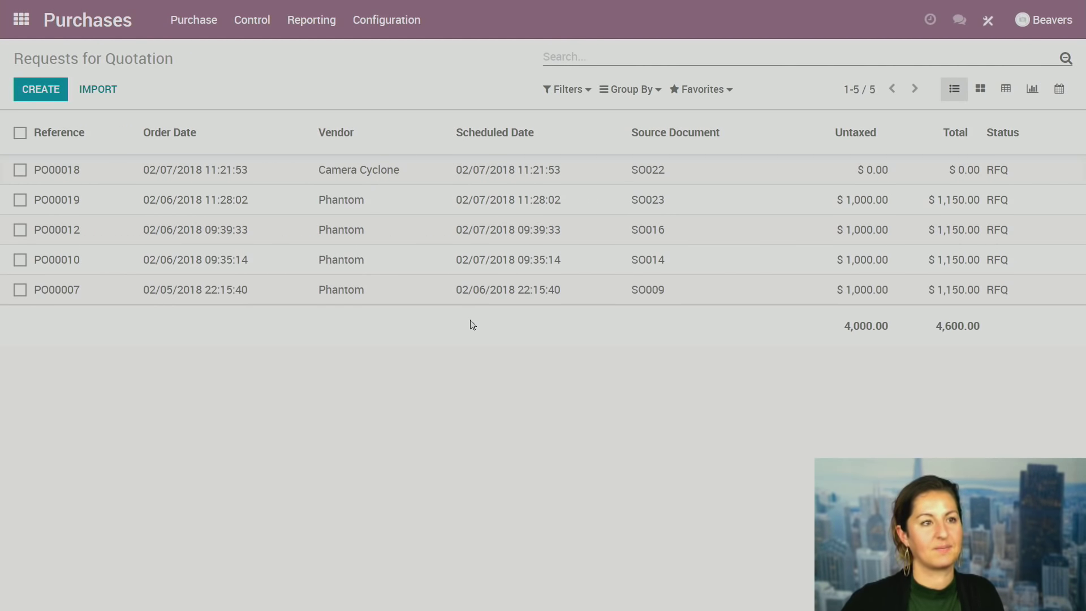
click(341, 209)
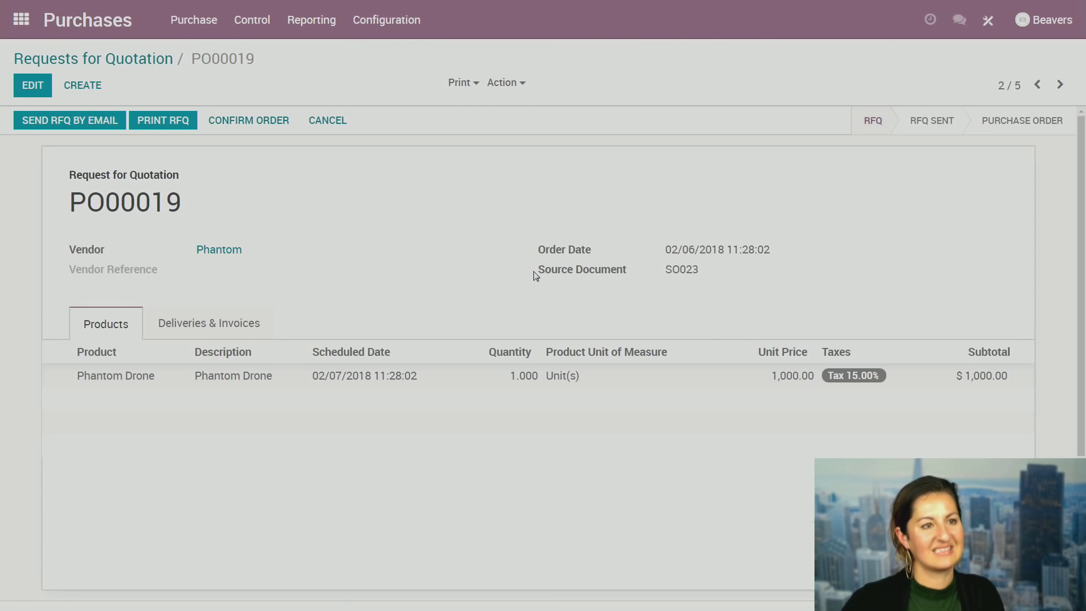
Check the request's reference and source document, and confirm it as a purchase order.
drag(536, 275, 744, 279)
click(735, 294)
click(714, 289)
drag(70, 213, 196, 208)
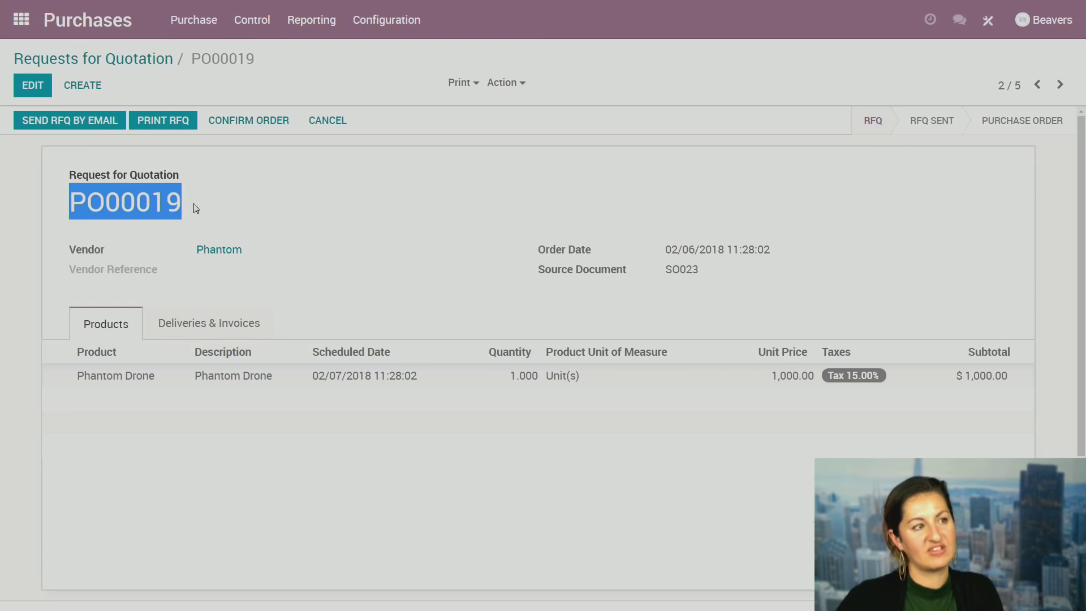
click(711, 286)
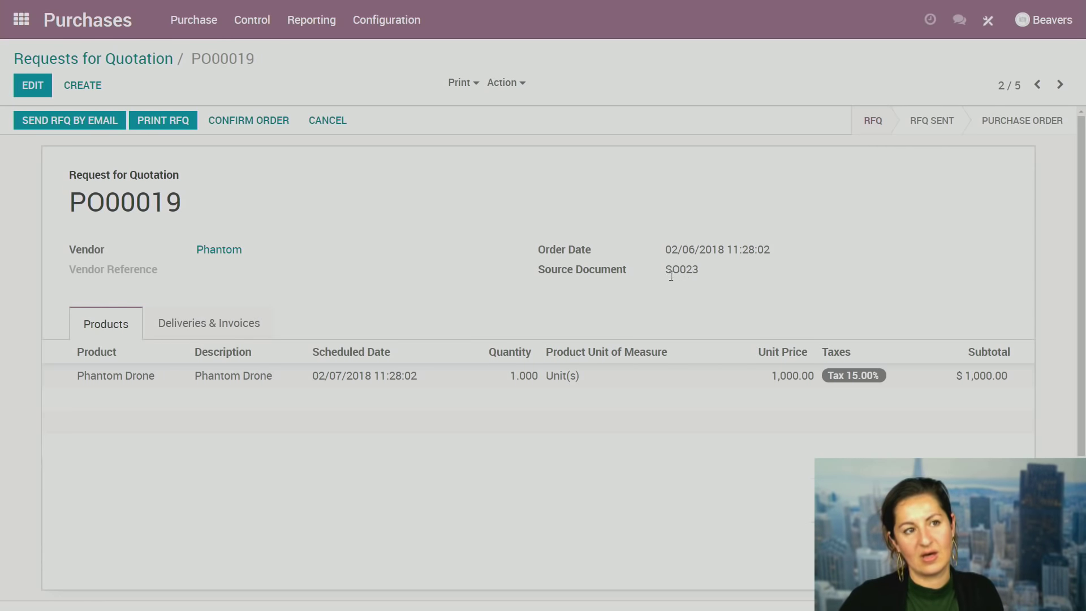
double_click(706, 274)
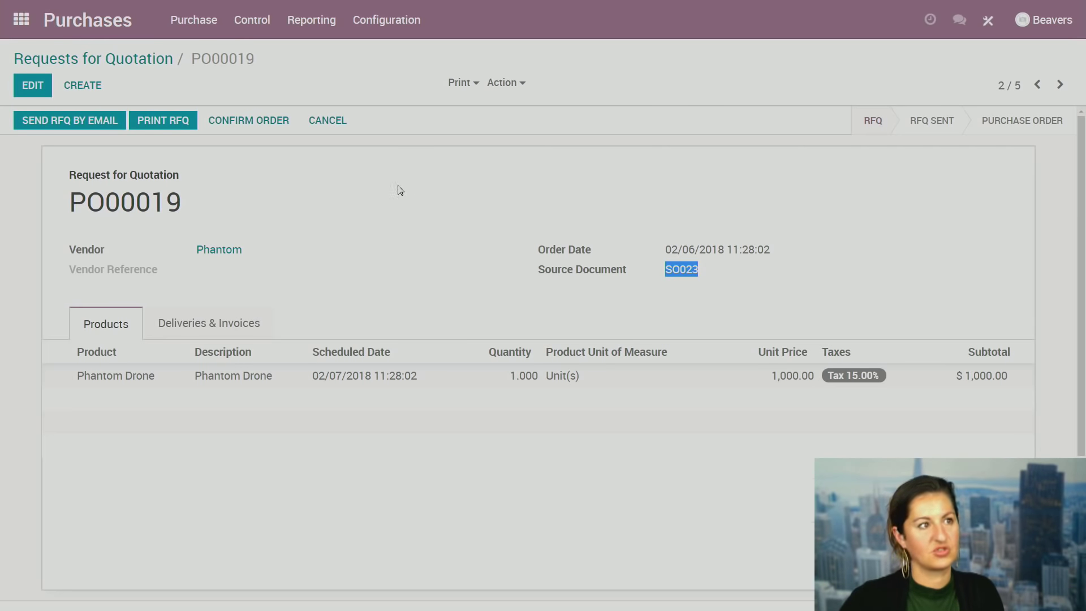
click(409, 224)
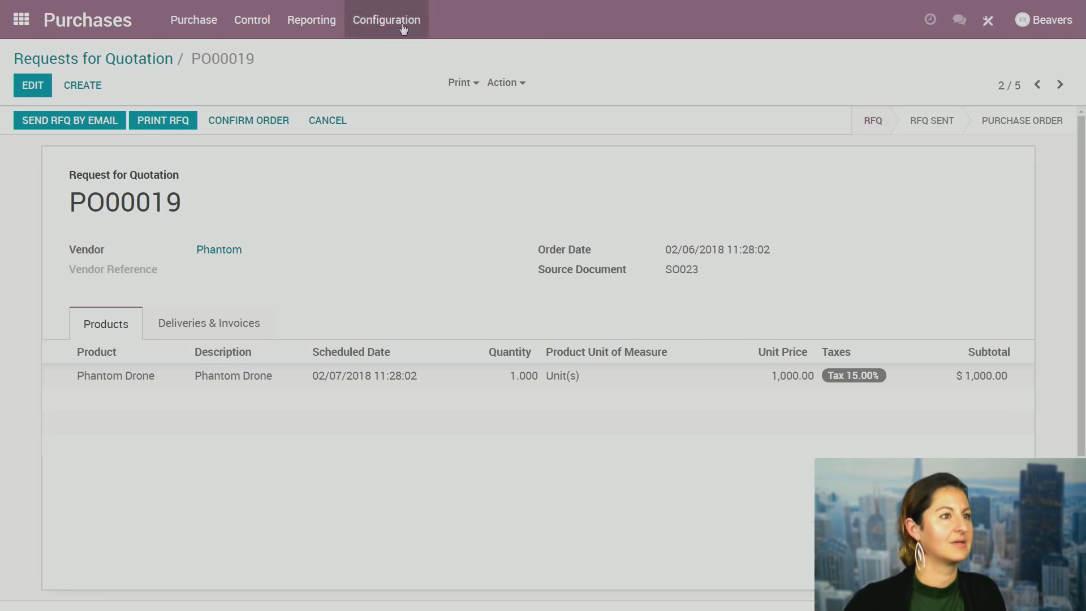
click(249, 120)
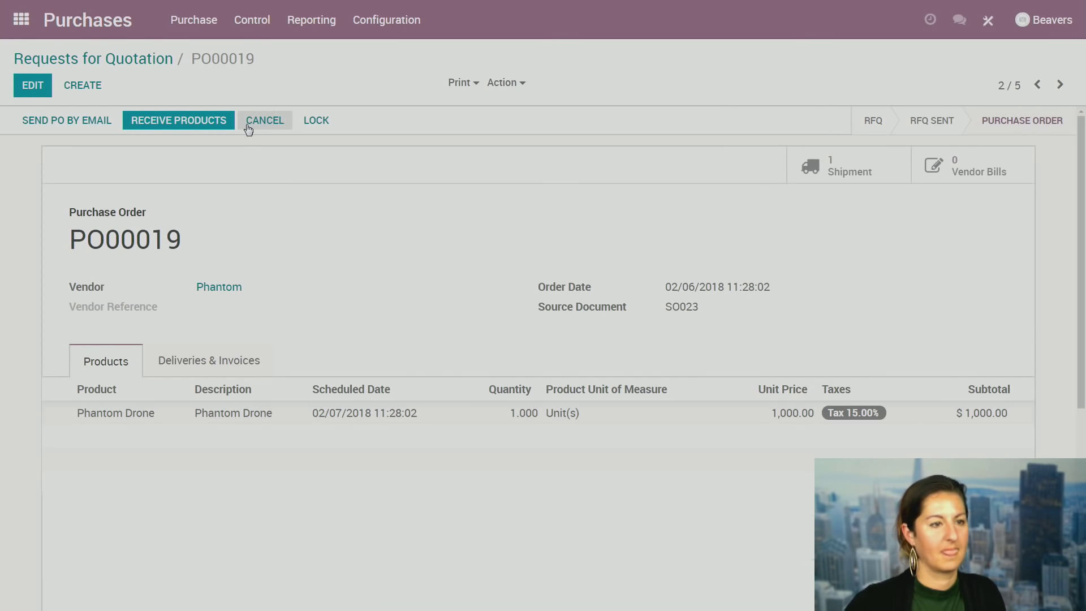
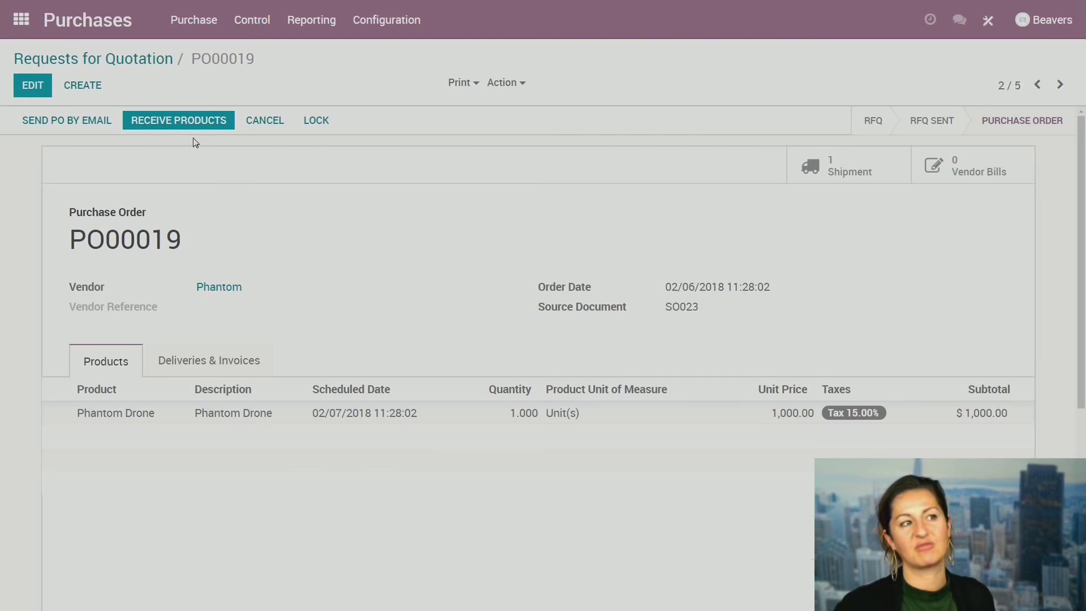
Switch to the Inventory app and validate the ready dropship transfer for the Phantom Drone, processing the full quantity.
click(21, 20)
click(824, 242)
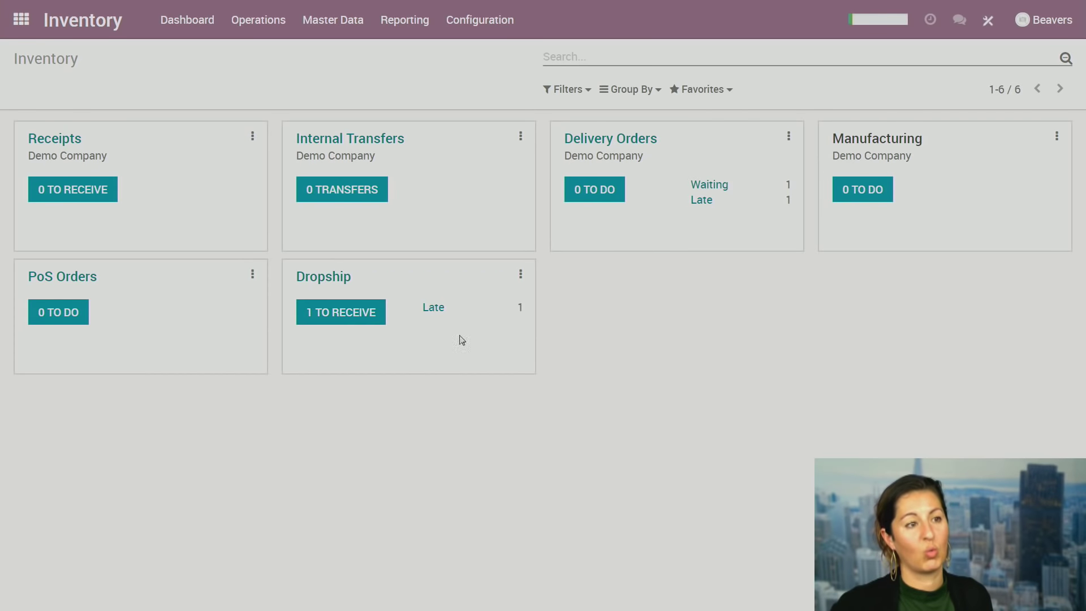
click(360, 320)
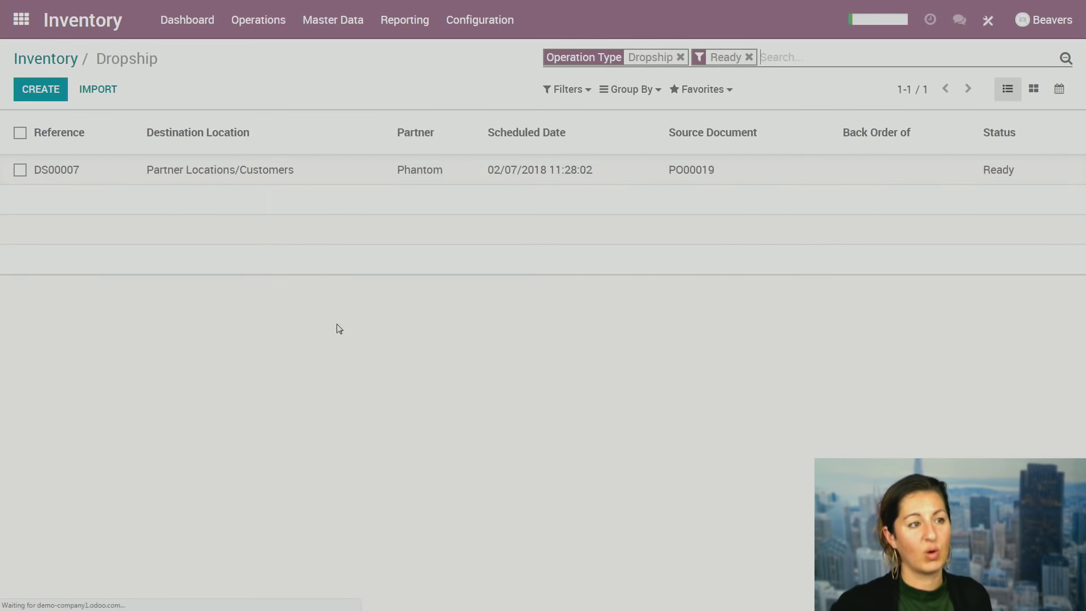
click(686, 179)
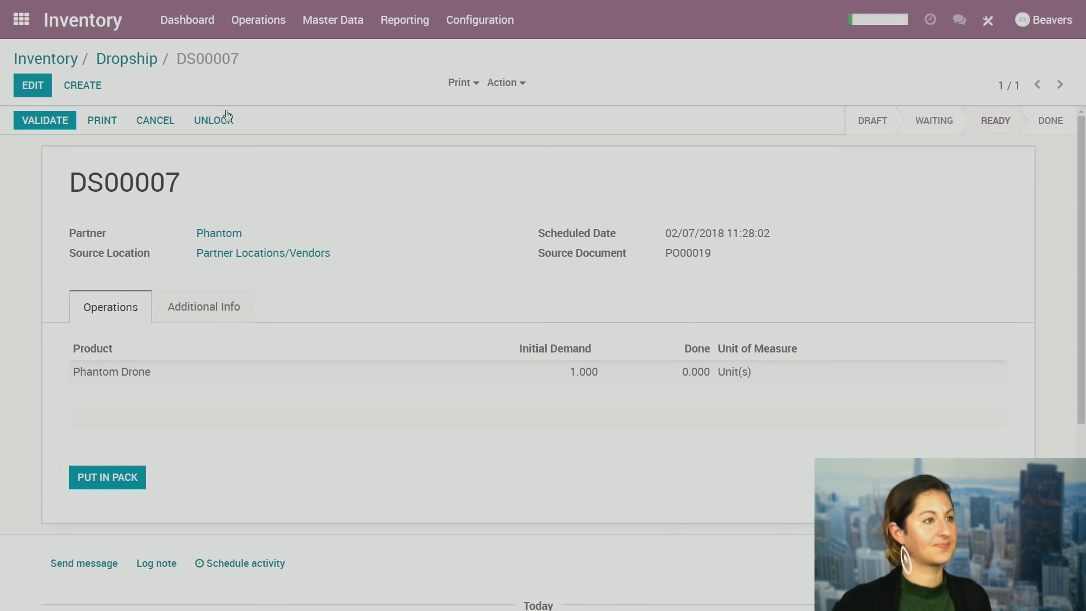
click(59, 122)
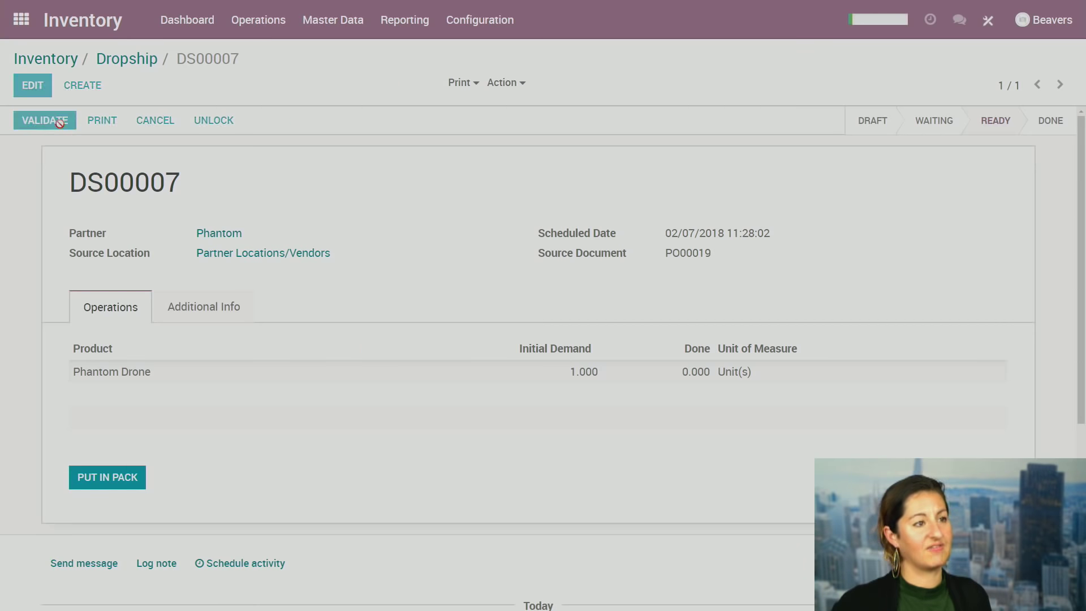
click(170, 179)
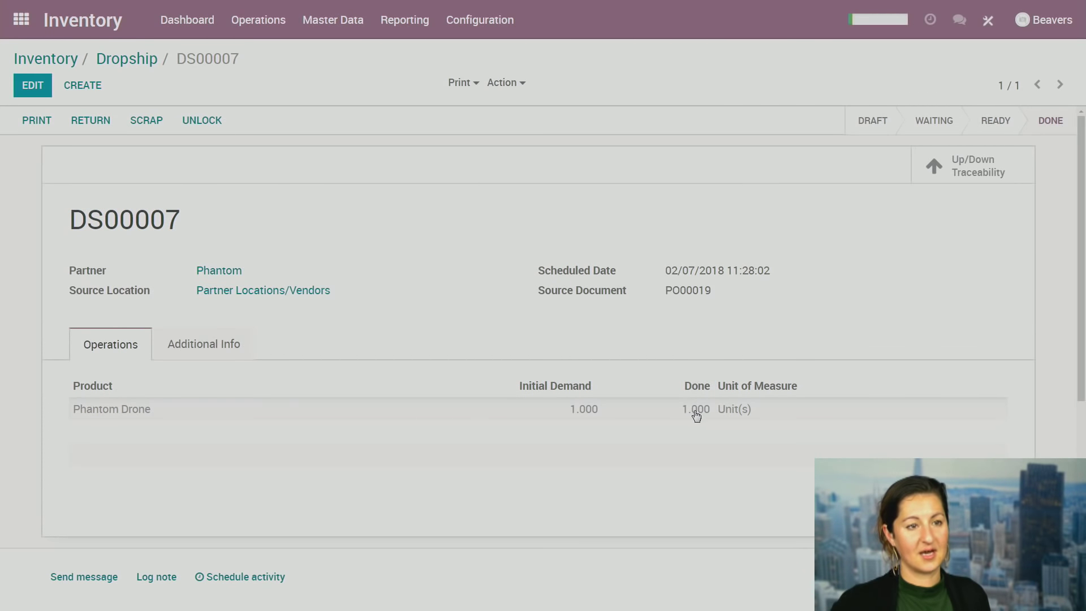
Review the list of all dropship transfers from the inventory dashboard, and return to the dashboard.
click(55, 59)
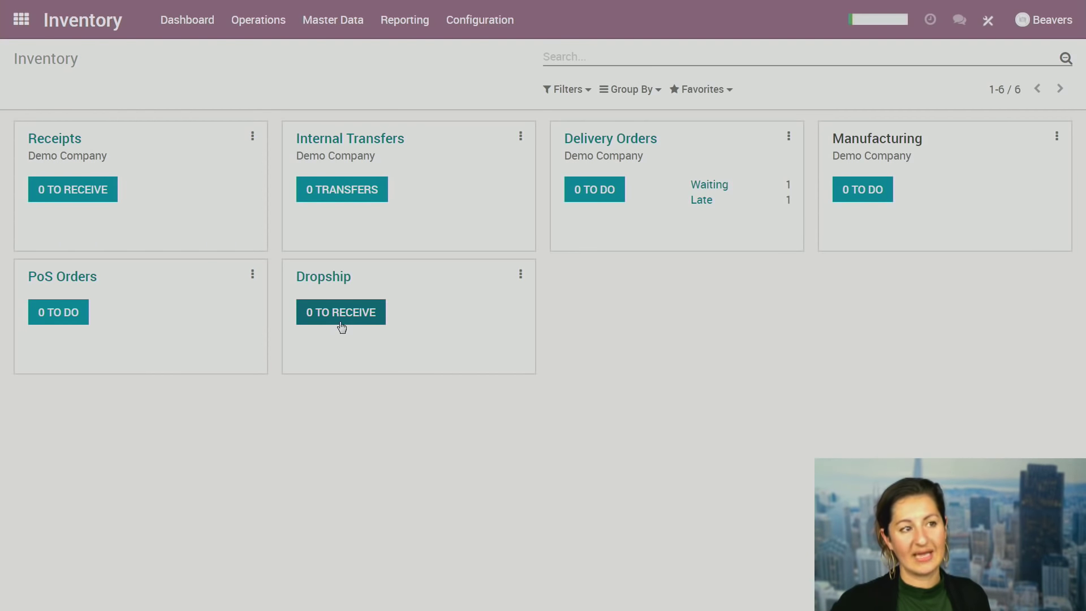
click(327, 283)
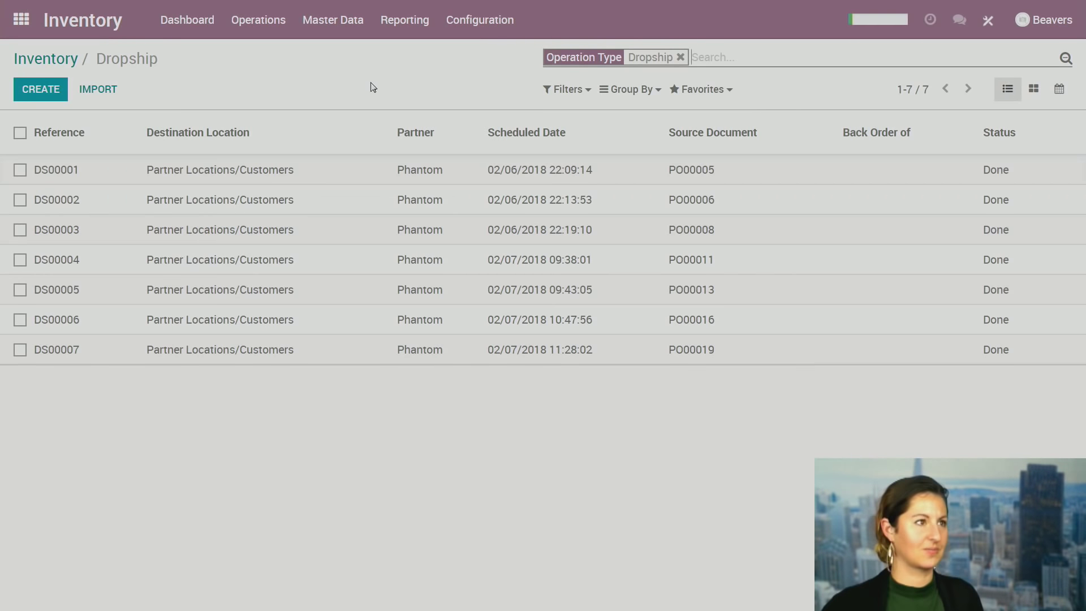
click(21, 19)
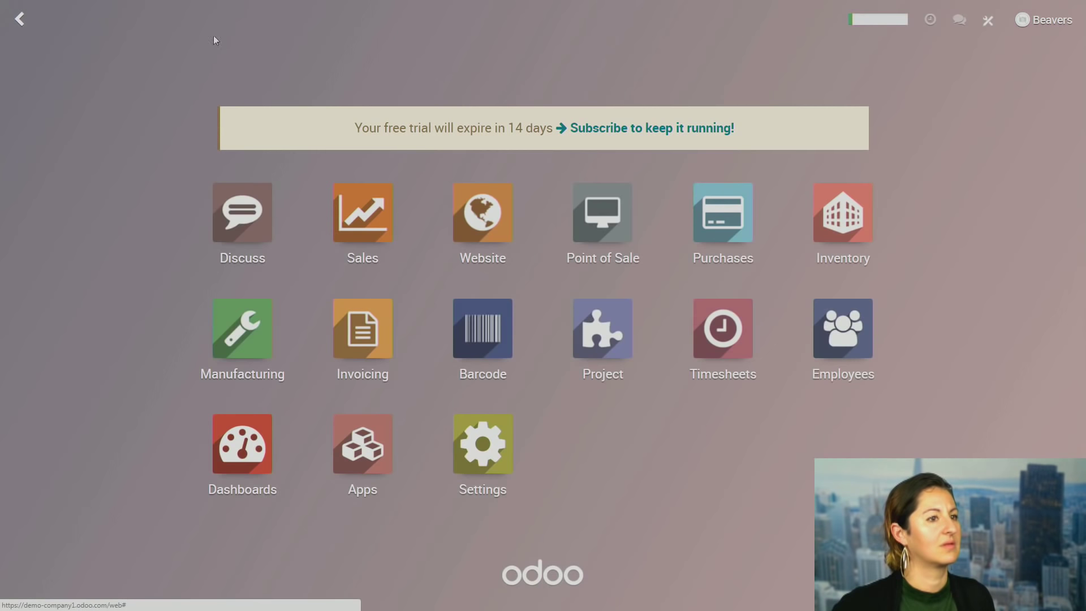
click(842, 234)
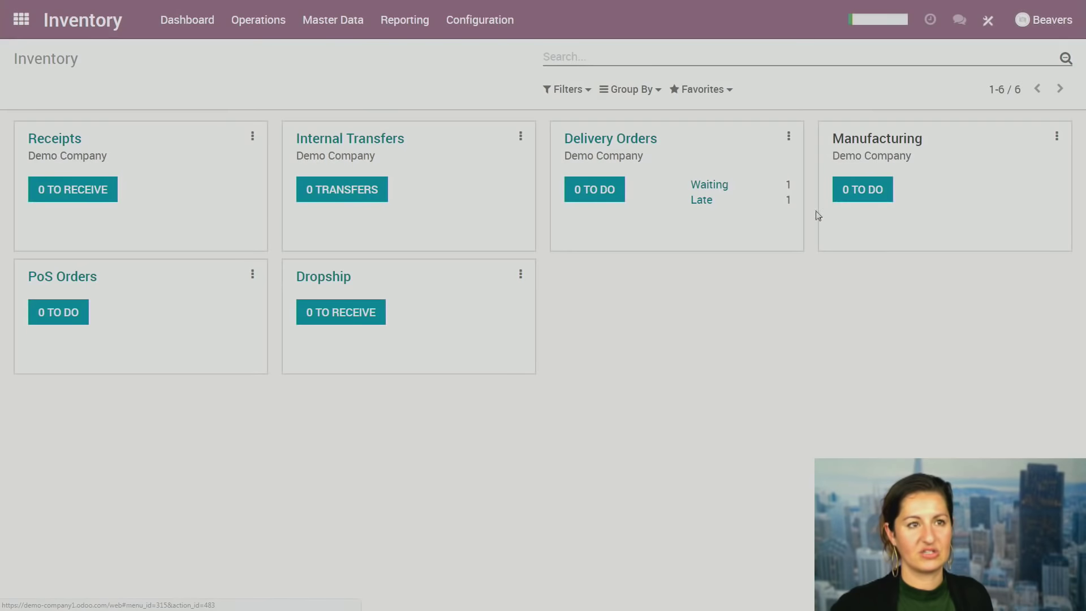
Open the Demo Company warehouse record from the warehouse list for editing.
click(488, 26)
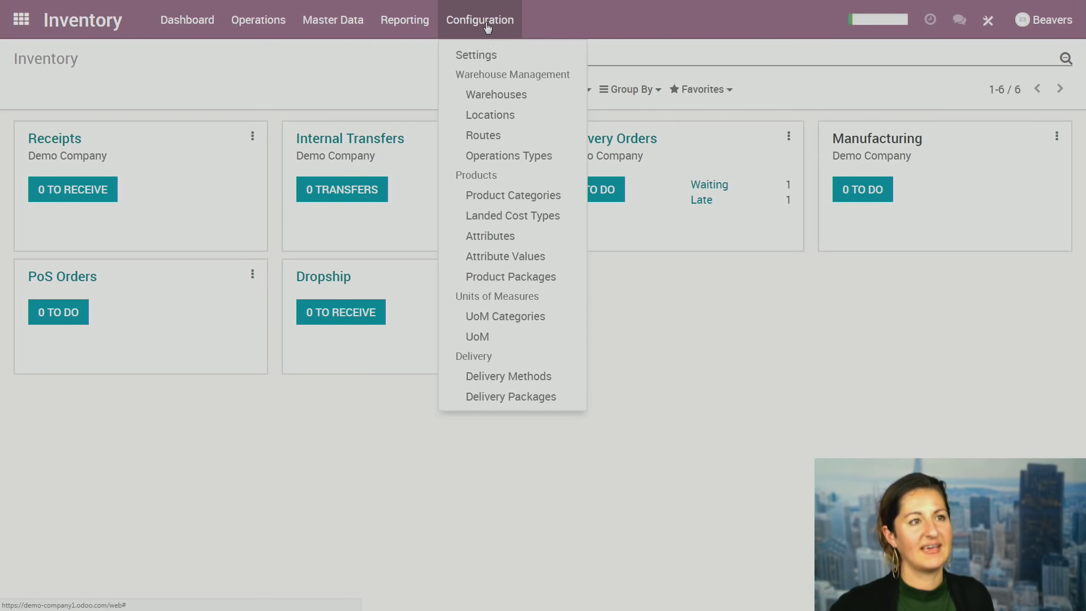
click(510, 101)
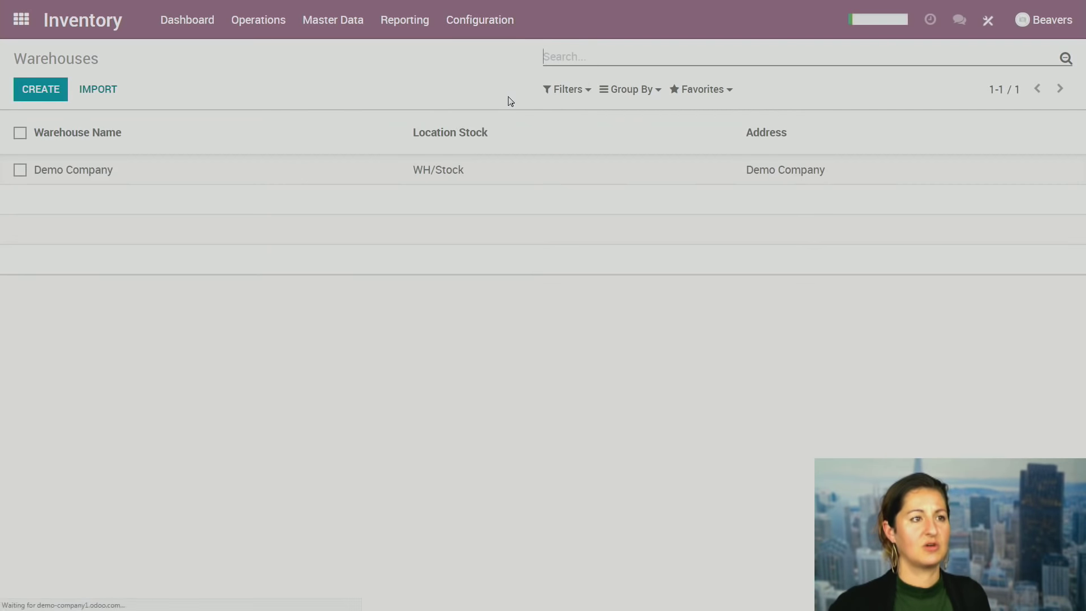
click(92, 180)
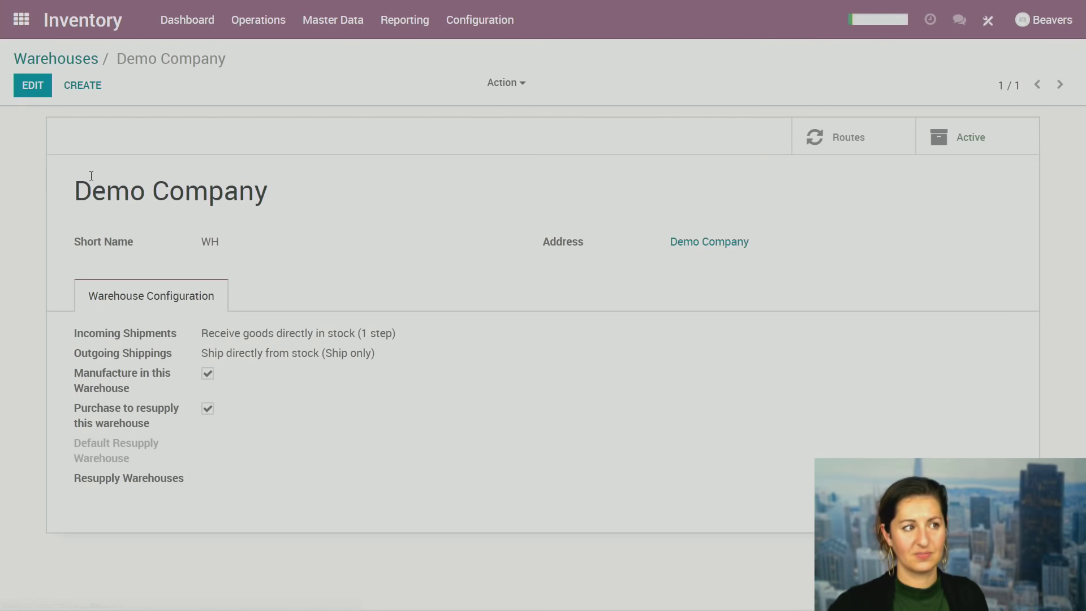
click(32, 87)
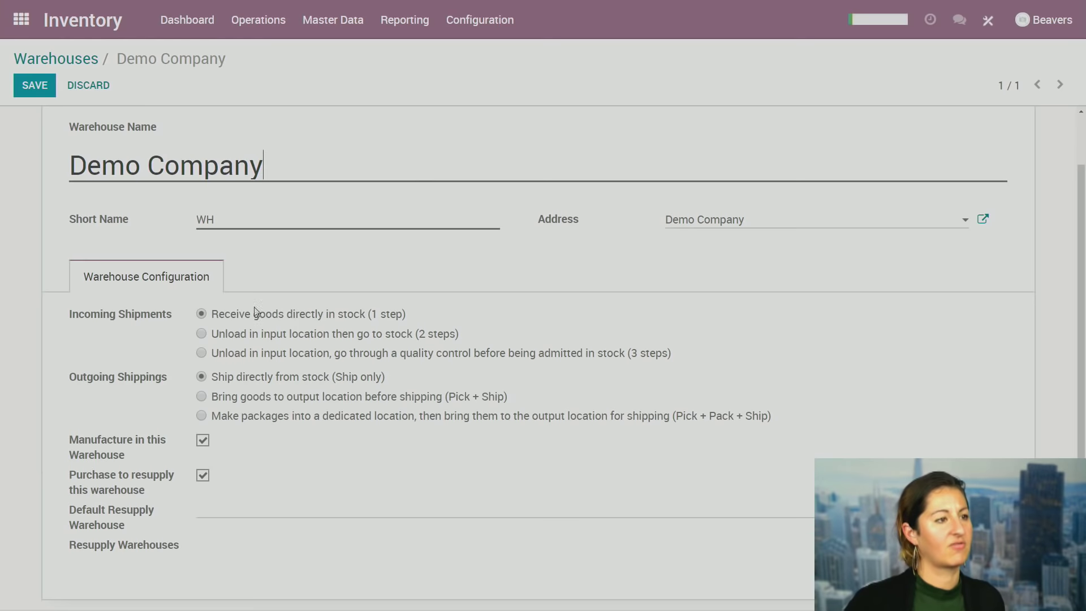
Set the warehouse's outgoing shippings to packing in a dedicated location before shipping (Pick + Pack + Ship), and save.
drag(69, 312, 171, 328)
drag(311, 170, 1, 187)
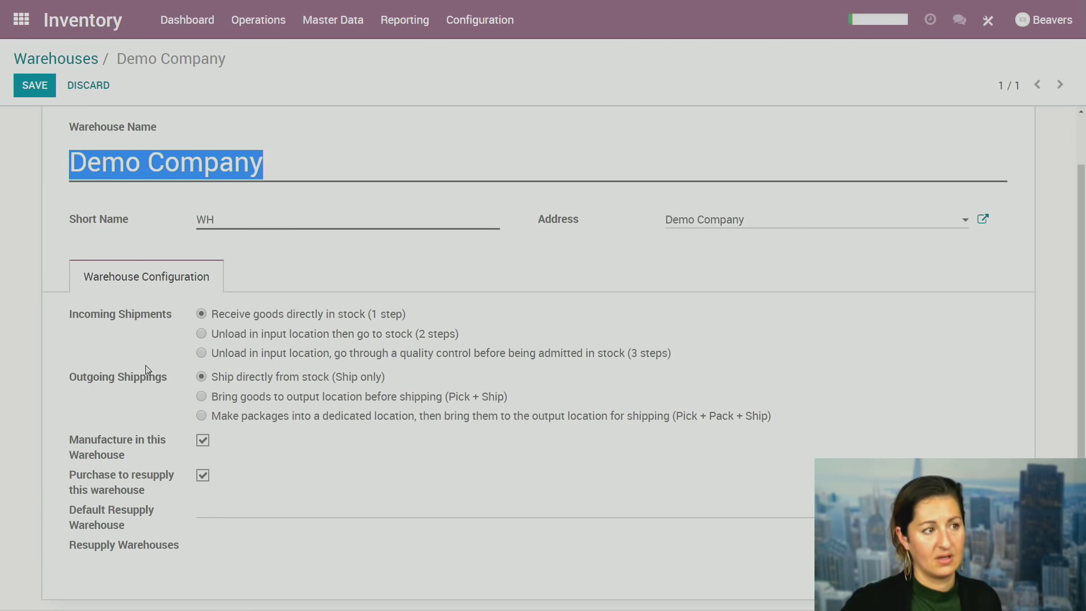
click(81, 398)
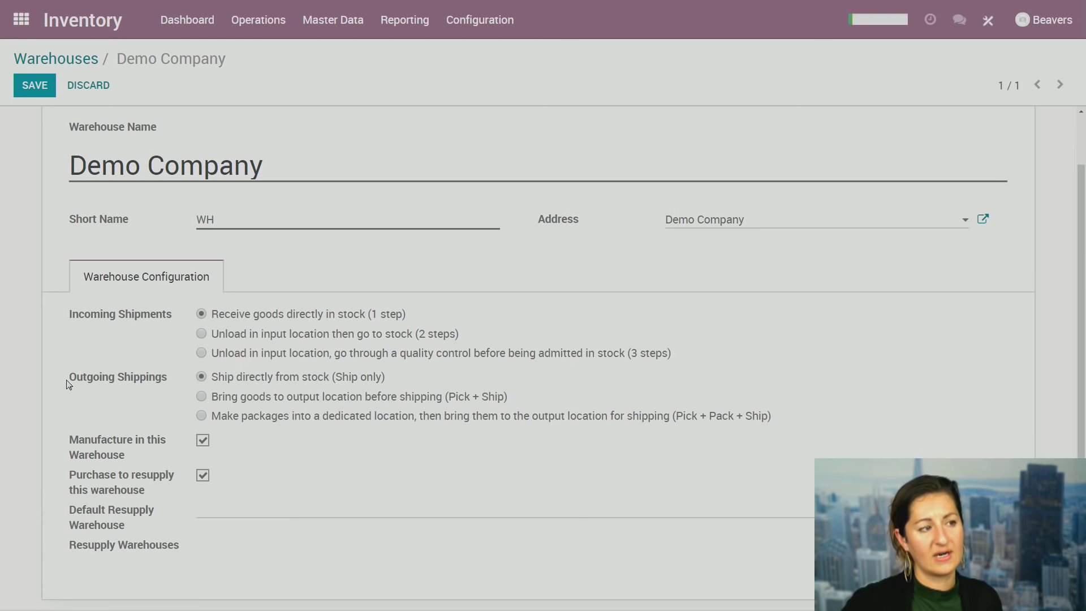
drag(66, 381, 157, 381)
click(140, 388)
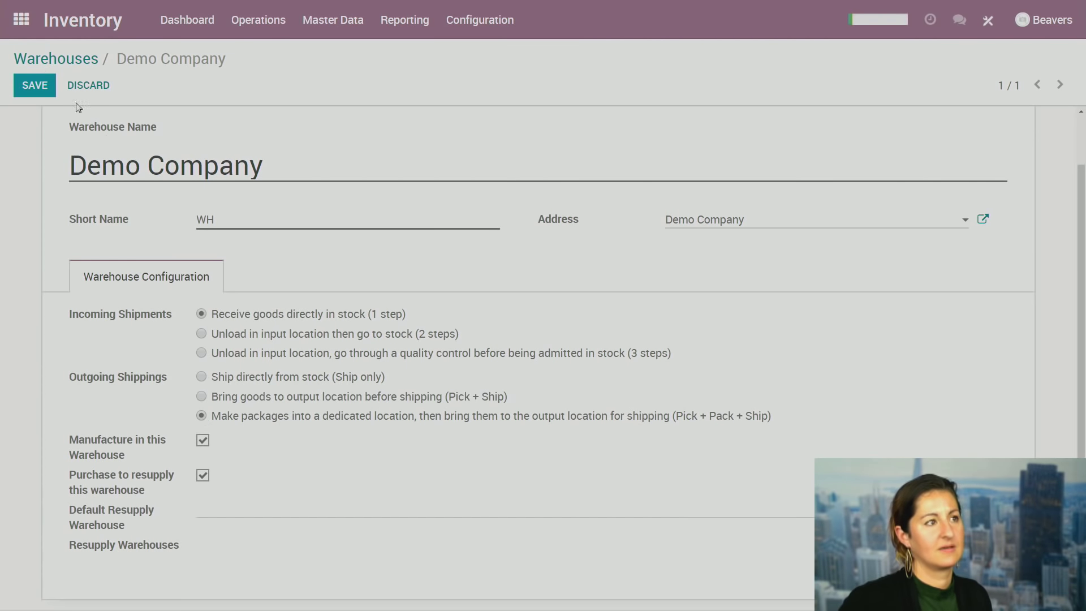
click(44, 91)
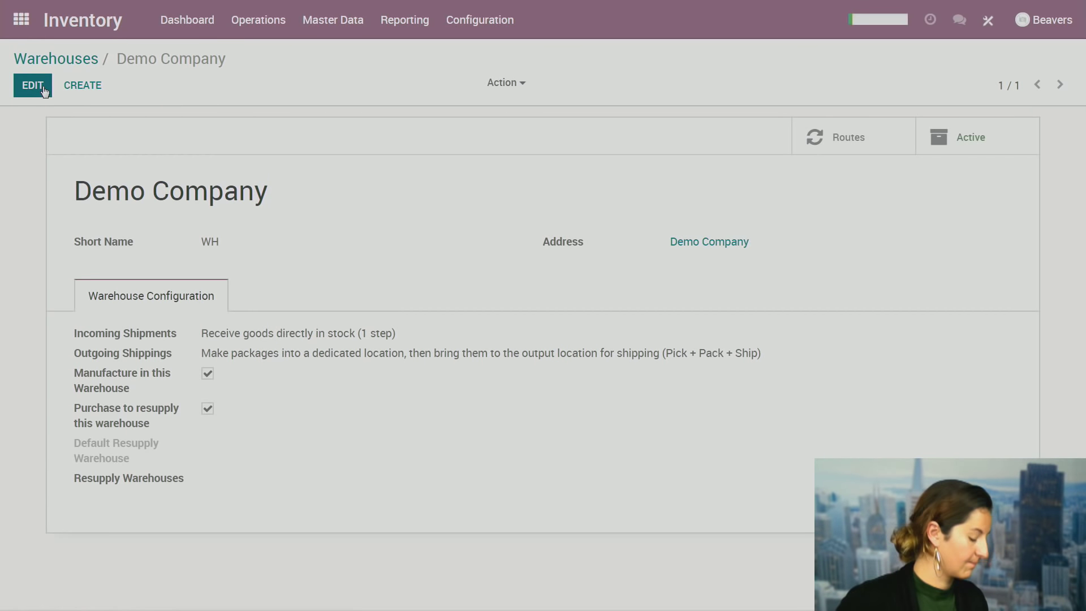
Open the Demo Company: Pick + Pack + Ship route for editing and check its name.
click(467, 29)
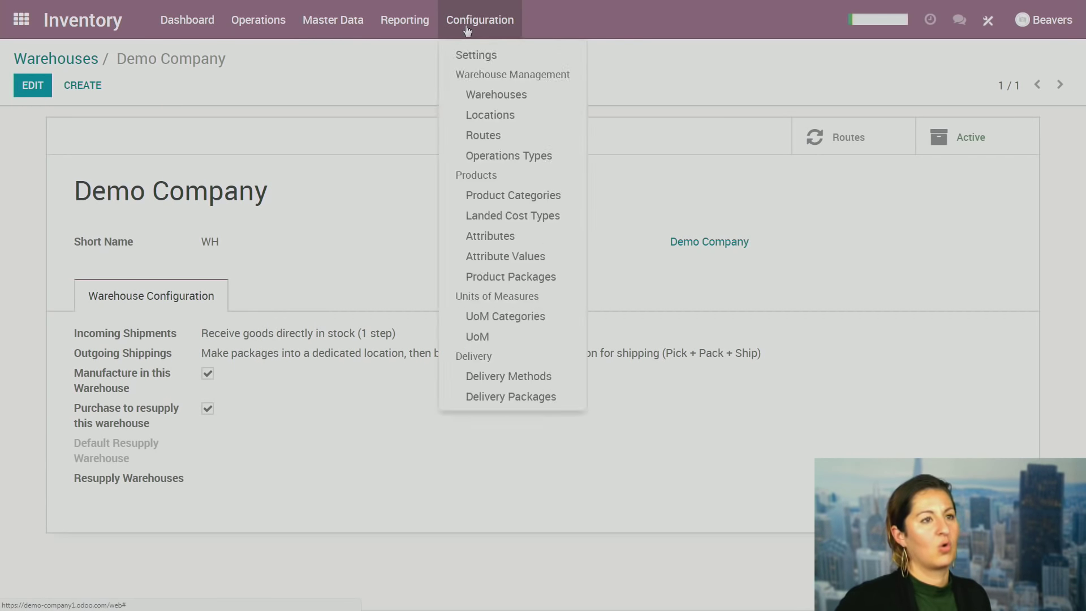
click(493, 142)
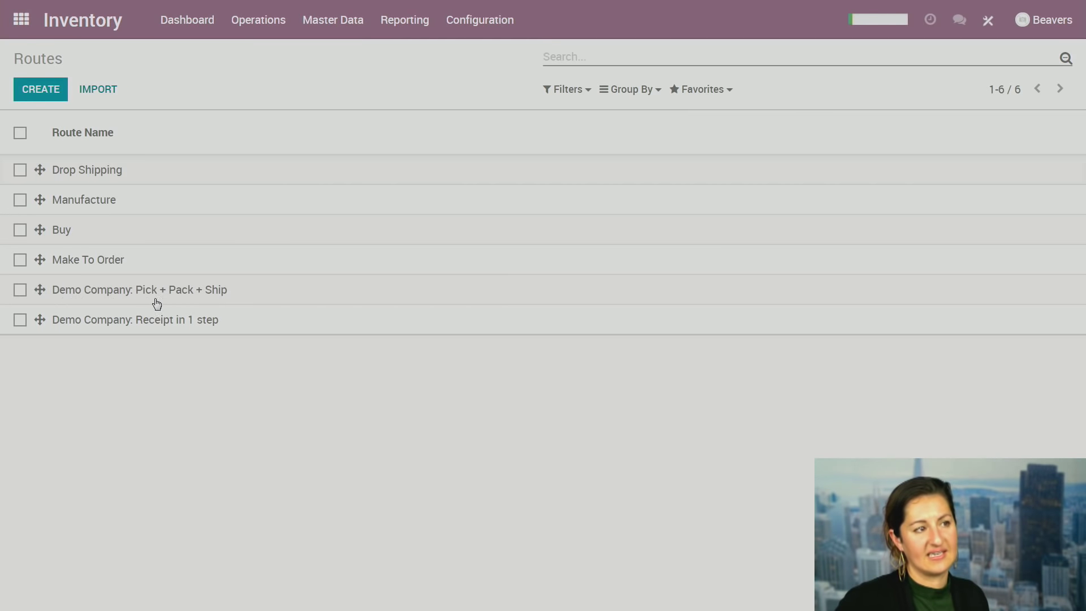
click(201, 298)
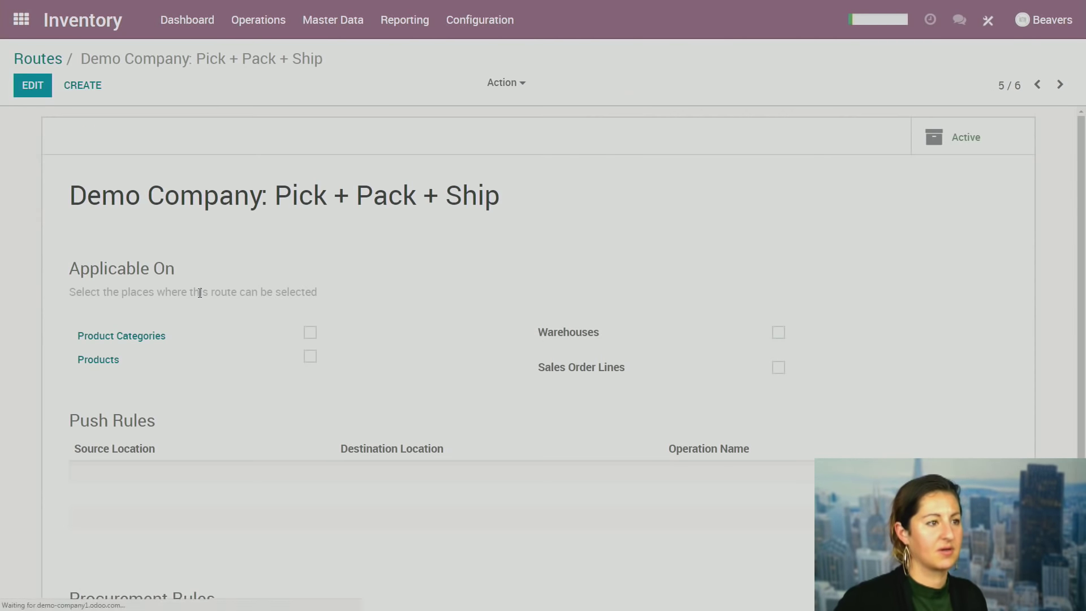
click(31, 86)
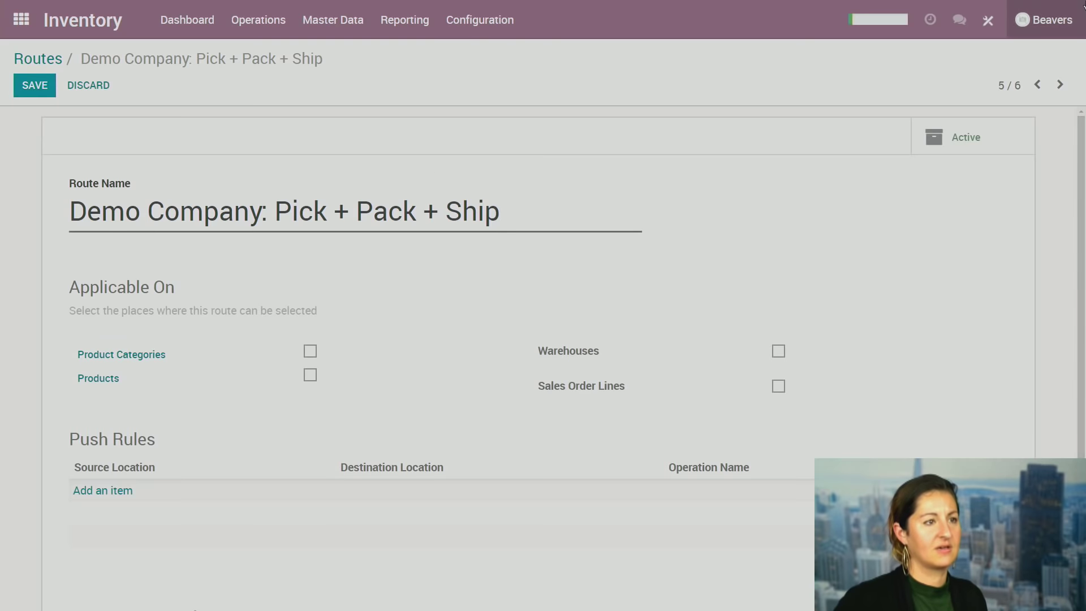
drag(531, 219, 2, 210)
click(559, 227)
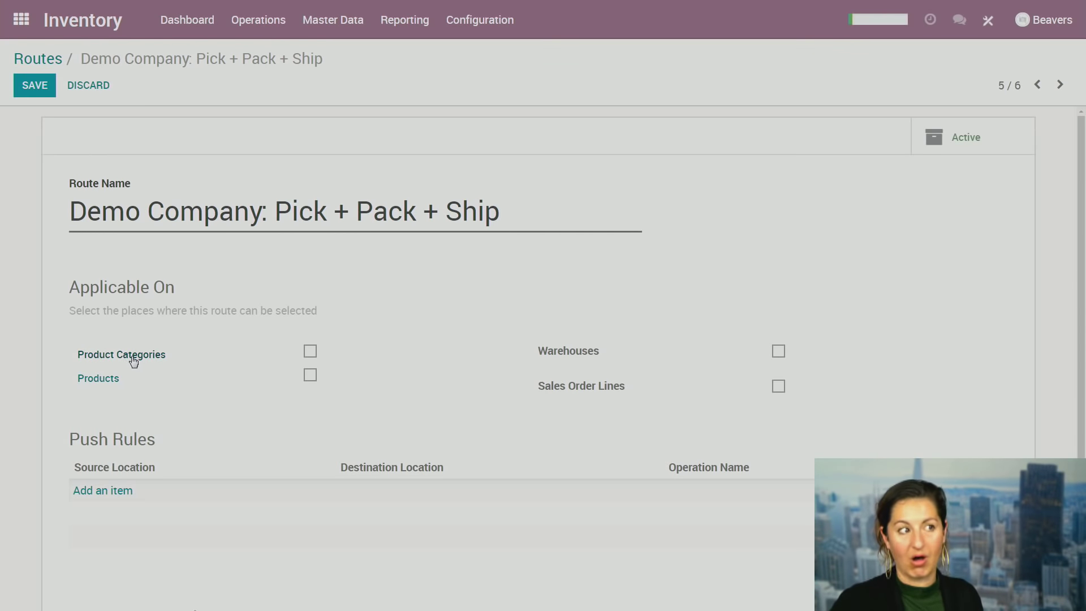
Try making the route applicable on warehouses and check the warehouse selection.
click(787, 360)
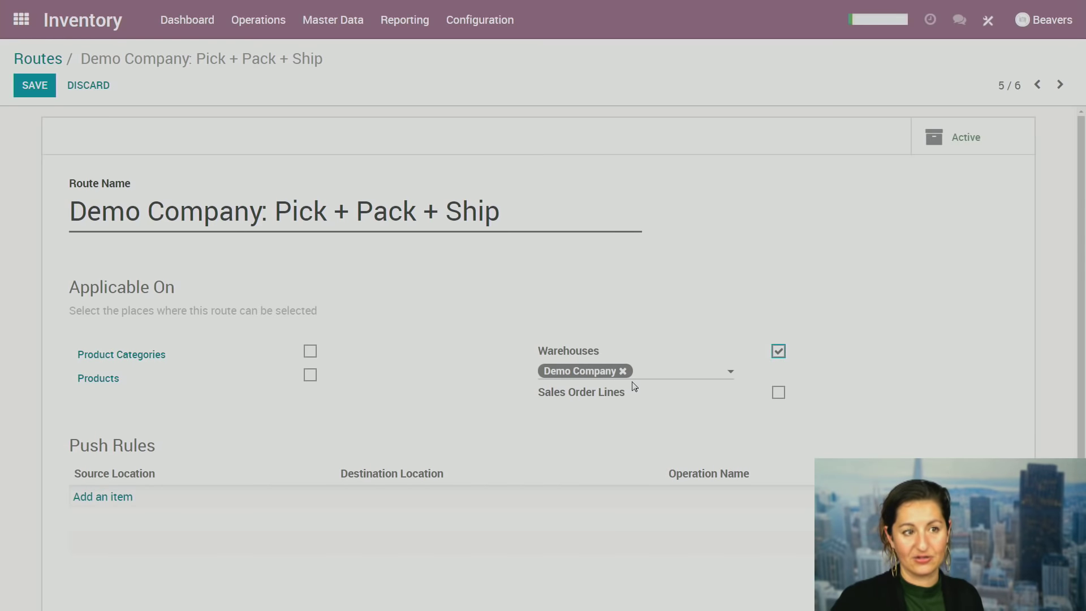
click(657, 380)
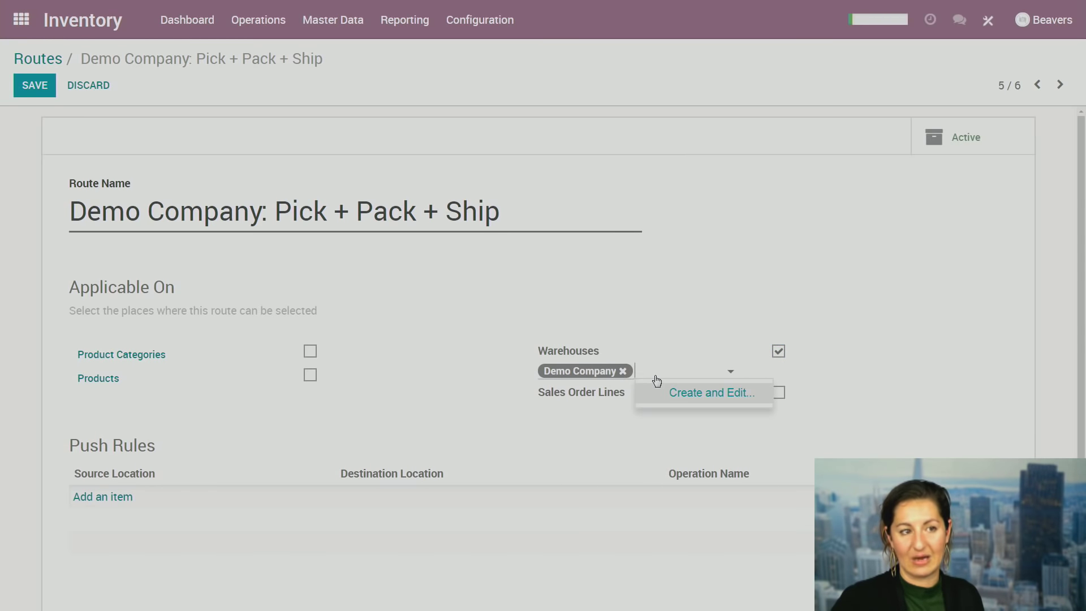
click(778, 351)
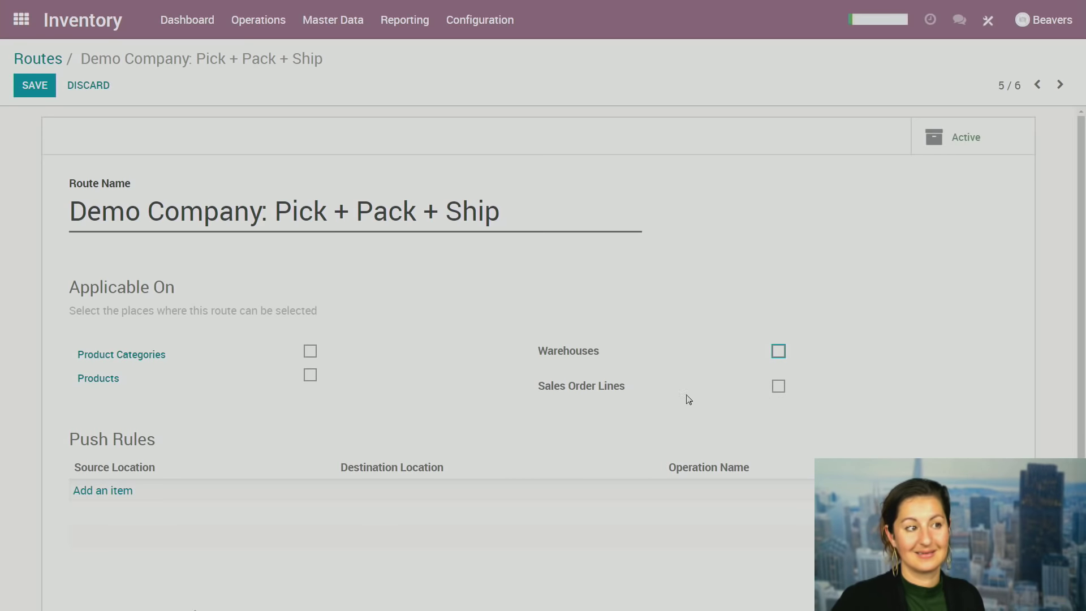
Examine the route's push and procurement rules, and return to the inventory dashboard.
scroll(668, 400, down, 1)
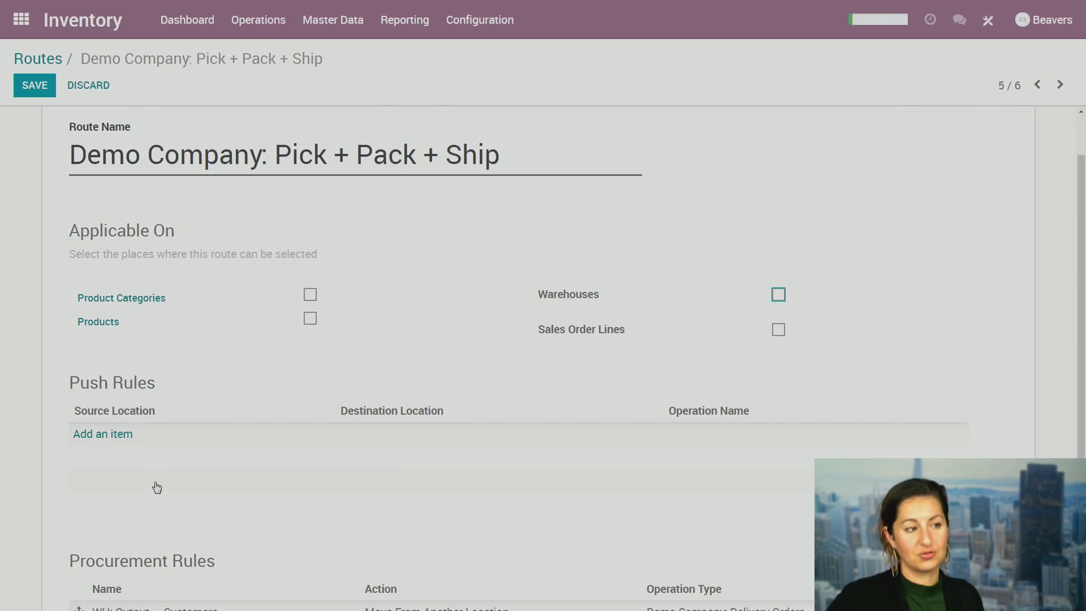
scroll(158, 489, down, 2)
drag(41, 452, 226, 454)
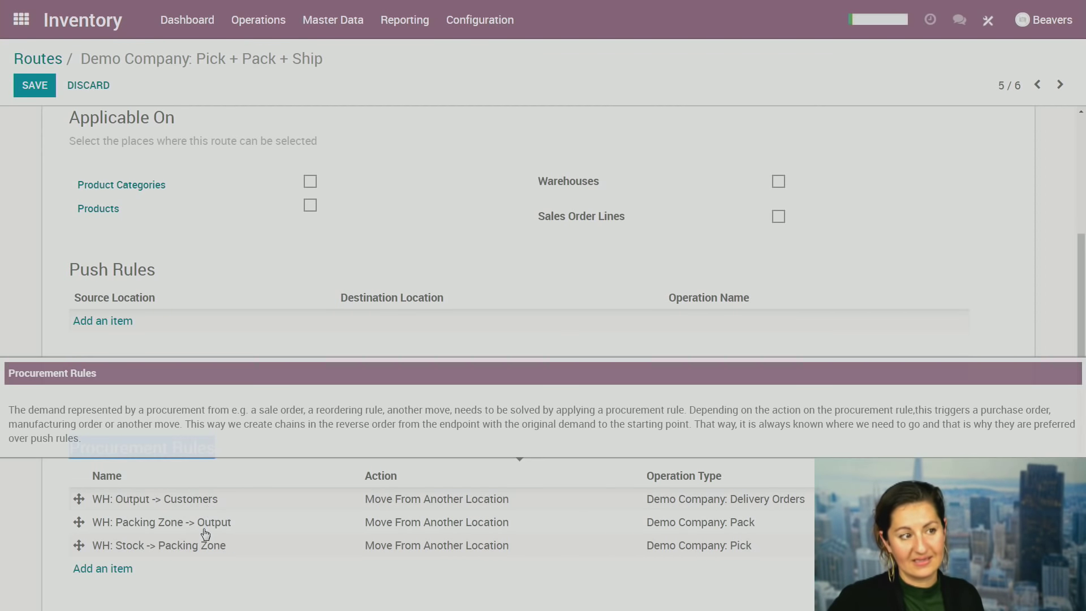
click(199, 575)
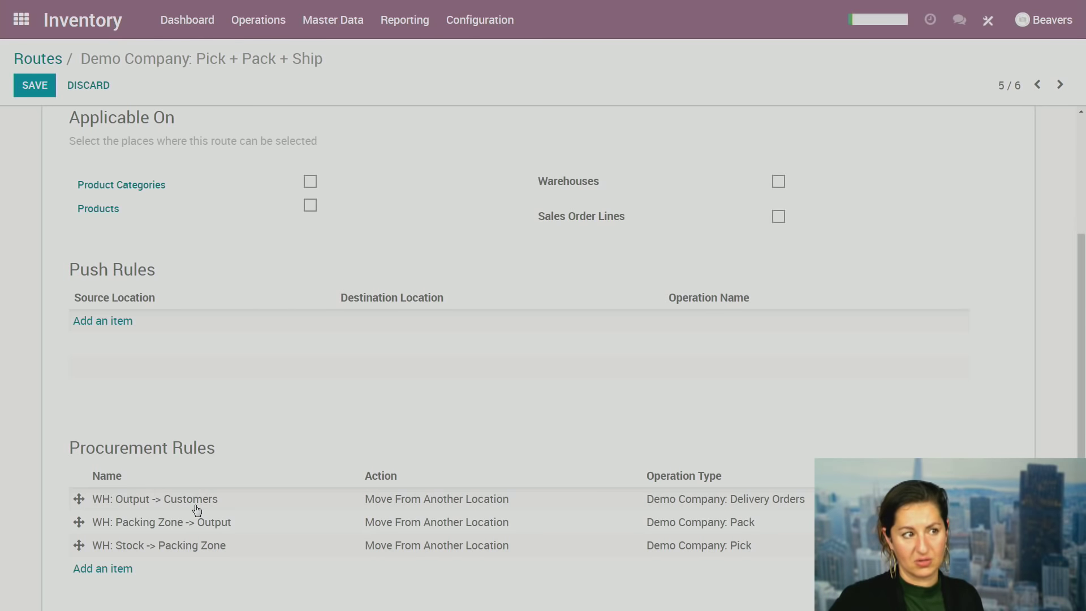
triple_click(102, 451)
click(289, 443)
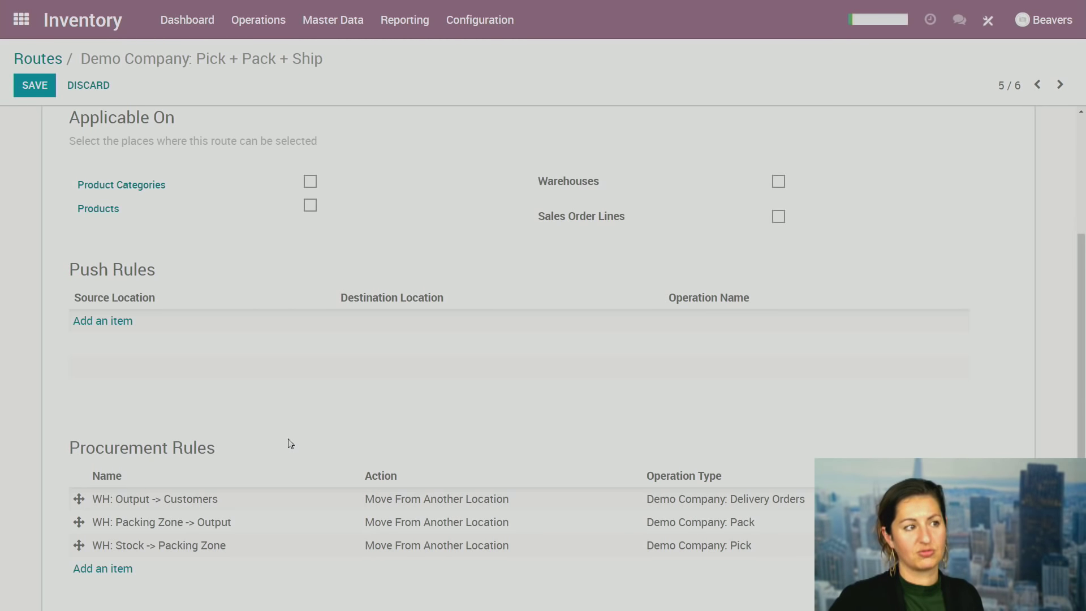
scroll(288, 442, up, 3)
click(25, 86)
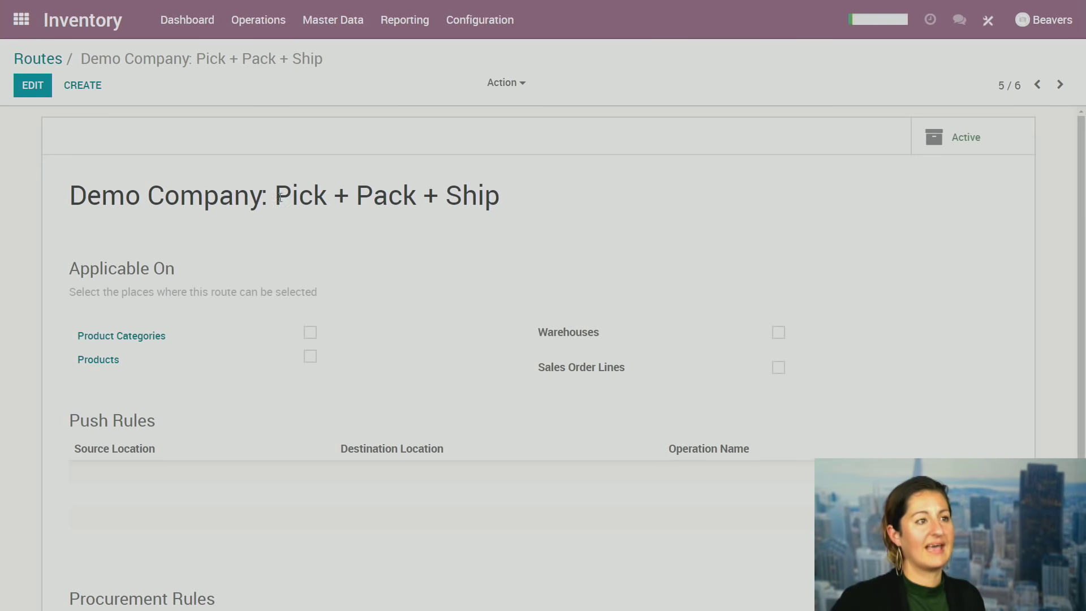
click(185, 21)
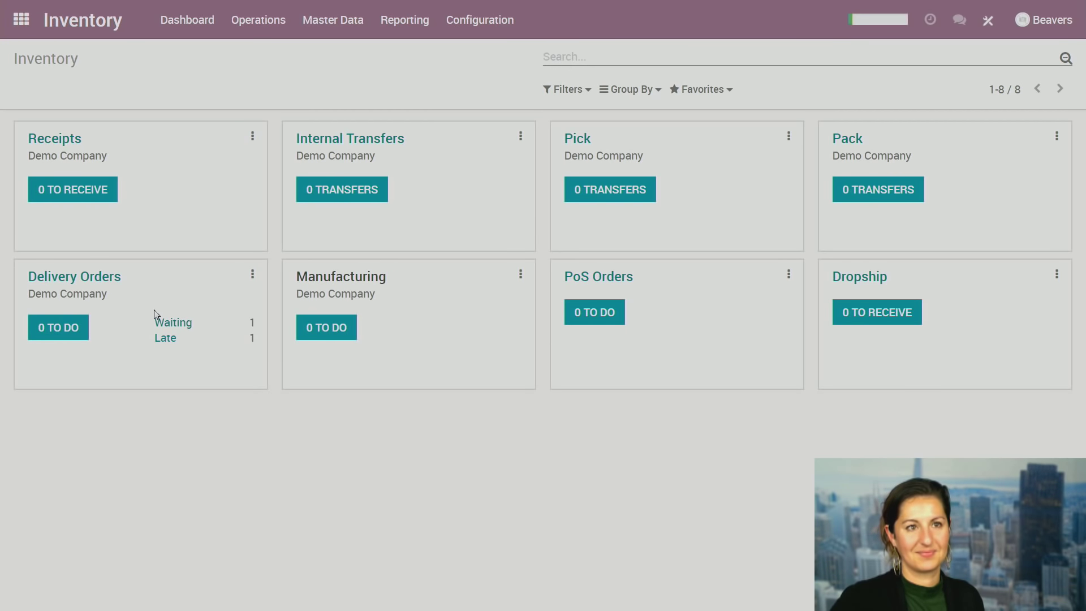
Switch to the Sales app, create a new sales order, and fill in the customer's name.
click(21, 24)
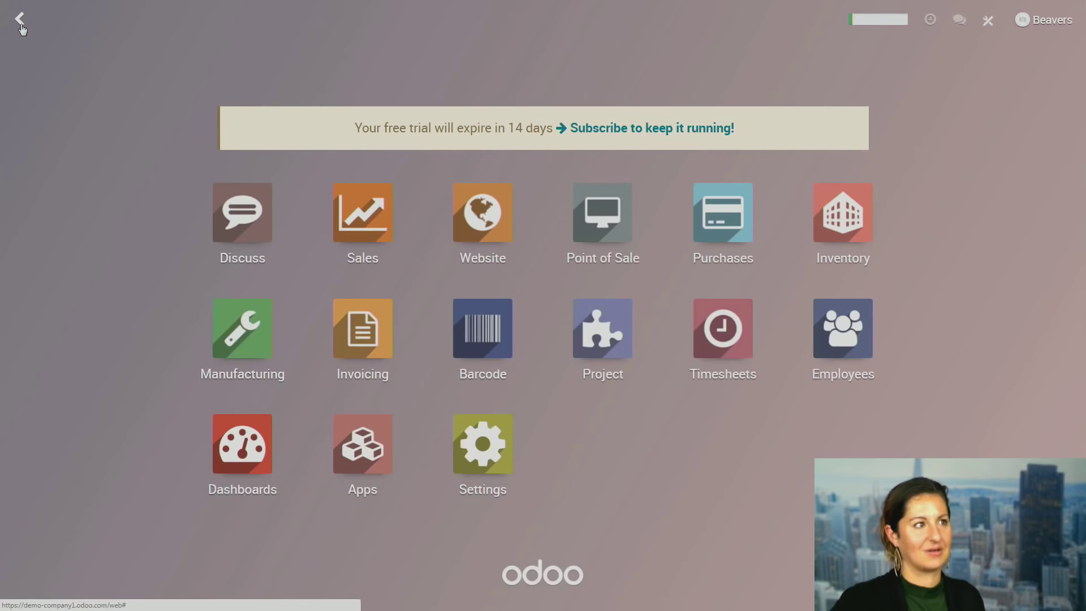
click(358, 235)
click(144, 20)
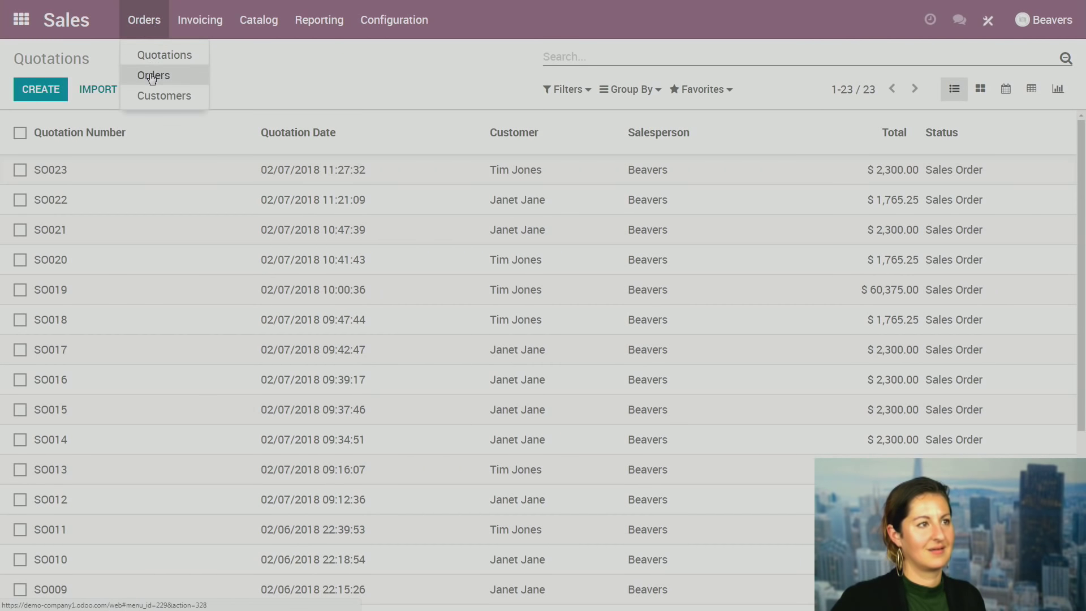
click(151, 75)
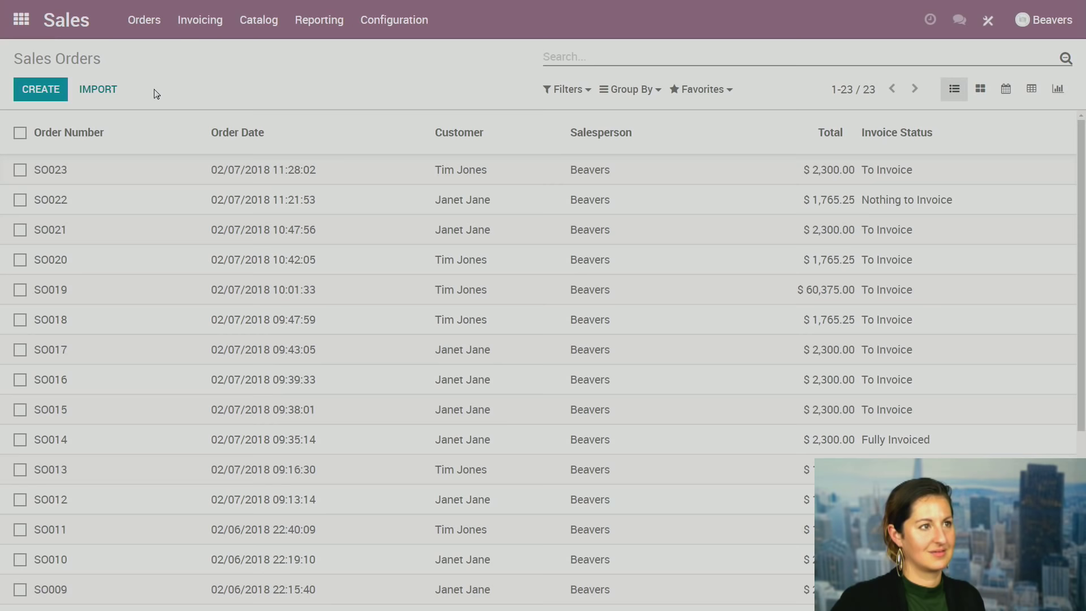
click(56, 97)
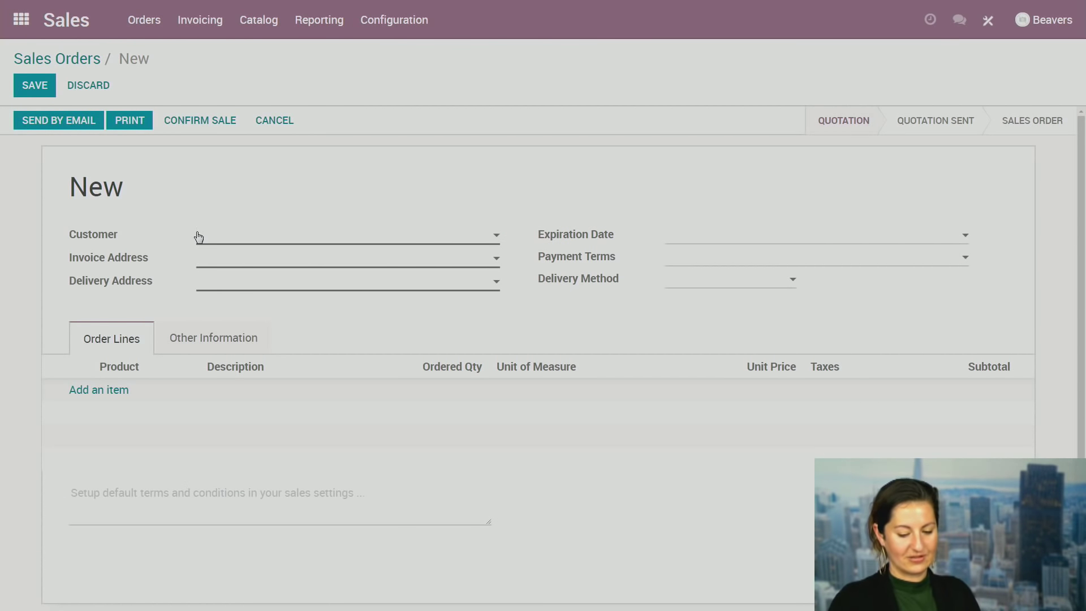
text(Janet)
key(Return)
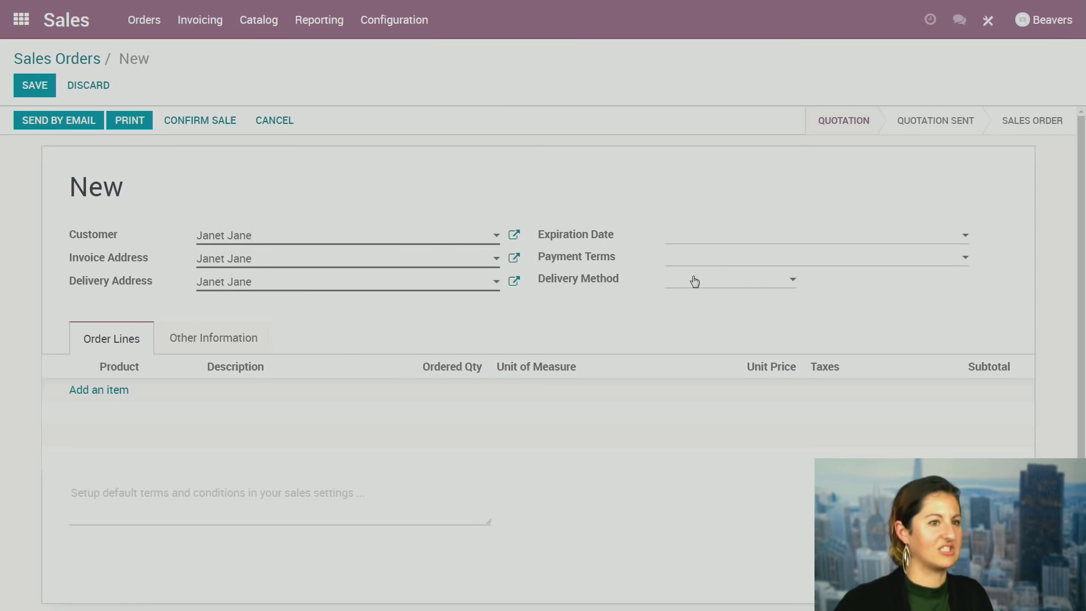
Add Camera A (Red, Small, Super Zoom) as an order line and confirm the sale.
click(118, 394)
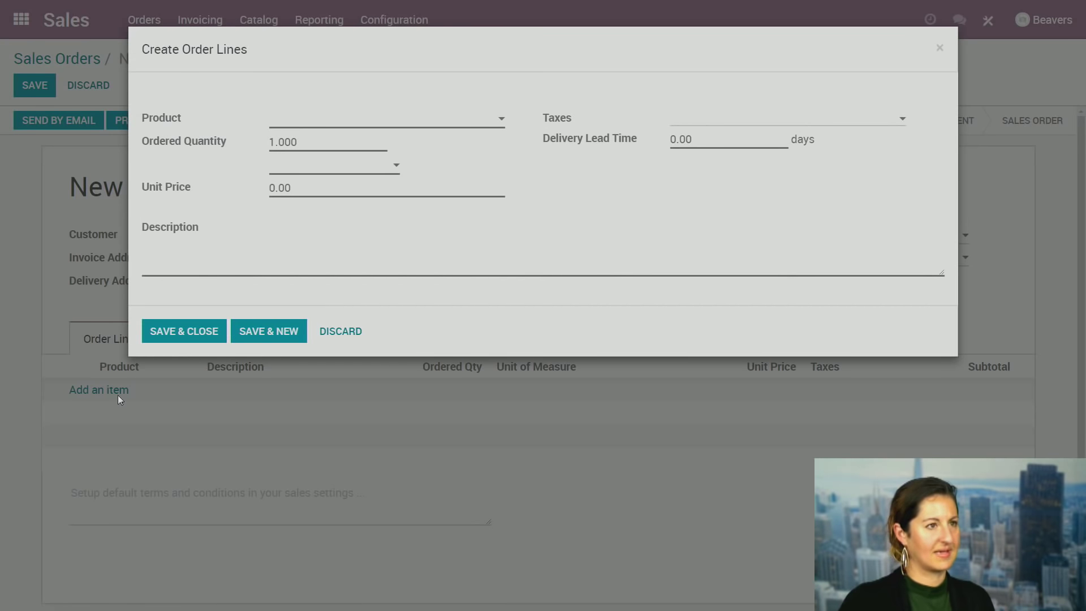
text(Camera)
key(Return)
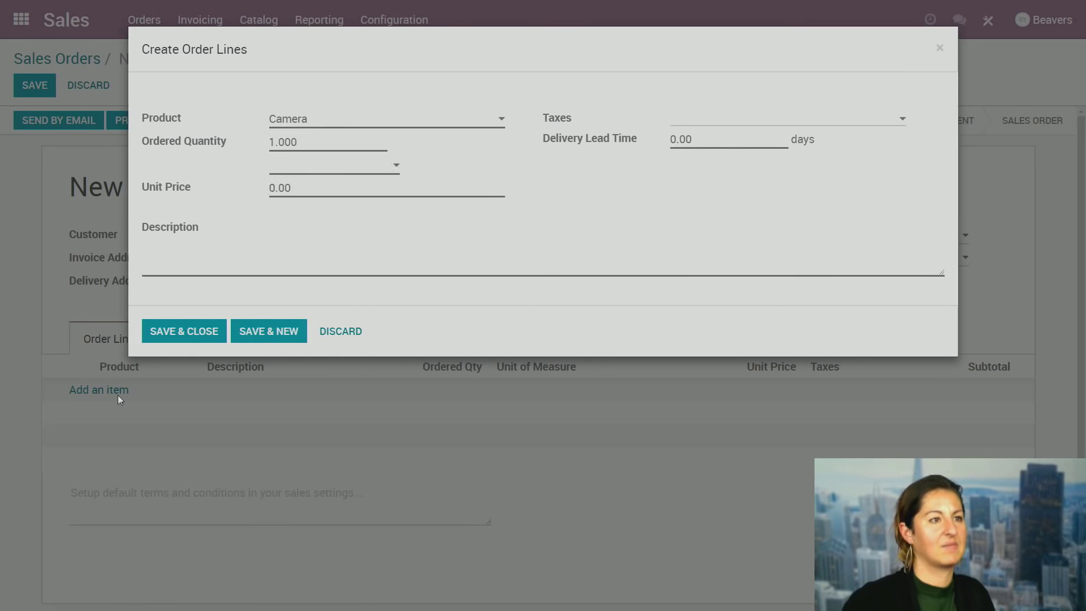
click(164, 337)
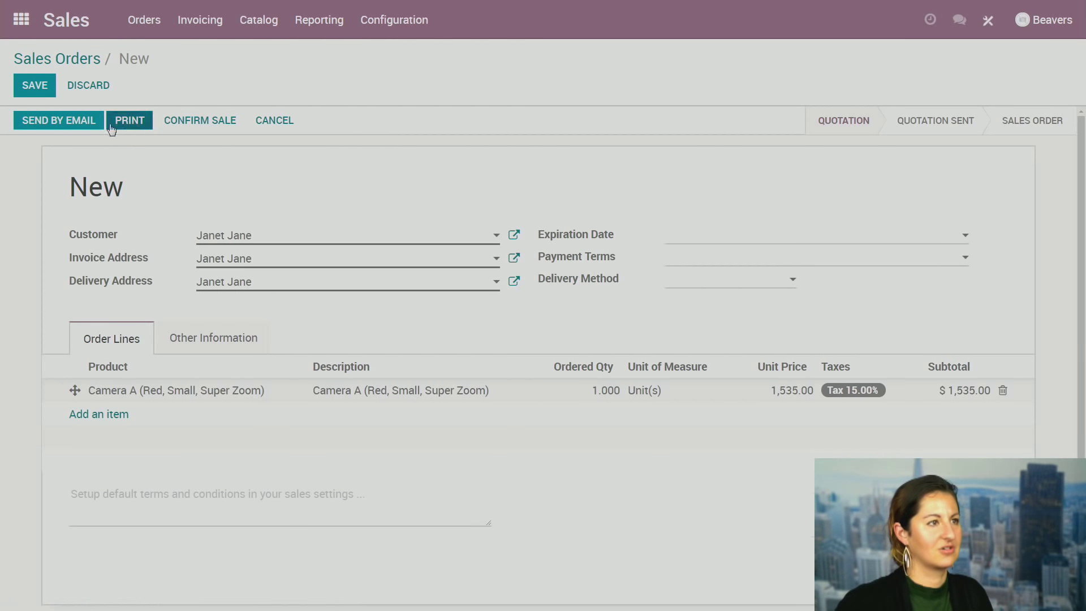
click(199, 121)
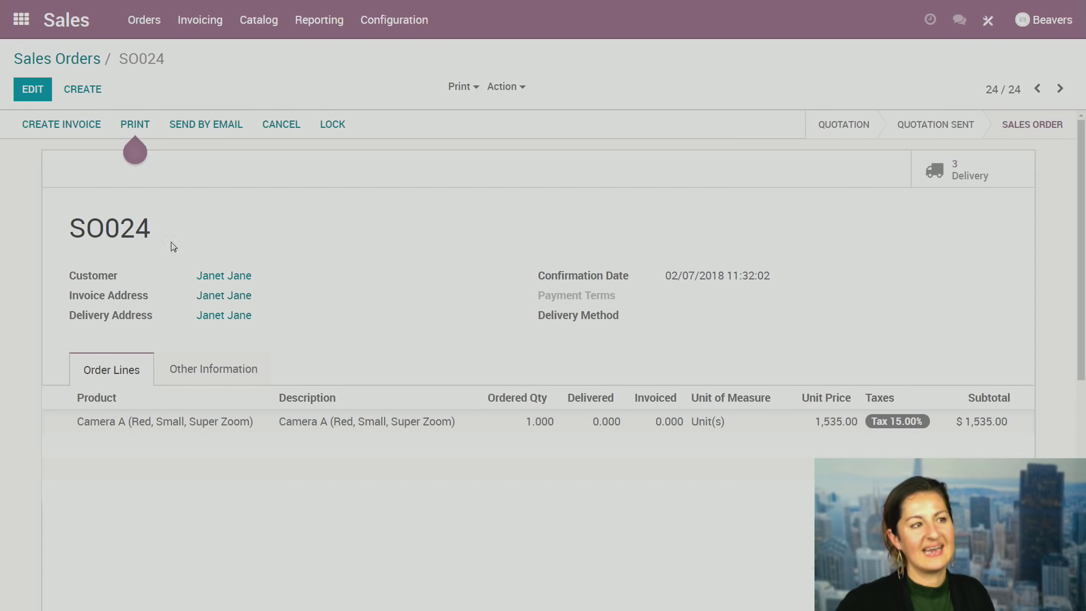
Review the order's linked delivery operations, and open the waiting Pick transfers in the Inventory app.
drag(61, 235, 285, 234)
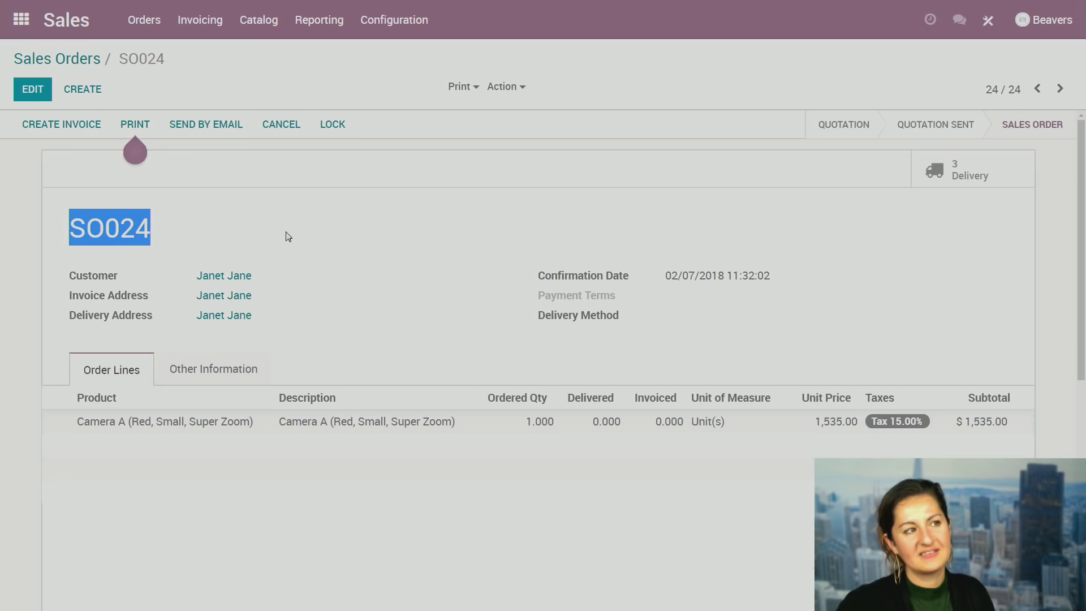
click(962, 179)
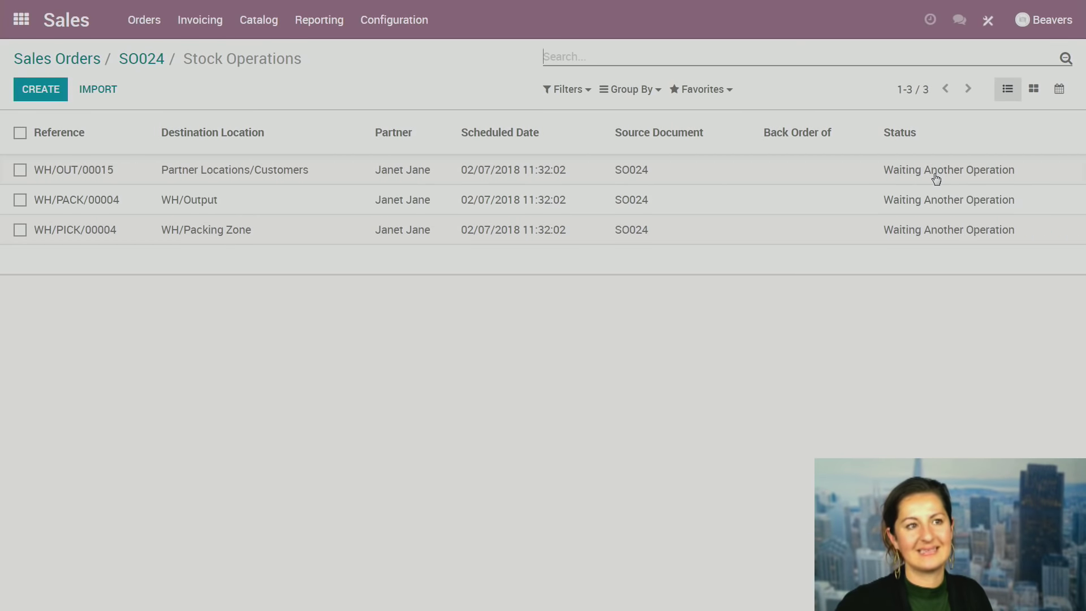
click(23, 21)
click(848, 215)
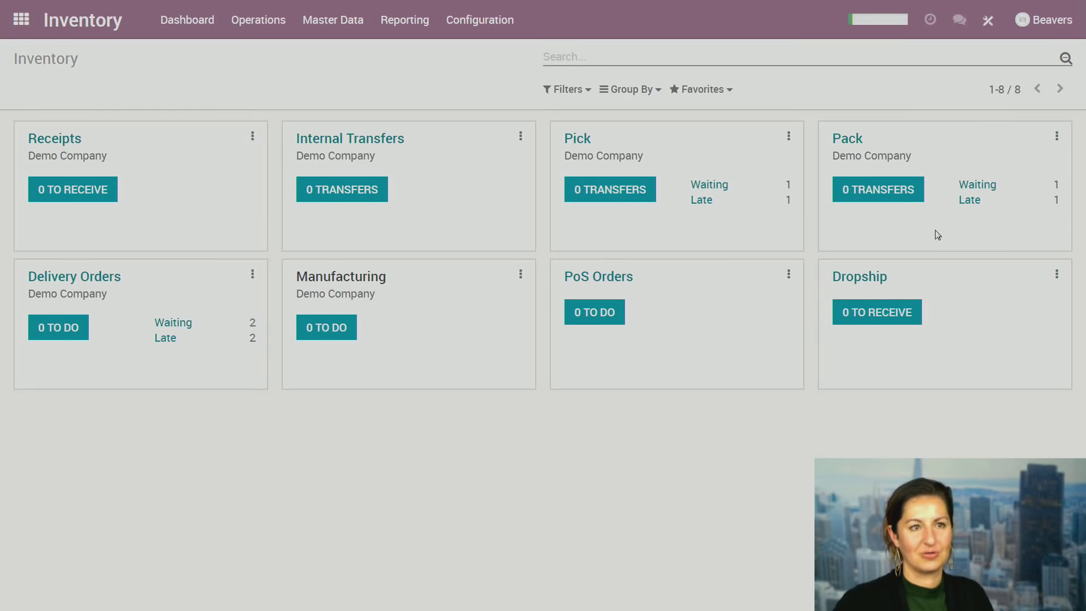
click(698, 189)
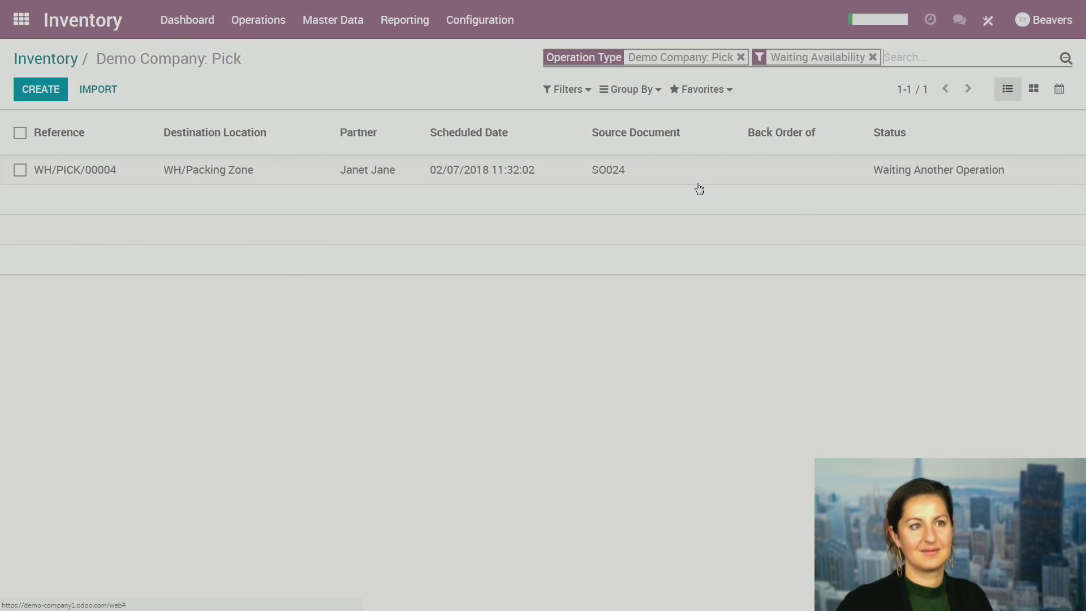
Open the waiting Pick transfer for the camera and check its stock availability.
click(571, 175)
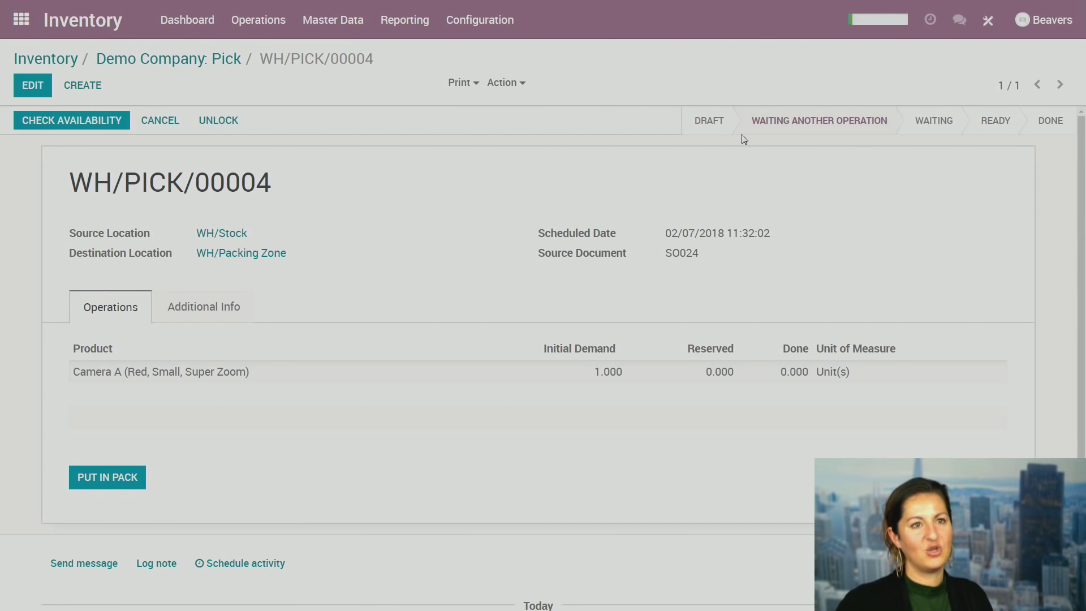
mouse_move(749, 131)
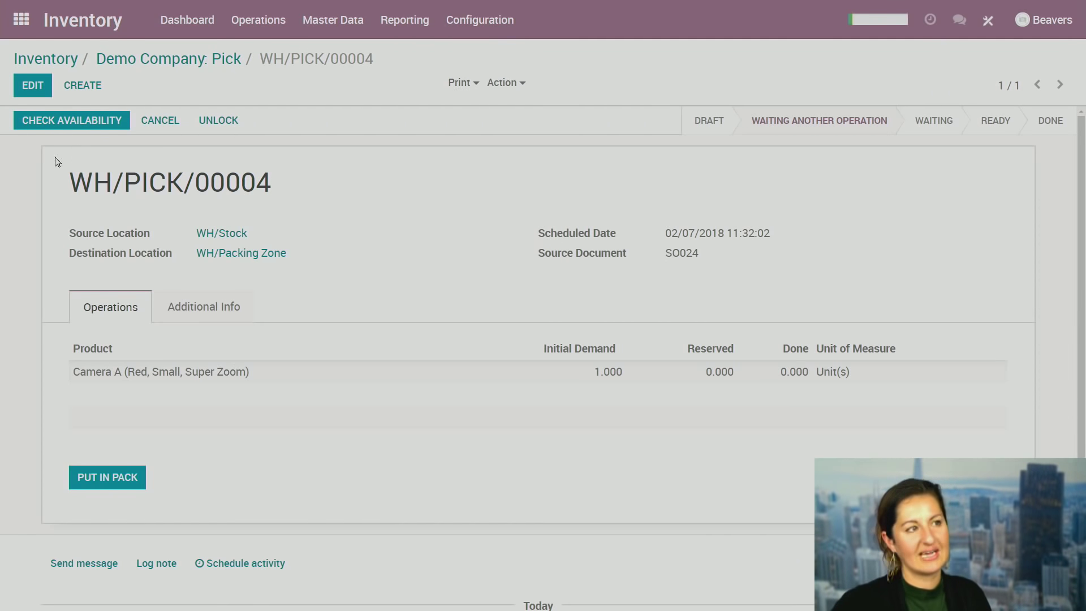
click(74, 127)
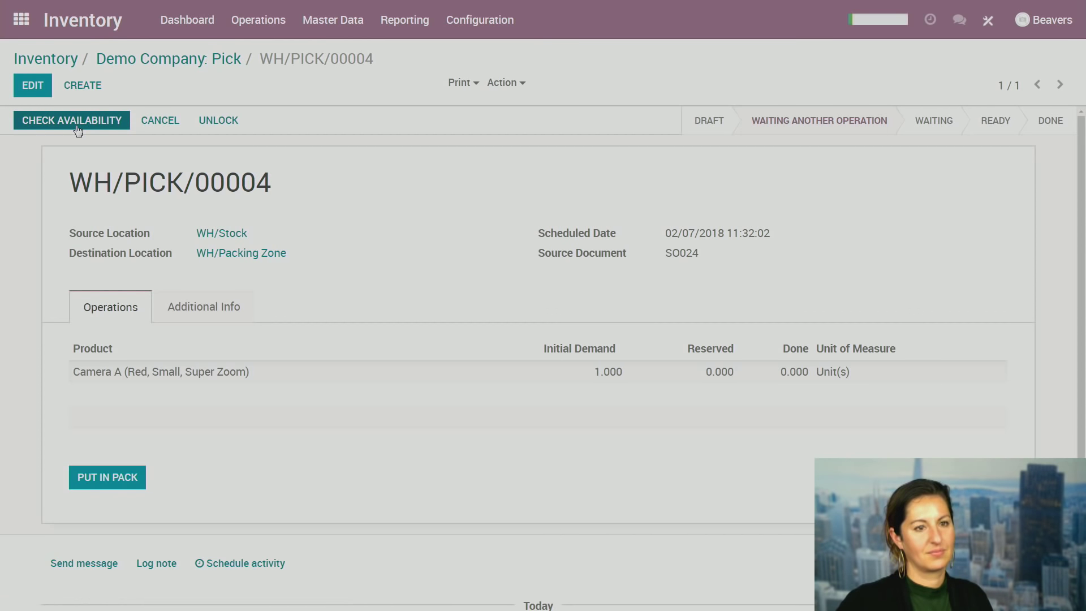
Set the done quantity of Camera A (Red, Small, Super Zoom) to 1, save the Pick transfer, and recheck availability.
click(33, 85)
click(746, 378)
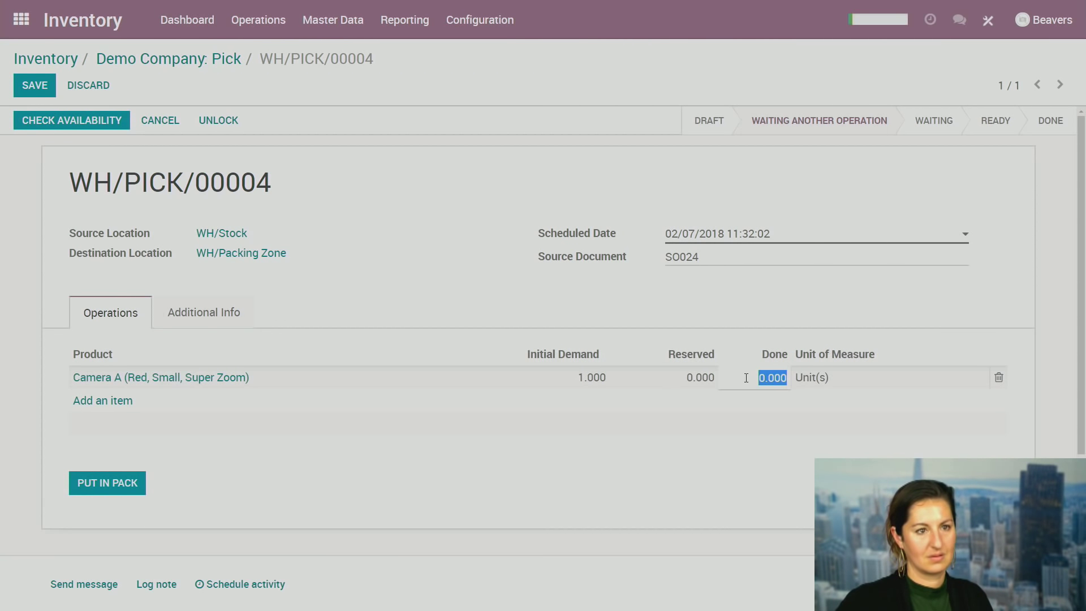
text(1)
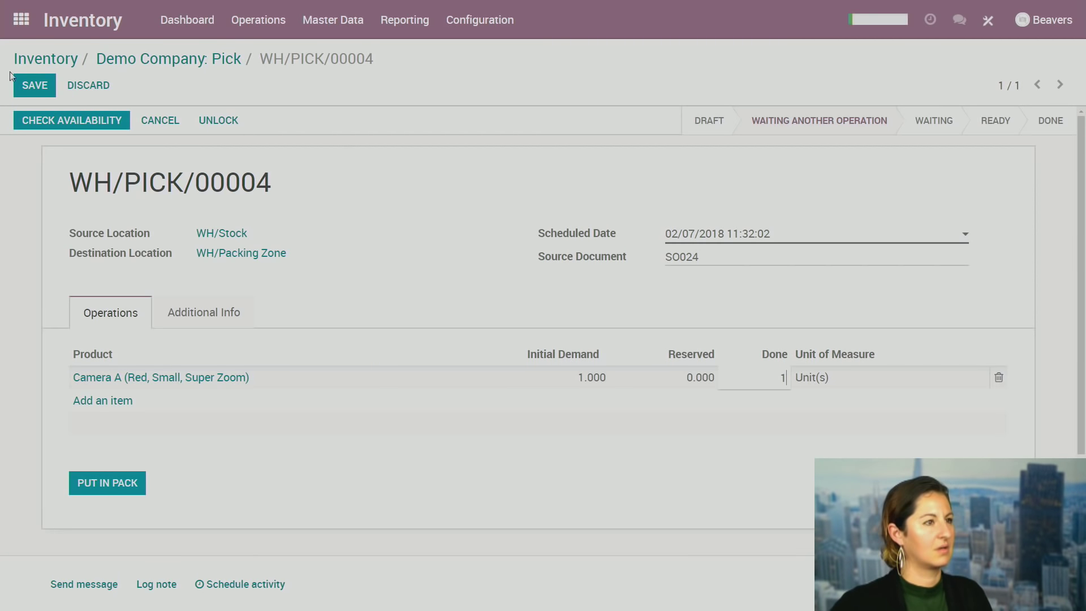
click(43, 87)
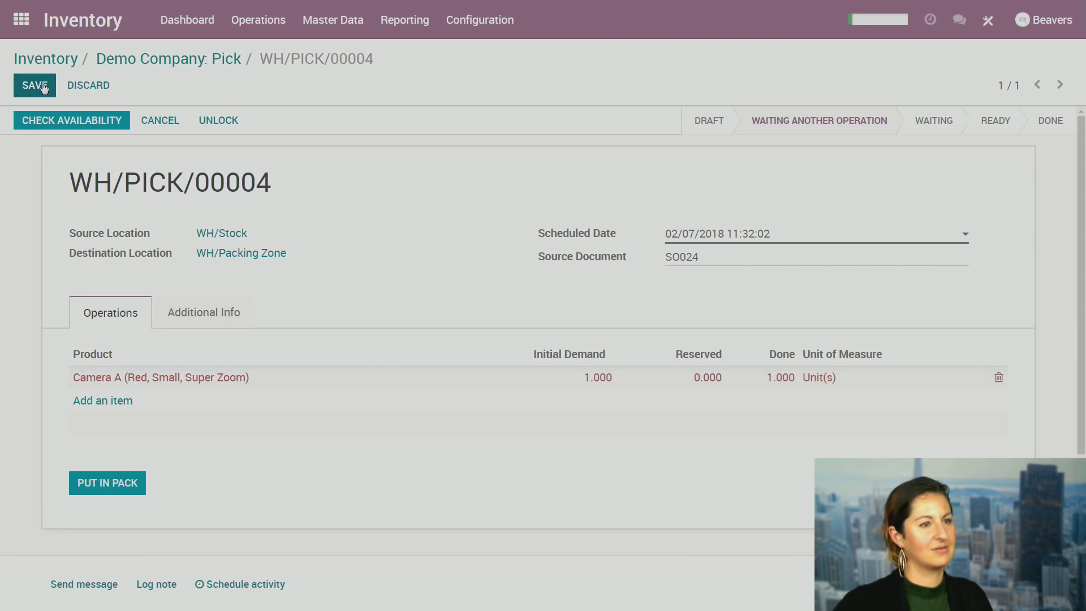
click(62, 130)
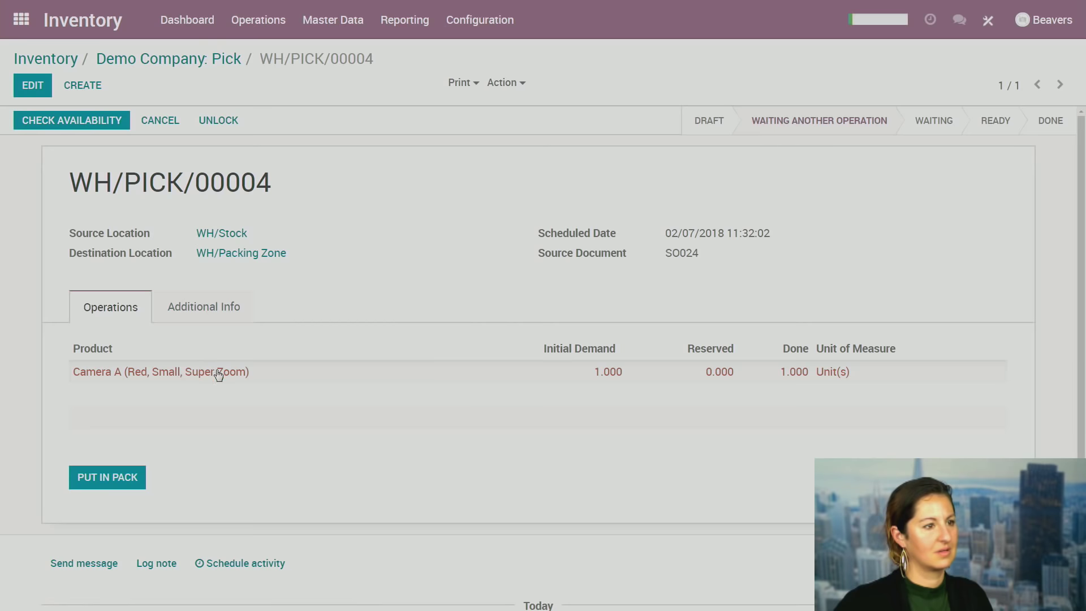
Go to the Inventory app's product list and open the Camera B product.
click(22, 21)
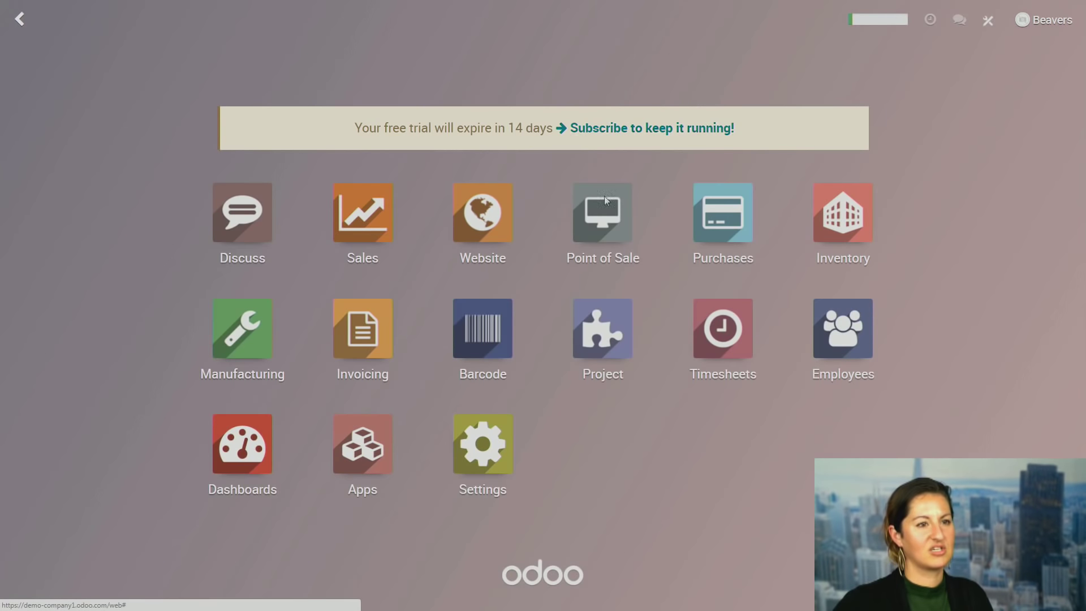
click(863, 227)
click(339, 20)
click(355, 60)
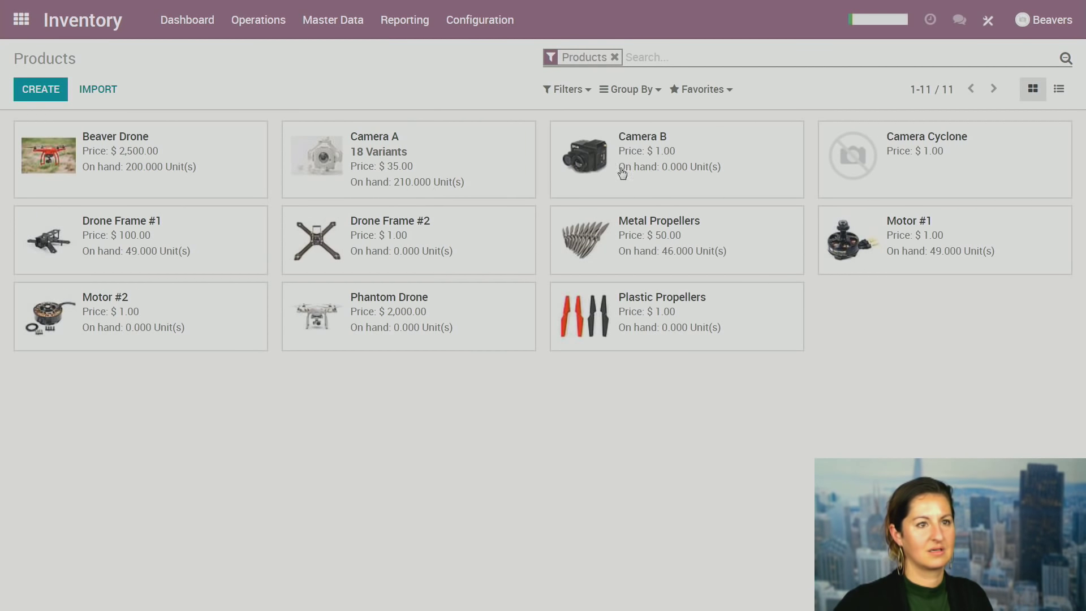
click(622, 159)
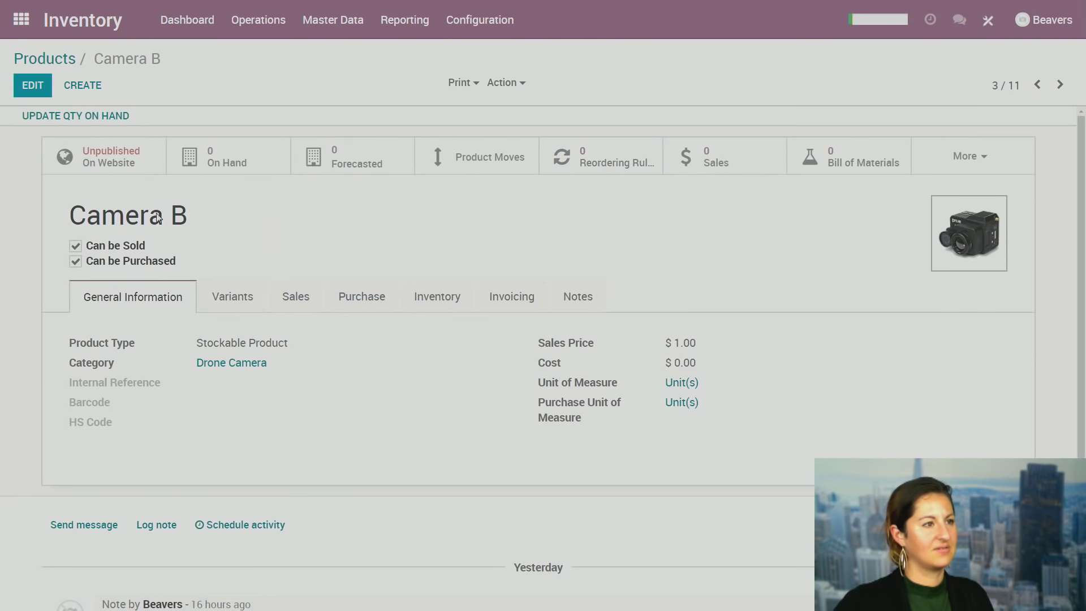
Edit Camera B's inventory settings so that no routes are selected, and save the product.
click(33, 90)
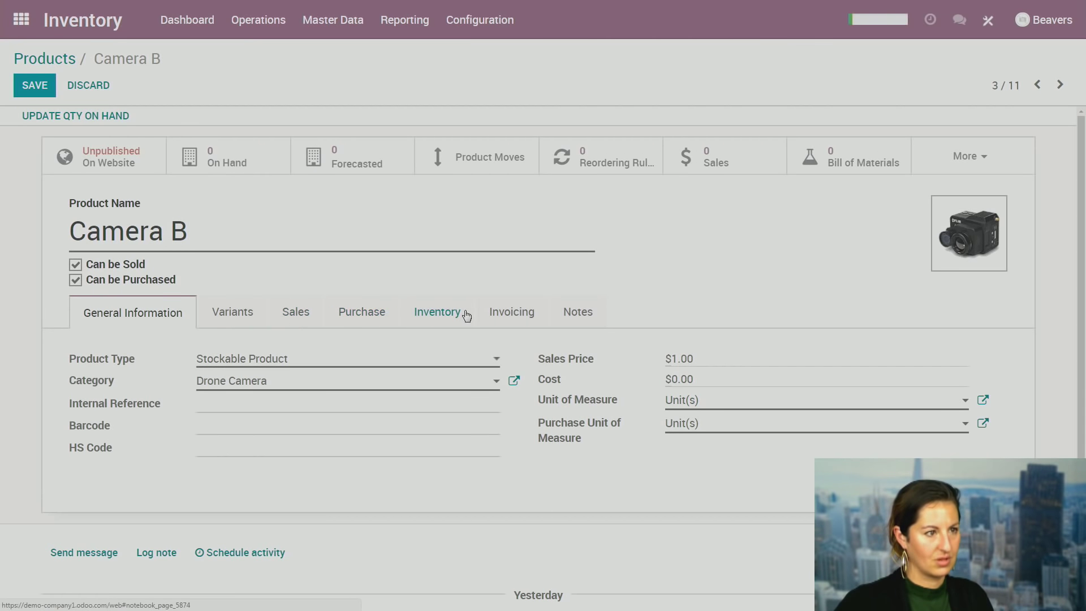
click(466, 315)
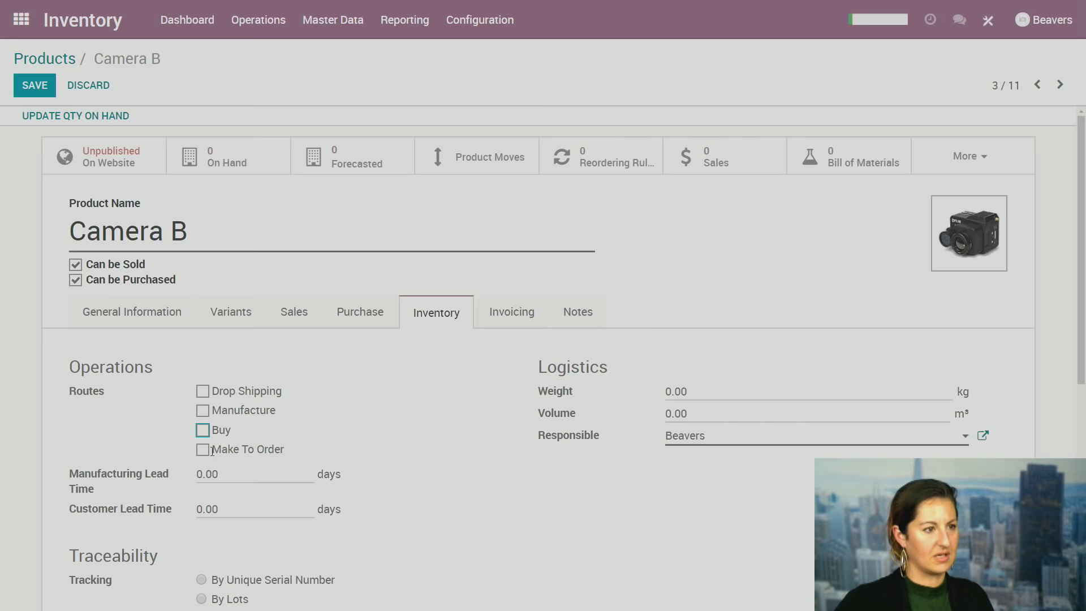
drag(212, 451, 307, 458)
click(261, 427)
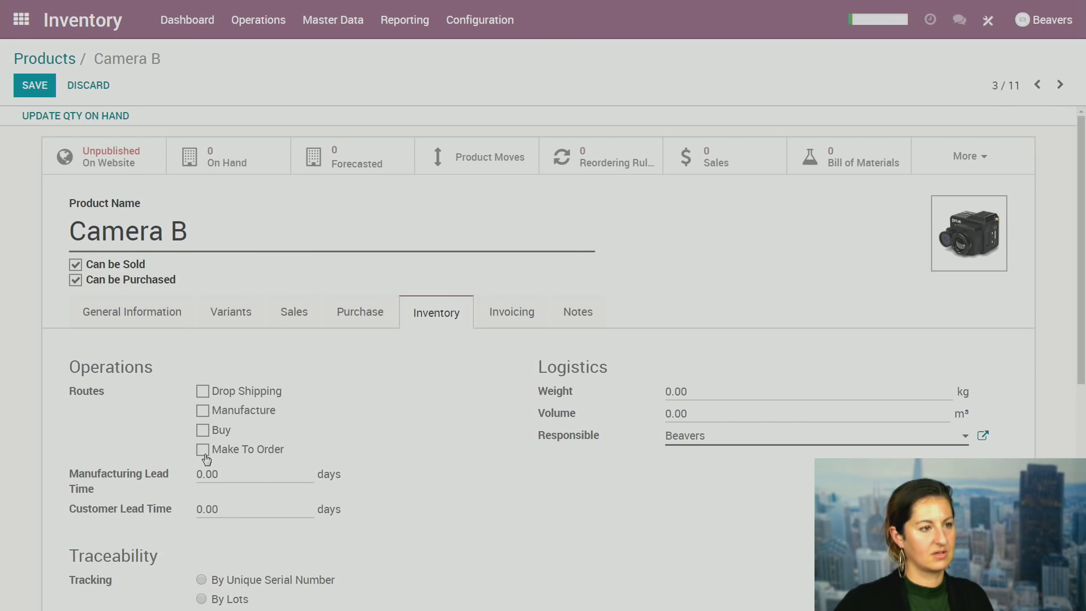
click(35, 86)
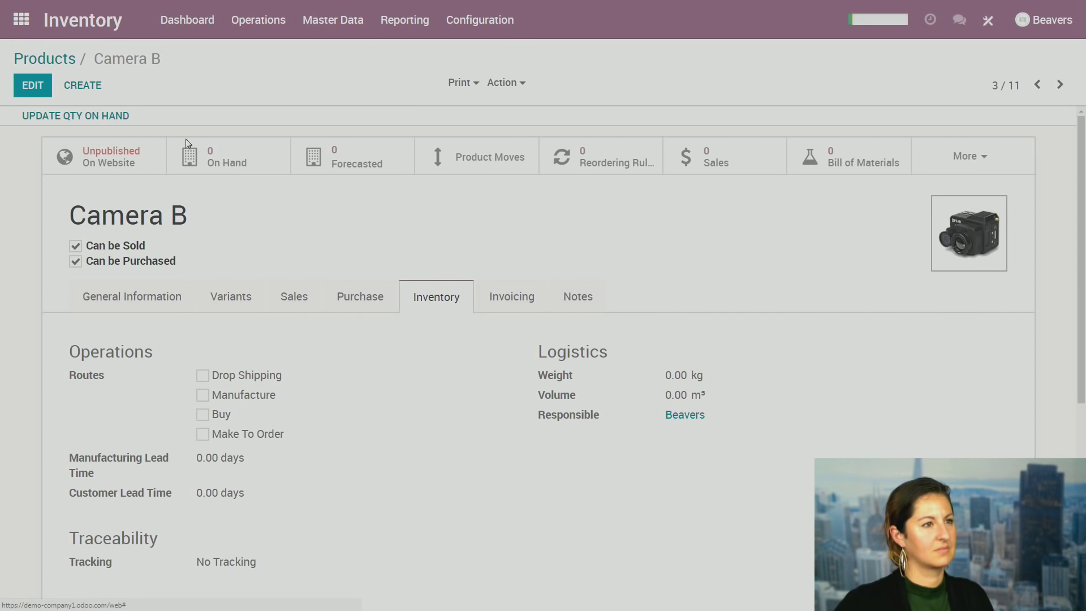
Look at Camera B's stock on hand, and update its quantity in WH/Stock to 20.
click(207, 164)
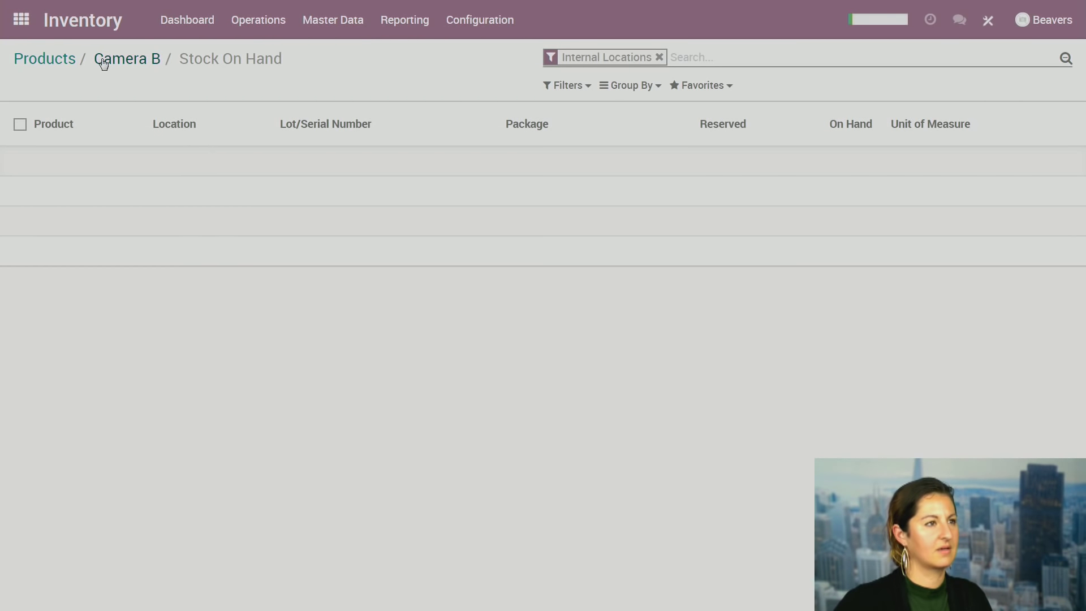
click(103, 119)
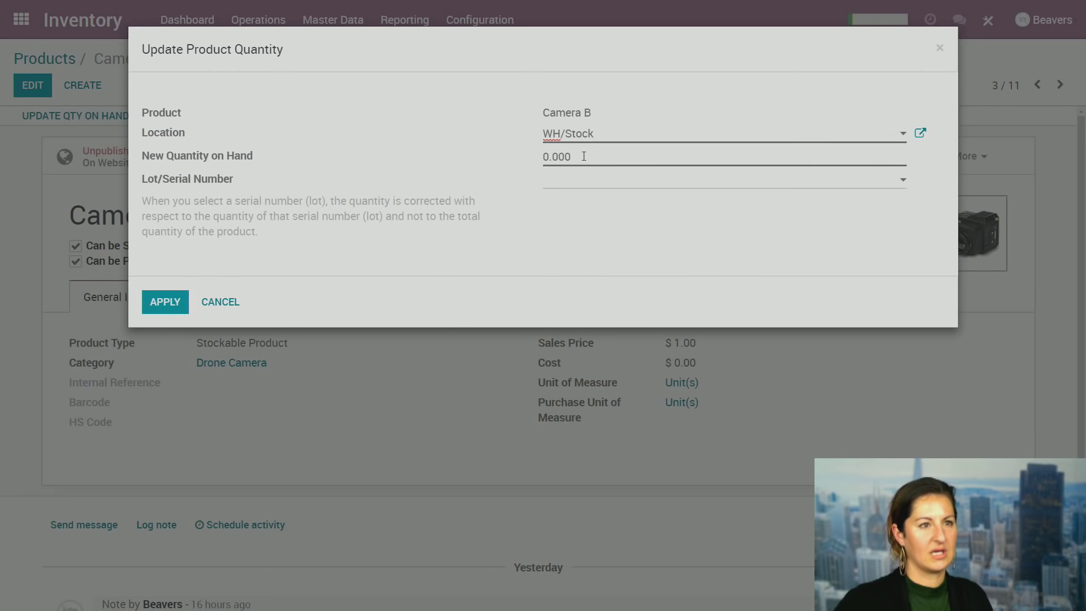
click(584, 156)
text(20)
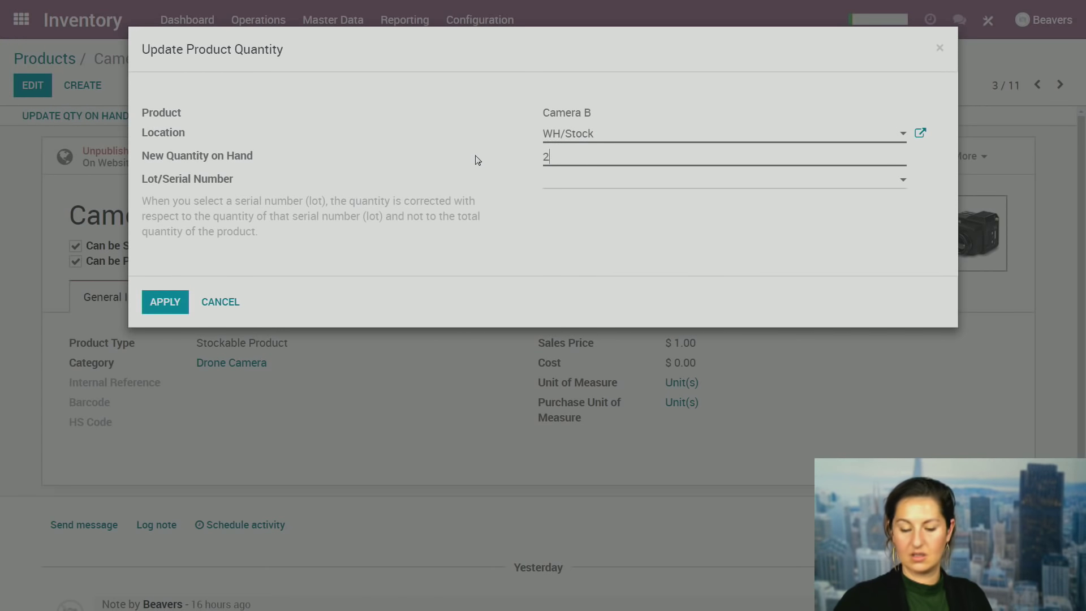
click(142, 310)
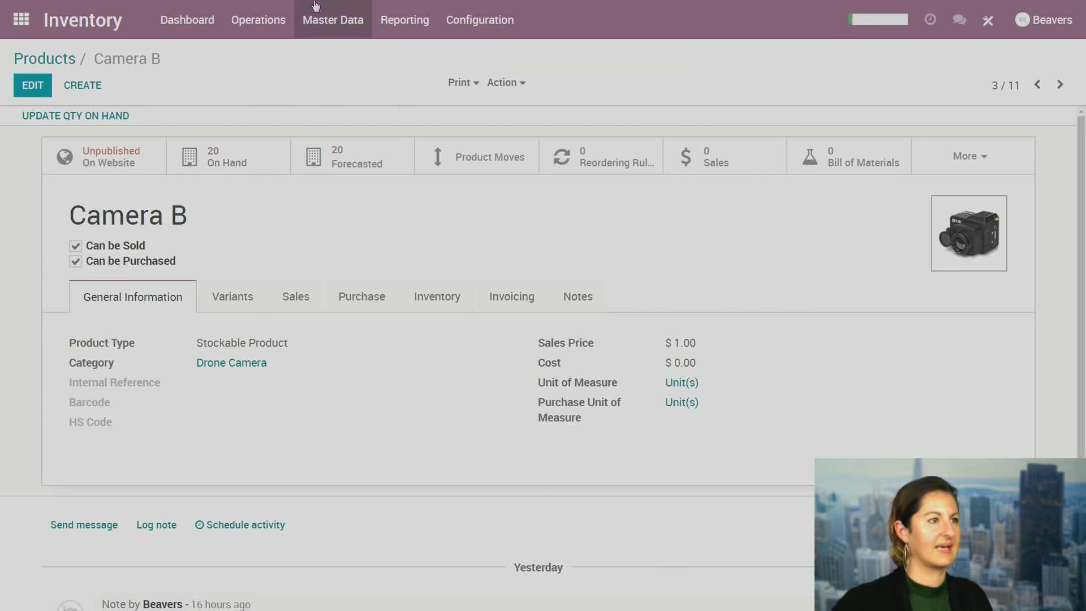
Switch to the Sales app's quotations list.
click(22, 20)
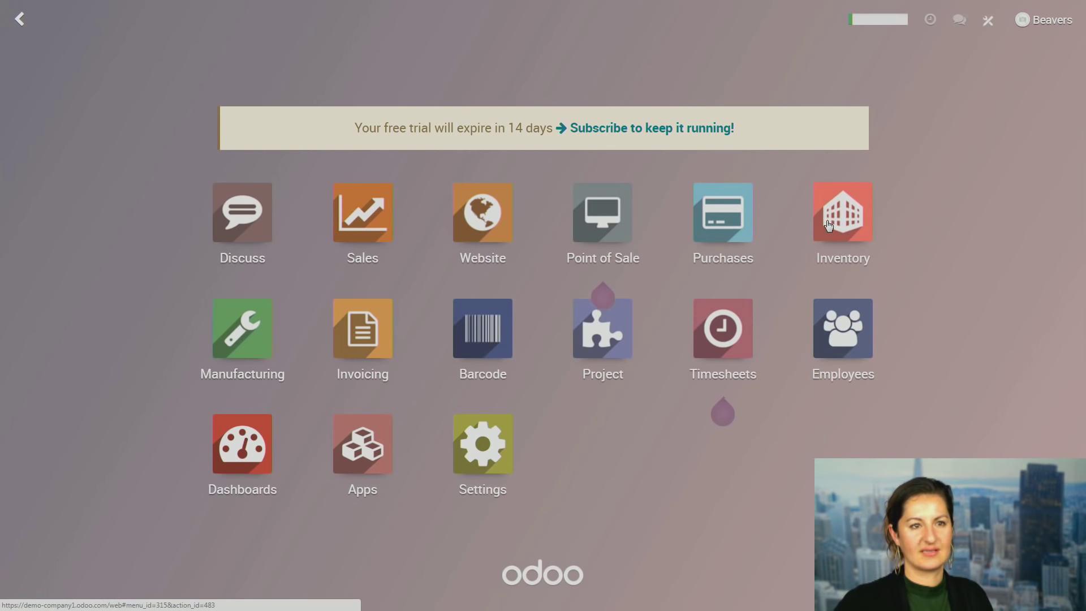
click(365, 210)
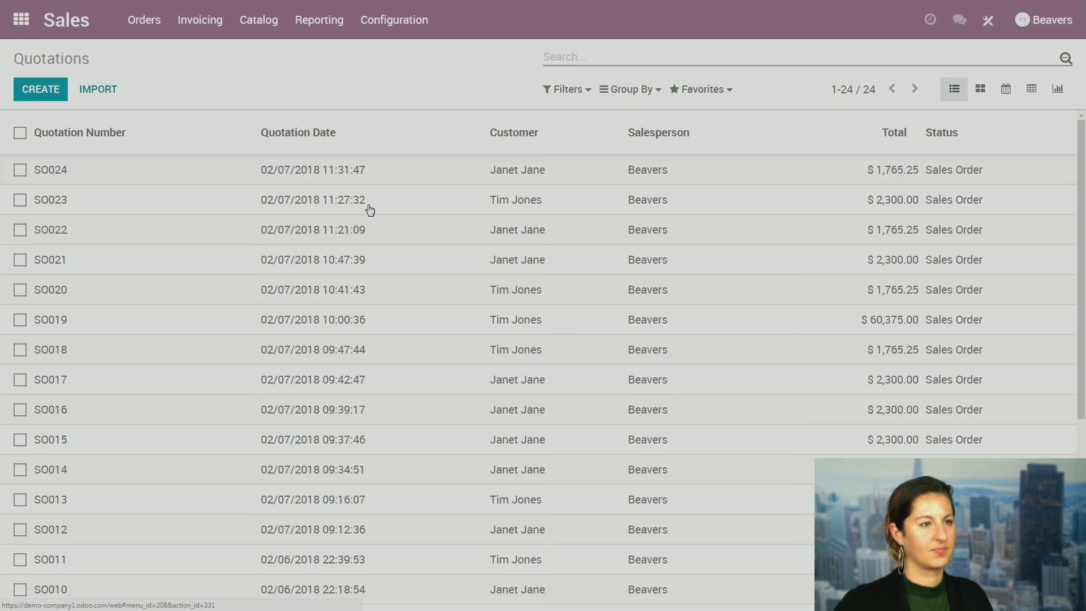
Create a new sales order and assign it to the first suggested customer.
click(149, 20)
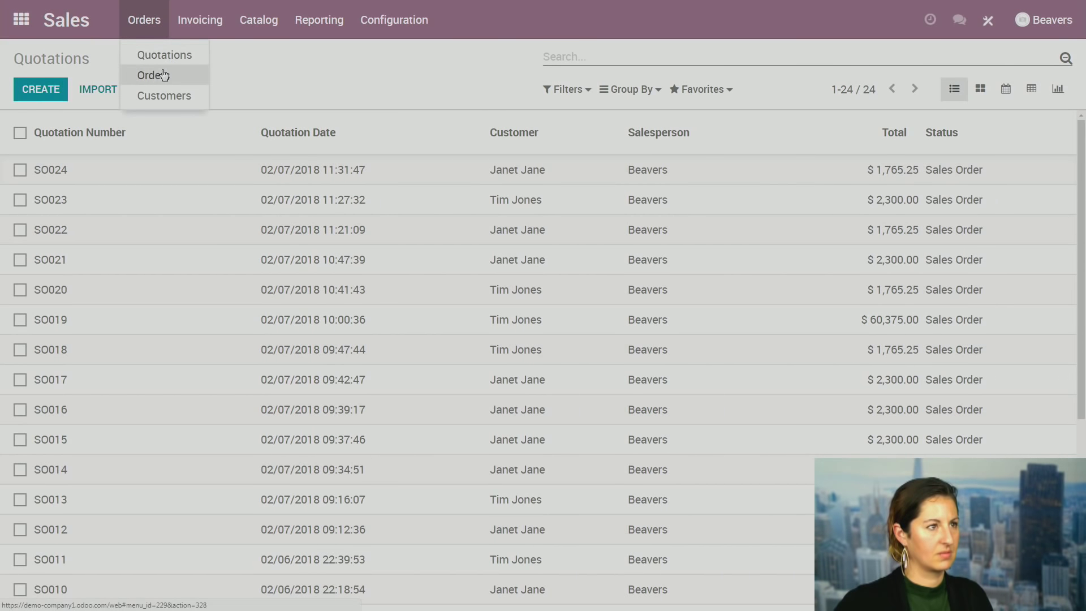
click(156, 74)
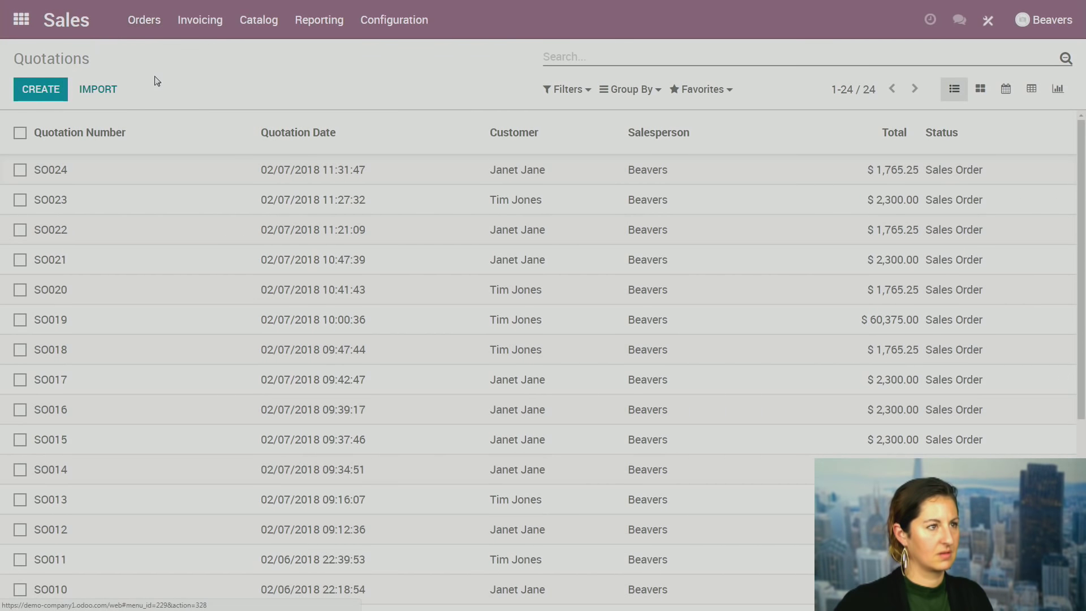
click(56, 98)
click(273, 228)
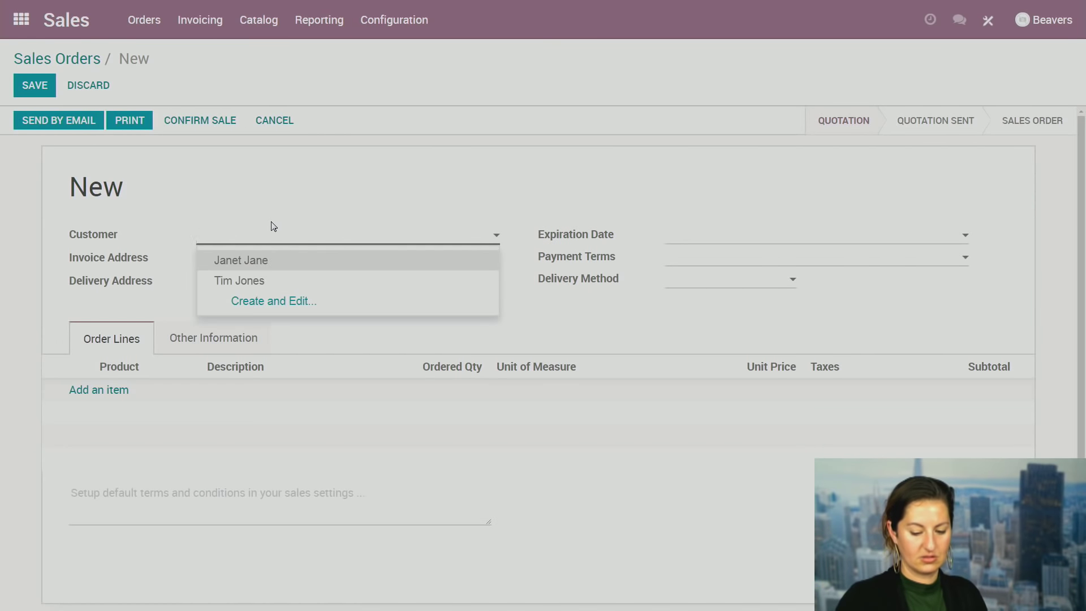
key(Return)
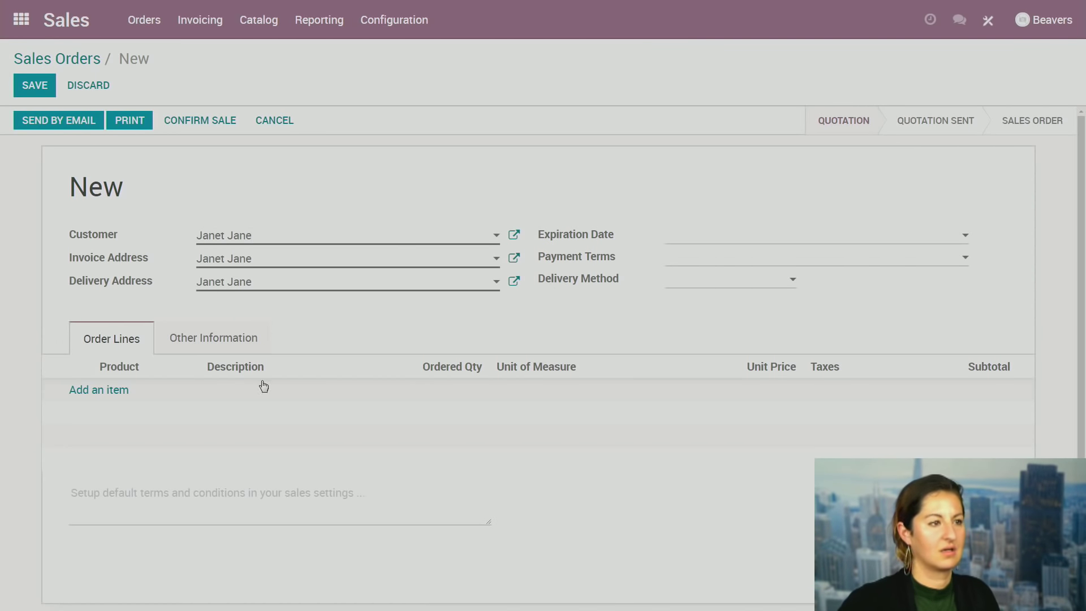
Add Camera B as an order line with the default quantity, and save and confirm the sale.
click(107, 390)
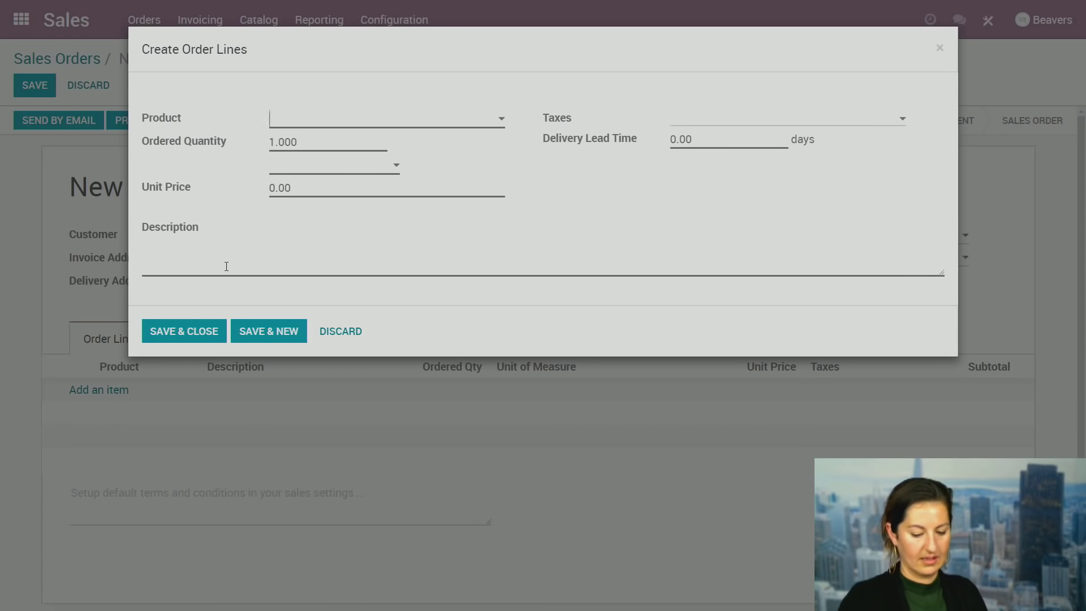
text(Camera )
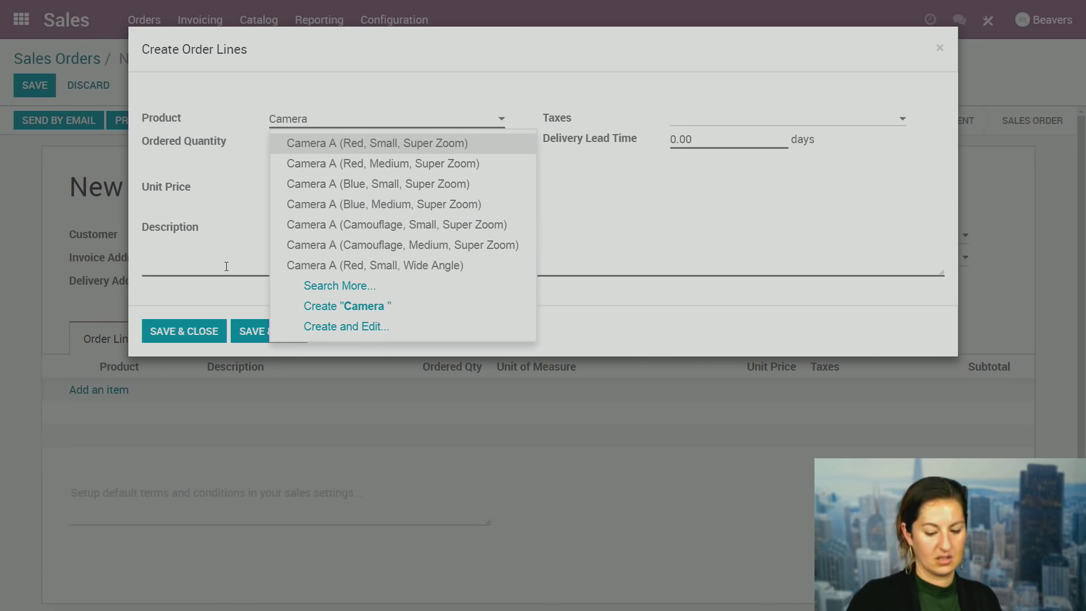
text(B)
key(Return)
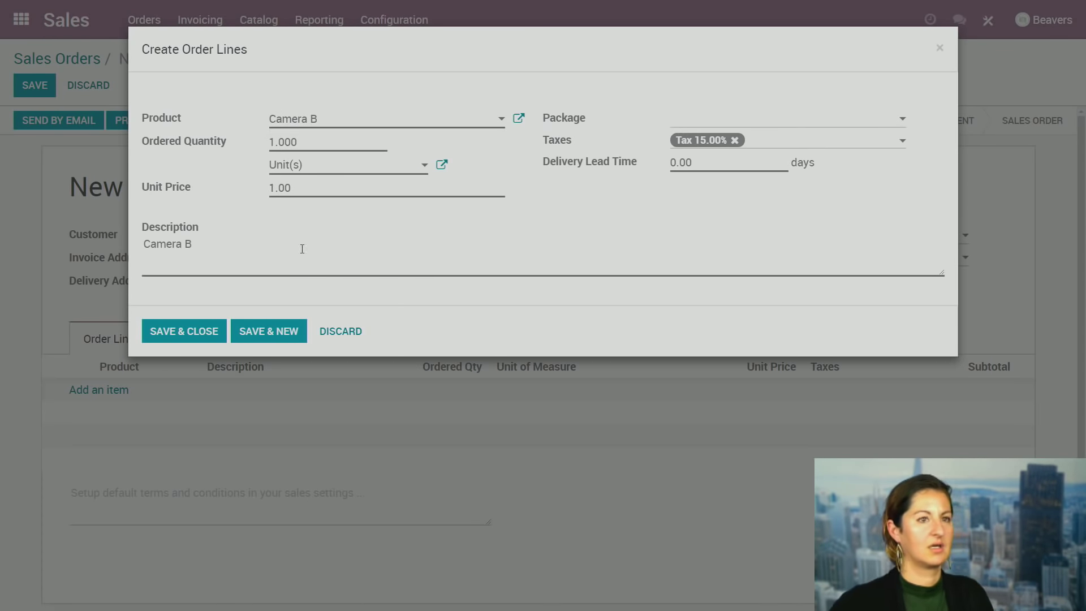
key(Tab)
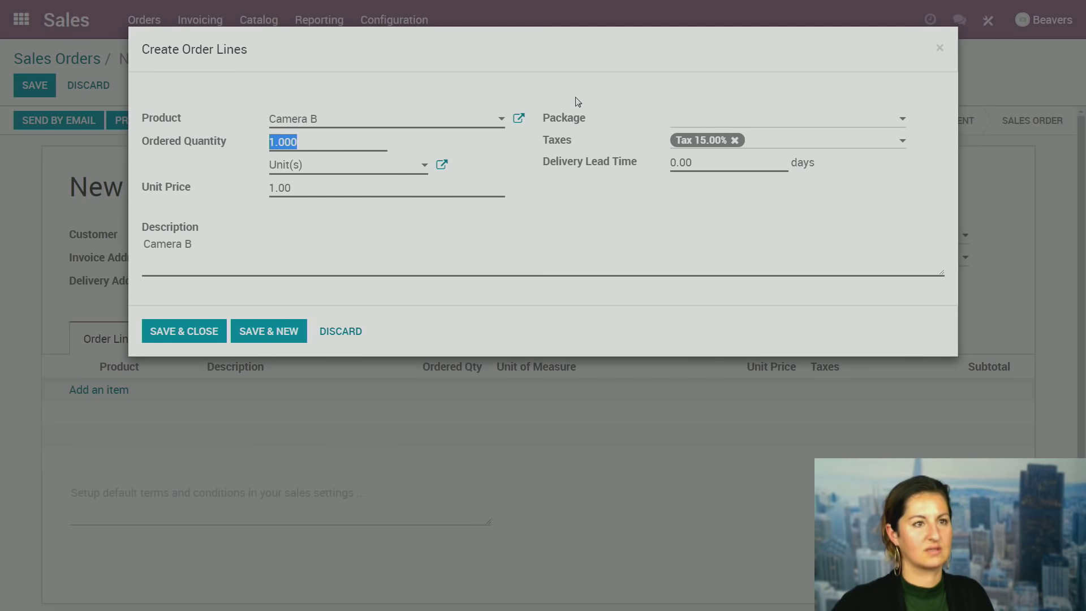
click(194, 337)
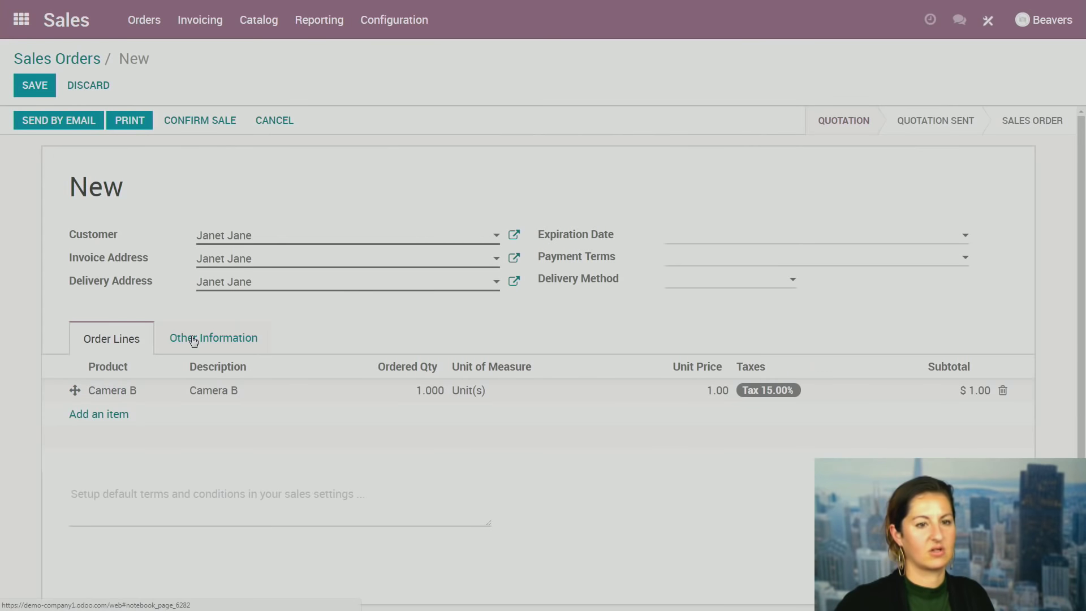
click(46, 88)
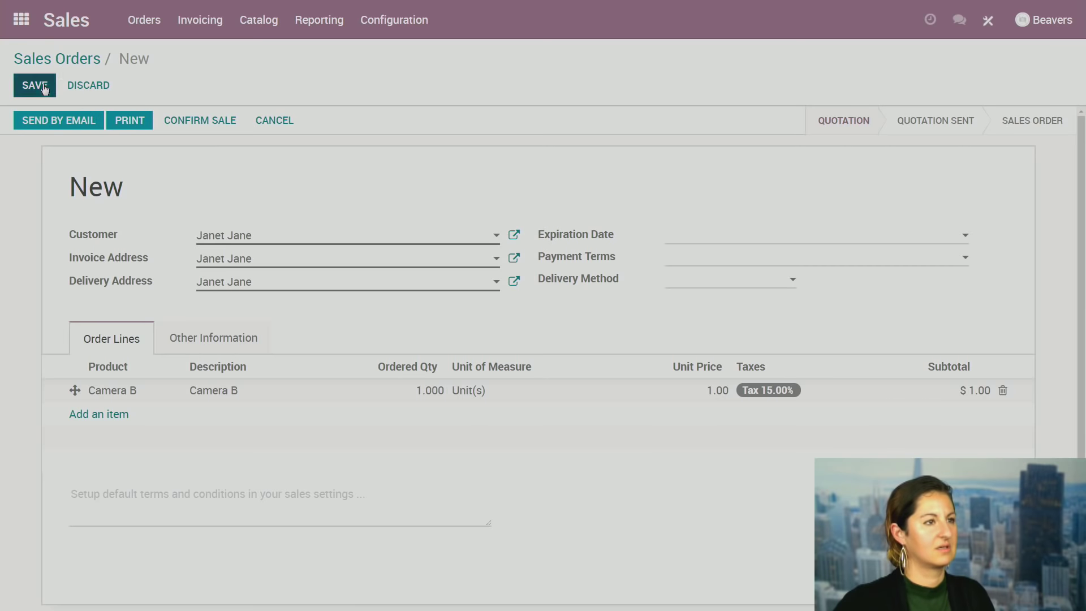
click(206, 126)
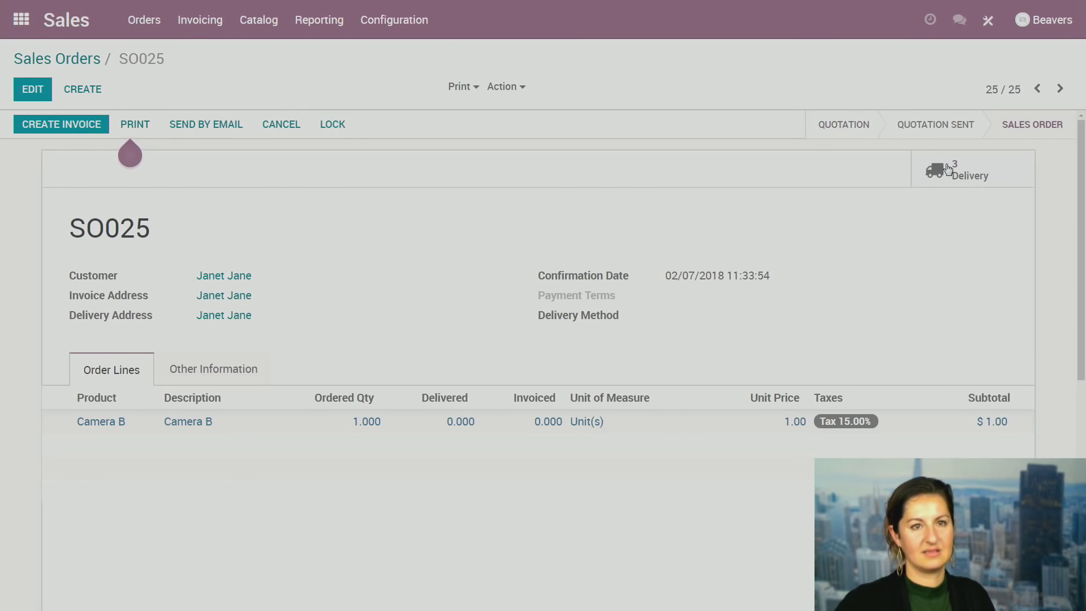
Switch to the Inventory app and open the ready Pick transfer for the confirmed sales order.
click(21, 20)
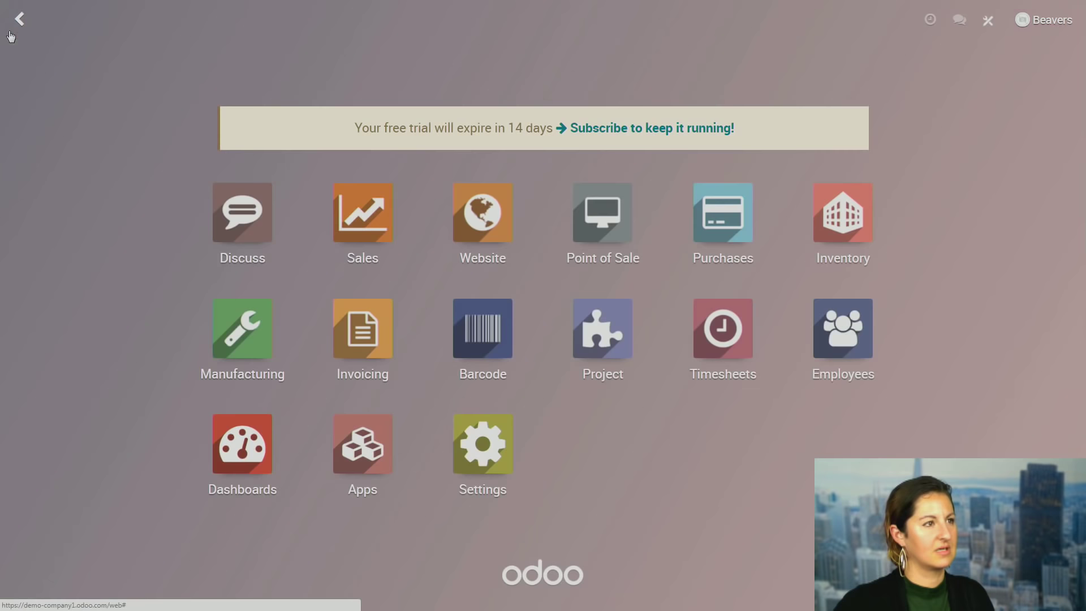
click(852, 226)
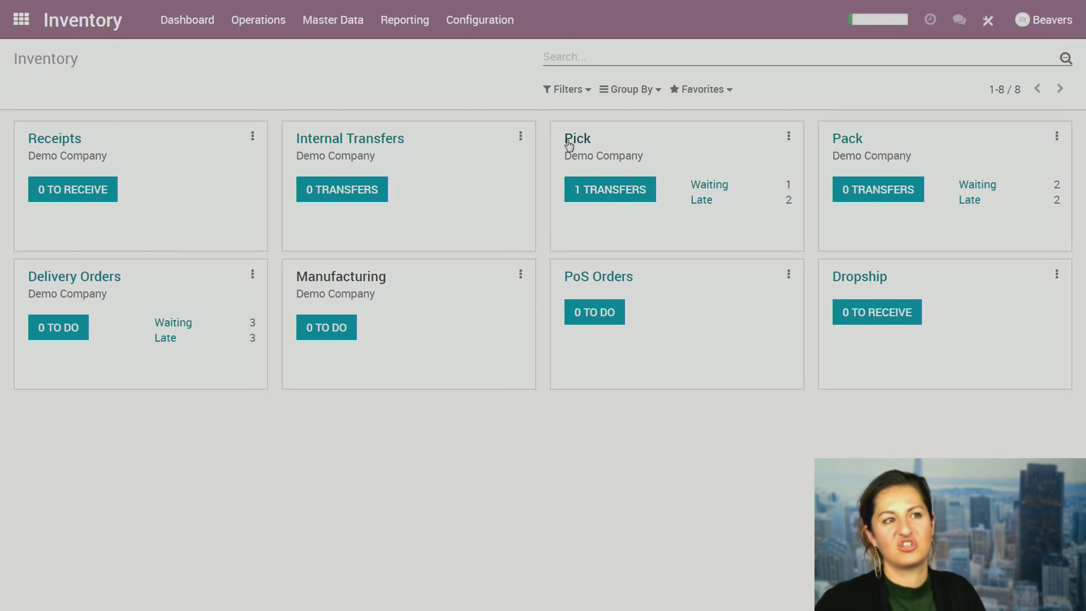
drag(563, 142, 605, 141)
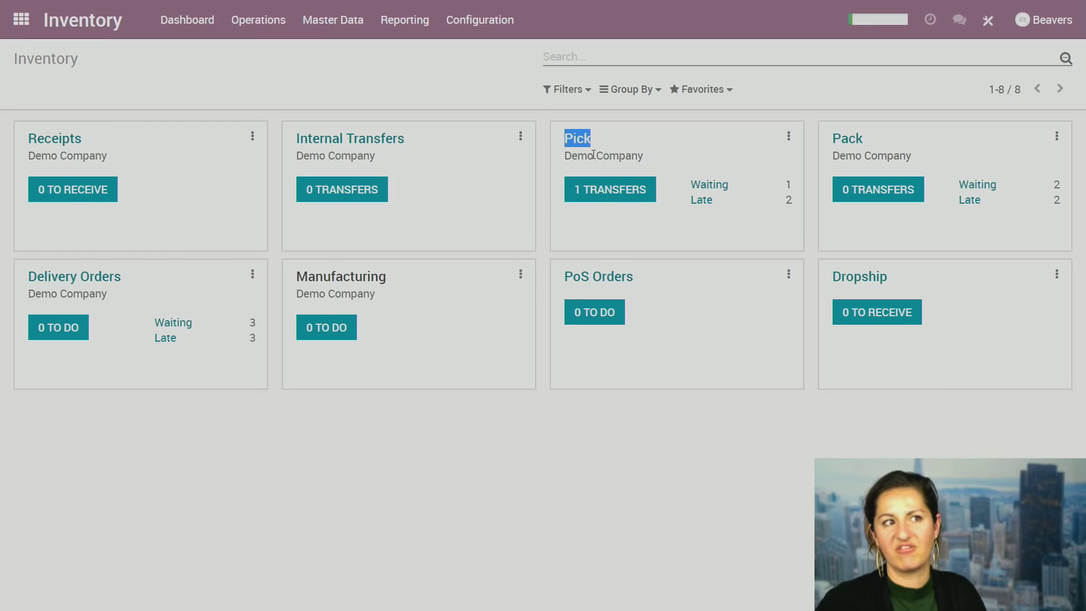
click(623, 194)
click(252, 175)
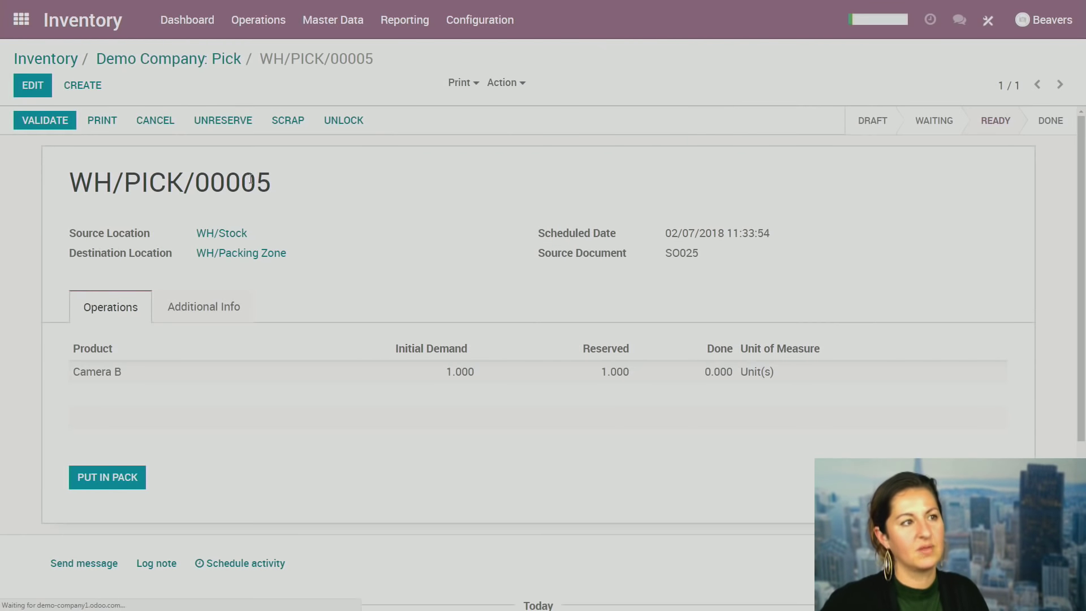
Review the pick transfer's source and destination locations and its available printable documents.
drag(67, 182, 453, 239)
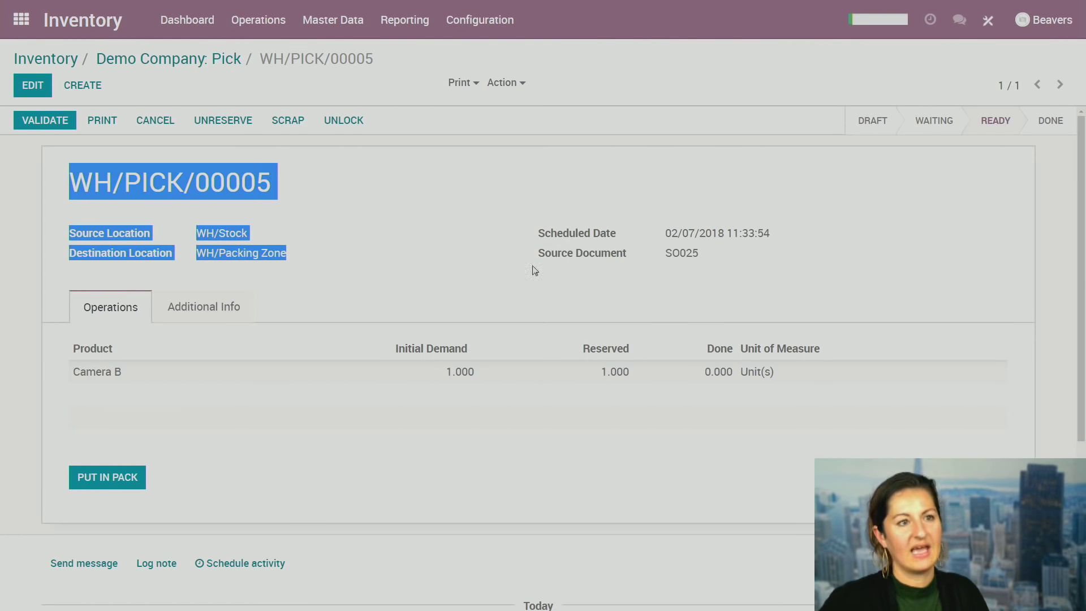
click(384, 281)
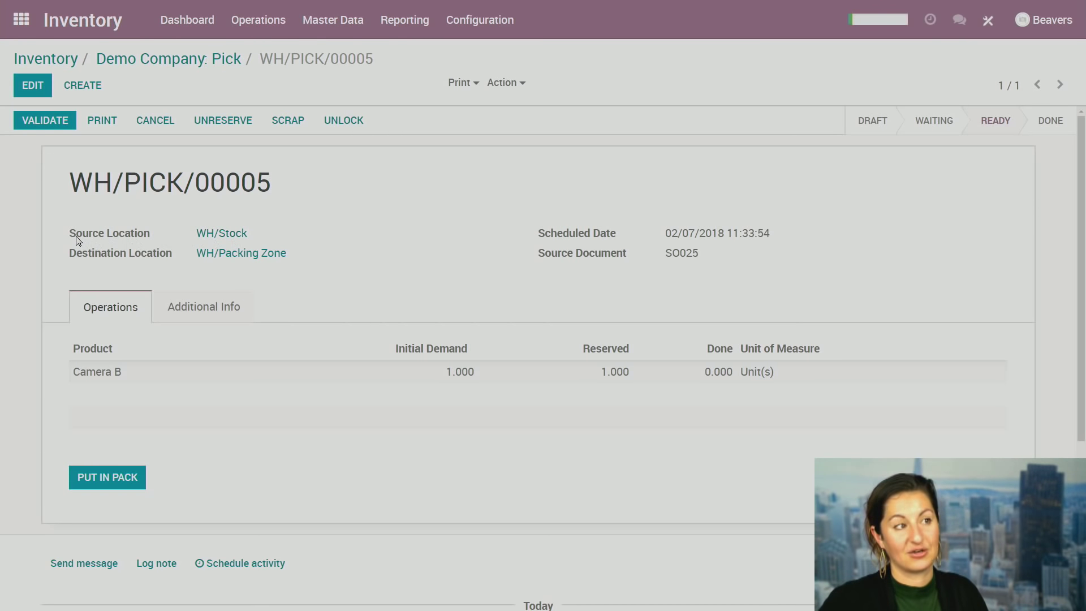
drag(77, 238, 160, 236)
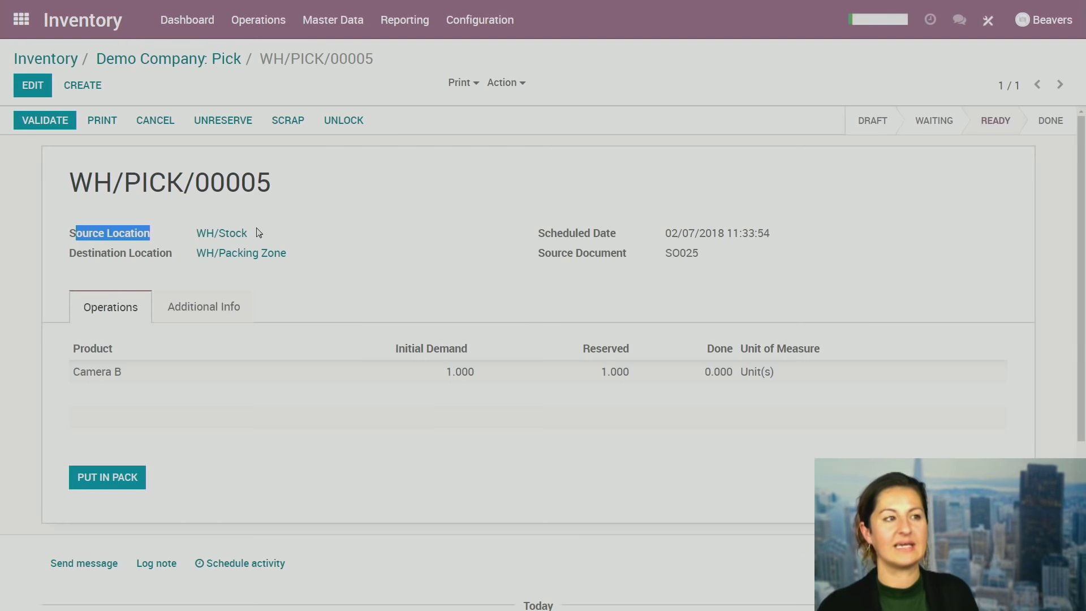
click(383, 181)
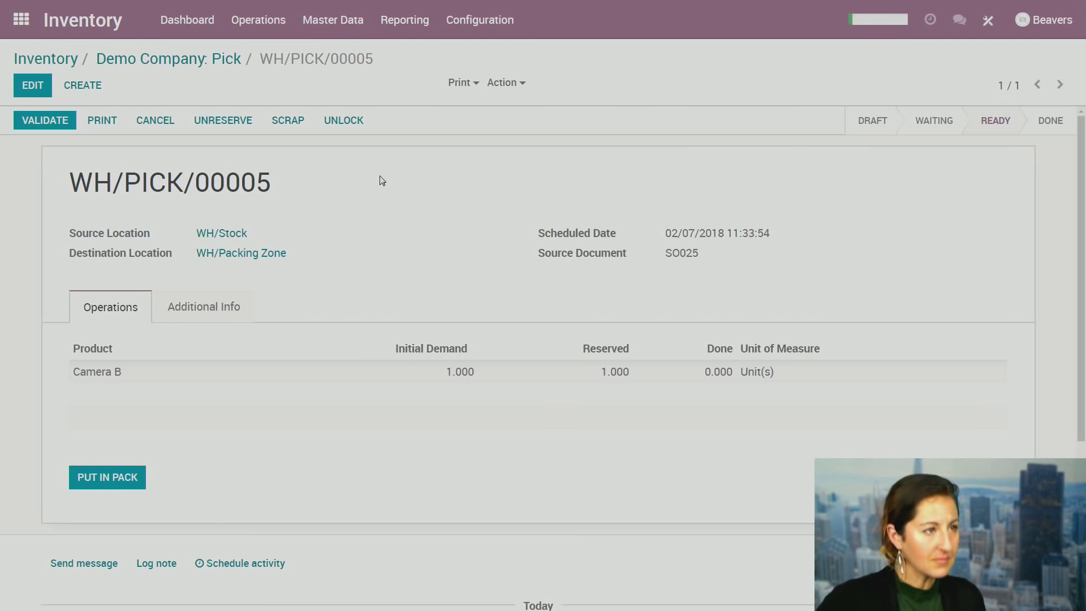
click(463, 84)
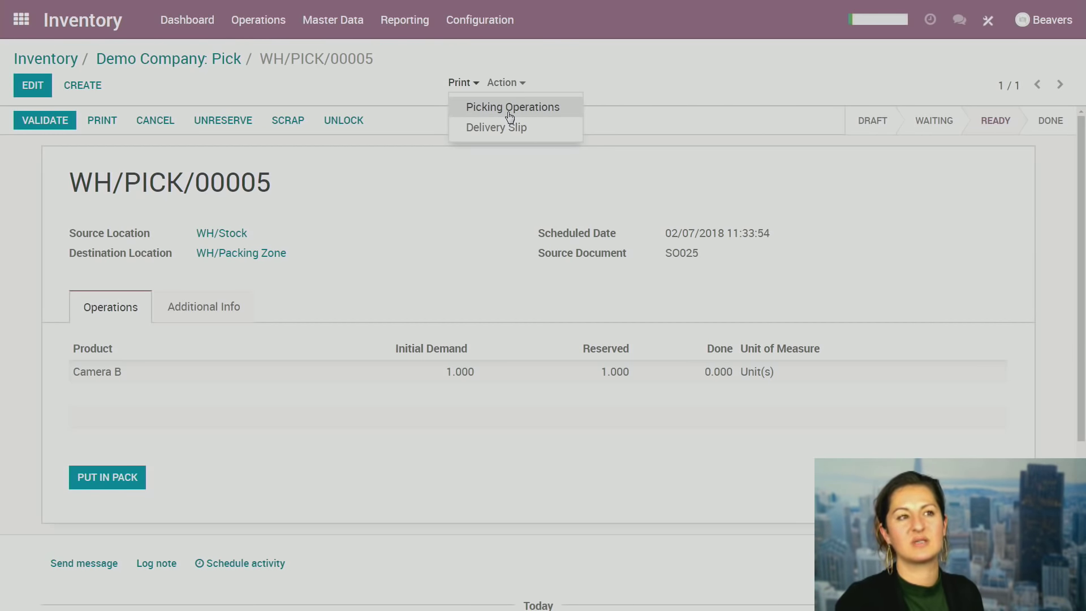
click(459, 194)
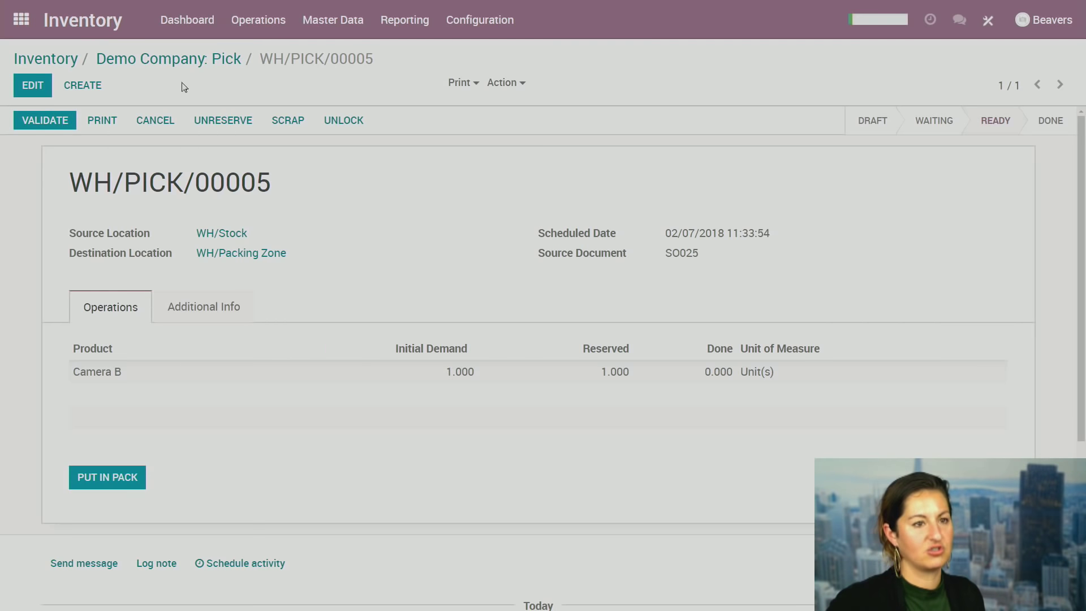
Set the done quantity of Camera B to 1 on the pick transfer and validate it.
click(30, 95)
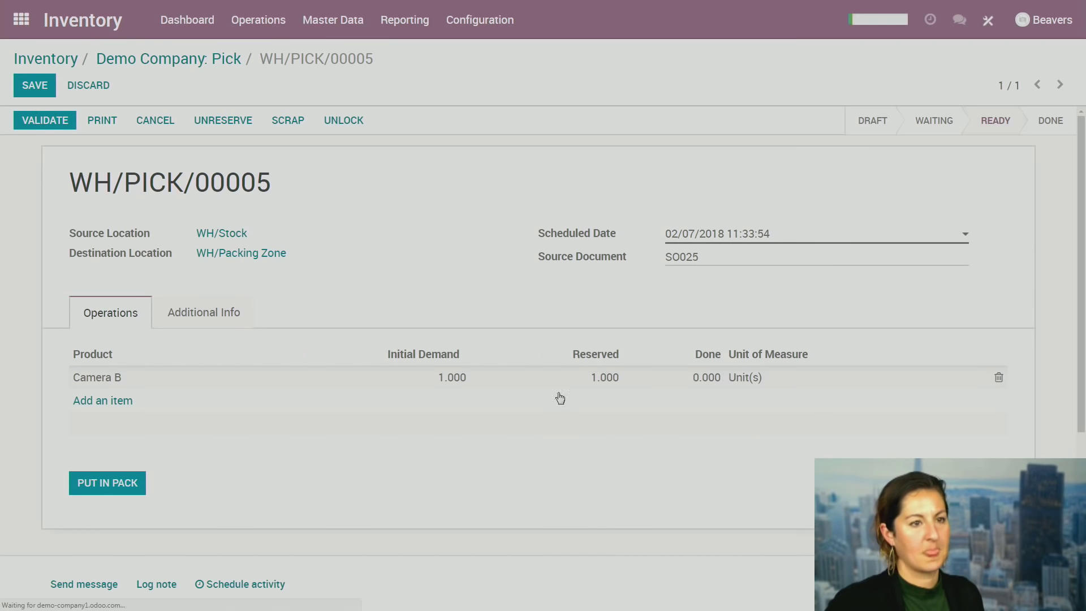
click(709, 371)
text(1)
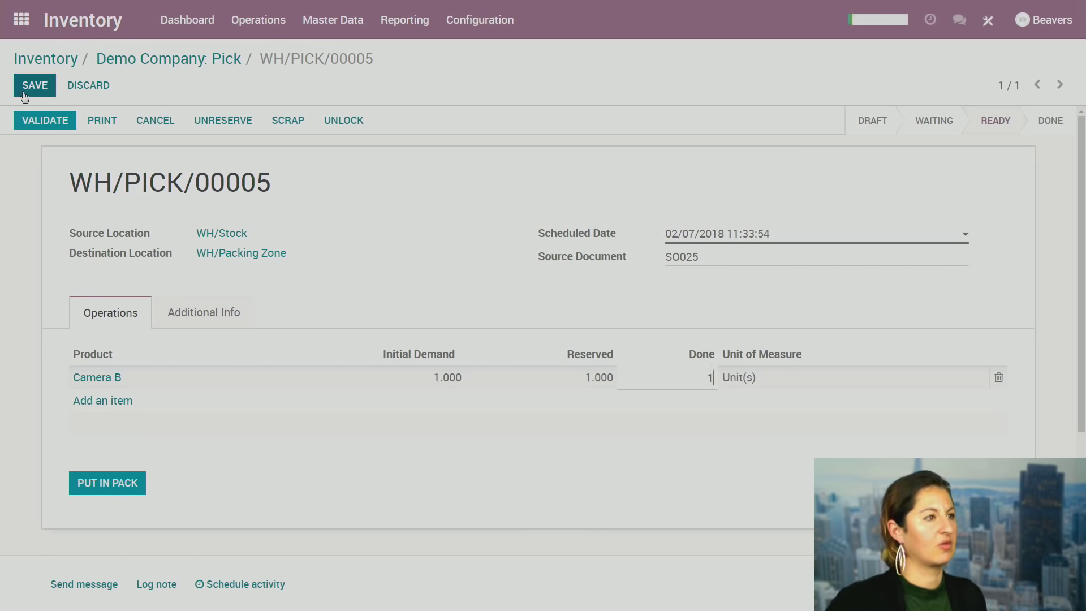
click(49, 122)
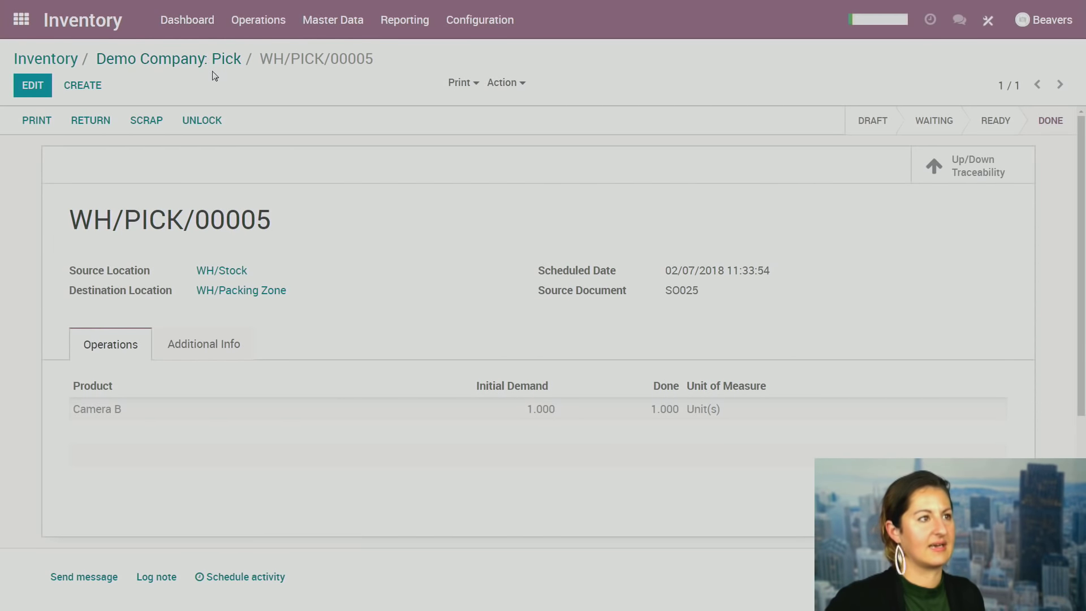
Return to the Inventory overview and open the ready Pack transfer for the same sales order.
click(47, 58)
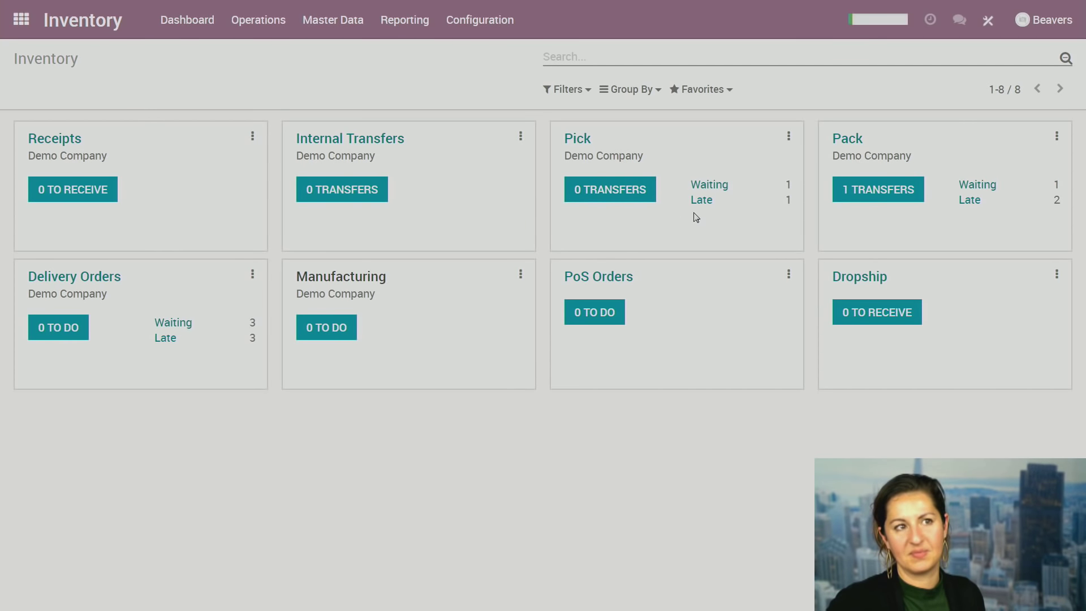
click(887, 194)
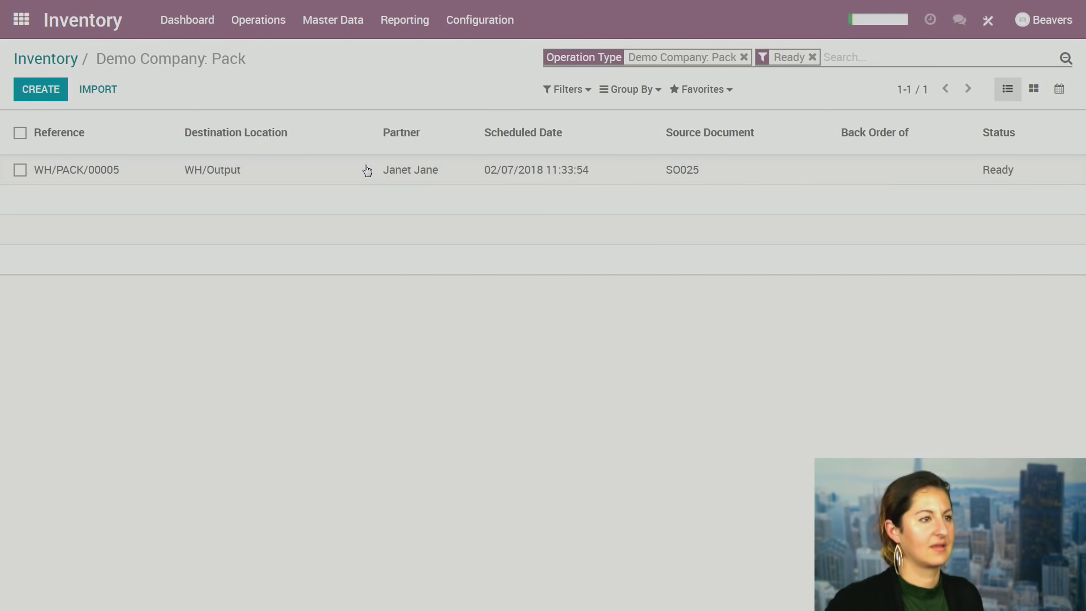
click(367, 171)
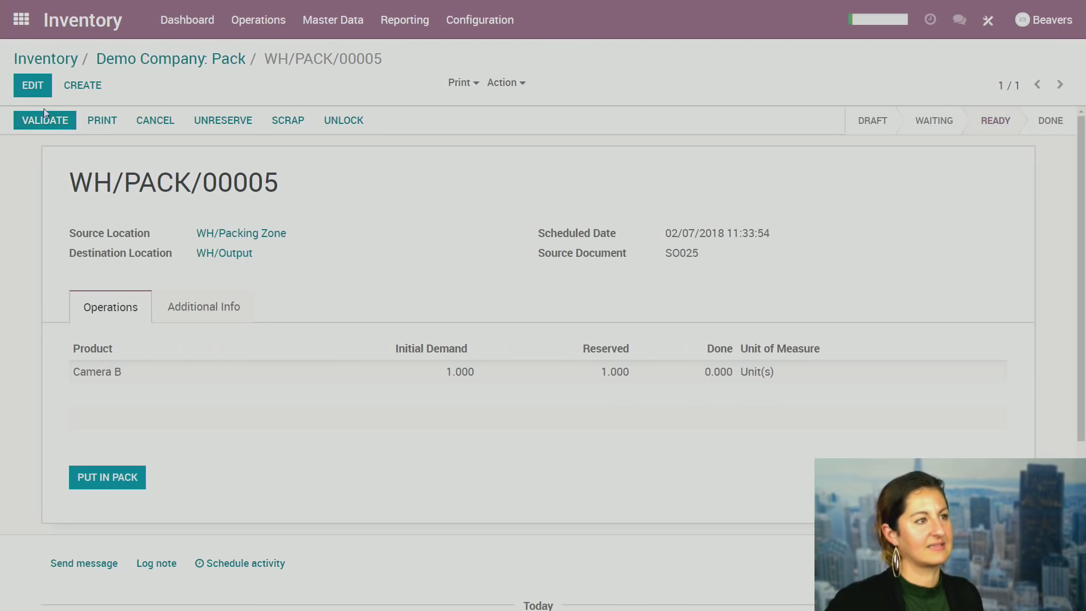
click(35, 119)
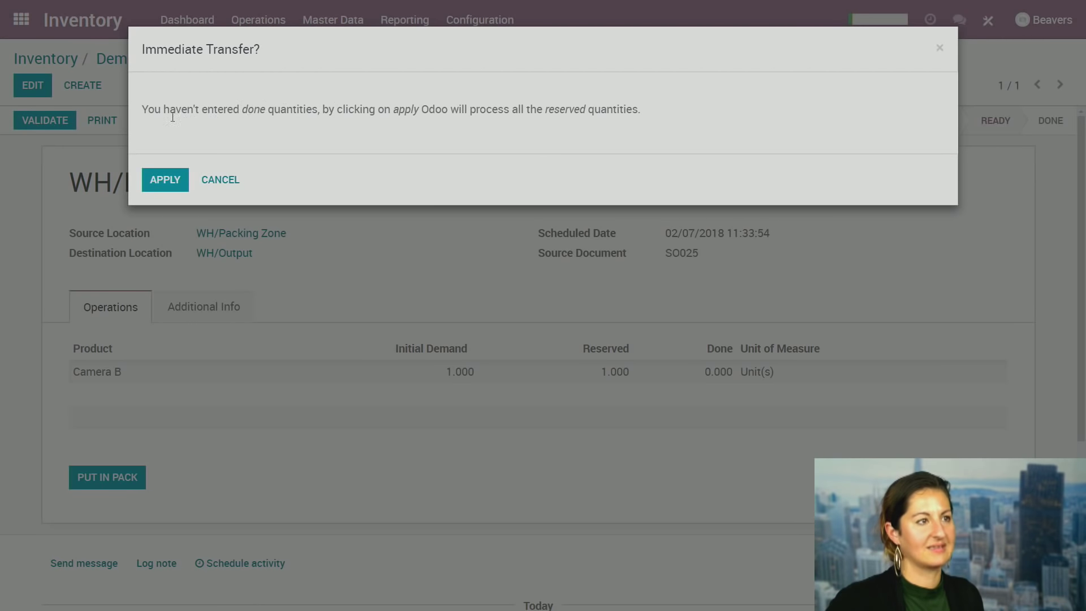
drag(144, 109, 318, 111)
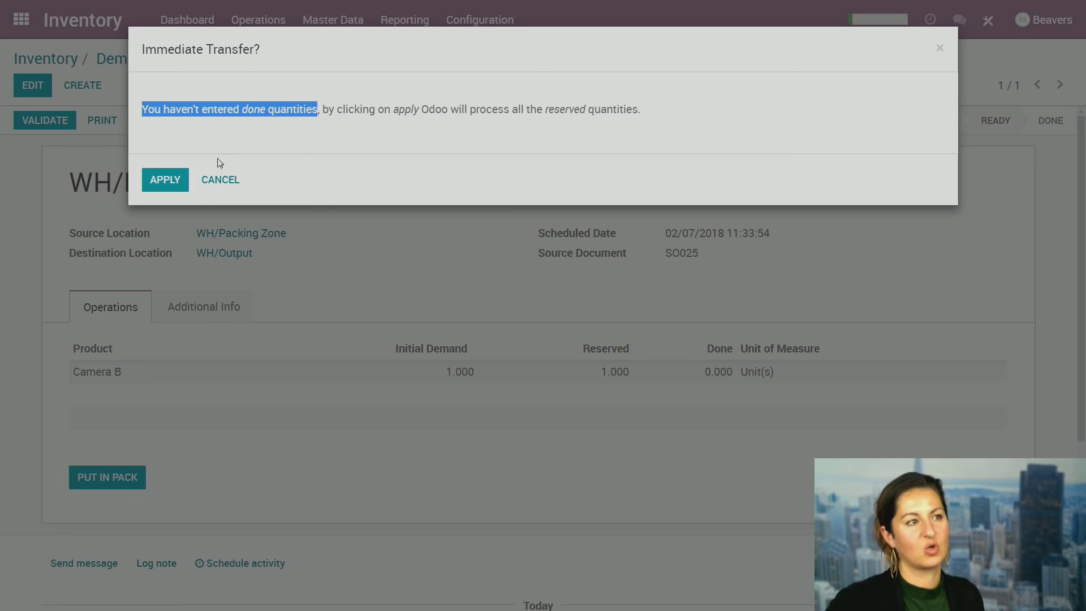
click(220, 180)
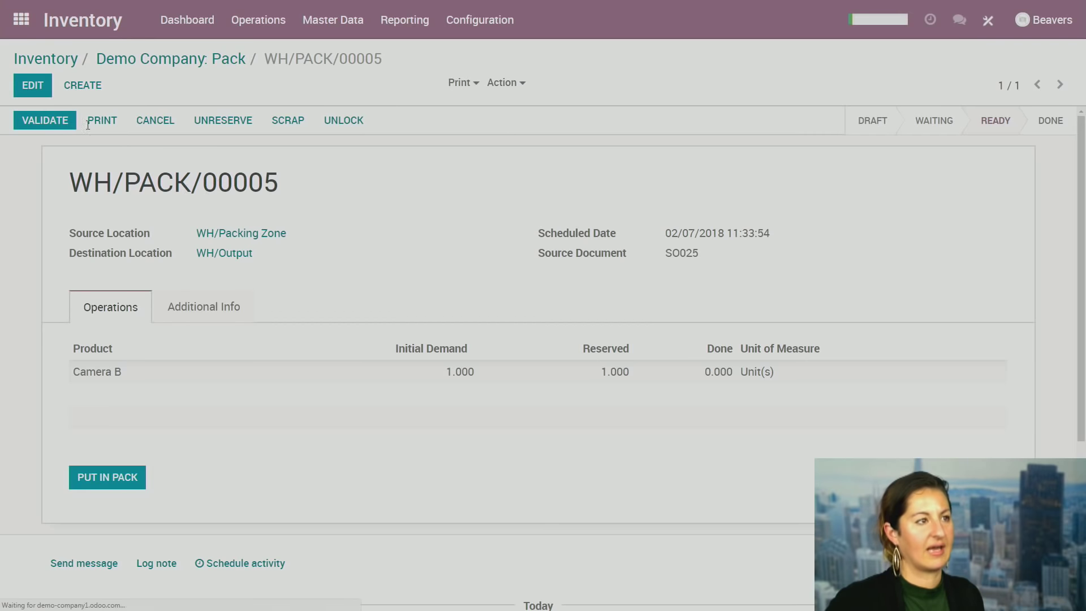
Set the done quantity of Camera B to 1 on the pack transfer and validate it.
click(48, 98)
click(699, 378)
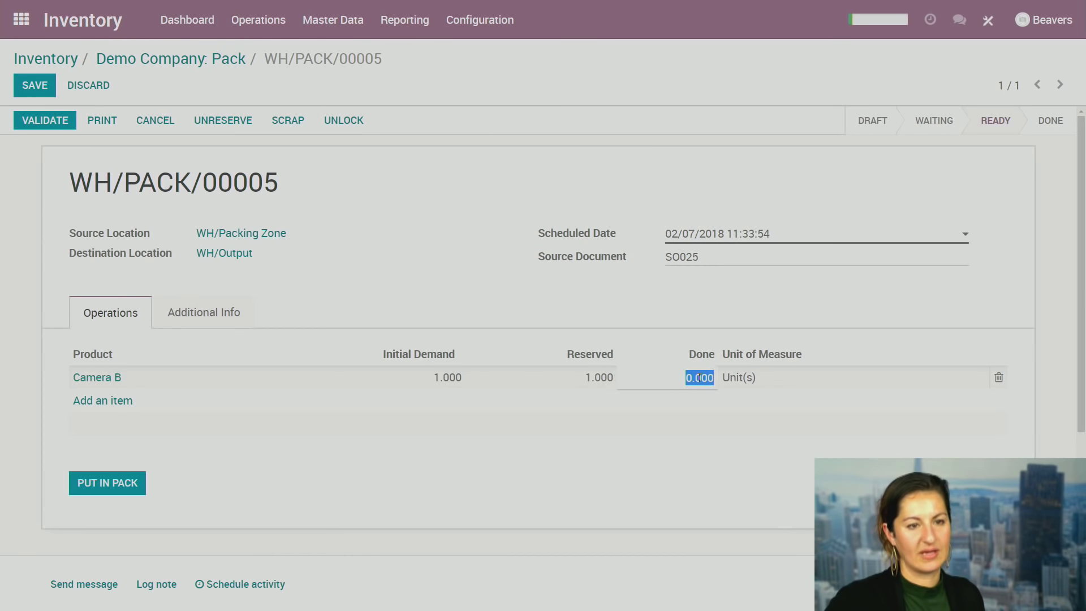
text(1)
click(448, 304)
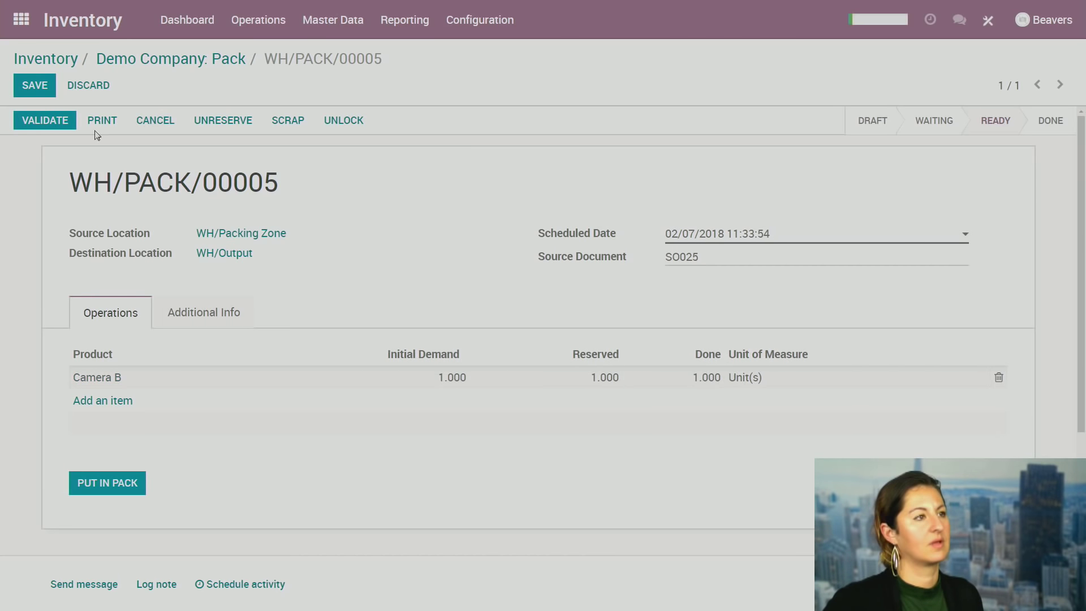
click(47, 118)
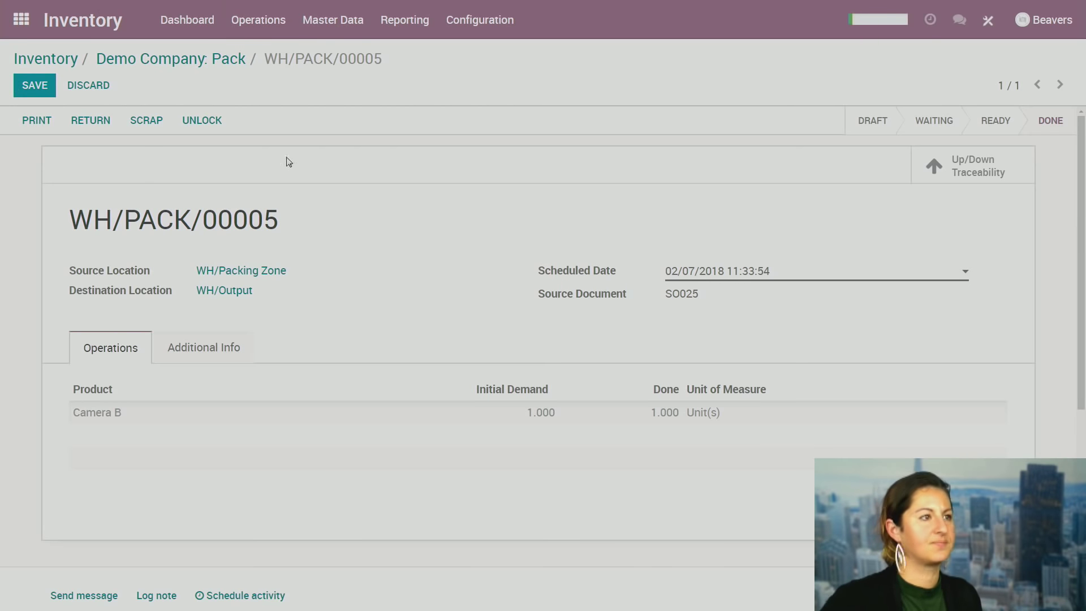
Open the ready delivery order for the same sales order from the Inventory overview and validate it as an immediate transfer of the reserved quantities.
click(68, 62)
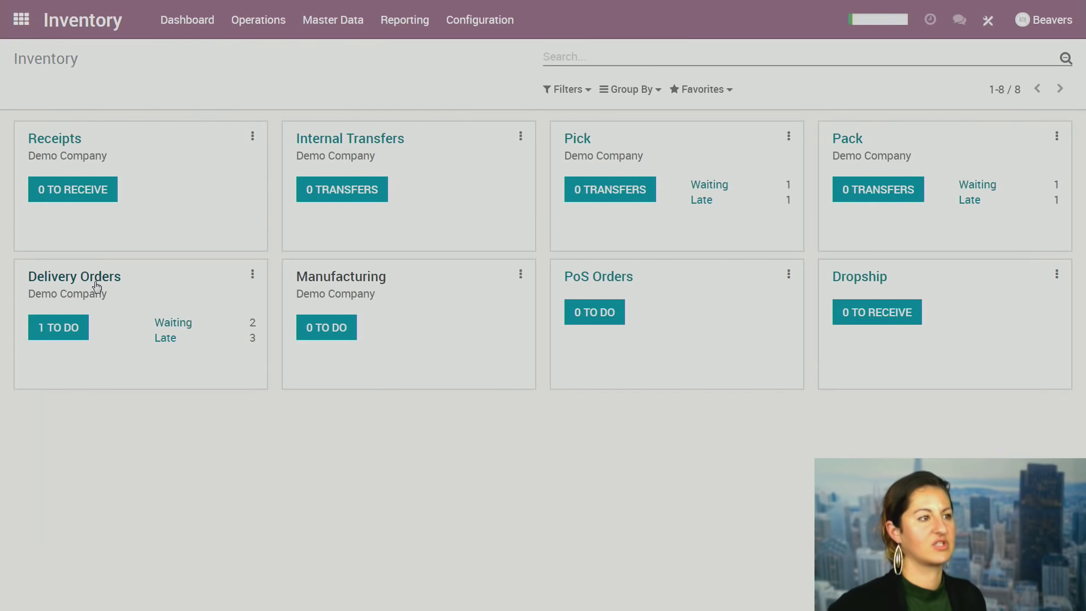
click(72, 342)
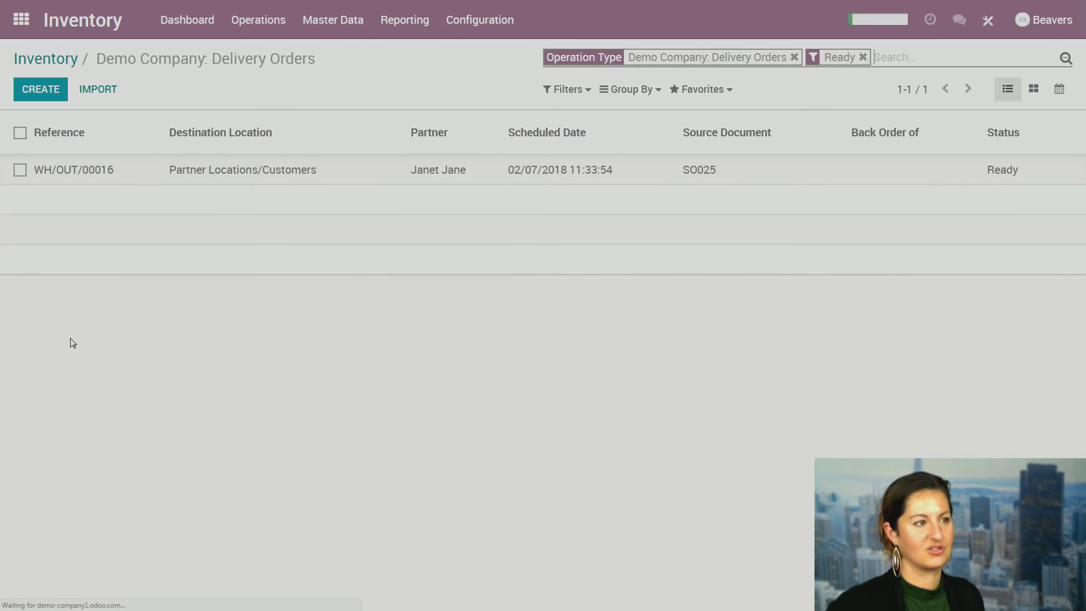
click(255, 180)
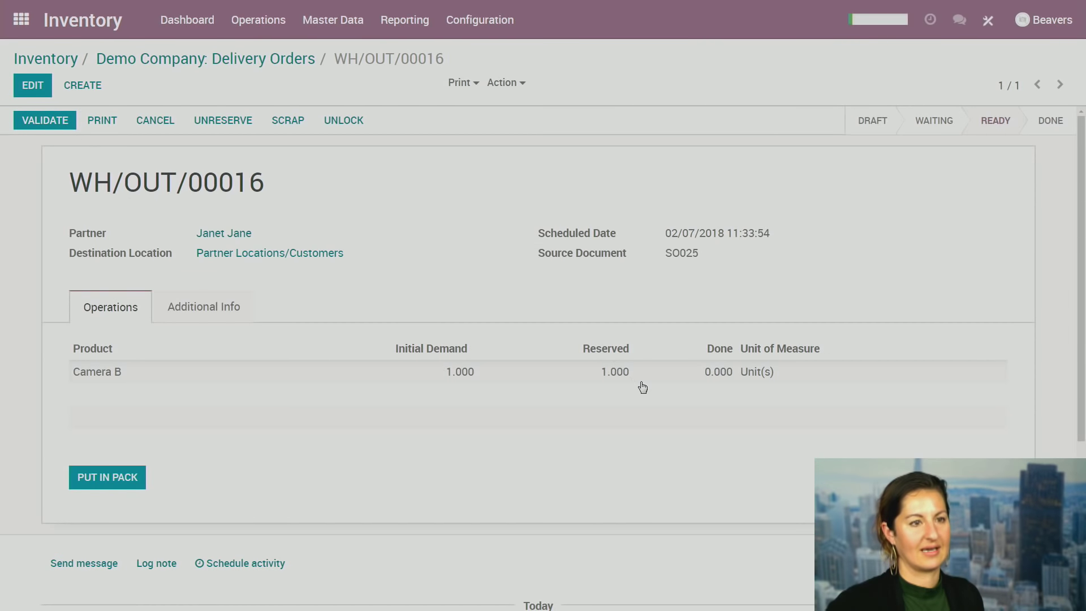
click(53, 126)
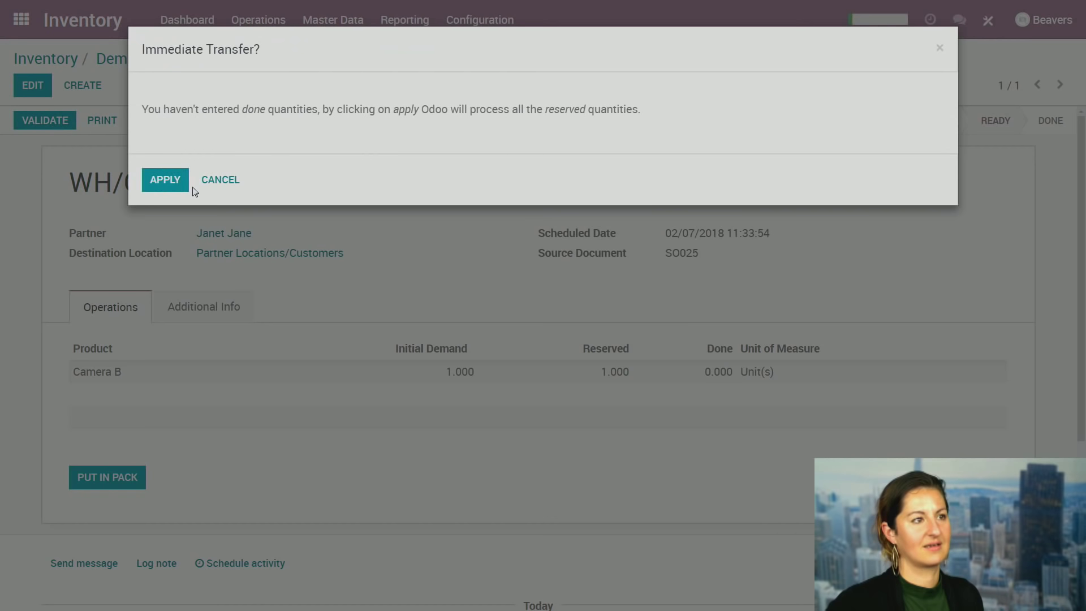
click(161, 181)
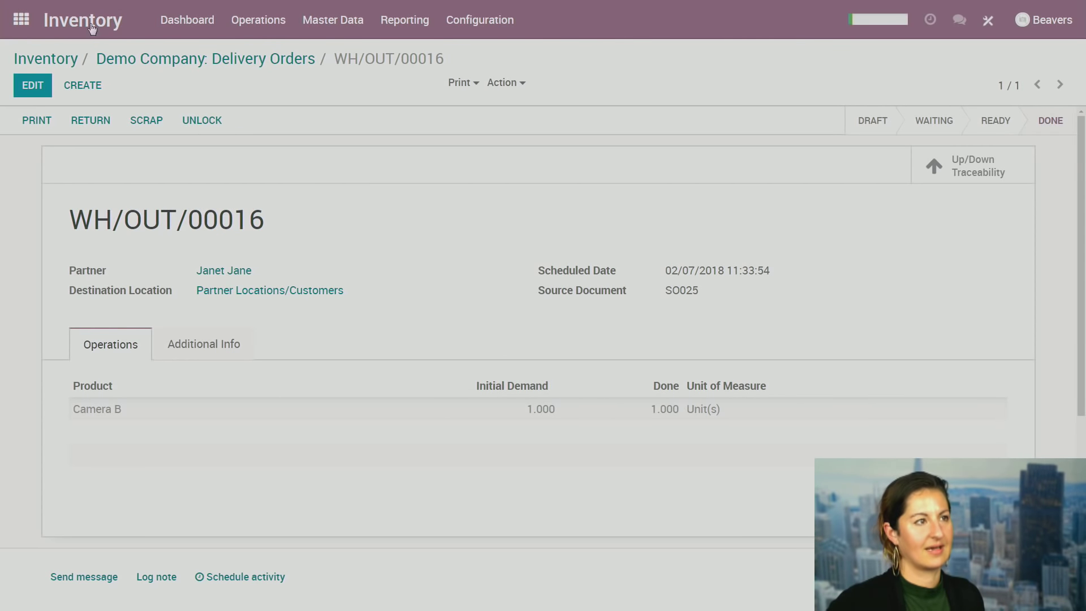
Return to the Inventory overview and open the list of configured warehouse routes.
click(43, 61)
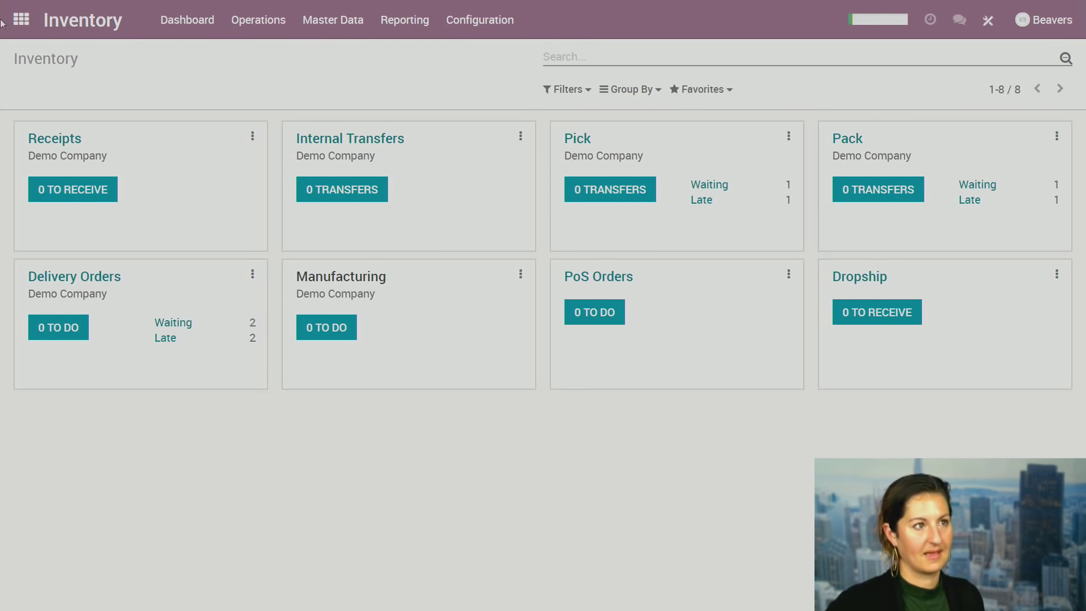
click(485, 34)
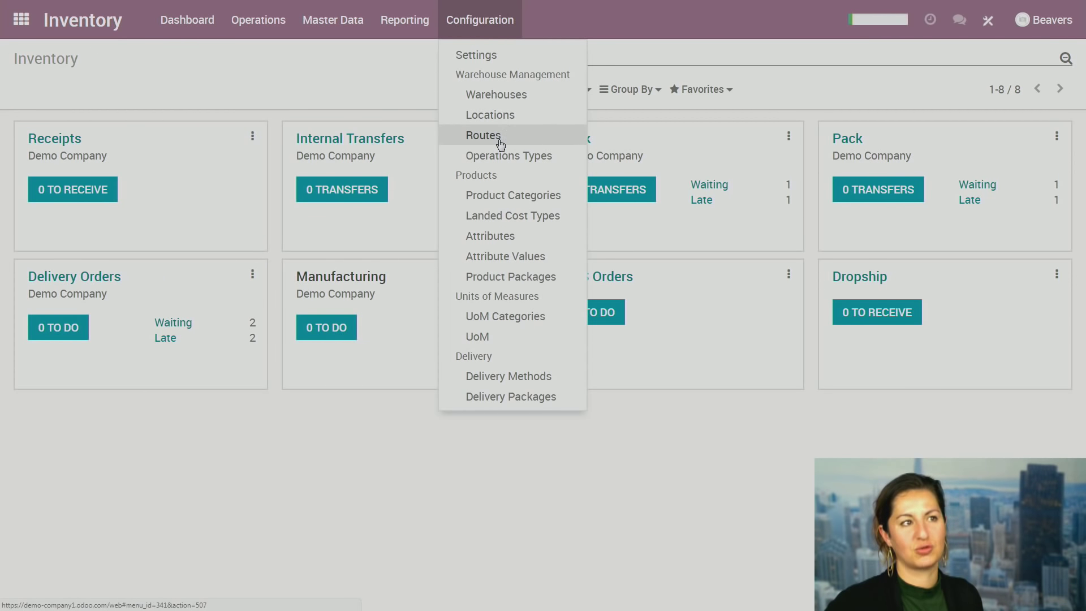
click(303, 76)
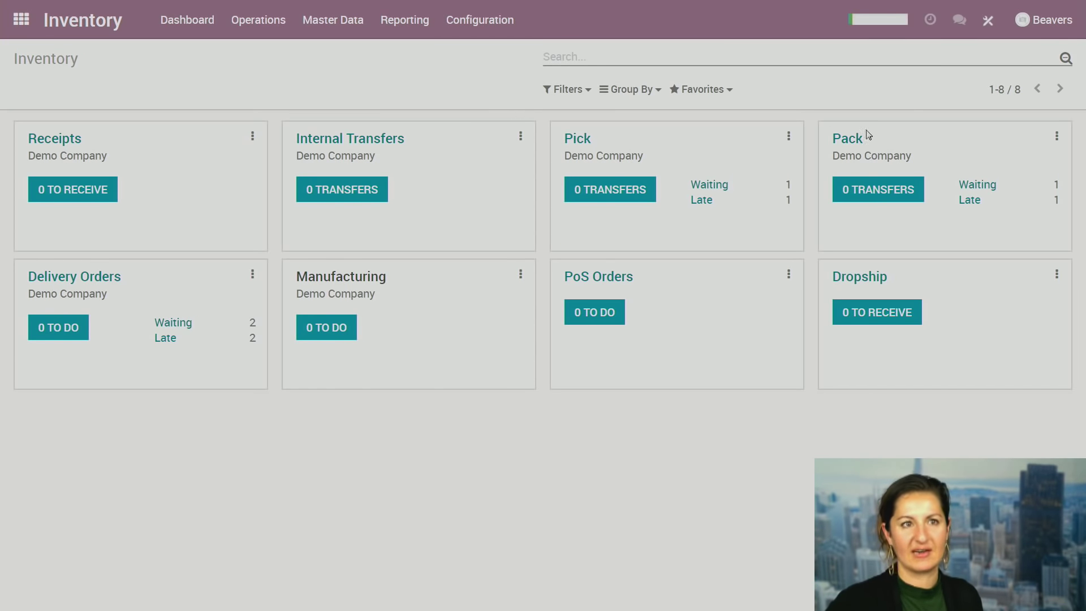
click(483, 21)
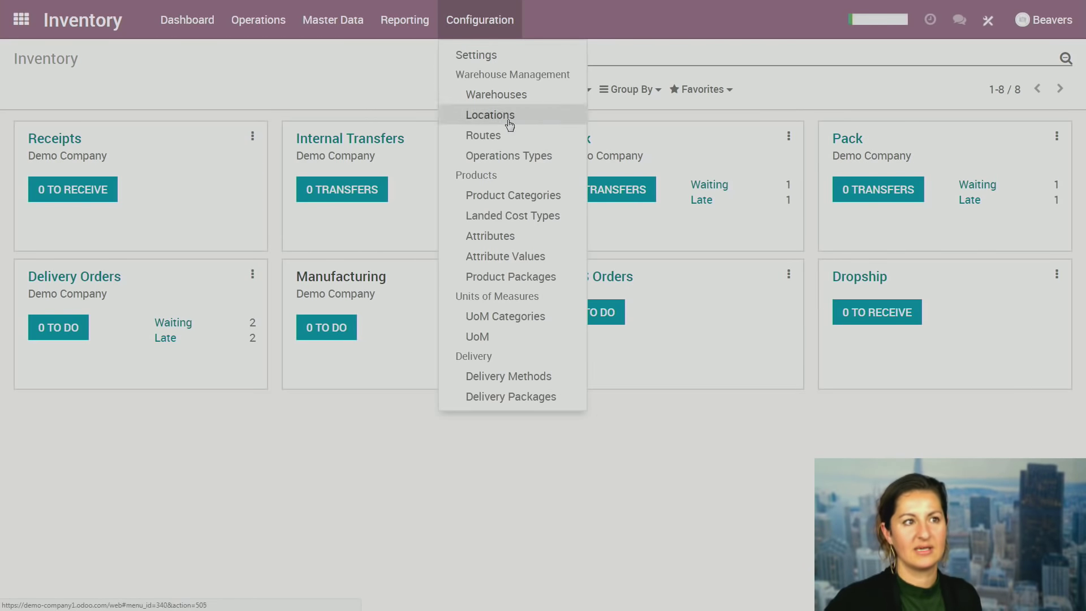
click(491, 138)
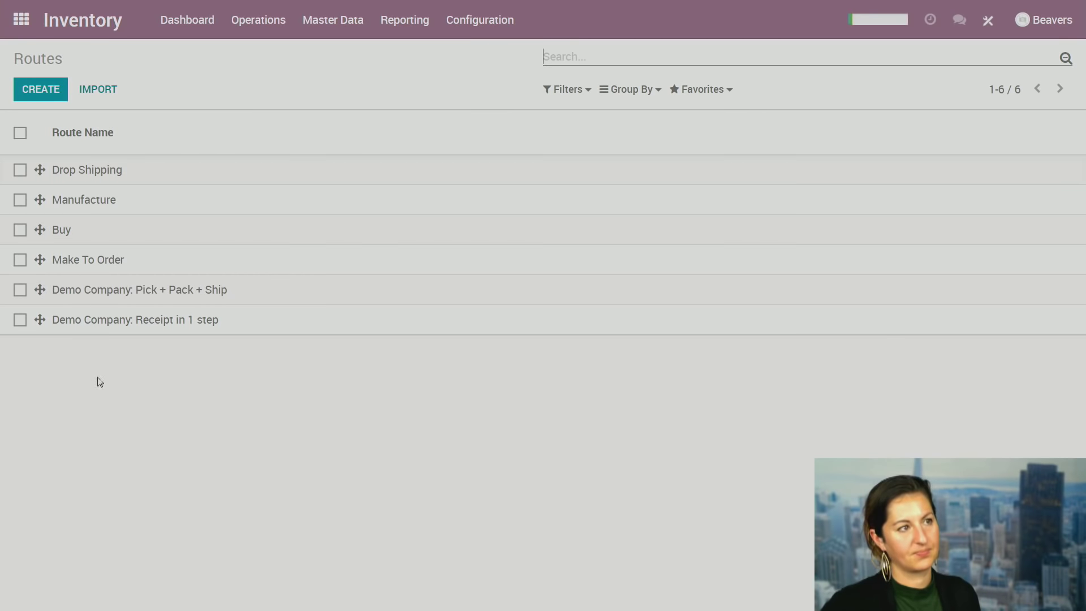
Open the Beaver Drone record from the product catalogue.
click(351, 22)
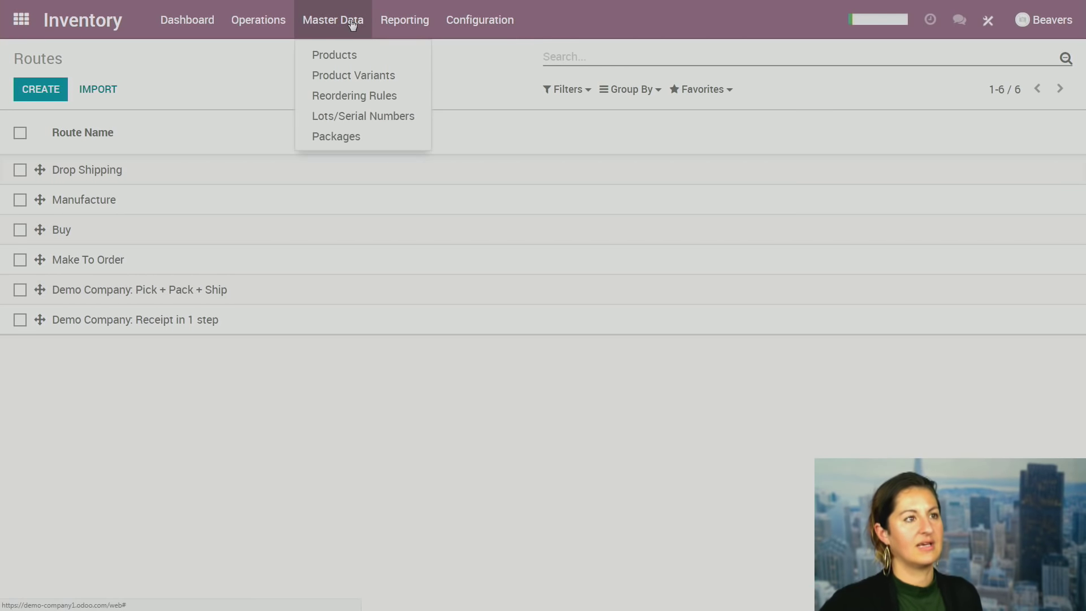
click(351, 59)
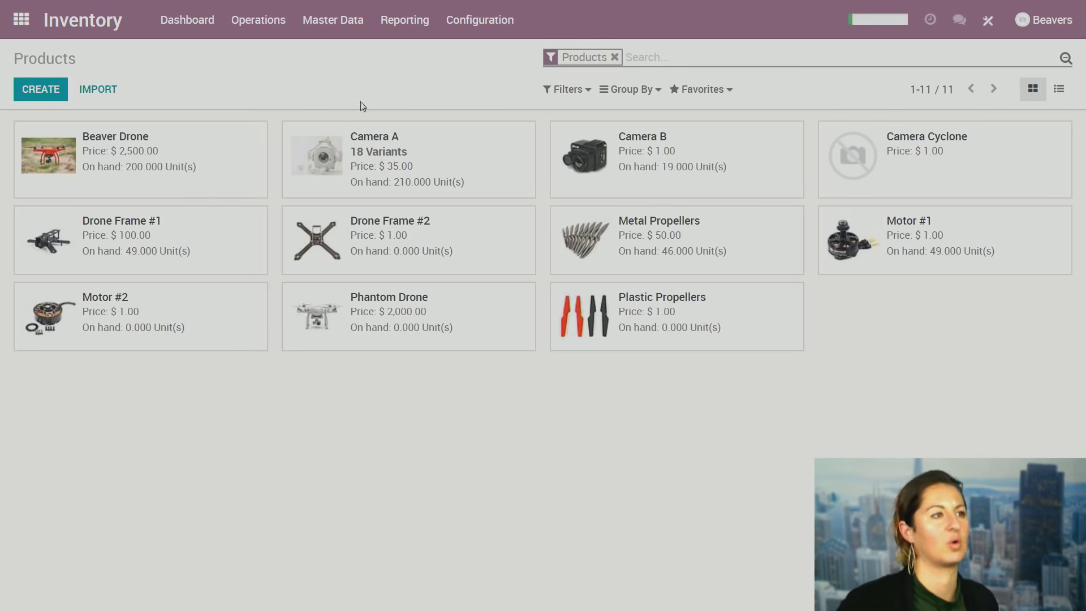
click(114, 142)
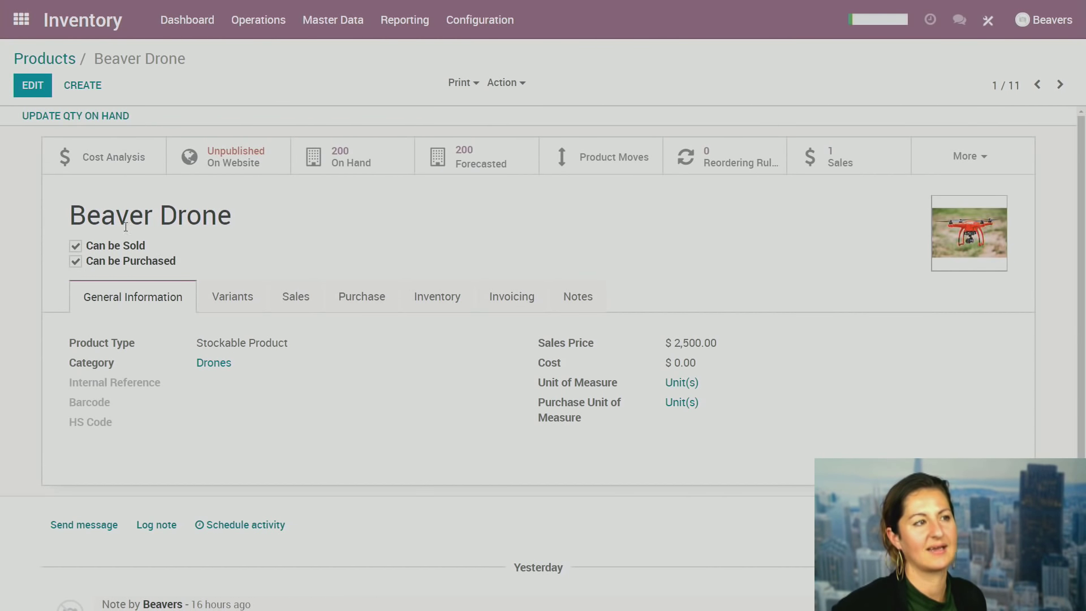
drag(70, 220, 374, 261)
click(404, 256)
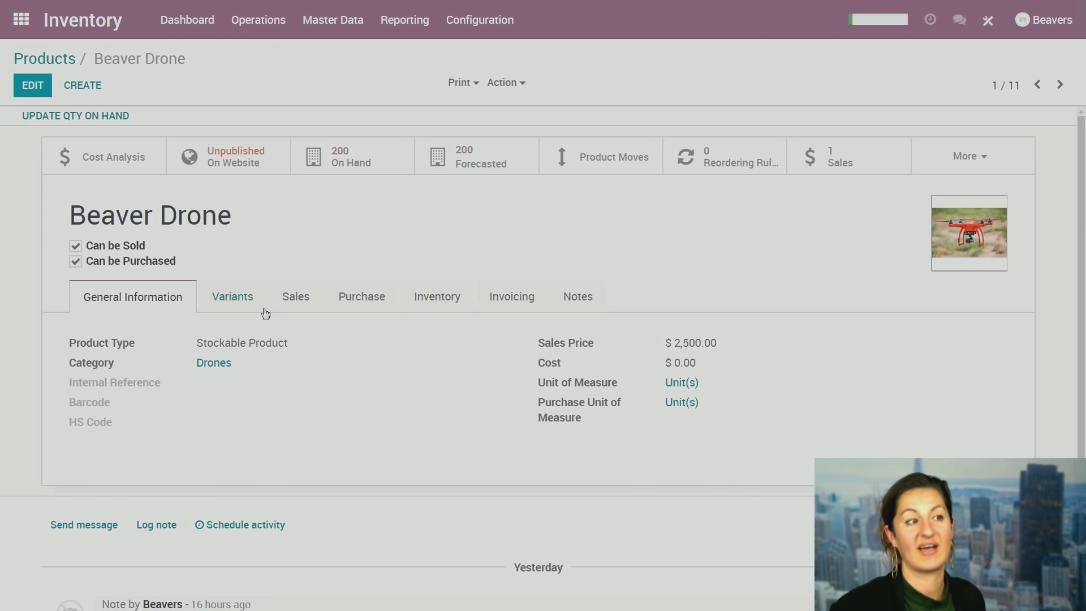
Review Beaver Drone's inventory routes, checking the Manufacture and Make To Order settings.
click(433, 312)
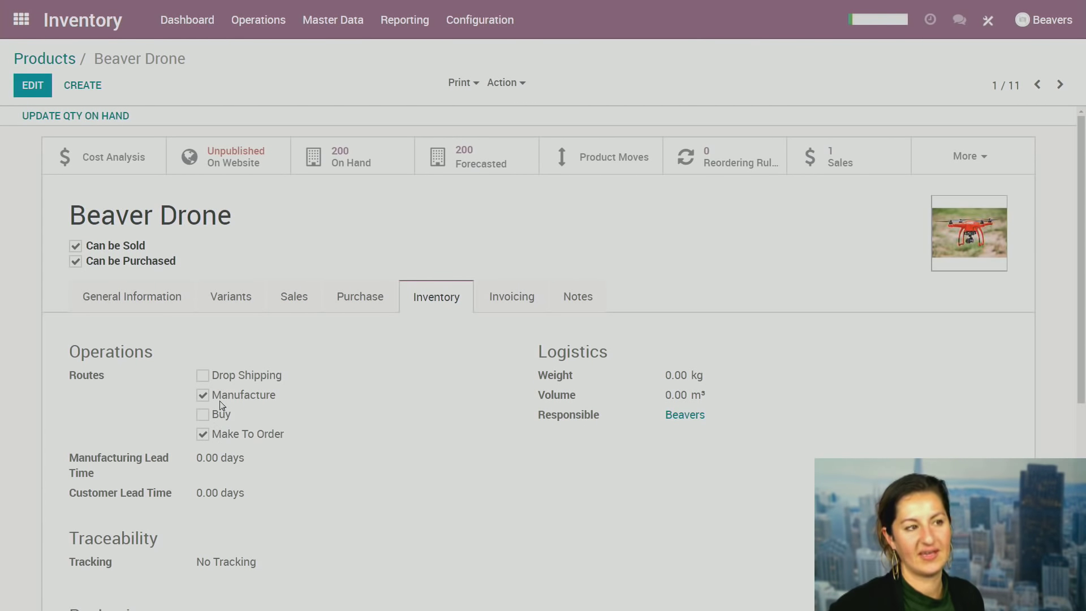
drag(213, 399, 272, 400)
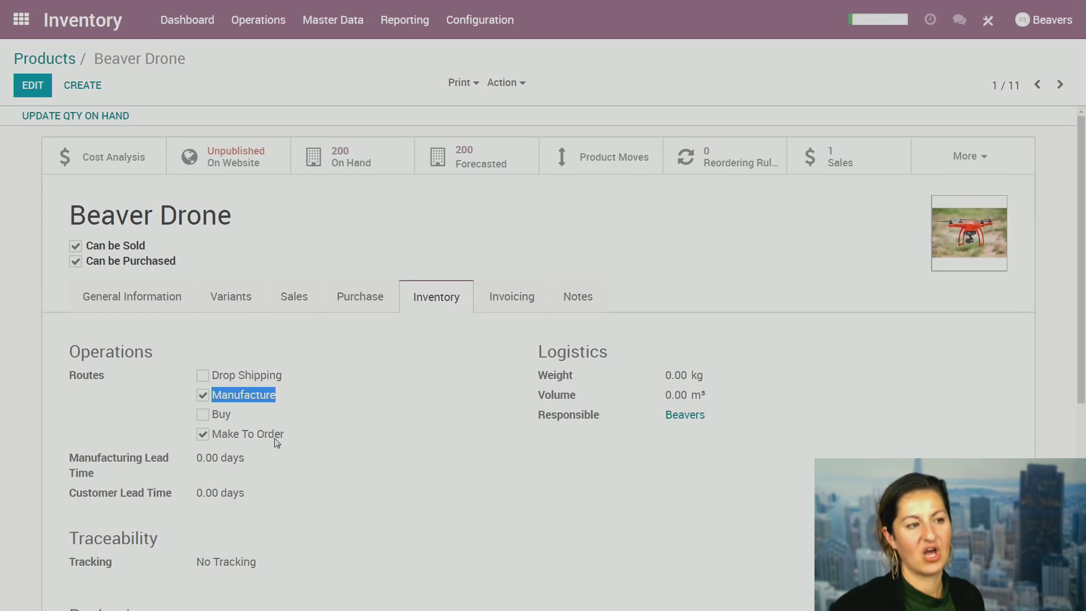
drag(293, 435, 215, 435)
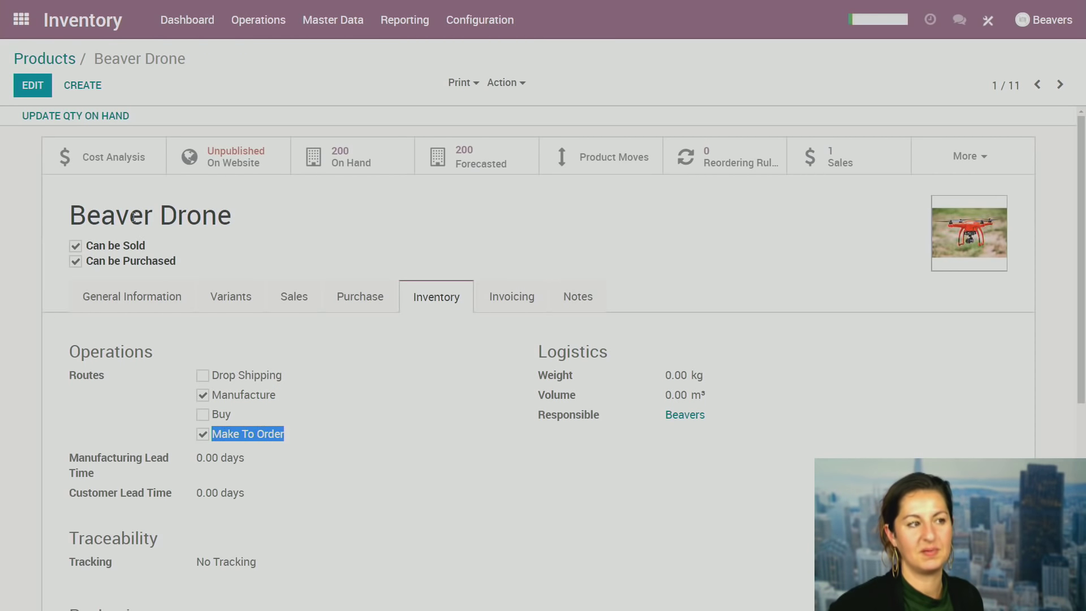
drag(67, 208, 369, 251)
click(369, 250)
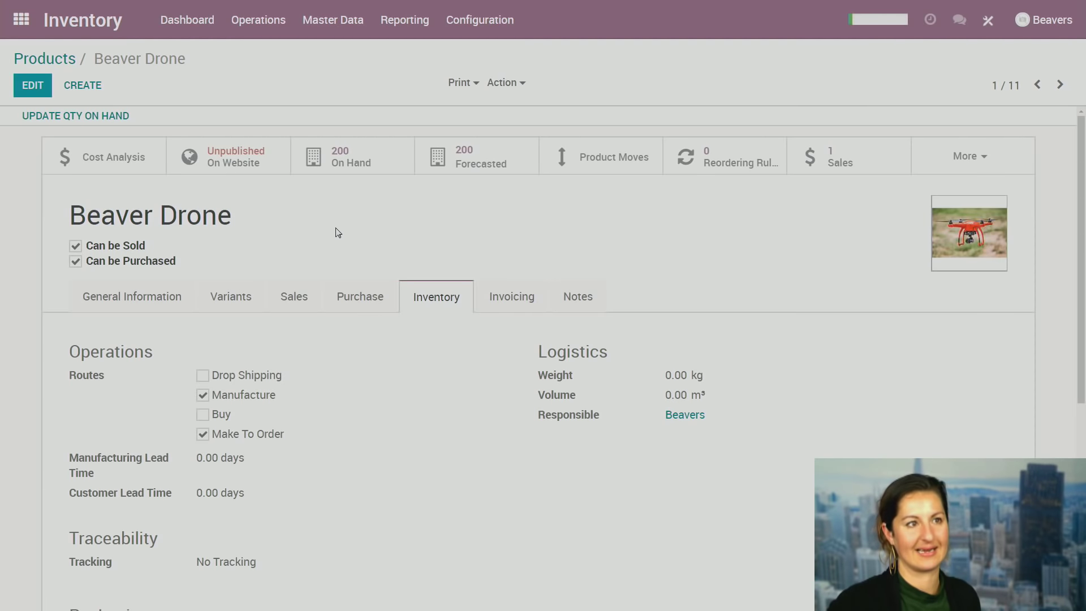
Open Beaver Drone's bill of materials to view its component list.
click(980, 157)
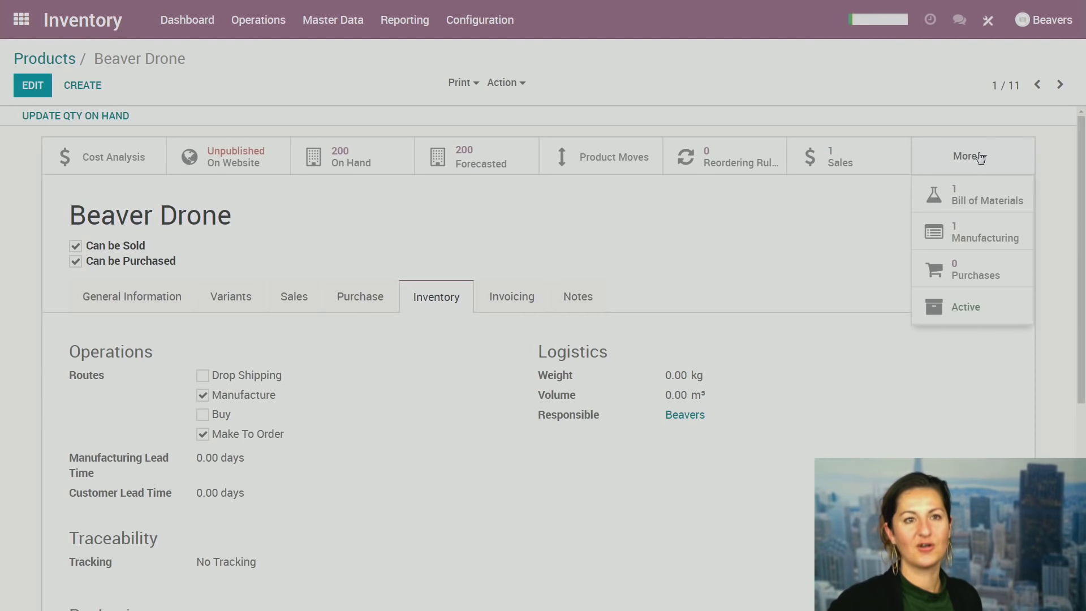
click(984, 203)
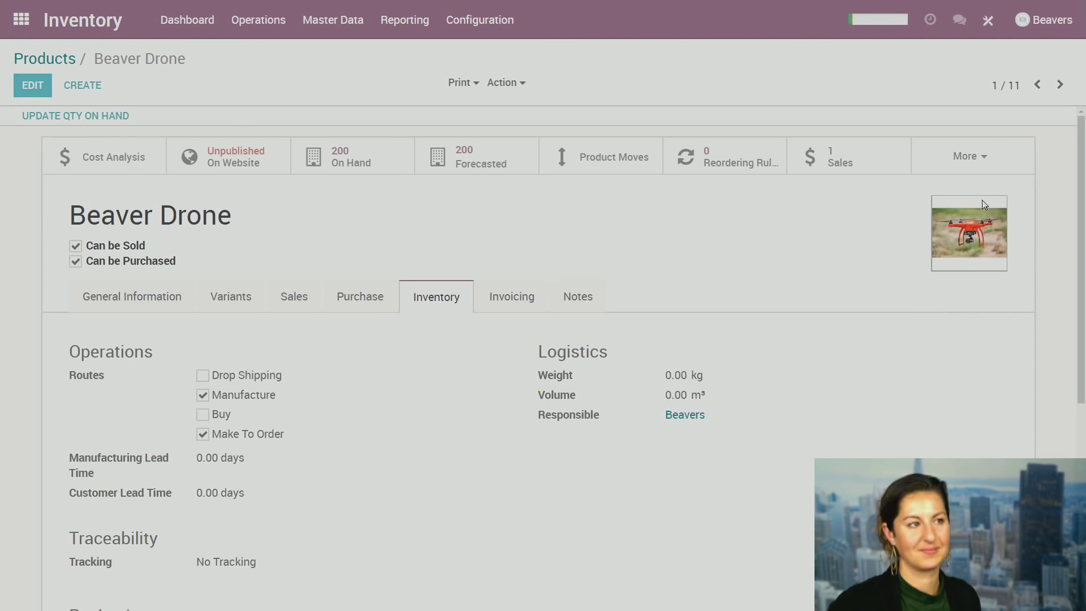
click(102, 178)
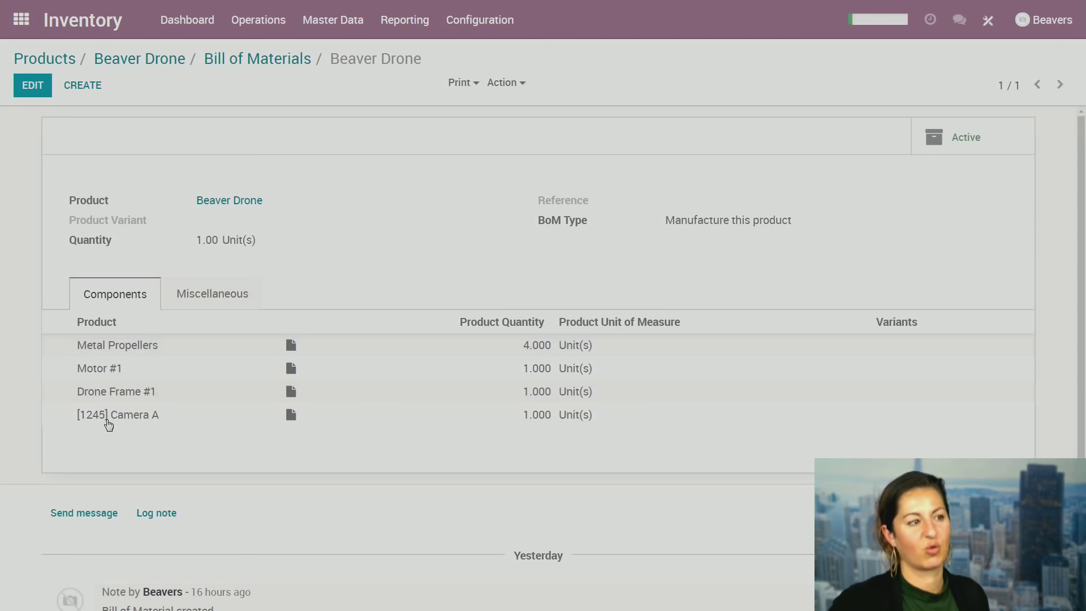
Open the Camera A component line in the bill of materials and go to its product record.
click(123, 416)
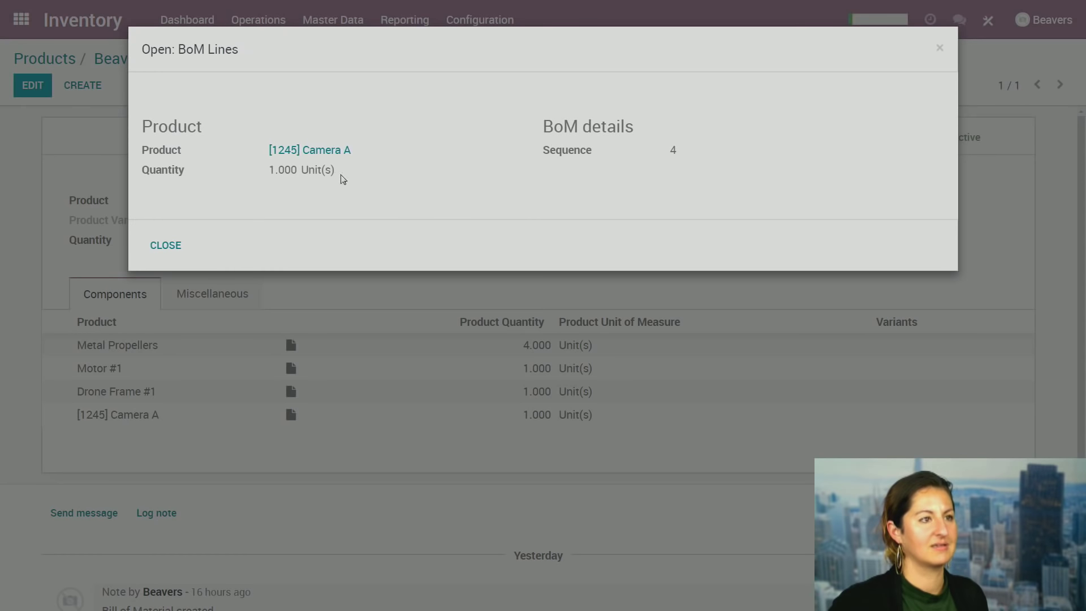
click(318, 153)
click(166, 246)
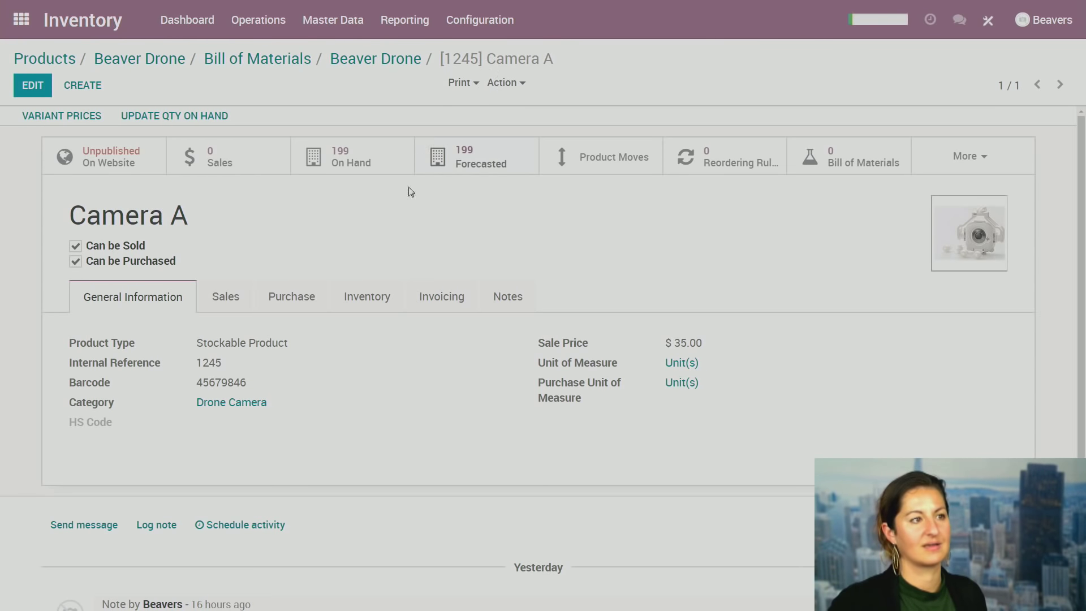
Open Camera A for editing and examine its internal reference, barcode, product name and HS code fields.
drag(198, 363, 250, 366)
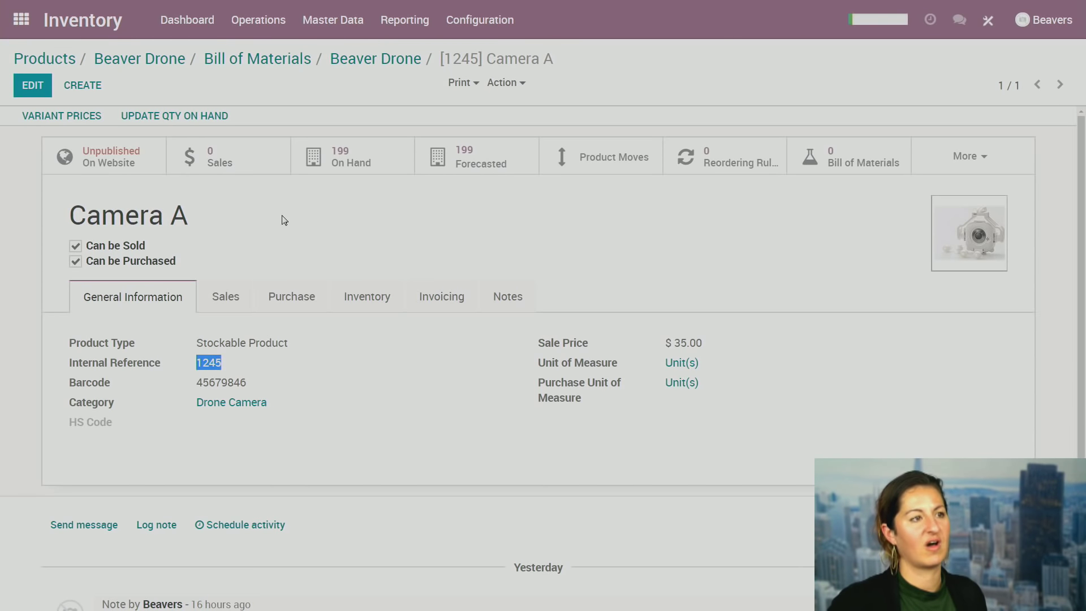
click(32, 85)
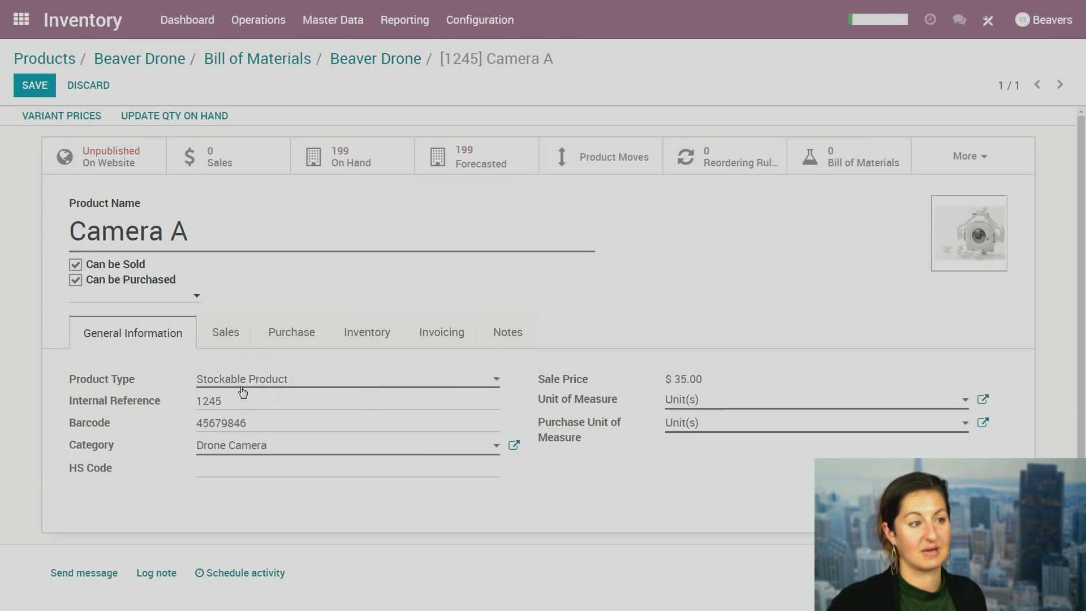
drag(243, 398, 39, 401)
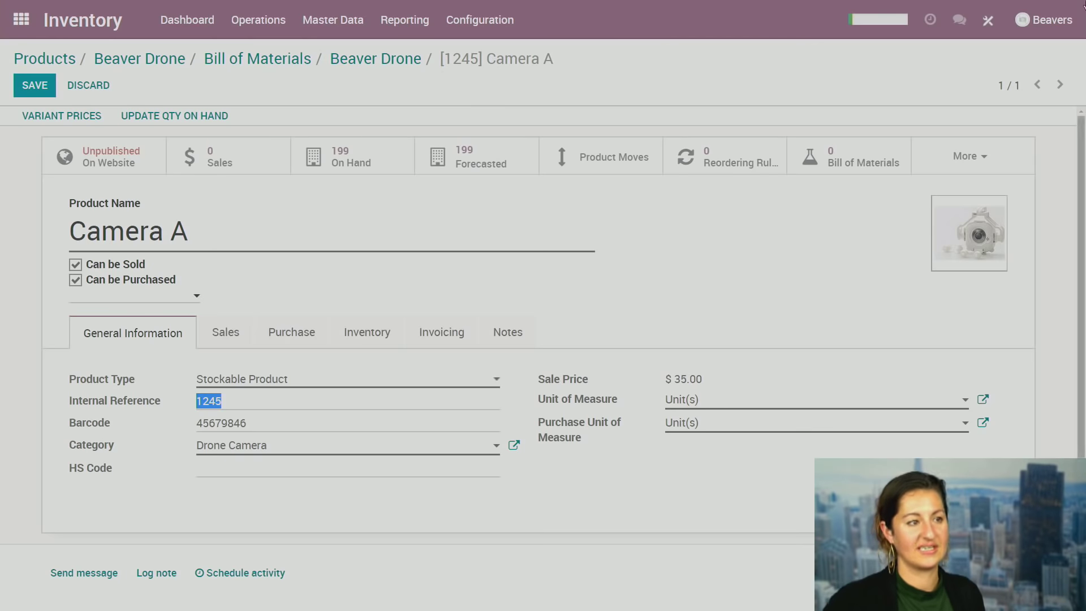
drag(276, 424, 165, 426)
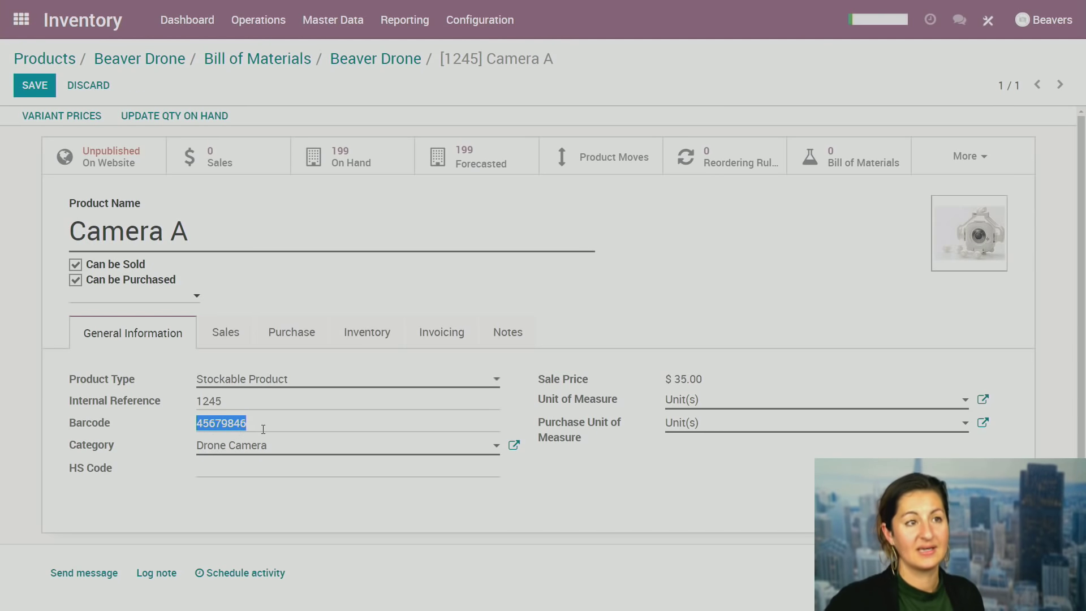
click(331, 210)
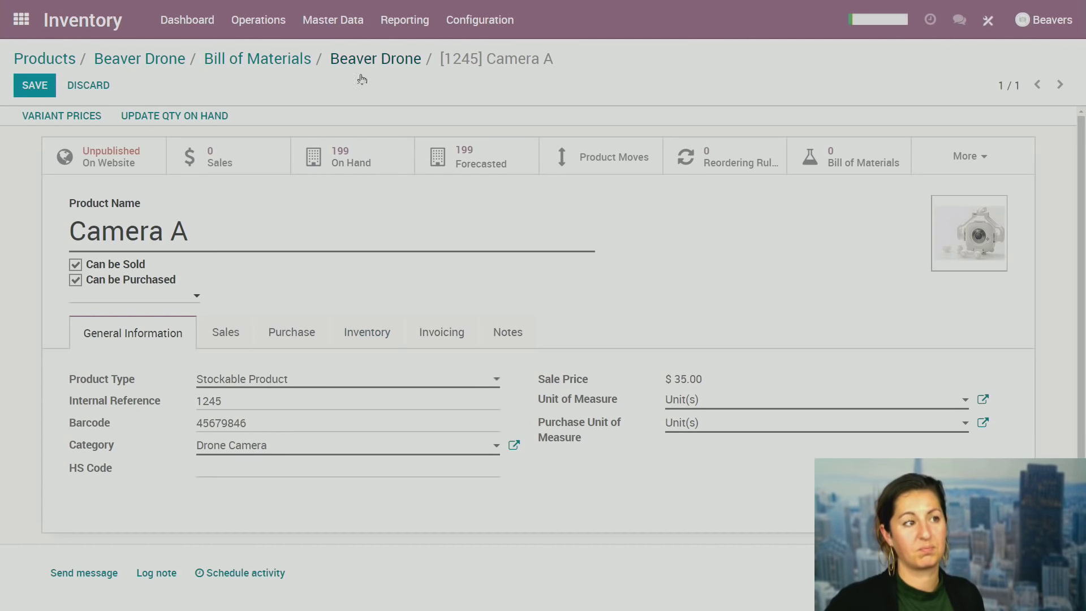
drag(191, 232, 42, 236)
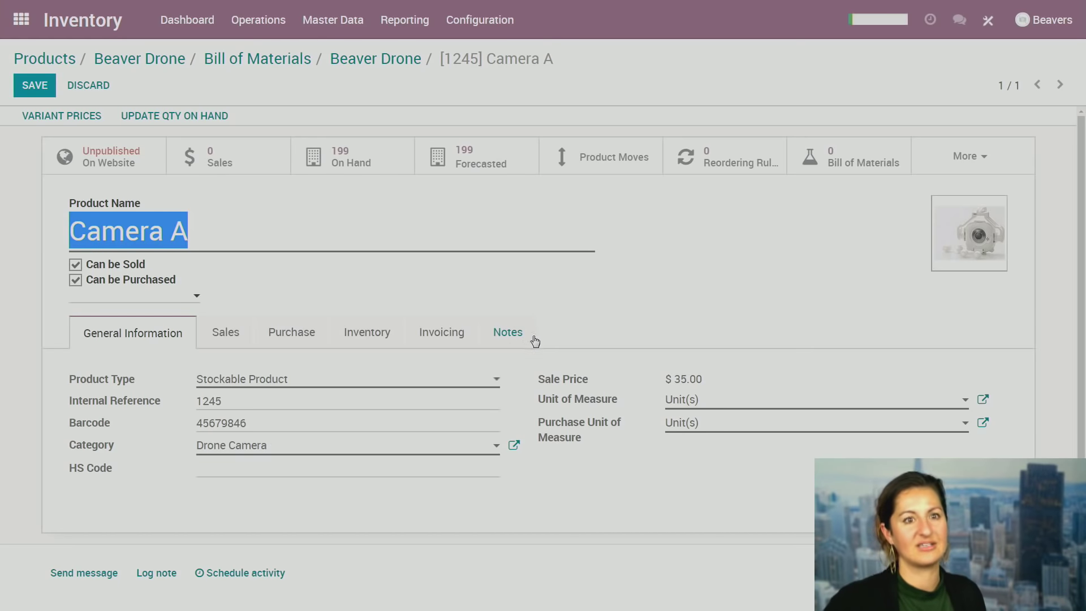
click(270, 471)
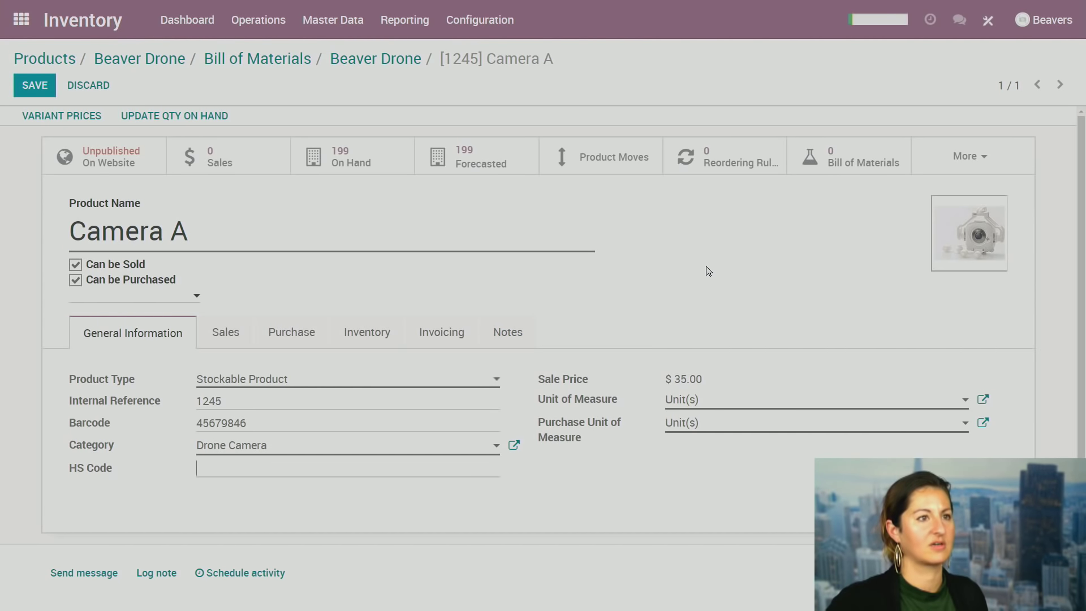
Leave the Camera A record and return through the bill of materials to Beaver Drone's product record.
click(382, 61)
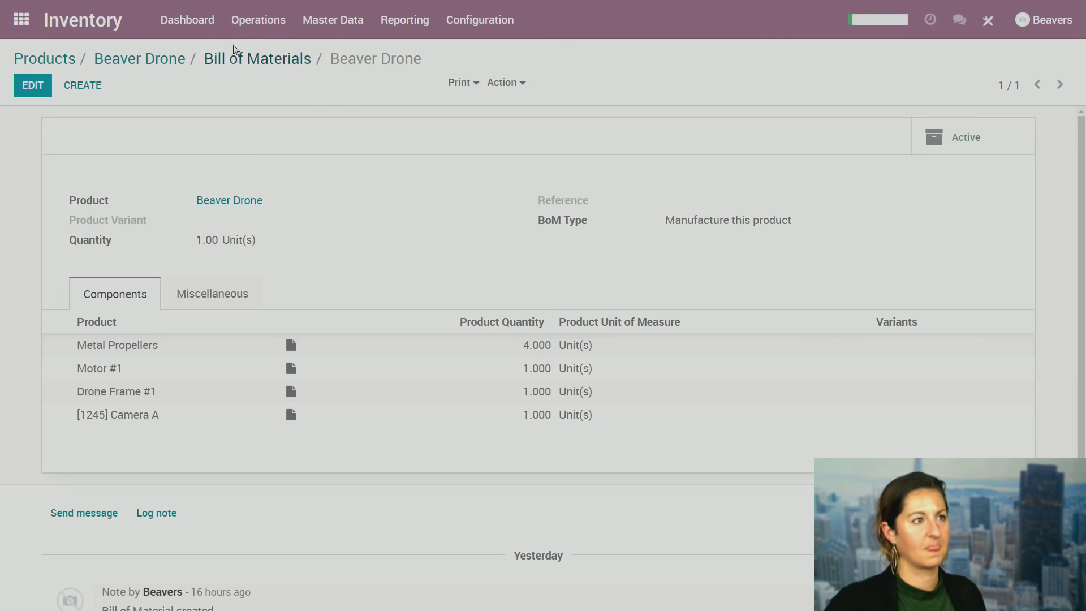
click(232, 67)
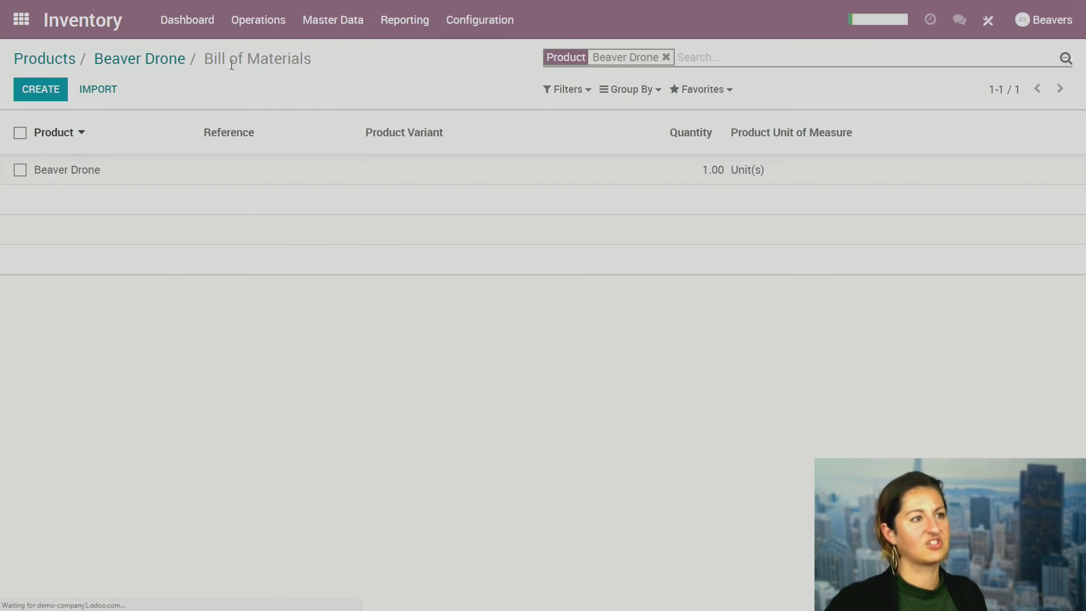
click(120, 59)
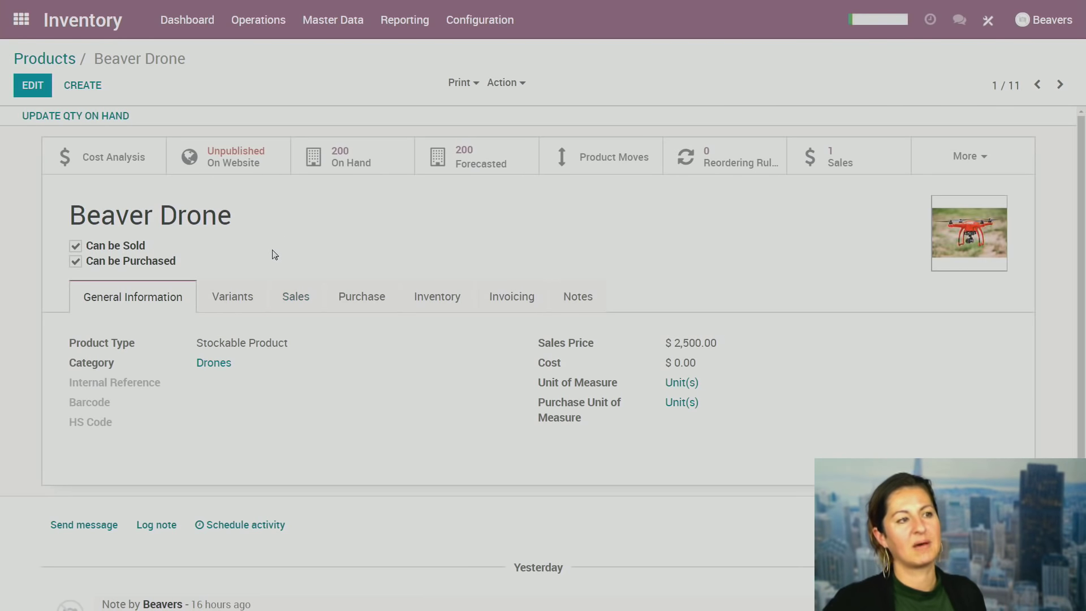
drag(80, 226, 265, 223)
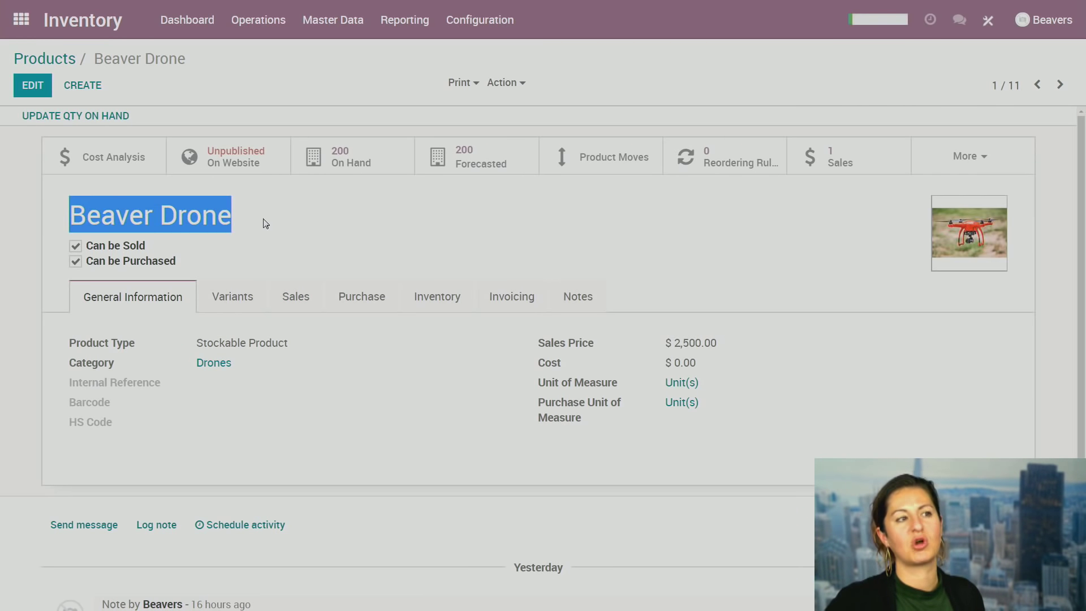
Open Beaver Drone's bill of materials from its product record and view the component lines.
click(966, 157)
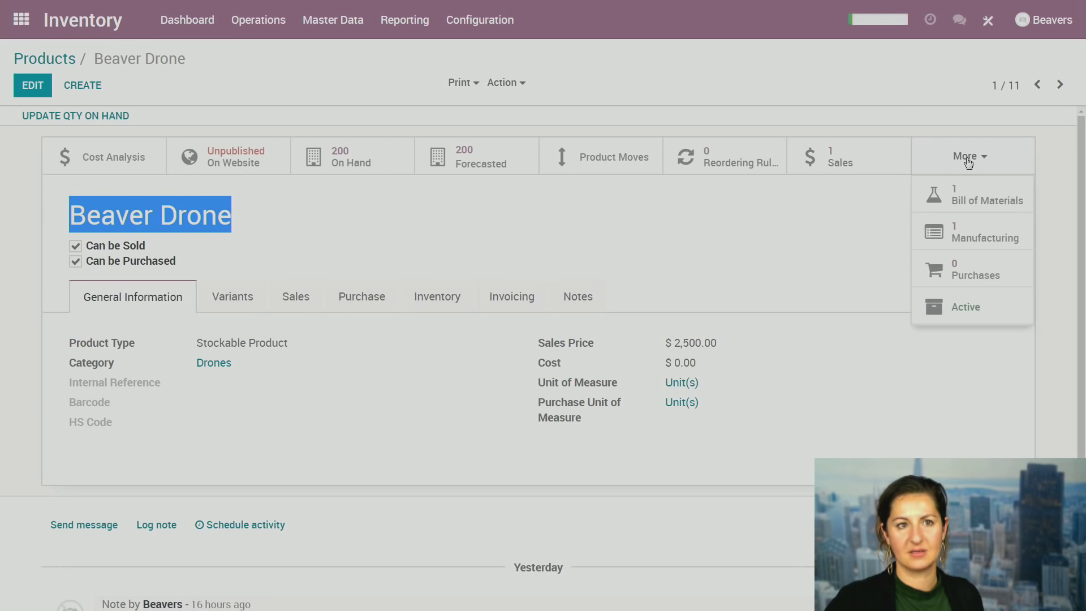
click(986, 197)
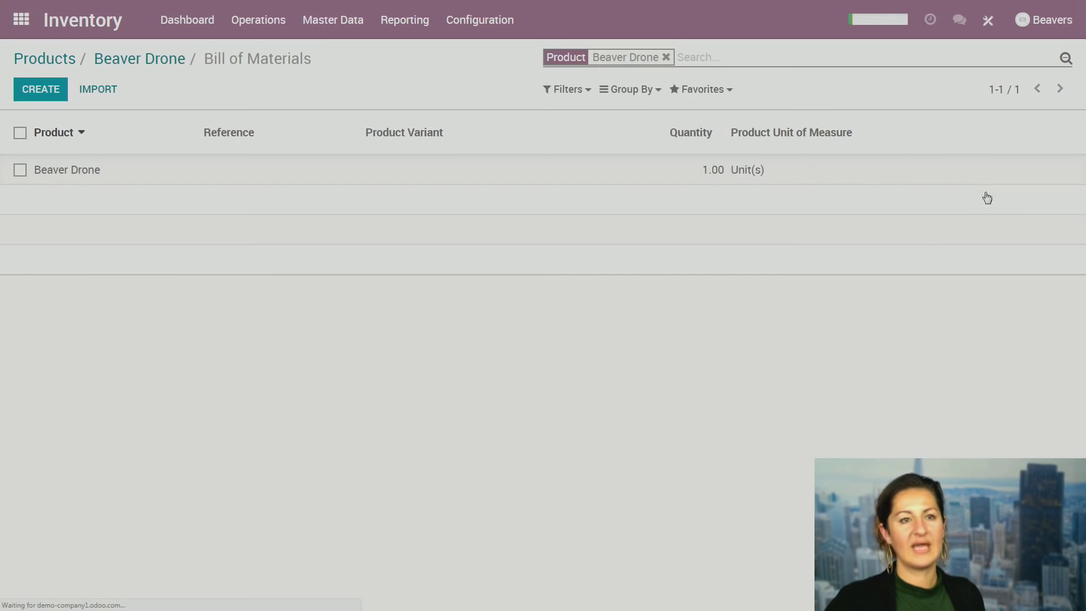
click(129, 176)
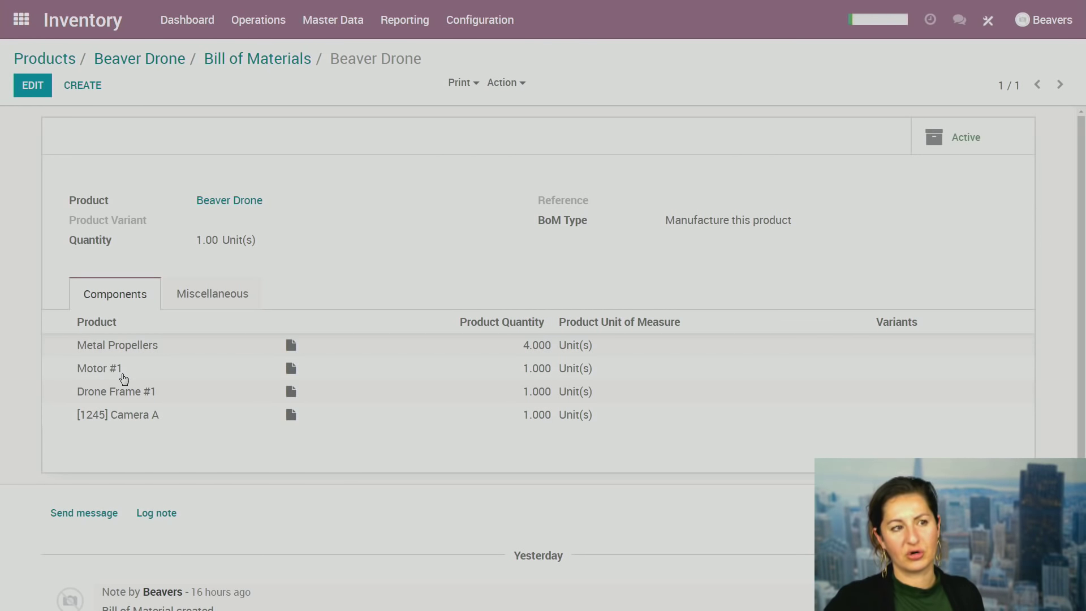
Open the Motor #1 component's product record from the bill of materials and review its inventory routes.
click(91, 377)
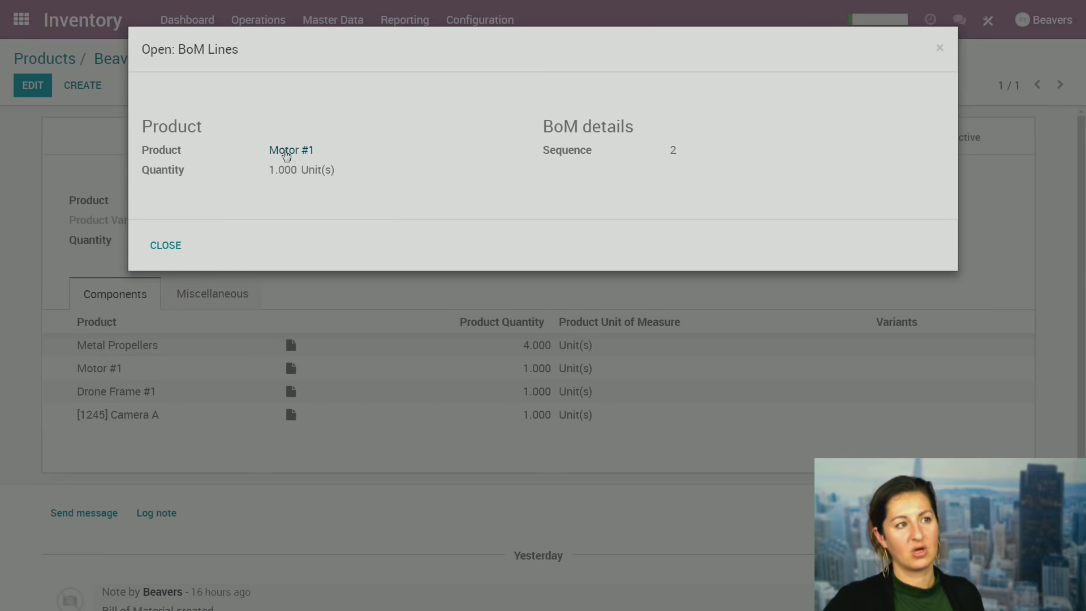
click(287, 151)
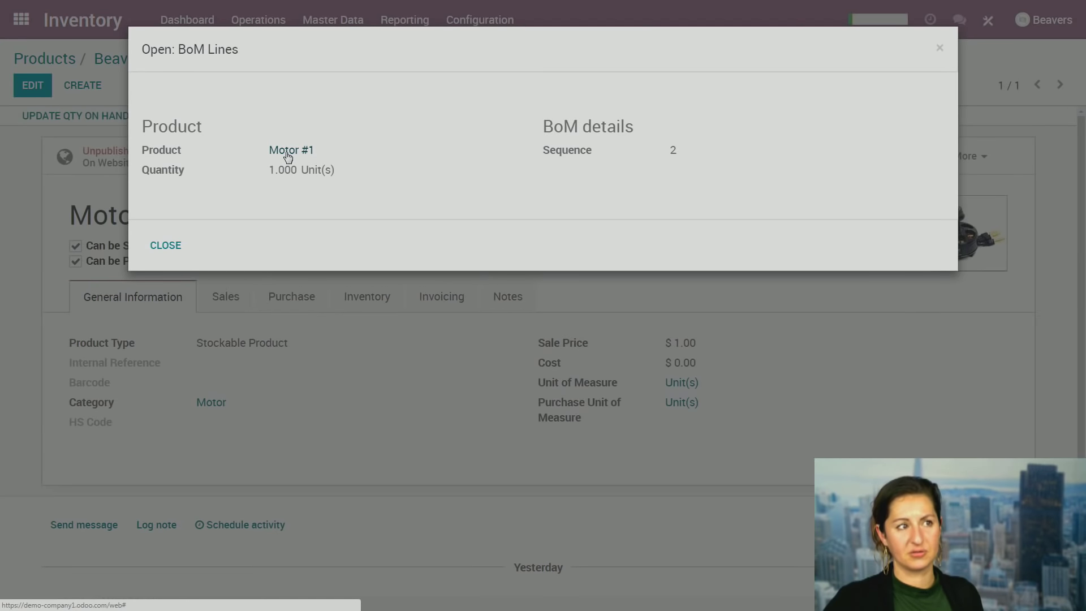
click(165, 247)
click(334, 305)
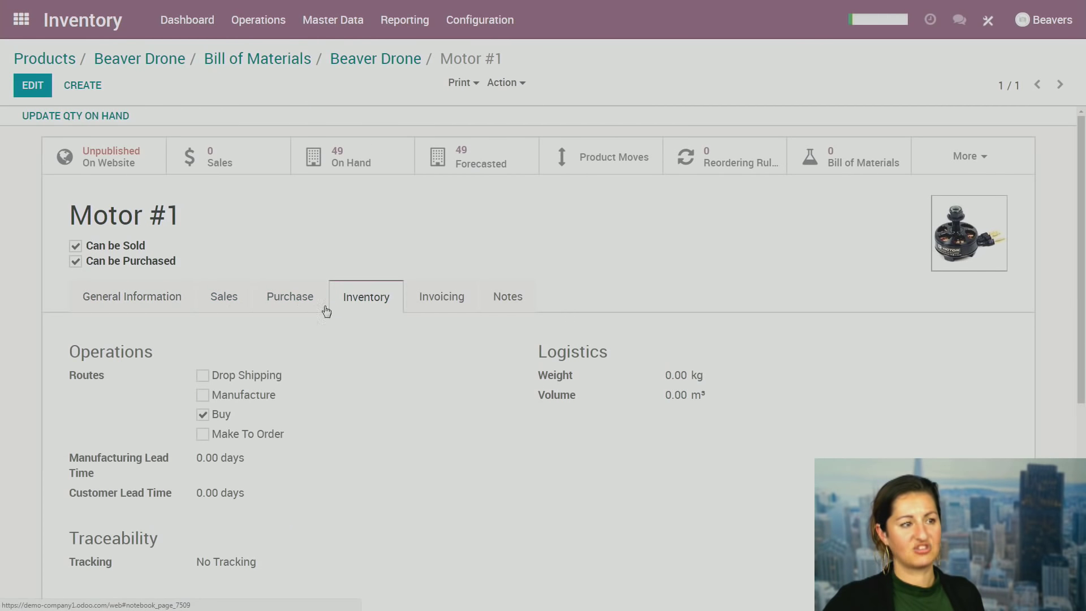
triple_click(91, 225)
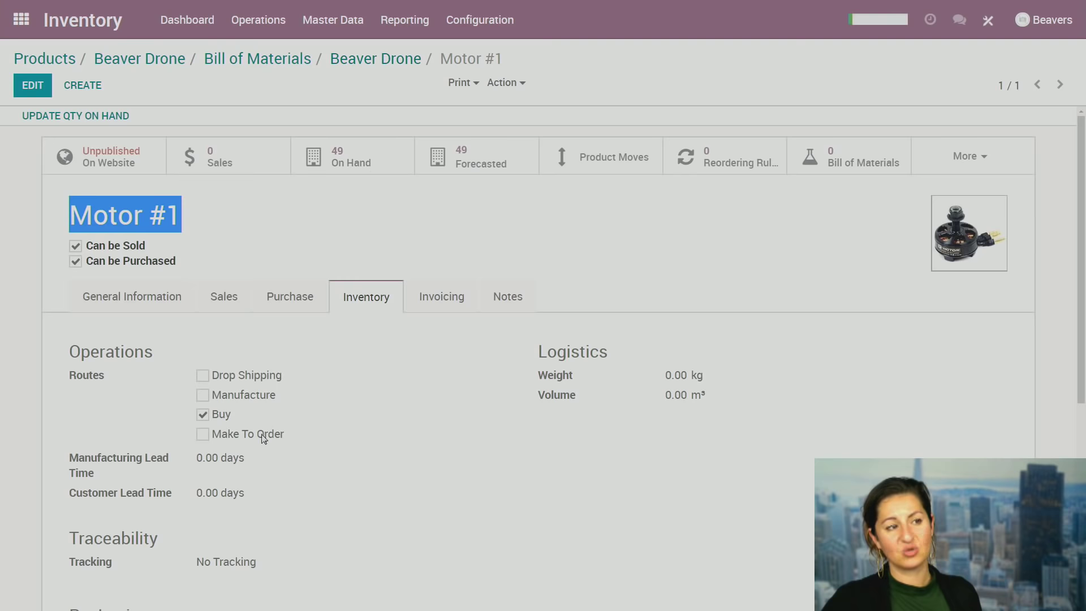
click(294, 242)
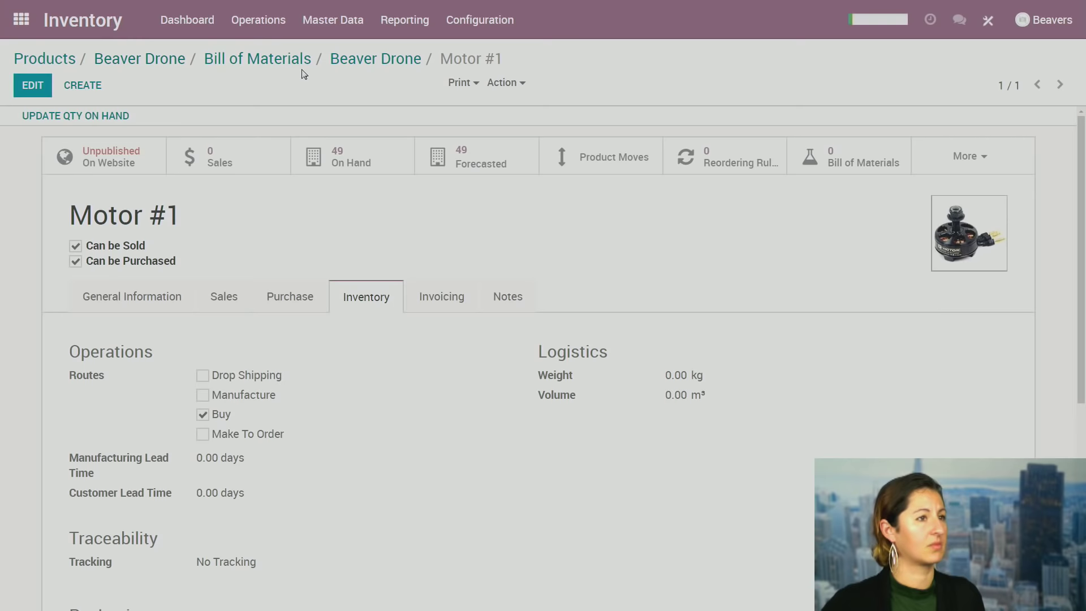
Reopen Beaver Drone's bill of materials in edit mode and examine its quantity and BoM type options.
click(282, 61)
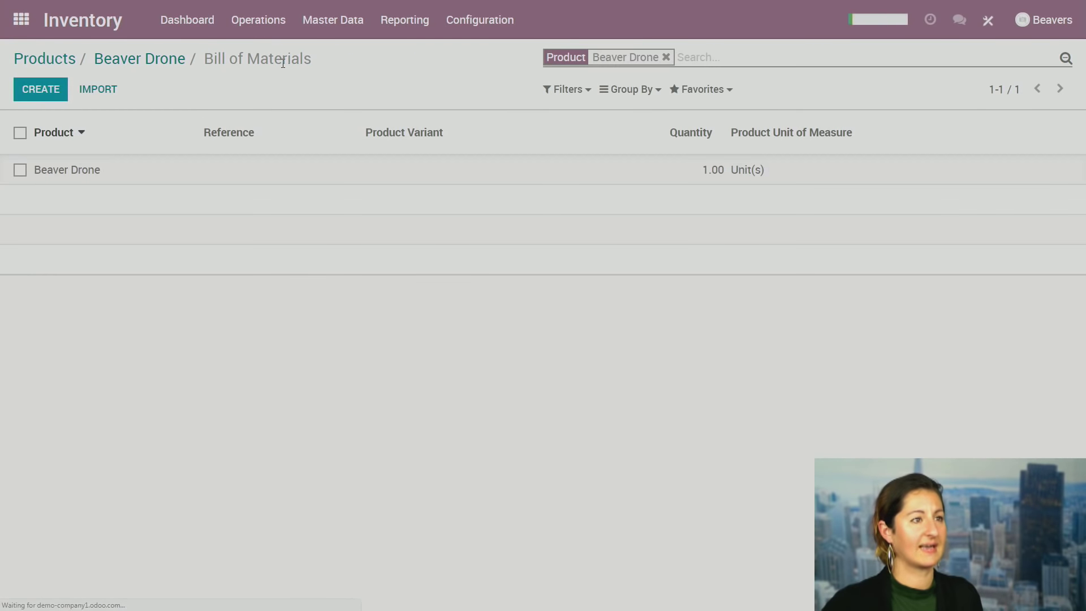
click(81, 171)
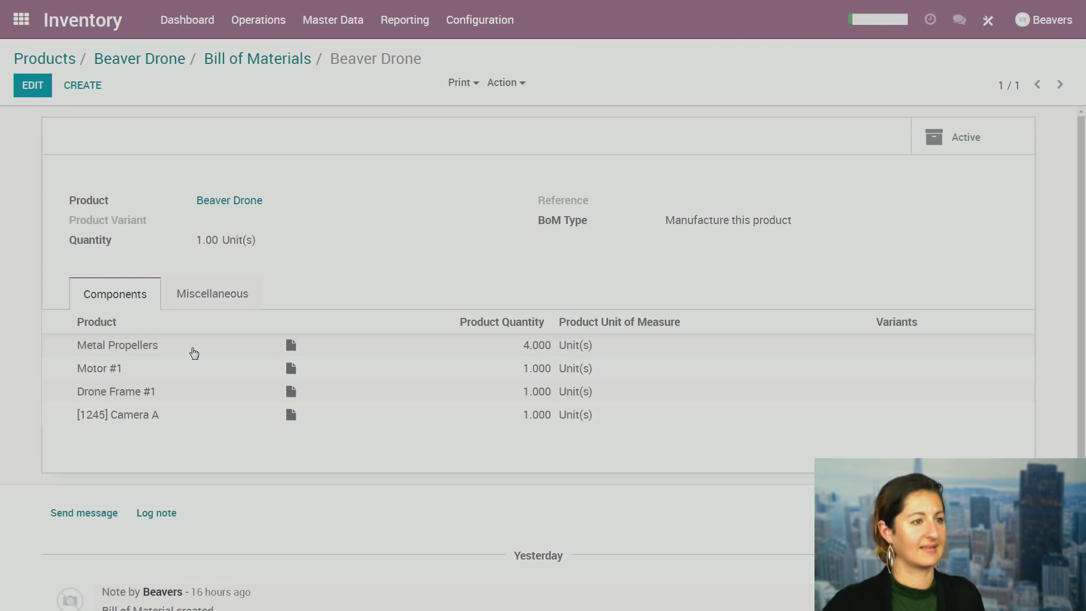
click(32, 88)
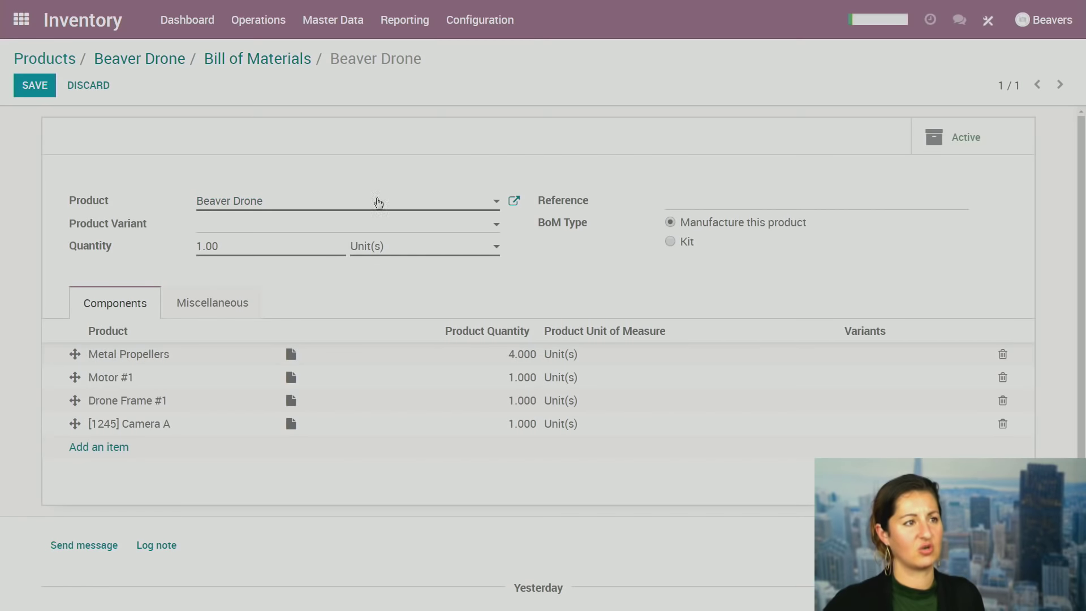
click(228, 253)
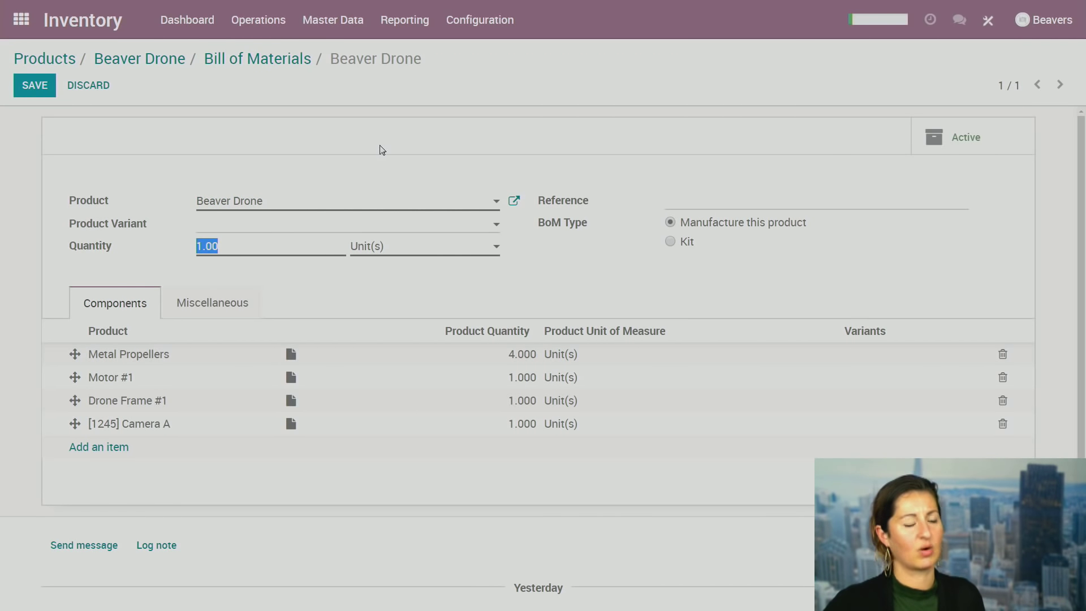
click(496, 165)
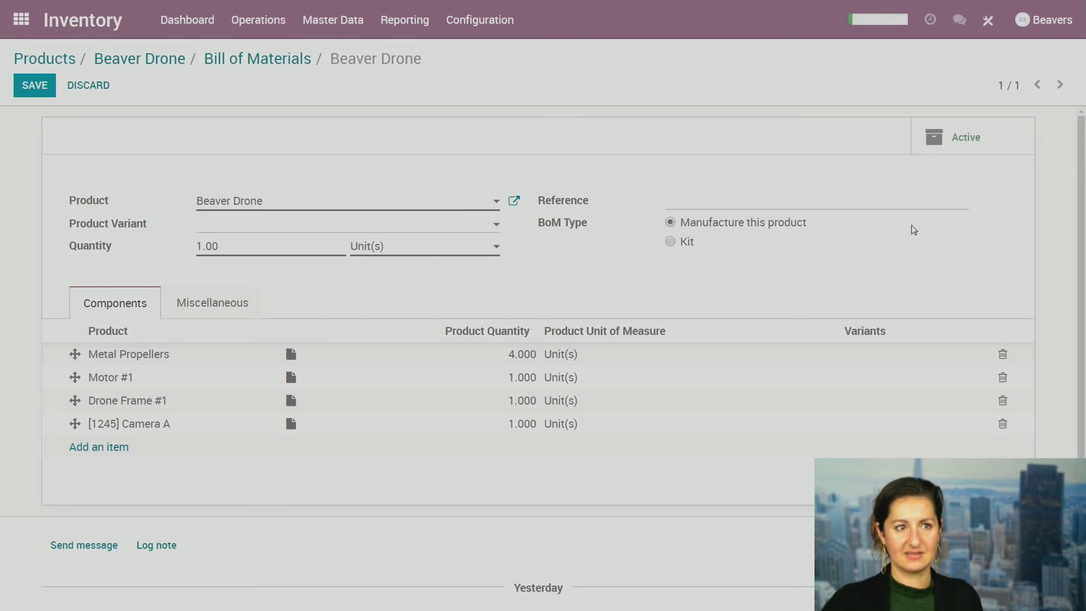
drag(680, 229, 848, 254)
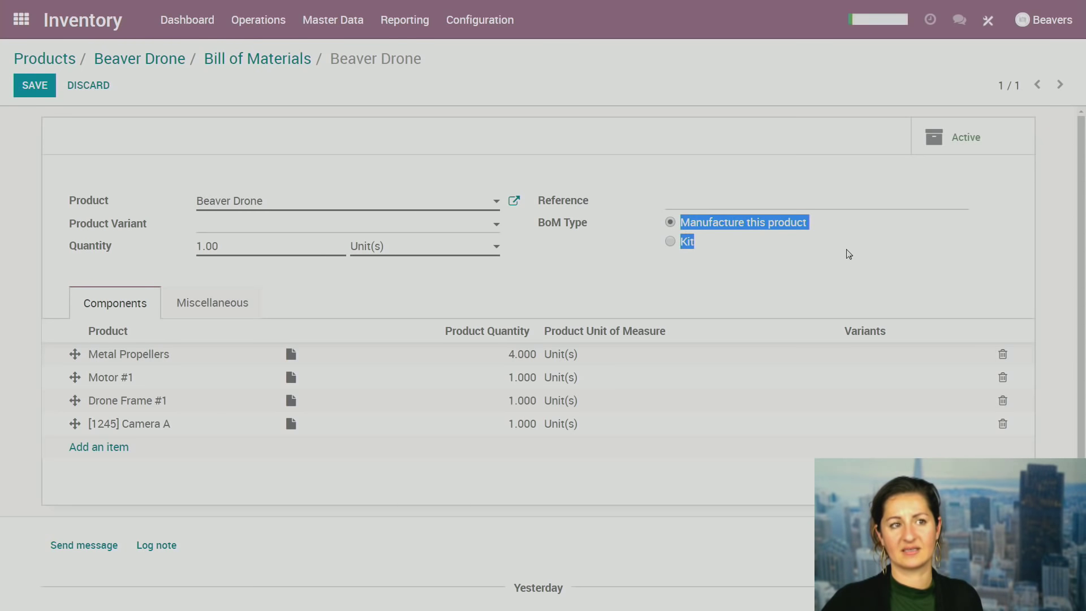
click(676, 255)
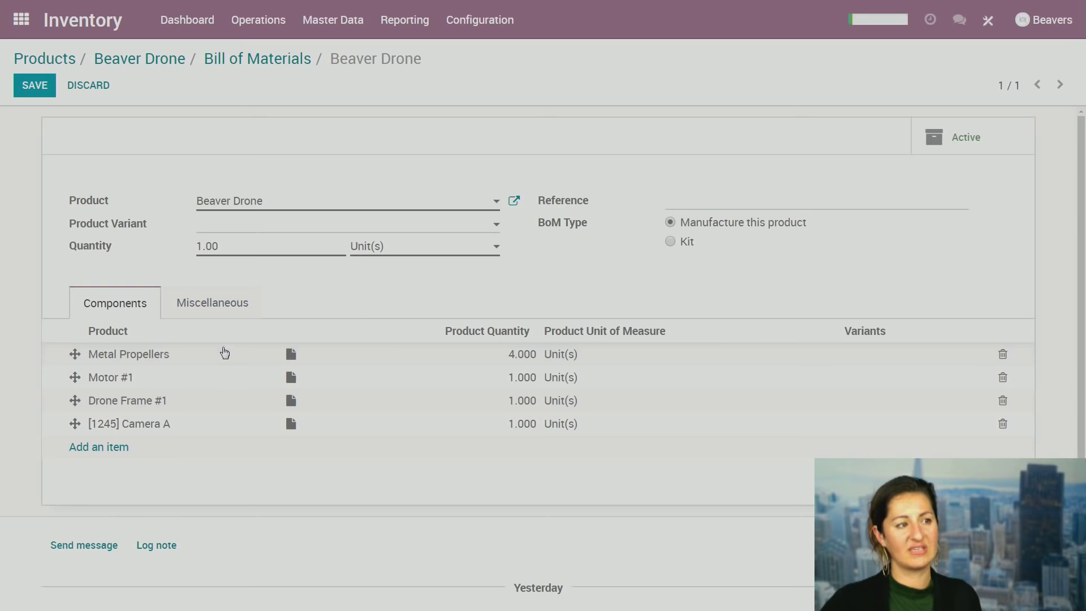
Try the Kit BoM type on Beaver Drone's bill of materials, restoring Manufacture this product before saving.
click(670, 242)
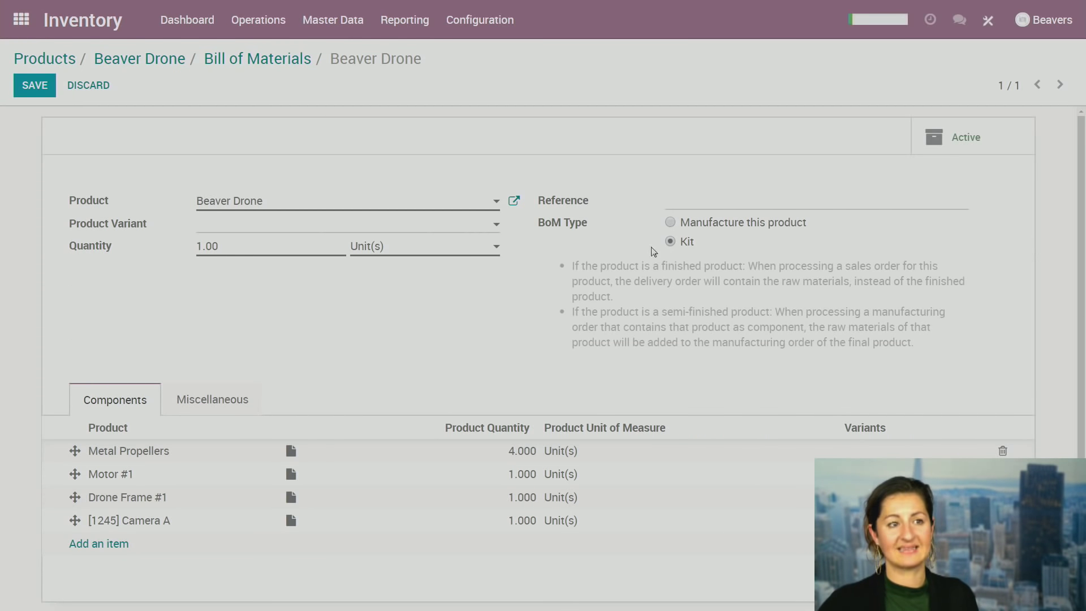
click(671, 223)
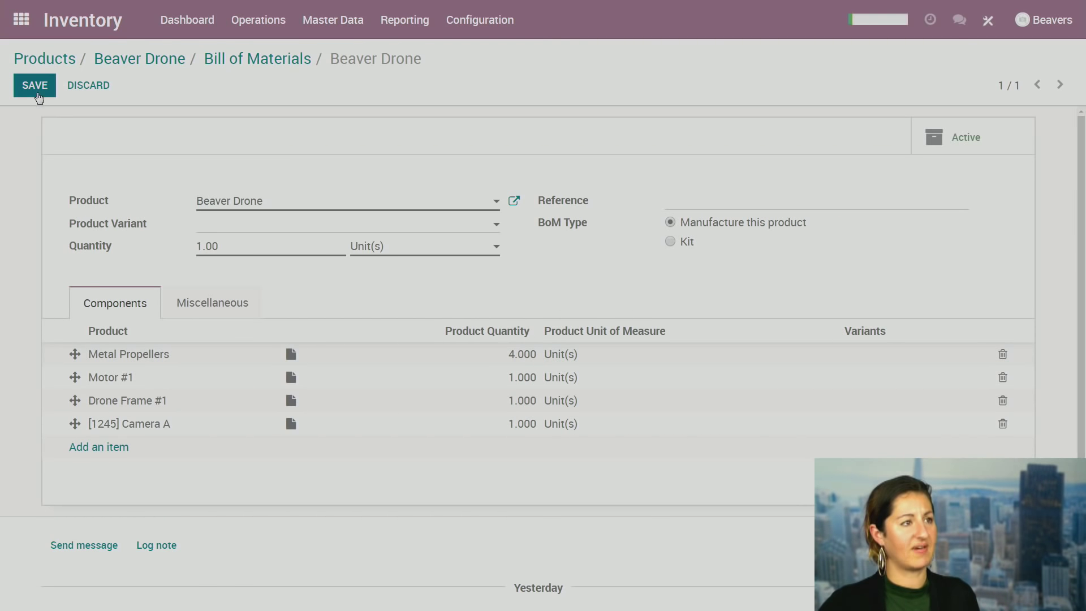
click(35, 90)
drag(184, 205, 272, 200)
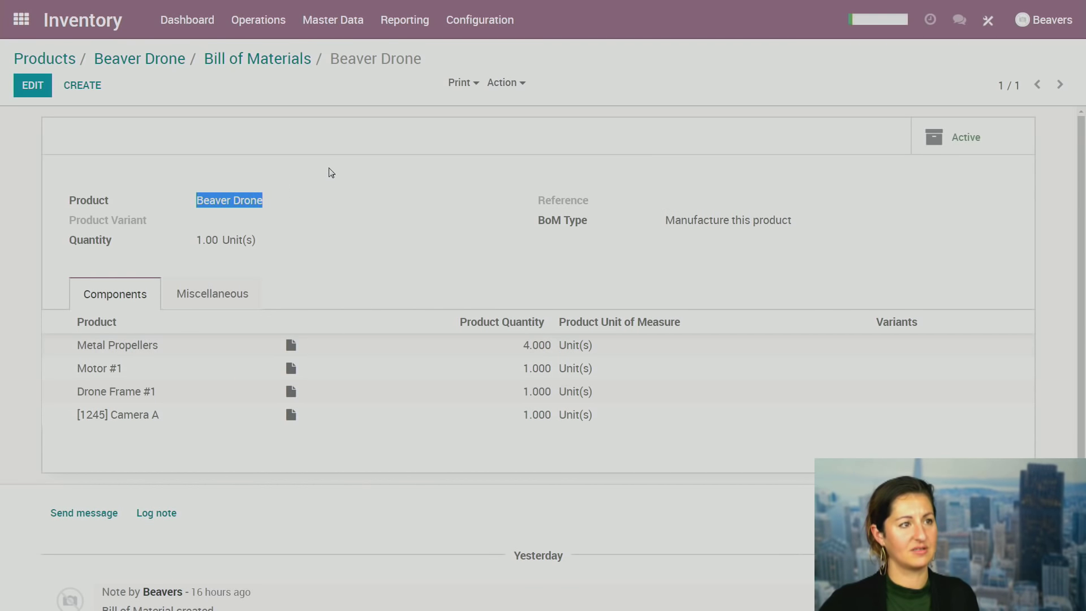
click(329, 168)
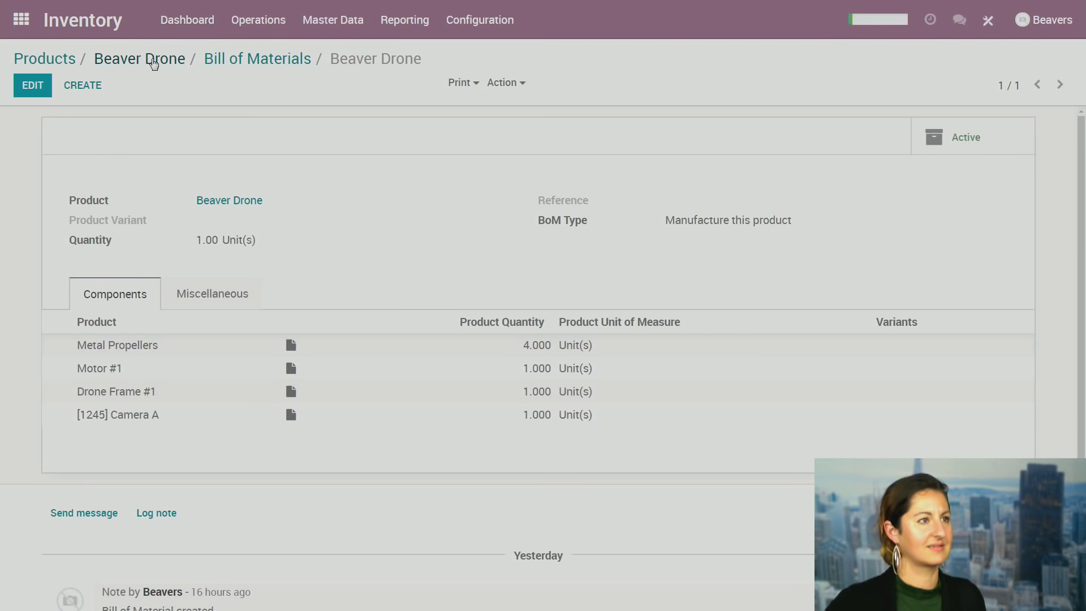
Go back through Beaver Drone's record to the product list and open Camera B.
click(153, 62)
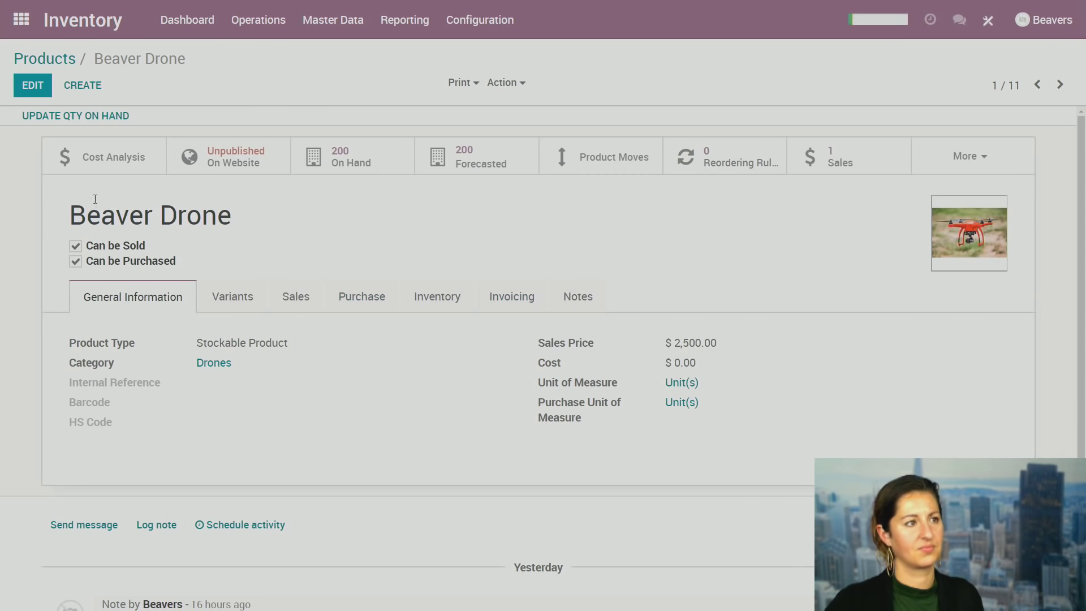
drag(73, 212, 249, 213)
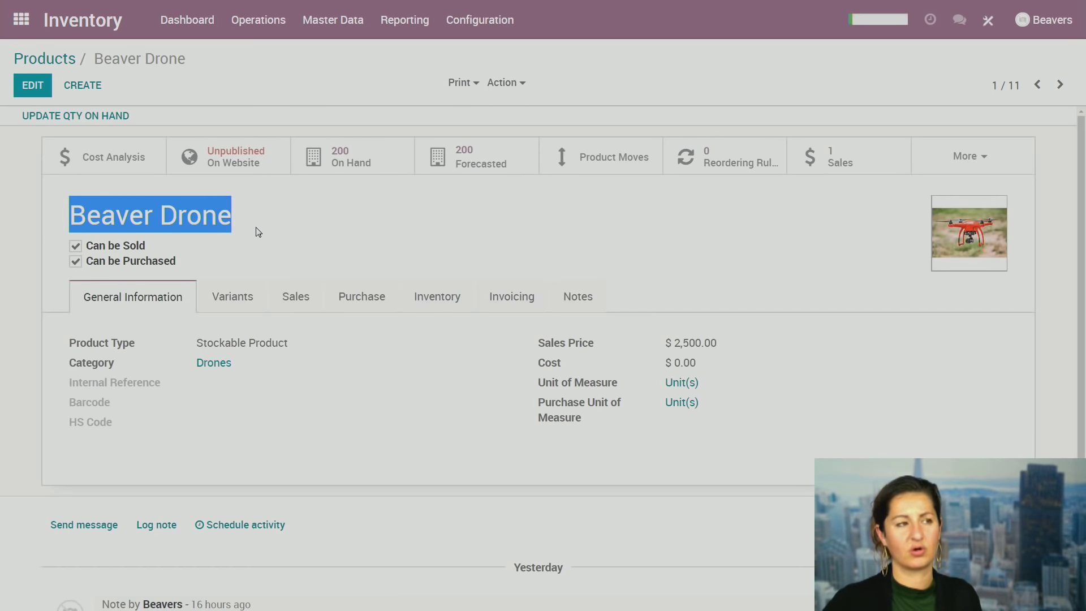
click(49, 57)
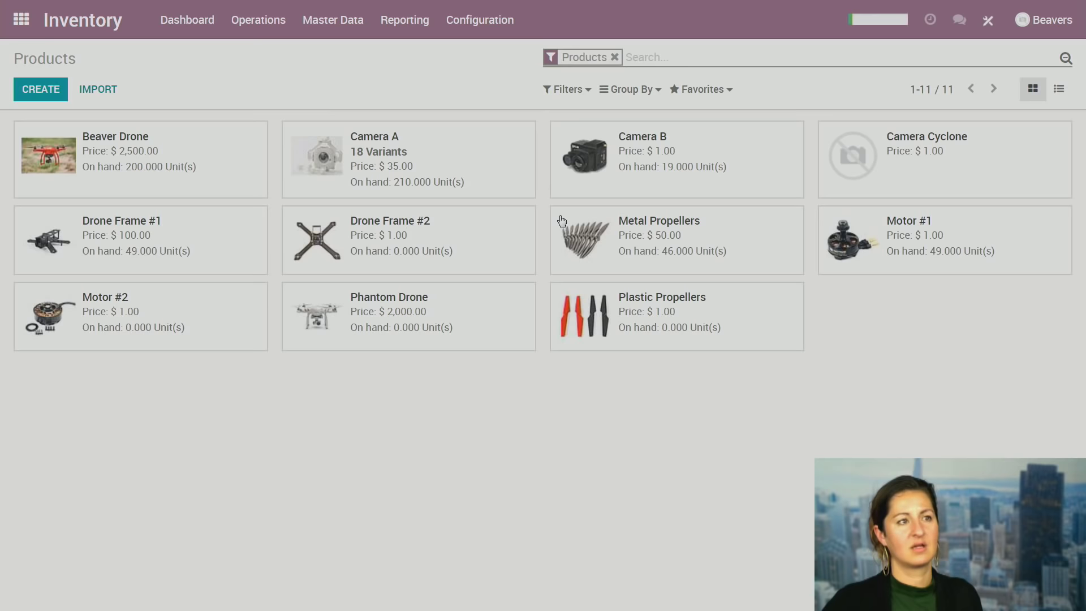
click(660, 187)
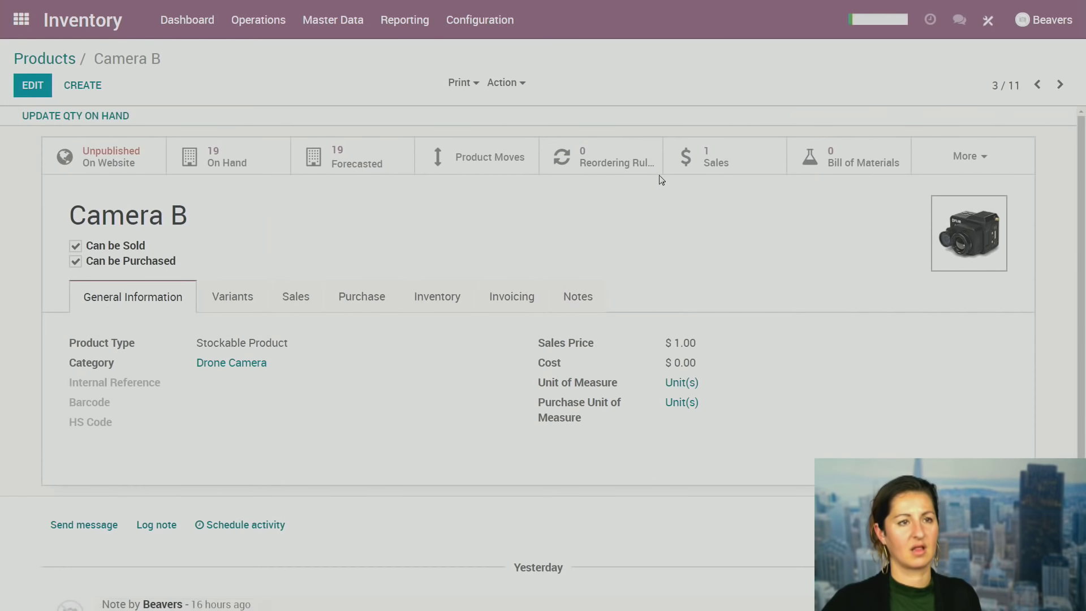
click(30, 89)
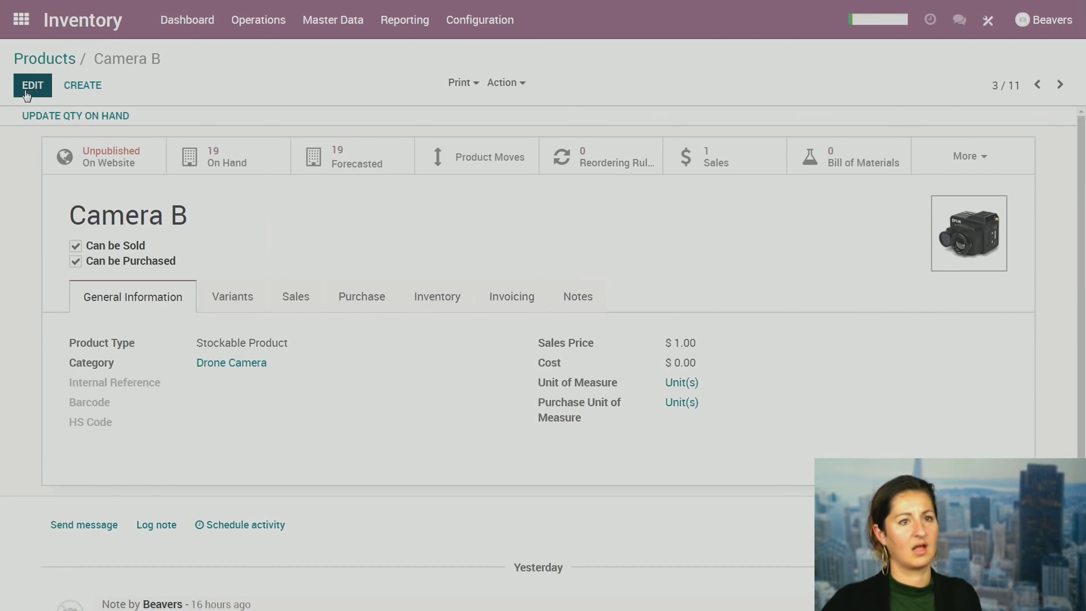
Create and save a reordering rule for Camera B with a minimum quantity of 10 and a maximum quantity of 100.
click(613, 157)
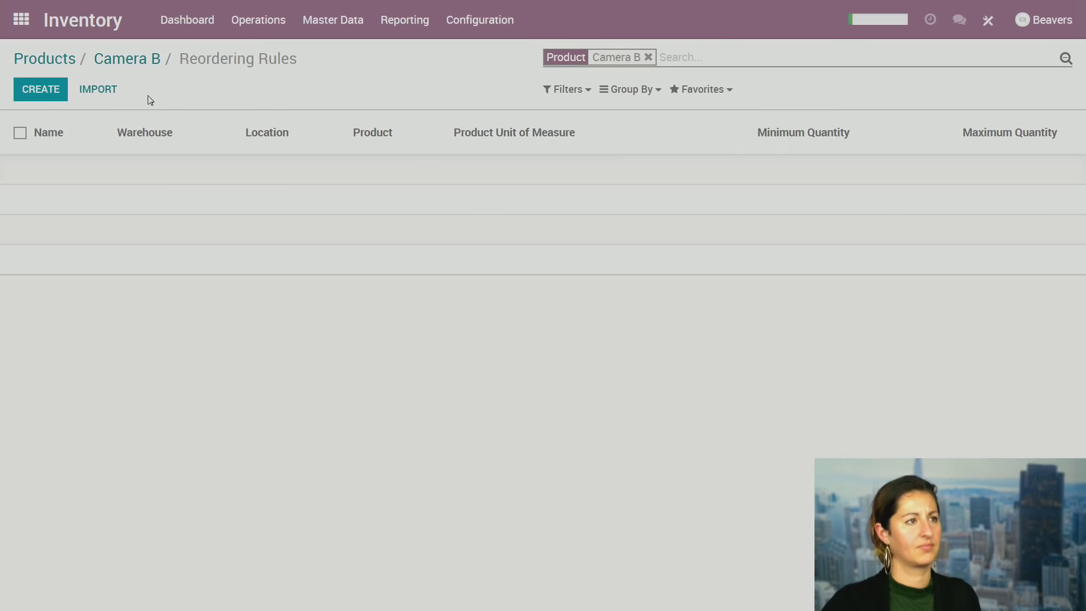
click(55, 94)
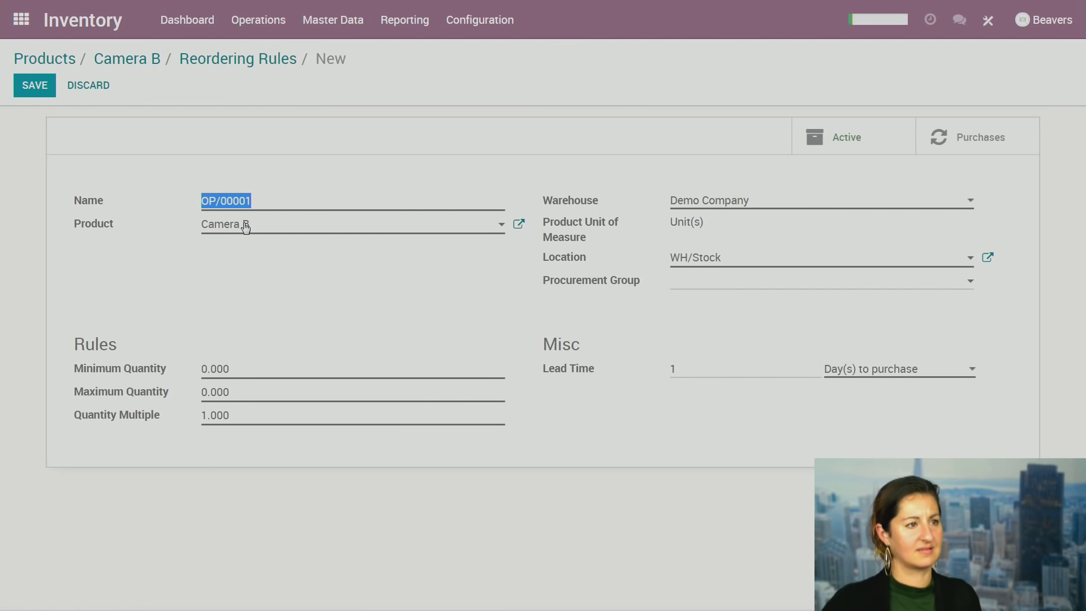
click(272, 365)
text(10)
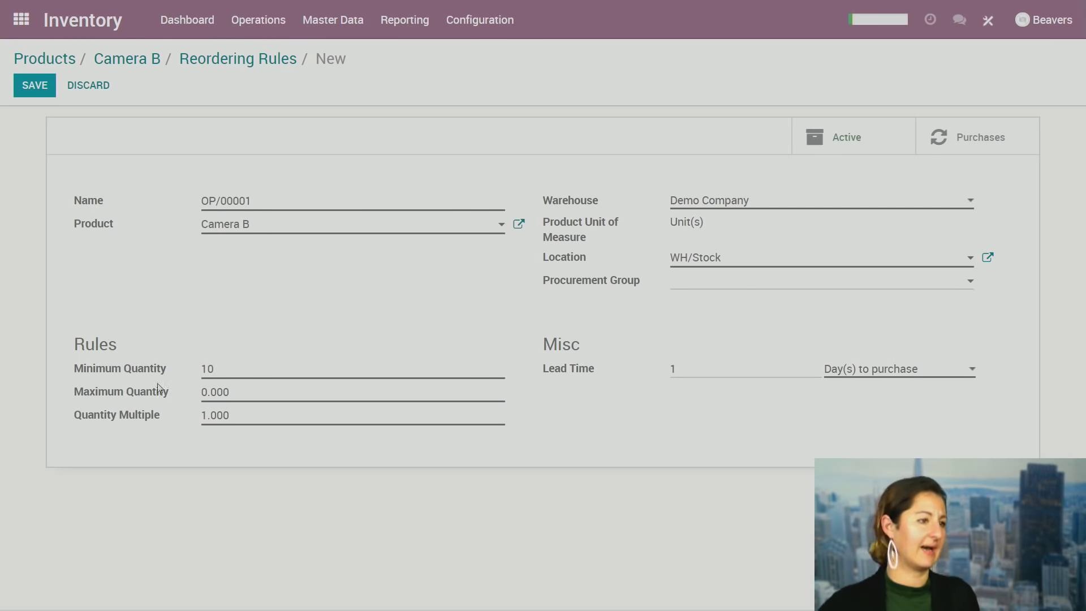
click(255, 391)
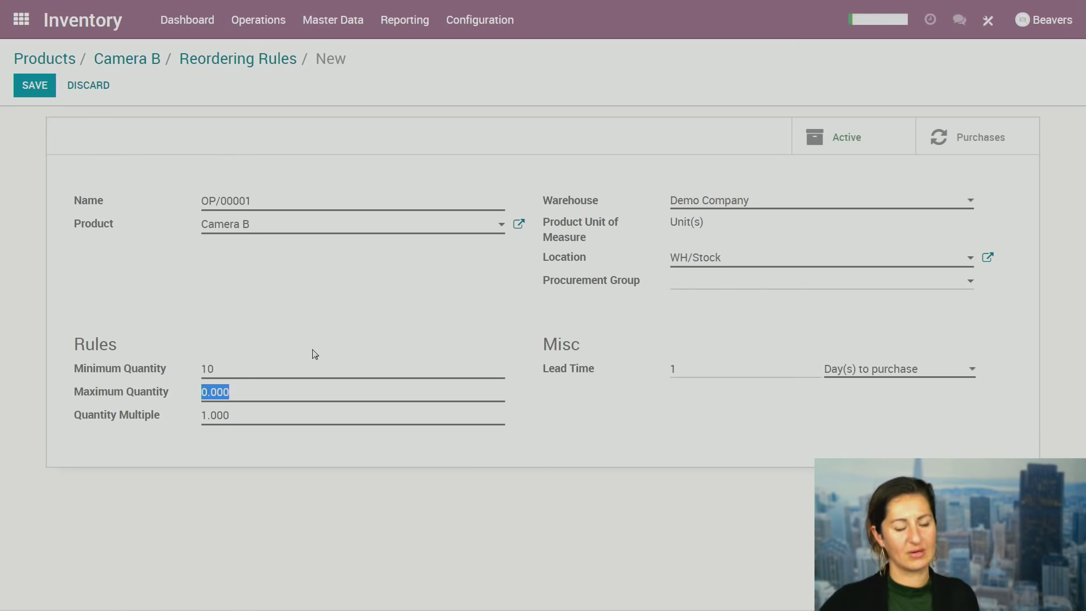
text(100)
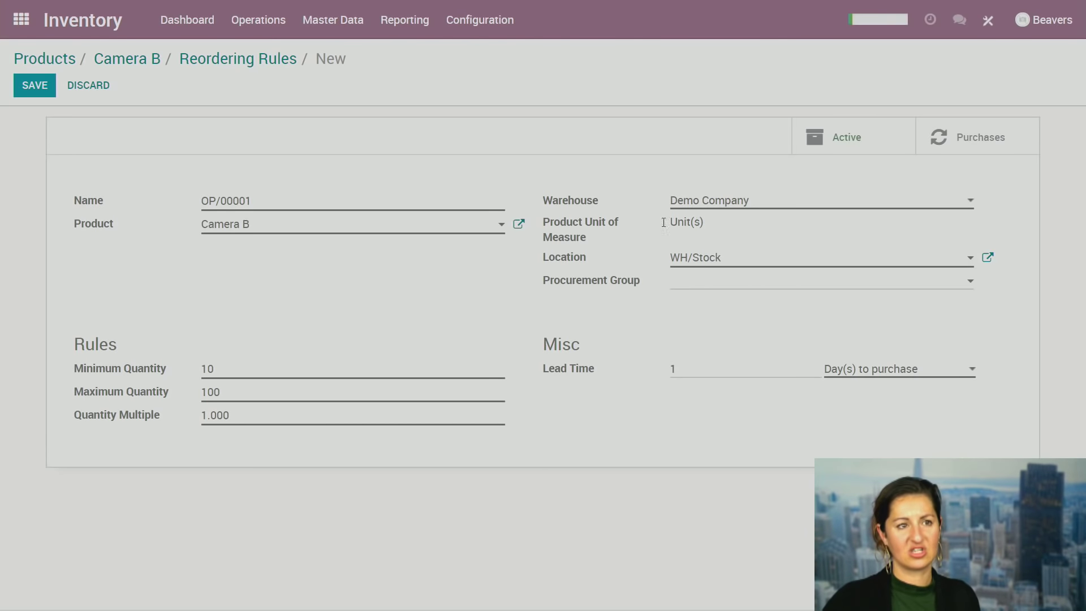
triple_click(591, 243)
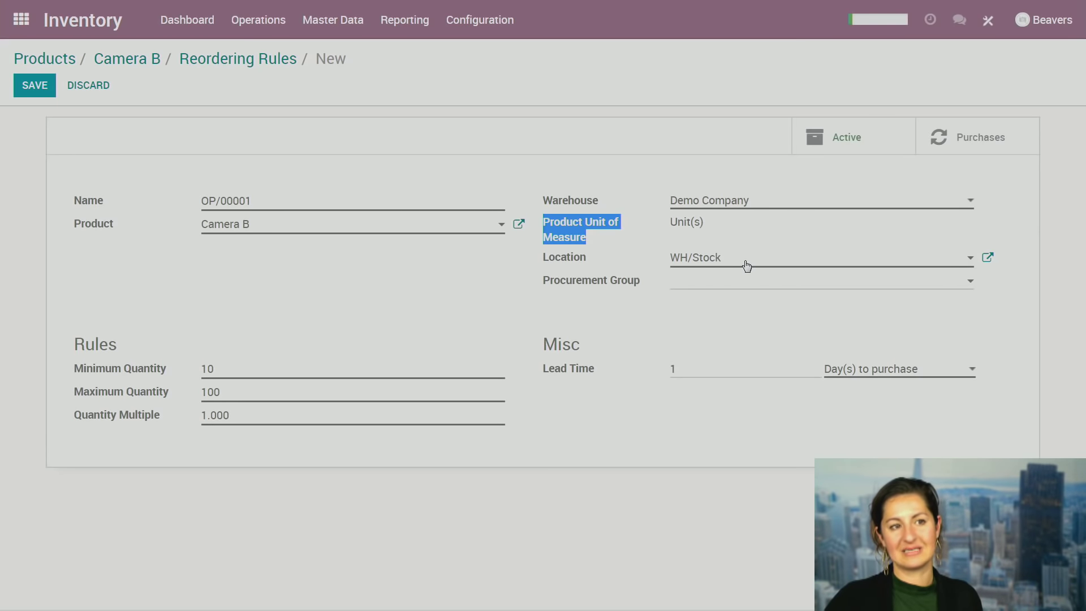
click(531, 287)
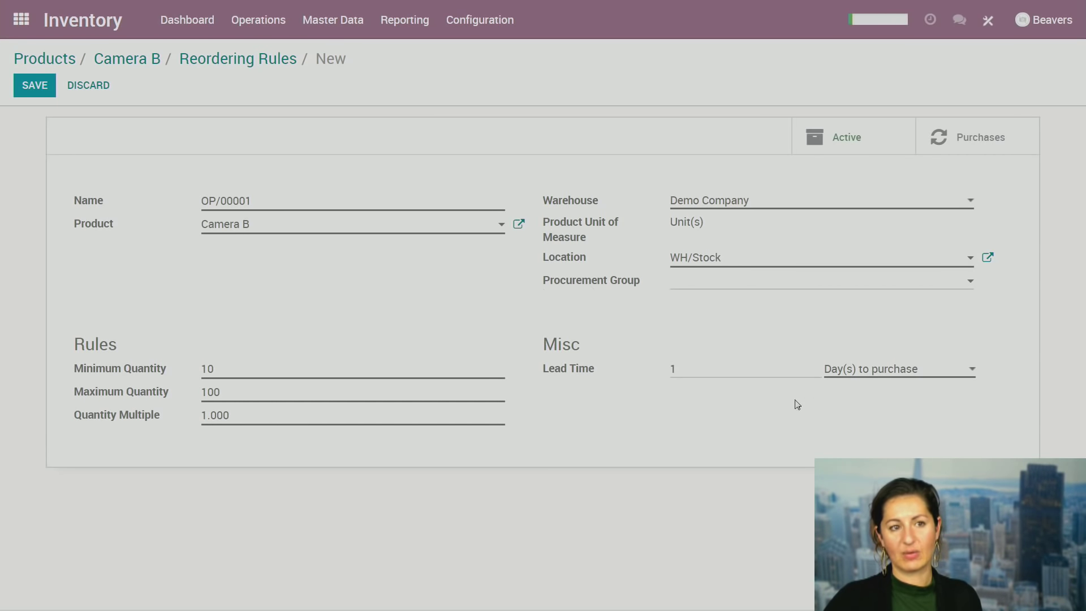
click(33, 86)
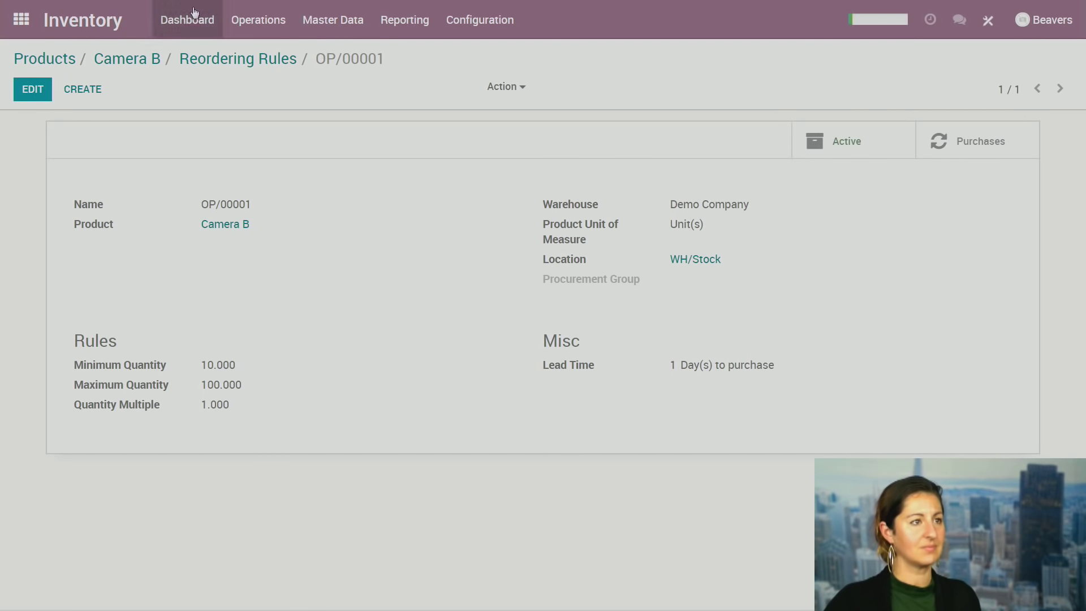
Return to Camera B's product record and check the reordering rule's minimum and maximum quantities.
click(113, 62)
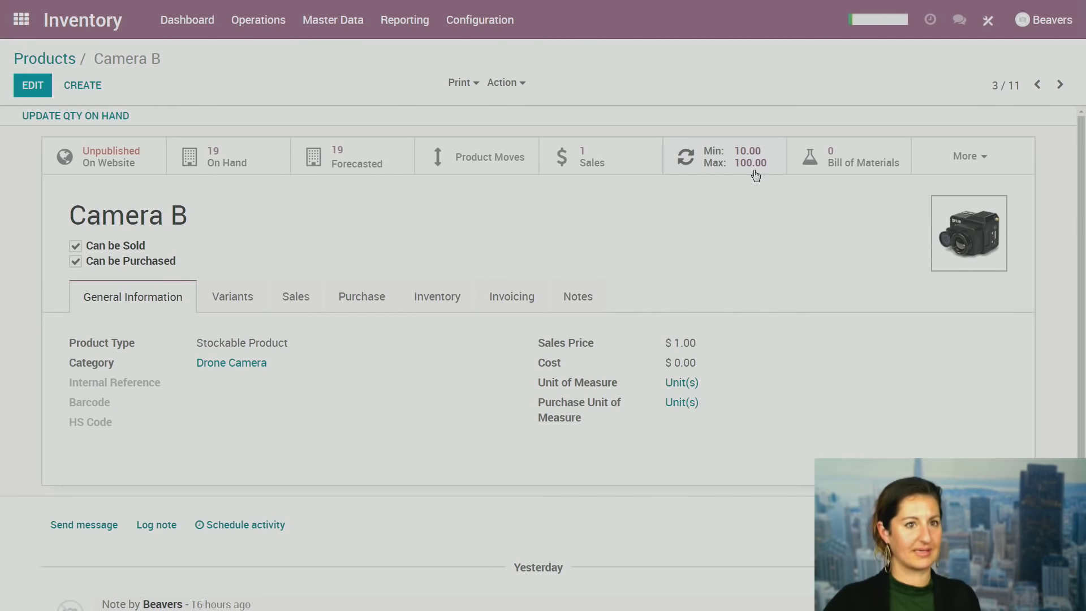
drag(205, 221, 67, 217)
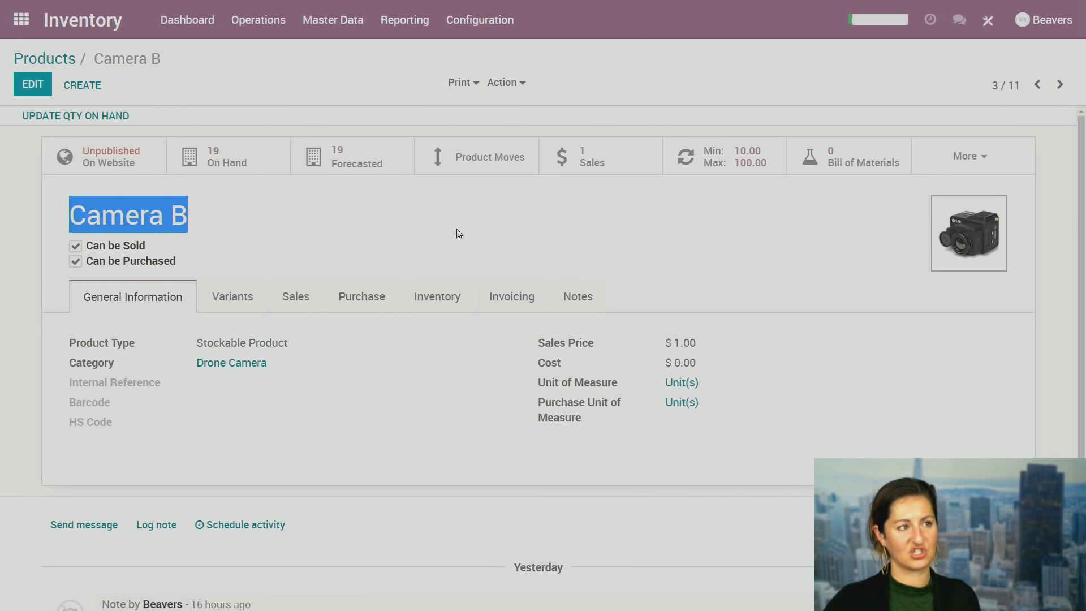
click(445, 242)
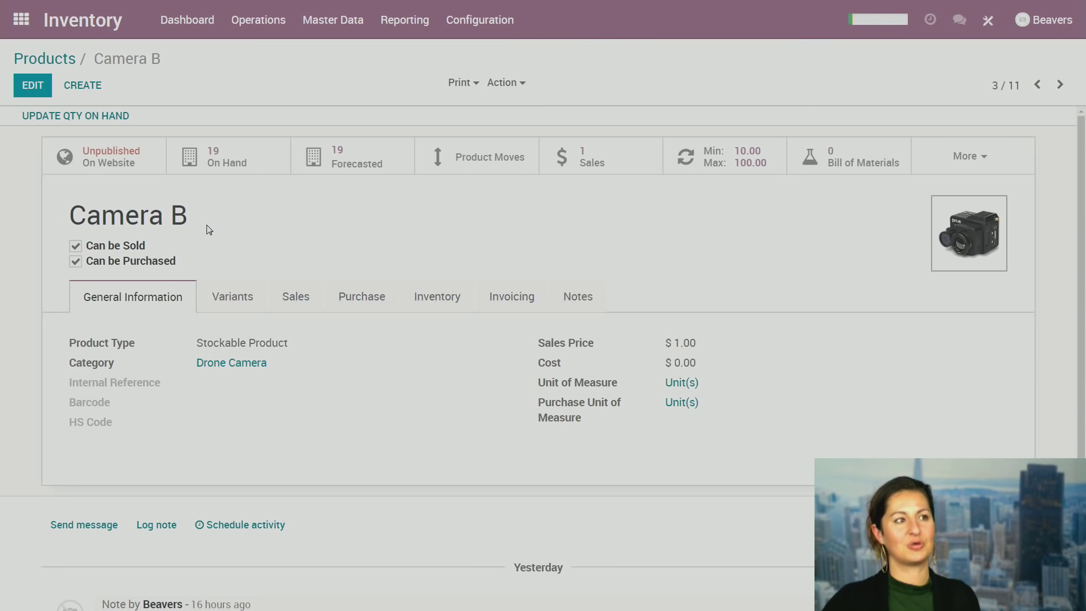
drag(208, 229, 71, 229)
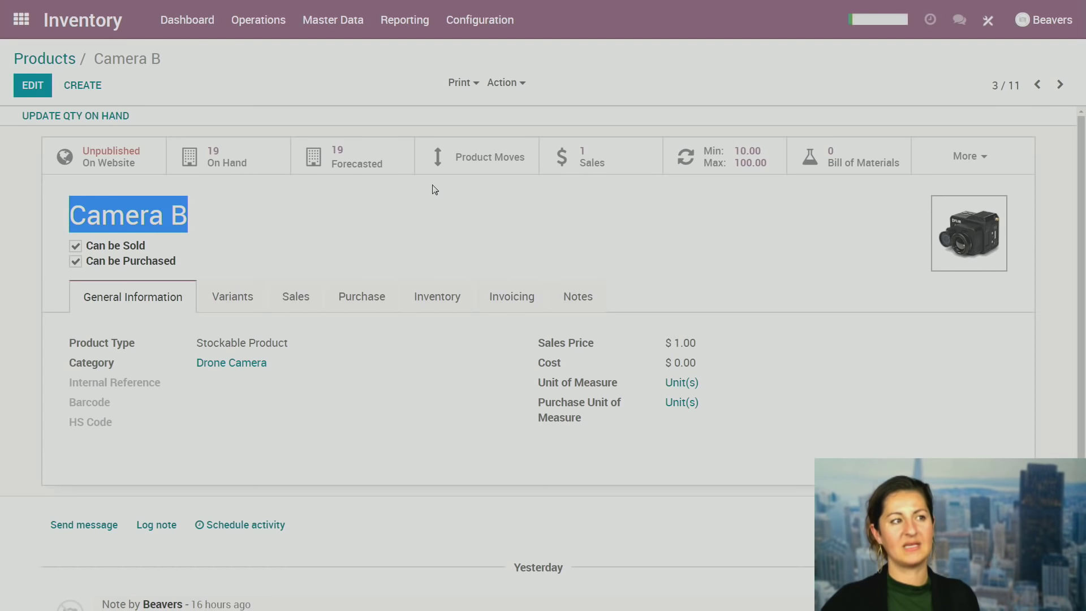
Locate the Run Scheduler command among the inventory operations.
click(351, 22)
mouse_move(255, 20)
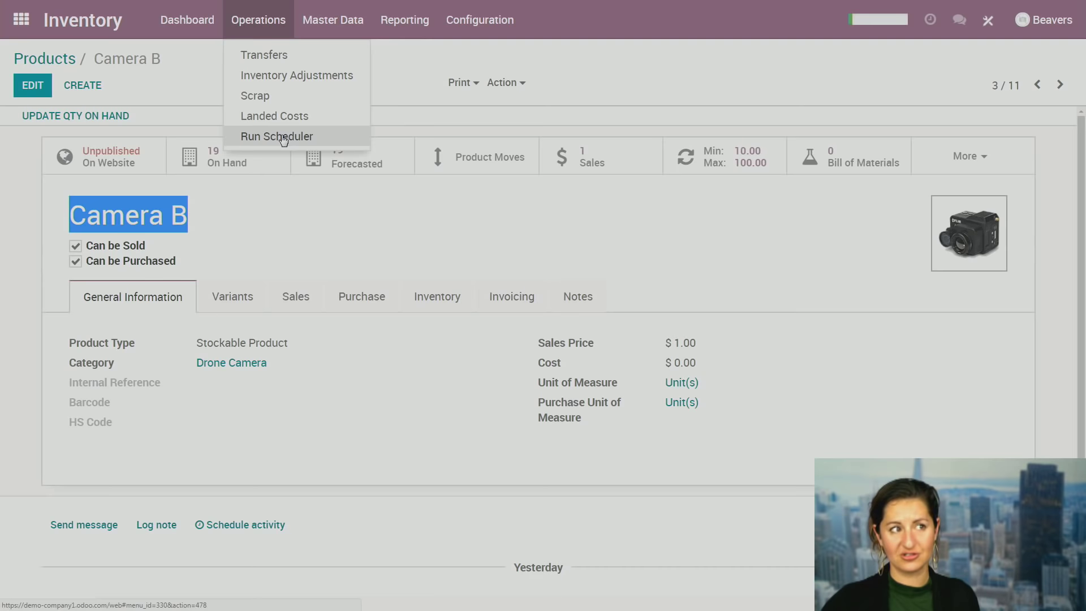
click(300, 226)
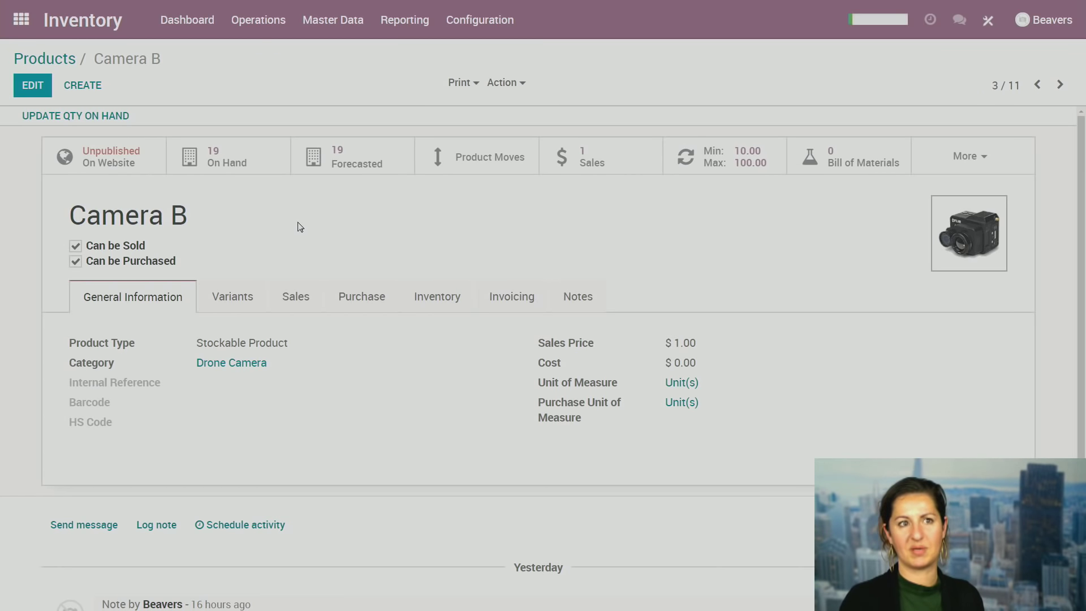
click(258, 20)
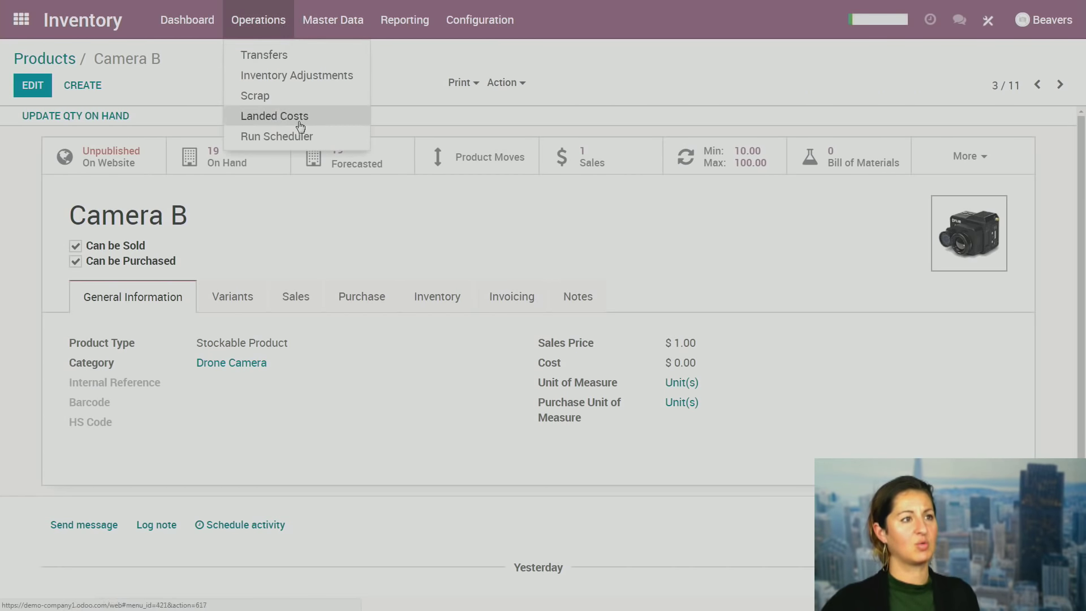
click(301, 138)
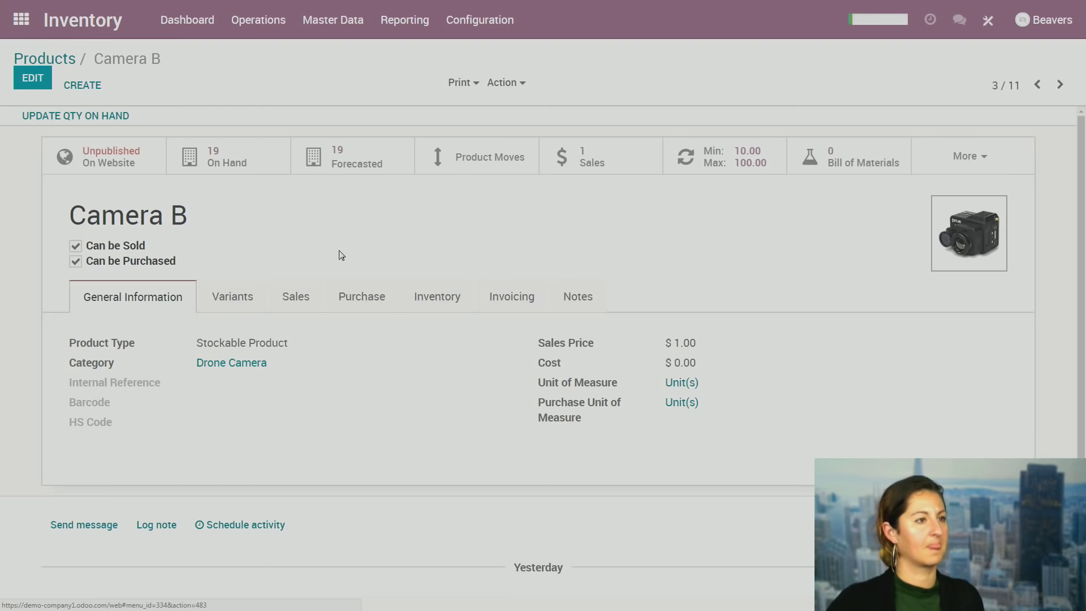
Go back to the product list and remove its default Products filter.
click(55, 63)
click(405, 20)
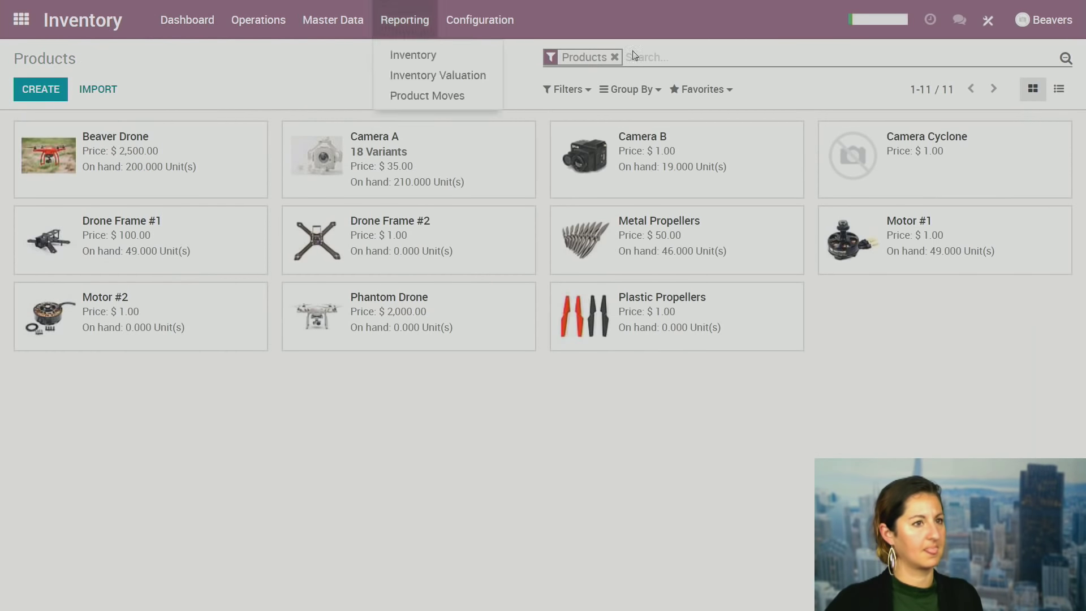
click(424, 64)
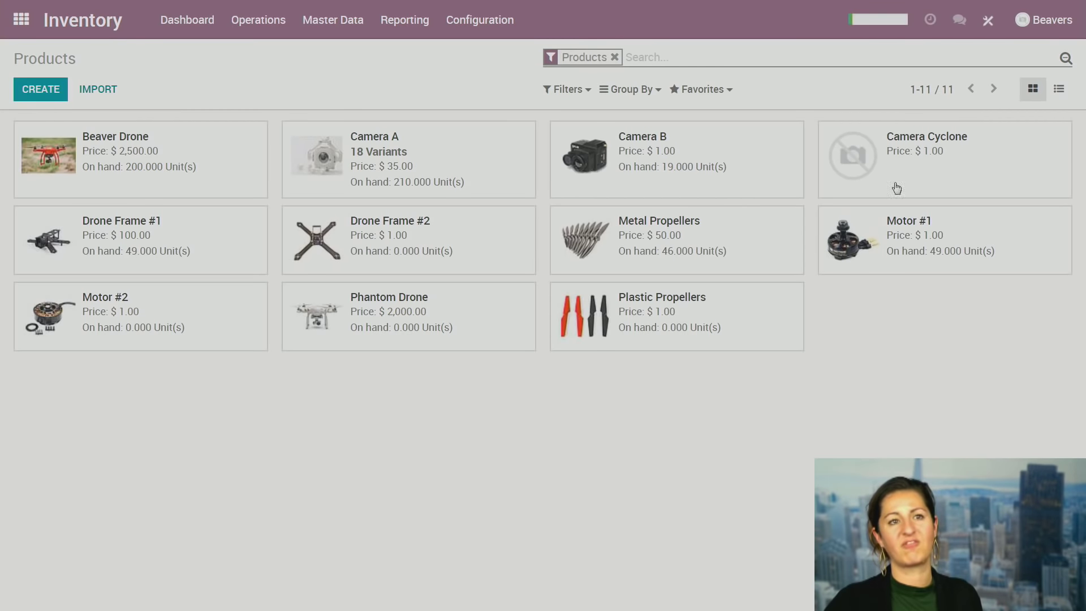
click(614, 57)
Try searching the product list for "Service", clearing the search again.
text(Serviu)
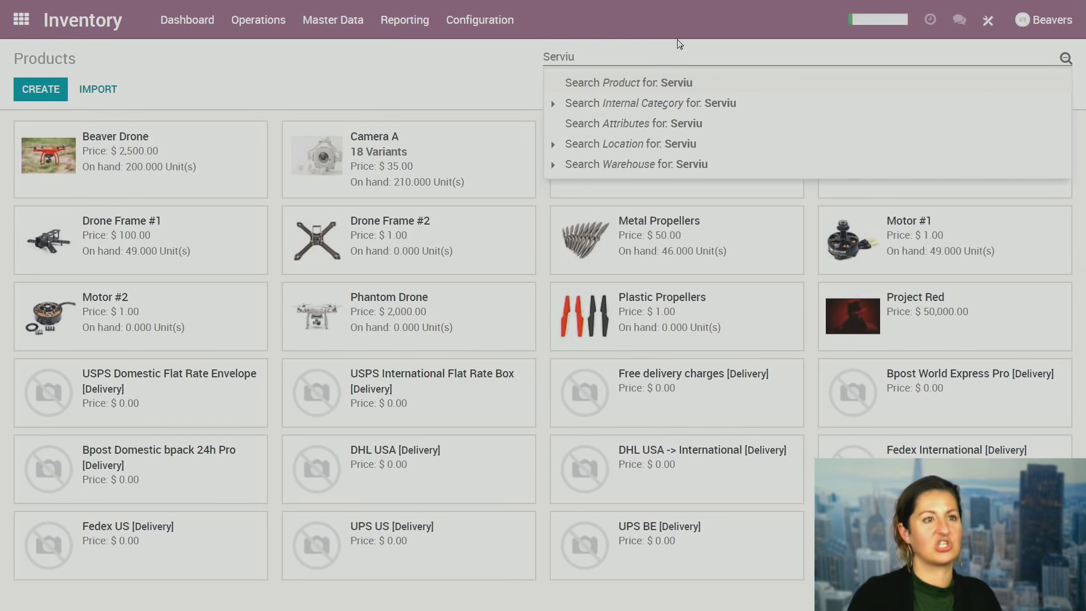
key(BackSpace)
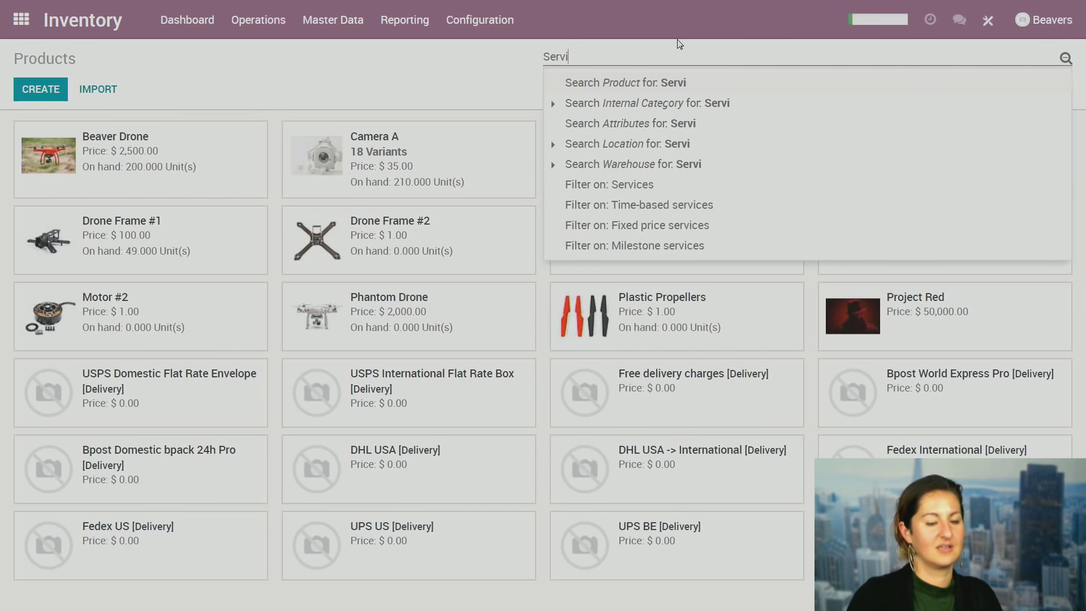
text(ce)
key(Return)
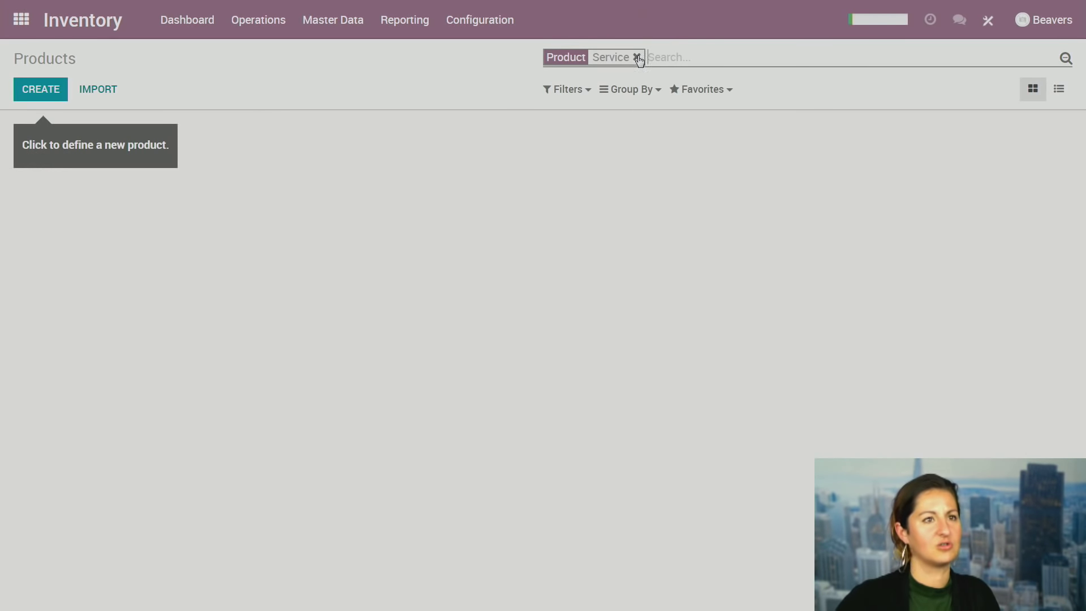
click(636, 58)
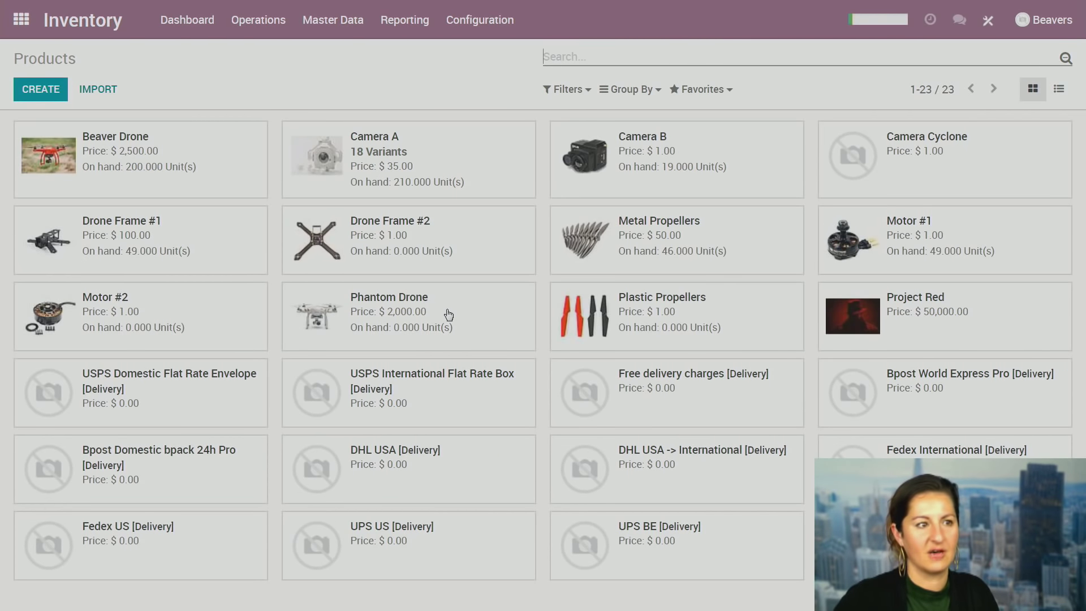
Open the Project Red product record from the unfiltered product list.
drag(913, 302, 916, 303)
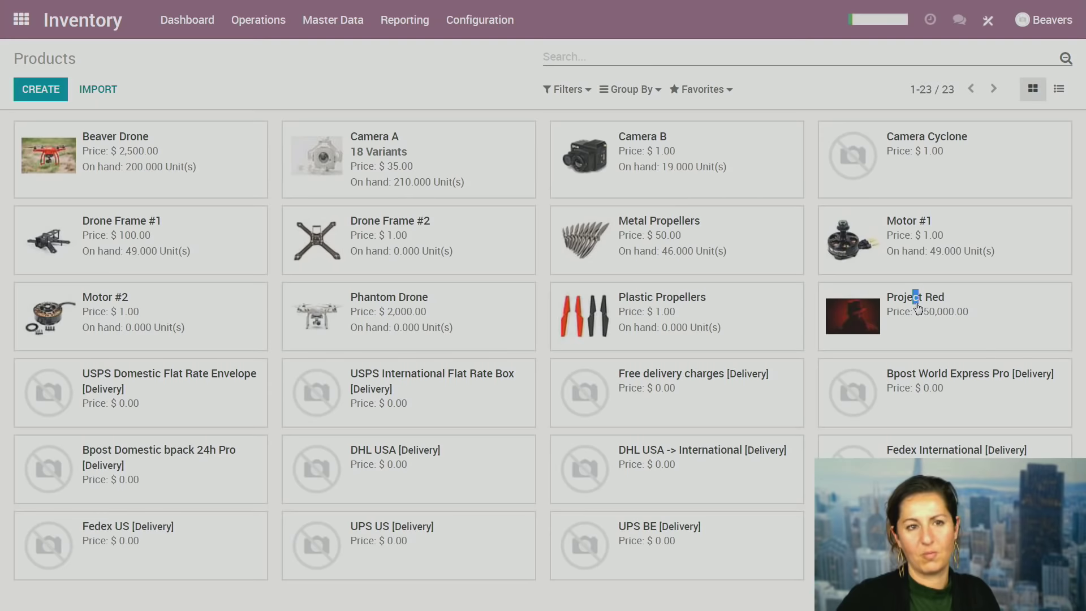
click(917, 309)
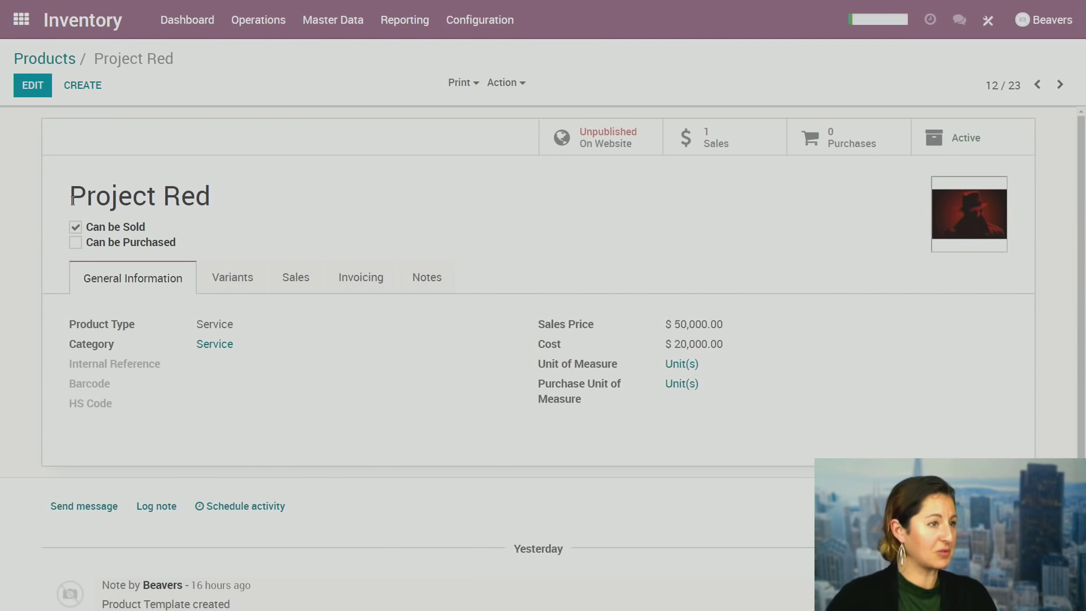
drag(72, 201, 339, 204)
click(339, 204)
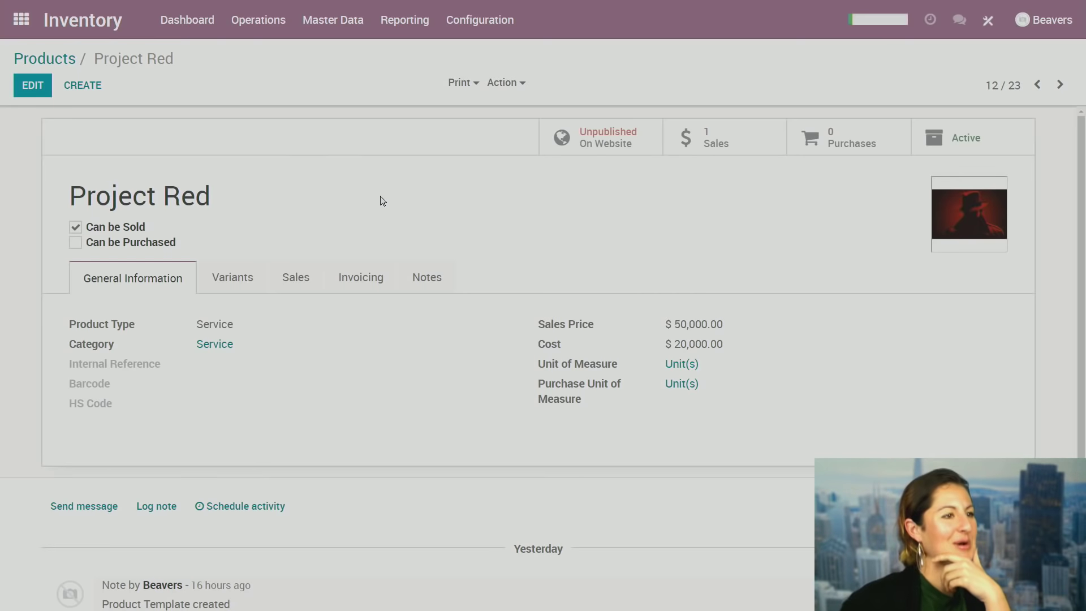
Put Project Red's record in edit mode and examine its product name, type and category.
click(33, 86)
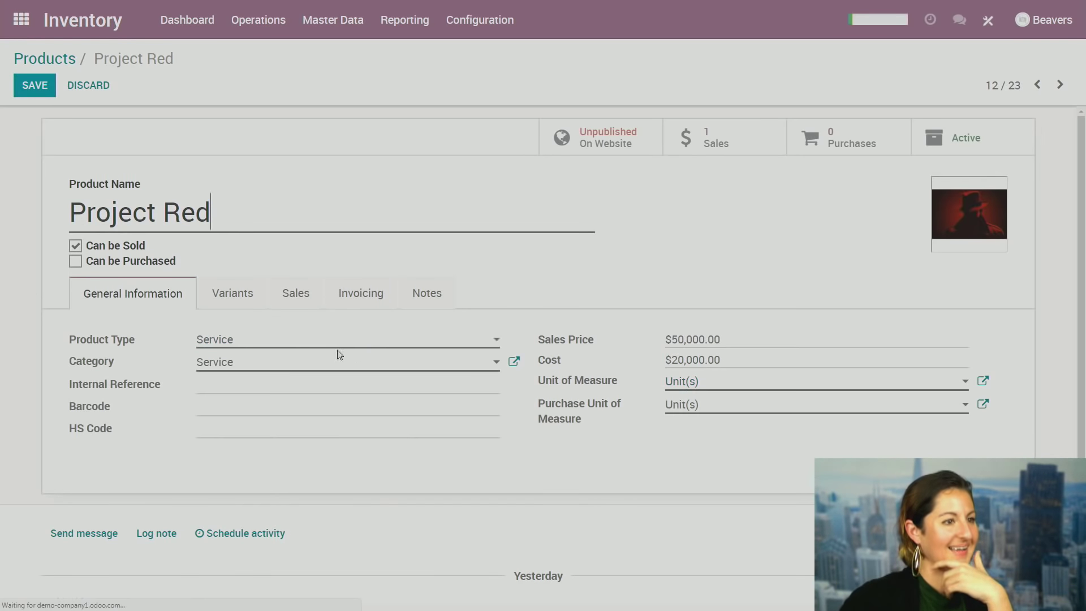
click(241, 345)
click(242, 387)
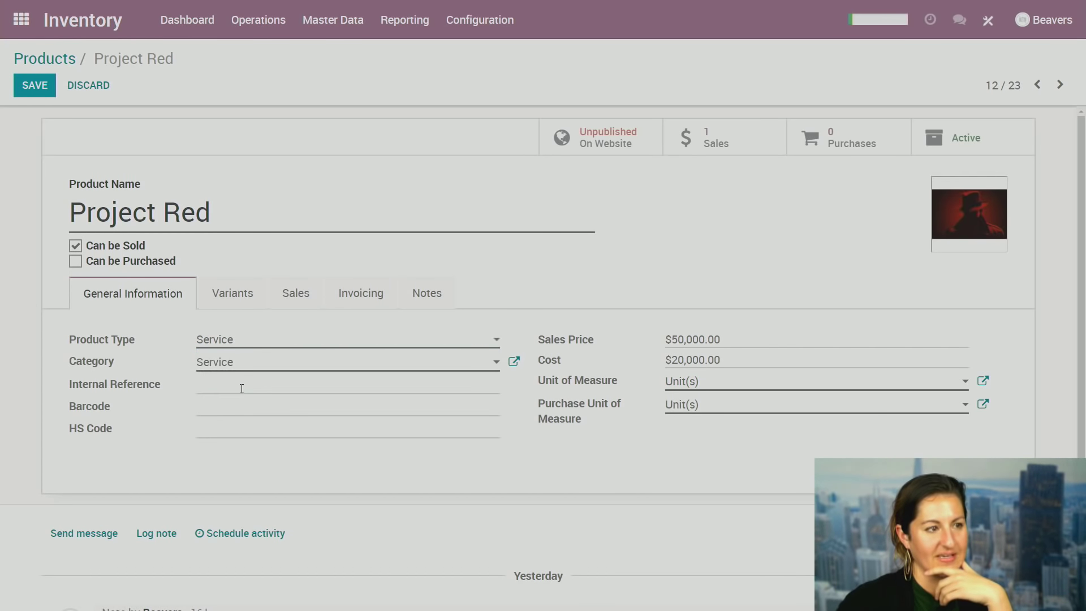
drag(221, 212, 59, 204)
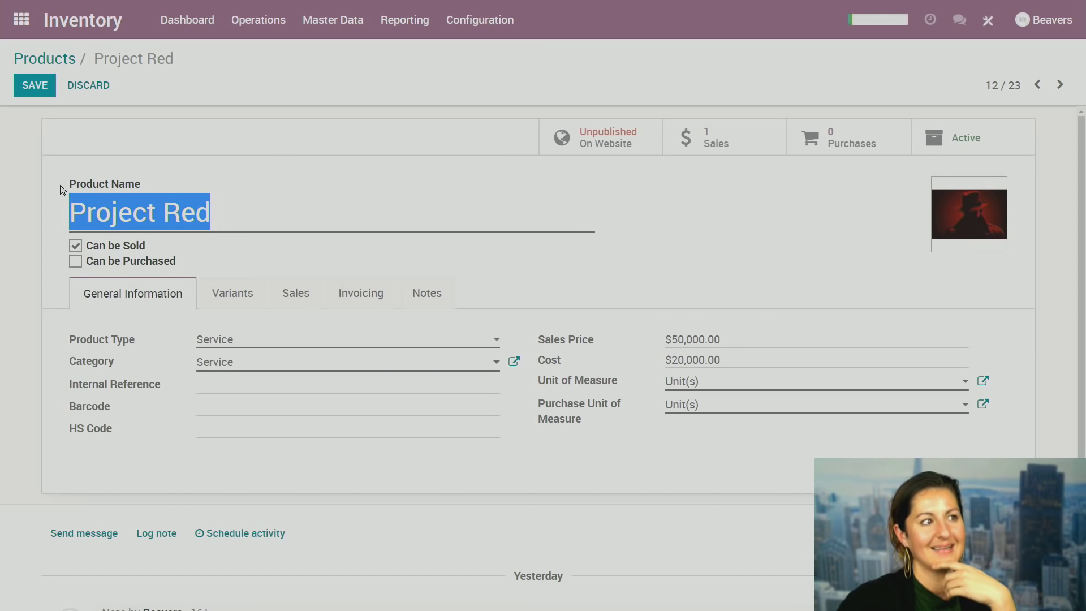
drag(62, 190, 208, 212)
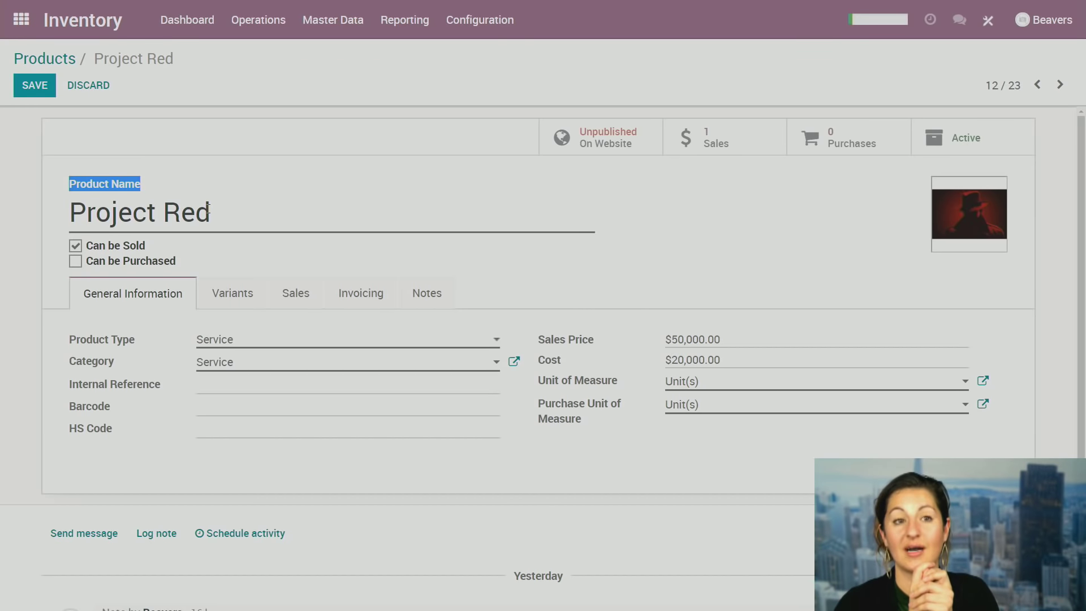
Review Project Red's invoicing basis, service tracking options and linked project in its invoicing settings.
click(348, 298)
scroll(424, 407, down, 3)
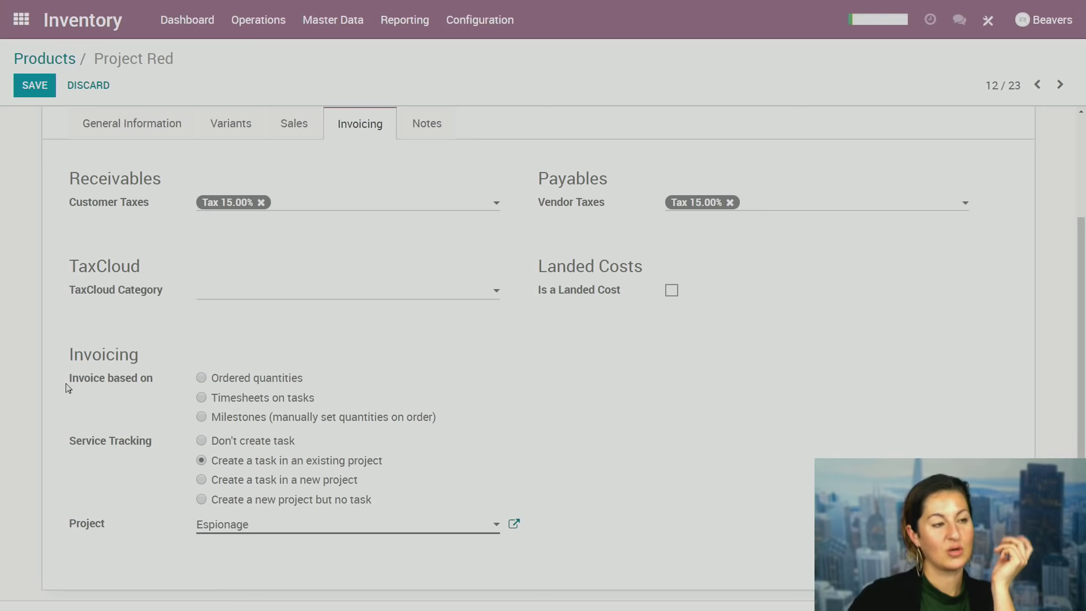
drag(68, 388, 154, 383)
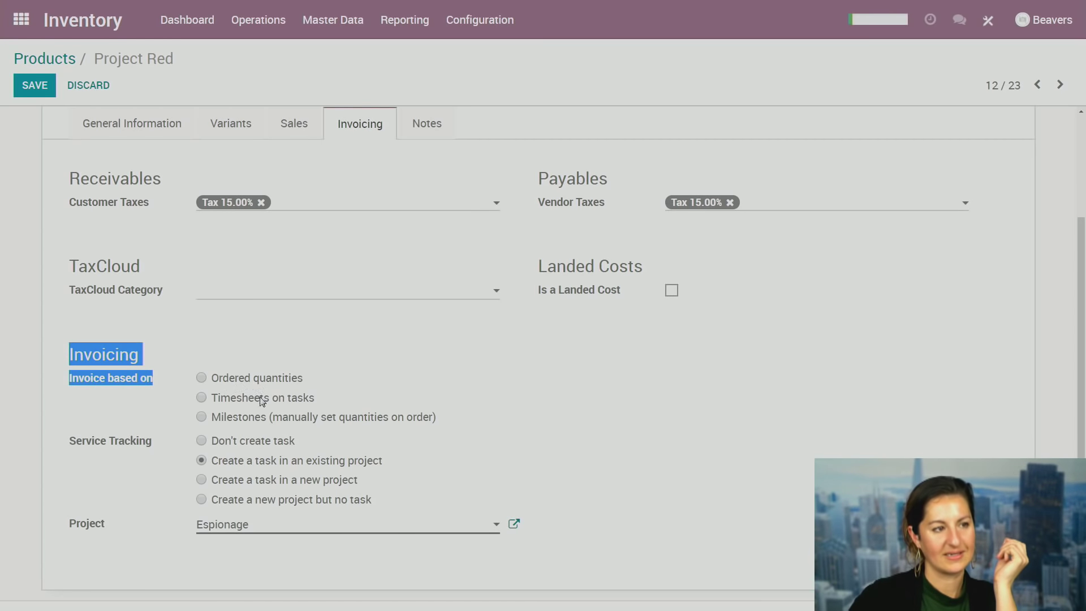
click(285, 351)
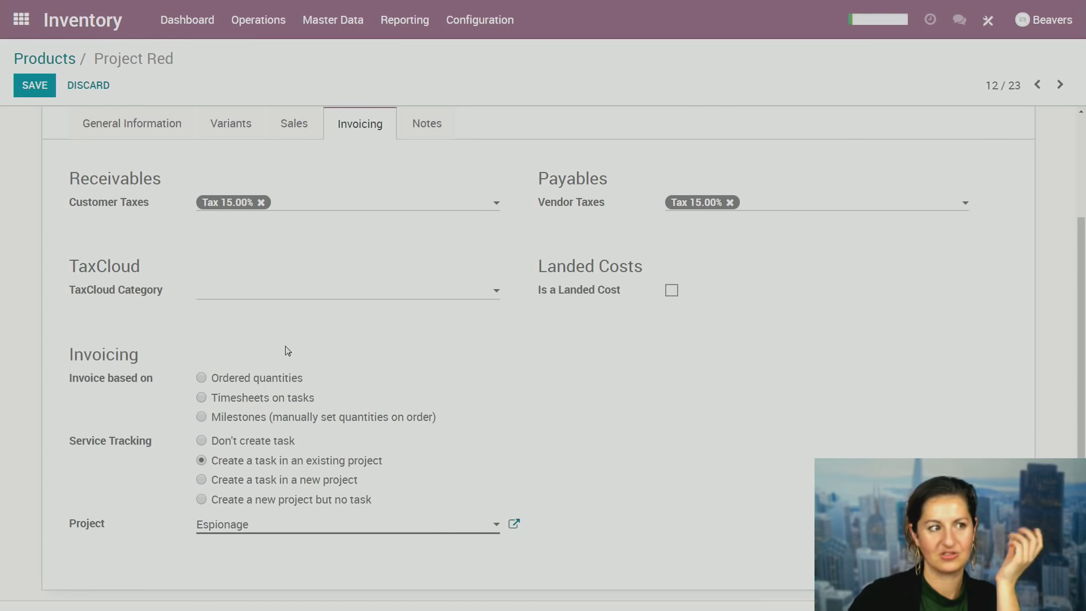
scroll(266, 340, up, 3)
drag(69, 214, 255, 219)
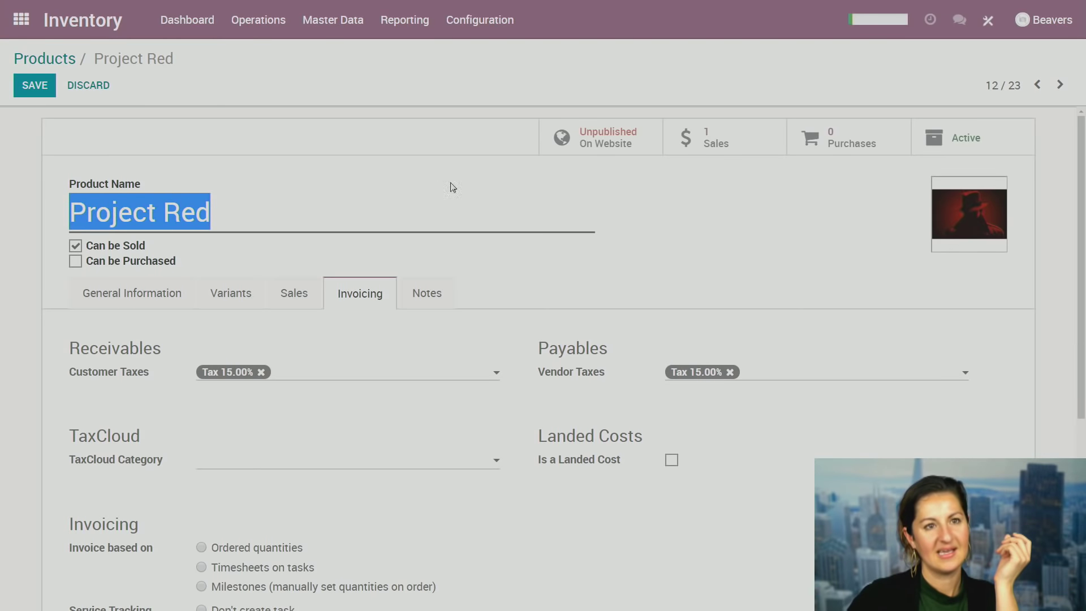
click(232, 223)
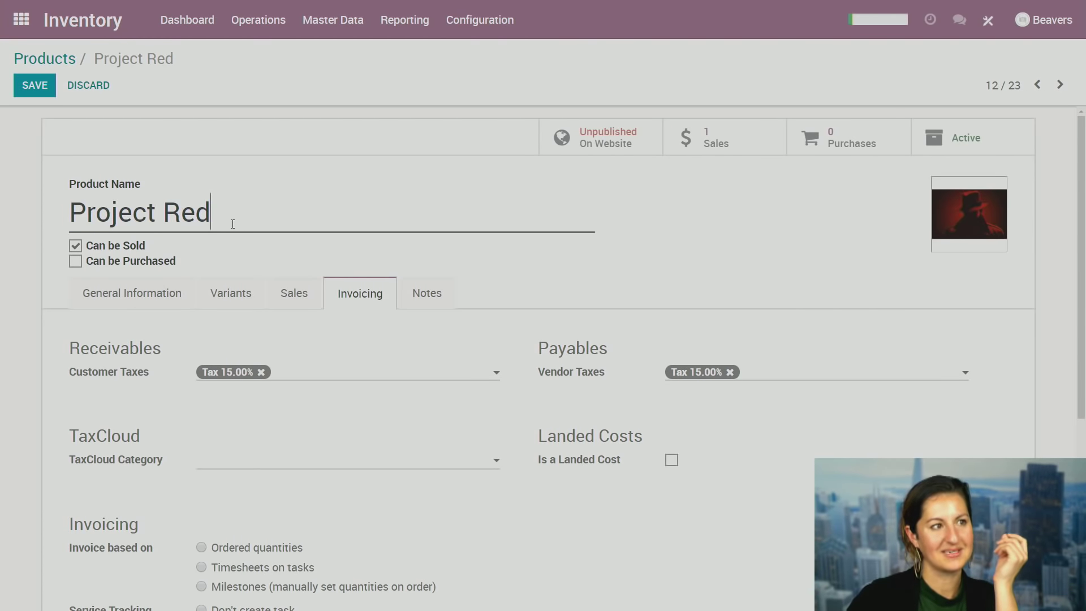
drag(232, 223, 36, 208)
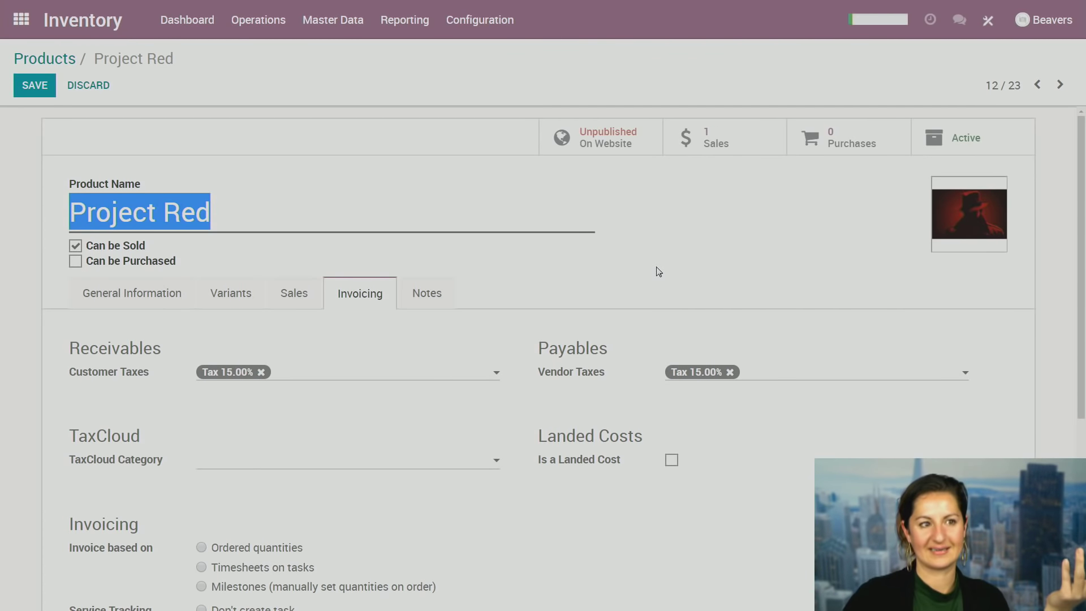
Examine Project Red's service tracking options and linked project once more and save the product record.
scroll(658, 298, down, 2)
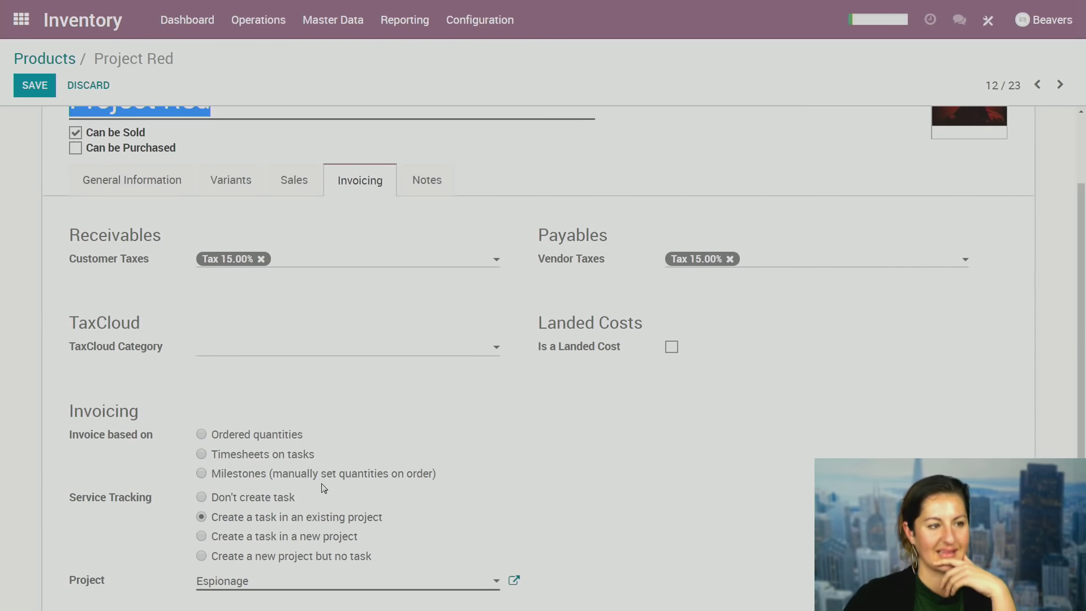
scroll(323, 487, down, 1)
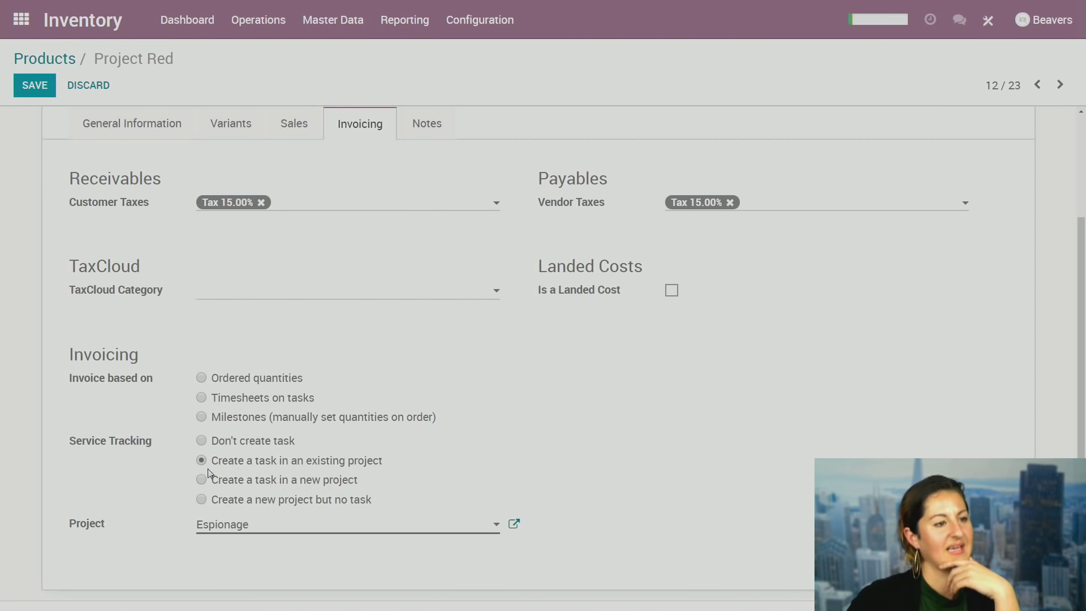
scroll(194, 266, up, 1)
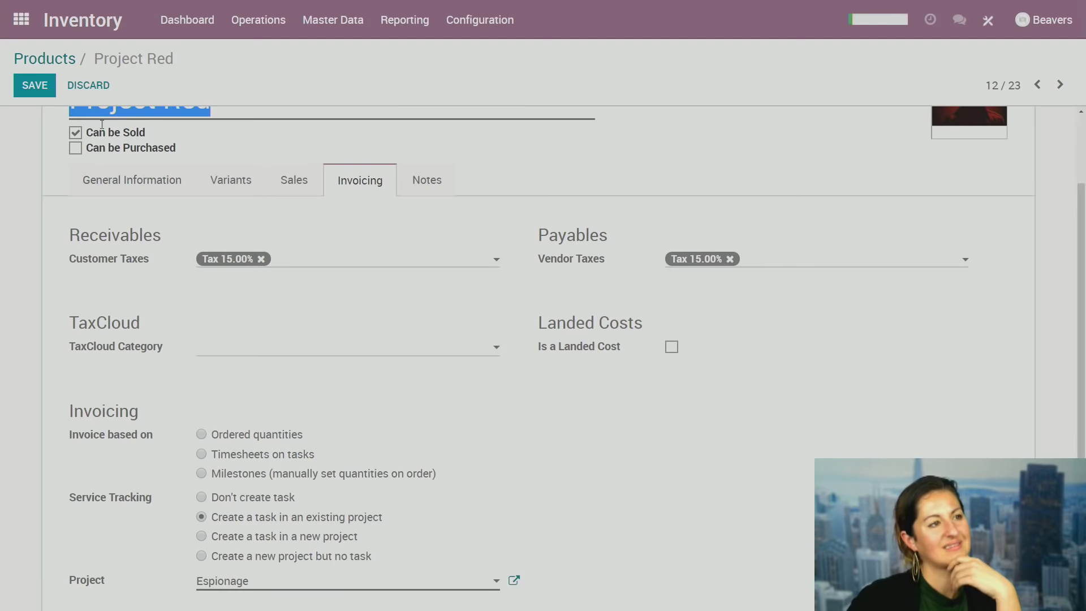
scroll(158, 155, up, 2)
scroll(243, 230, down, 2)
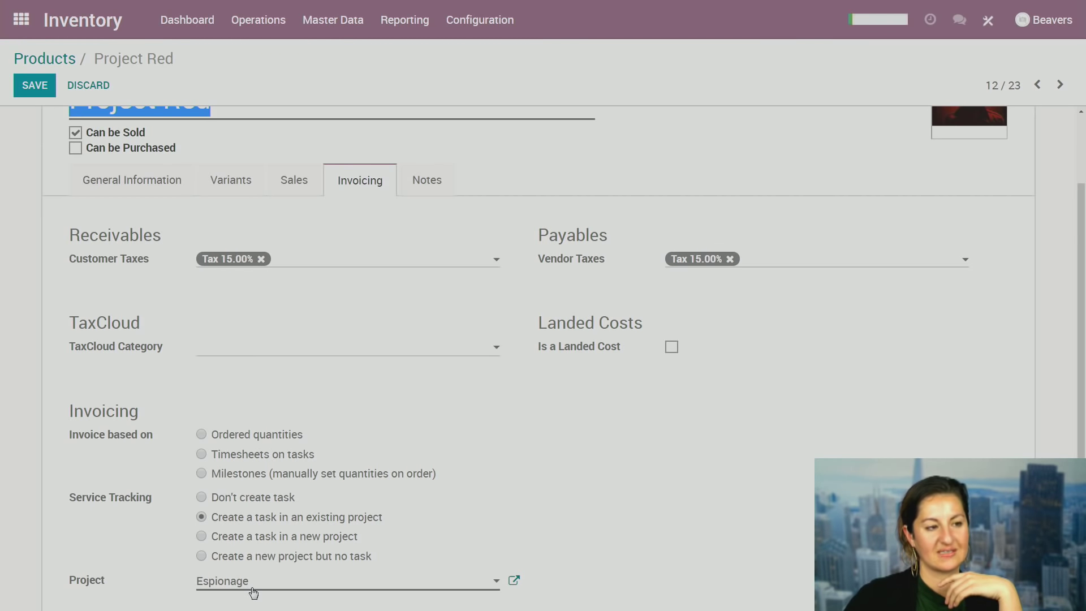
click(671, 496)
scroll(691, 515, down, 1)
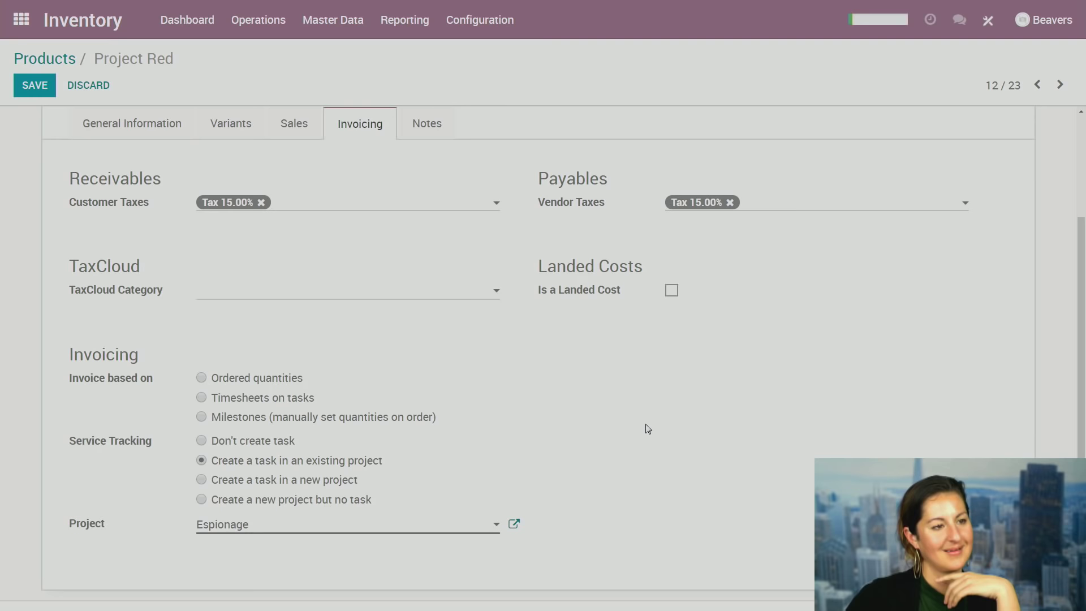
click(31, 88)
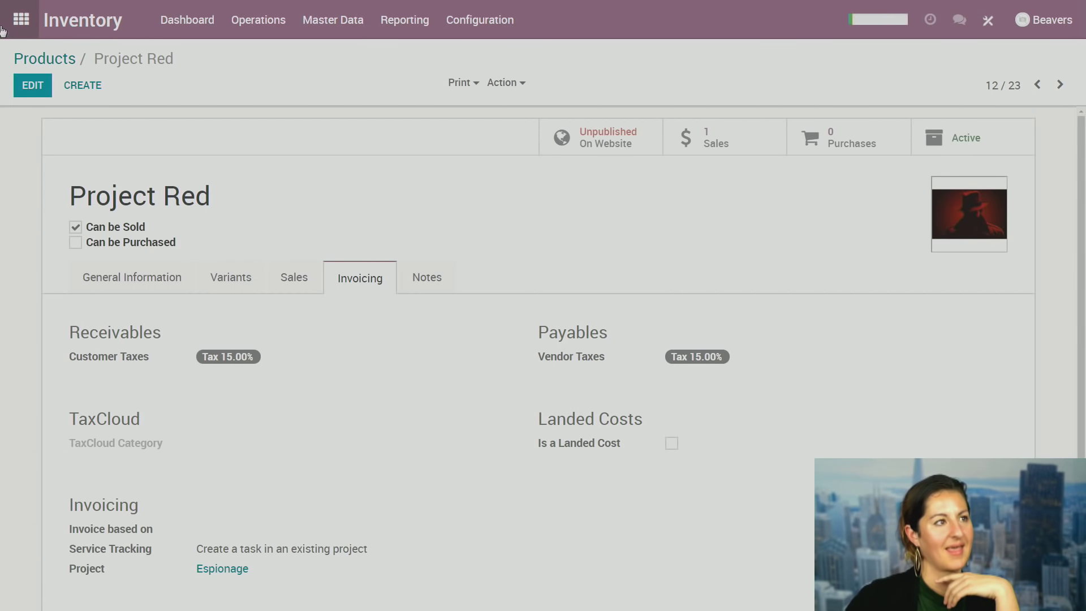
Switch to the Sales app and start a new sales order from the orders list.
click(21, 20)
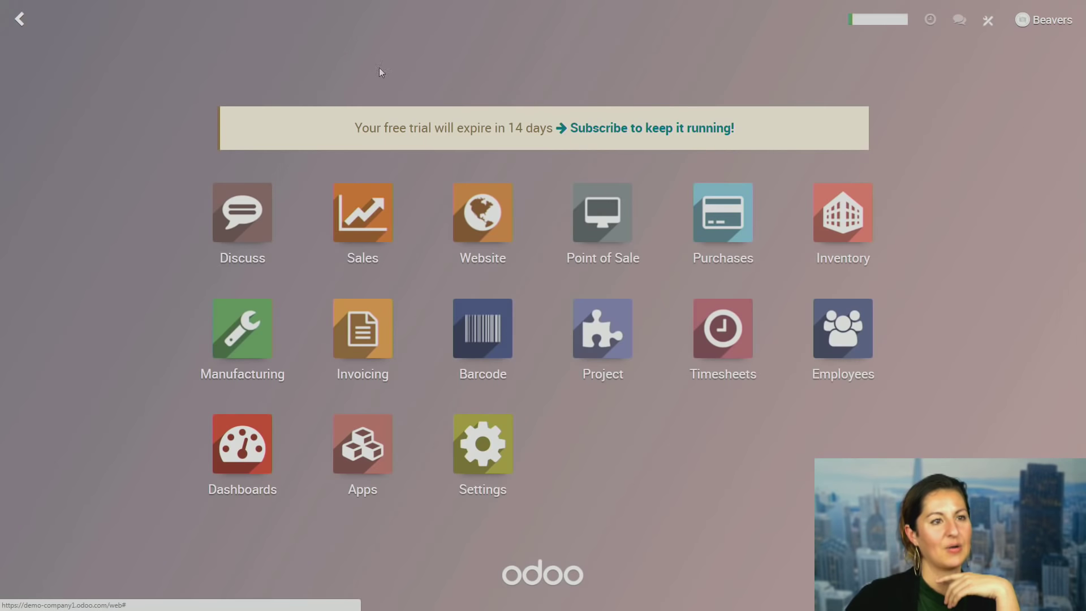
click(337, 219)
click(132, 21)
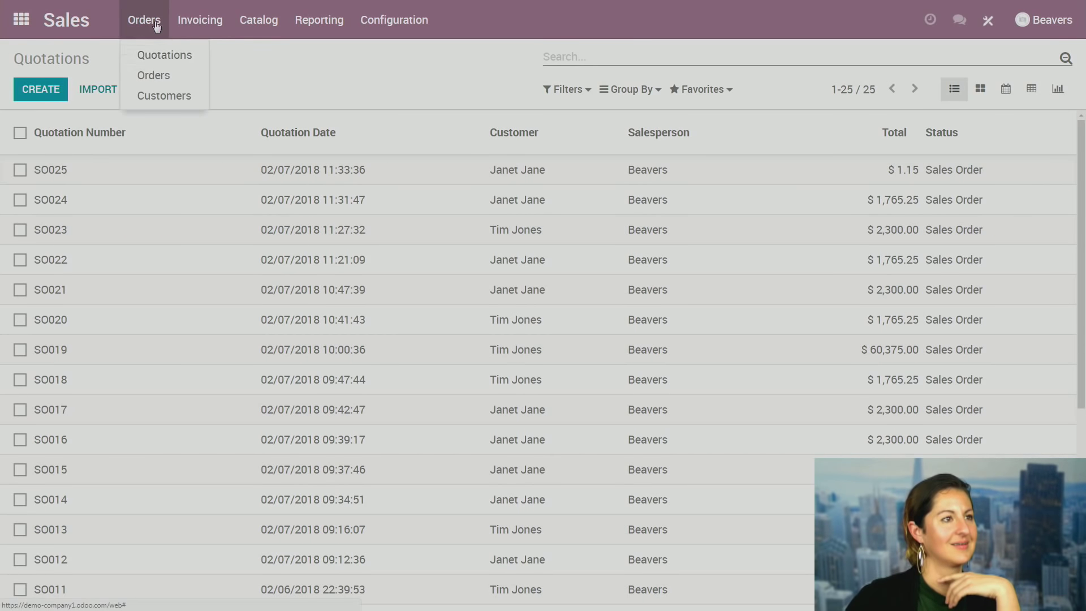
click(155, 76)
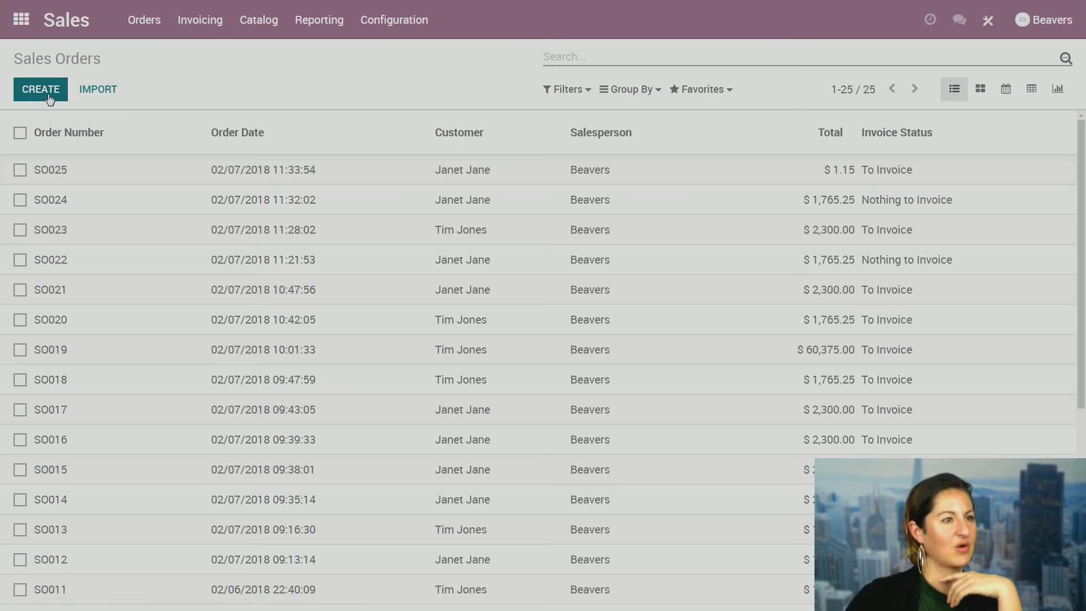
click(50, 99)
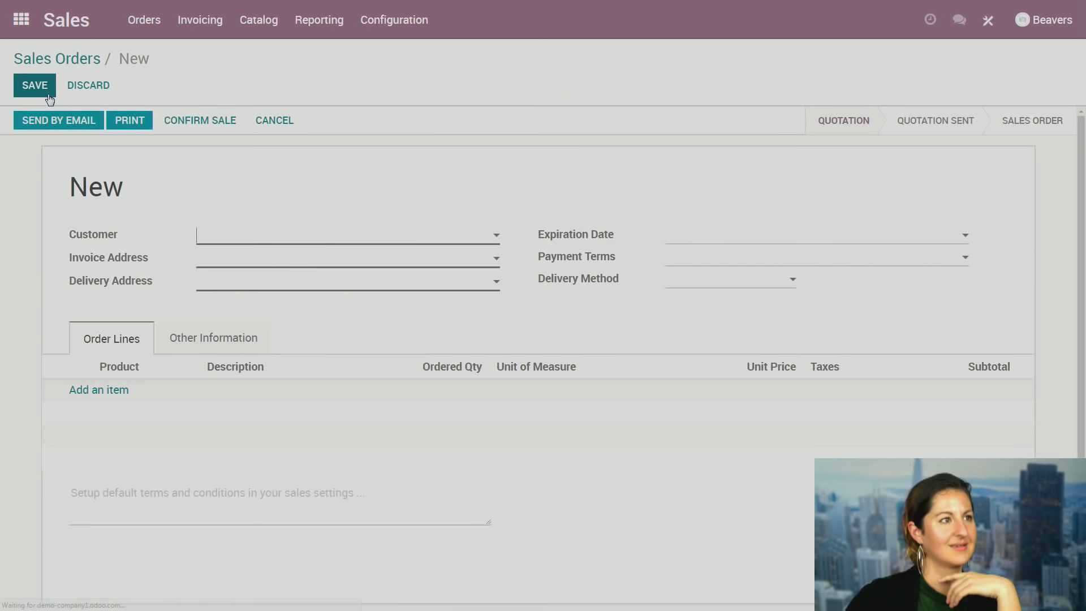
Fill in the order's customer, an expiration date of 02/08/2018 and Immediate Payment as payment terms.
text(Janet)
click(297, 260)
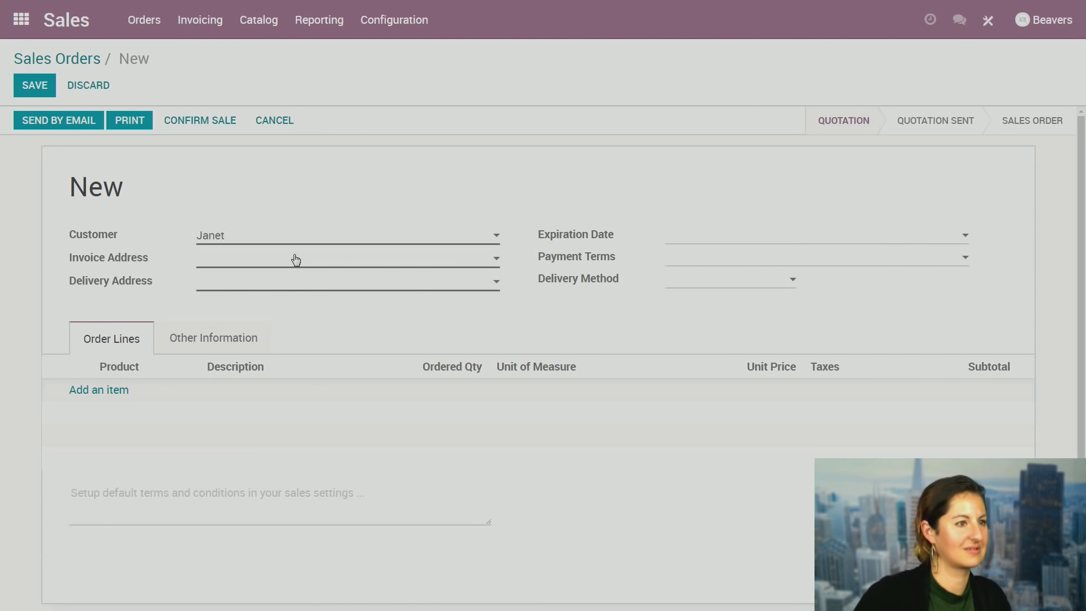
click(704, 238)
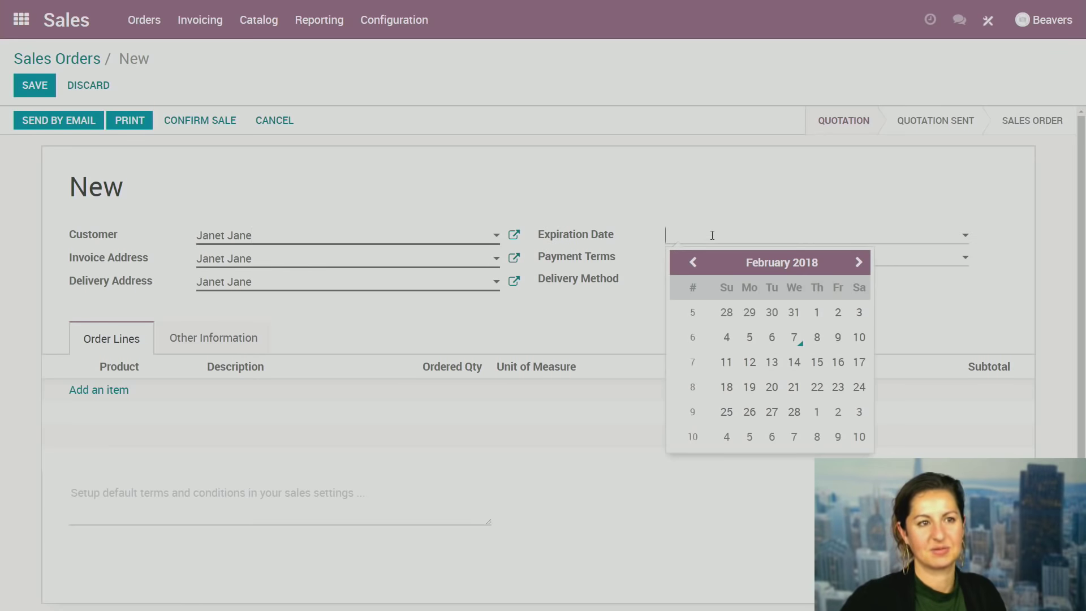
click(817, 337)
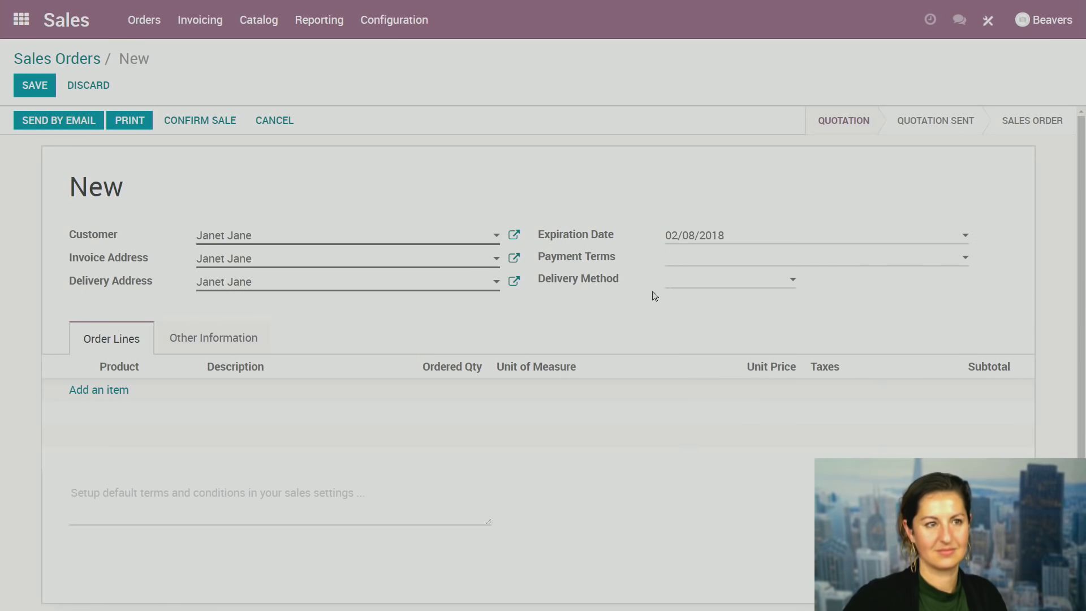
click(684, 265)
click(697, 281)
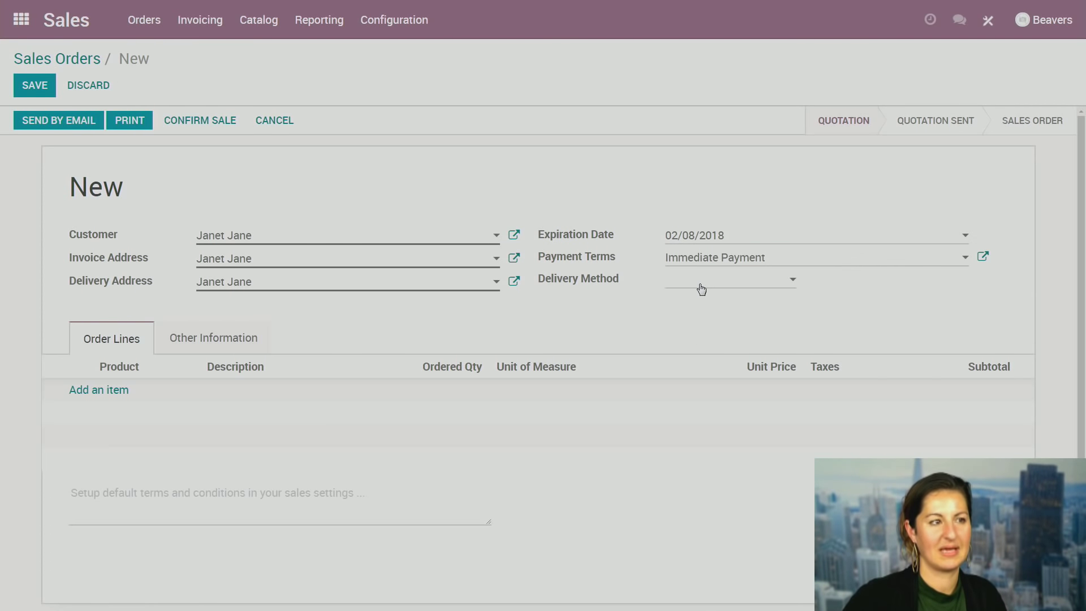
Add an order line for one Beaver Drone at its default unit price.
click(109, 391)
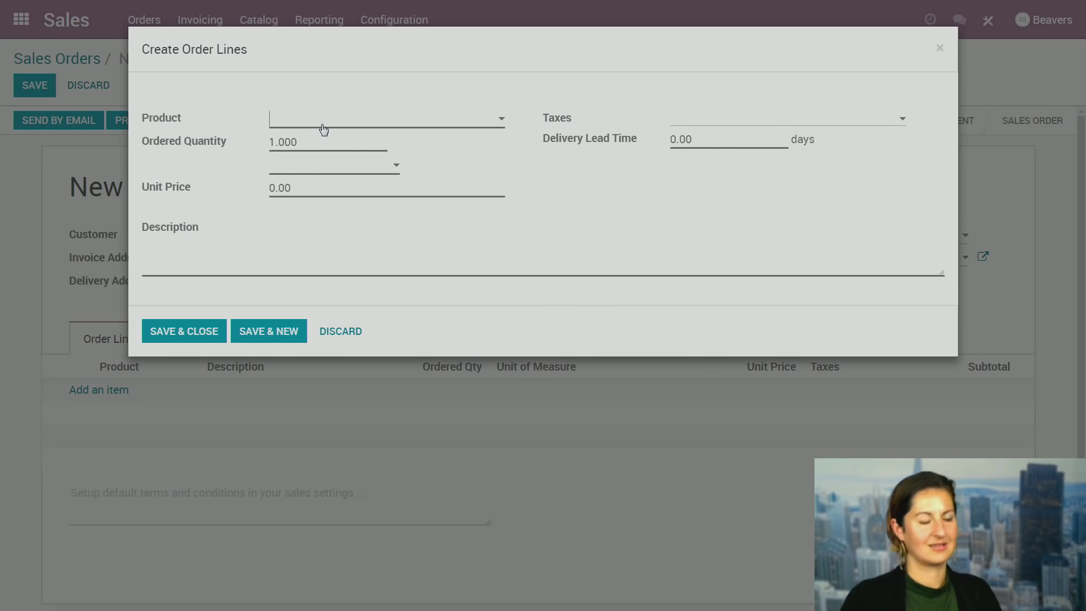
text(aver)
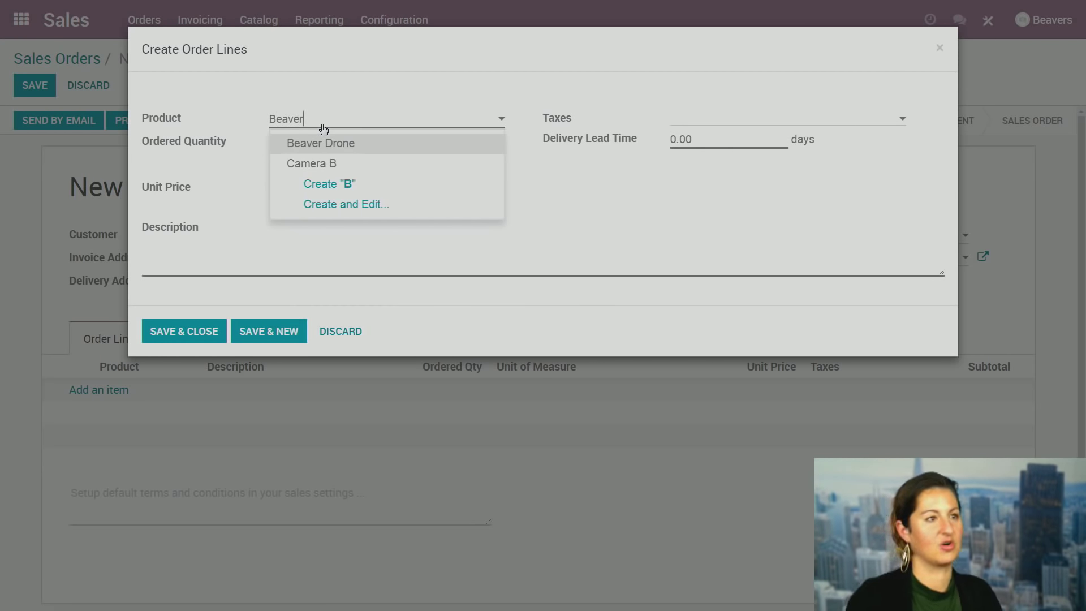
key(Return)
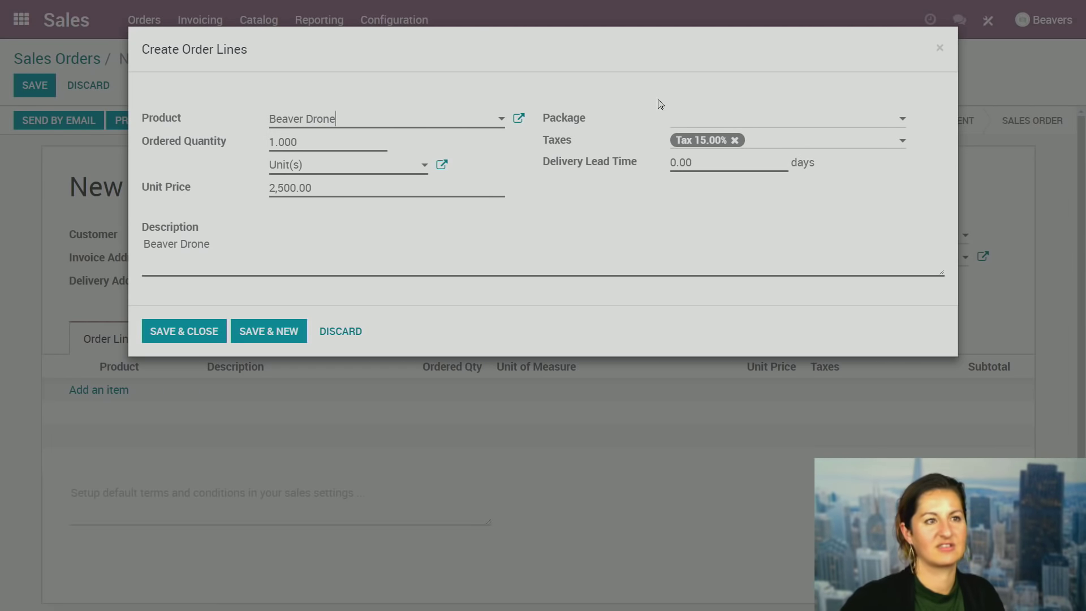
click(202, 340)
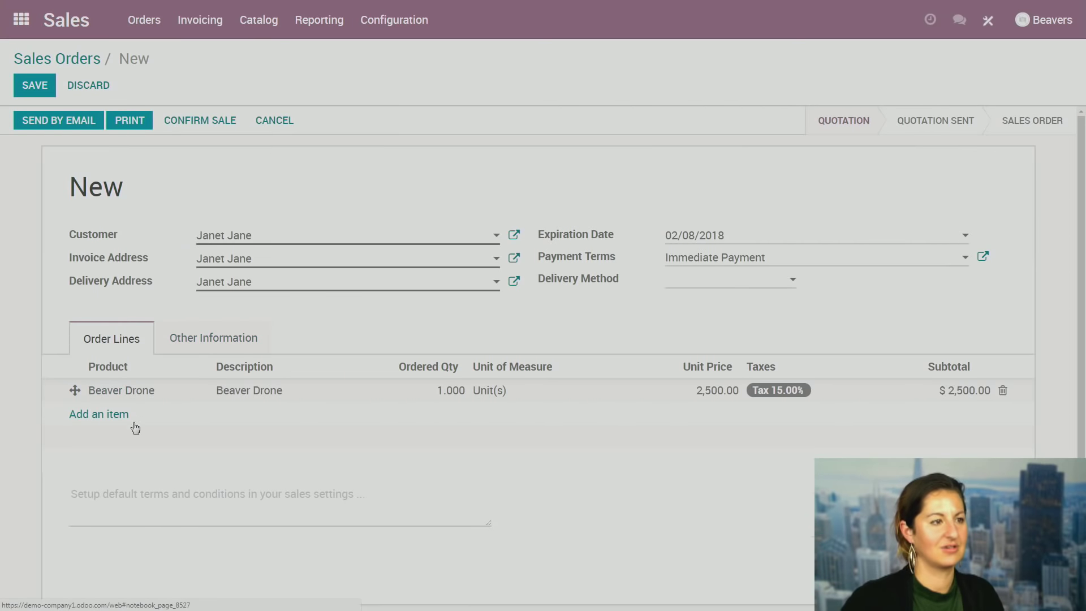
Try adding Espionage as a second order line, removing the line again.
click(100, 416)
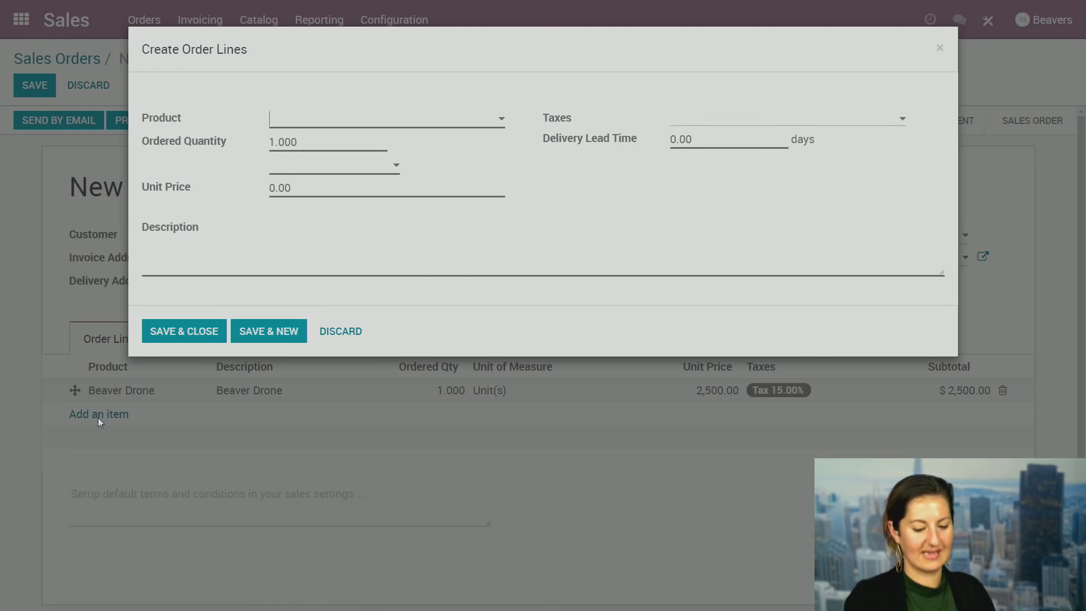
text(Espionag)
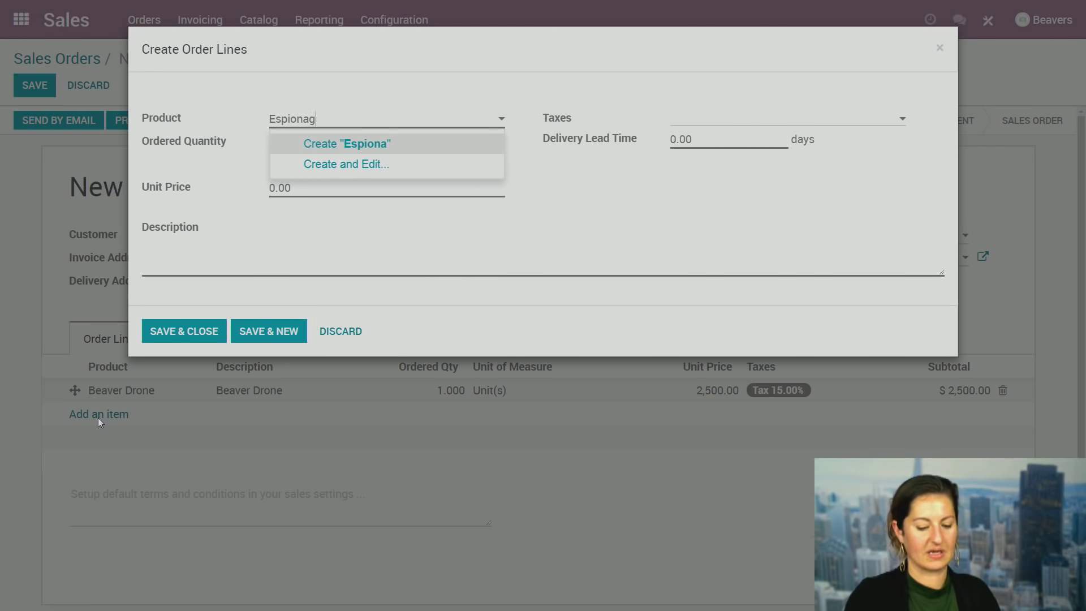
text(e)
key(Return)
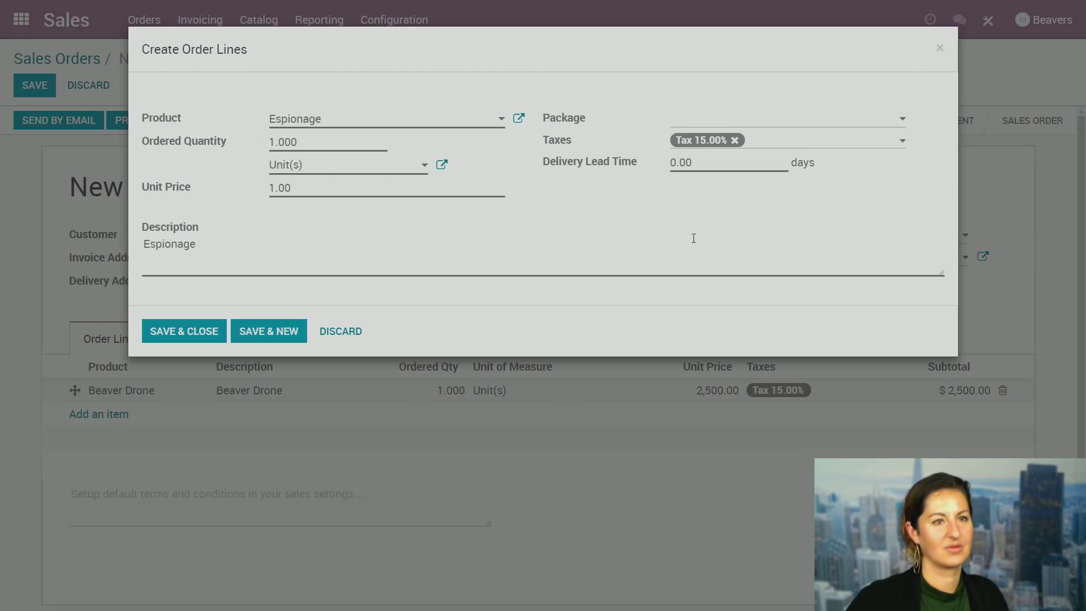
click(170, 333)
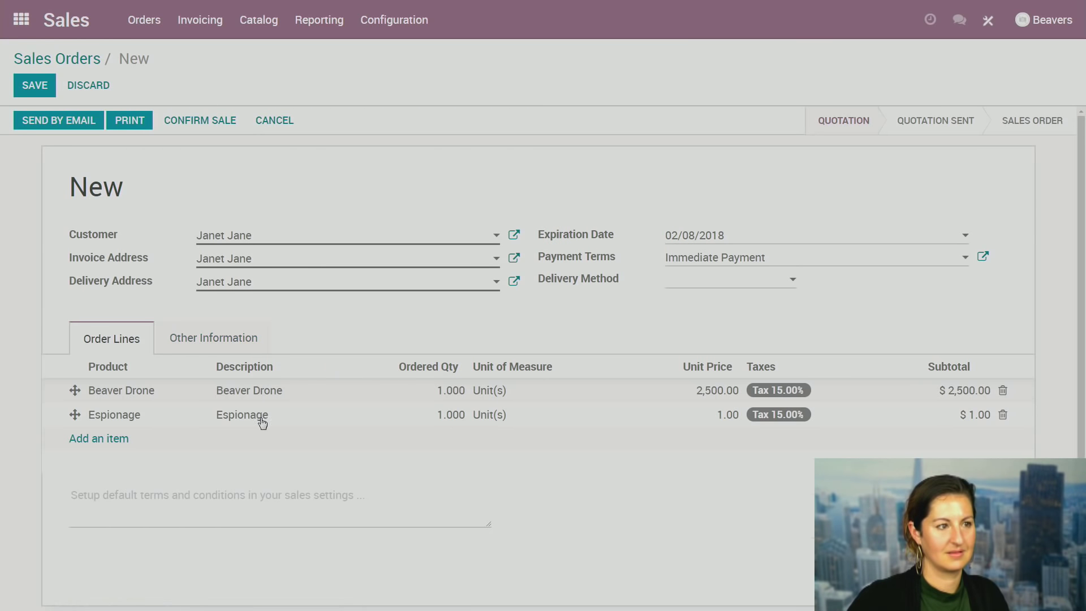
click(1003, 417)
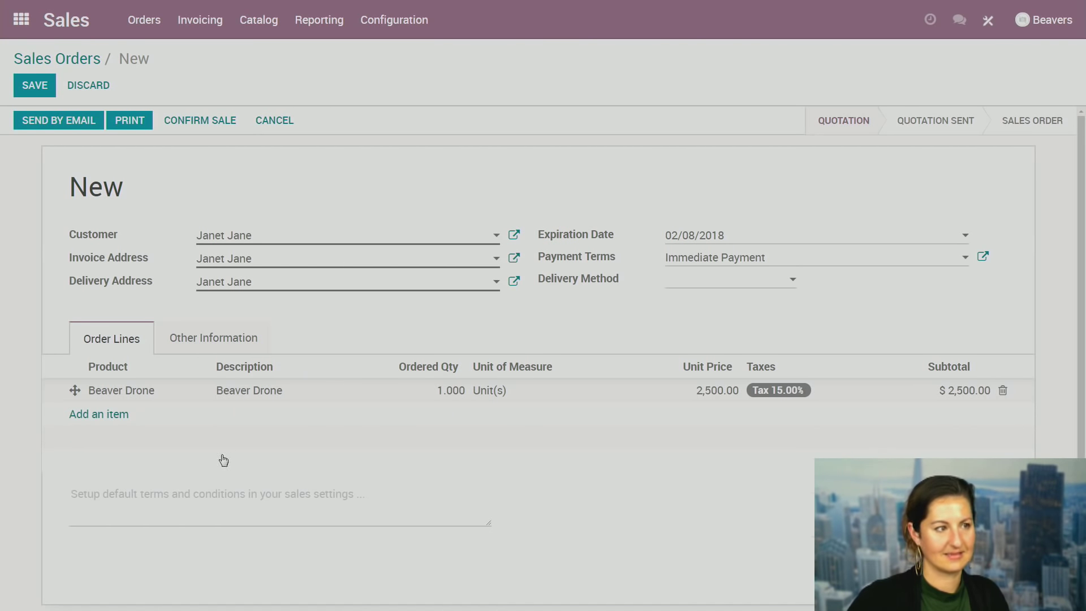
Add an order line for one Project Red at its default unit price.
click(101, 415)
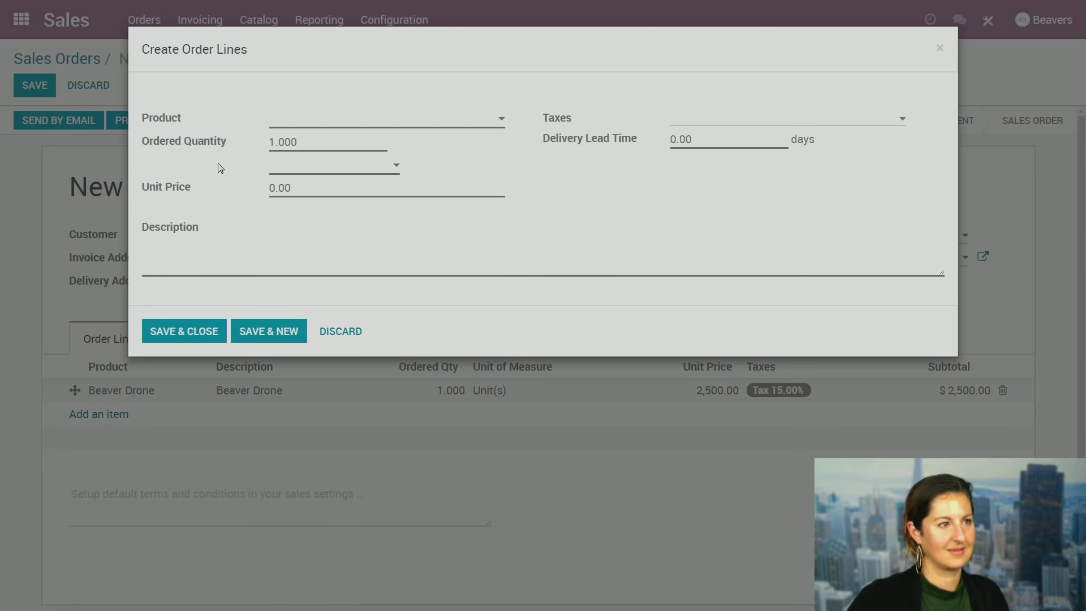
text(O)
key(BackSpace)
text(Project)
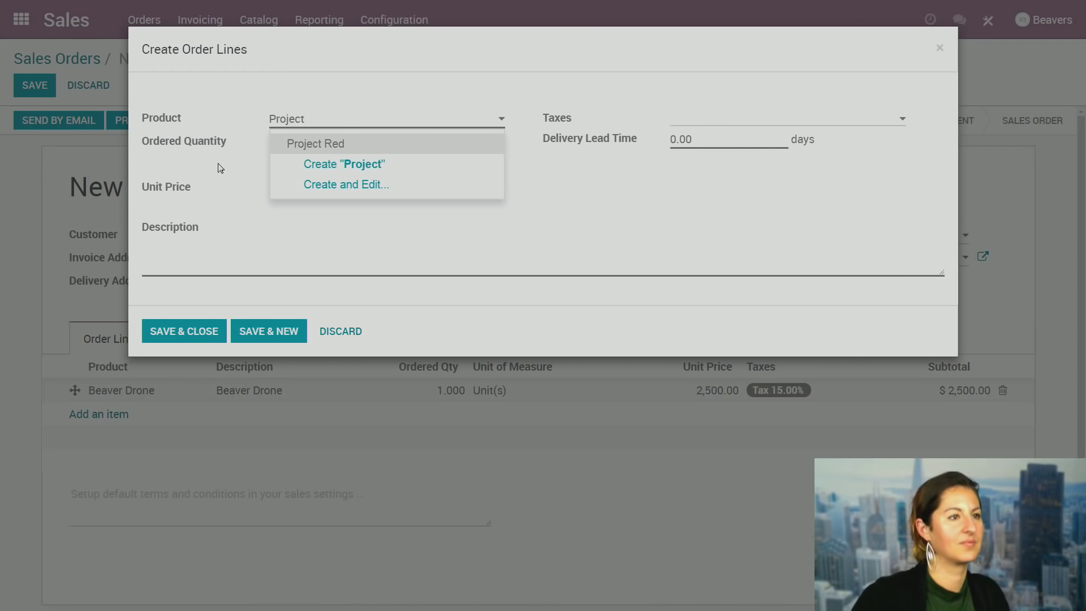
key(Return)
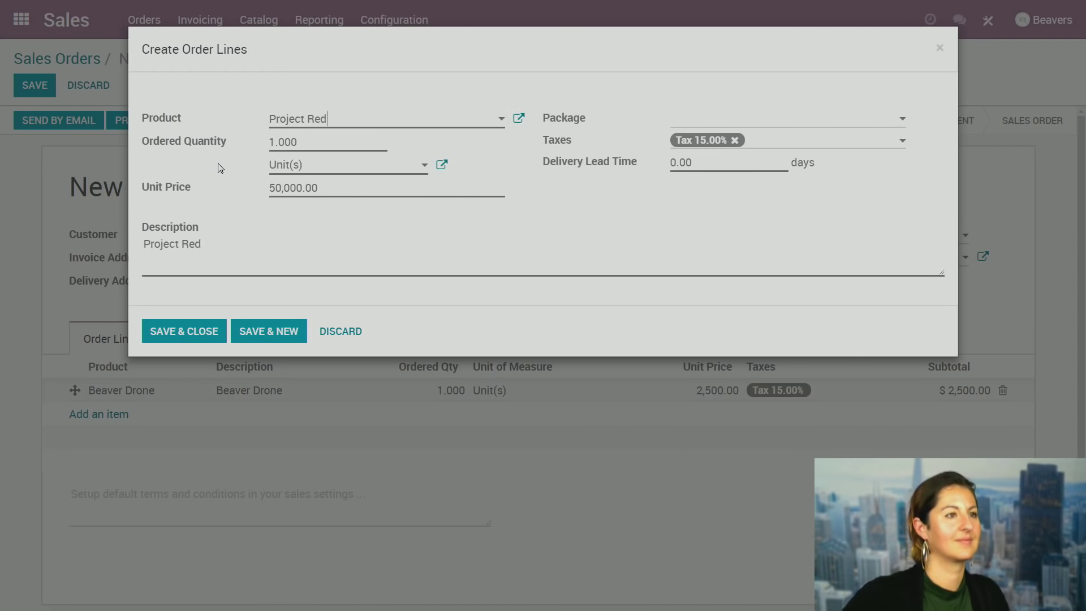
click(337, 192)
click(182, 339)
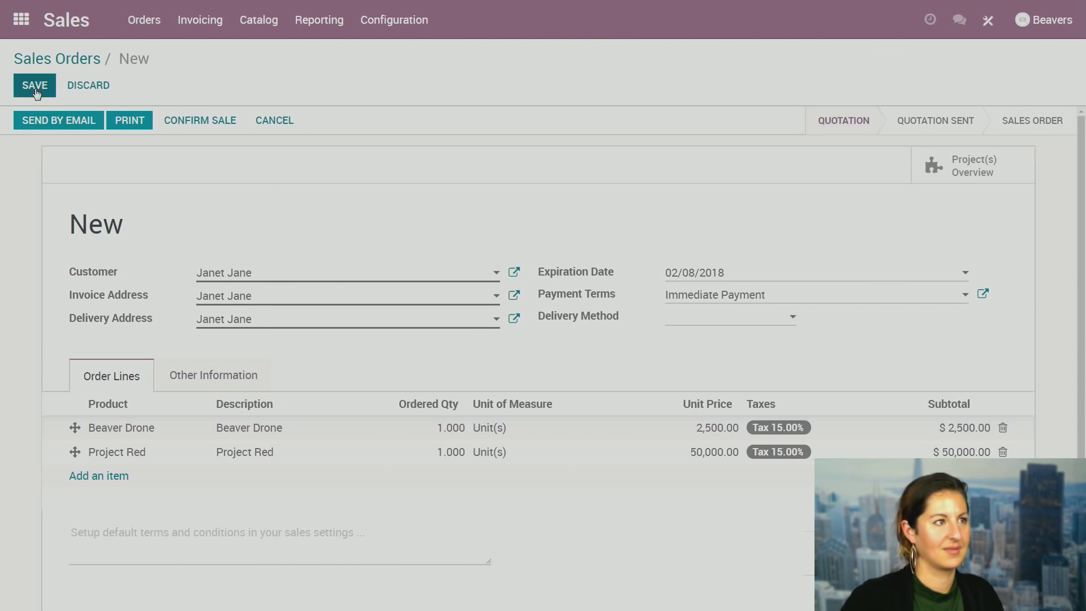
Confirm the sale and examine the order's number and its linked deliveries and tasks.
click(188, 126)
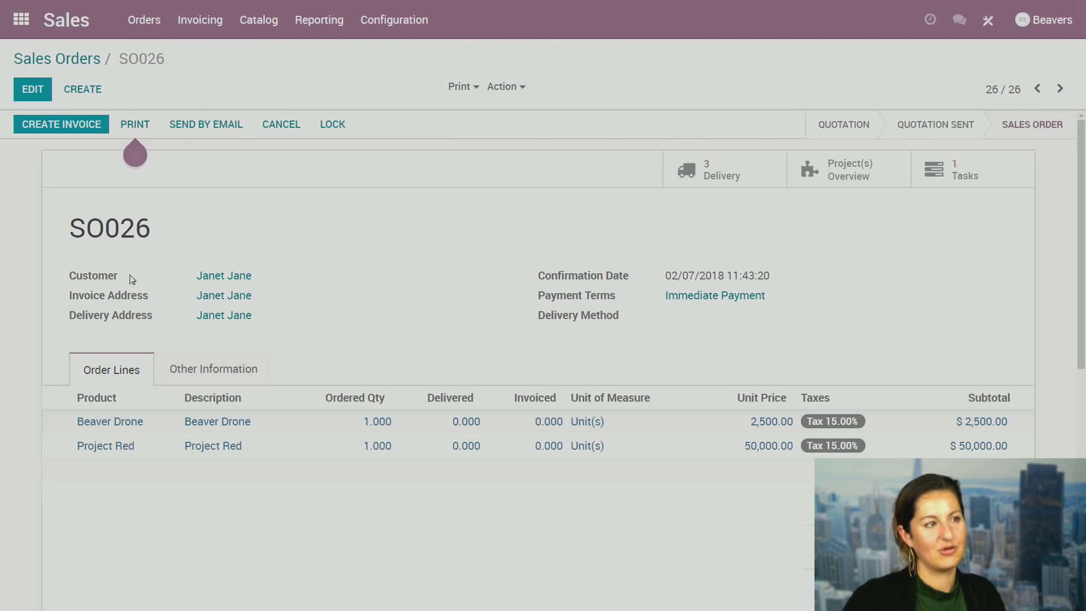
drag(77, 232, 213, 229)
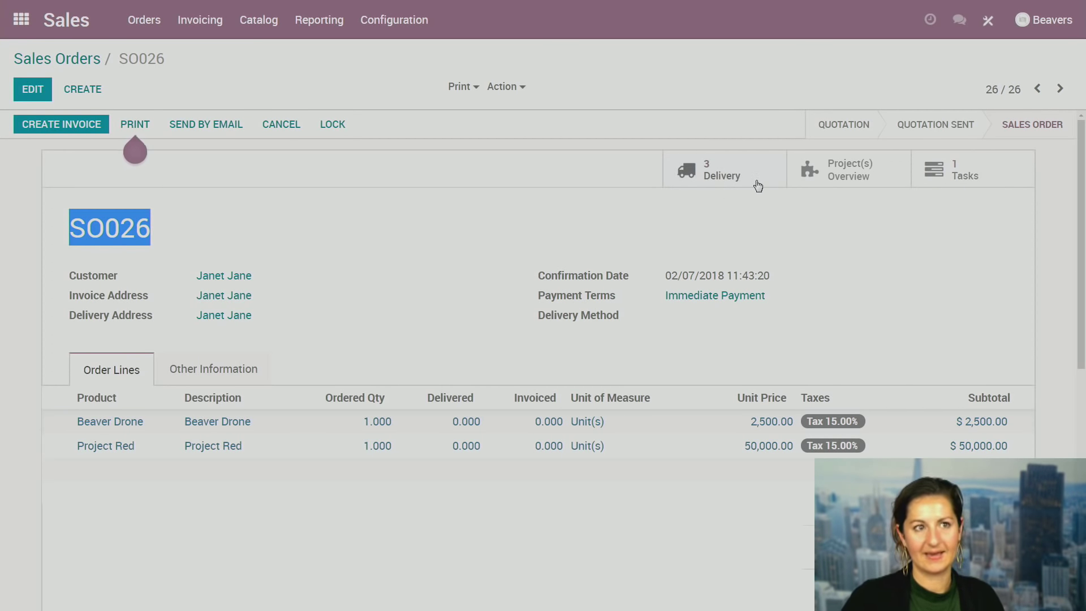
click(736, 208)
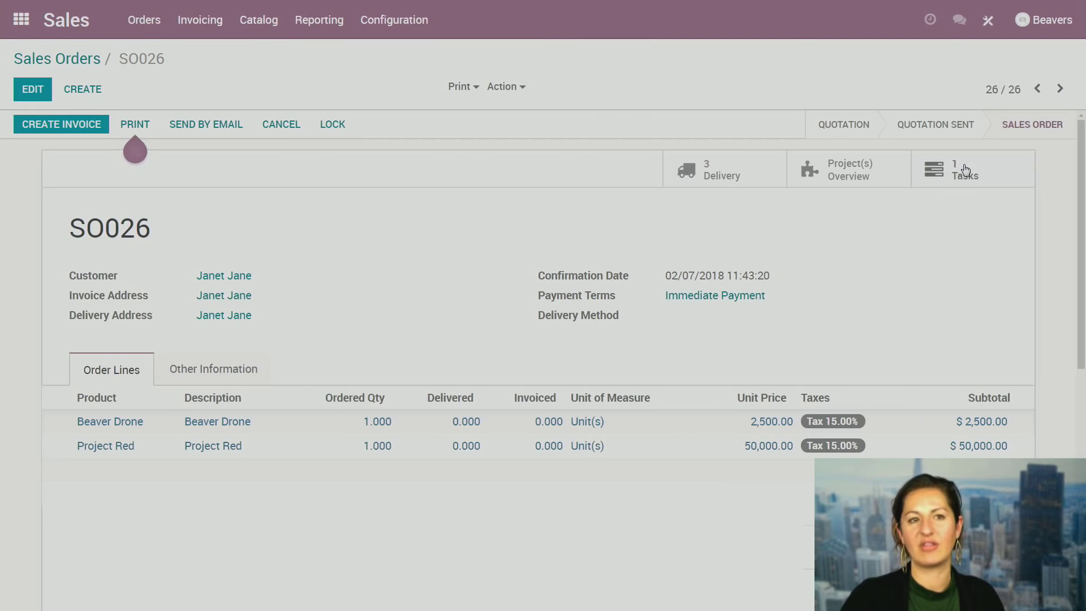
Switch to the Inventory app, open Beaver Drone's to-do manufacturing order and check the availability of its materials.
click(21, 19)
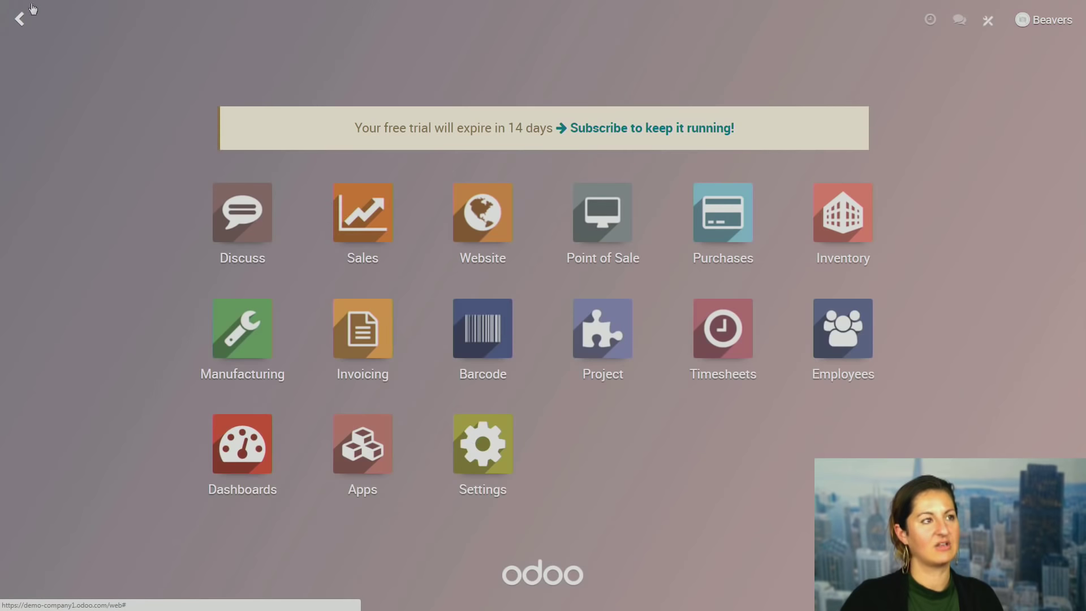
click(858, 229)
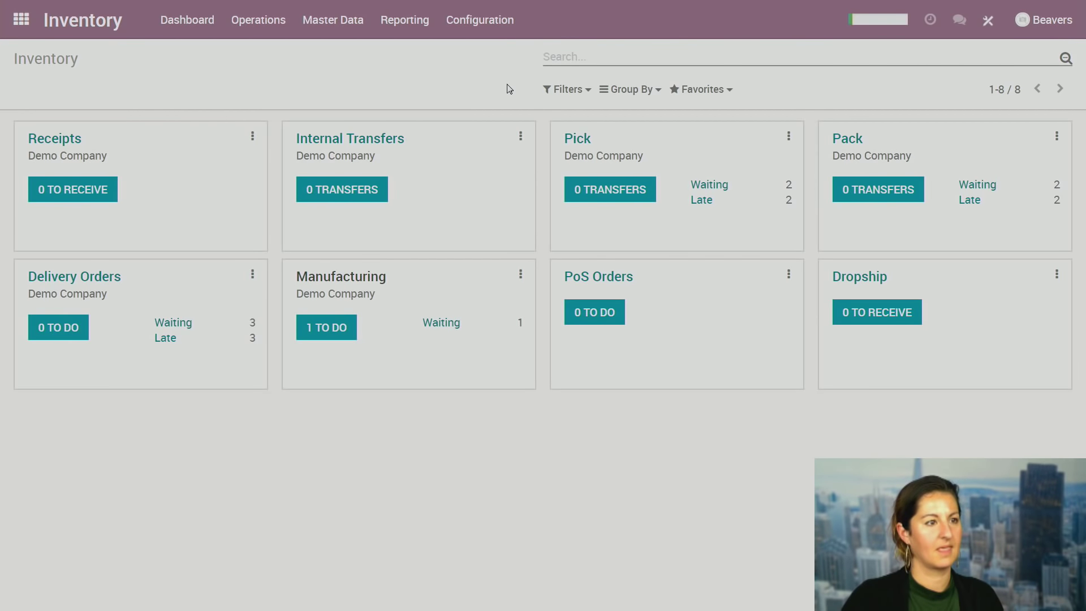
click(350, 335)
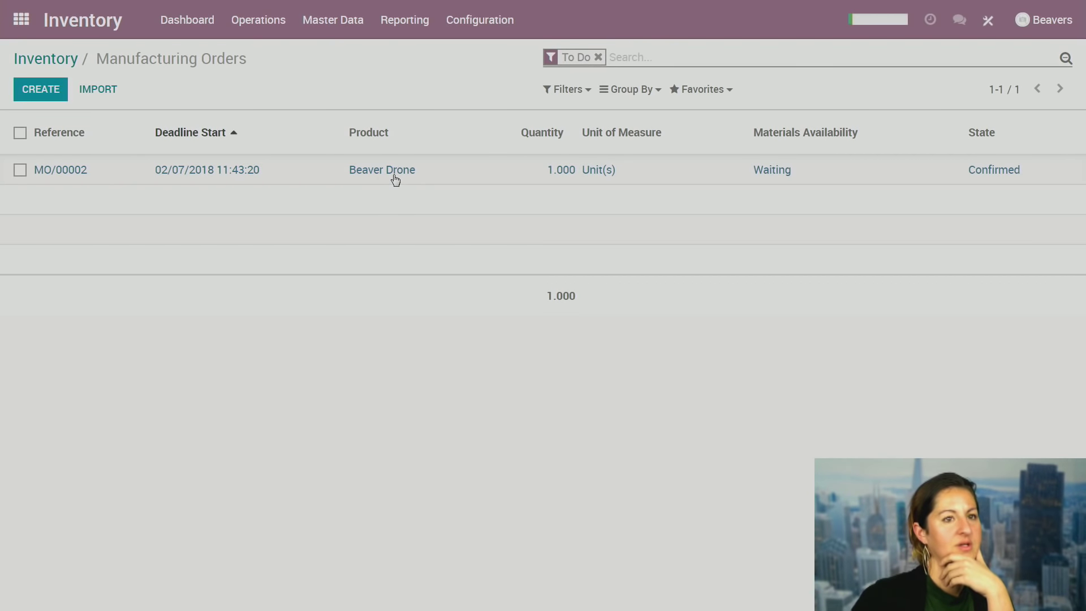
click(395, 179)
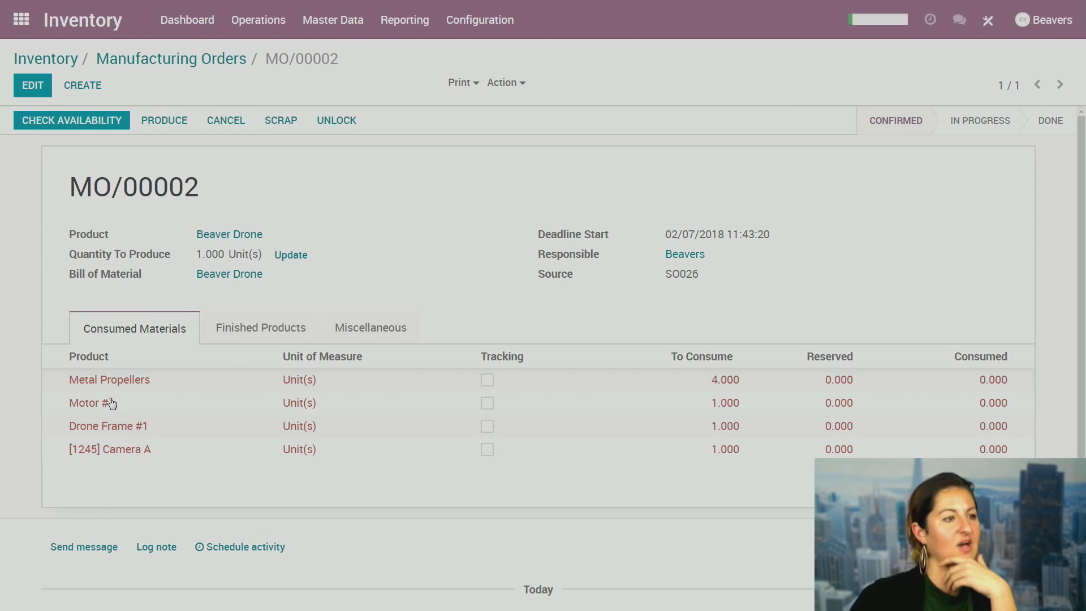
click(61, 110)
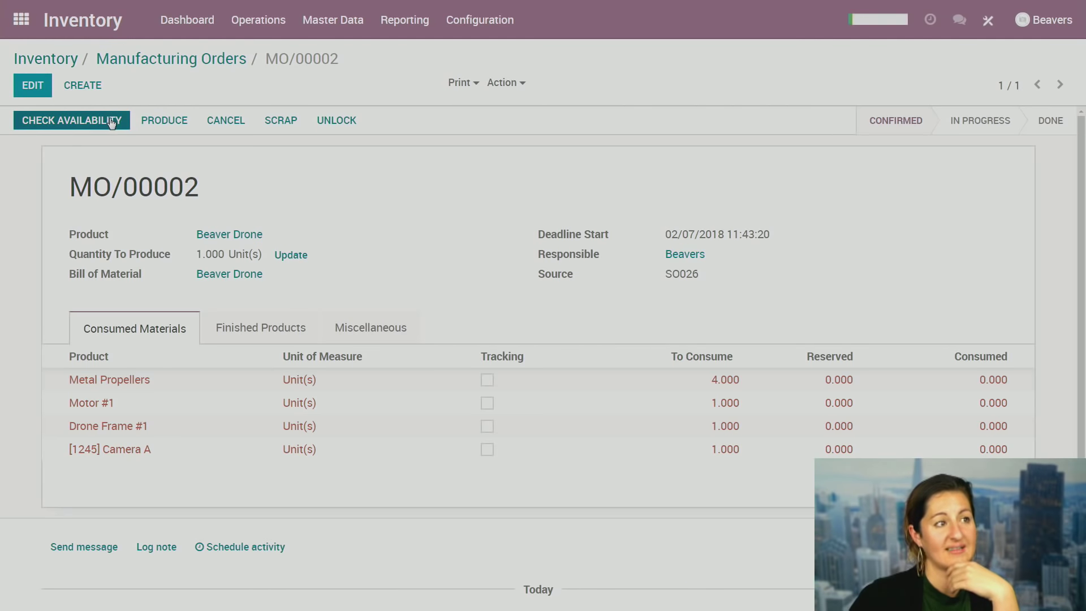
Check the manufacturing order's material availability and open the product record of the Camera A component.
click(73, 124)
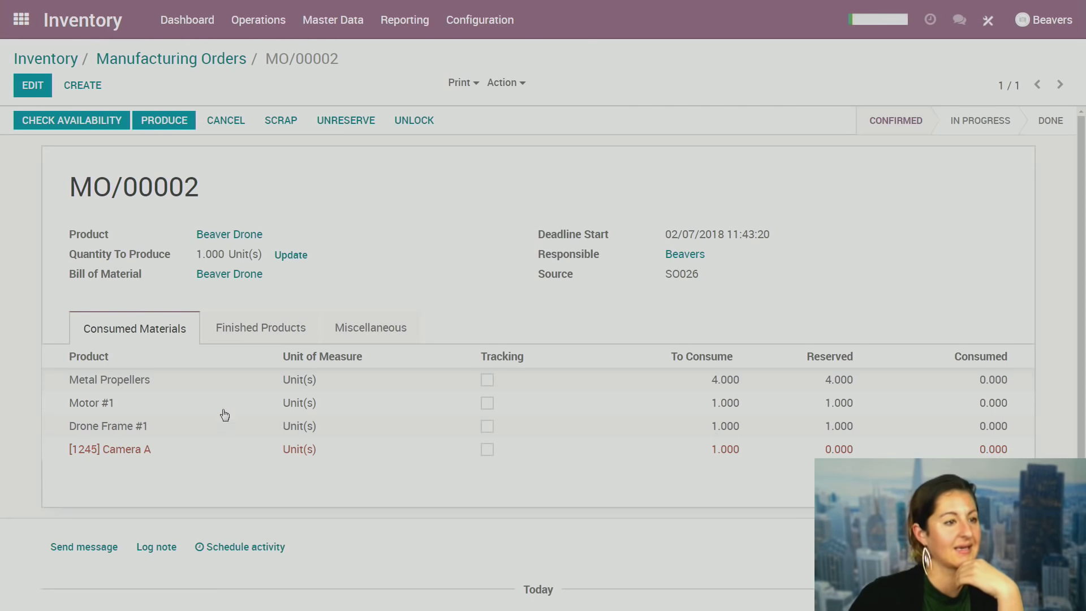
click(132, 460)
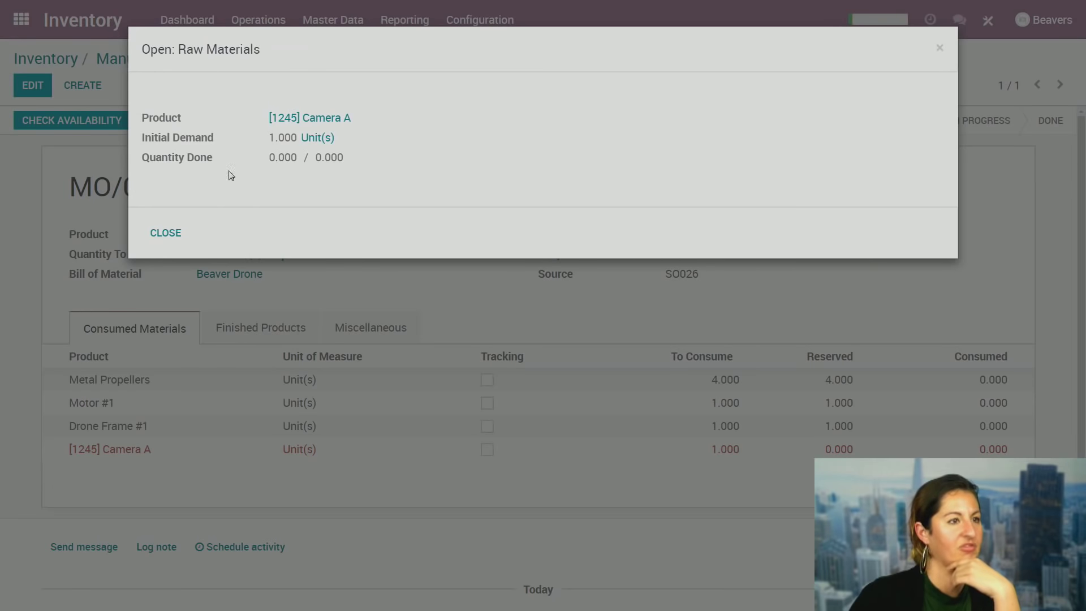
click(165, 233)
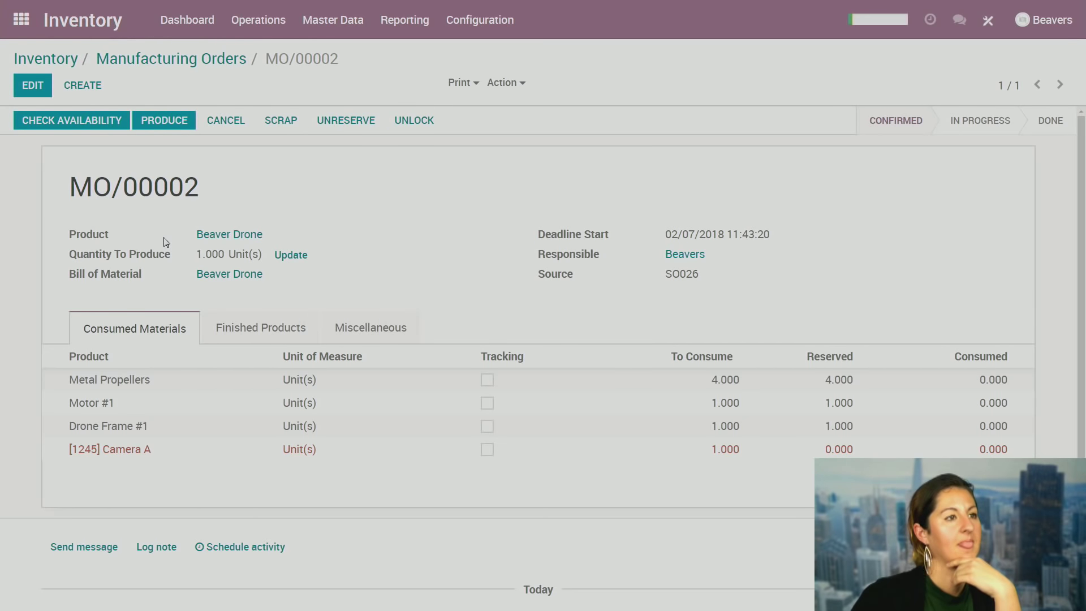
click(138, 457)
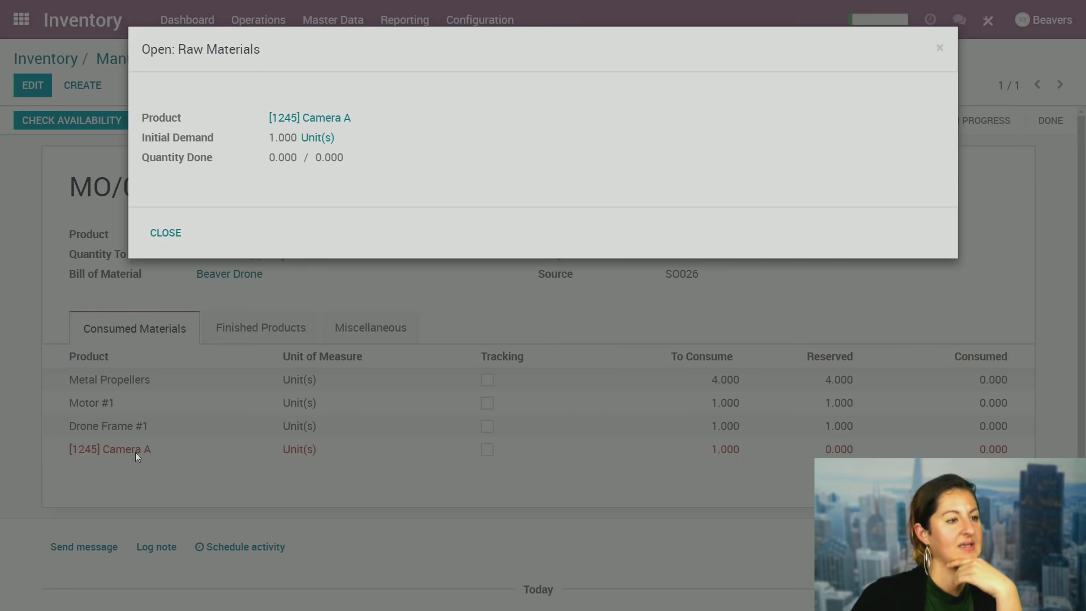
click(305, 120)
click(179, 239)
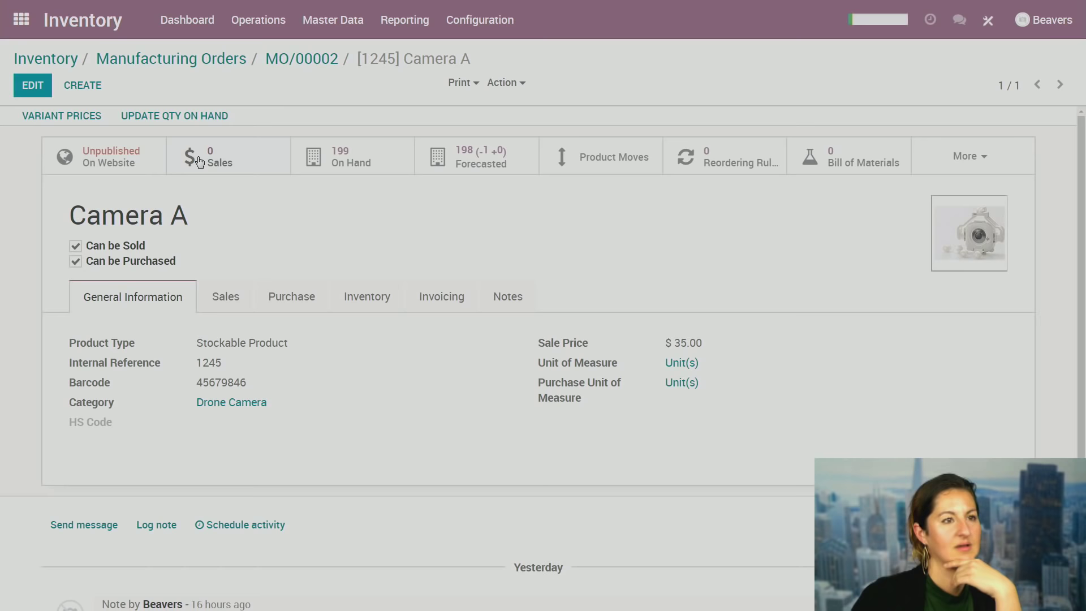
Disable the Buy and Make To Order routes for Camera A and save the product.
click(33, 85)
click(364, 334)
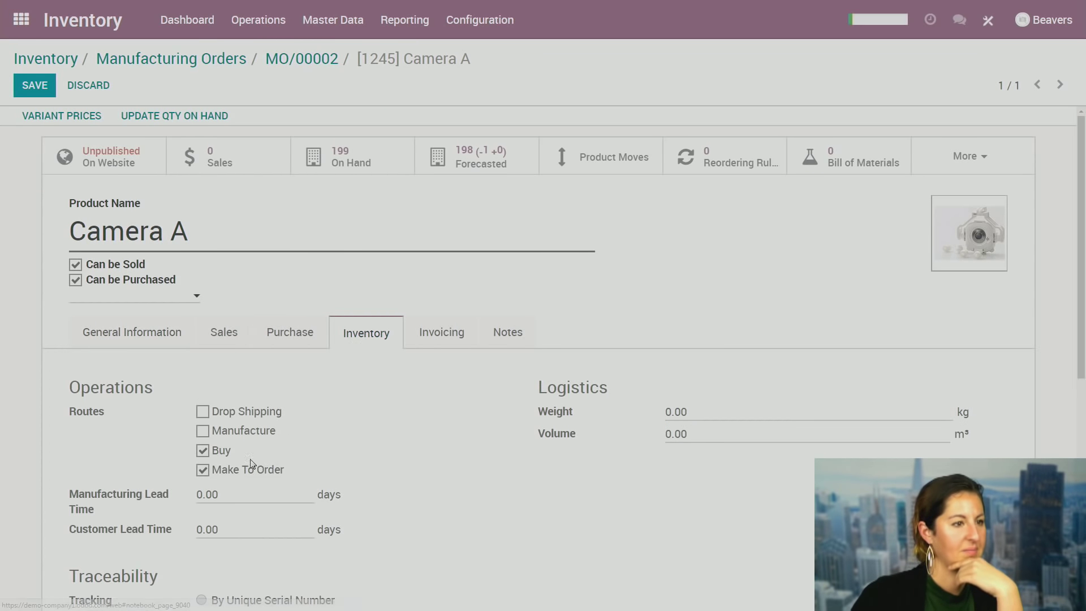
click(202, 451)
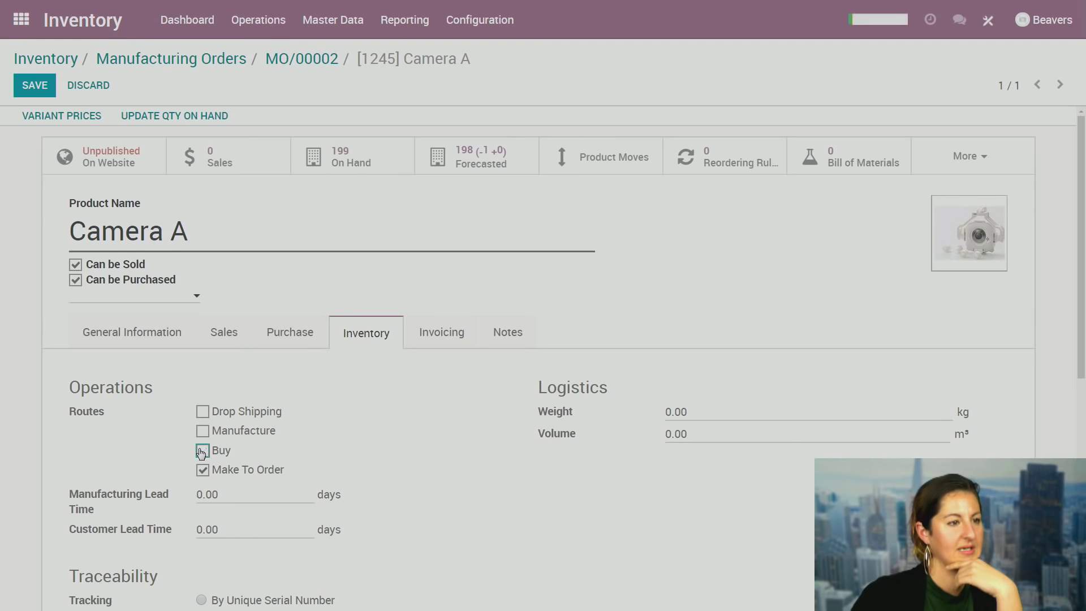
click(203, 472)
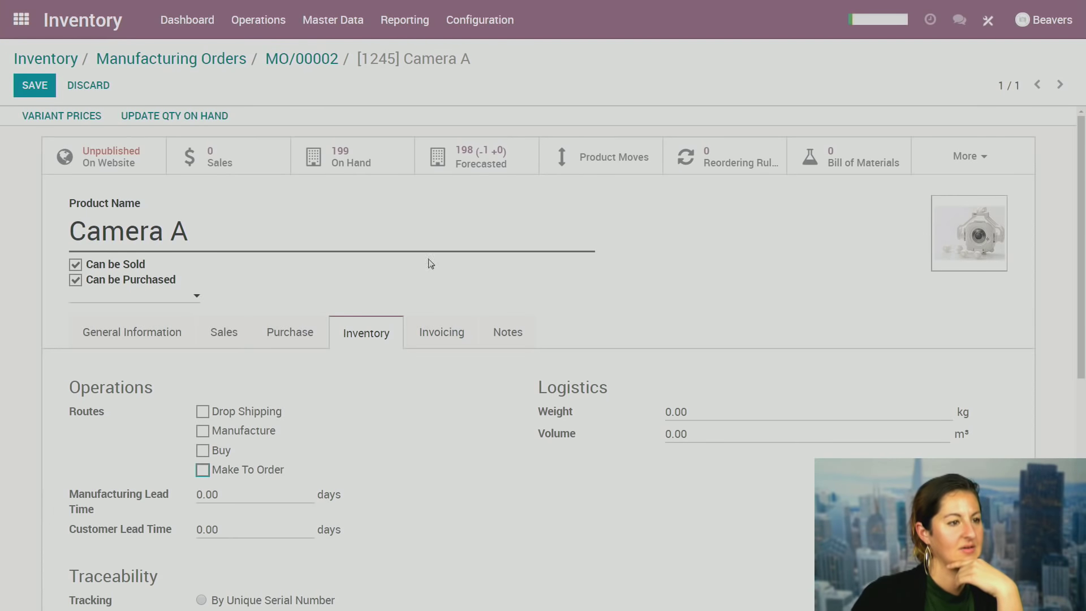
click(27, 90)
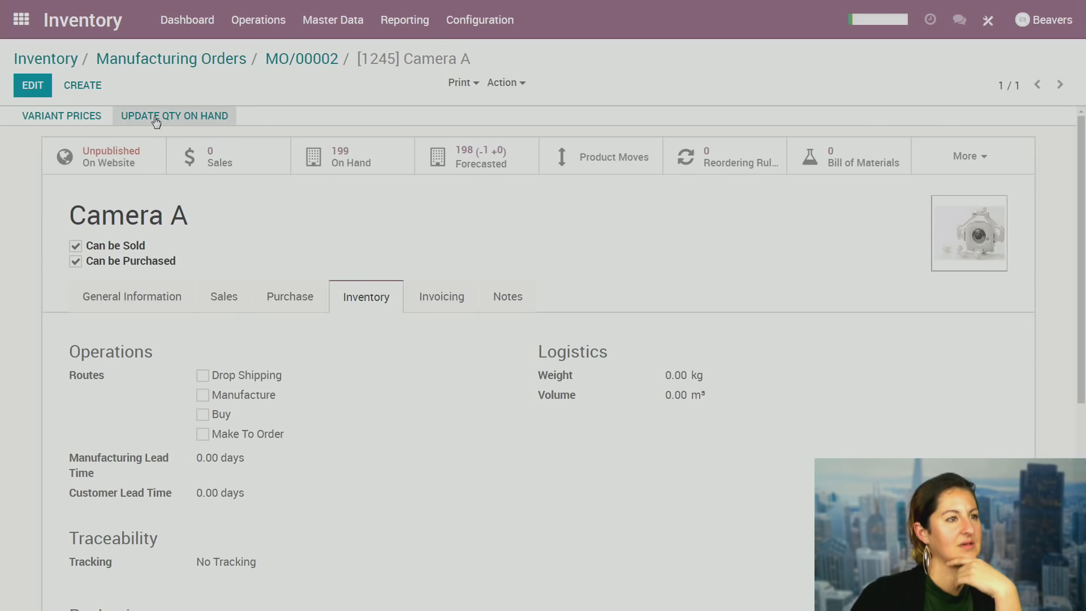
Recheck material availability on the Beaver Drone manufacturing order and examine its Camera A component again.
click(295, 61)
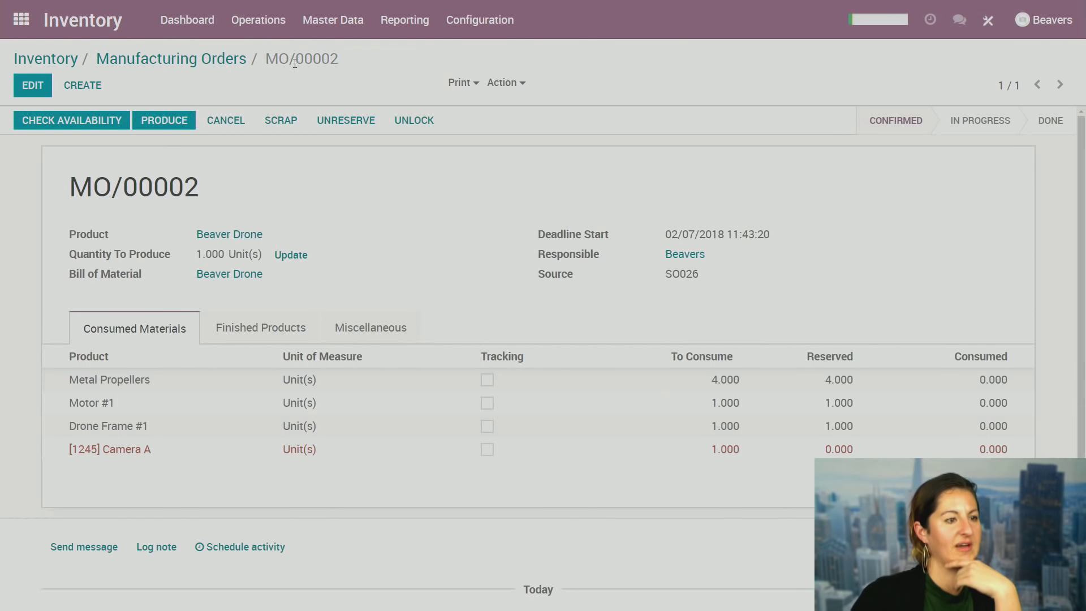
click(43, 124)
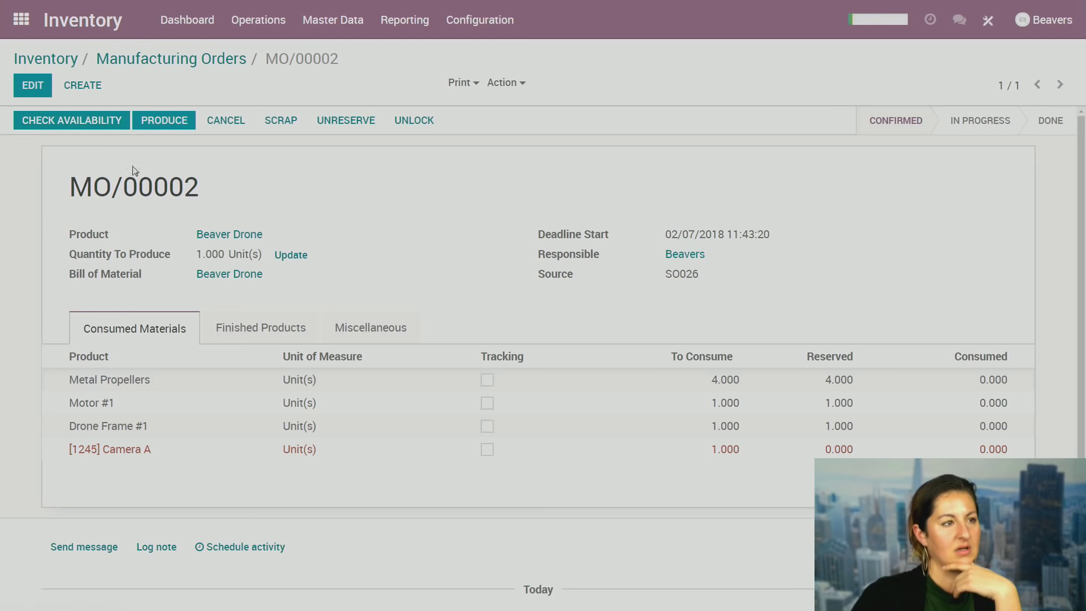
click(304, 456)
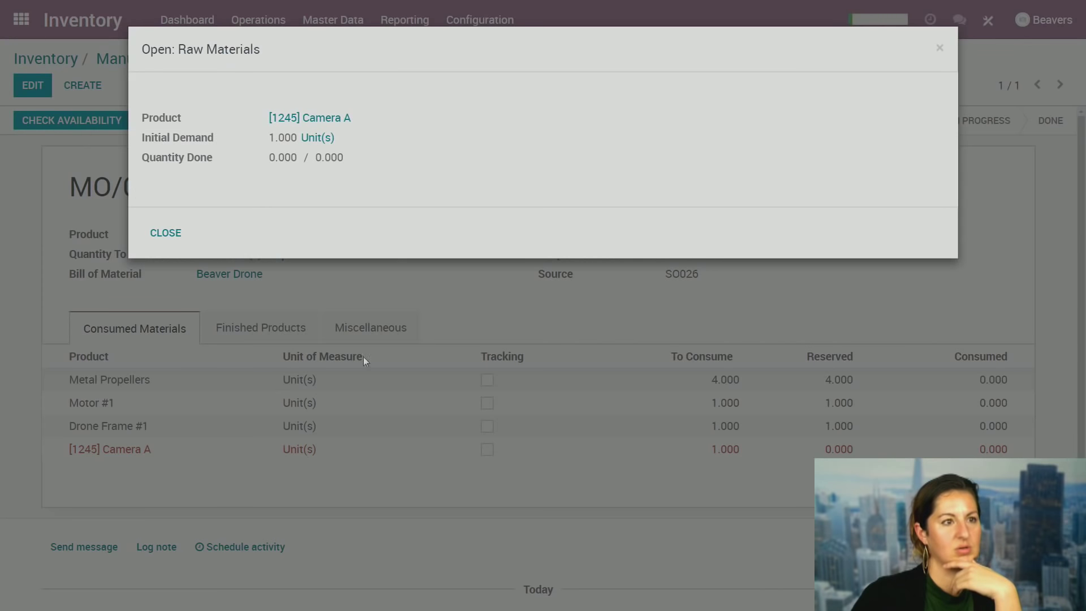
click(313, 123)
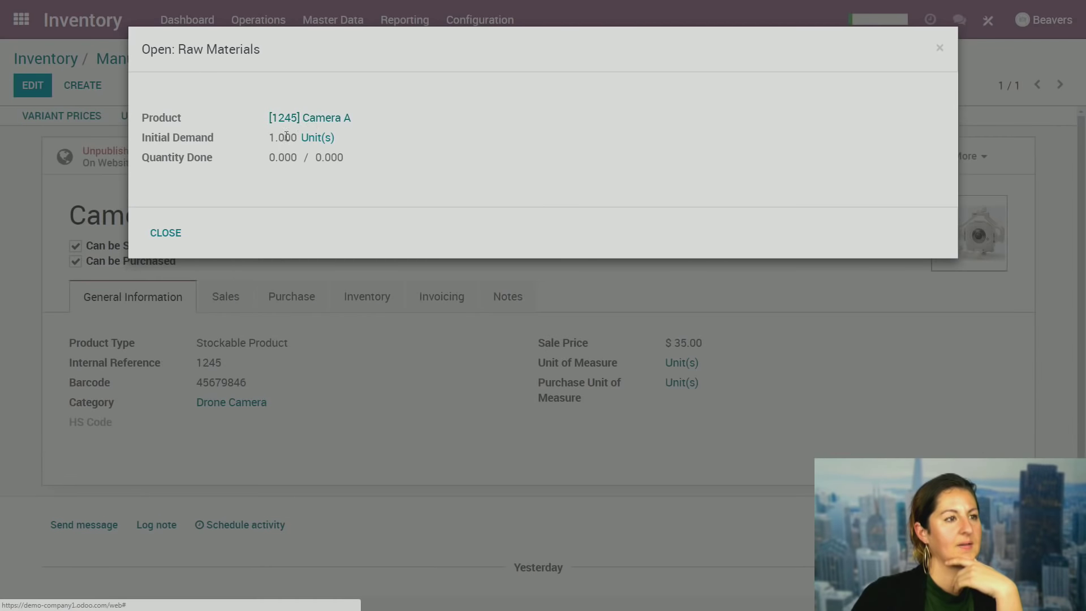
click(170, 237)
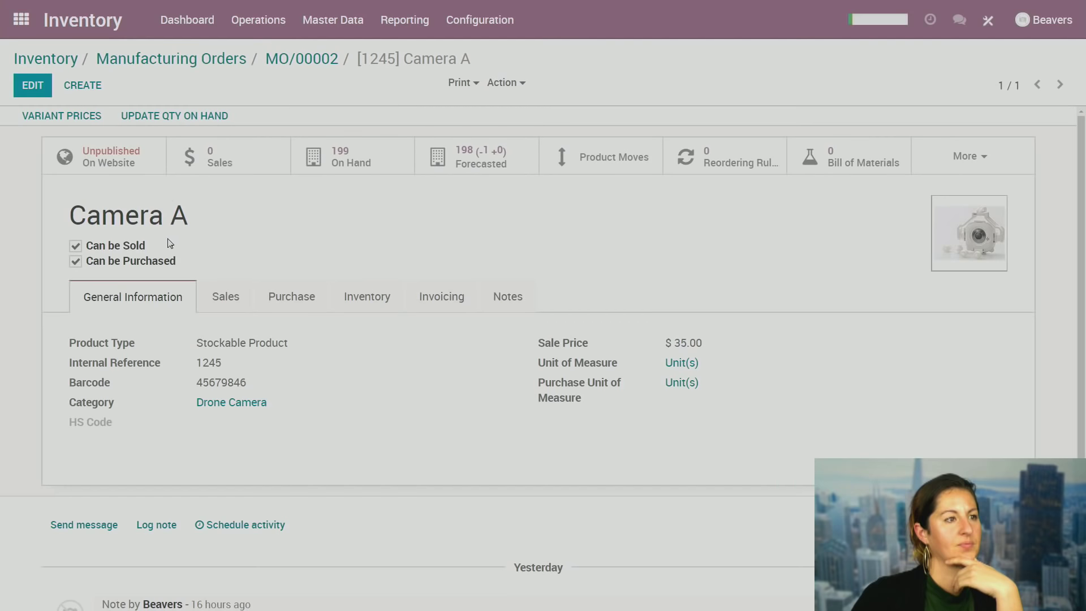
click(155, 60)
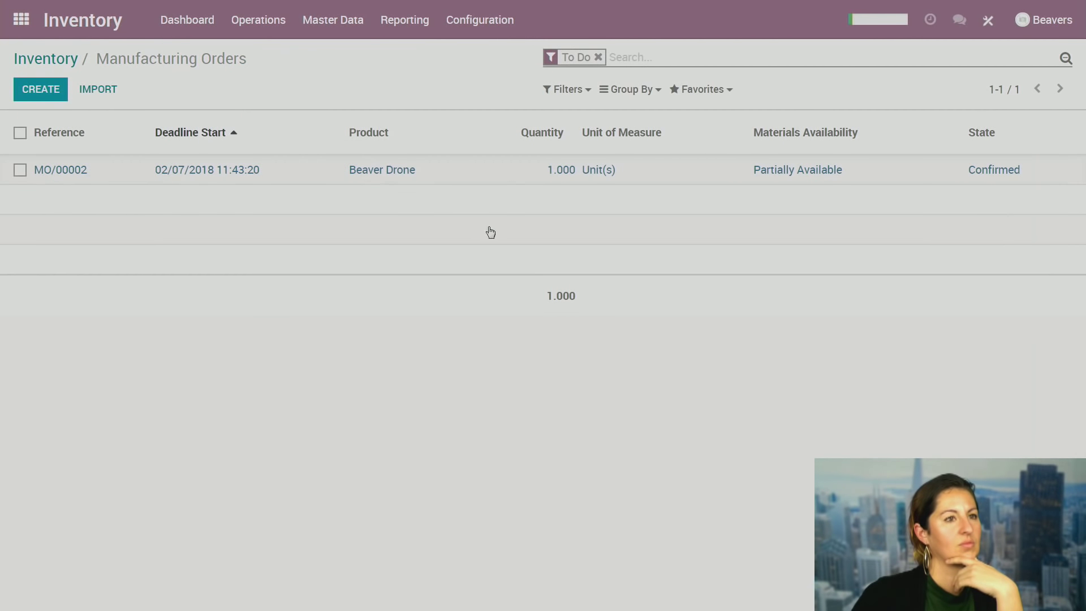
click(377, 173)
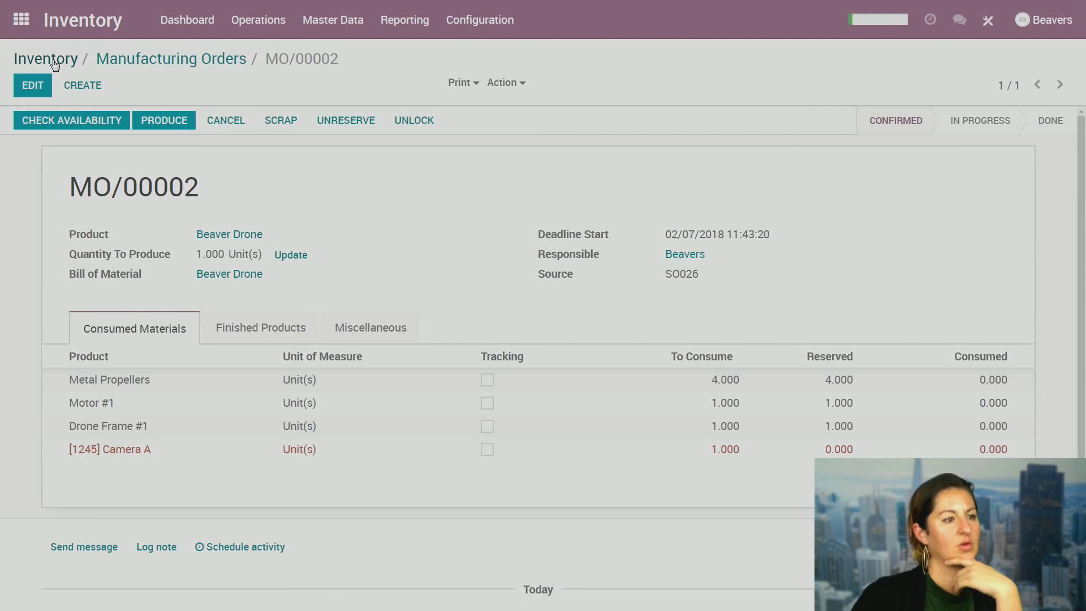
Remove Camera A from Beaver Drone's bill of materials and save the change.
click(244, 239)
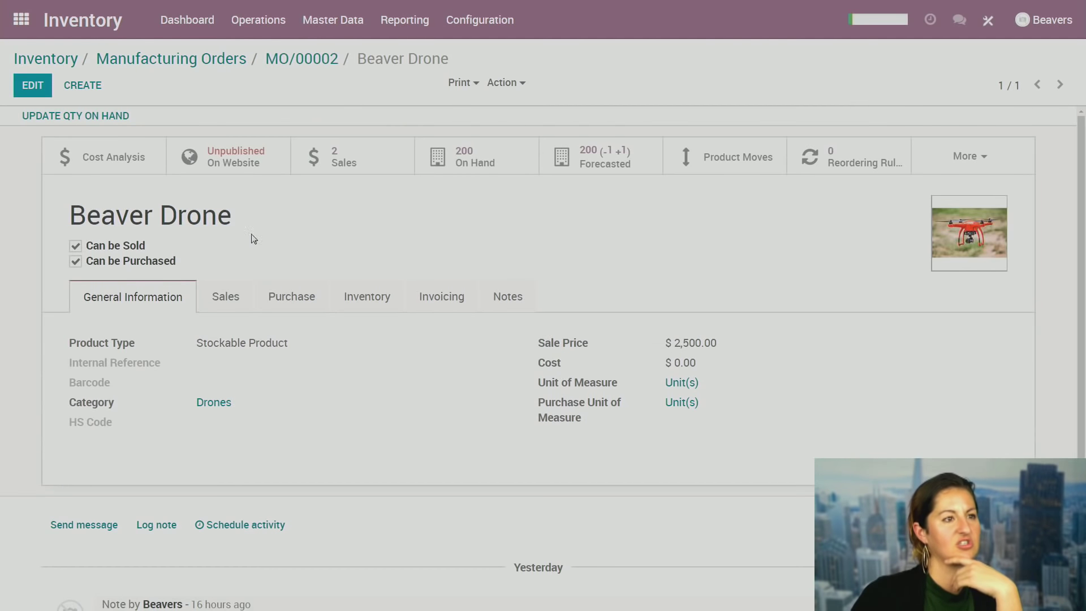
click(987, 155)
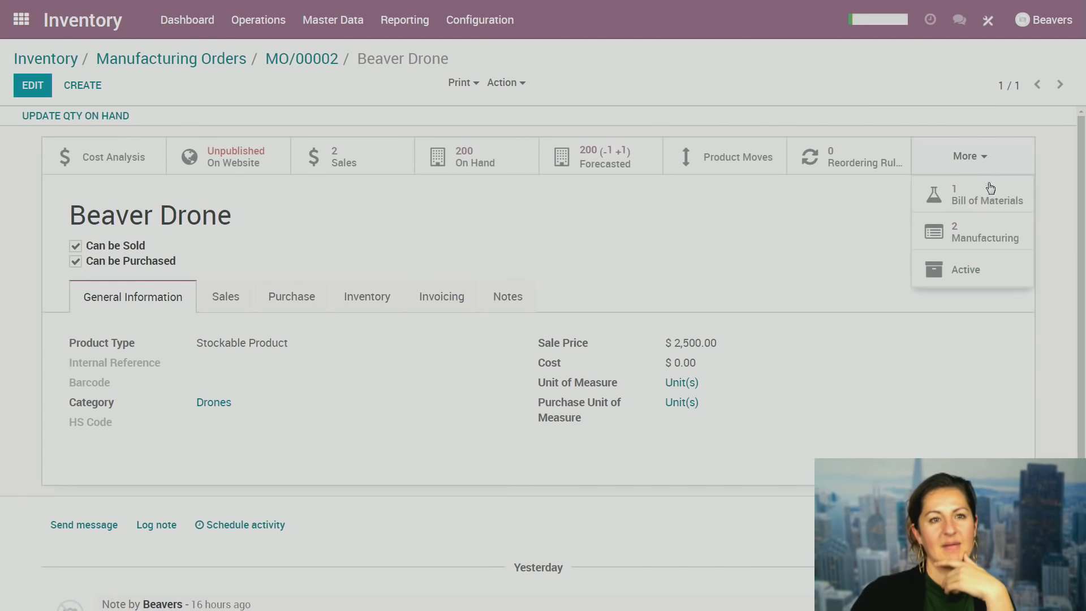
click(987, 205)
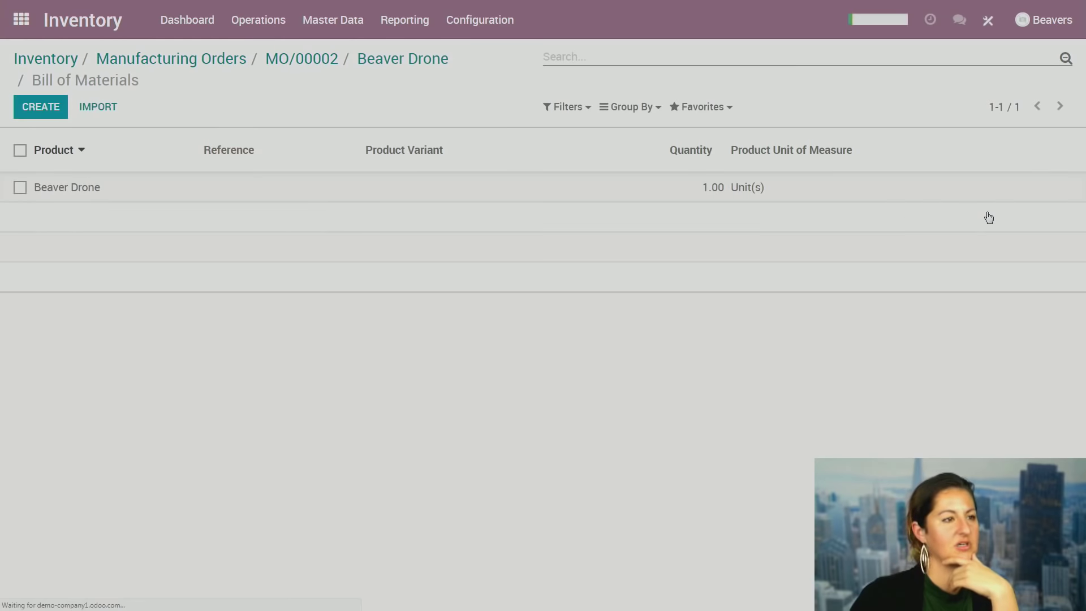
click(79, 191)
key(alt+a)
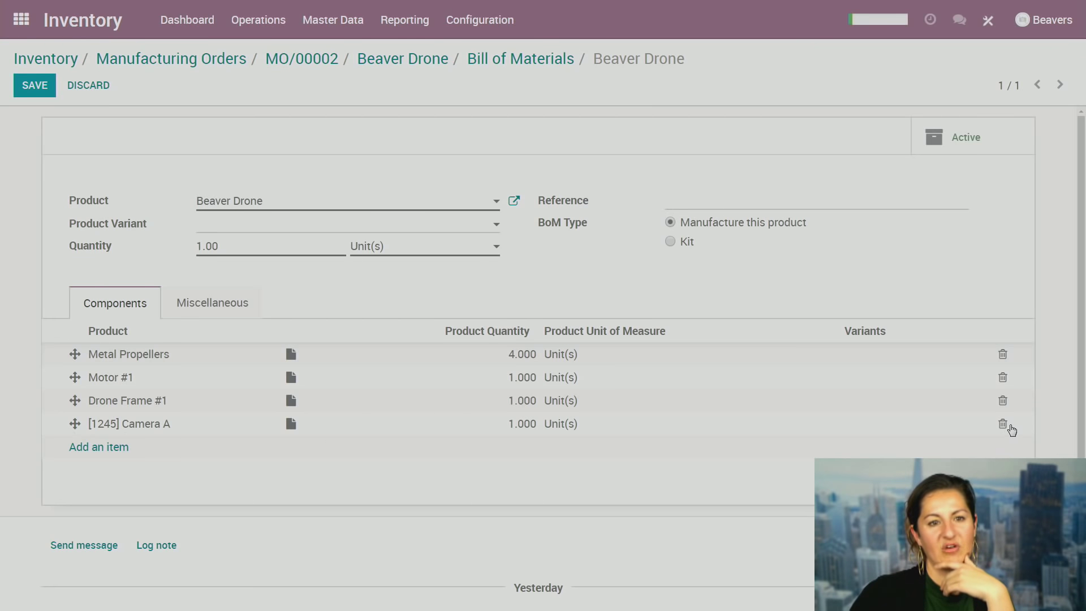
click(1002, 424)
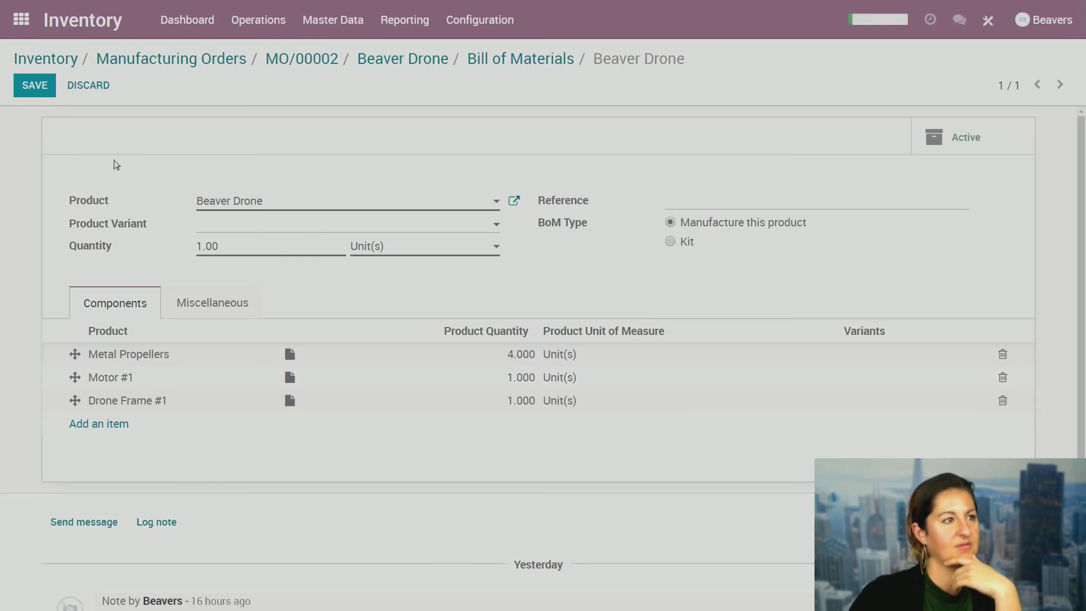
click(29, 93)
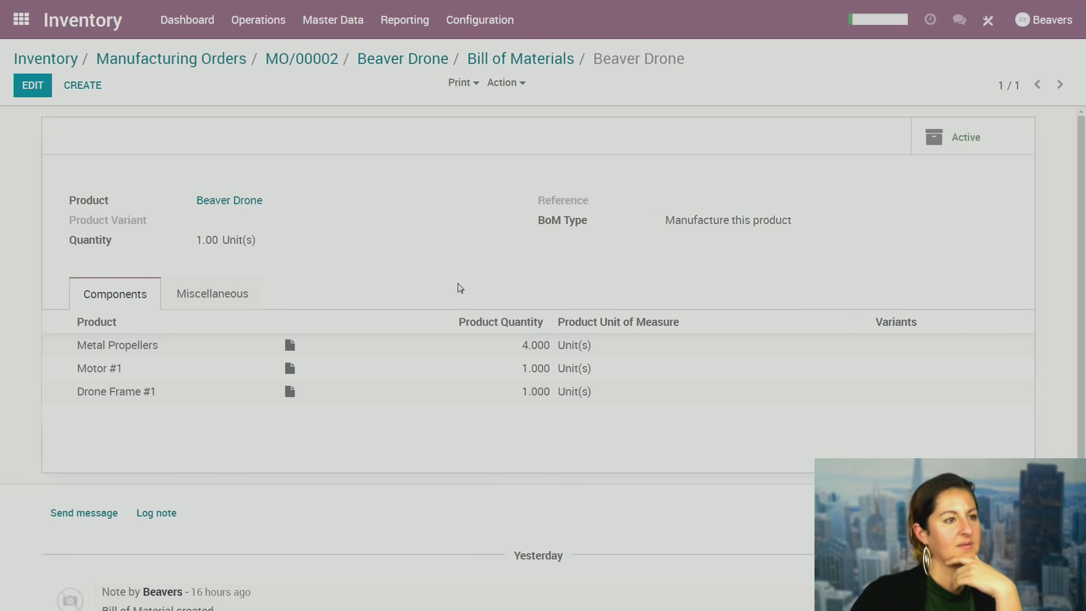
Switch to the Sales app and start a new sales order, filling in the customer's name.
click(20, 20)
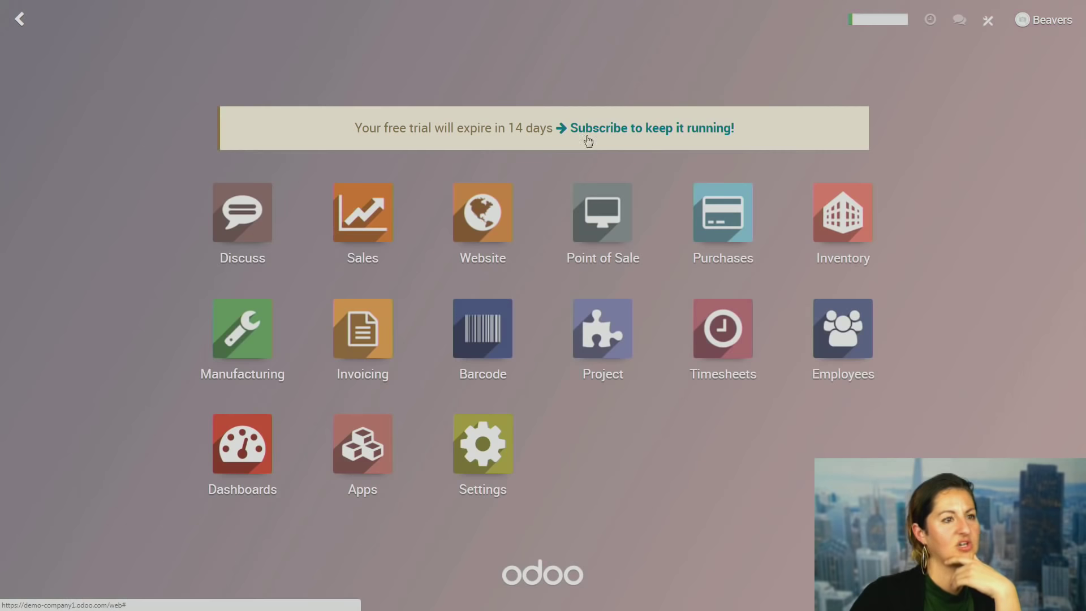
click(356, 213)
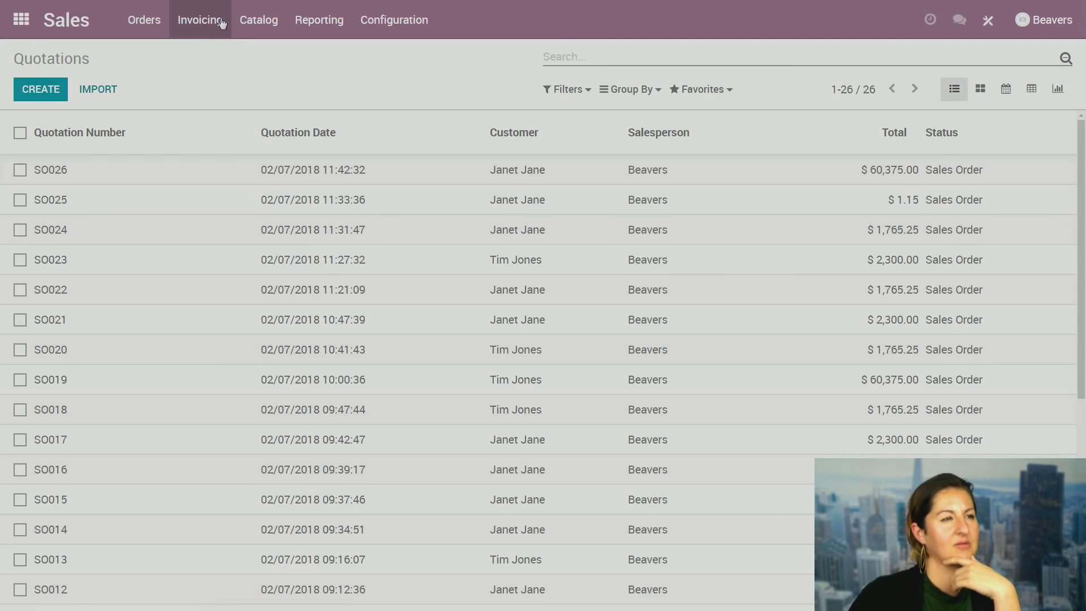
click(142, 21)
click(171, 72)
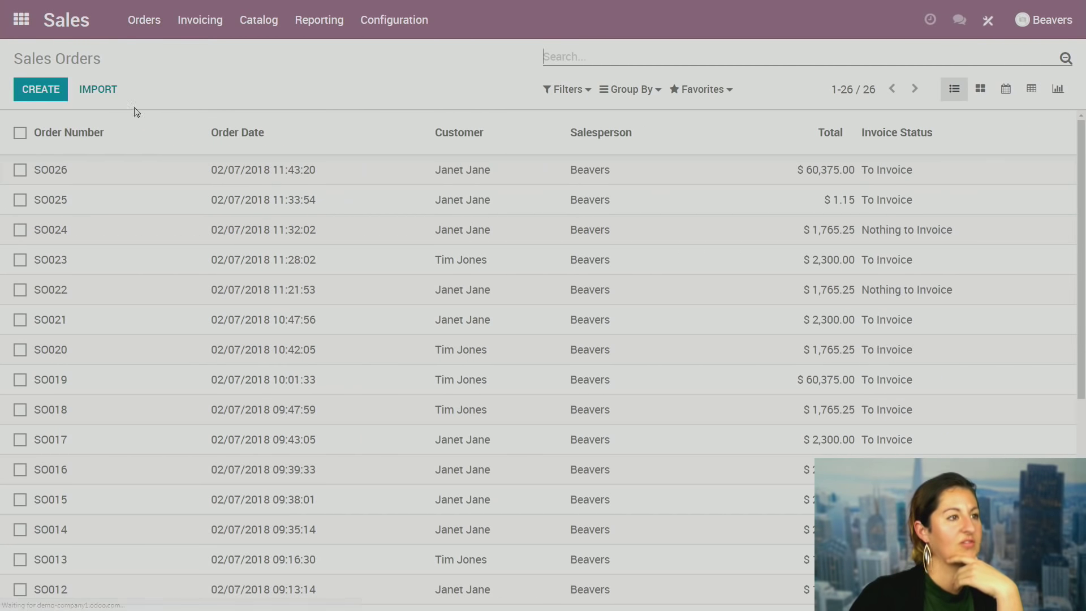
click(41, 89)
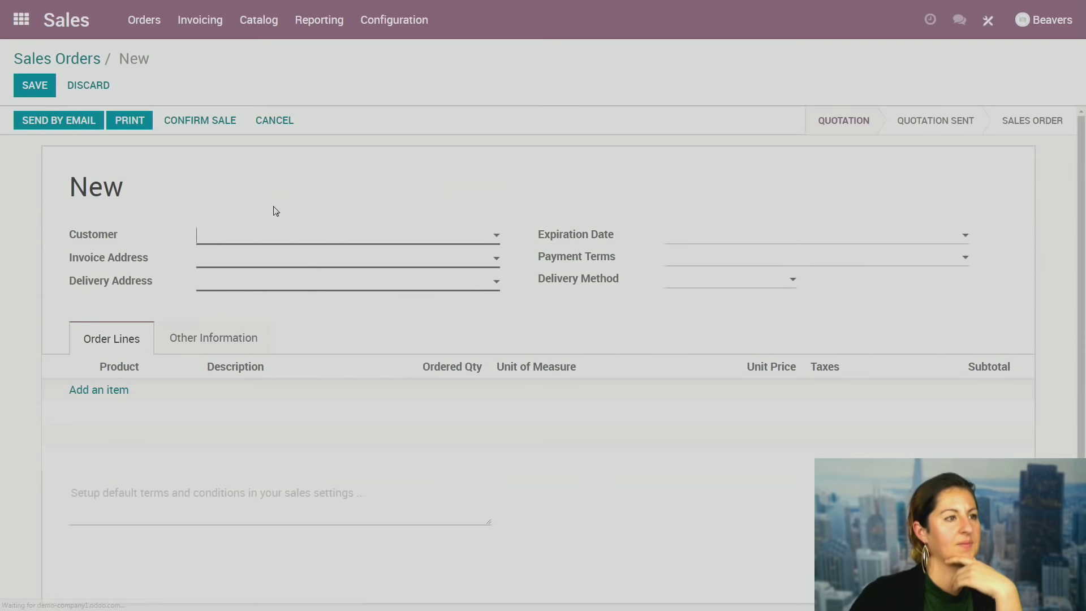
text(Janet)
key(Return)
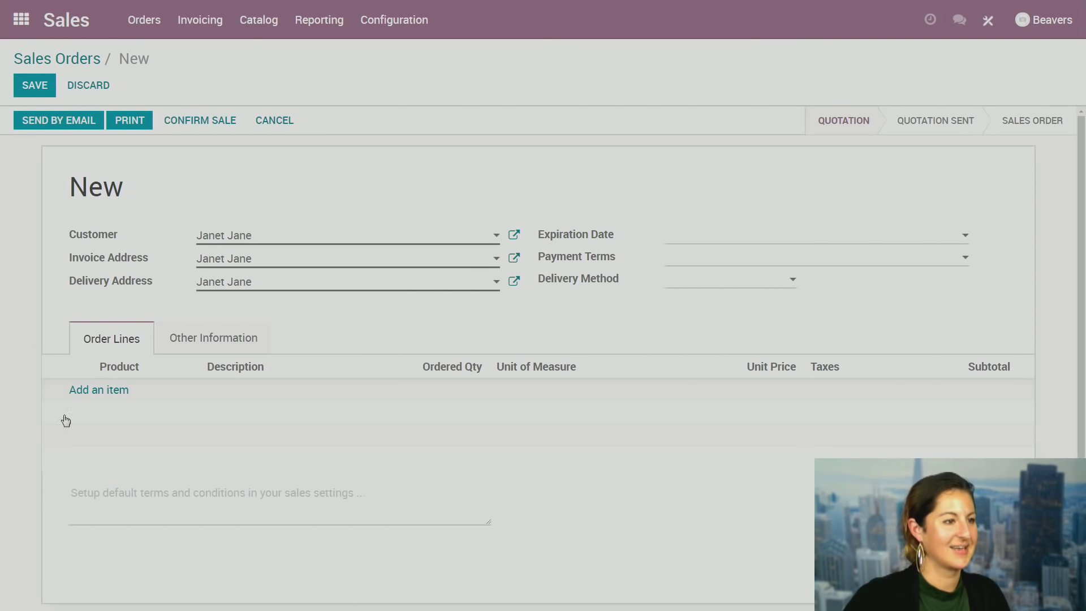
Add an order line for one Beaver Drone at its default unit price.
click(89, 391)
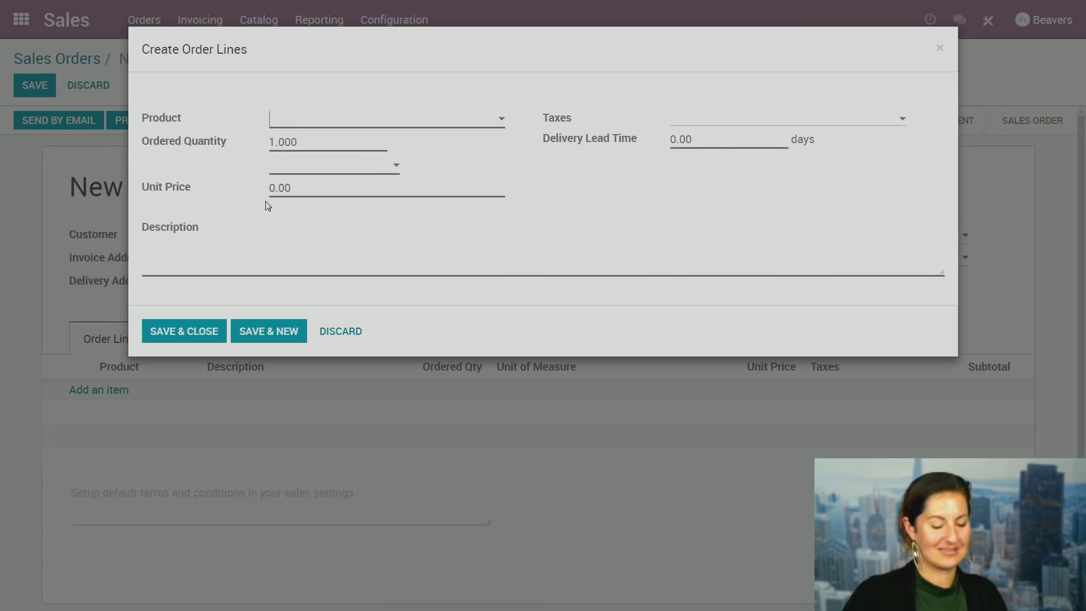
text(Beaver)
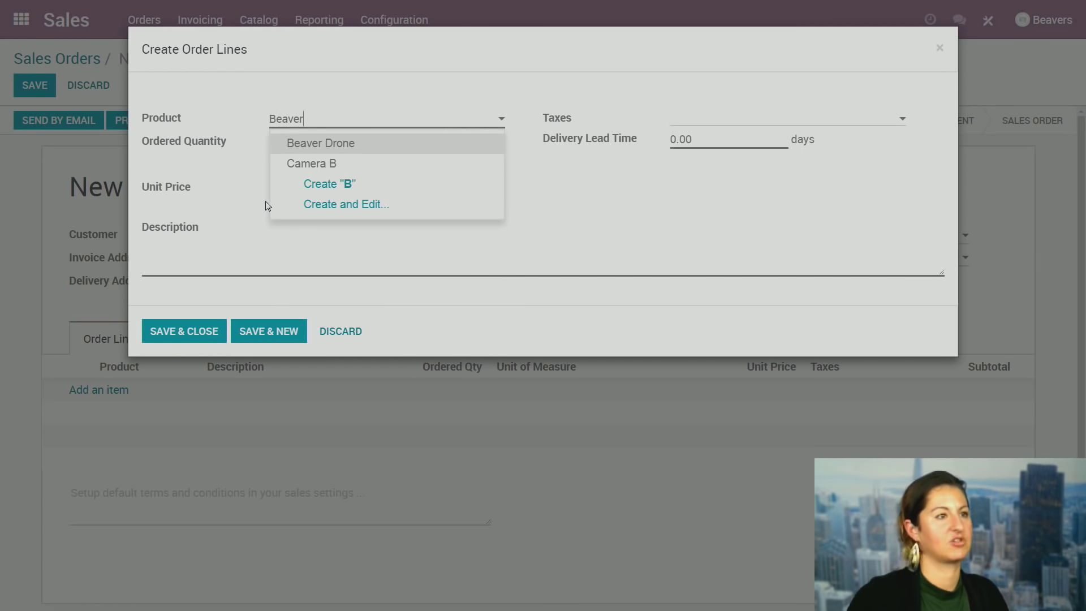
key(Return)
click(181, 334)
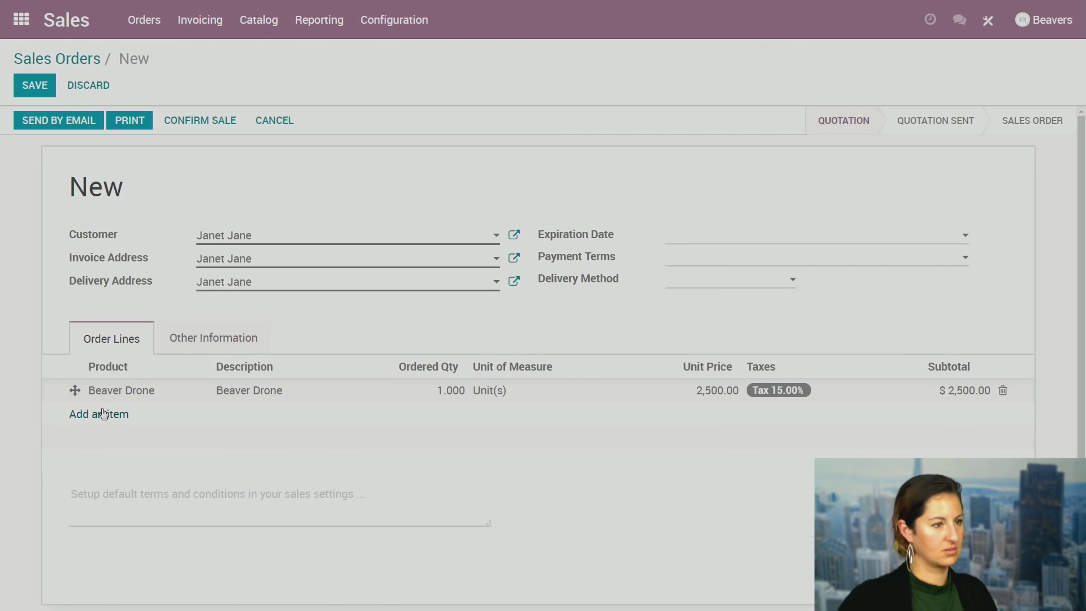
Add one Project Red at its default unit price as the second order line and confirm the sale.
click(102, 414)
text(Espi)
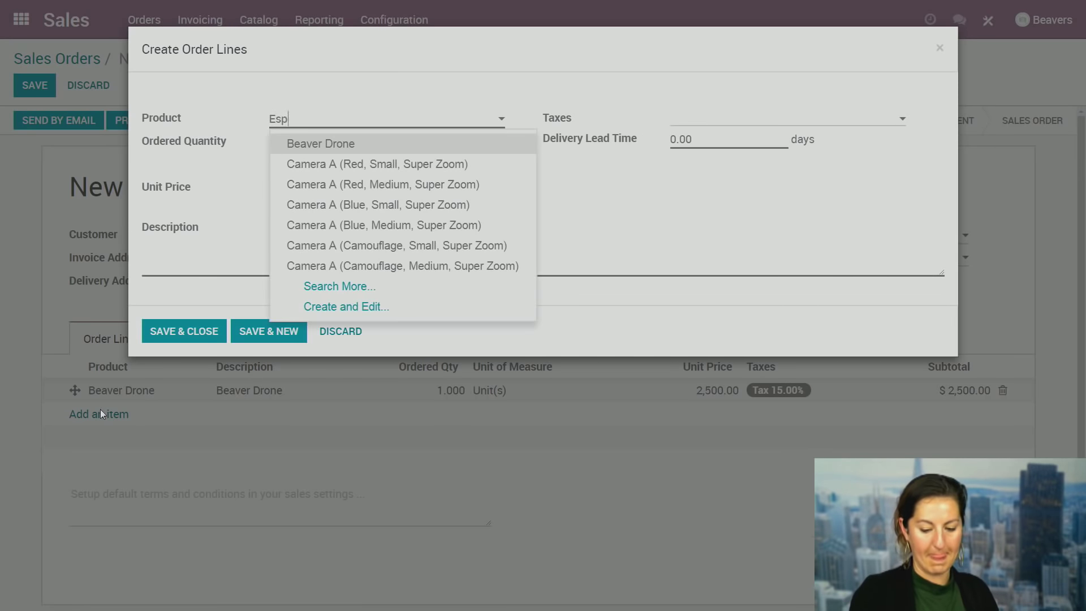
key(BackSpace)
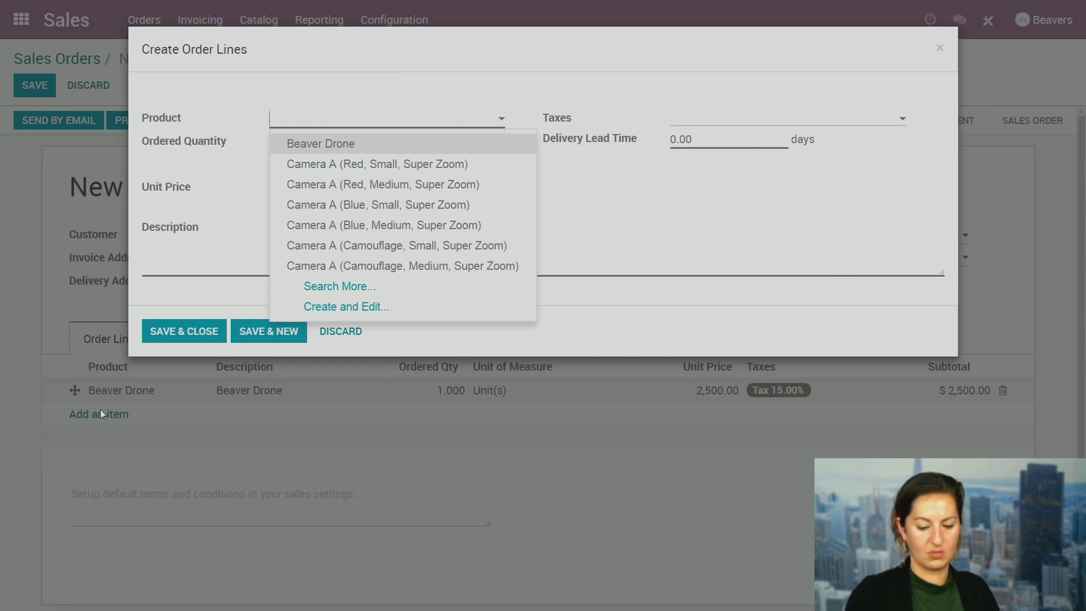
text(Project)
key(Return)
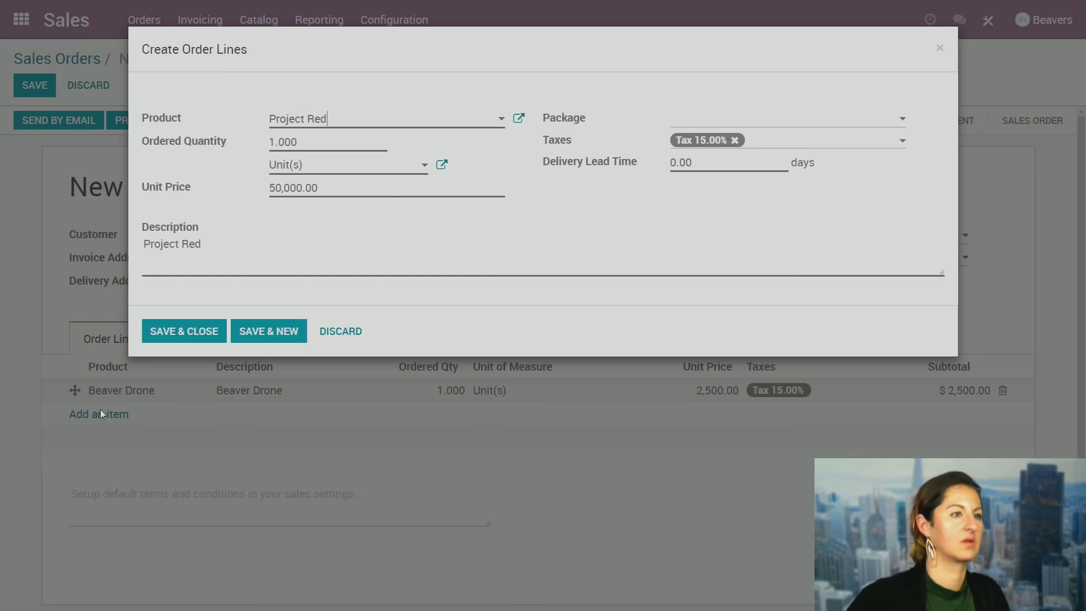
click(175, 332)
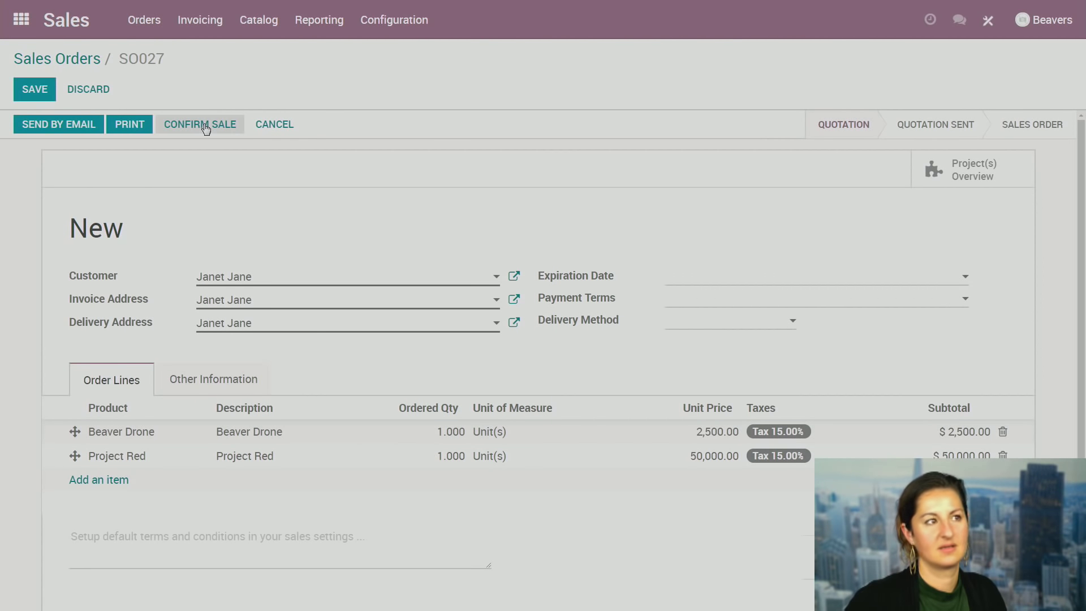
click(205, 126)
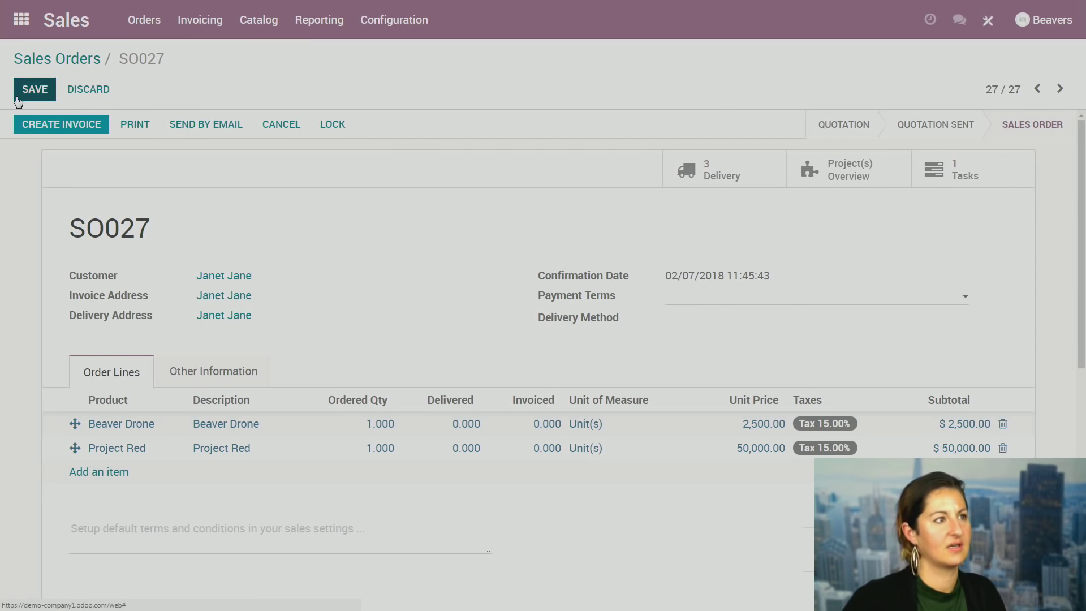
Save the sales order and, in the Inventory app, inspect the components of the partially available Beaver Drone manufacturing order.
click(34, 90)
click(21, 22)
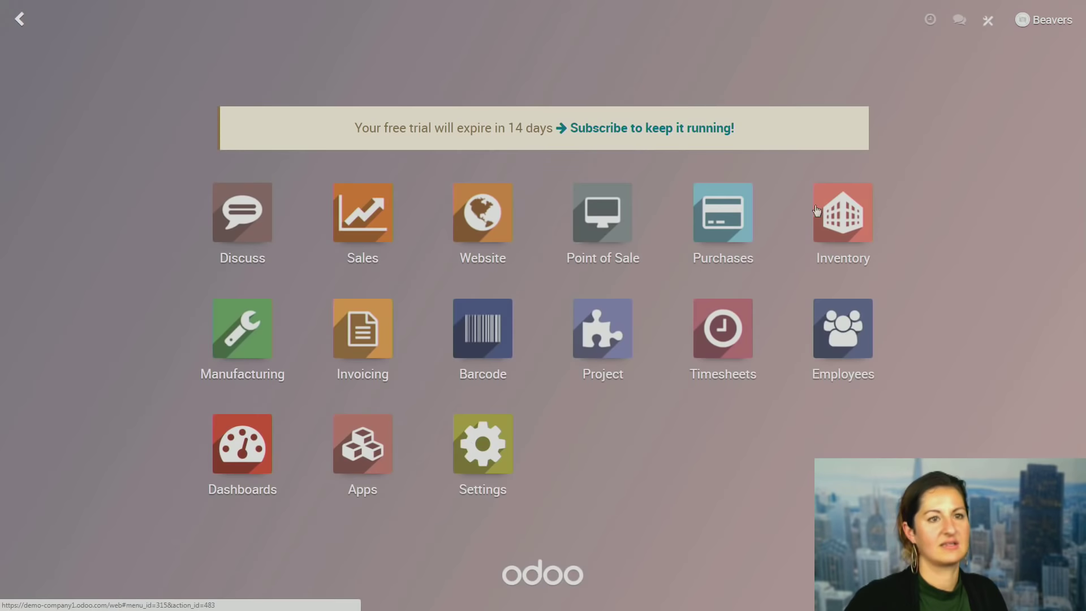
click(817, 210)
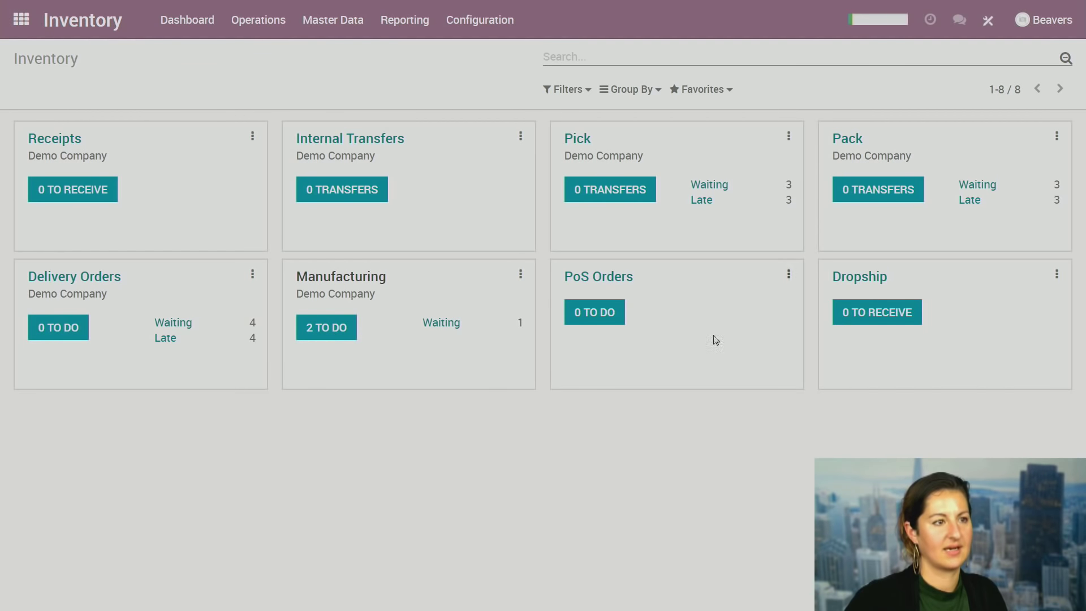
click(319, 329)
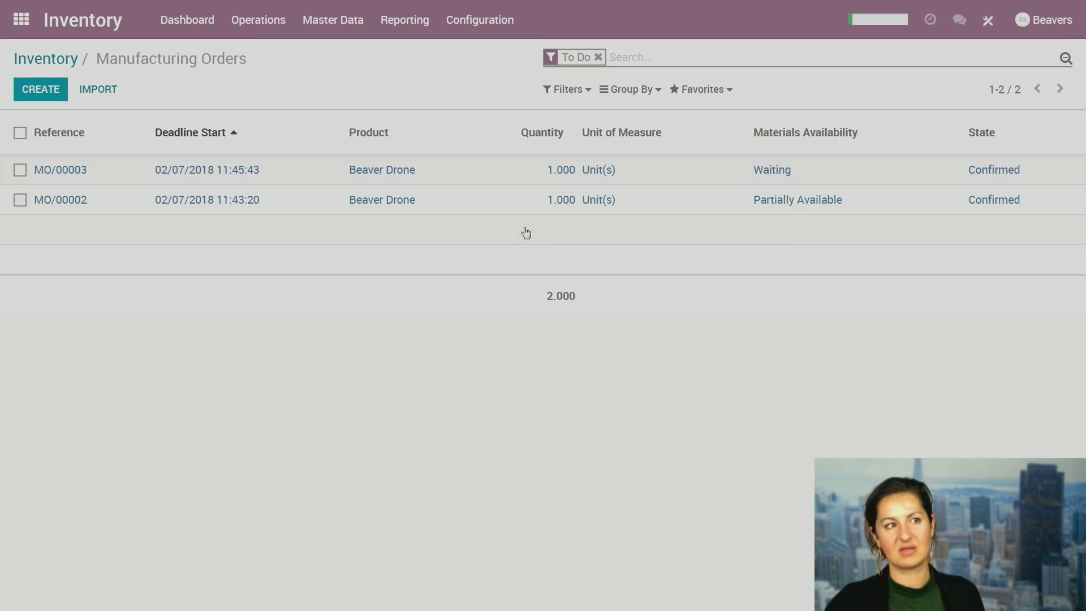
click(803, 207)
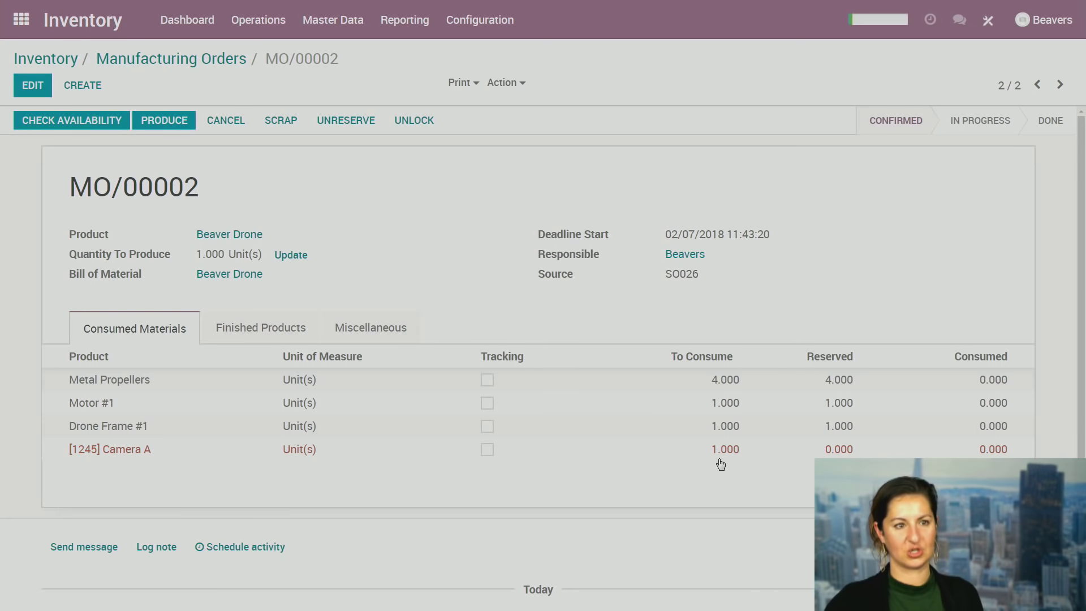
click(159, 61)
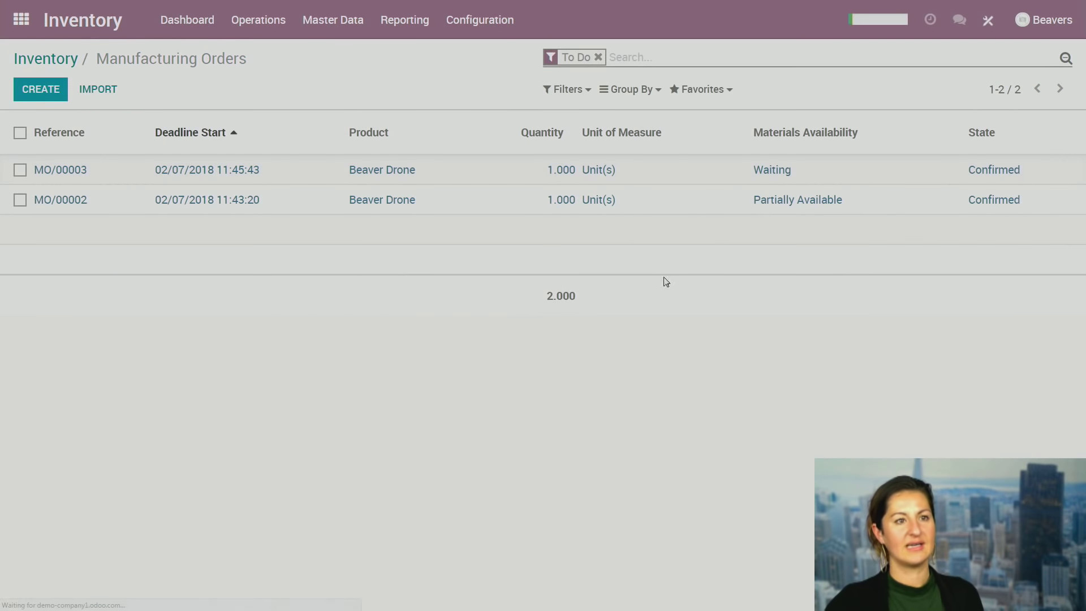
Check material availability on the waiting Beaver Drone manufacturing order and record production of 1 unit.
click(773, 171)
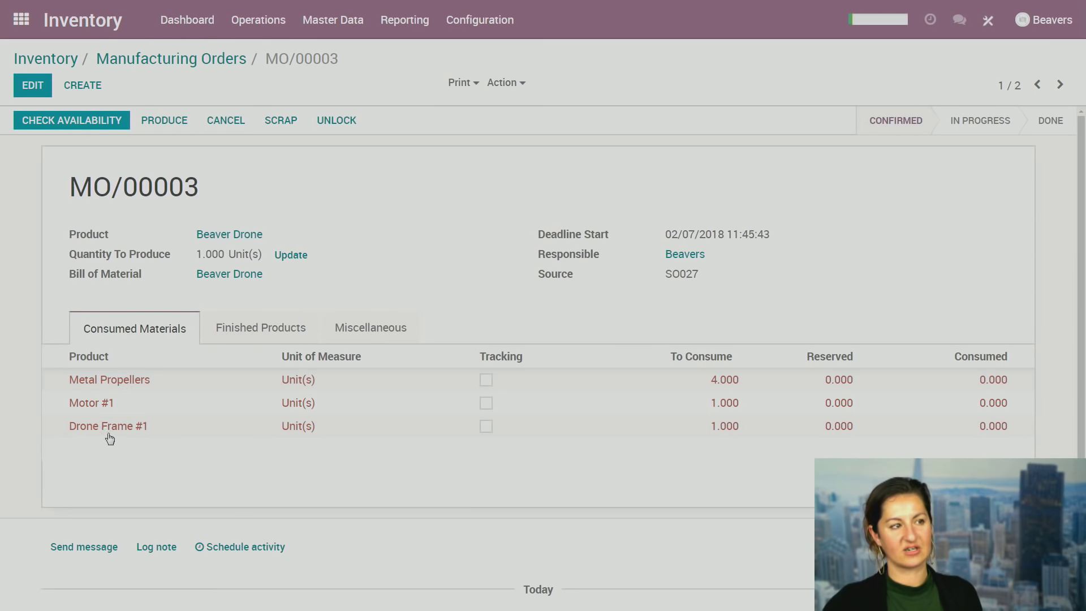
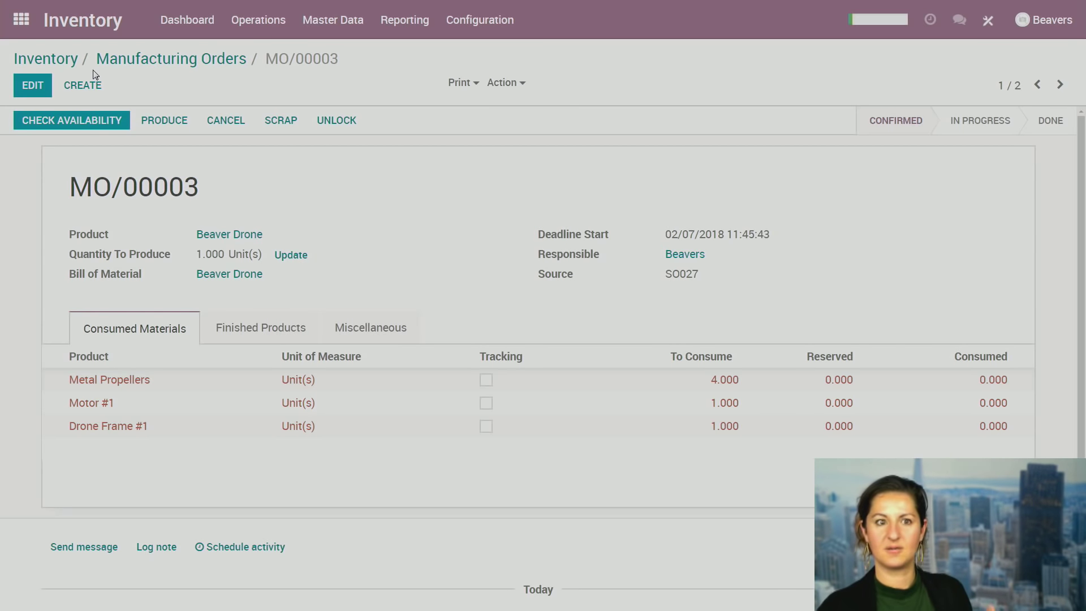
click(50, 126)
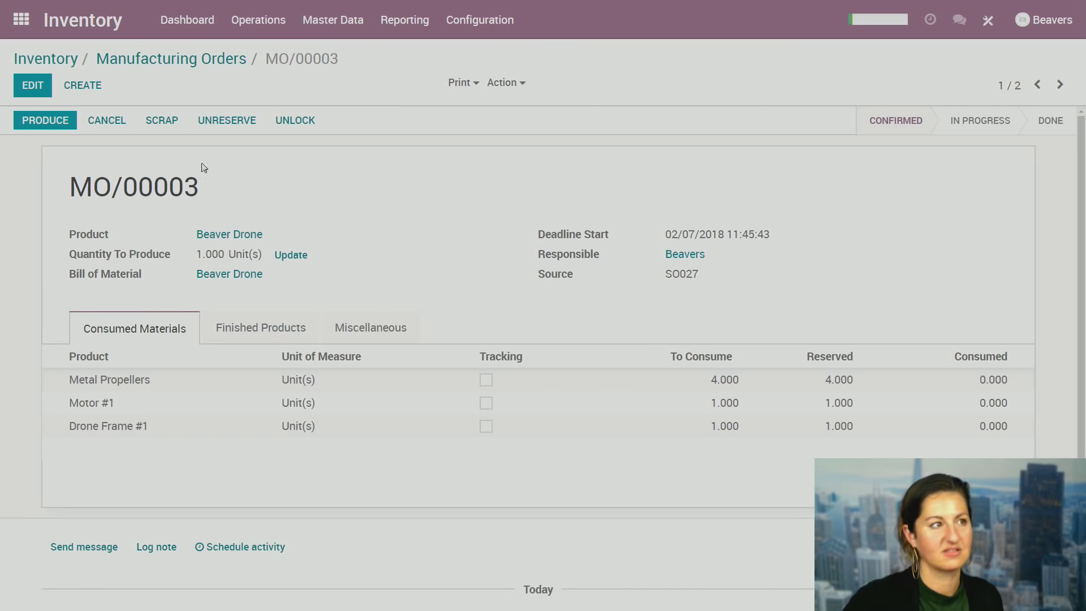
click(35, 122)
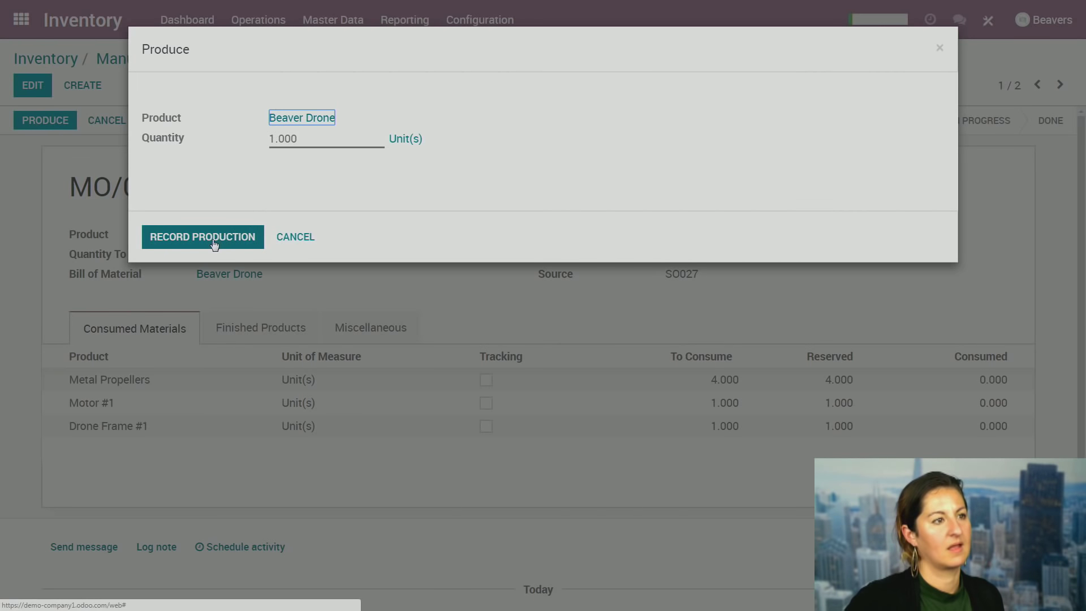
click(214, 244)
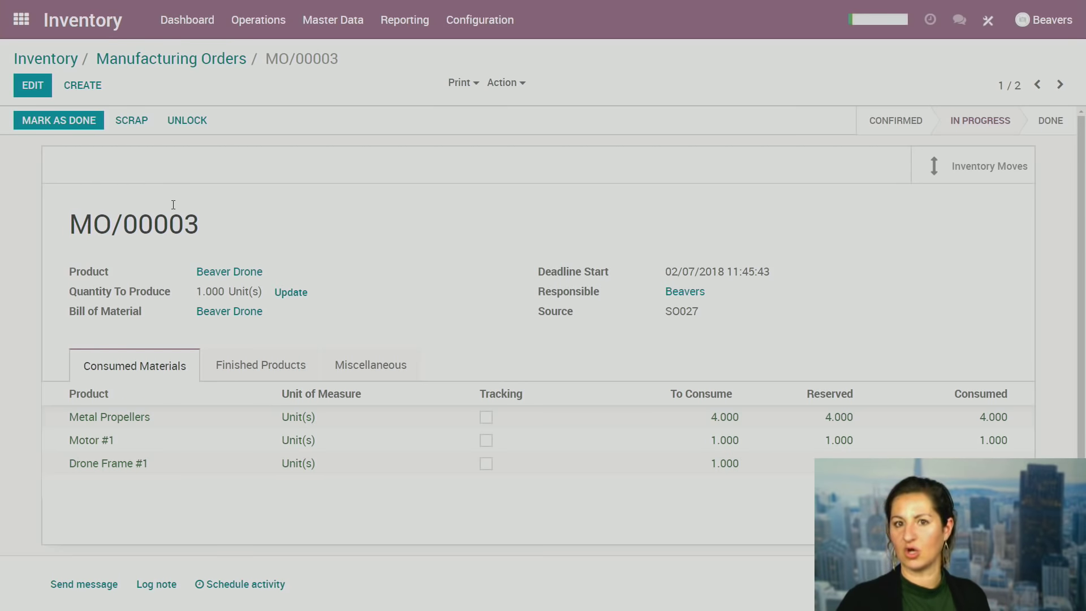
Reopen the in-progress Beaver Drone manufacturing order from the to-do manufacturing orders and mark it as done.
click(67, 64)
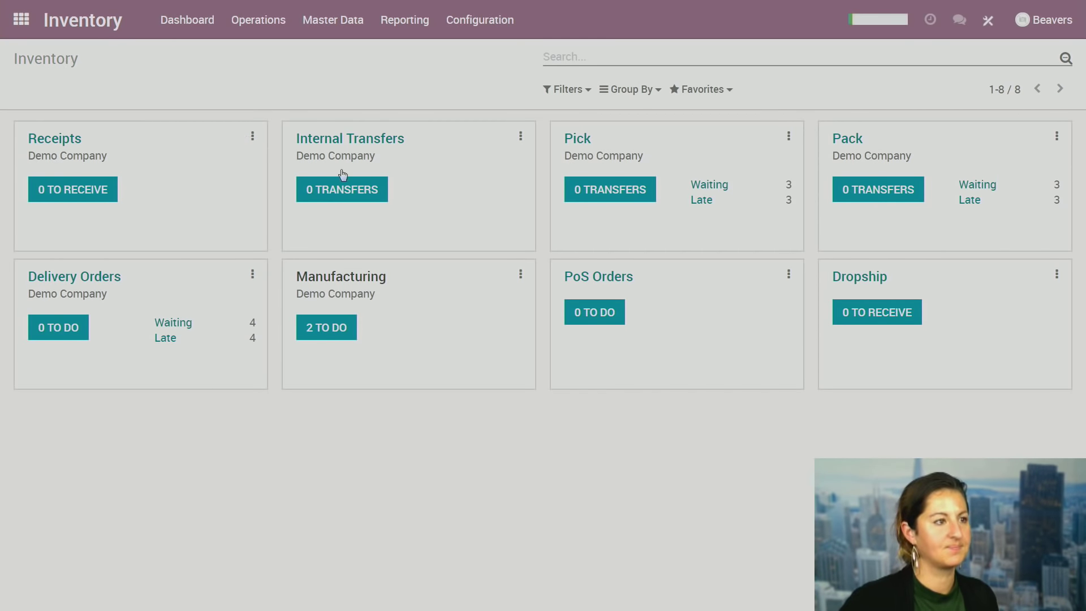
click(317, 339)
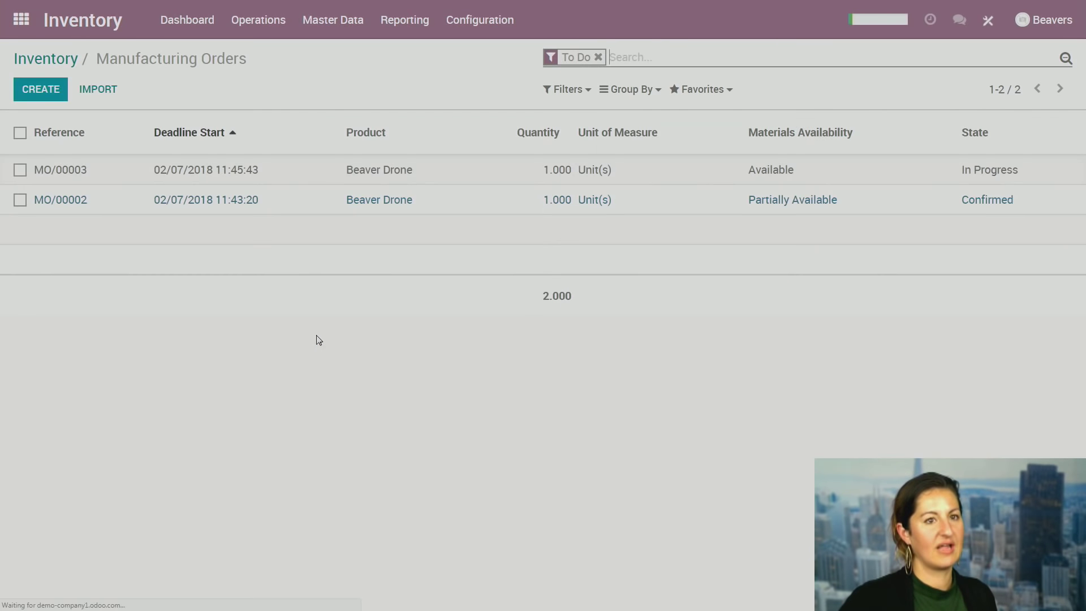
click(773, 180)
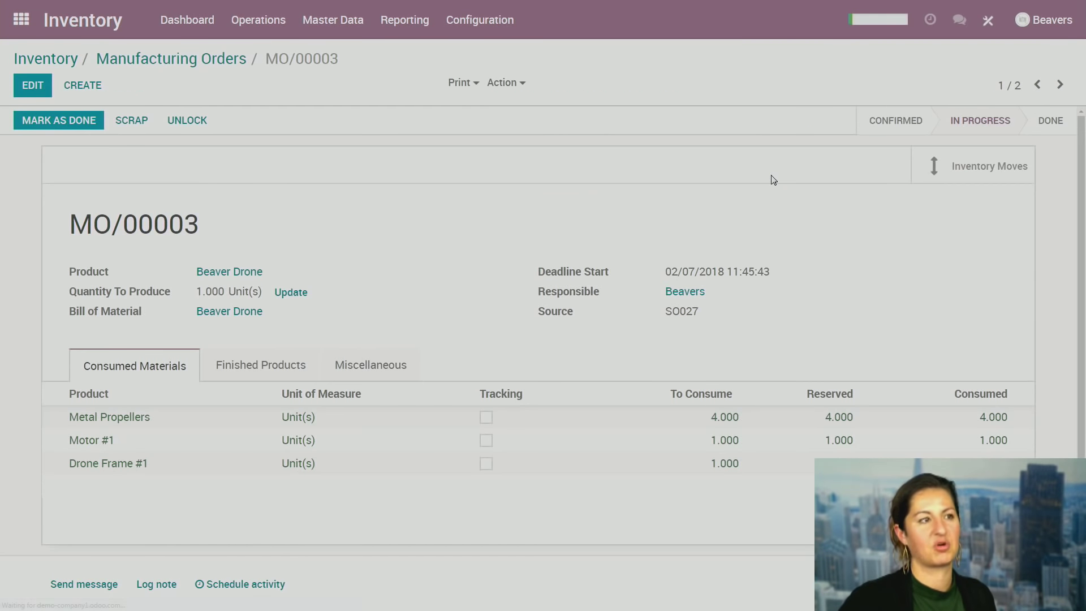
click(40, 125)
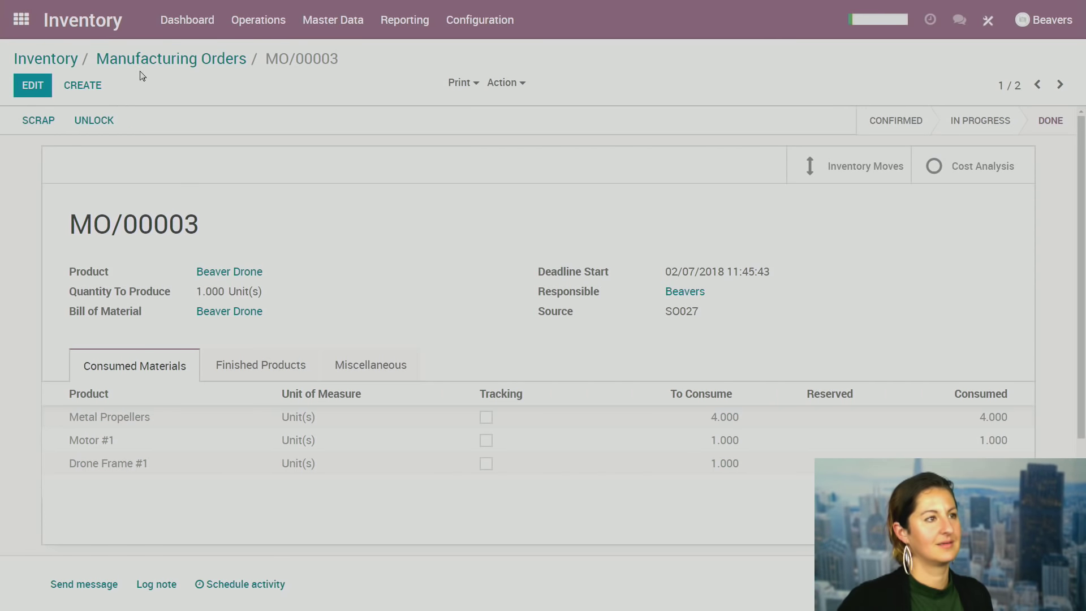
Open the ready Pick transfer for the Beaver Drone and validate it for the full quantity.
click(62, 62)
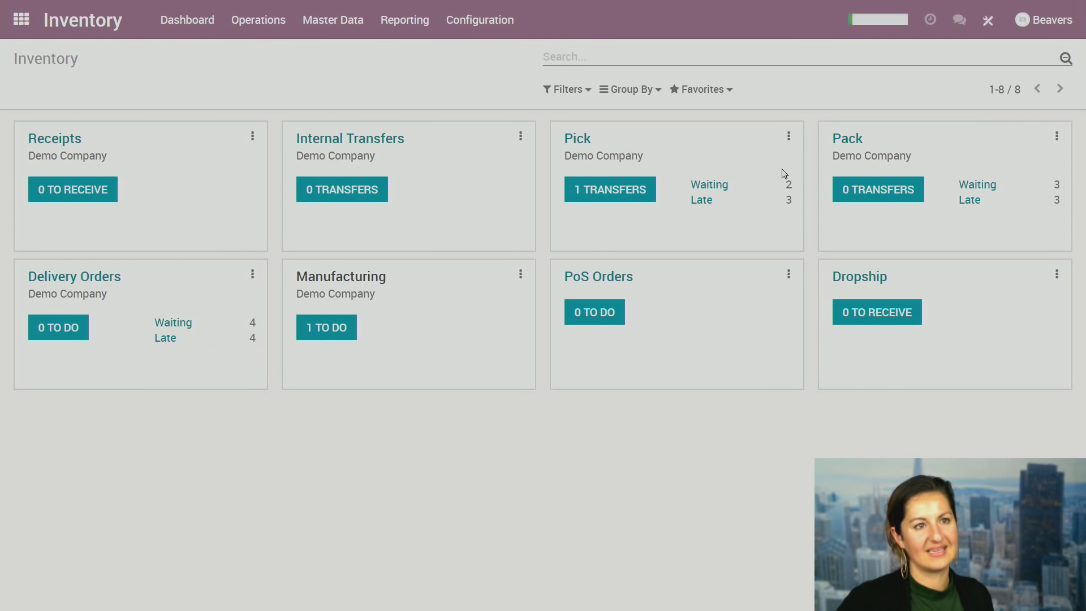
click(606, 194)
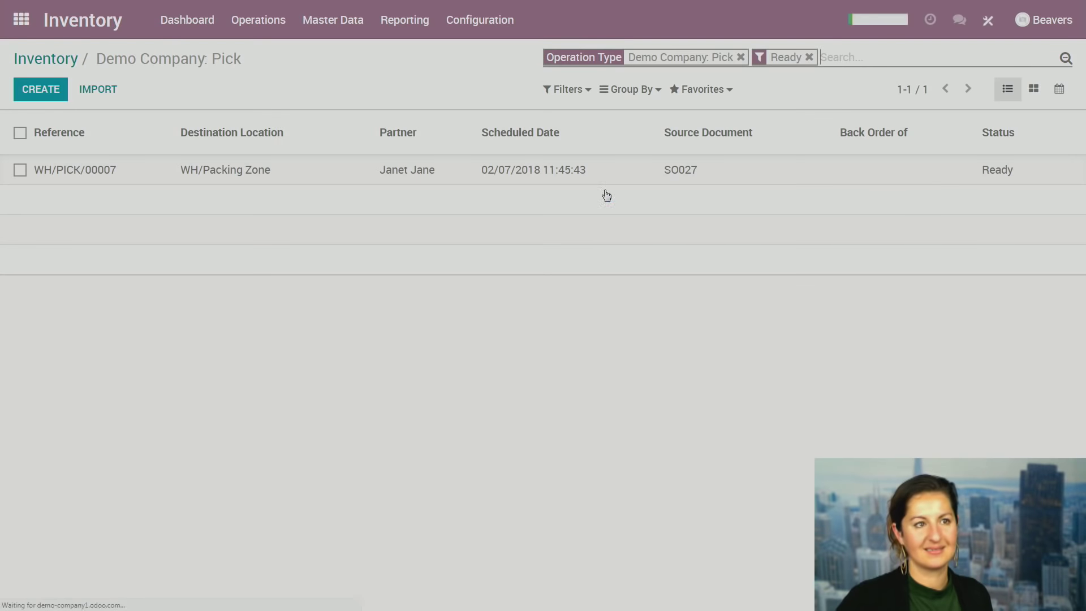
click(400, 172)
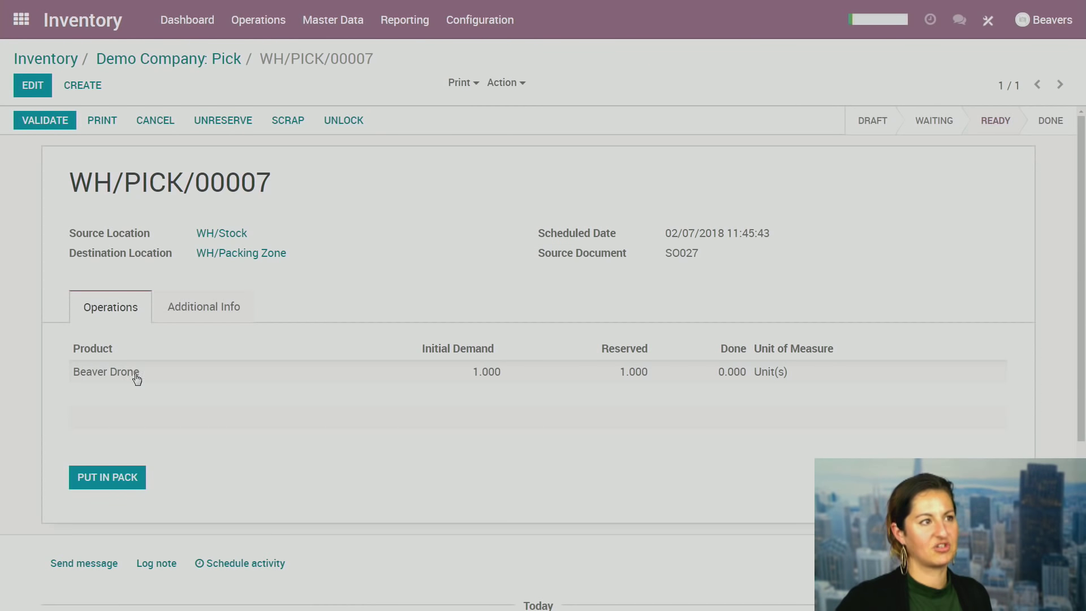
click(60, 121)
click(179, 180)
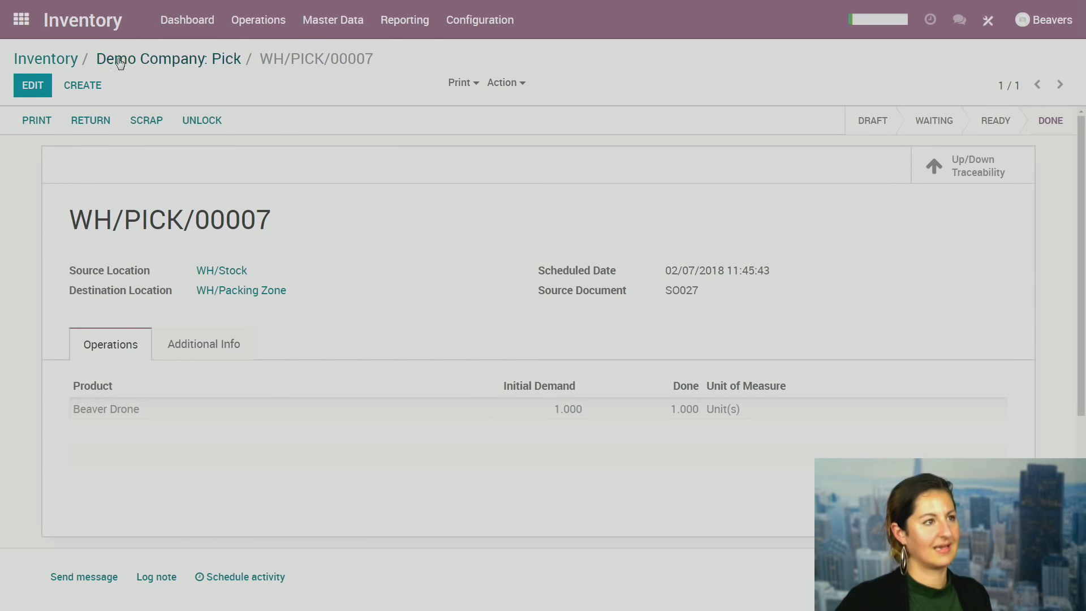
Open the ready Pack transfer for the Beaver Drone and try to put the product in a pack.
click(79, 60)
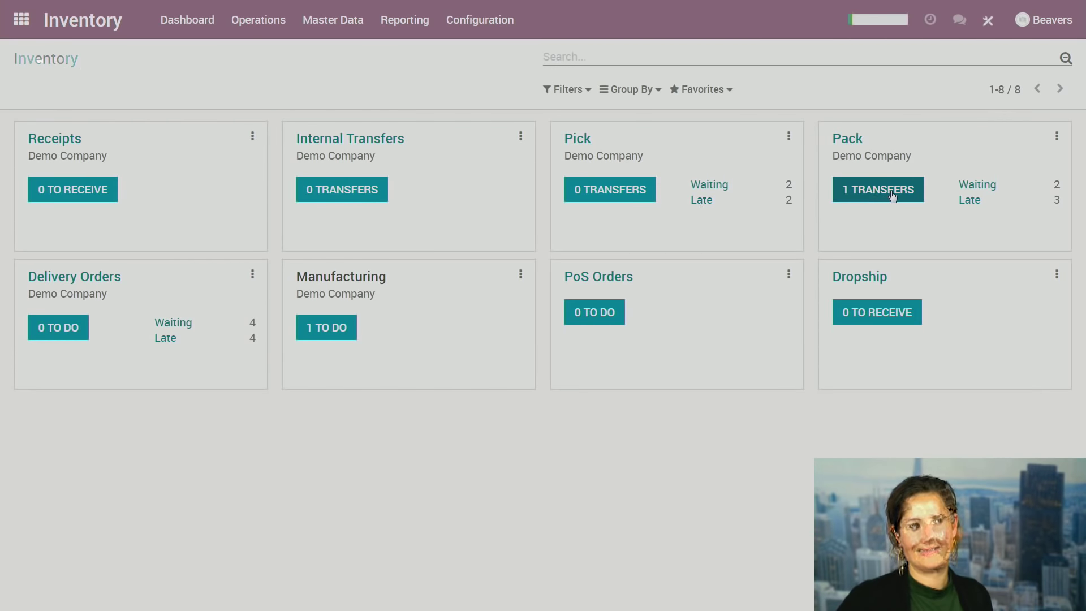
click(892, 195)
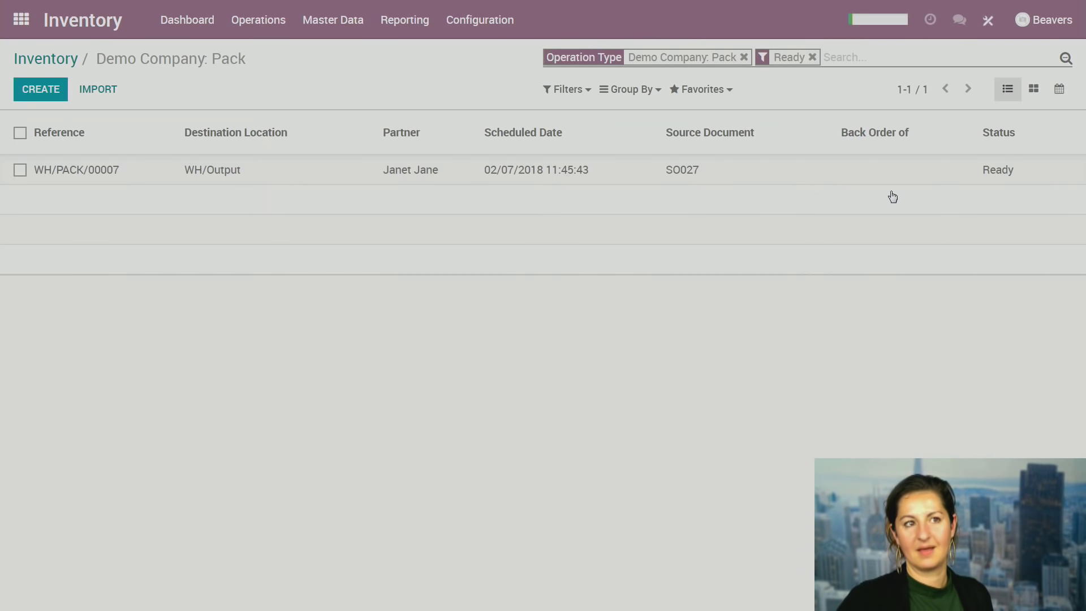
click(562, 178)
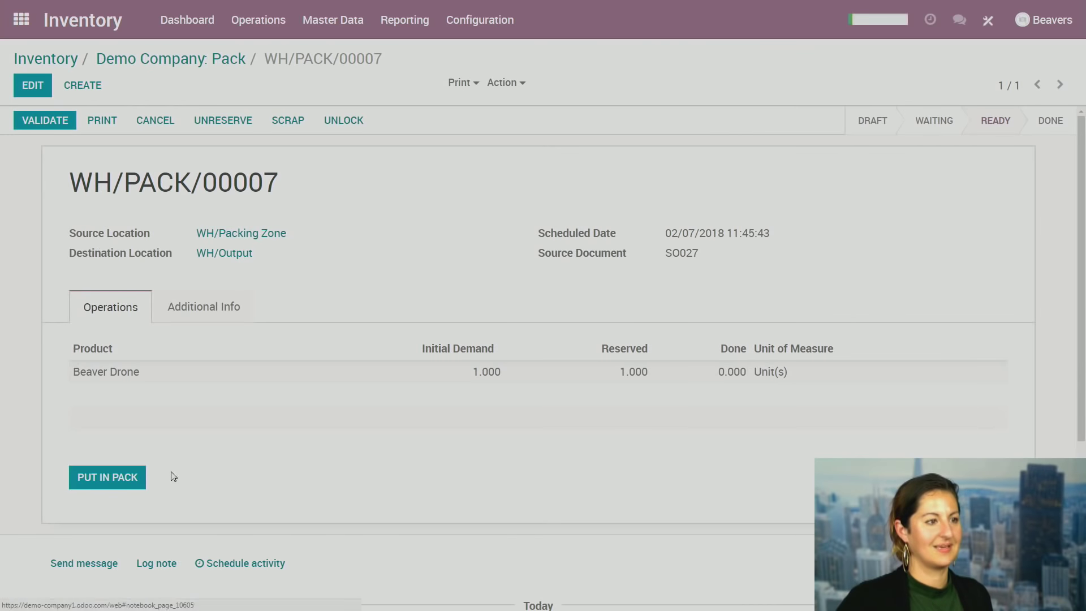
click(107, 486)
click(295, 147)
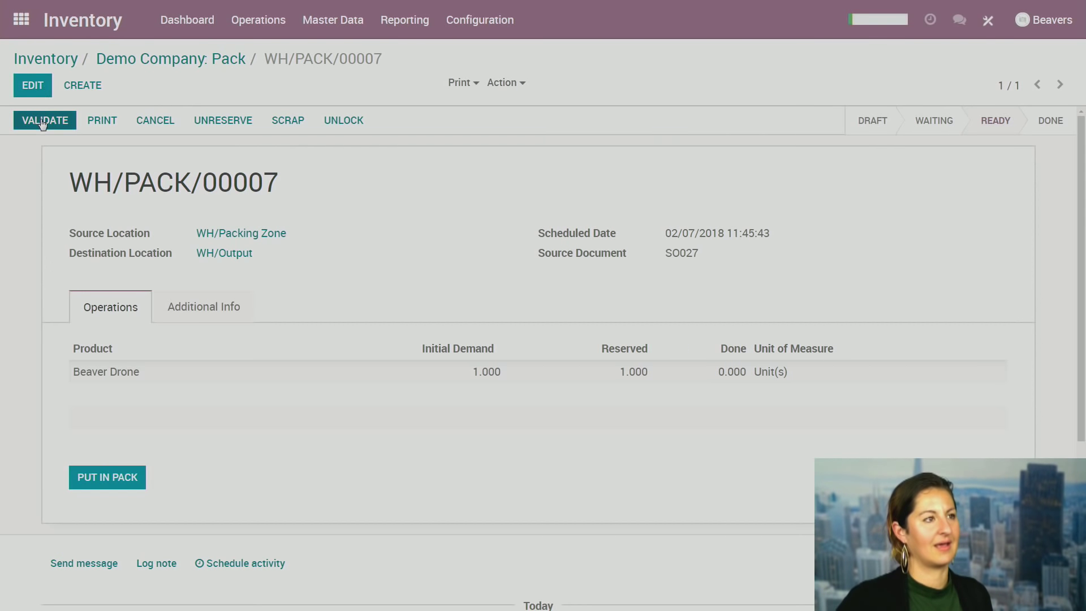
Set the Beaver Drone's done quantity to 1 on the Pack transfer, save, and put it in a pack.
click(35, 88)
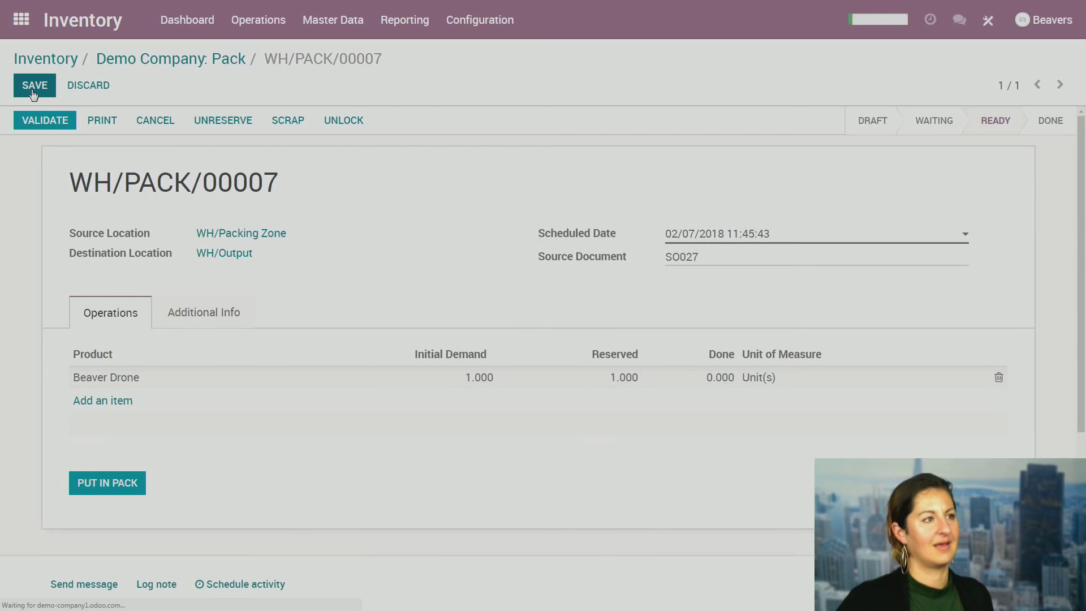
click(713, 379)
text(1)
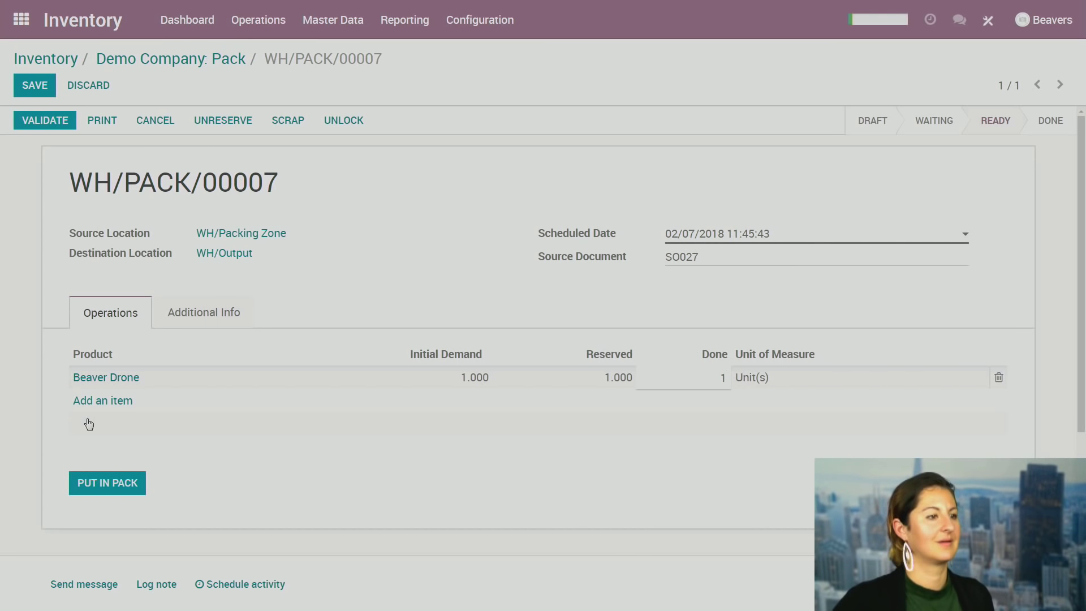
click(35, 87)
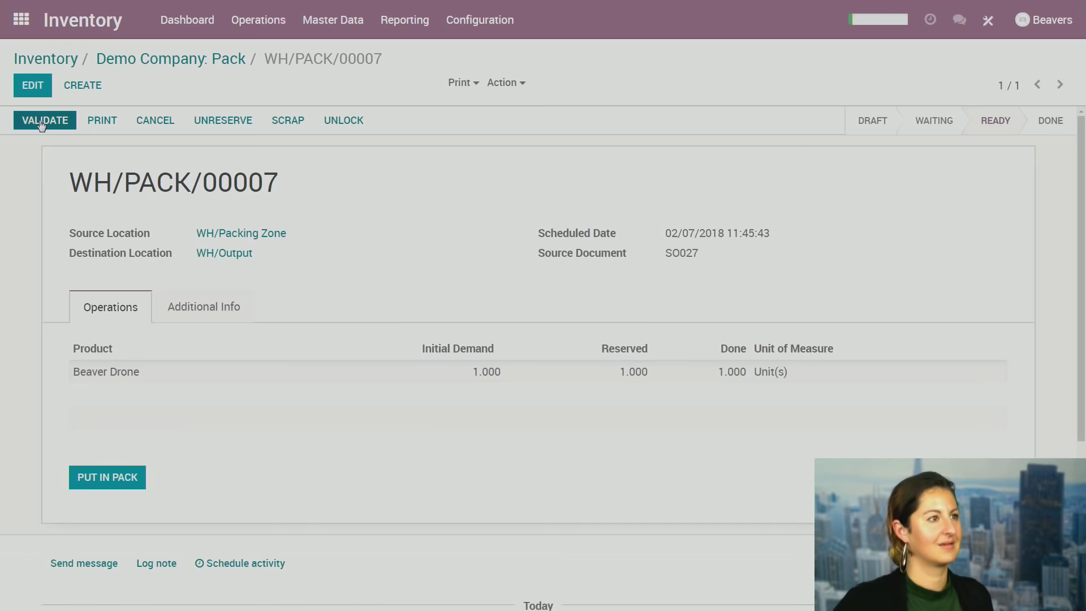
click(95, 479)
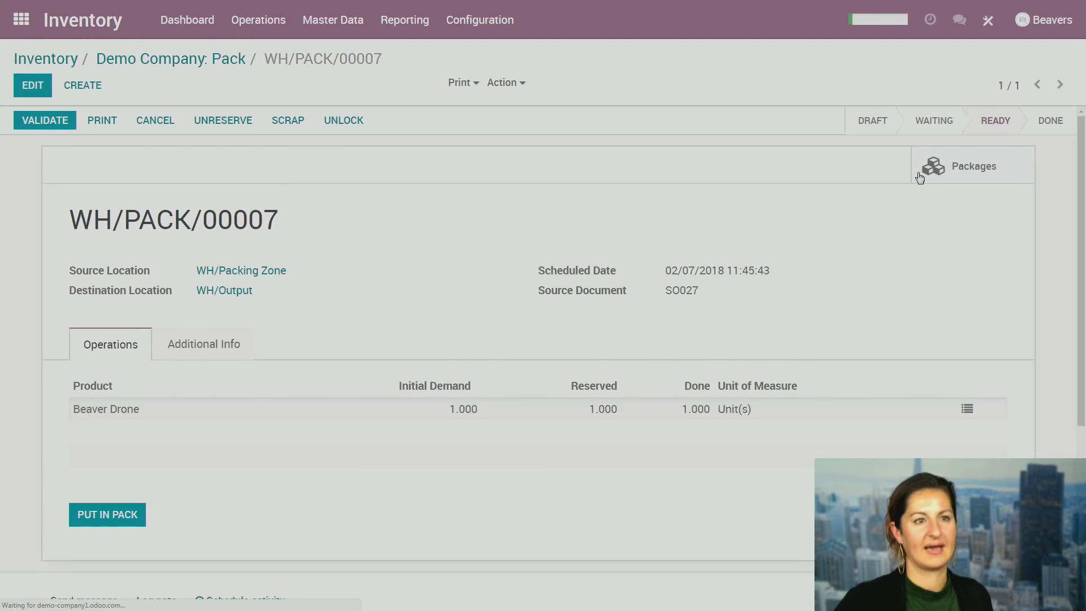
Open the transfer's new package, set its package type to DHL Flyer/Smalls, and save it.
click(921, 170)
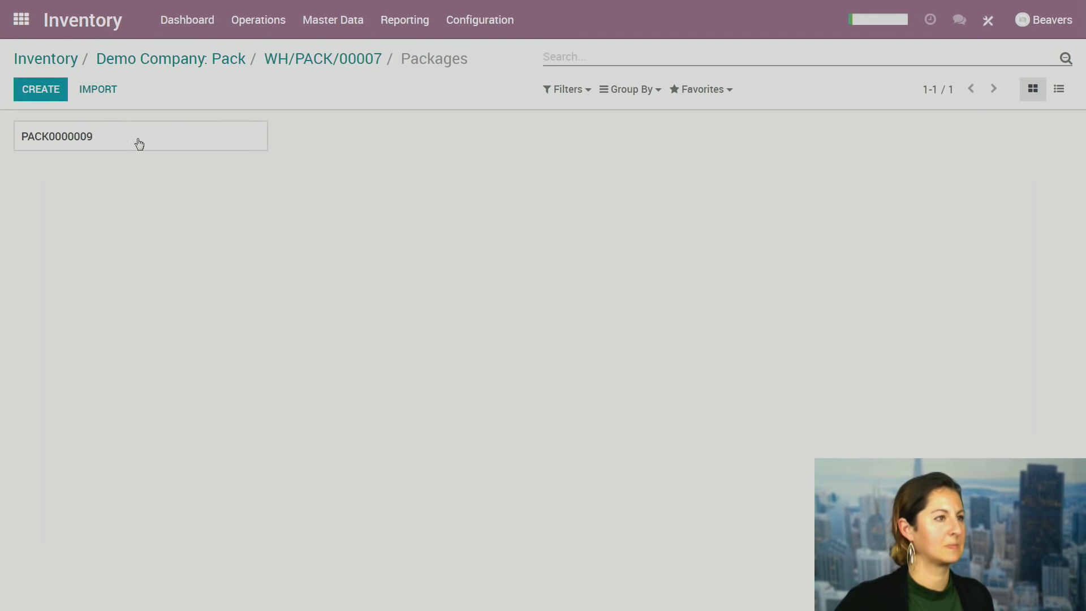
click(109, 138)
click(31, 83)
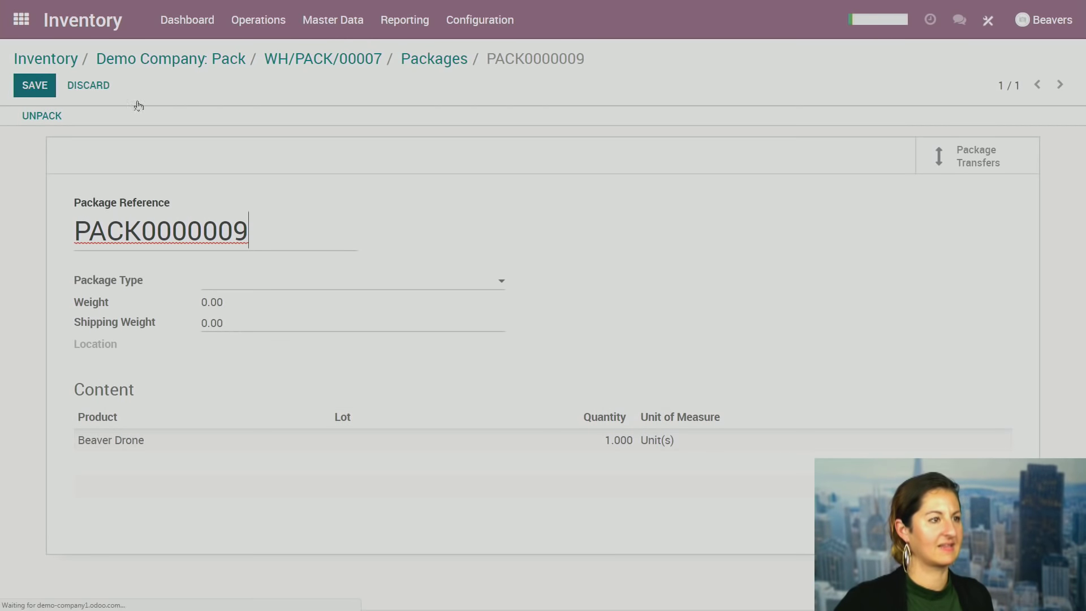
click(311, 286)
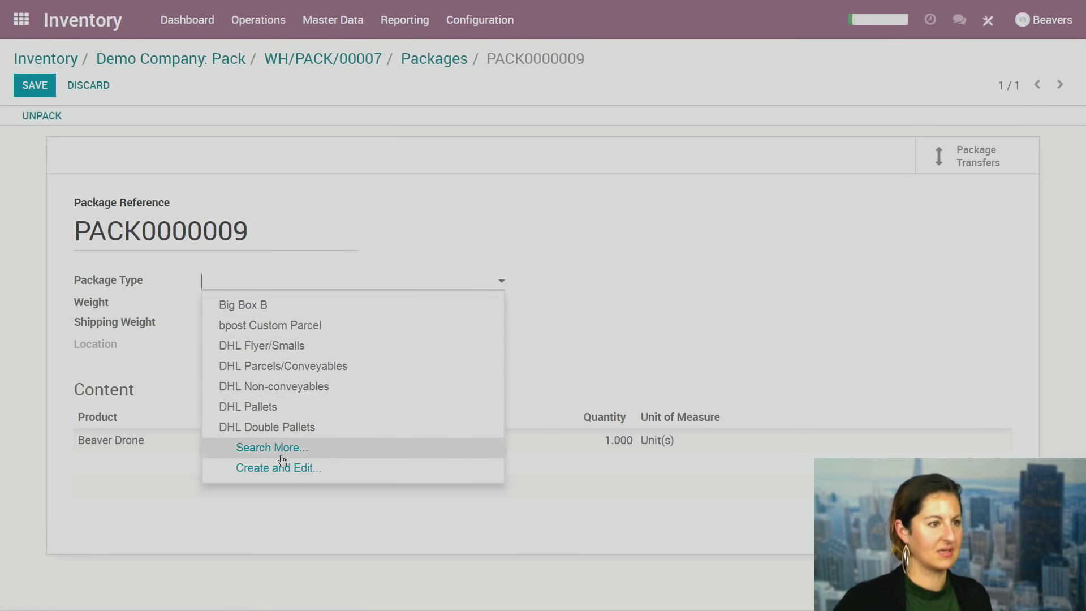
click(282, 343)
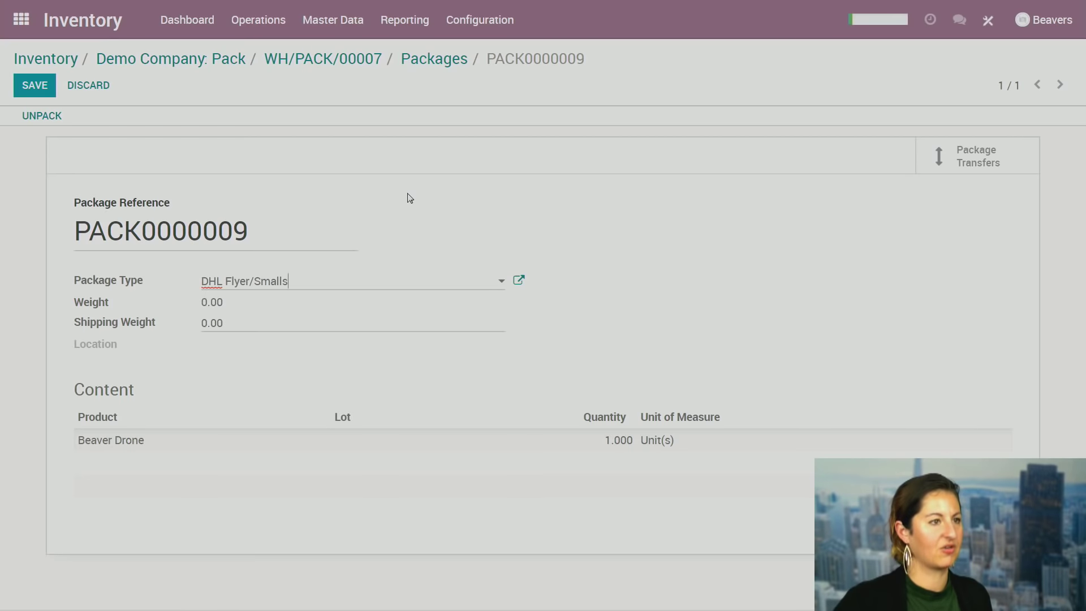
click(203, 327)
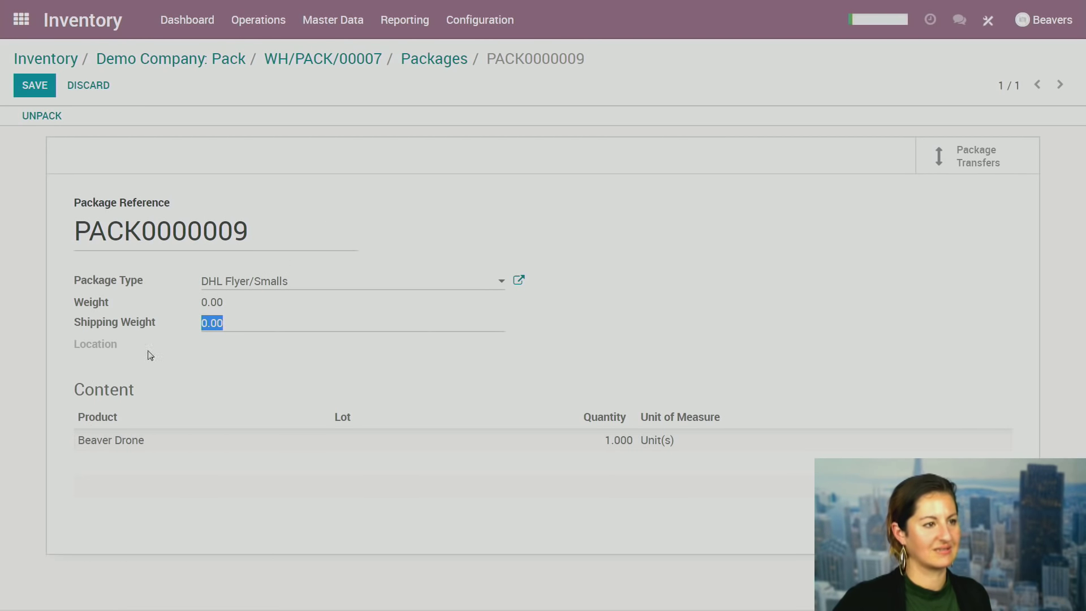
click(51, 84)
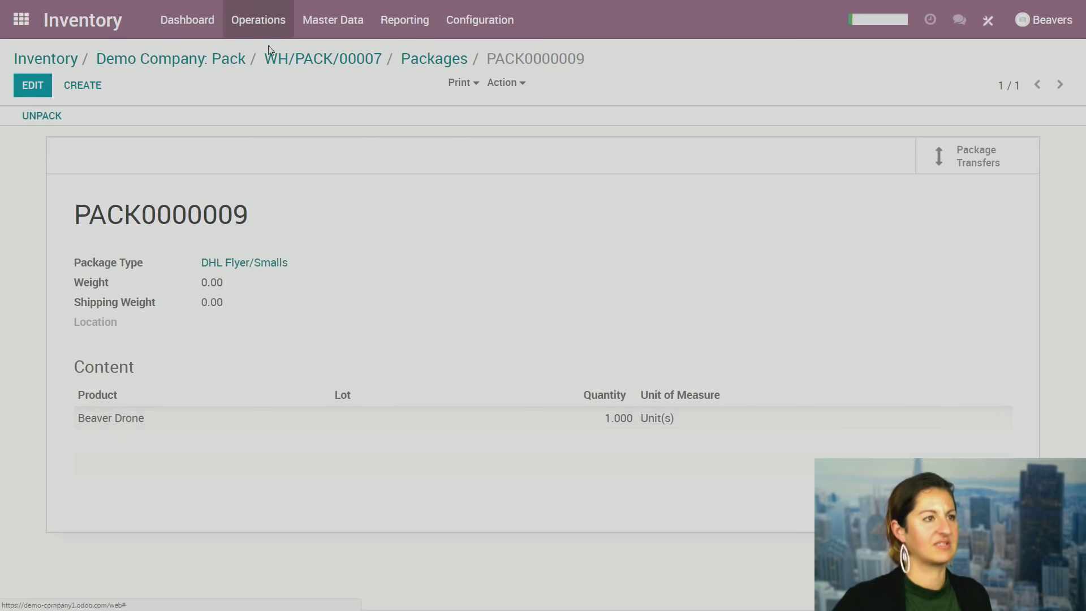
Return to the Pack transfer containing the Beaver Drone package and validate it.
click(312, 63)
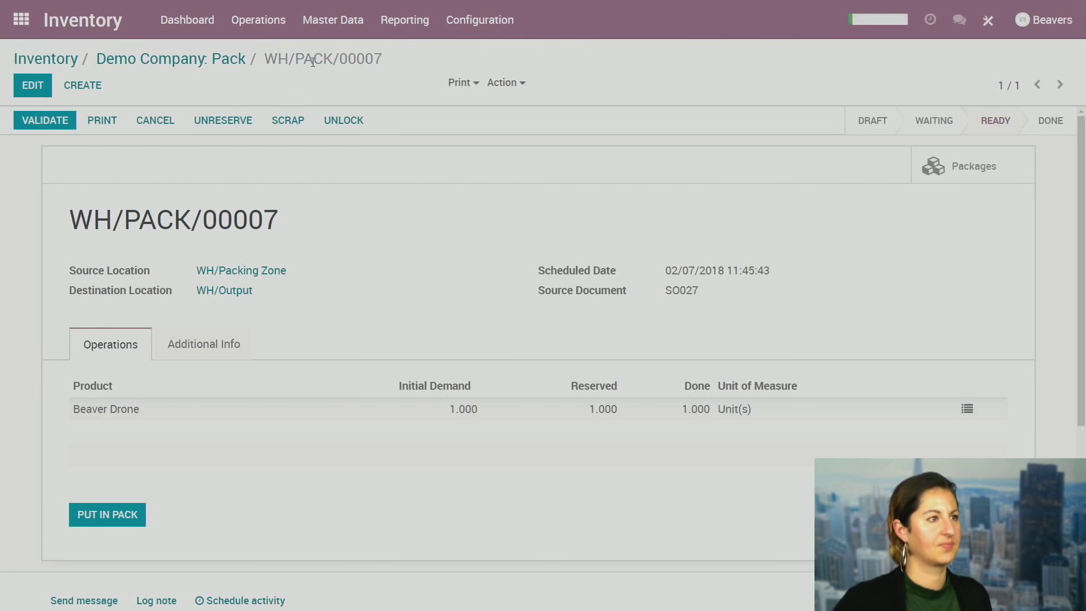
drag(56, 224, 280, 222)
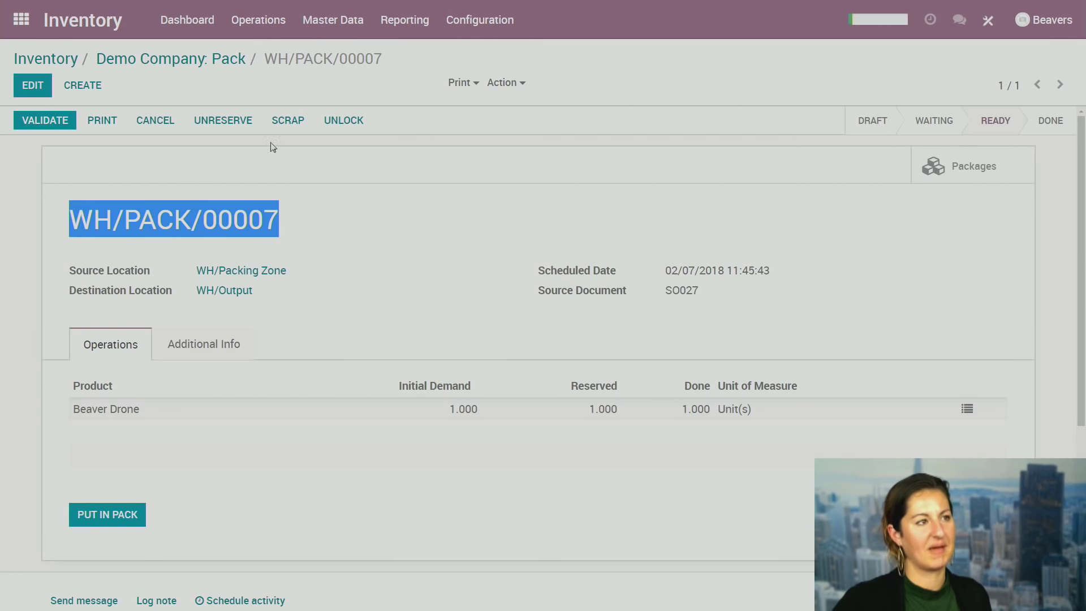
click(60, 121)
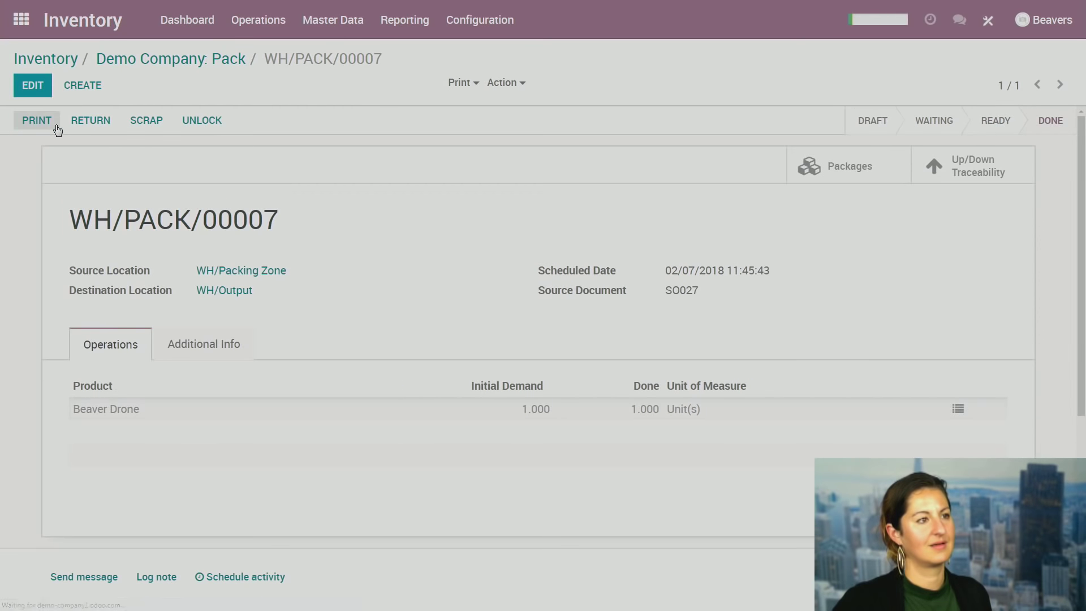
Open the ready delivery order for the Beaver Drone and validate it, processing all reserved quantities.
click(76, 58)
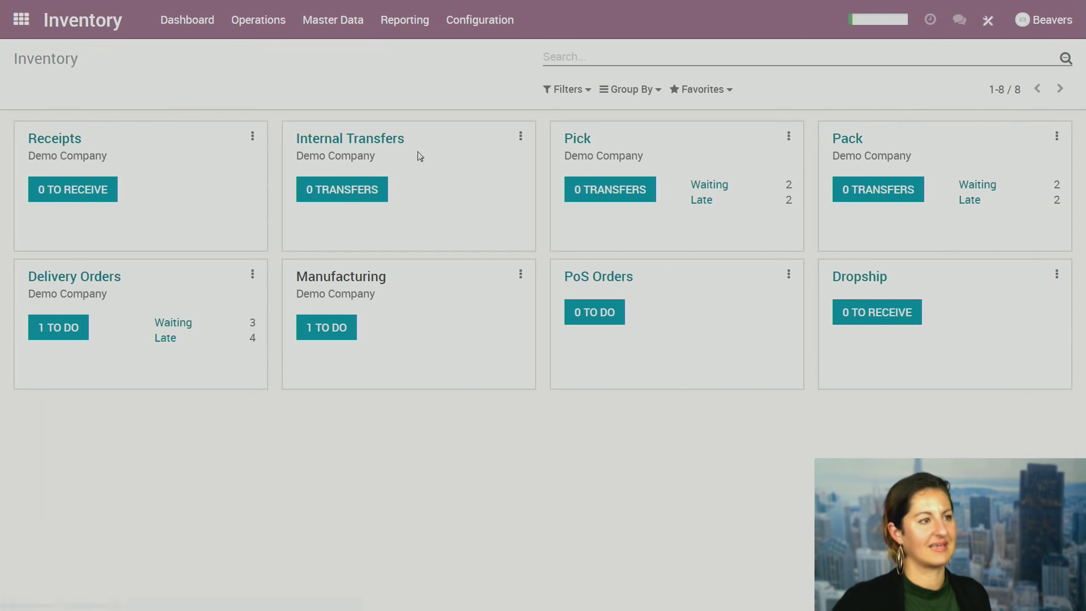
click(75, 338)
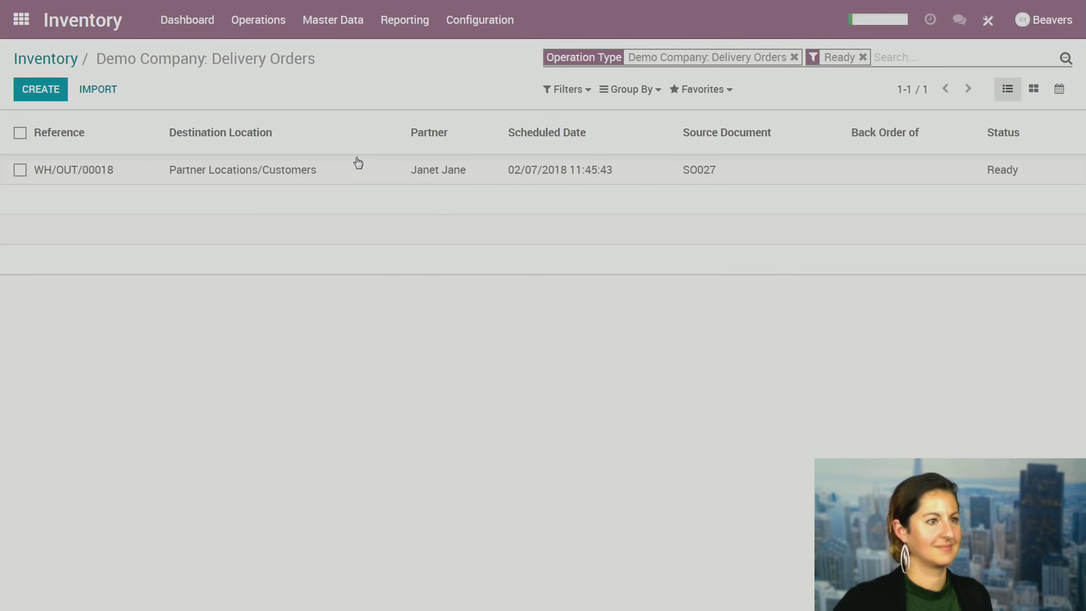
click(358, 164)
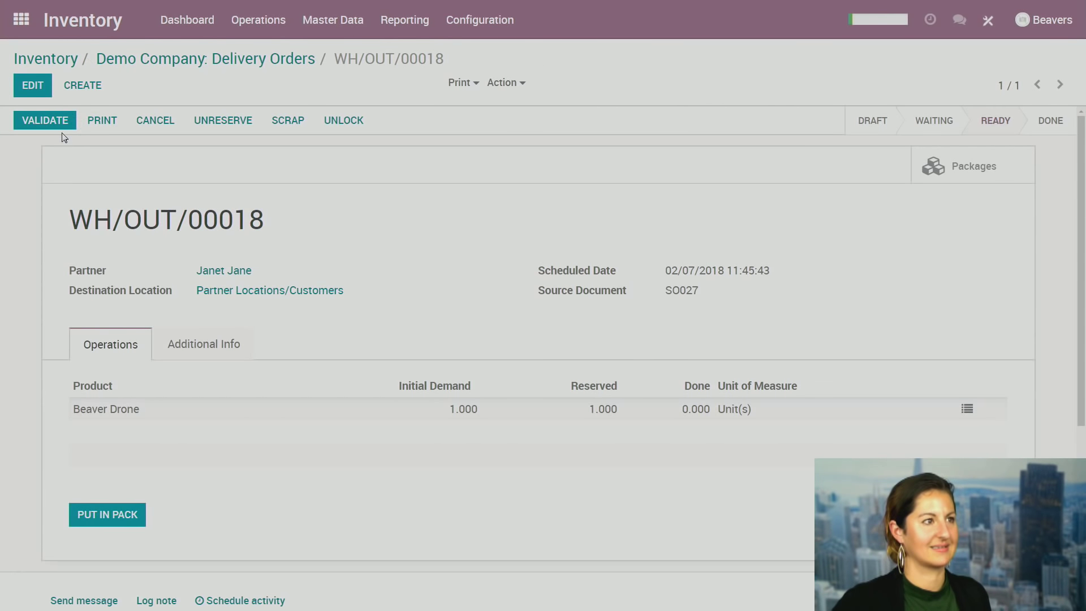
click(42, 121)
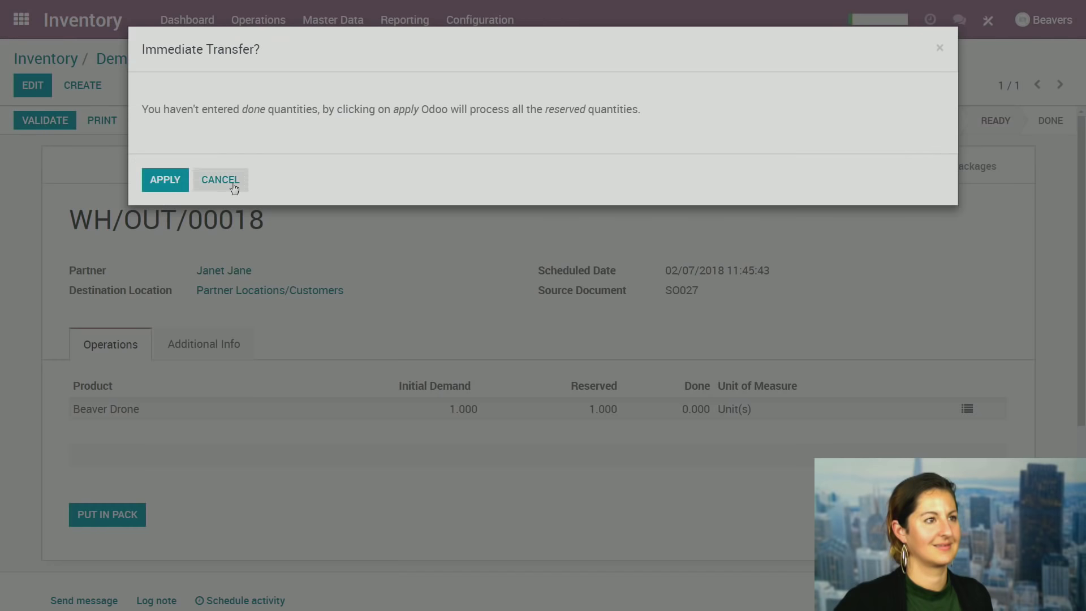
click(164, 225)
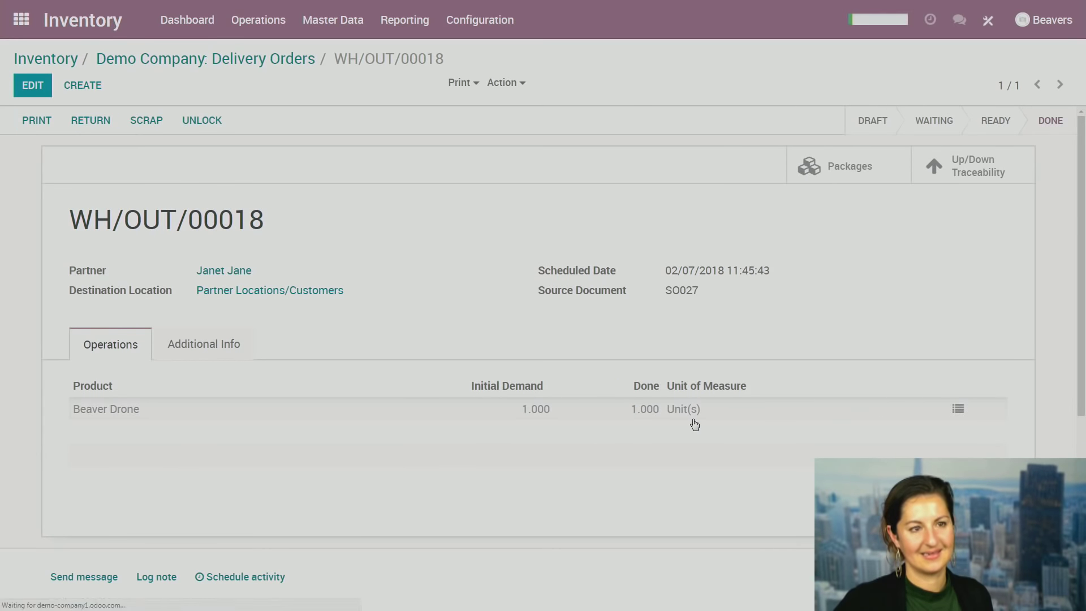
Create a return of the delivered Beaver Drone to WH/Output and review the return's reference and source document.
click(97, 125)
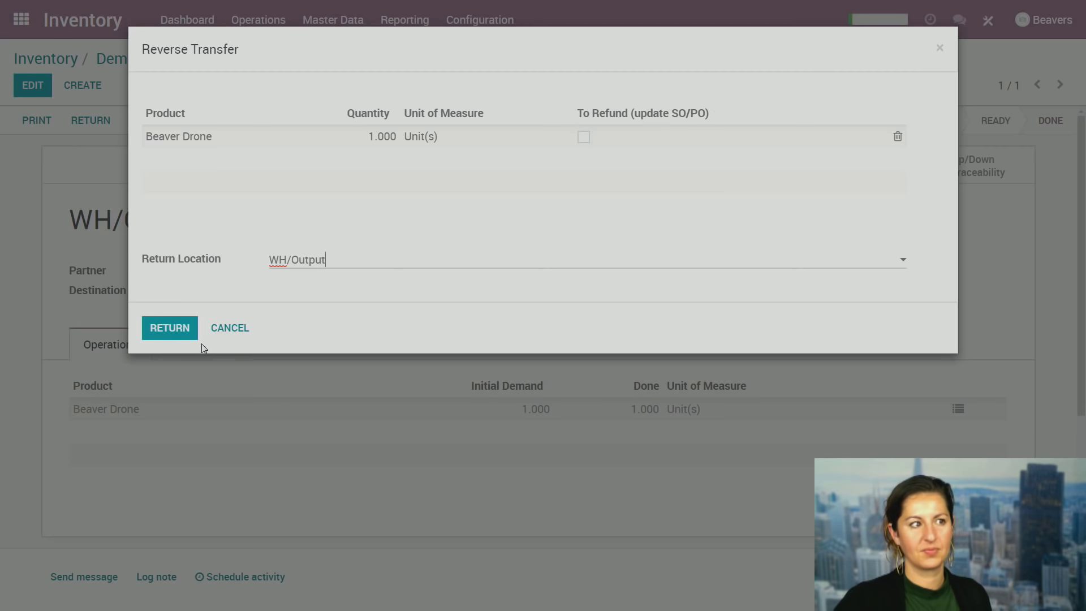
click(176, 331)
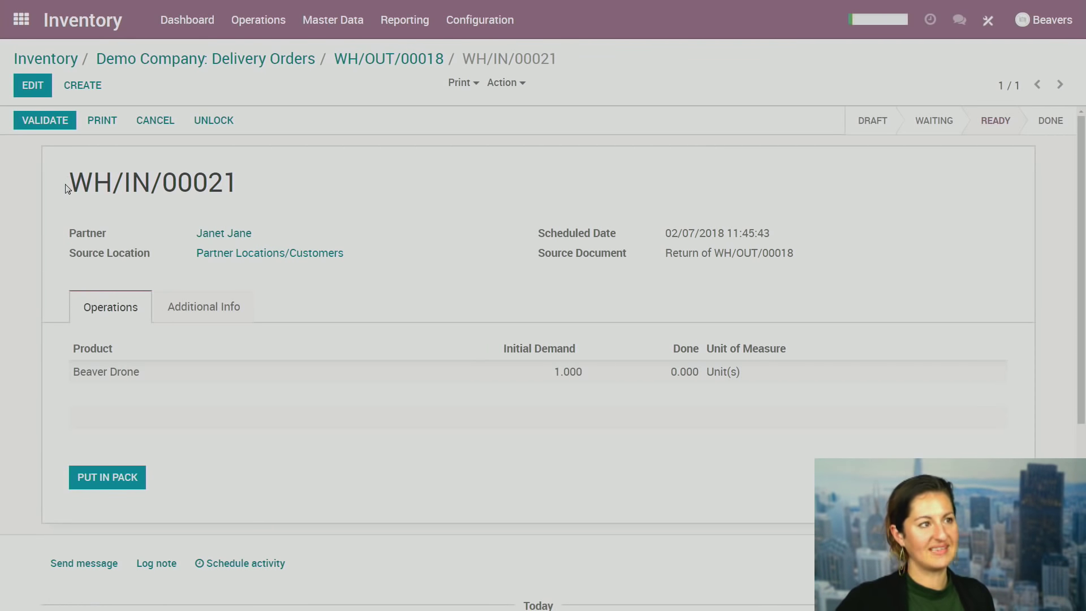
drag(66, 188, 145, 182)
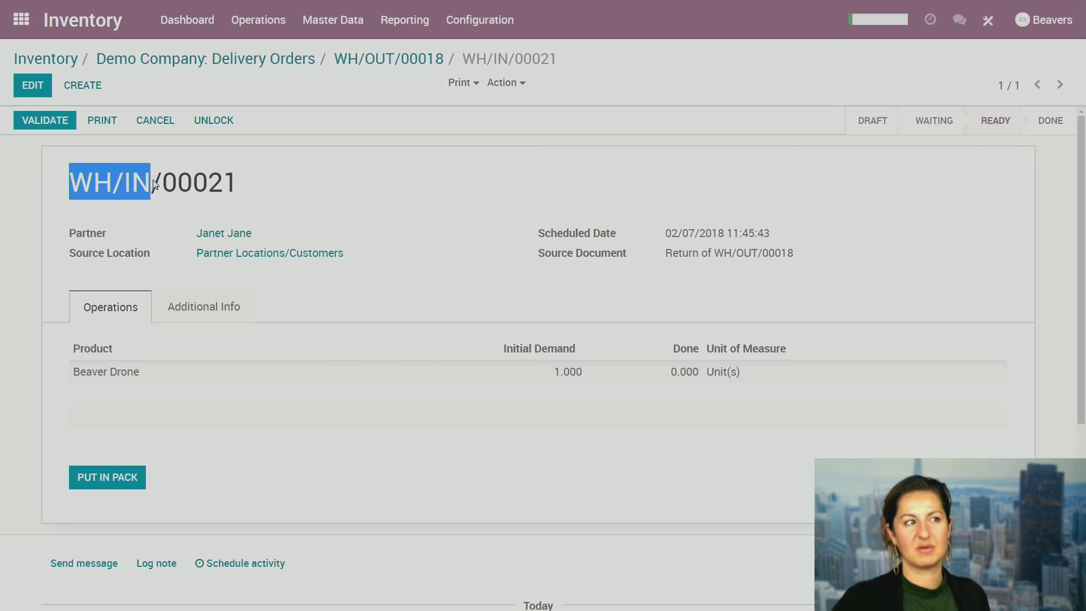
click(359, 187)
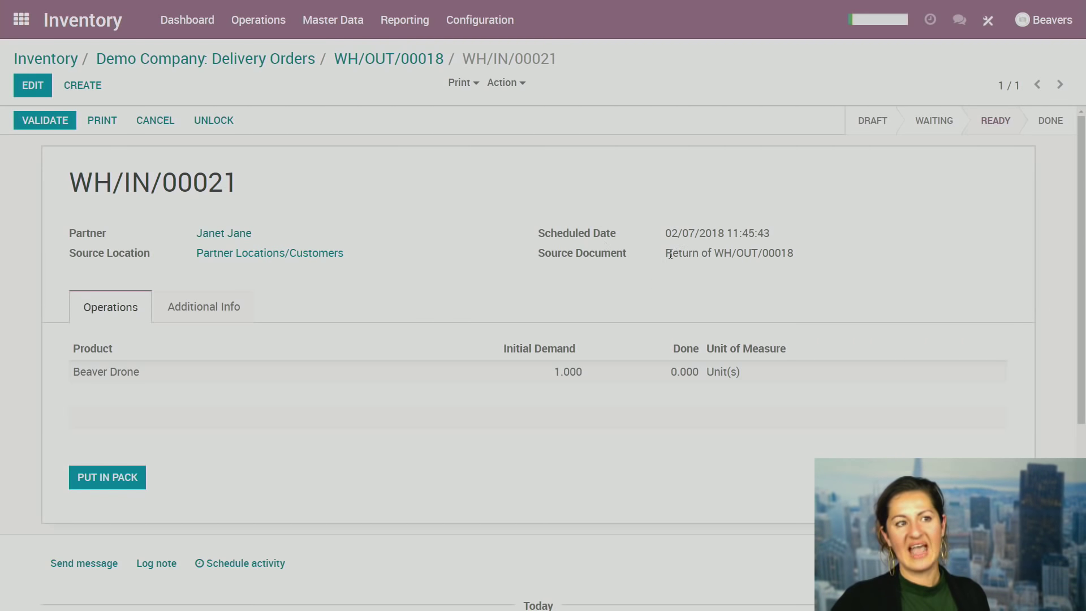
drag(668, 256, 822, 259)
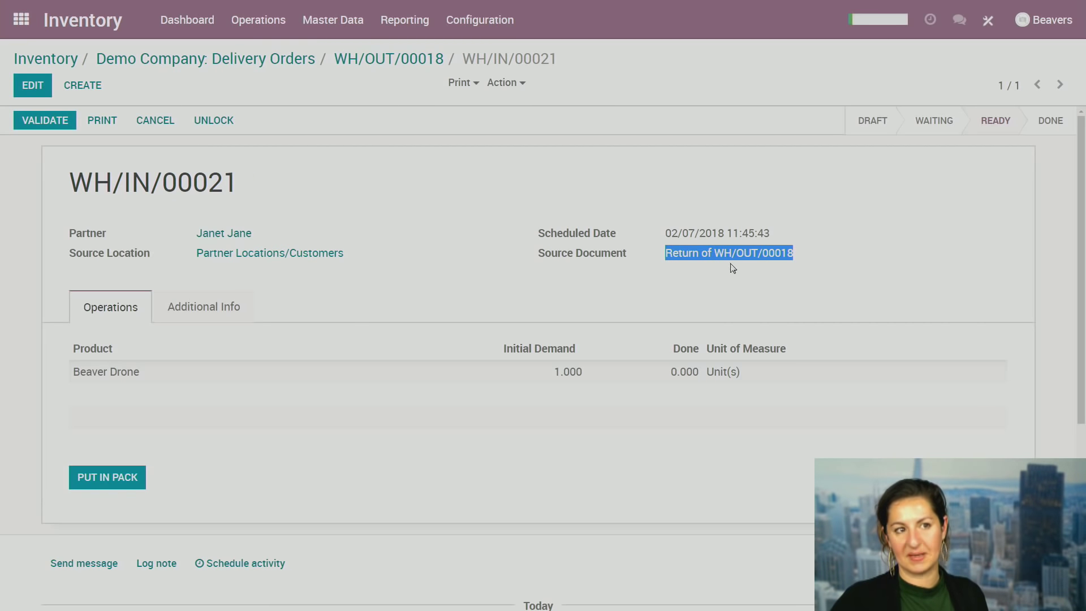
click(902, 200)
Open the ready return receipt for the Beaver Drone and validate it as an immediate transfer.
click(65, 59)
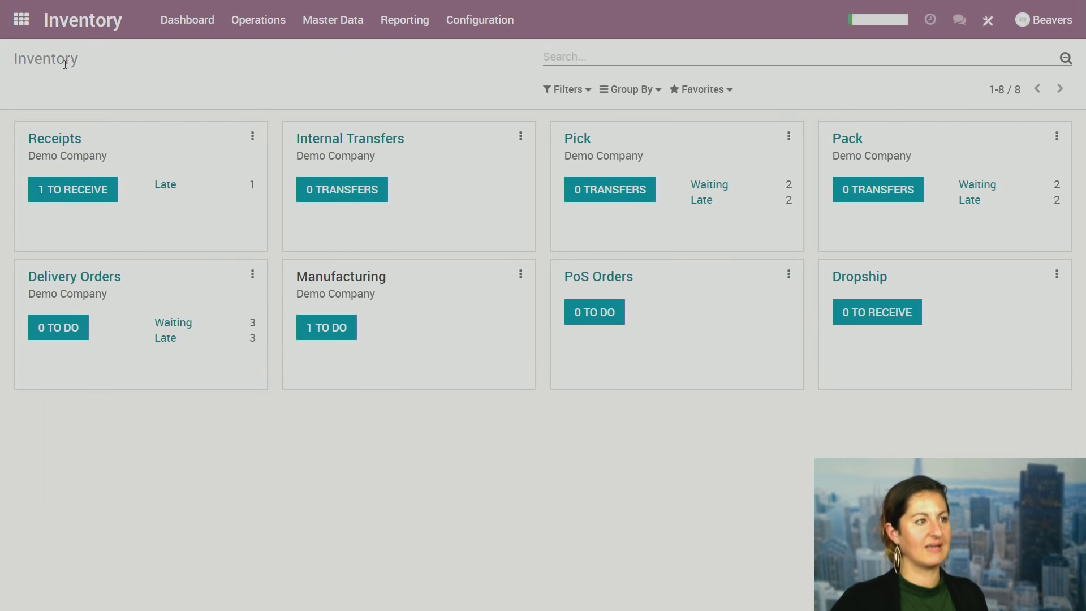
click(74, 189)
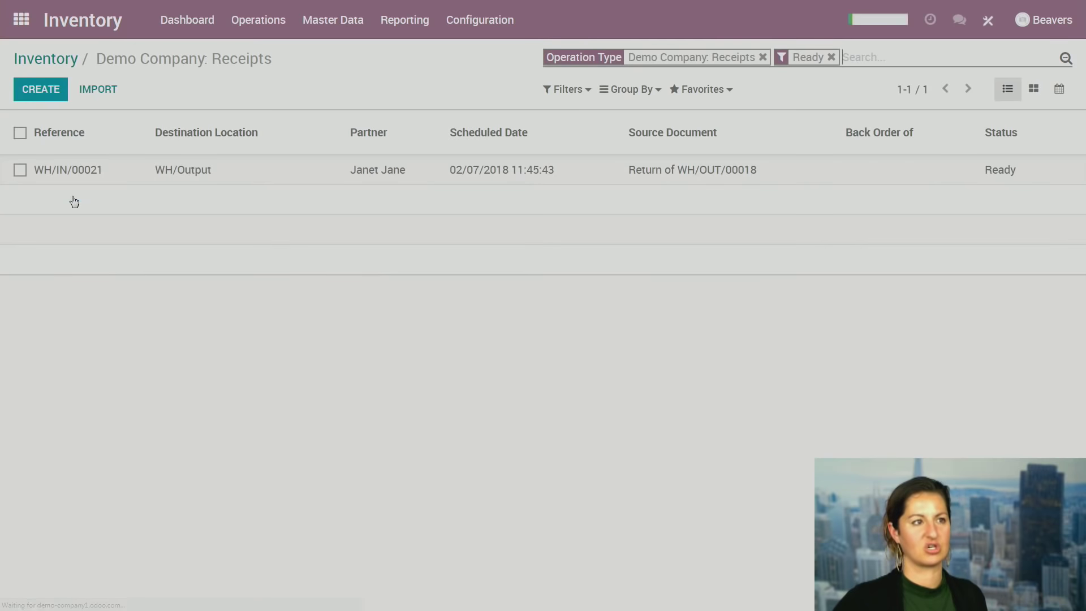
click(334, 182)
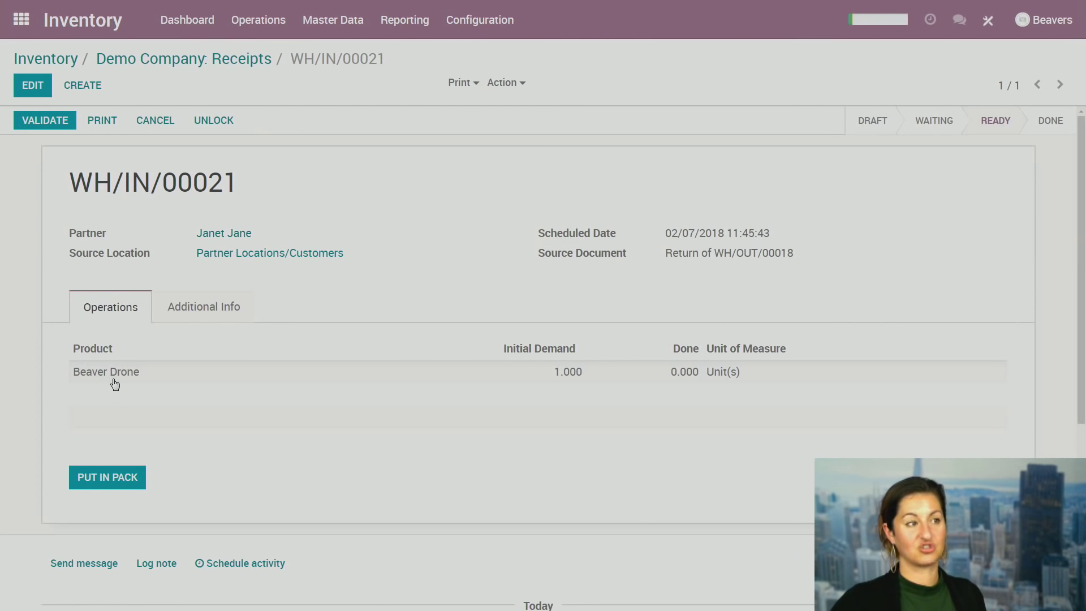
click(47, 124)
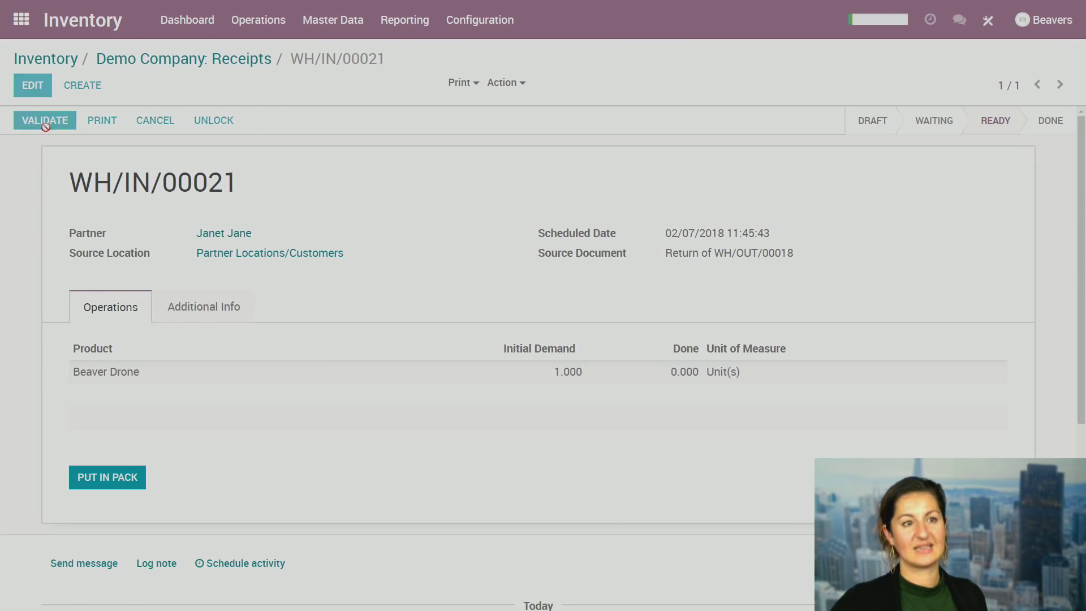
click(170, 182)
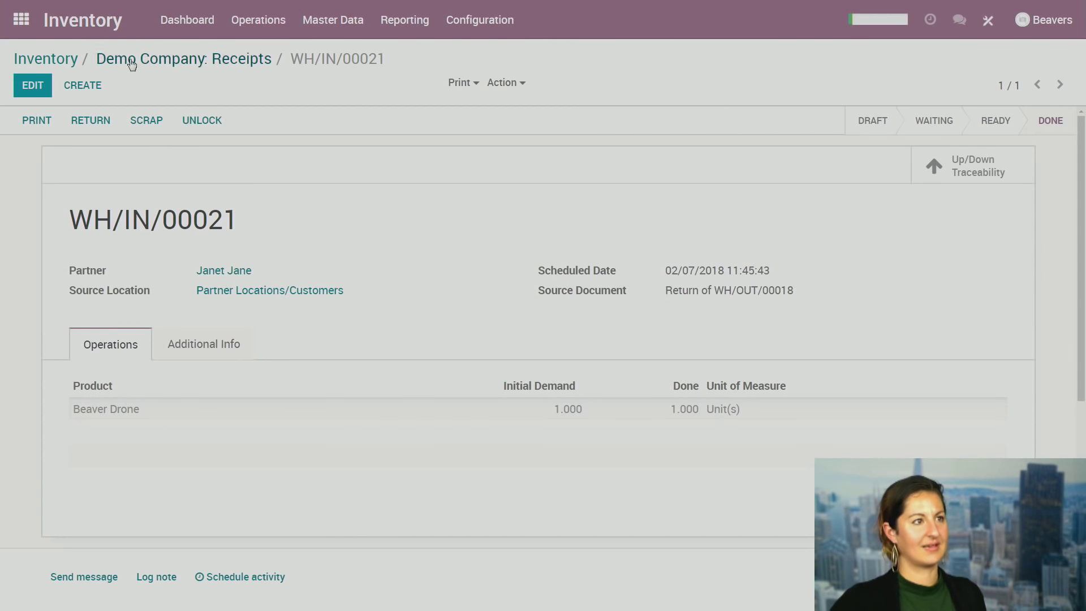
Look through the list of all receipts, and return to the inventory overview to review the Pick operations.
click(39, 60)
click(59, 141)
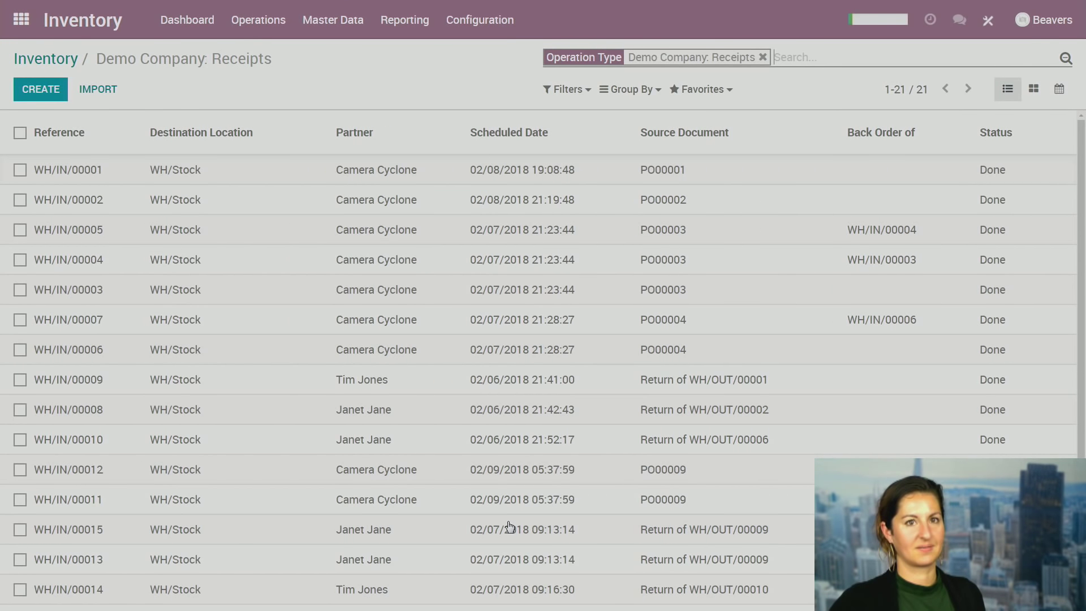
click(60, 62)
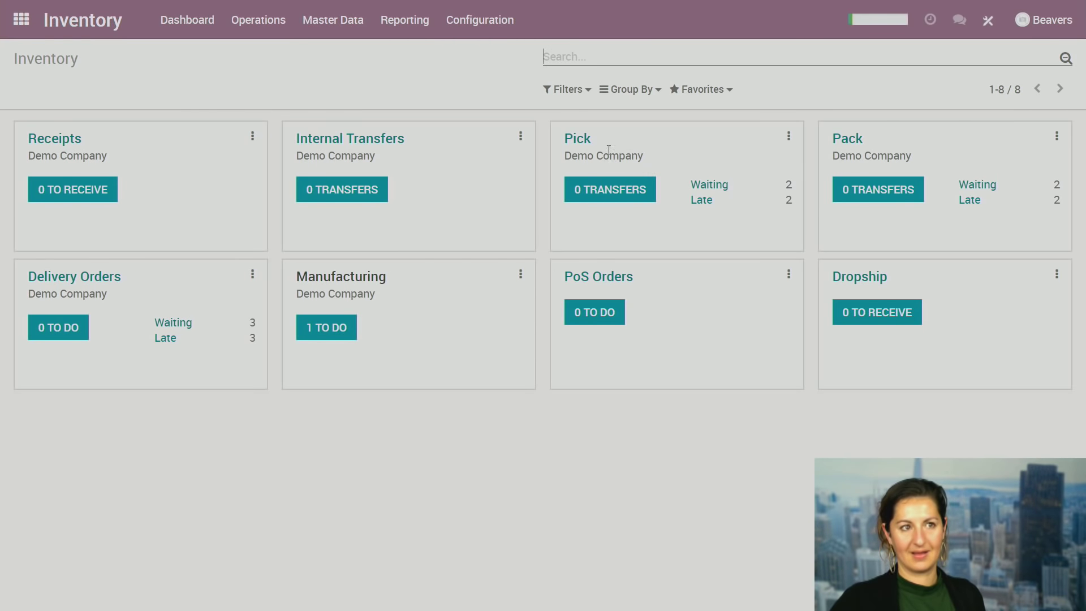
drag(564, 139, 681, 158)
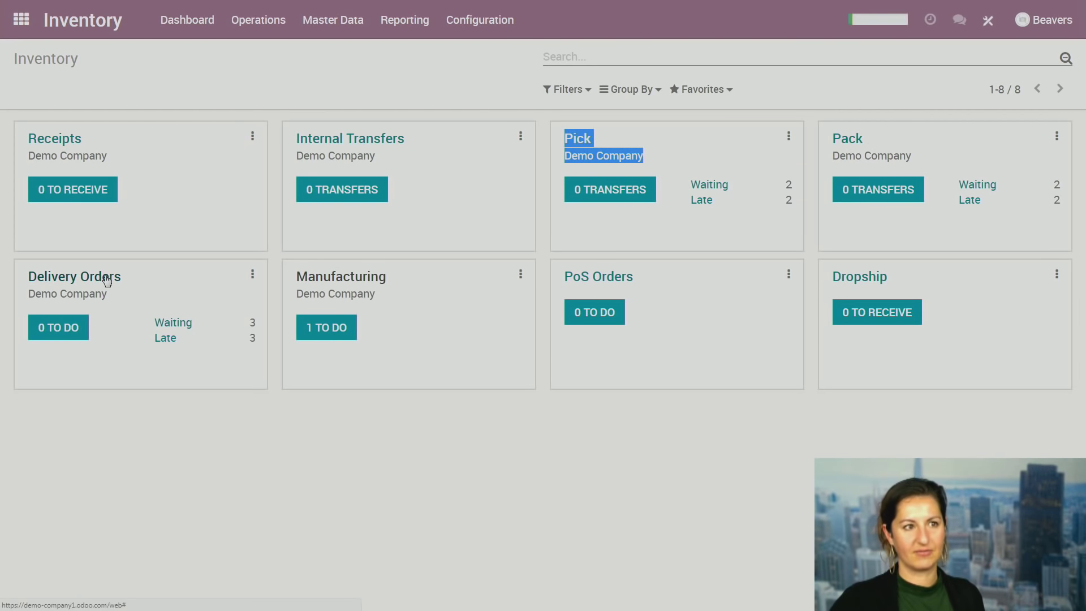
click(263, 459)
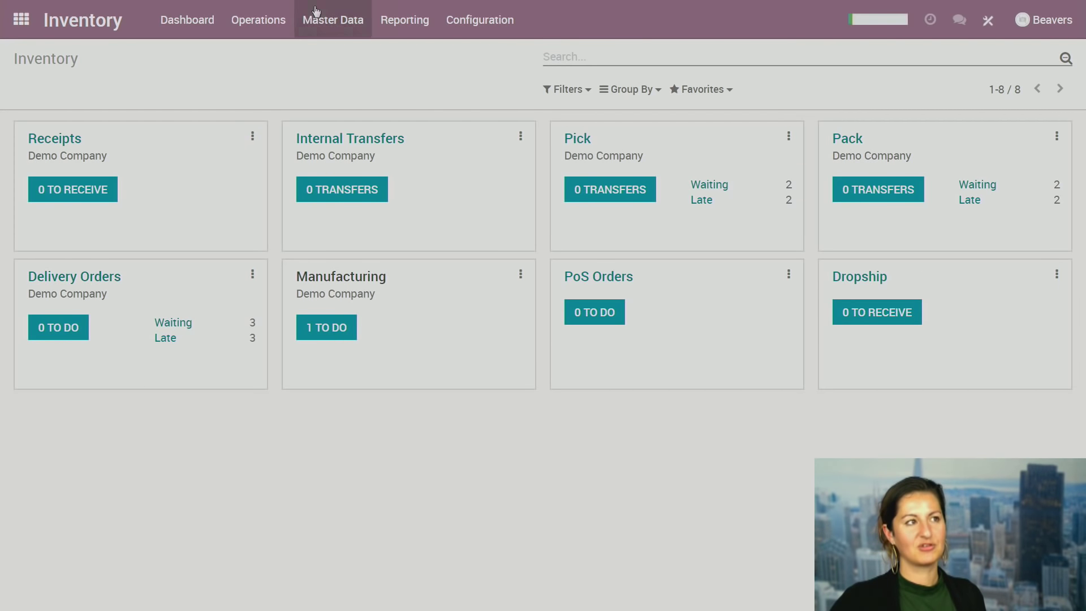
Open the Espionage project and move the SO027:Project Red task to the Analysis of Landscape stage.
click(21, 21)
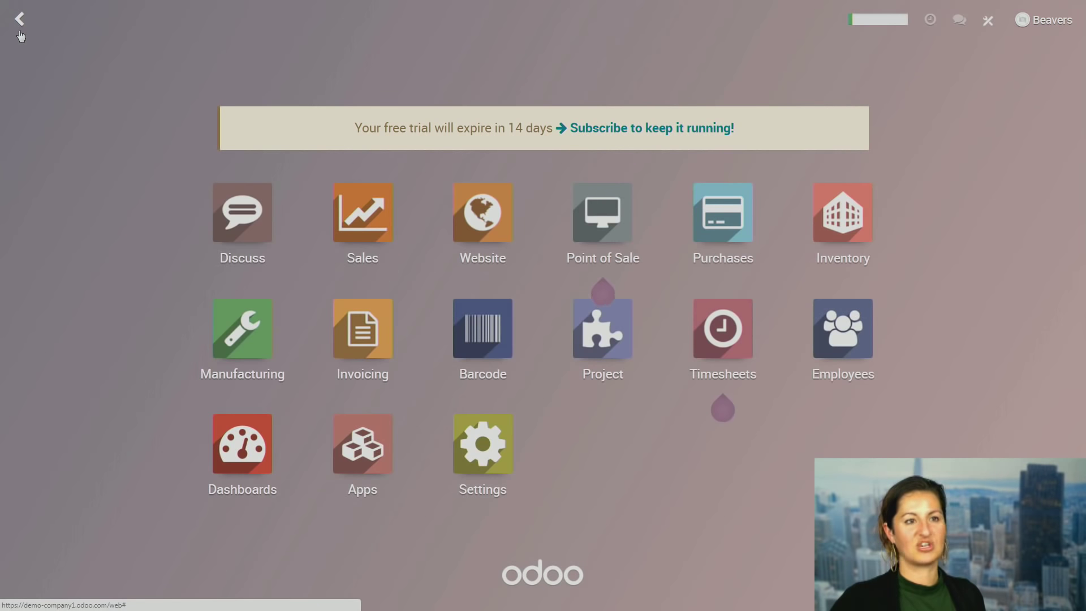
click(598, 338)
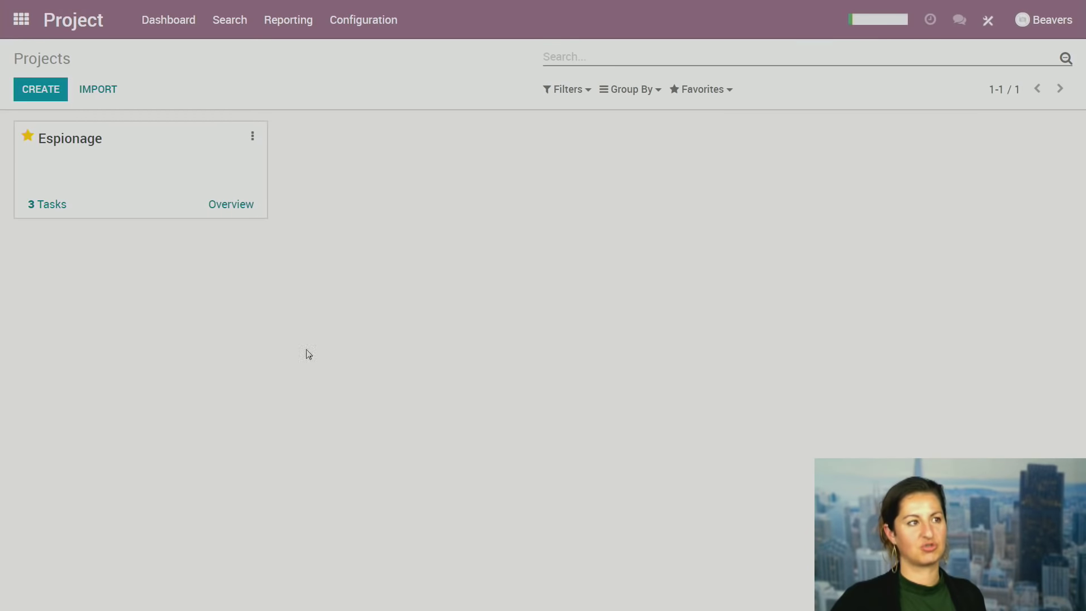
click(78, 141)
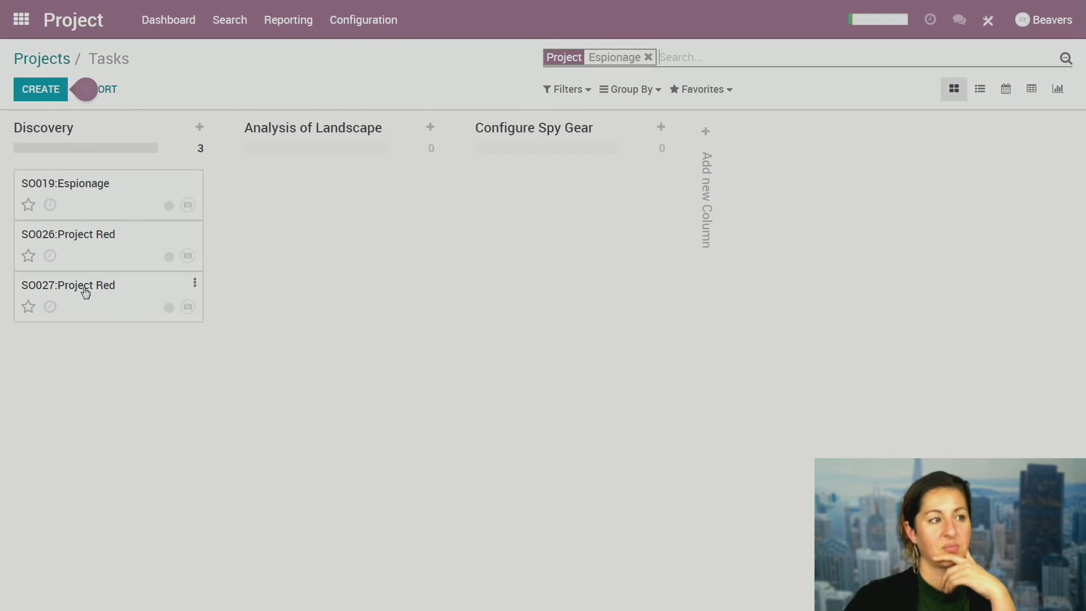
drag(85, 291, 315, 206)
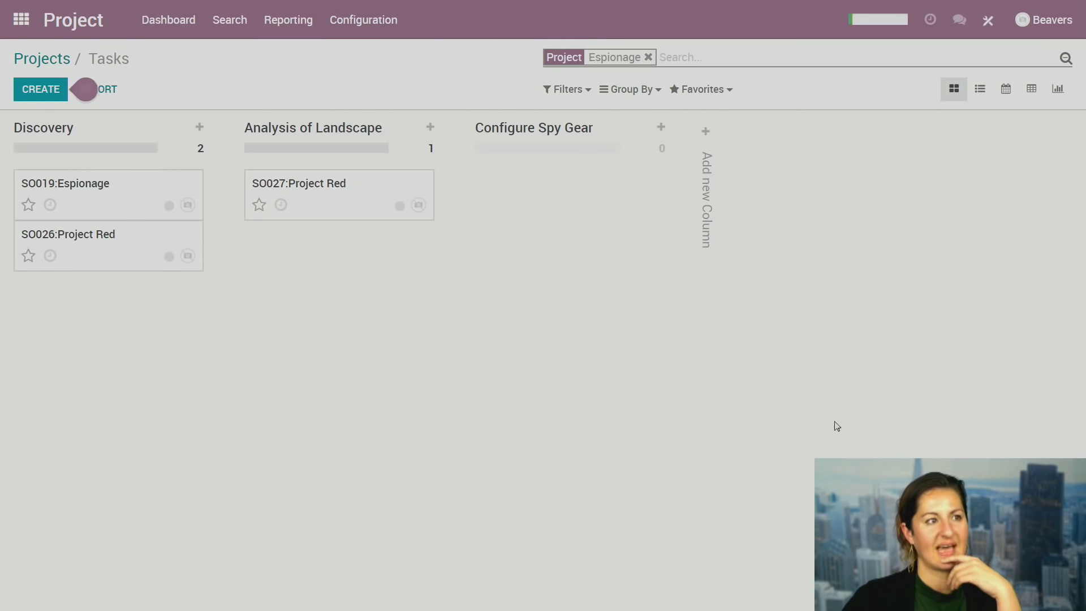
click(21, 21)
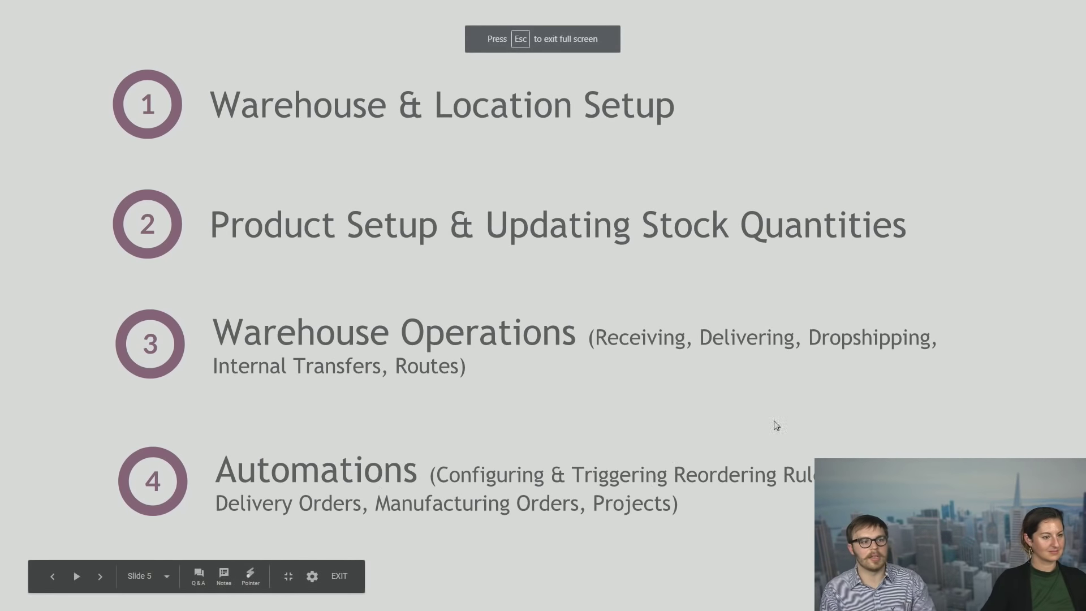
key(Right)
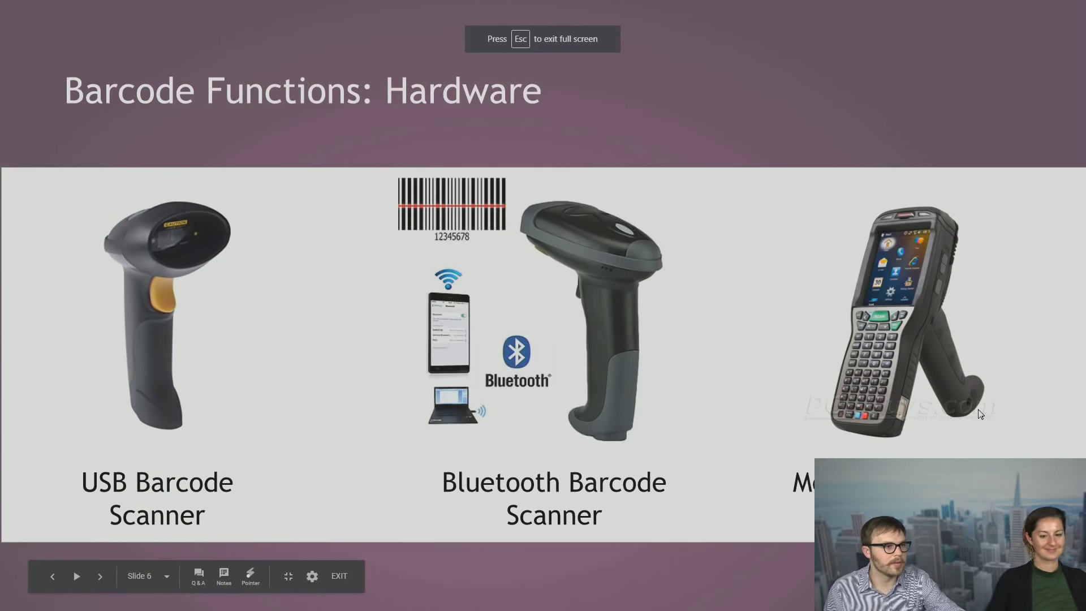
key(Left)
key(Left)
key(Left)
key(Left)
key(Left)
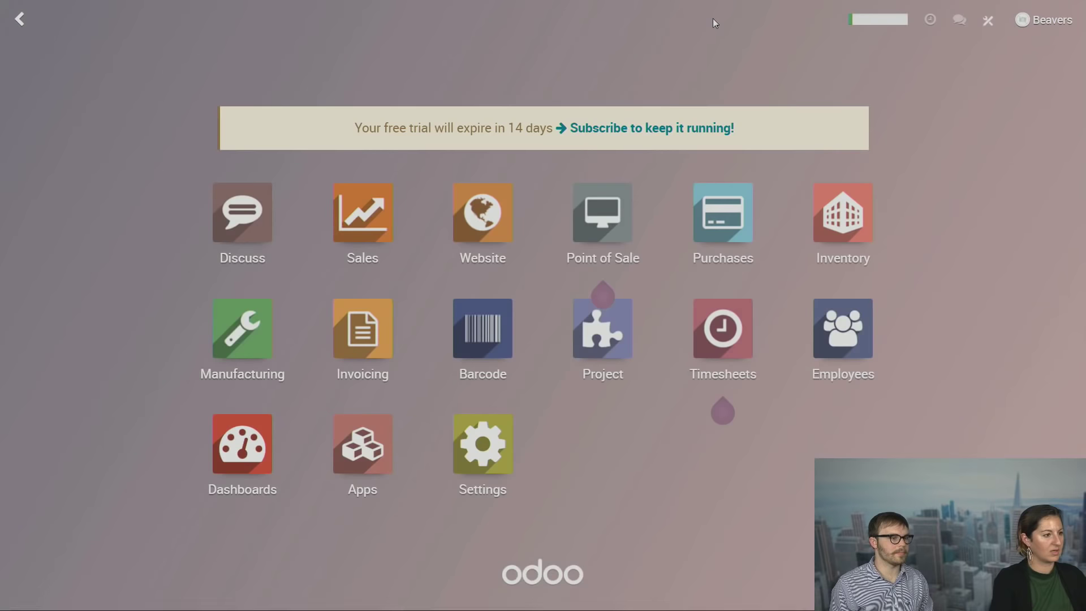
Open the list of configured inventory routes and review the available routes.
click(842, 223)
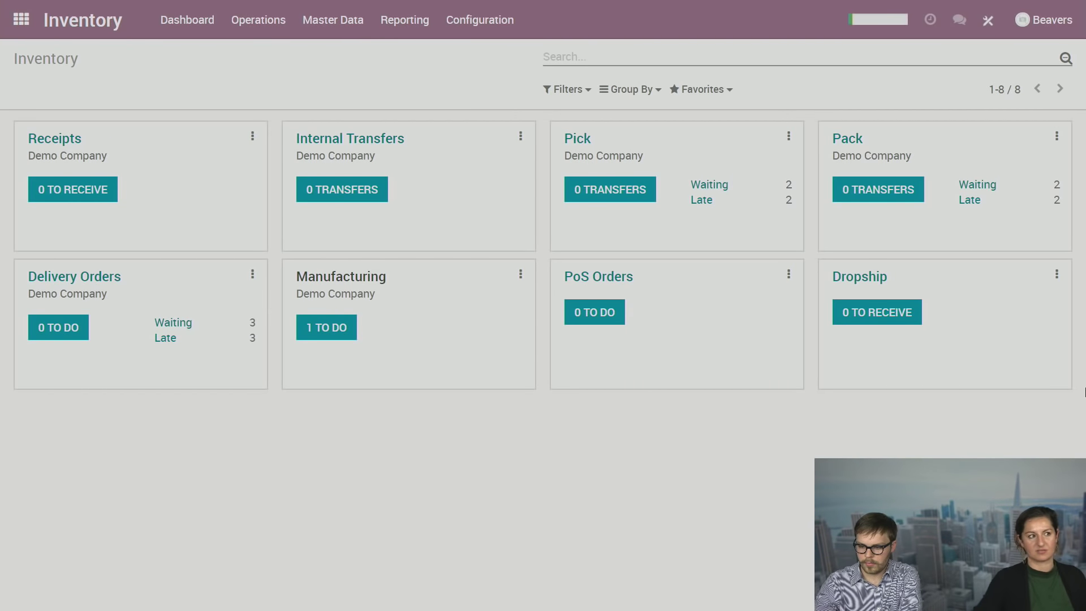
click(481, 21)
click(493, 139)
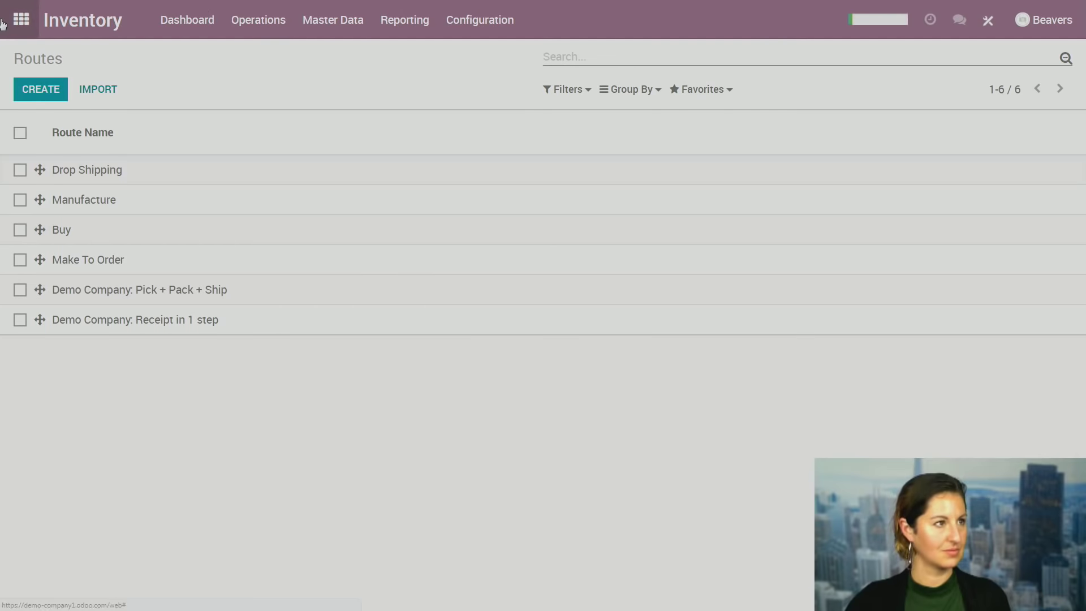
Go to the inventory product catalogue and open the Camera A product for editing.
click(21, 20)
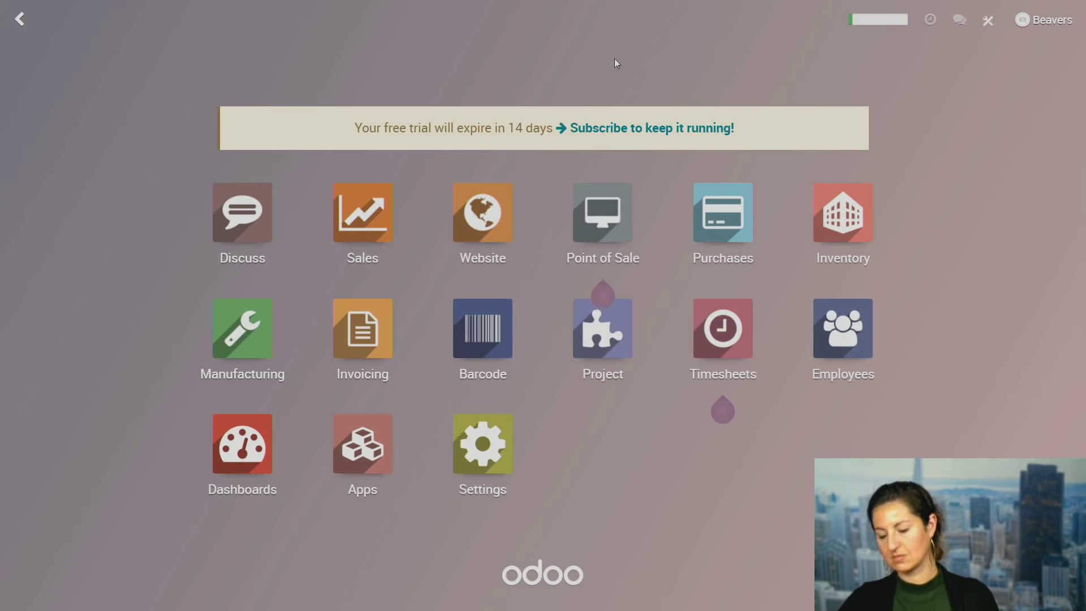
click(842, 214)
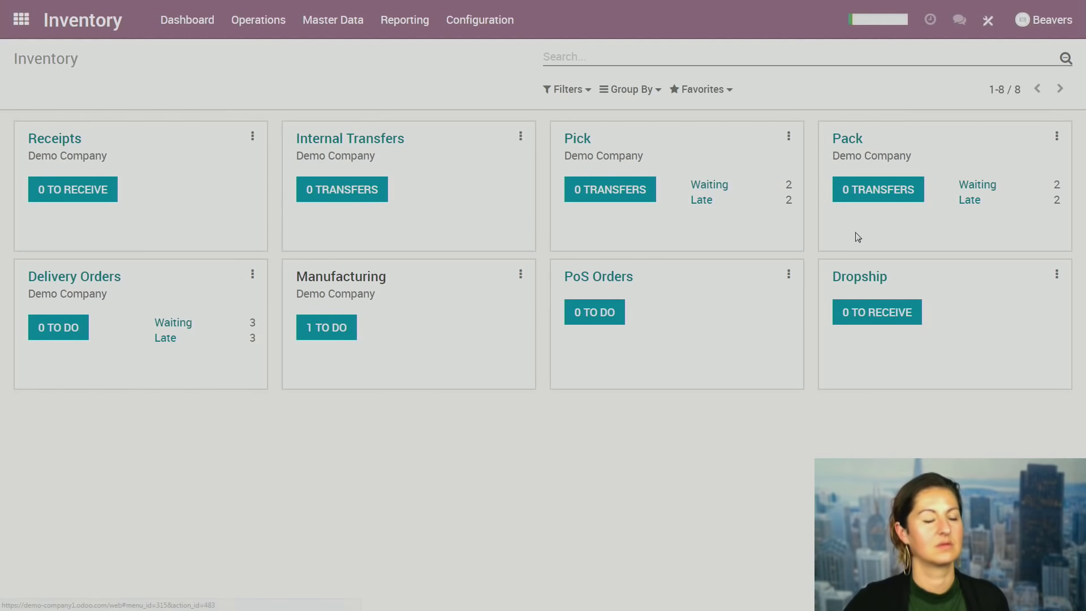
click(346, 28)
click(364, 62)
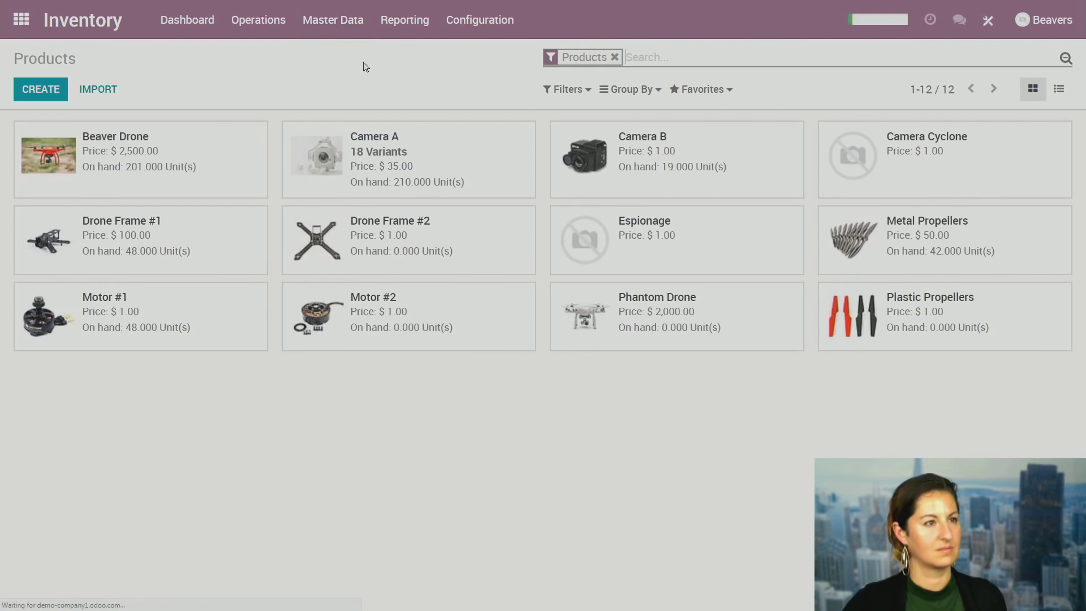
click(399, 160)
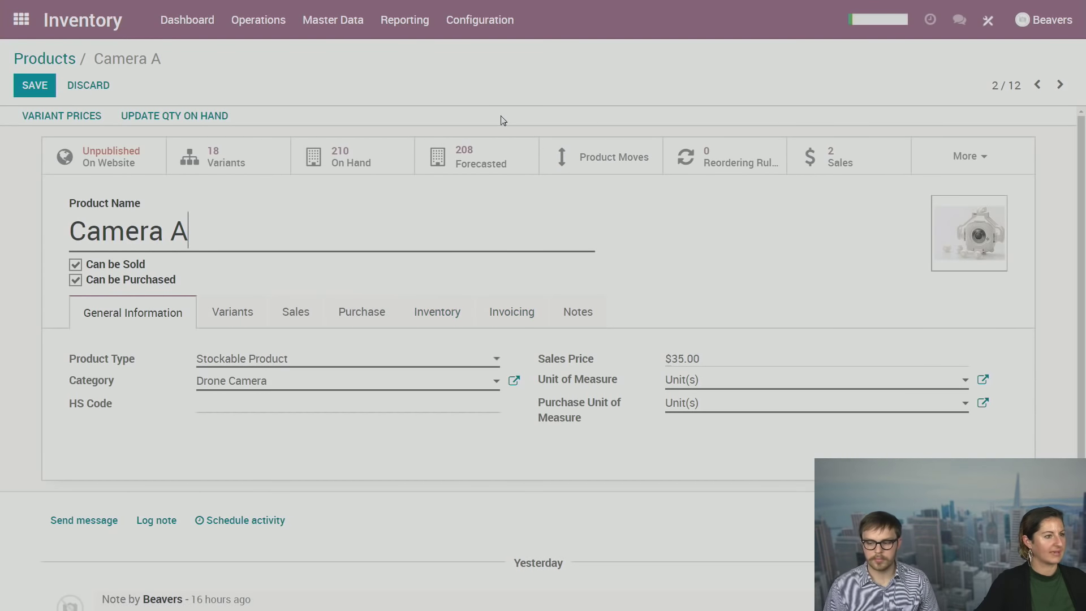
Examine Camera A's routes and traceability options, as well as its taxes, landed cost and invoicing policy settings.
click(447, 315)
scroll(474, 319, down, 1)
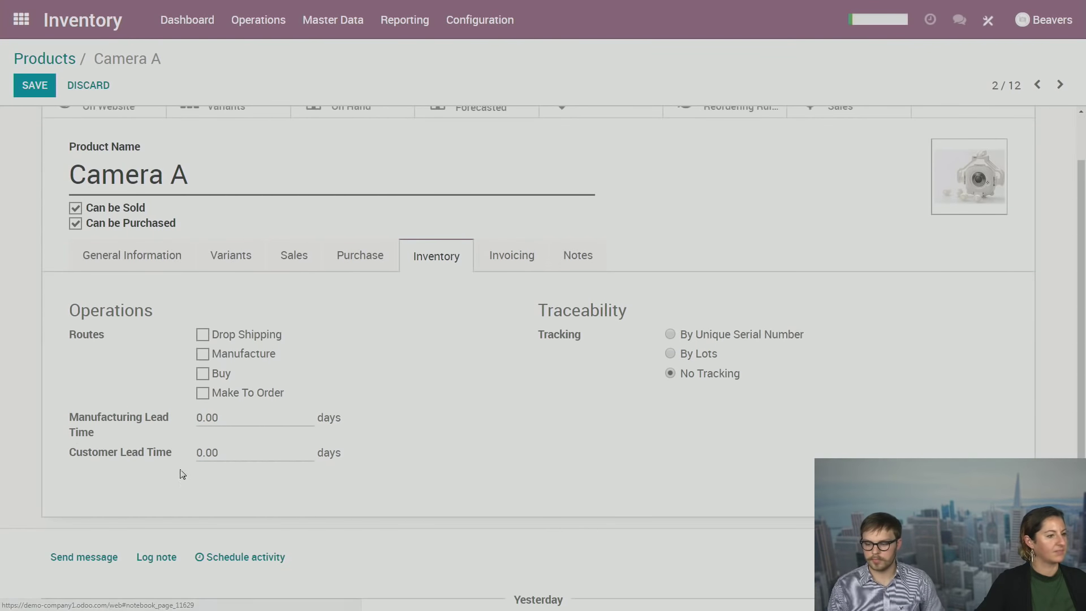
click(532, 261)
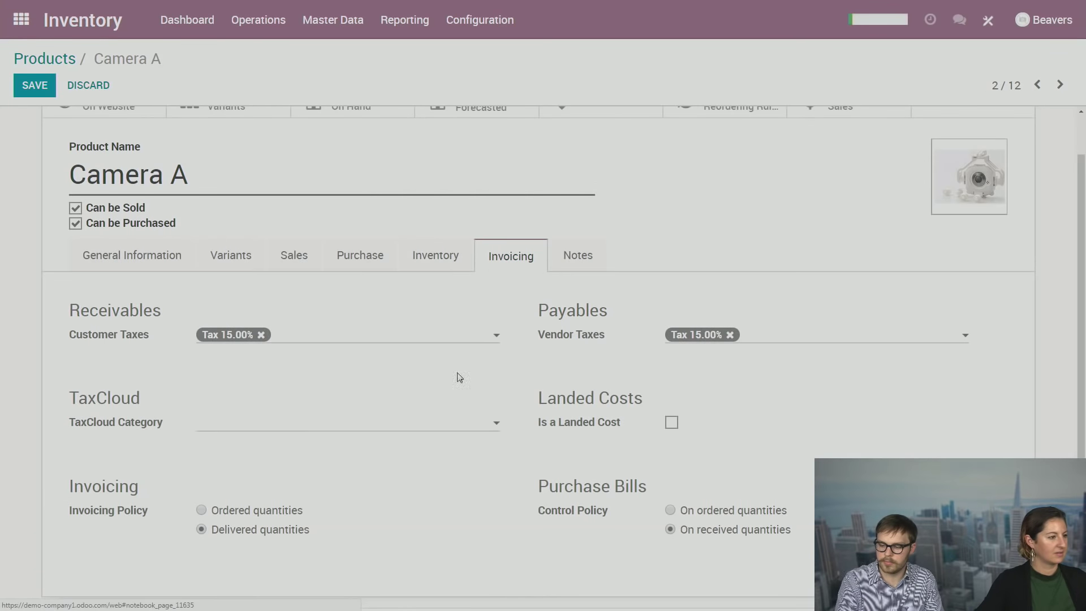
scroll(420, 357, down, 1)
scroll(374, 337, up, 1)
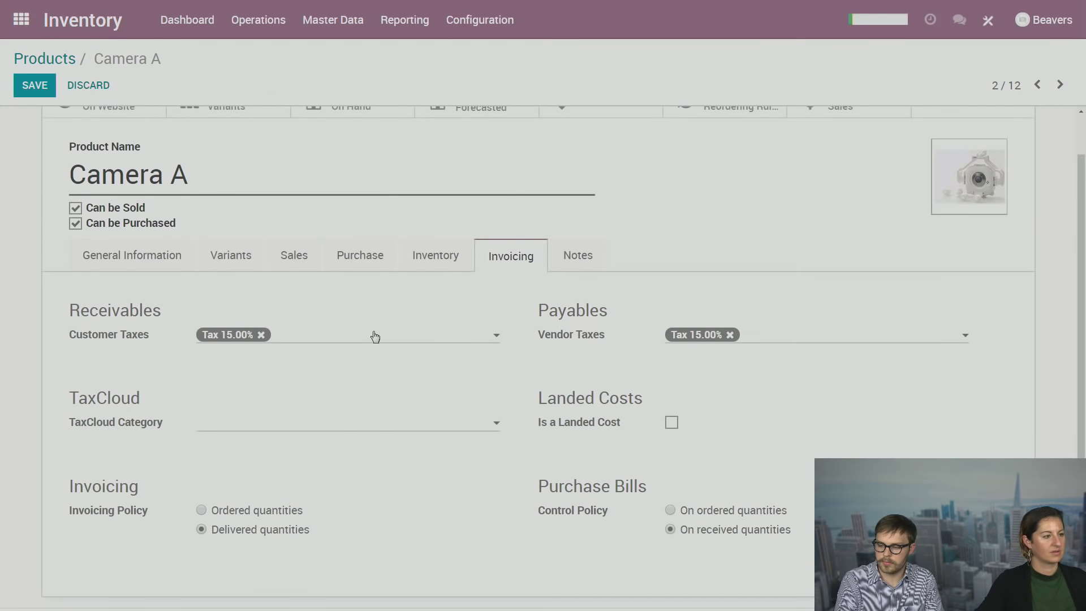
Check Camera A's point of sale and website settings, and open Location A from the configured warehouse locations.
click(286, 273)
scroll(349, 334, up, 1)
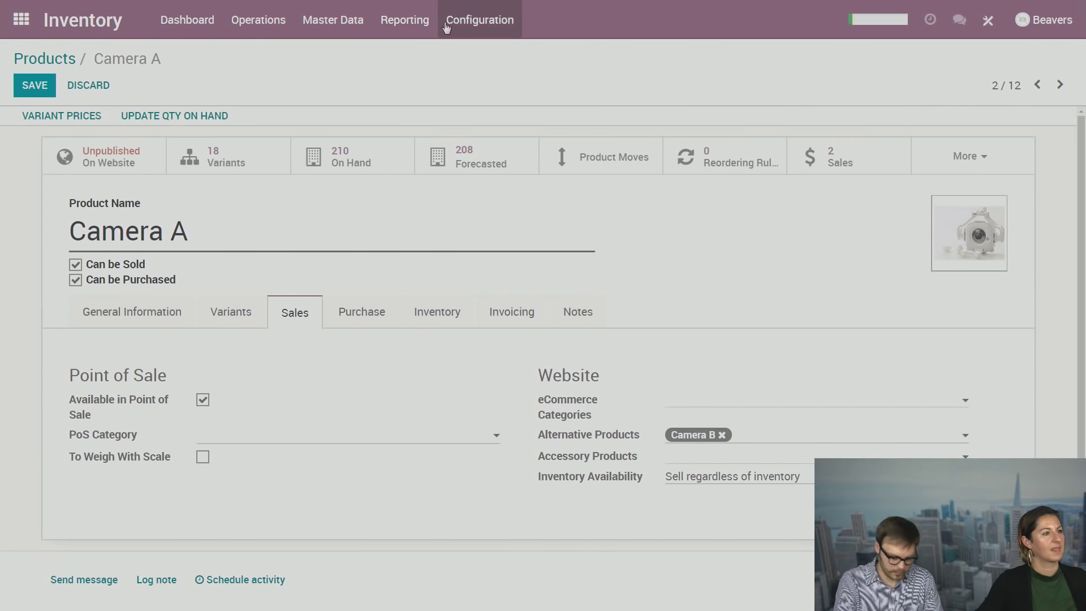
click(459, 18)
click(505, 123)
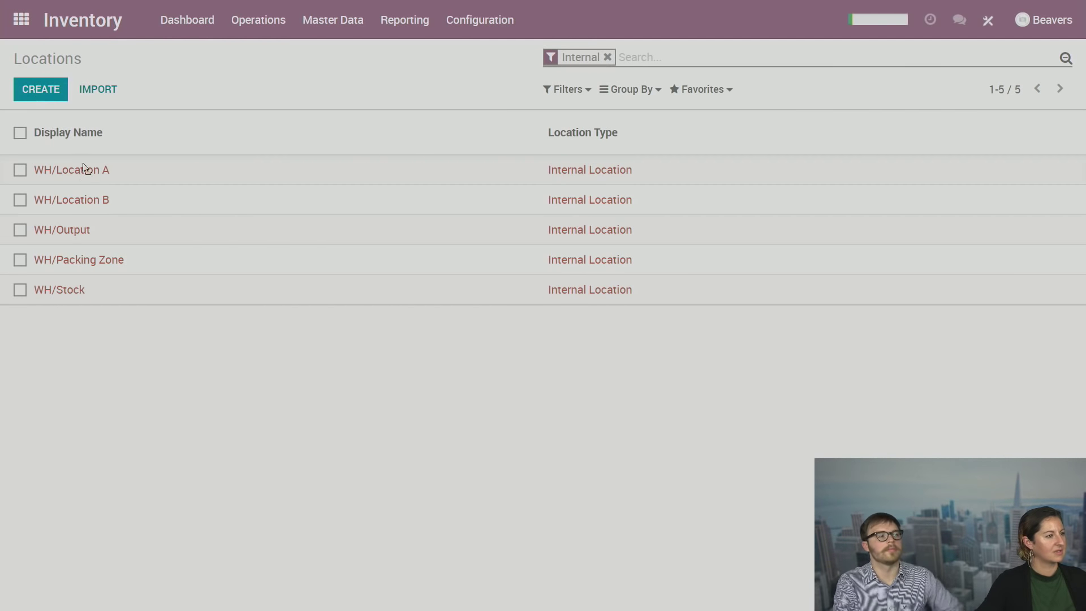
click(88, 179)
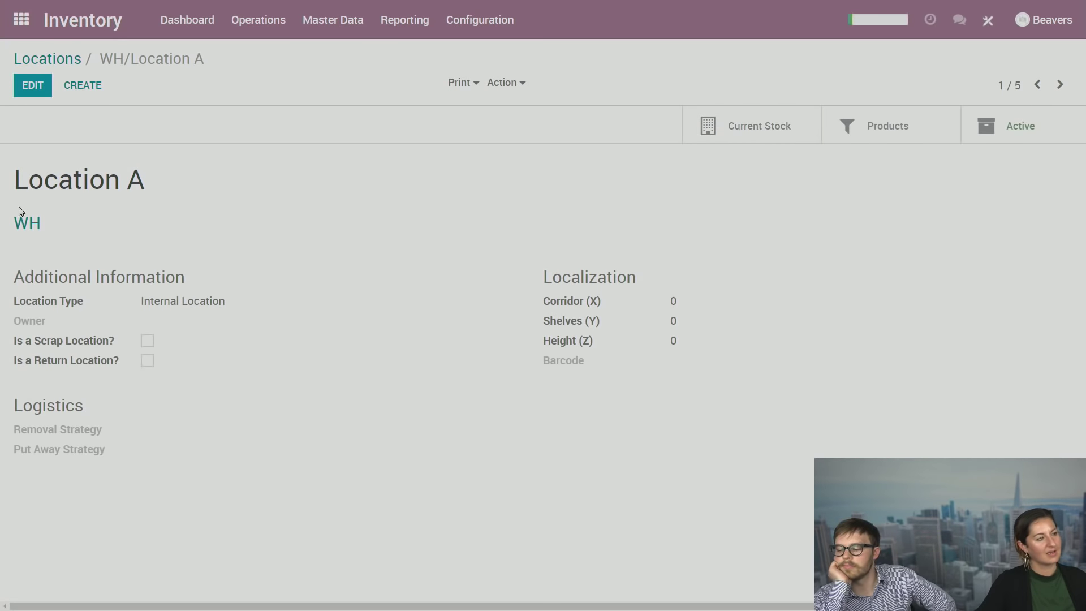
Open Location A's current stock and expand both Camera A variant groups to see their quantities.
drag(10, 188, 229, 187)
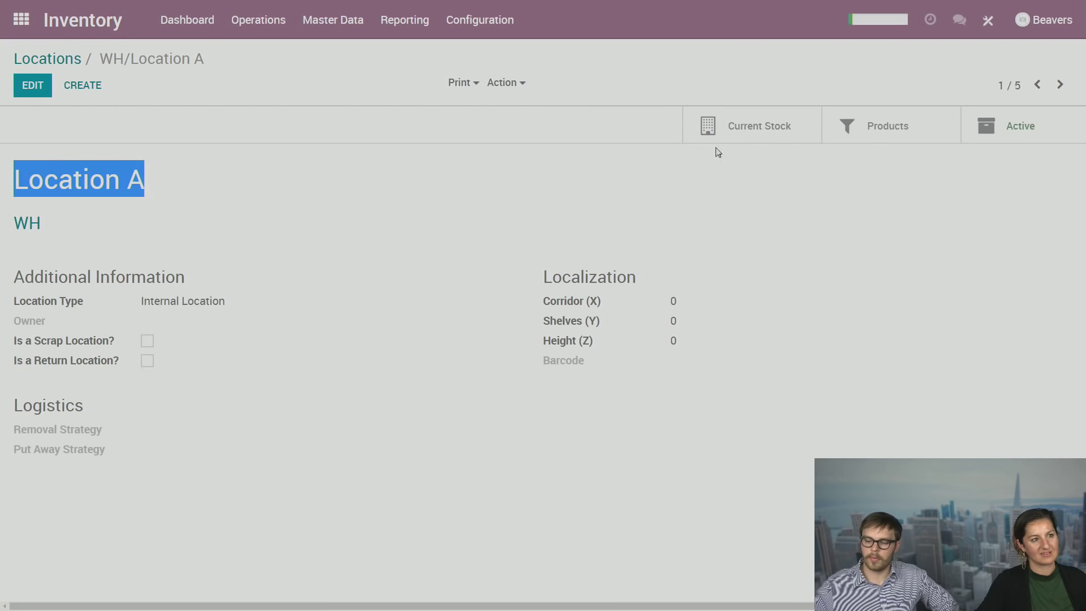
click(741, 121)
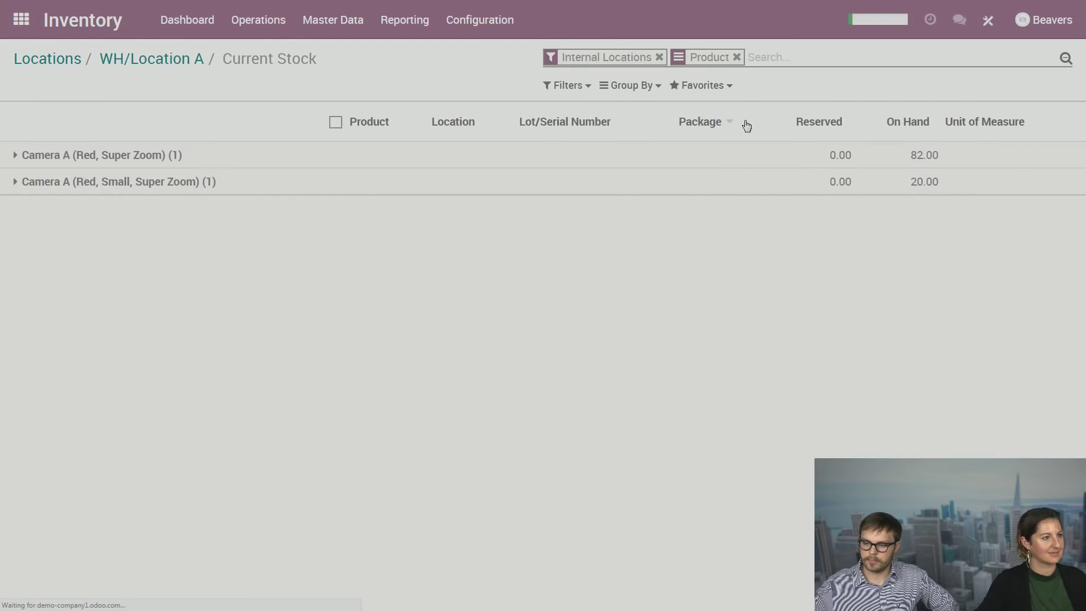
click(135, 156)
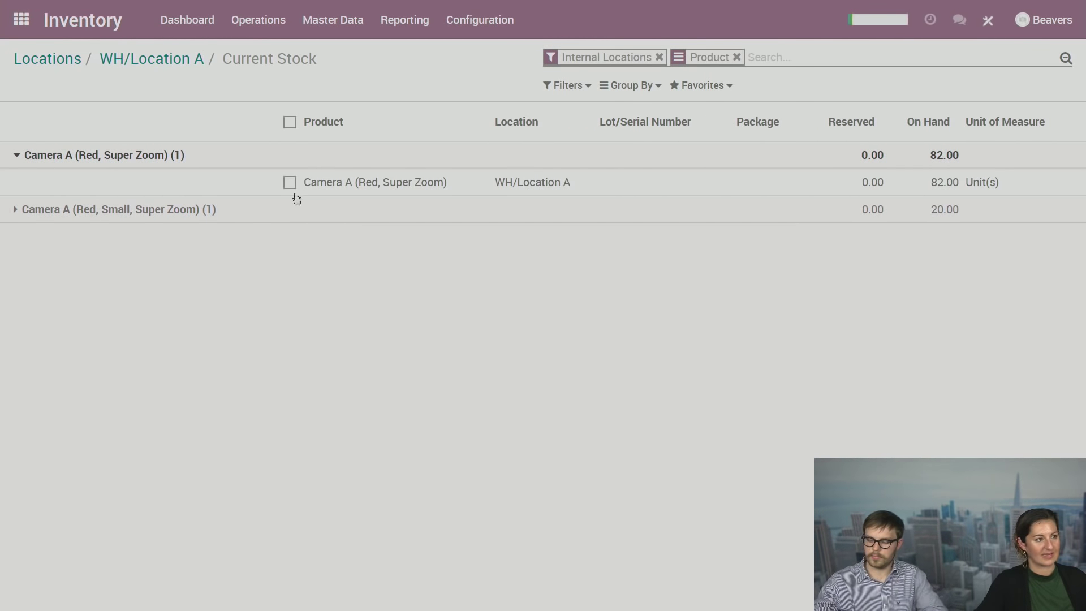
click(117, 212)
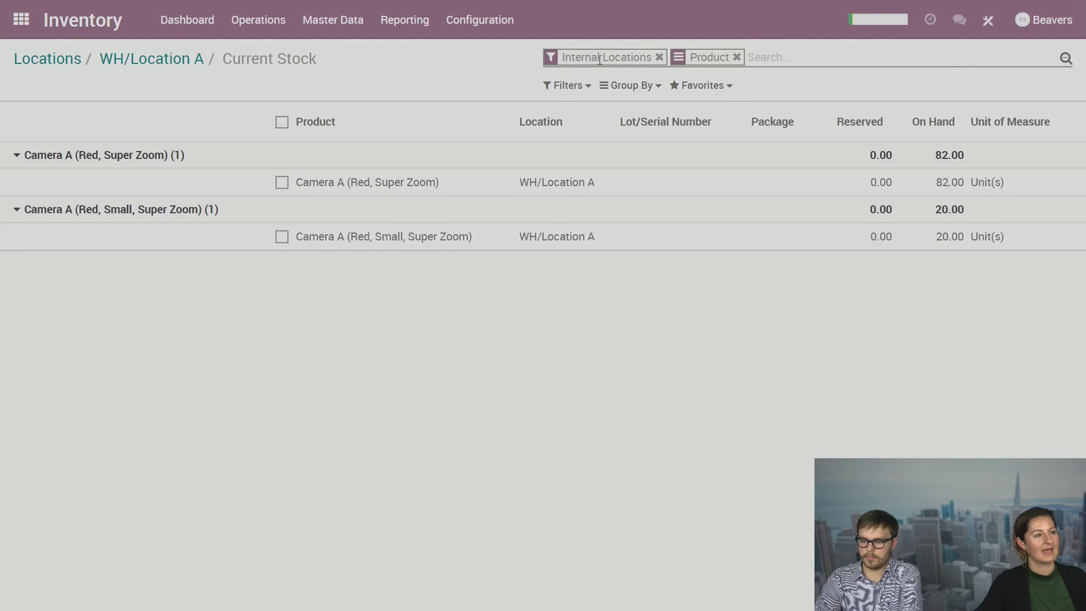
Check the products held in Location A and return to the list of locations.
click(162, 63)
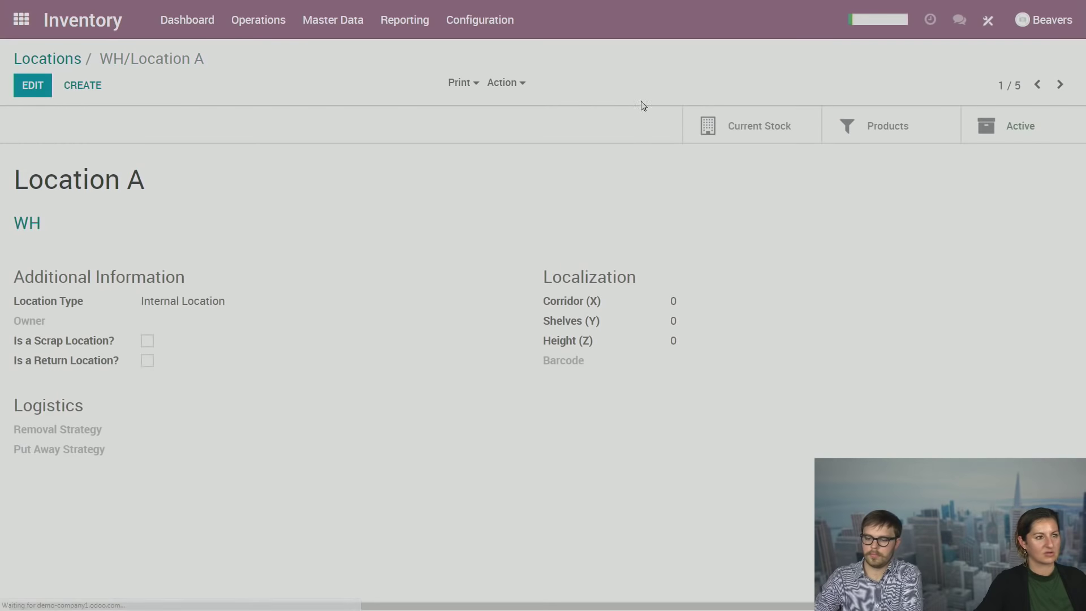
click(876, 136)
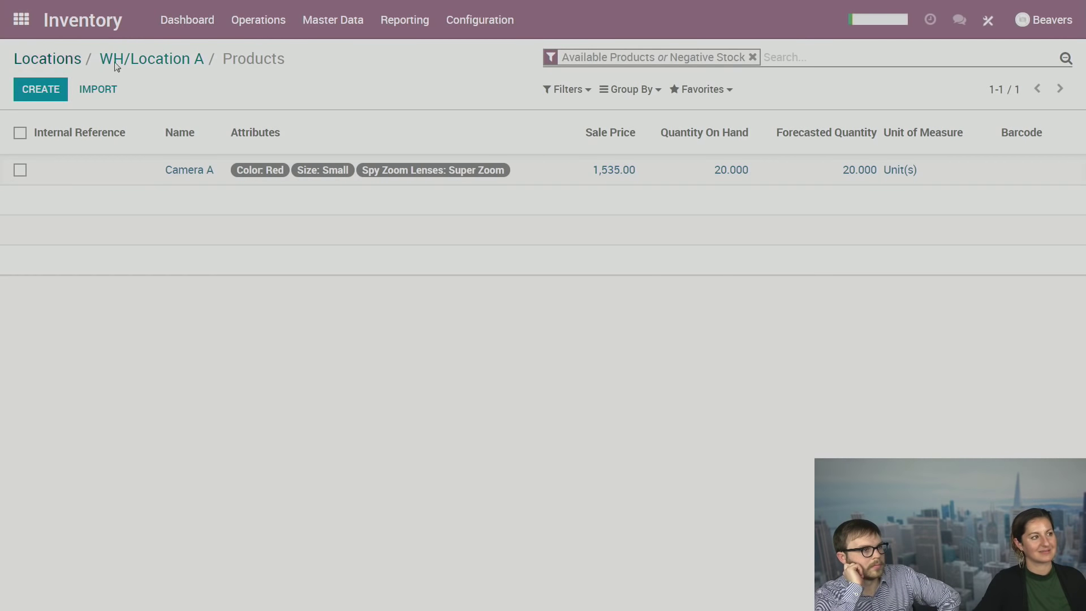
click(67, 59)
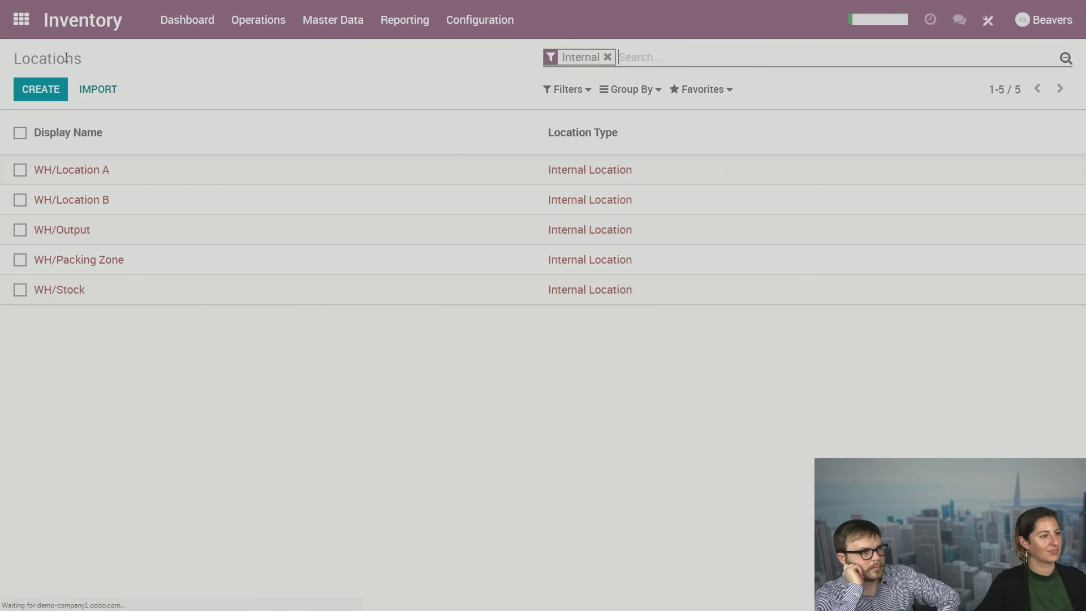
Open Location B for editing, examine its scrap and return location options, and save the record.
click(82, 208)
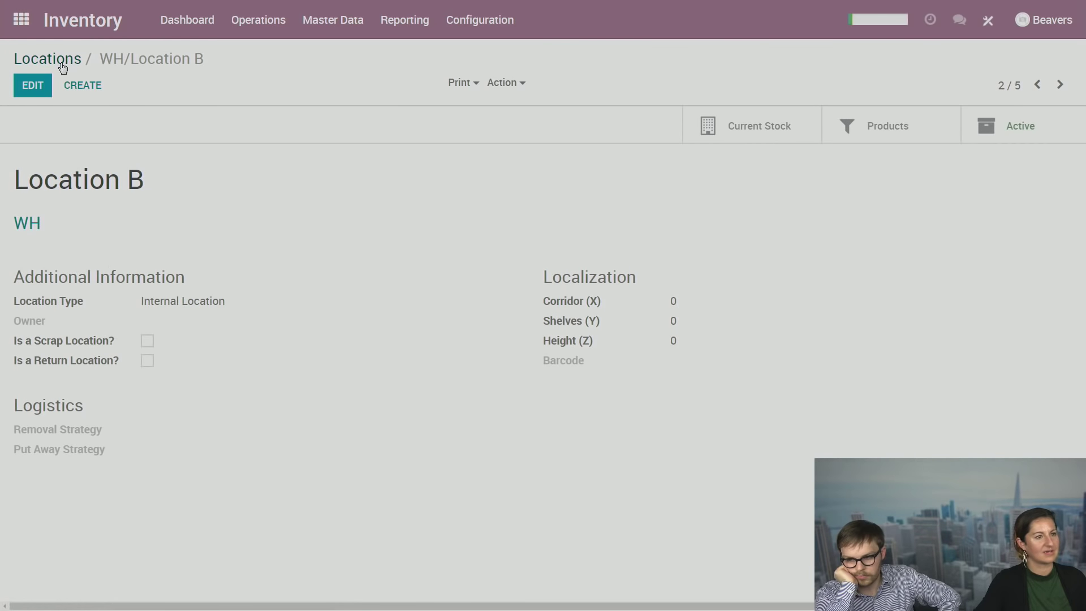
click(38, 95)
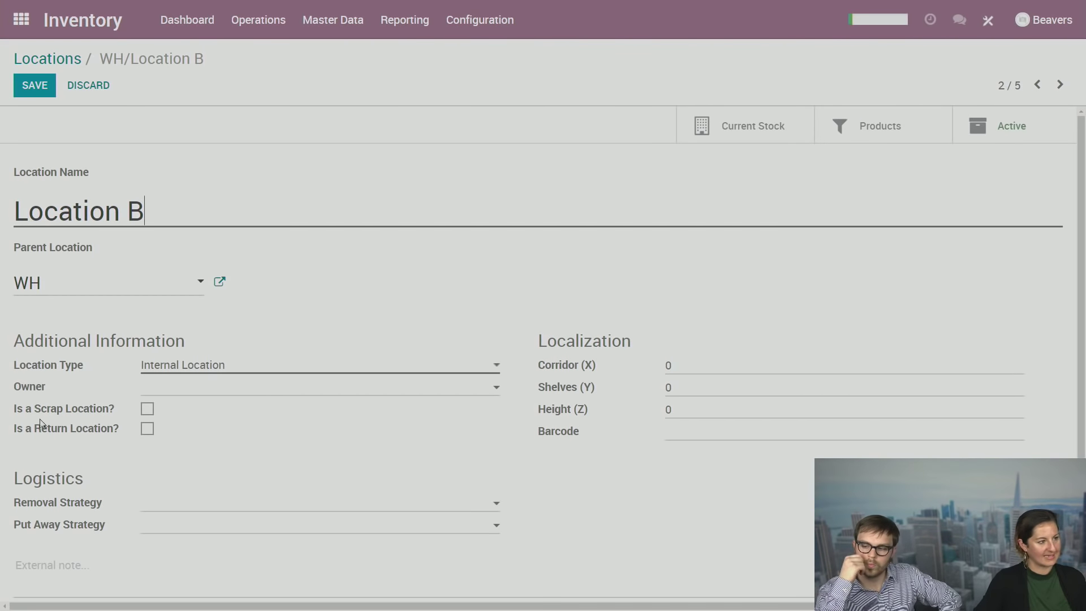
drag(17, 418, 117, 417)
click(118, 454)
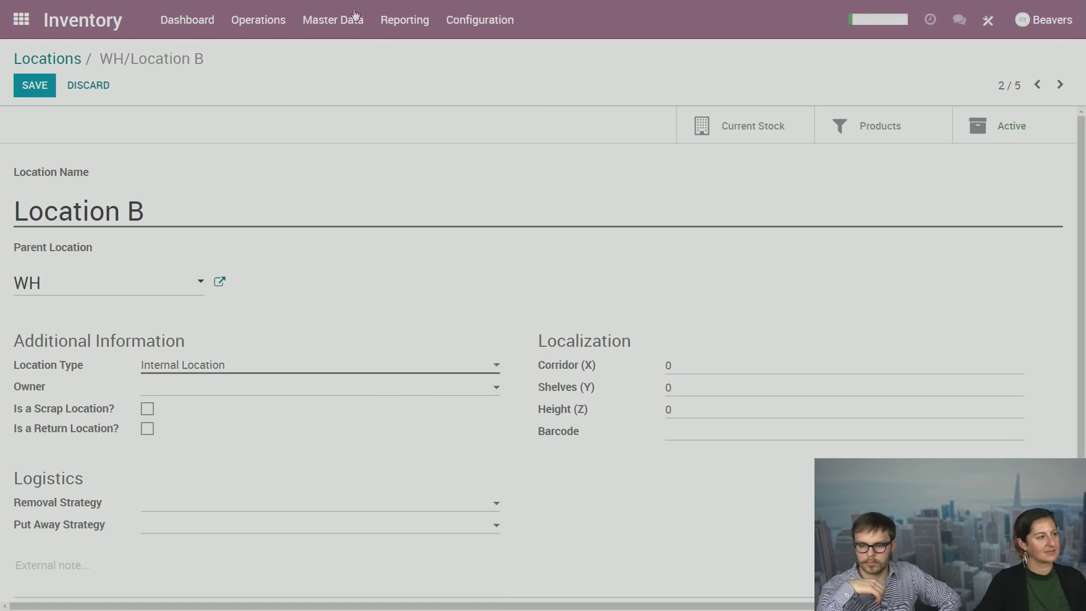
click(33, 84)
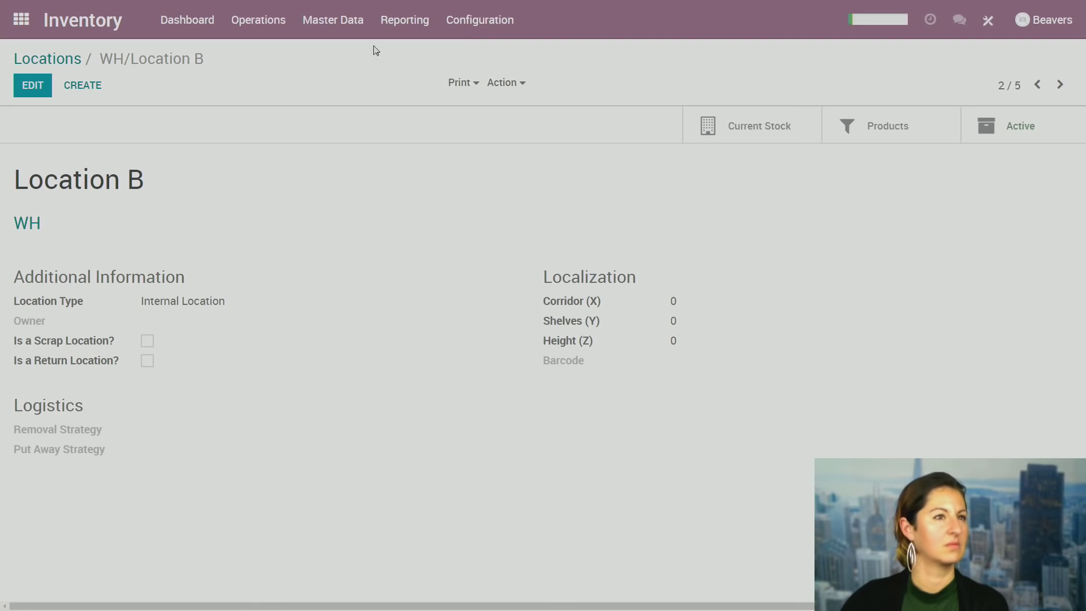
click(483, 23)
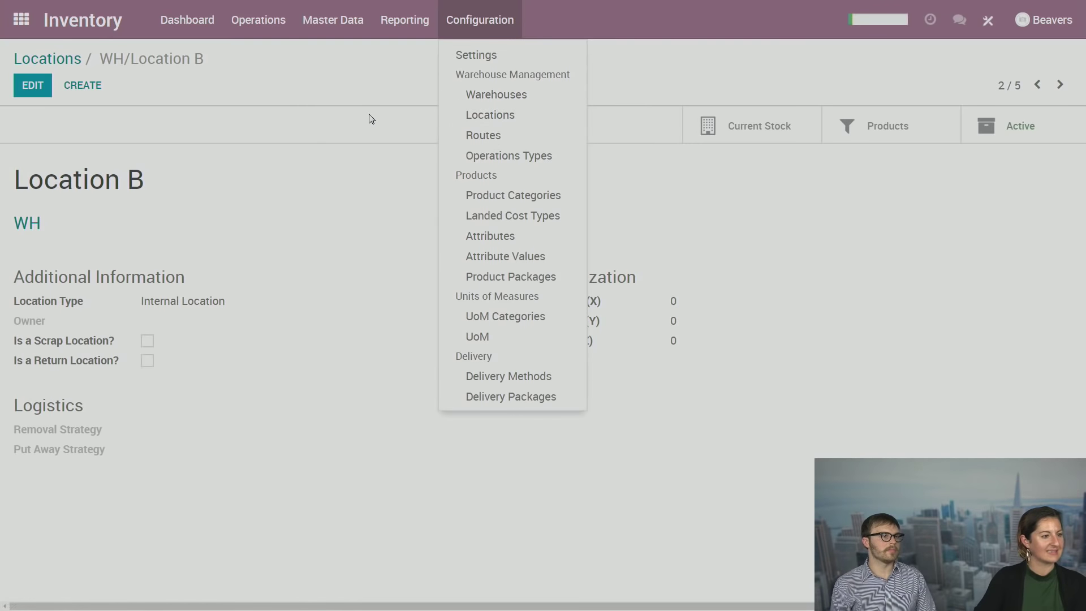
click(289, 108)
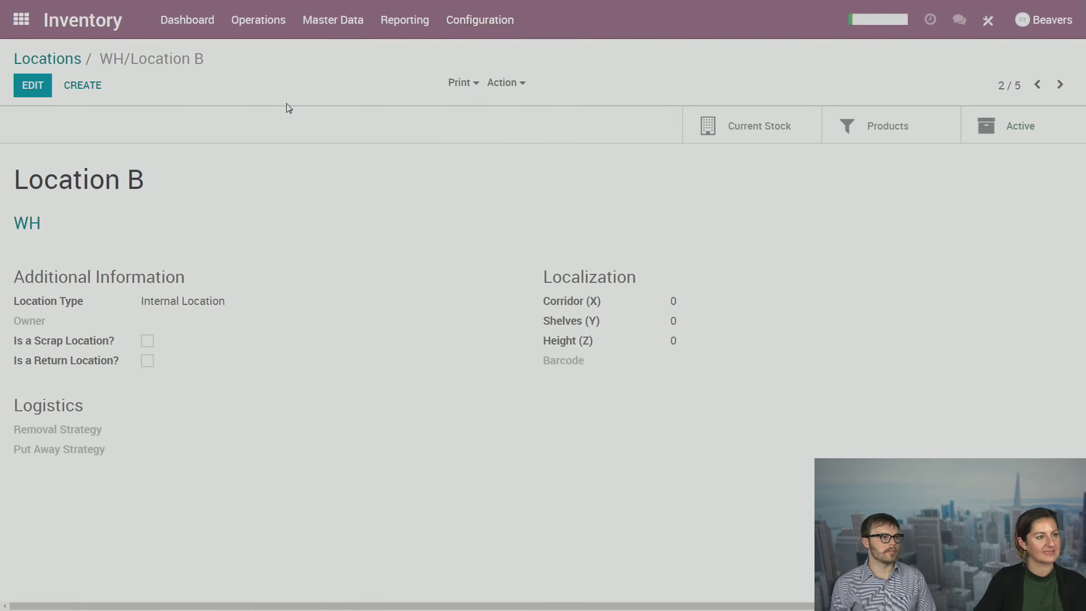
click(326, 27)
mouse_move(268, 32)
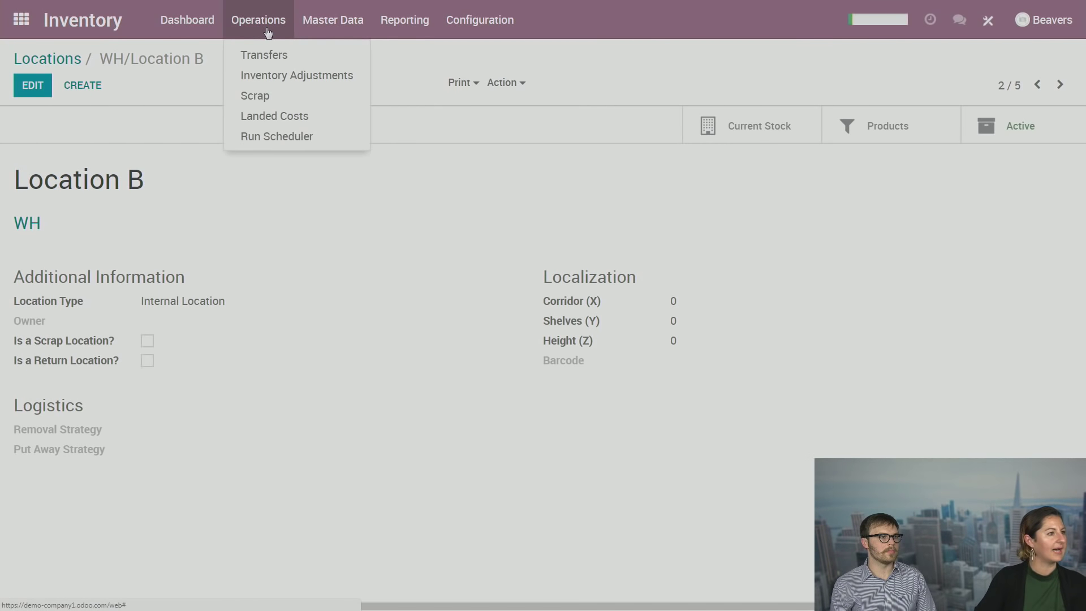
click(417, 30)
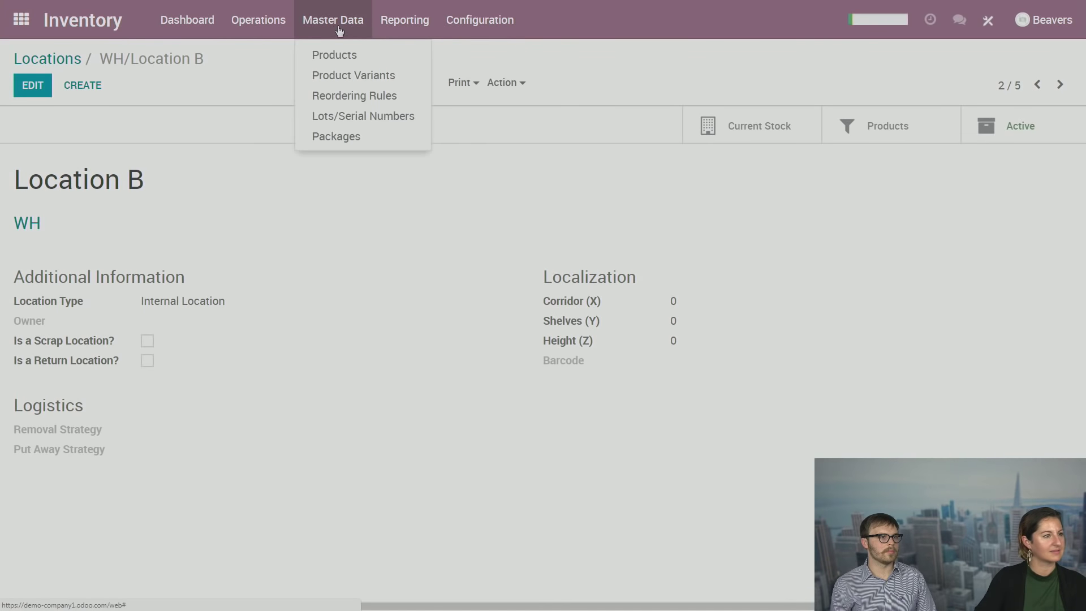
Go to the inventory overview, list the delivery orders and open WH/OUT/00007.
click(26, 24)
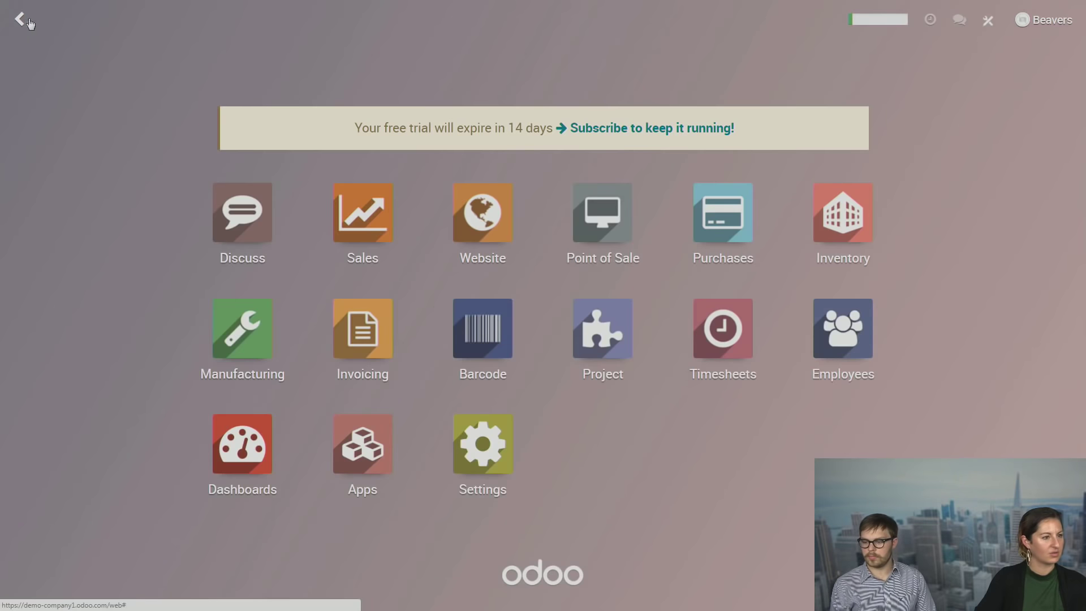
click(852, 229)
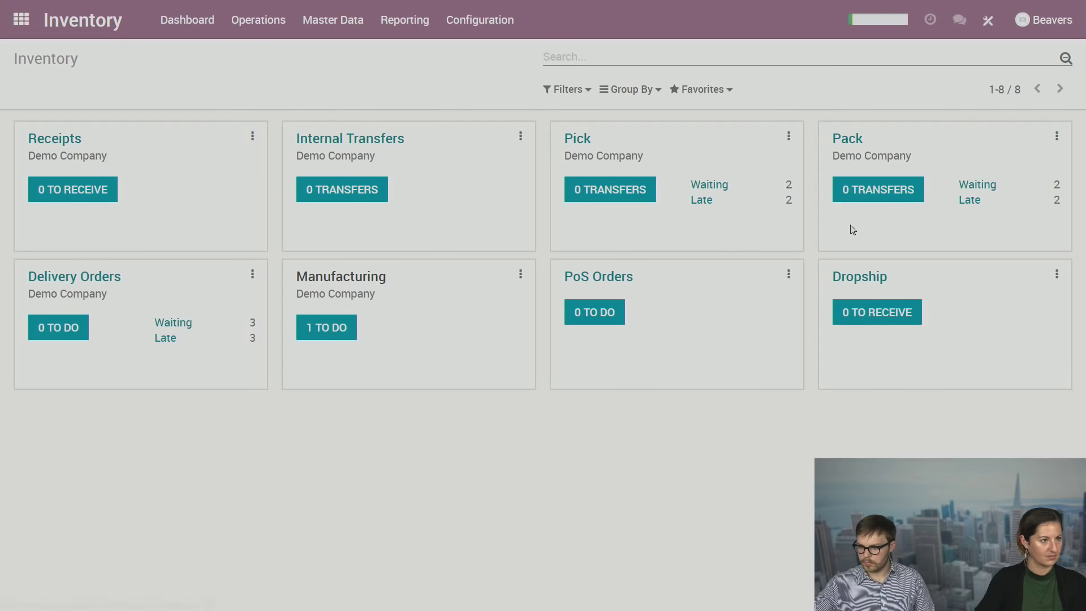
click(76, 279)
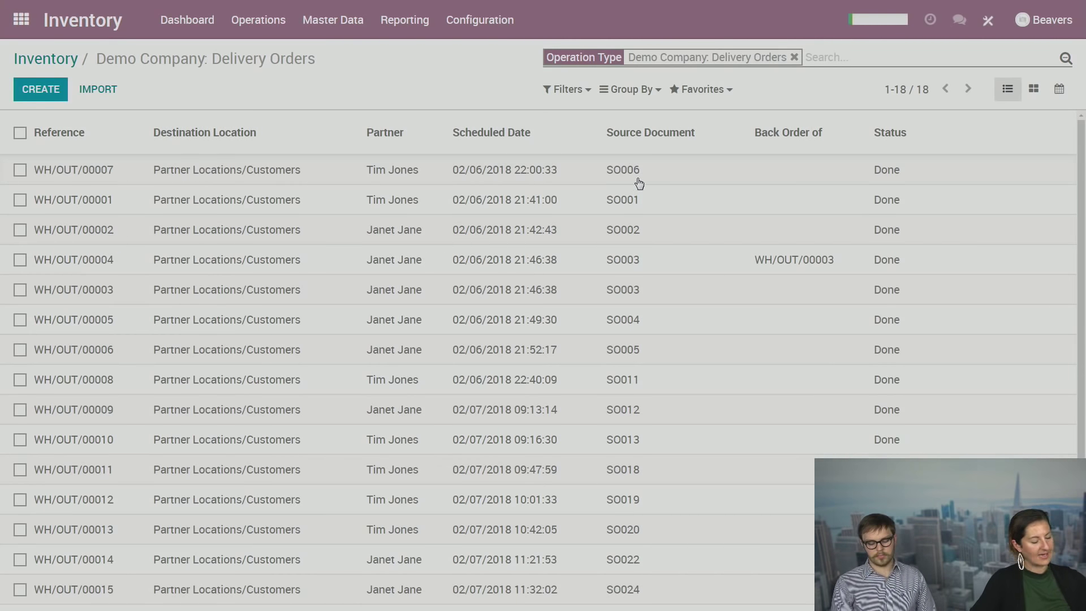
click(401, 180)
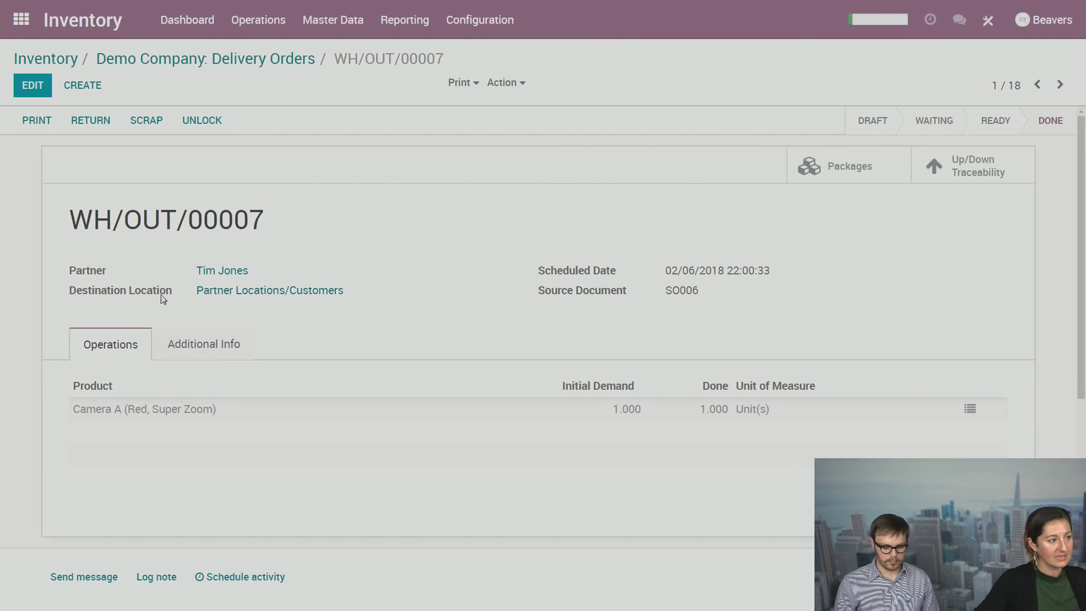
Examine the delivery's destination location, Partner Locations/Customers, and return to the delivery order.
click(300, 297)
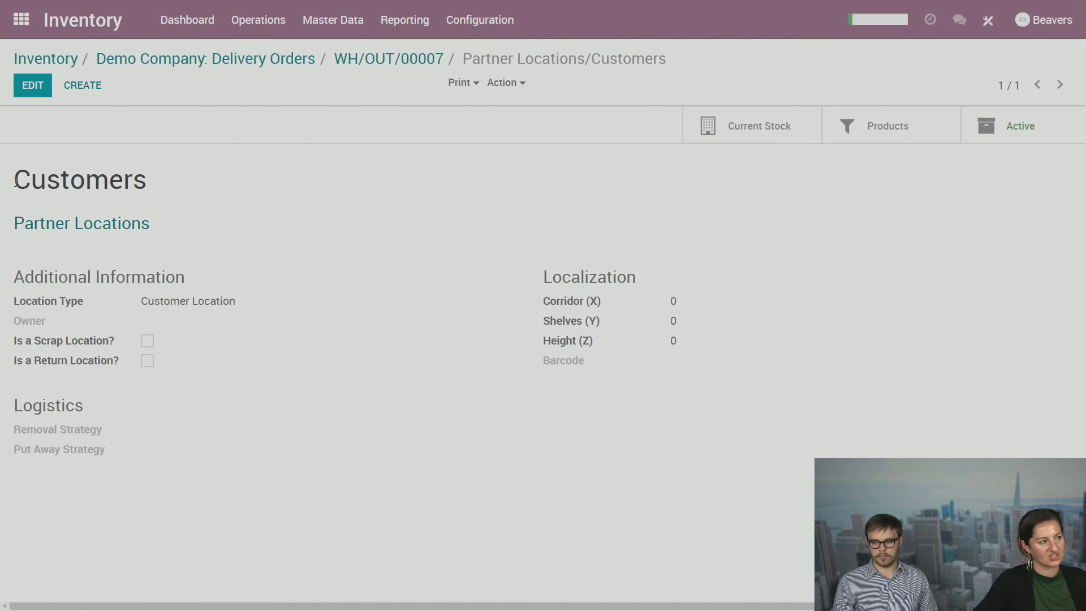
drag(15, 181, 228, 175)
click(352, 224)
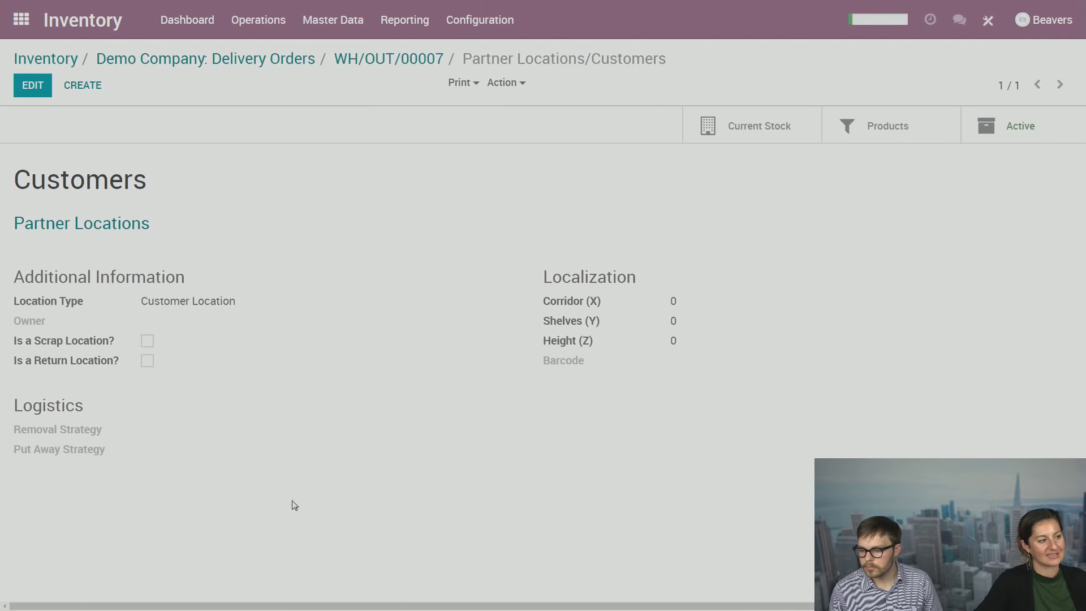
click(378, 65)
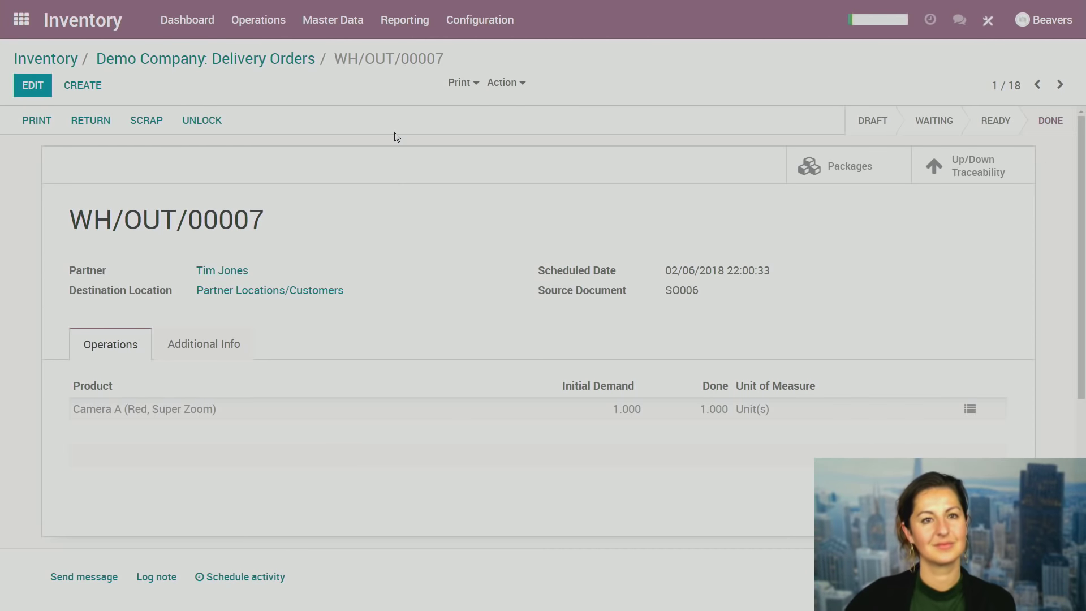
Return to the inventory overview and open the list of configured warehouses.
click(336, 23)
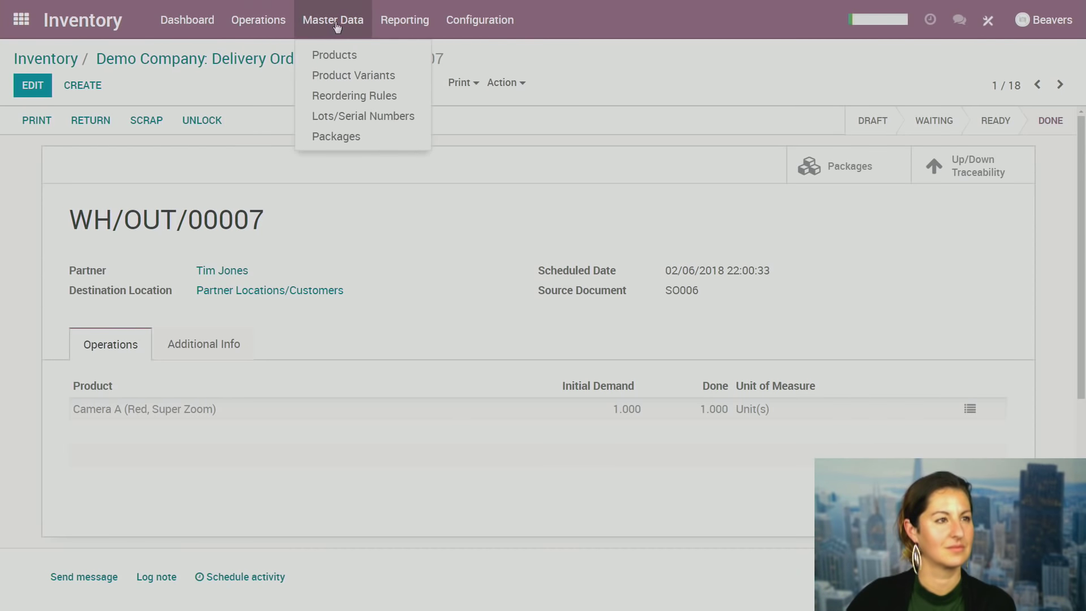
click(349, 56)
click(21, 31)
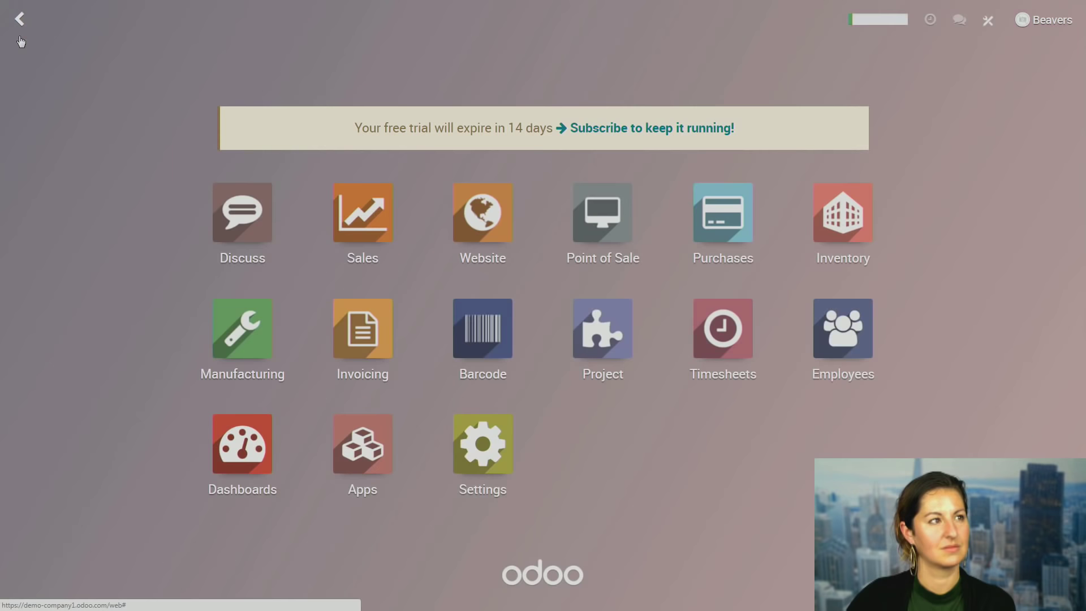
click(832, 232)
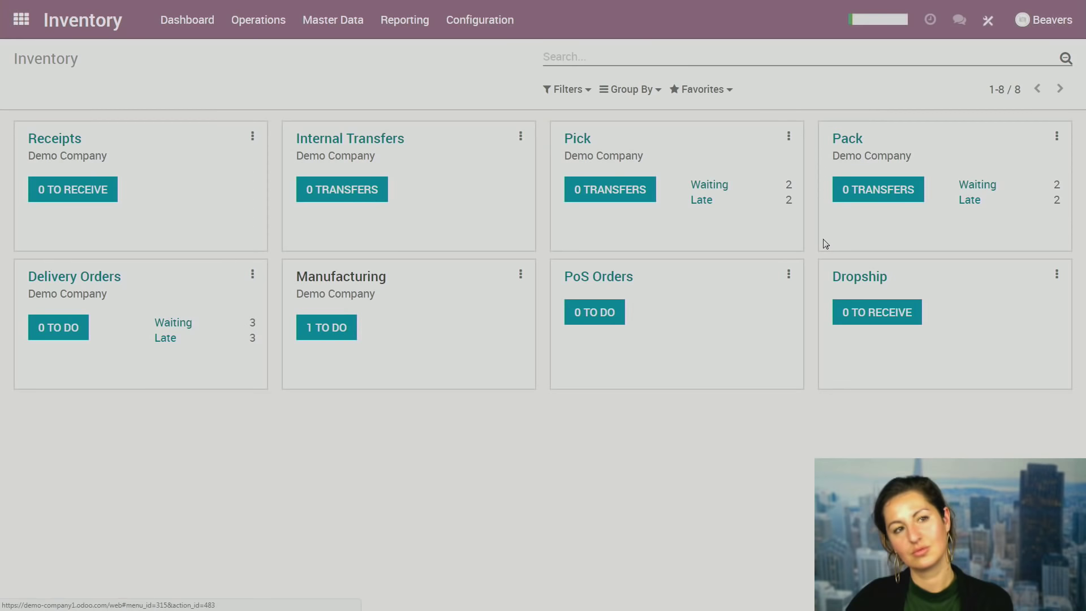
click(480, 38)
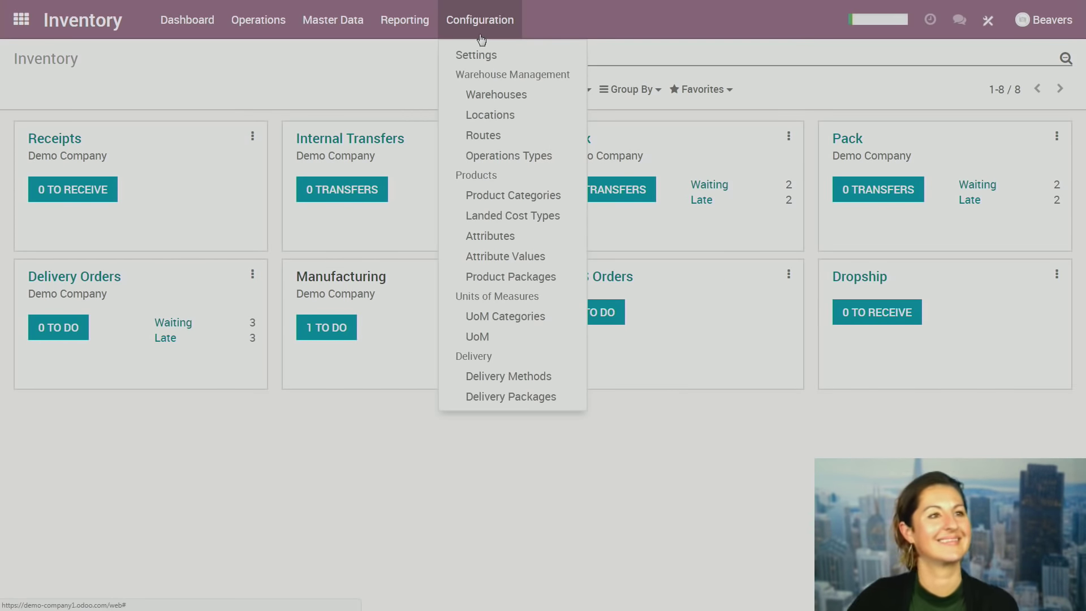
click(511, 105)
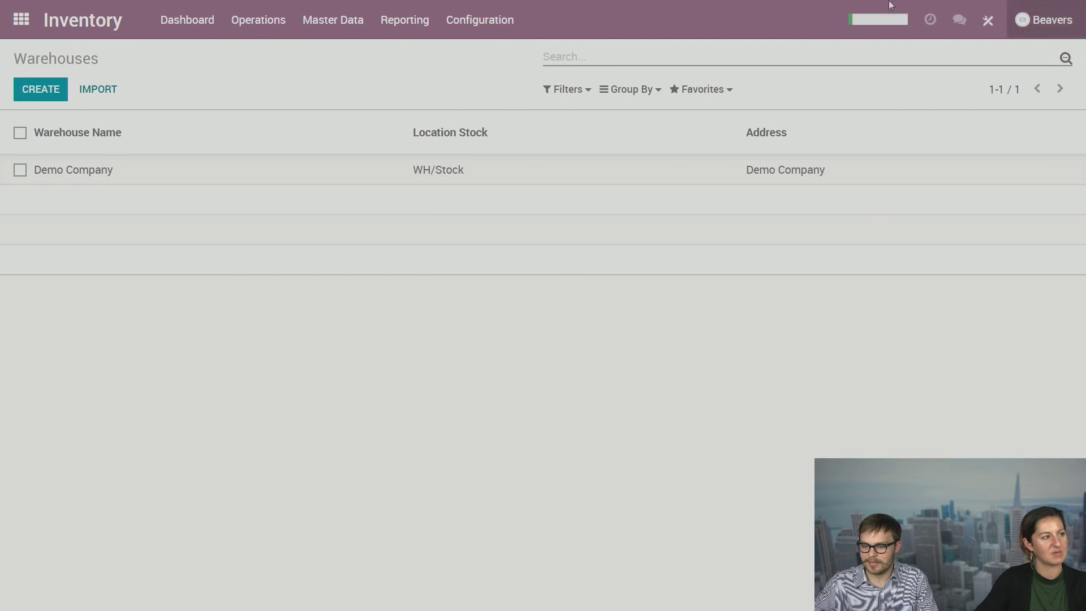
Create a new warehouse named Warehouse 1 with the short name 1.
click(40, 99)
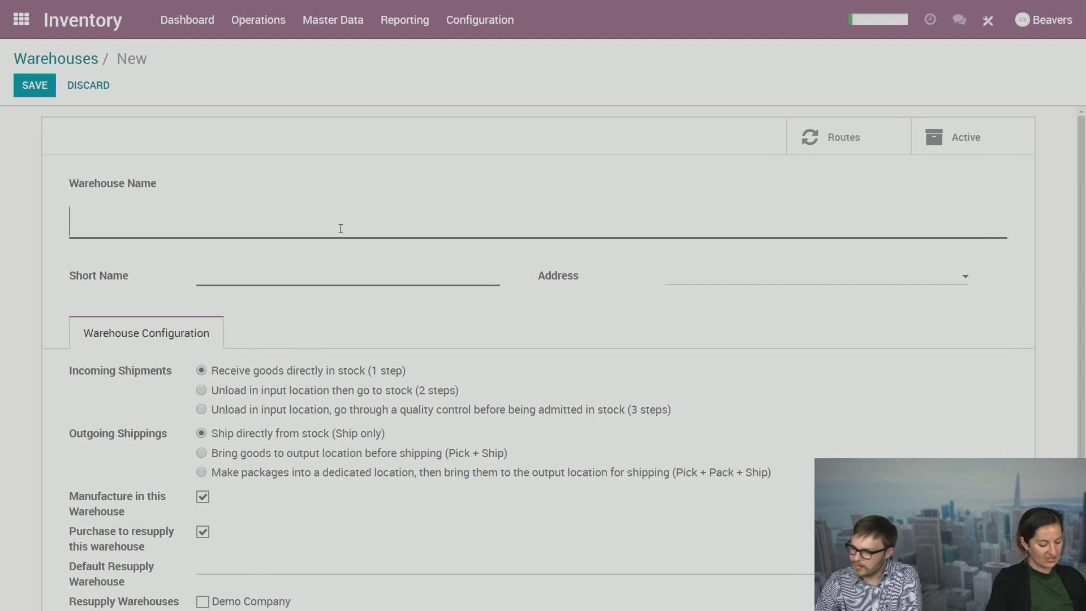
text(Wate)
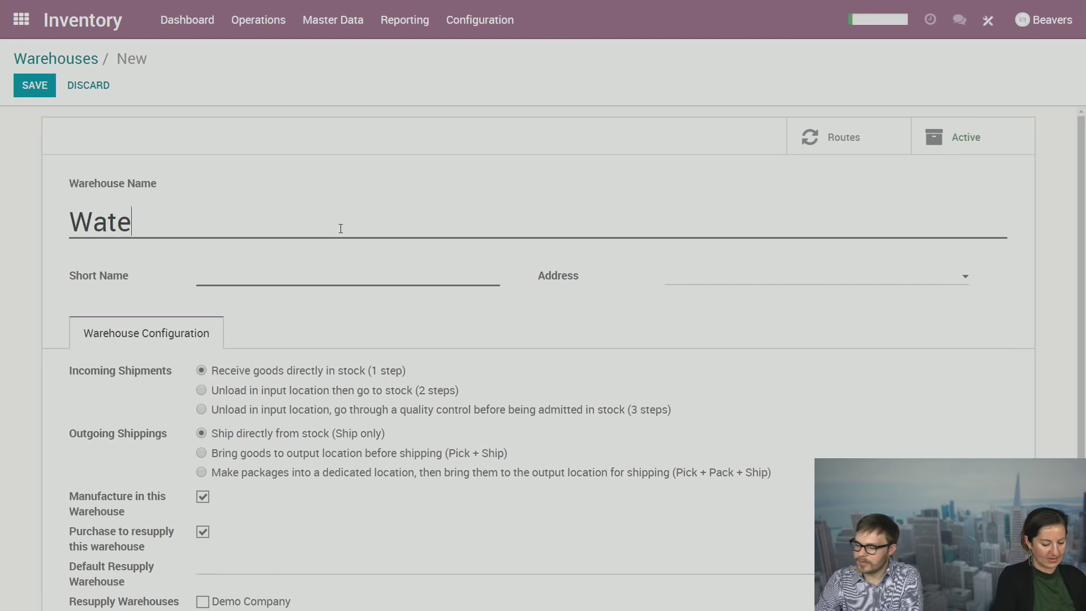
key(BackSpace)
key(BackSpace)
text(re)
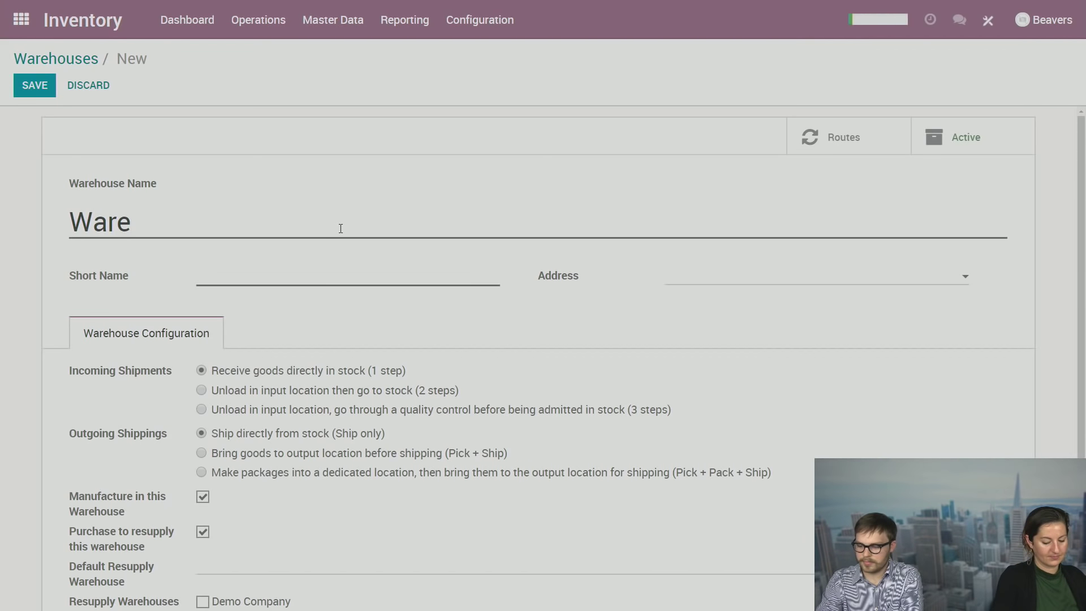
text(house 1)
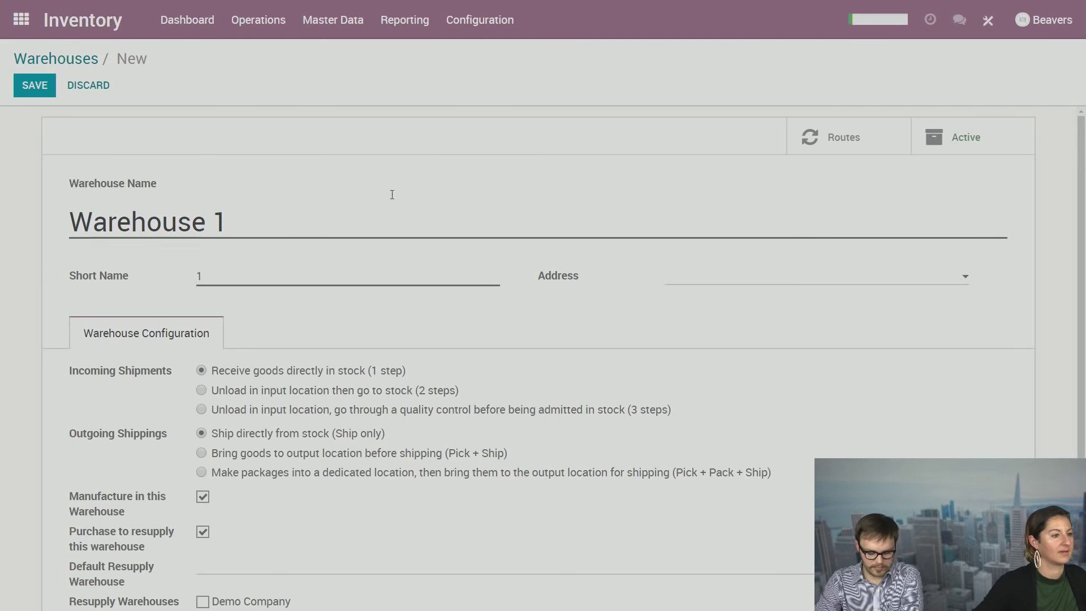
Check the available addresses for Warehouse 1, leave the address empty, and save the warehouse with its default shipment settings.
click(691, 284)
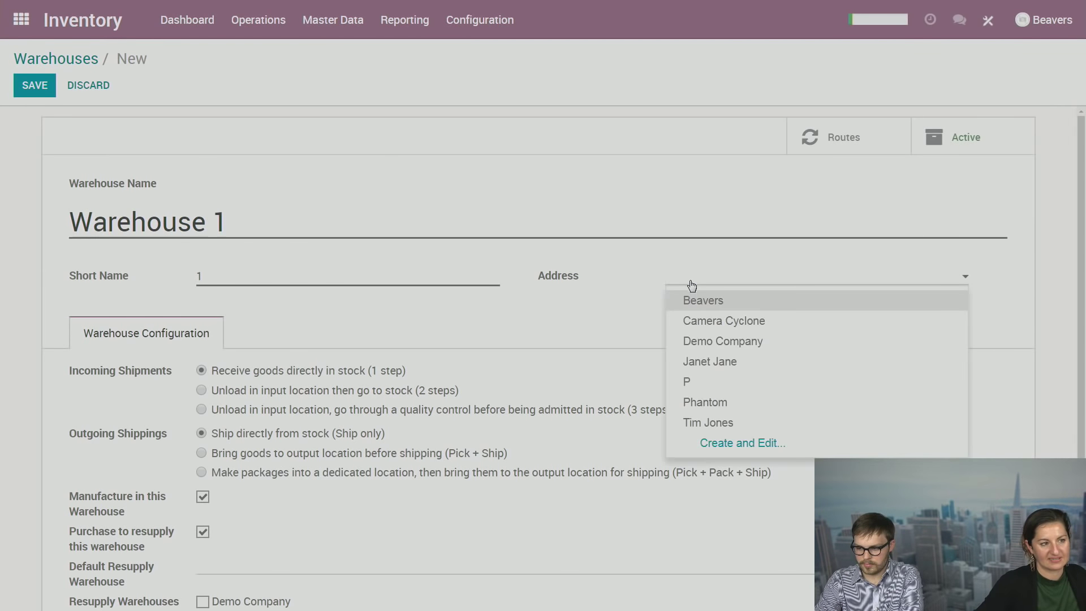
click(617, 346)
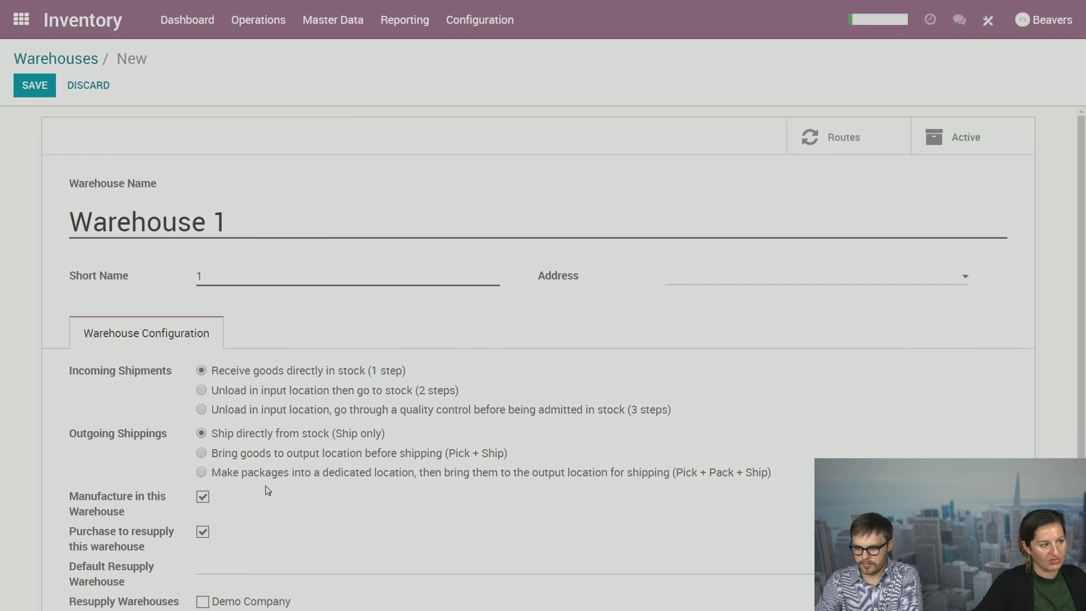
scroll(270, 490, down, 1)
scroll(270, 490, up, 1)
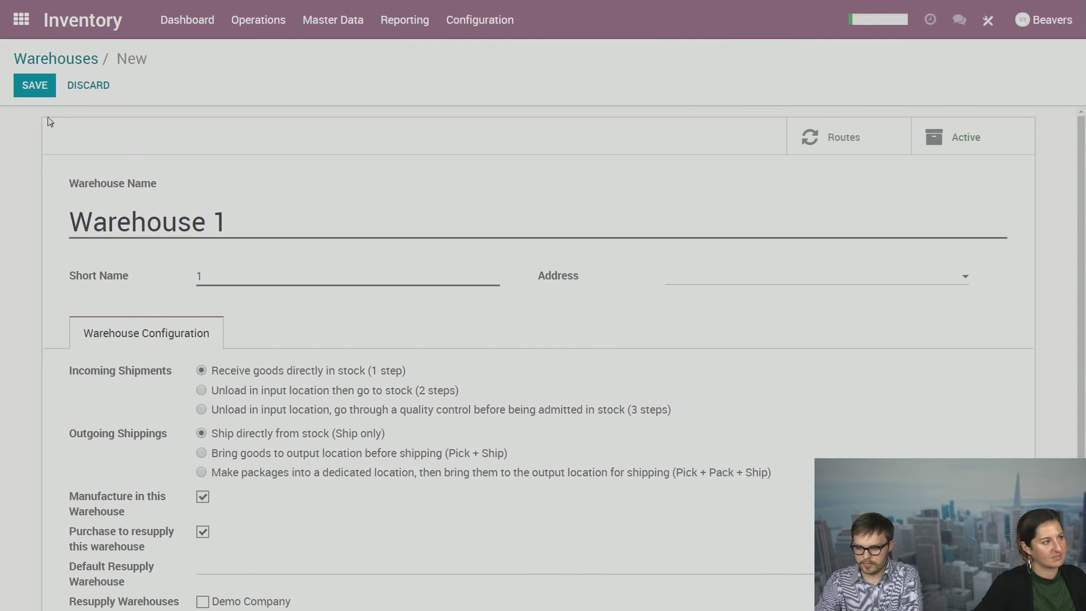
click(35, 85)
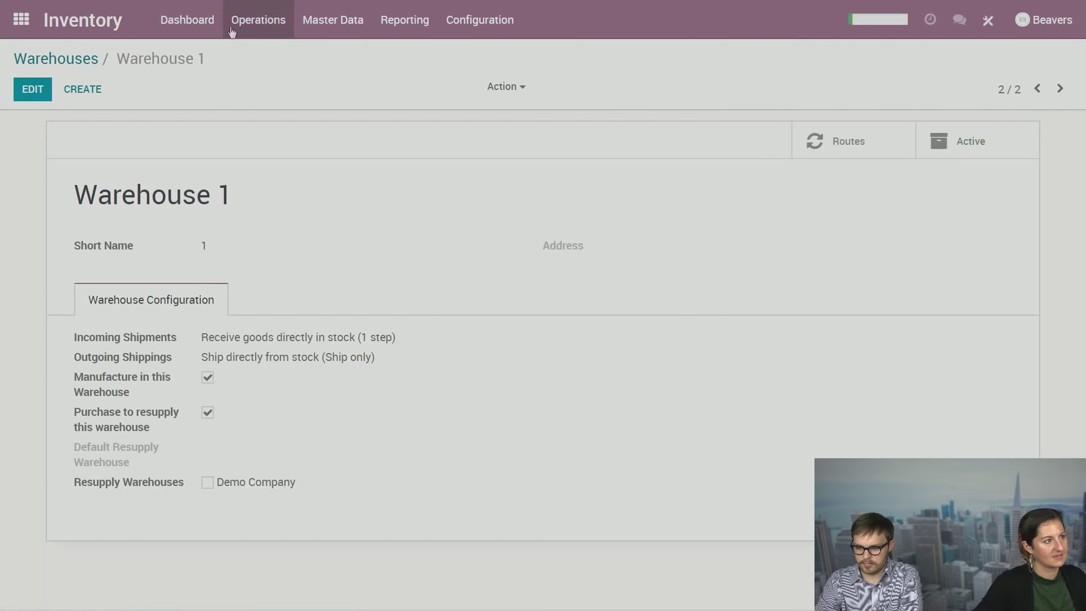
Go to the inventory overview and examine the Receipts and Internal Transfers operations belonging to Warehouse 1.
click(176, 21)
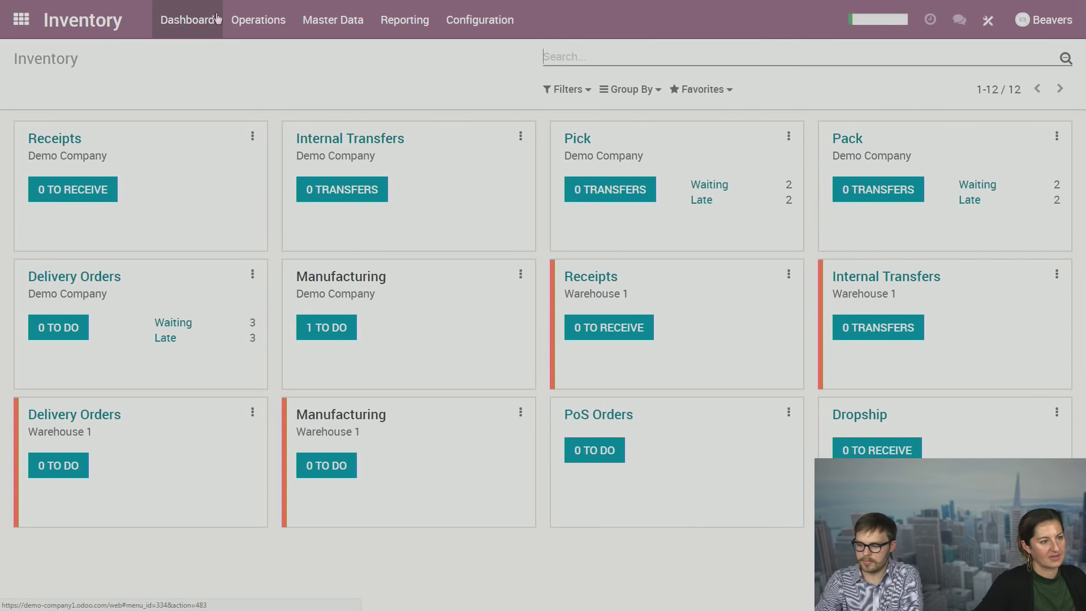
drag(565, 295, 648, 308)
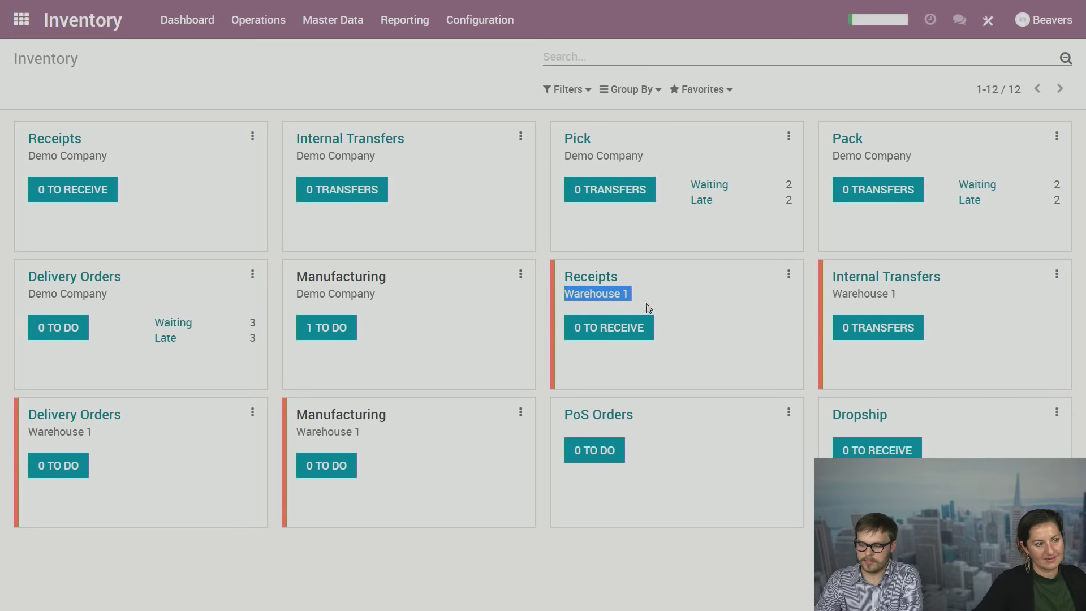
drag(832, 299, 899, 296)
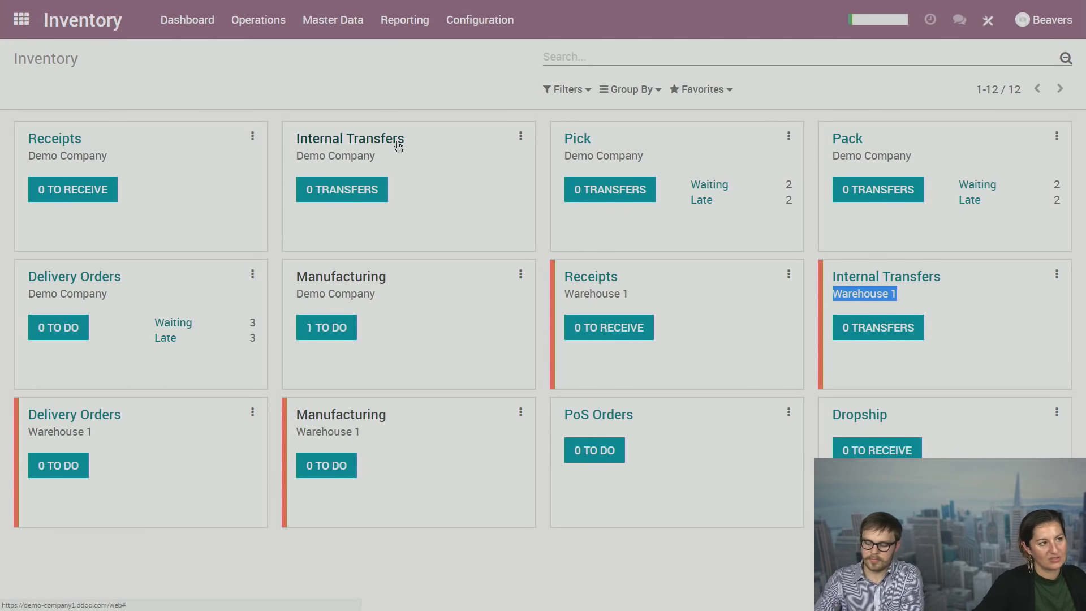
Start an immediate internal transfer for Demo Company and set its destination location to 1.
click(520, 137)
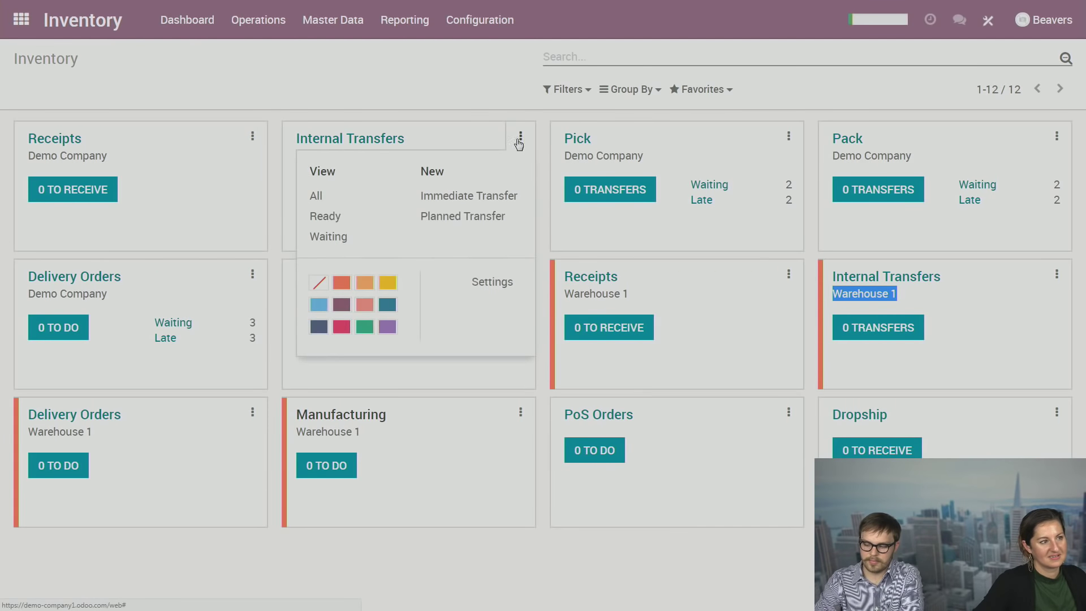
click(481, 198)
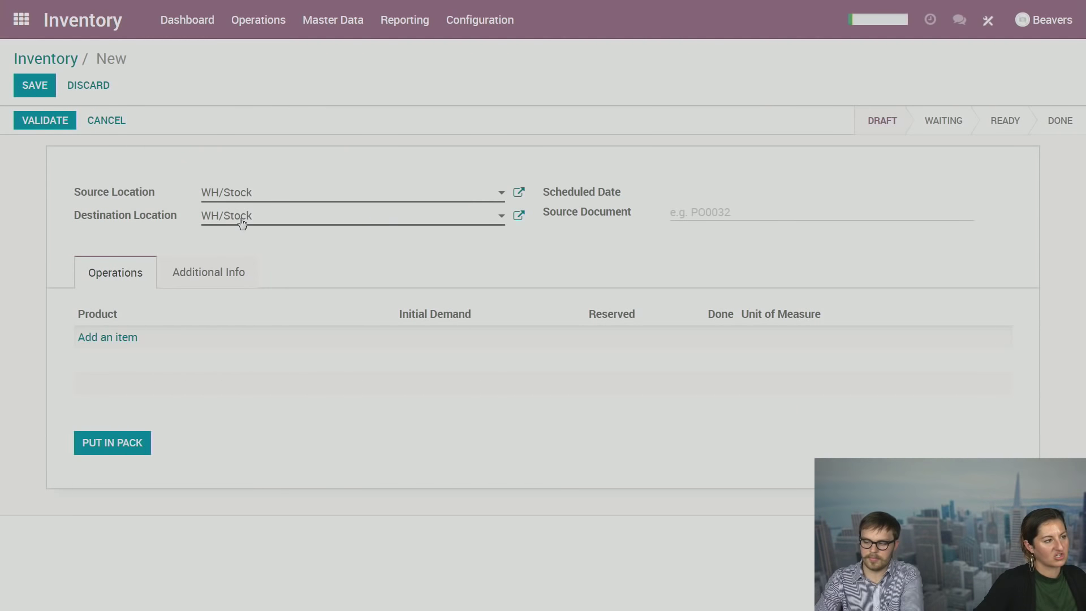
drag(241, 221, 244, 220)
click(232, 322)
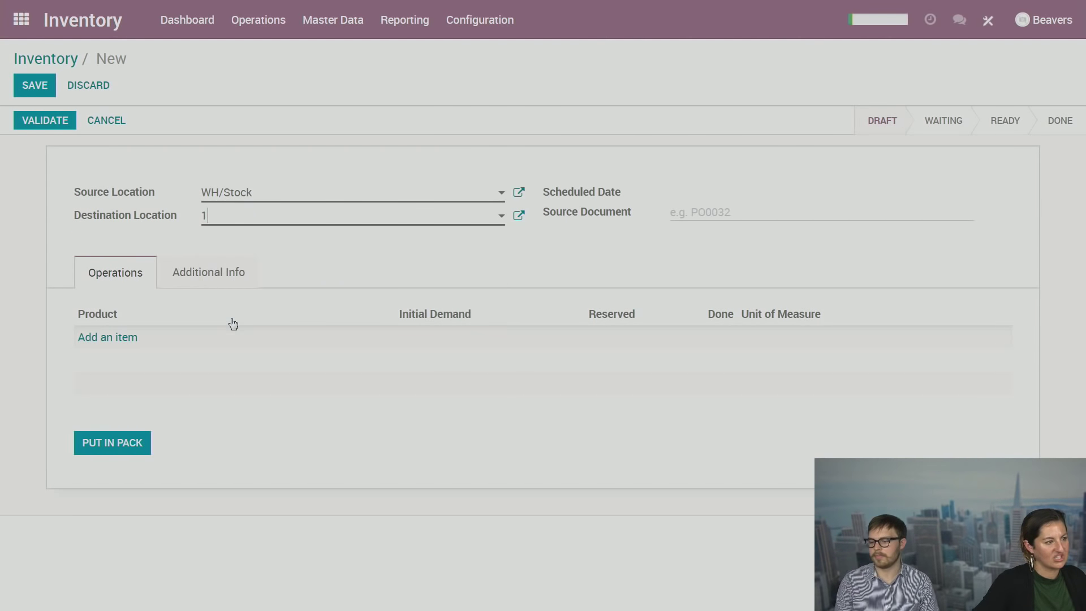
Add Beaver Drone as the product line of the internal transfer and save it.
click(113, 339)
click(114, 346)
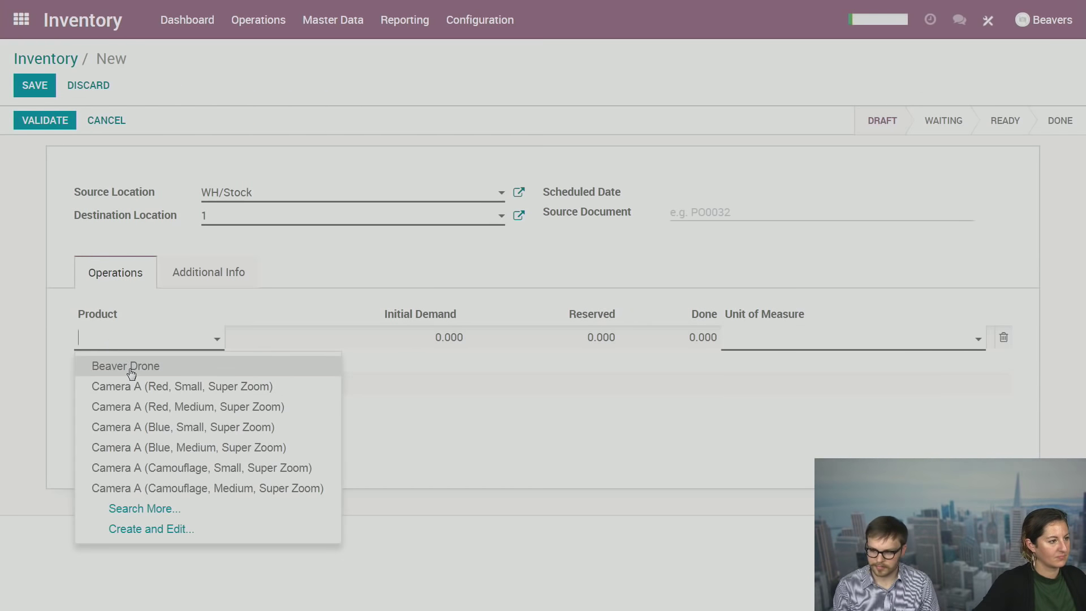
click(131, 371)
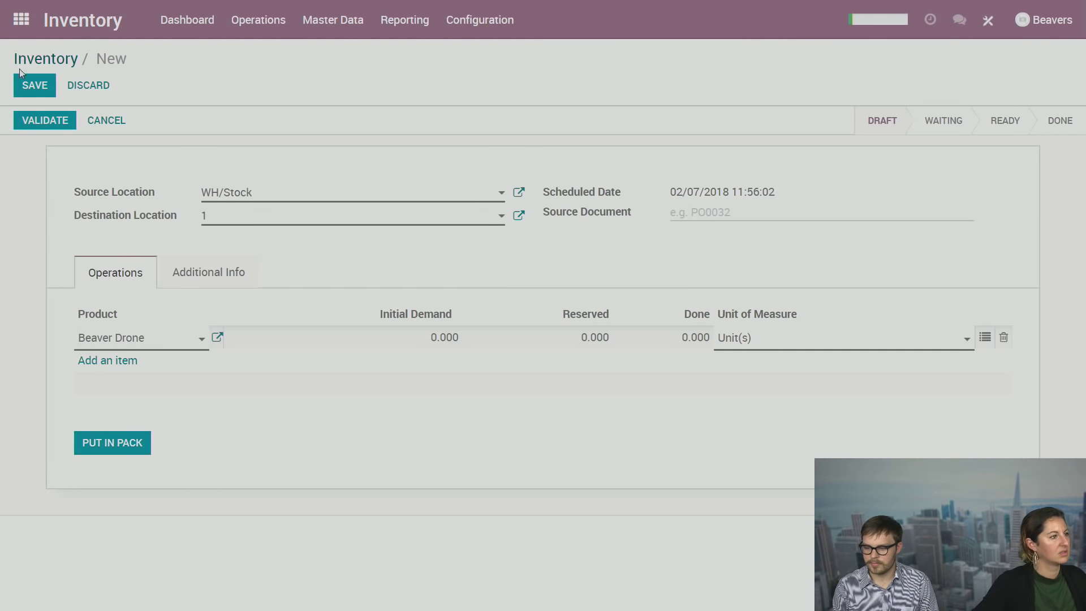
click(29, 91)
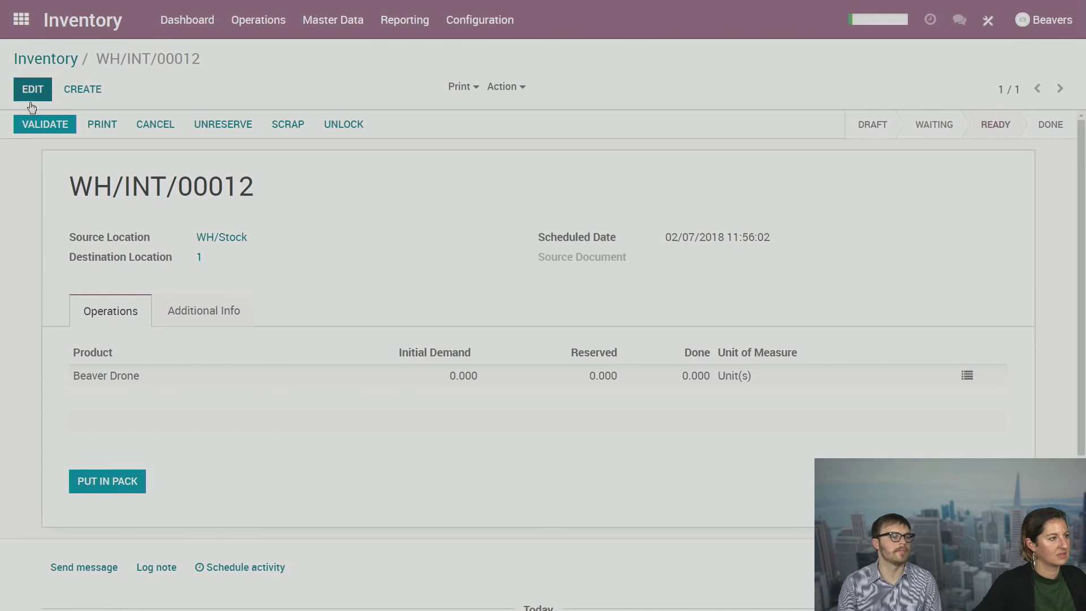
Return to the inventory overview, reopen Demo Company's ready internal transfer WH/INT/00012 and try to validate it.
click(53, 57)
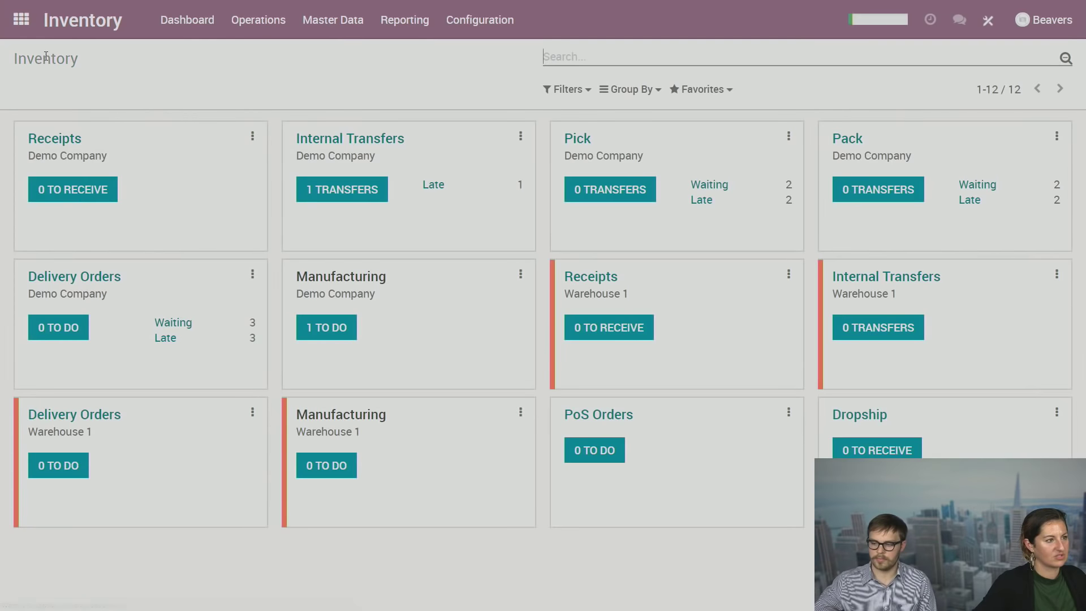
click(354, 195)
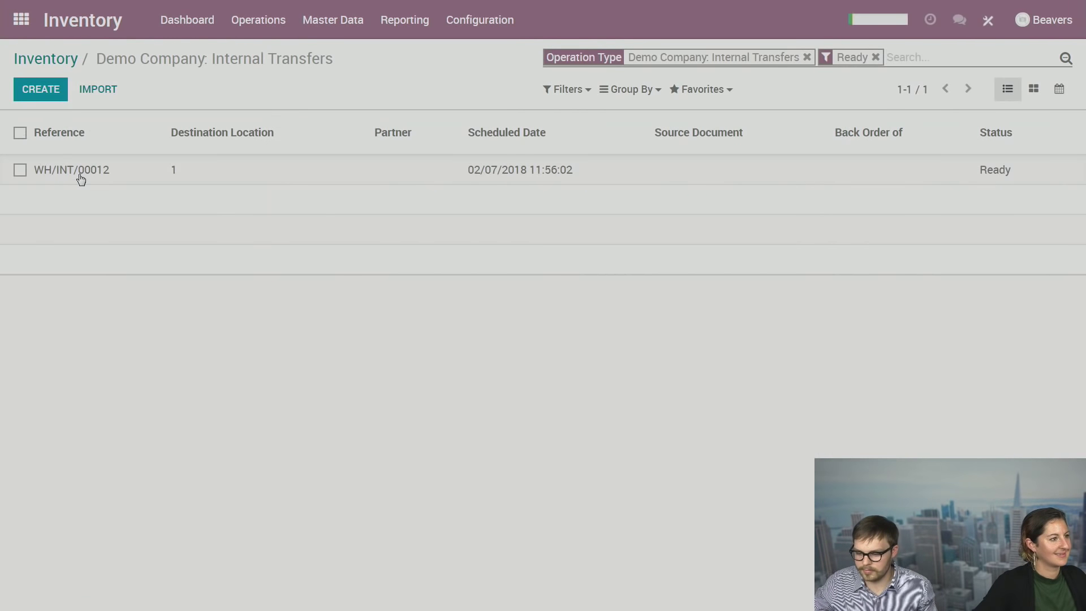
click(81, 178)
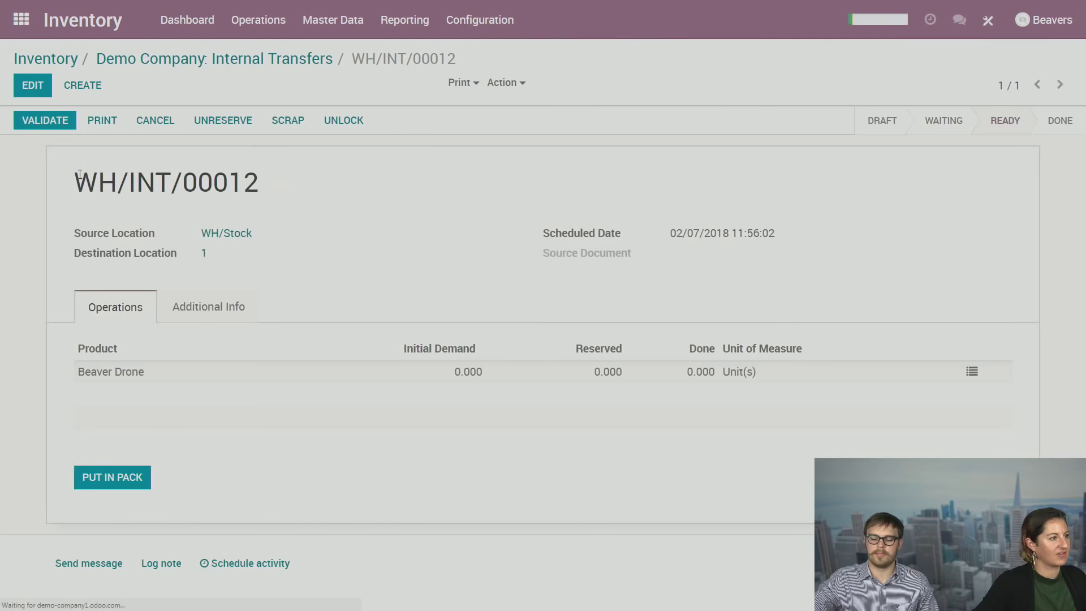
click(47, 120)
click(297, 142)
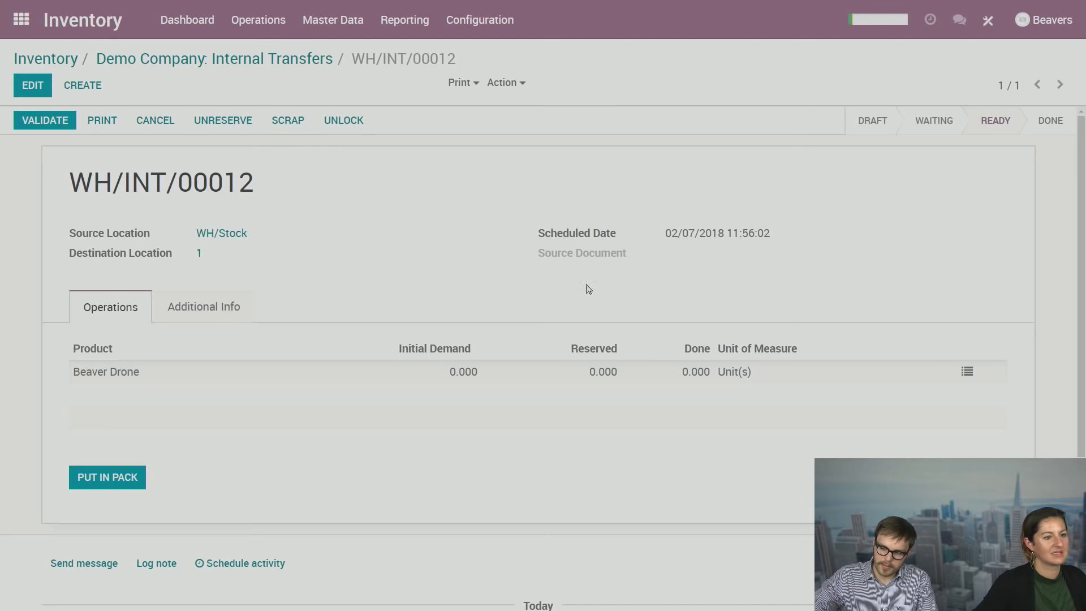
Check the editable fields of transfer WH/INT/00012 and return to the inventory overview without changing anything.
click(32, 85)
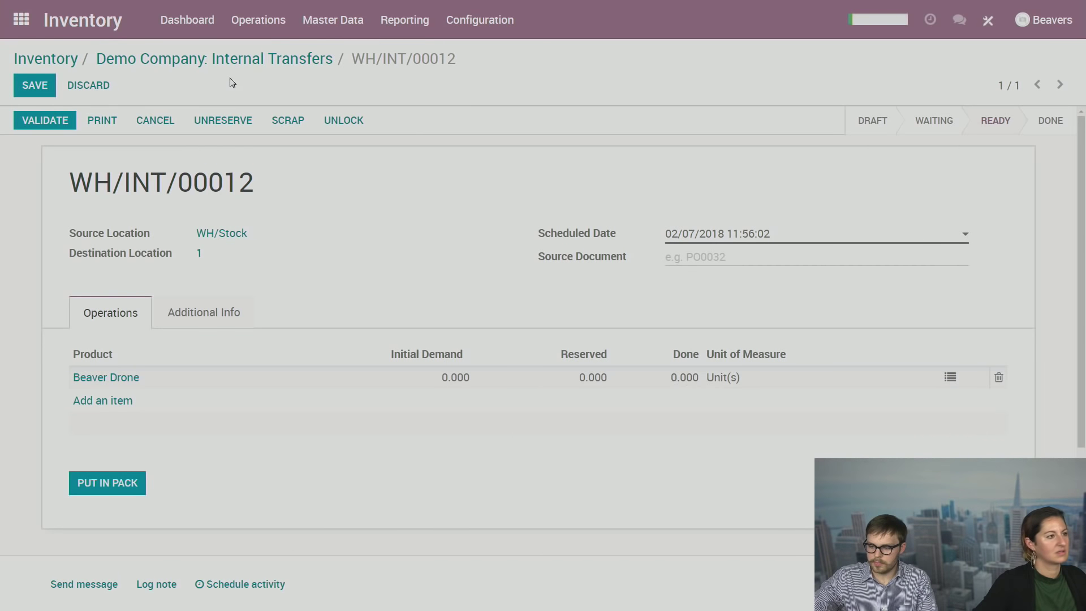
click(159, 60)
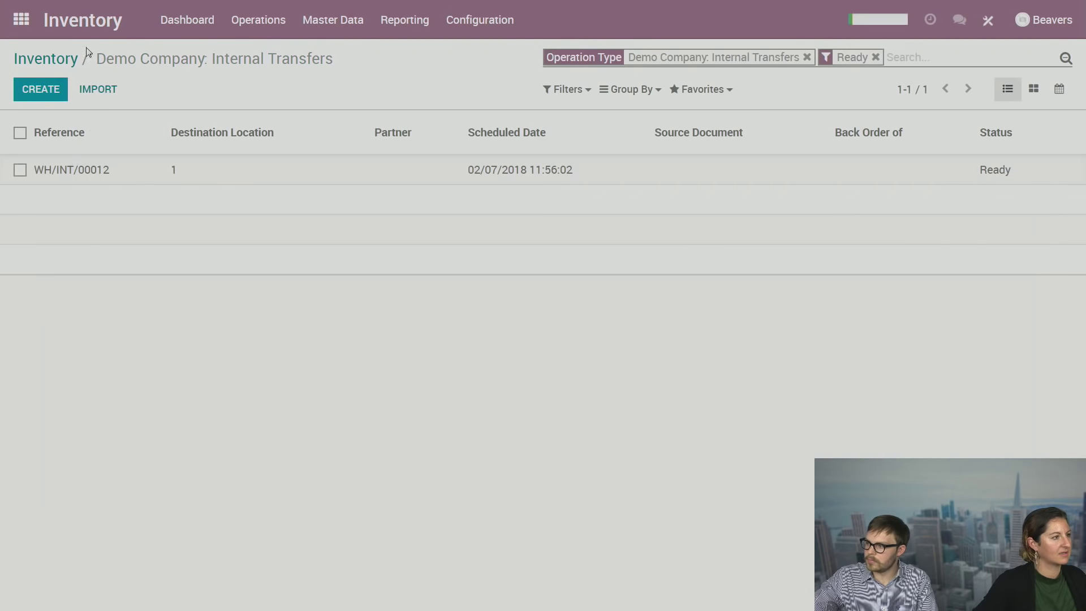
click(42, 62)
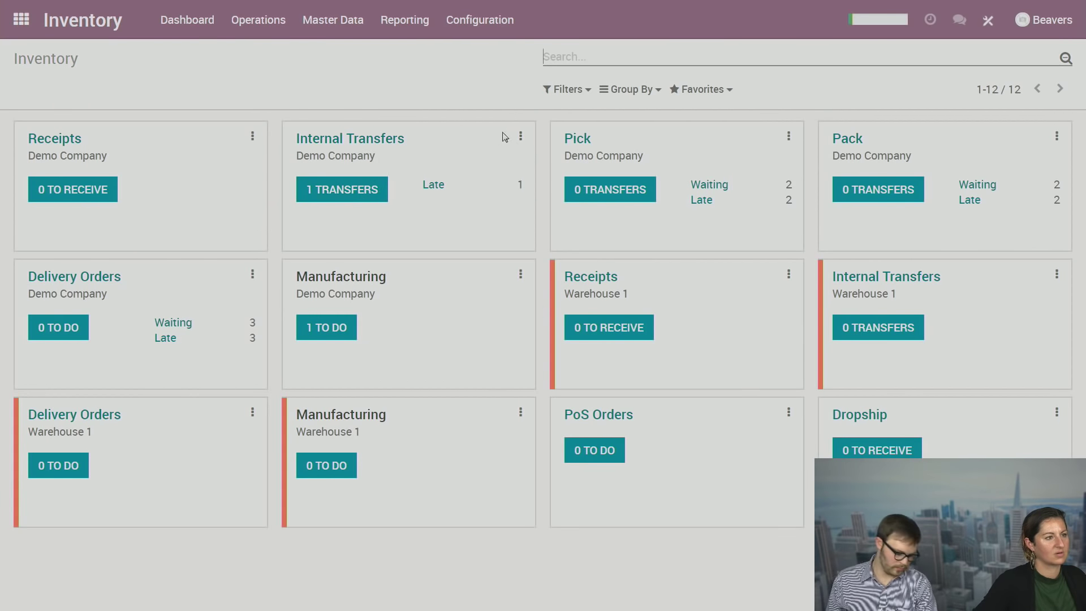
Start another immediate internal transfer for Demo Company with 1 as the destination location.
click(520, 136)
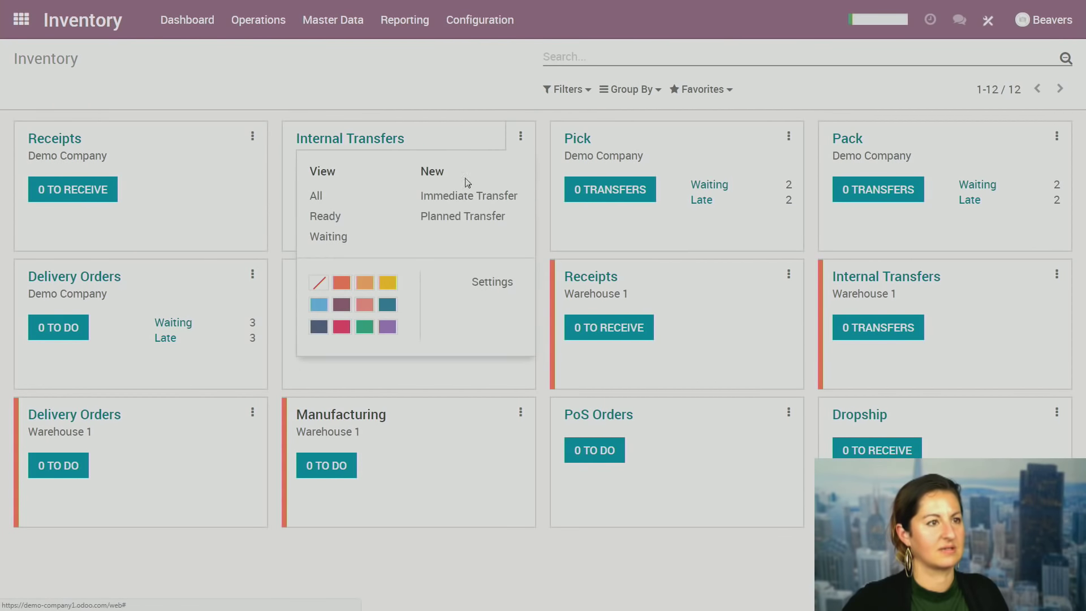
click(440, 196)
click(248, 221)
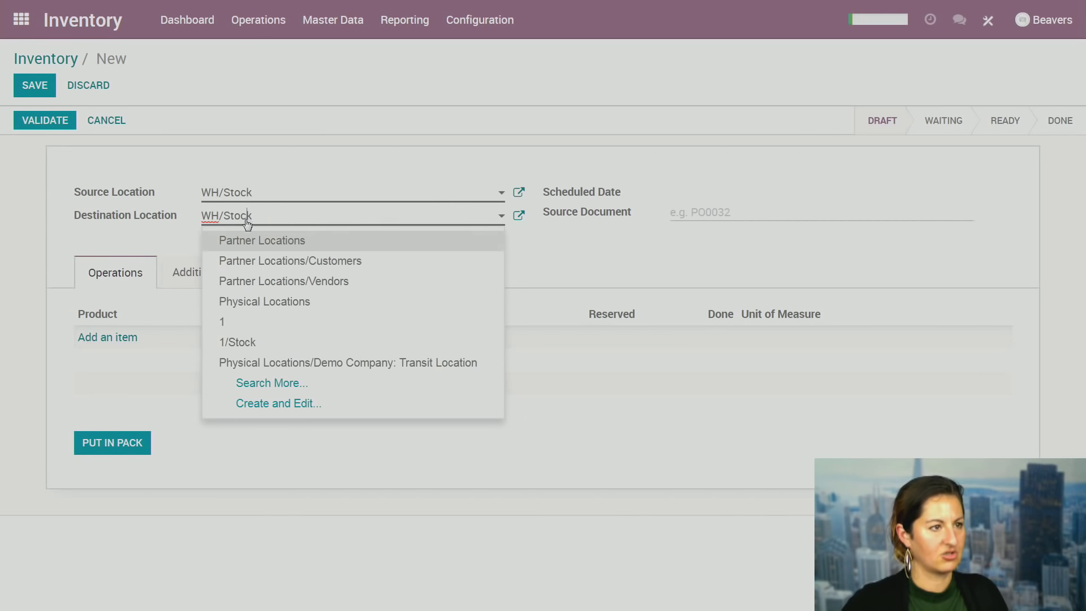
click(281, 331)
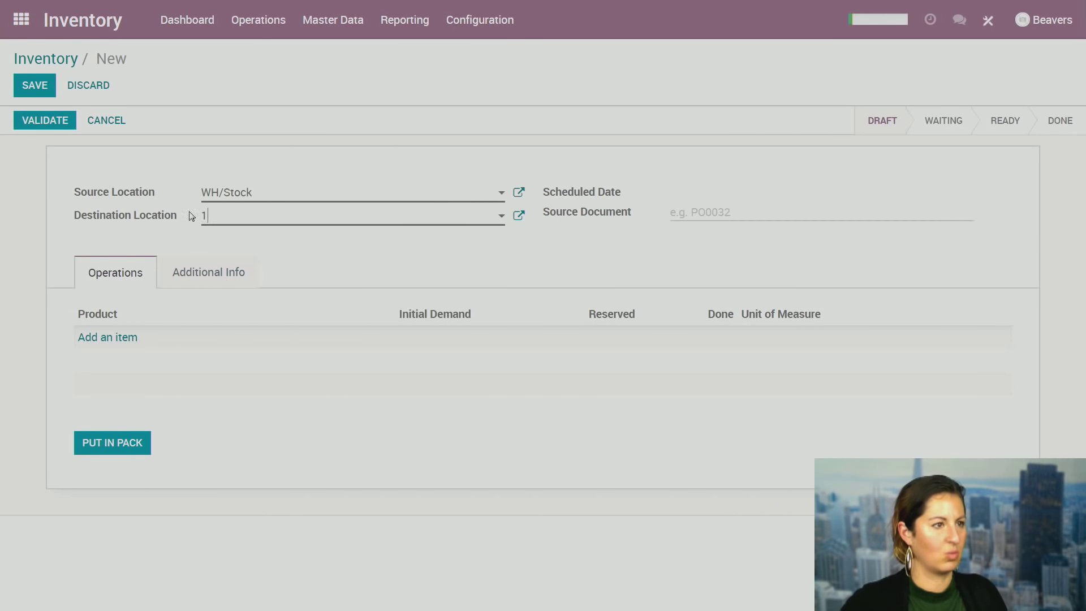
Add Camera A (Red, Small, Super Zoom) as the transfer's product line and save the transfer.
click(105, 338)
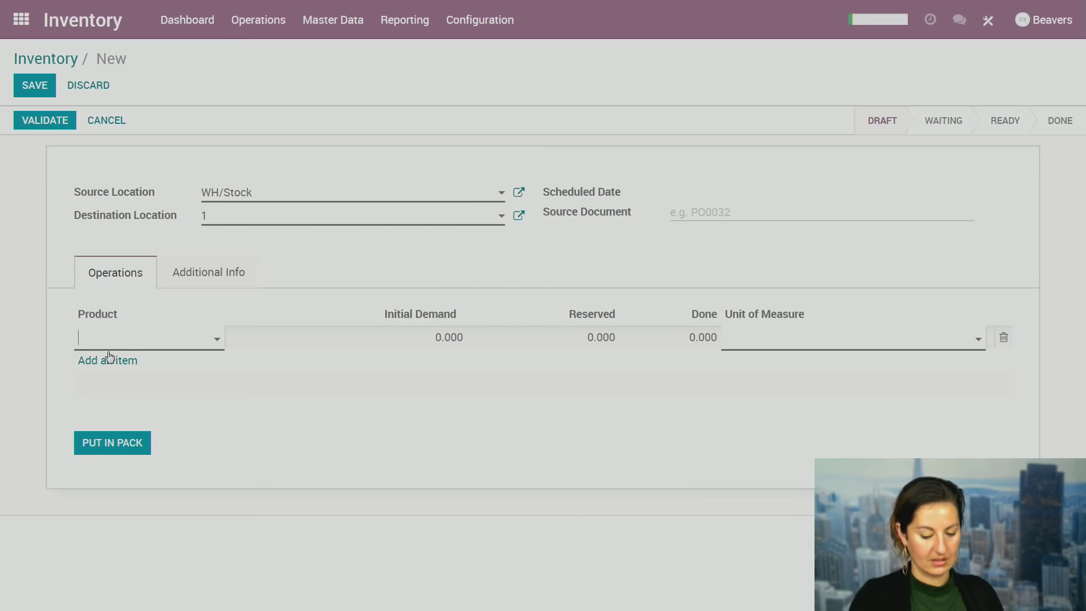
text(Camera)
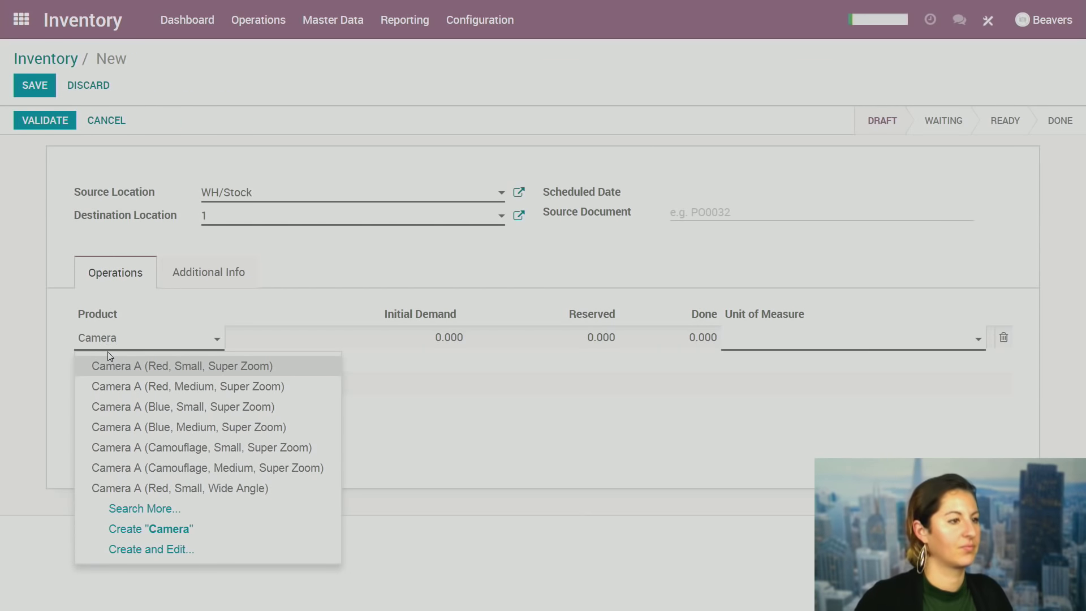
key(Return)
click(687, 343)
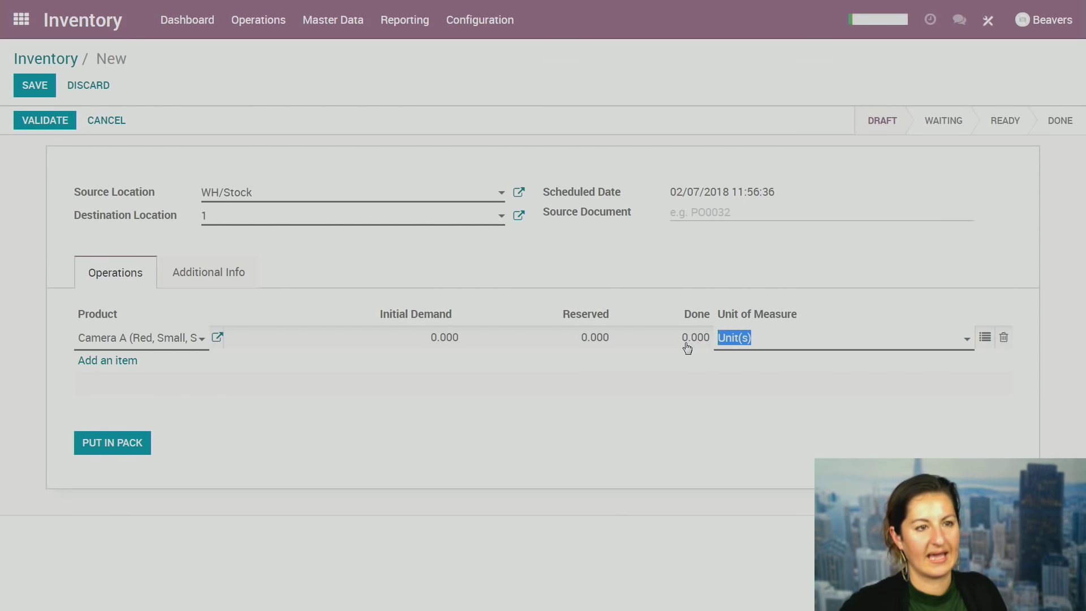
click(463, 343)
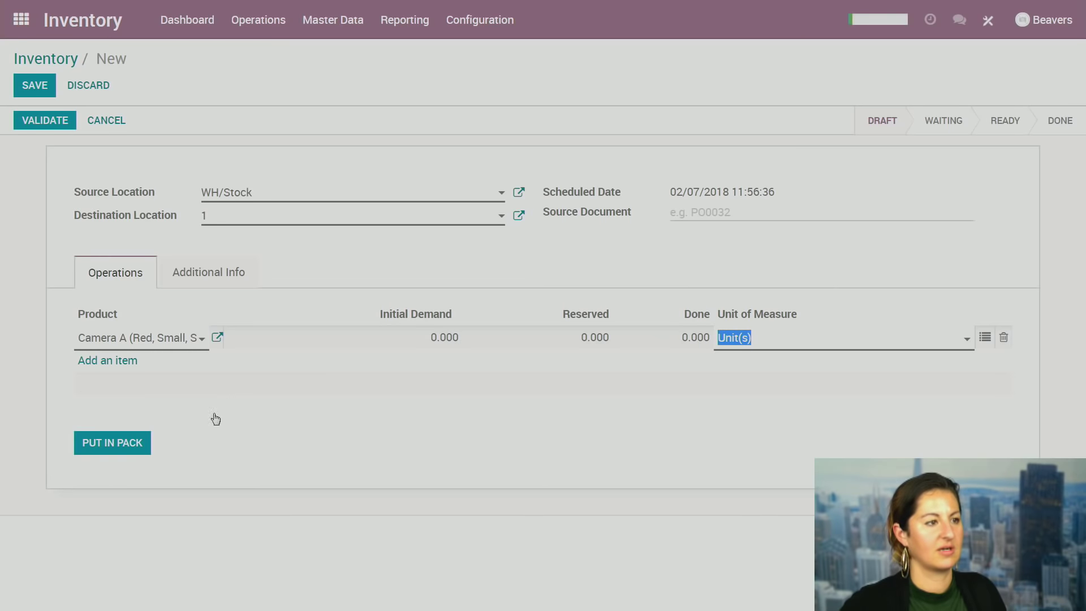
click(34, 86)
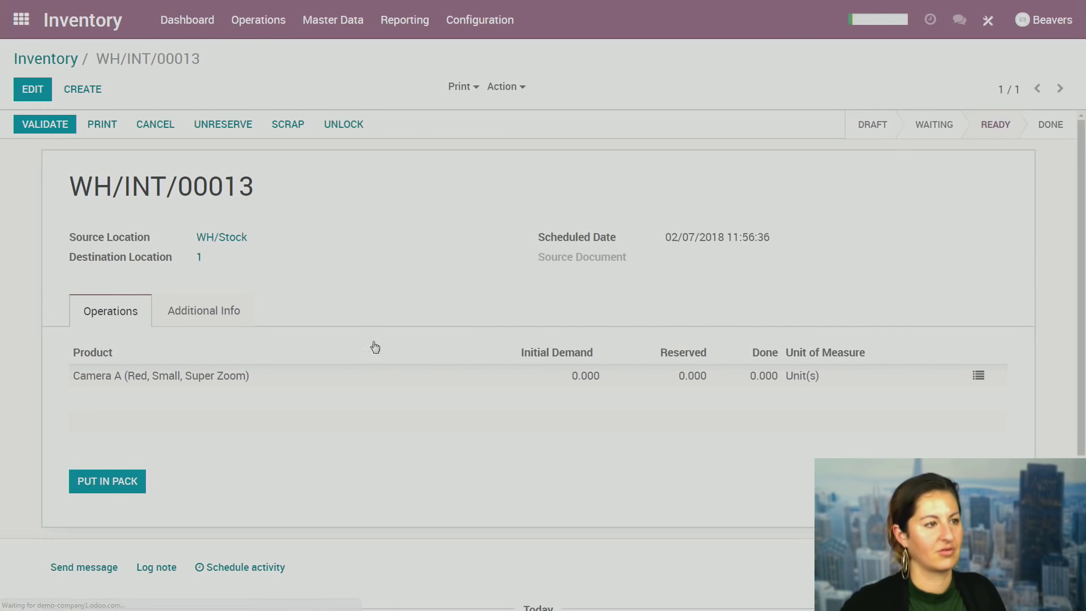
Examine the stock move details of the Camera A line, close them and try to validate the transfer.
click(752, 385)
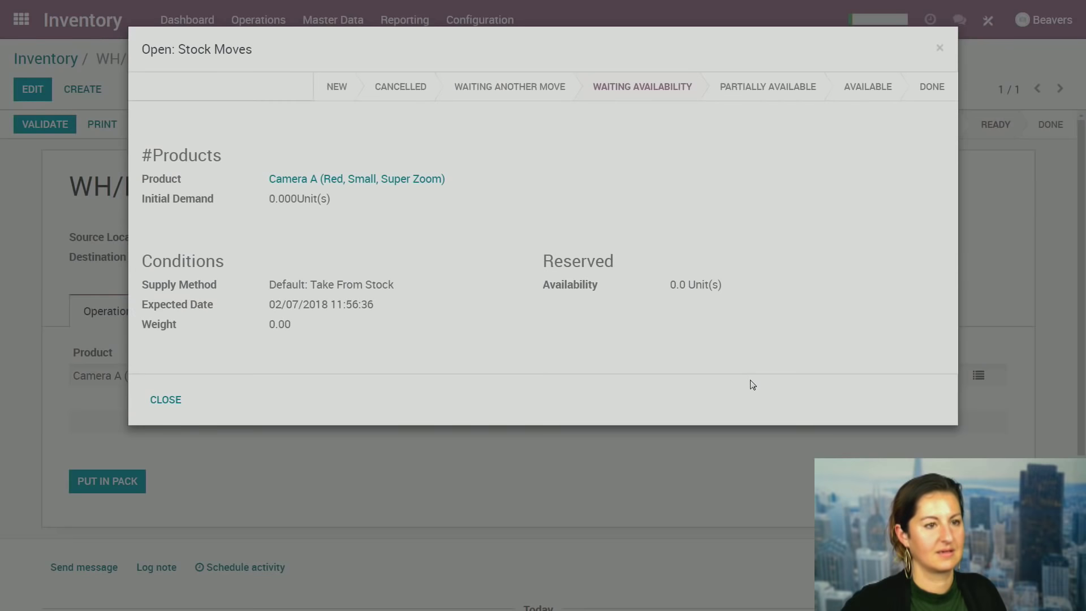
click(170, 402)
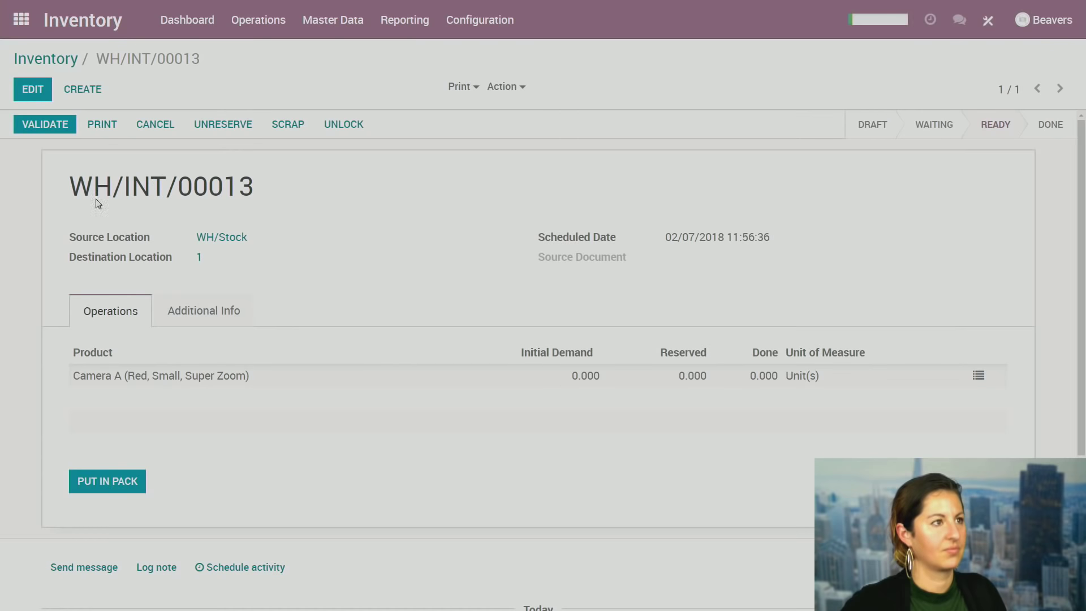
click(37, 123)
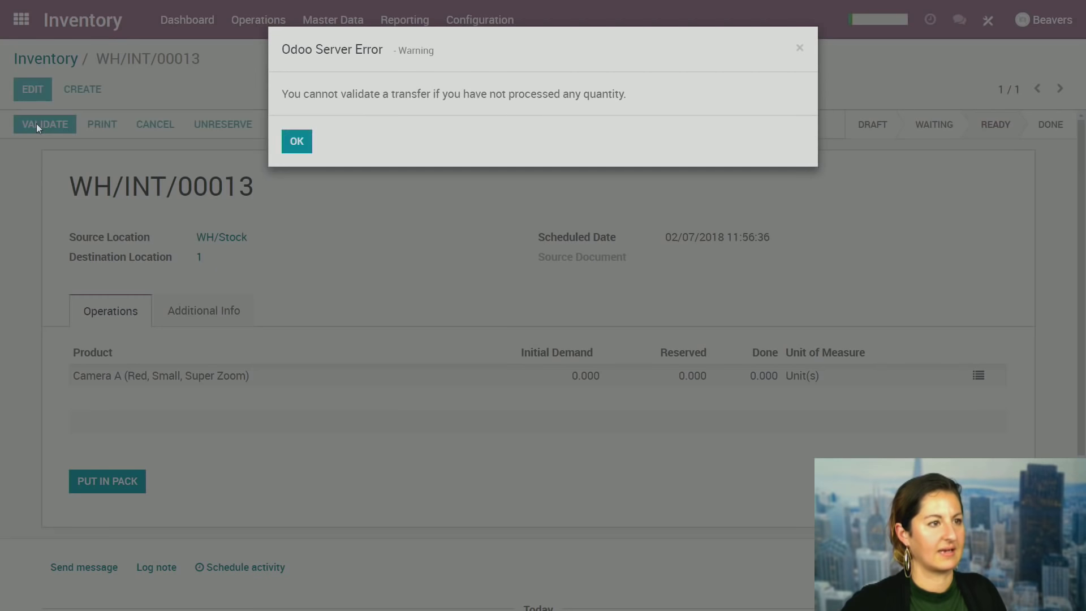
Dismiss the validation warning, return to the inventory overview and examine the Internal Transfers entry of Warehouse 1.
click(297, 141)
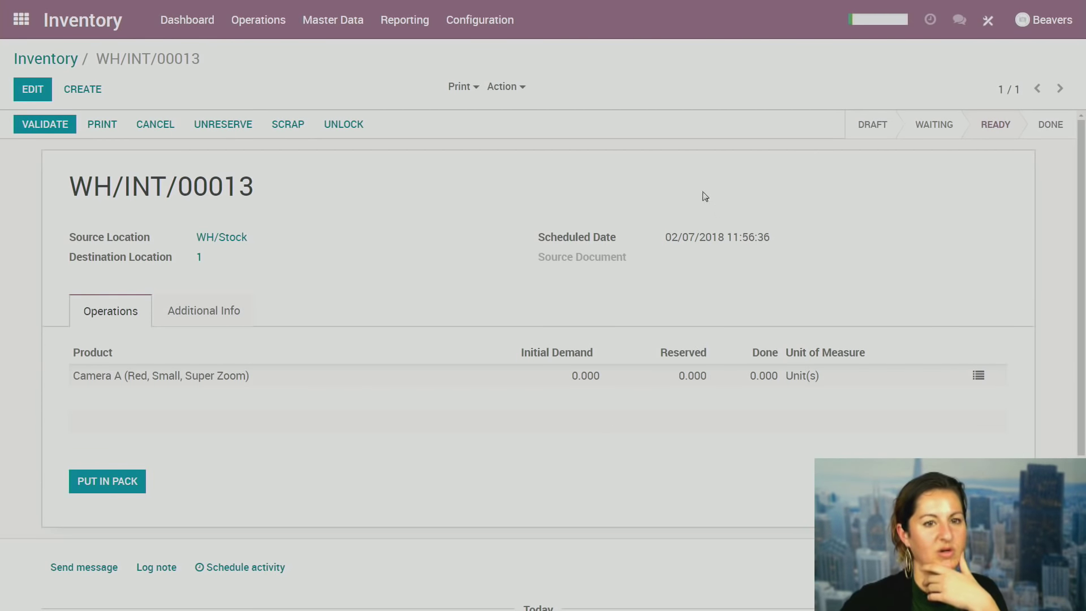
click(17, 60)
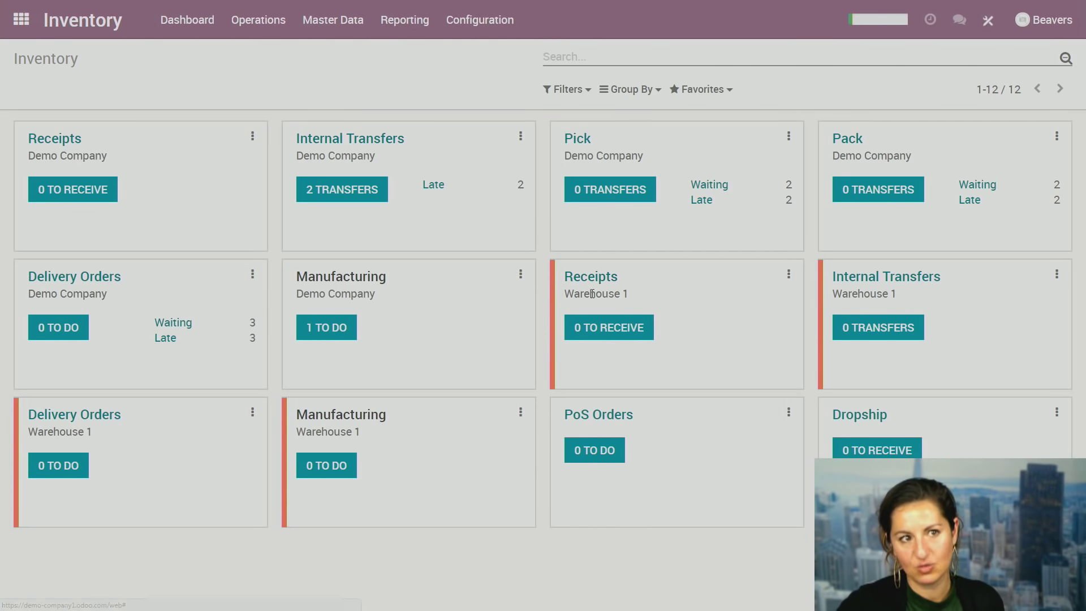
triple_click(827, 278)
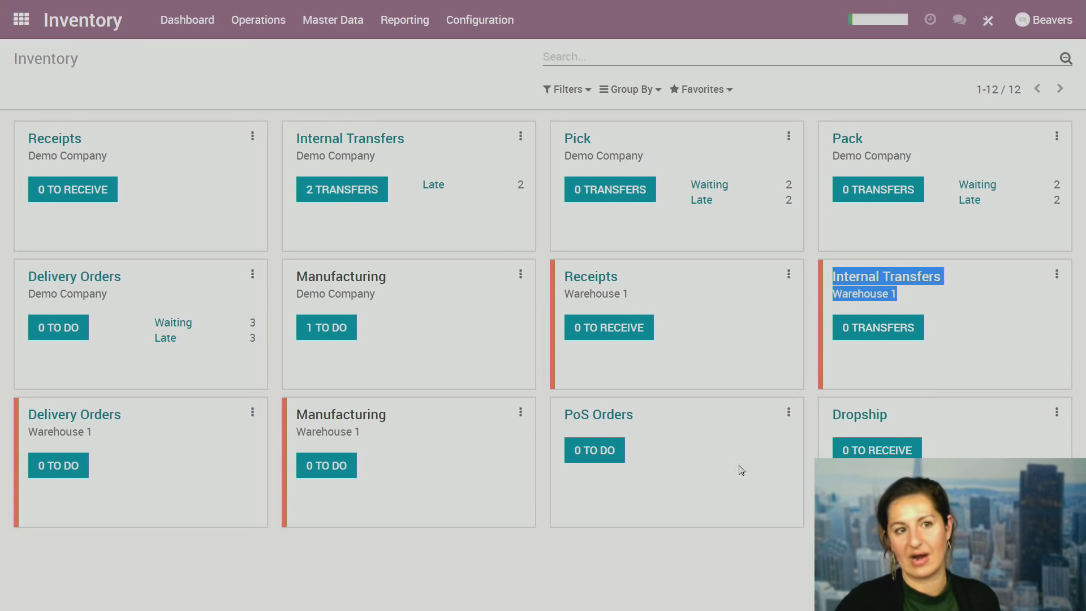
drag(901, 295, 819, 295)
click(1035, 315)
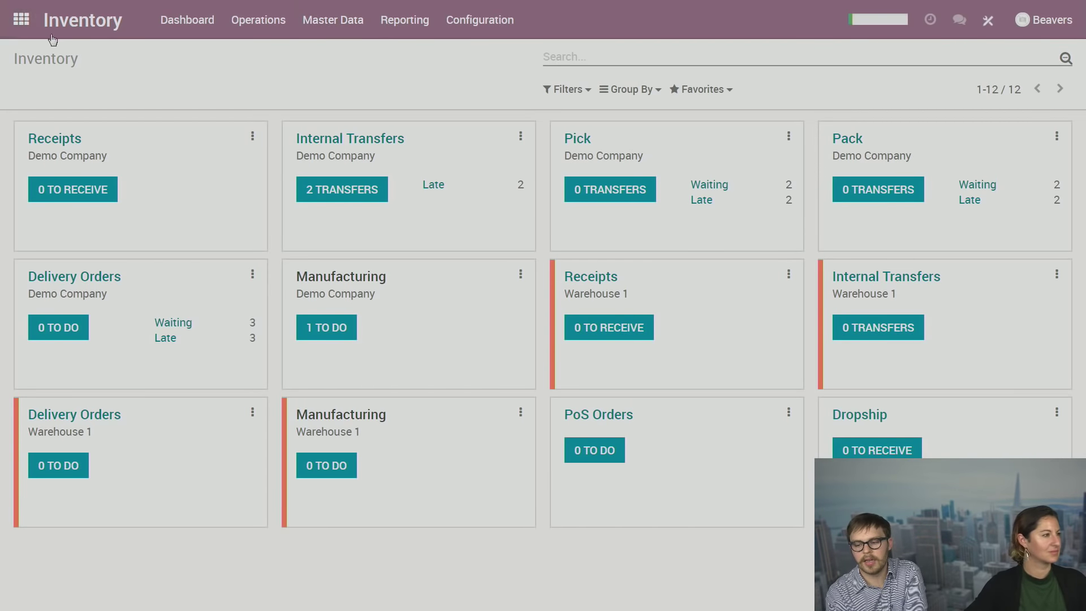
Reopen the Inventory app, look up Camera A among the products and return to the product list.
click(23, 20)
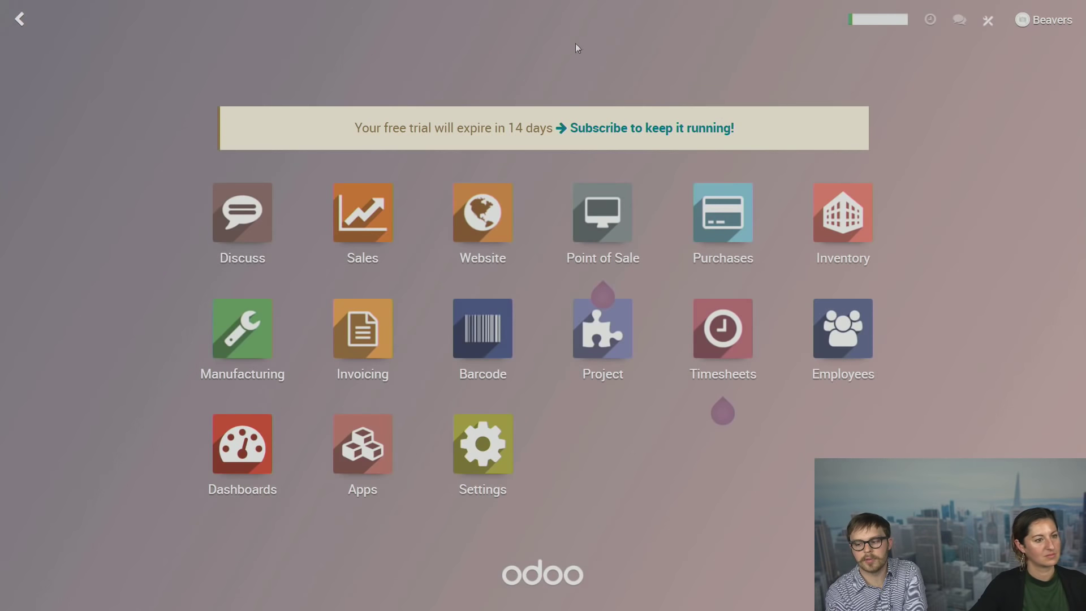
click(856, 229)
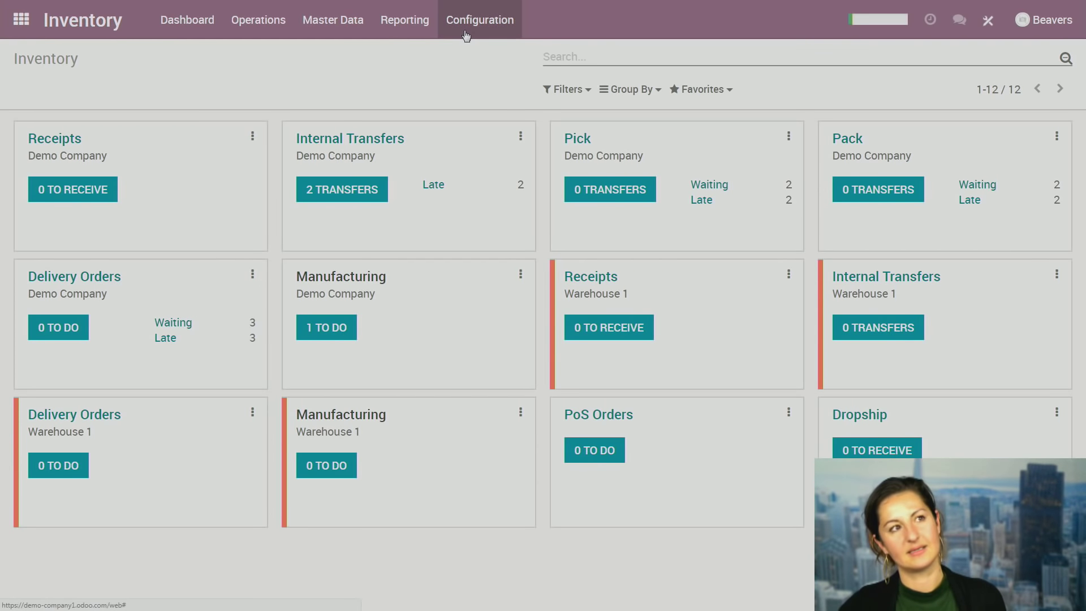
click(326, 37)
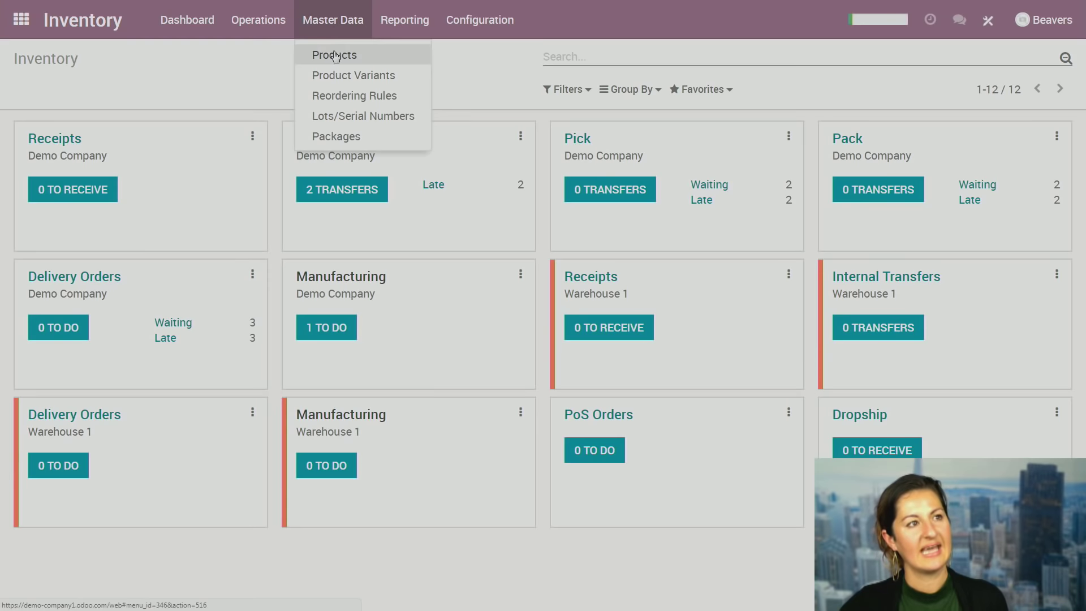
click(334, 54)
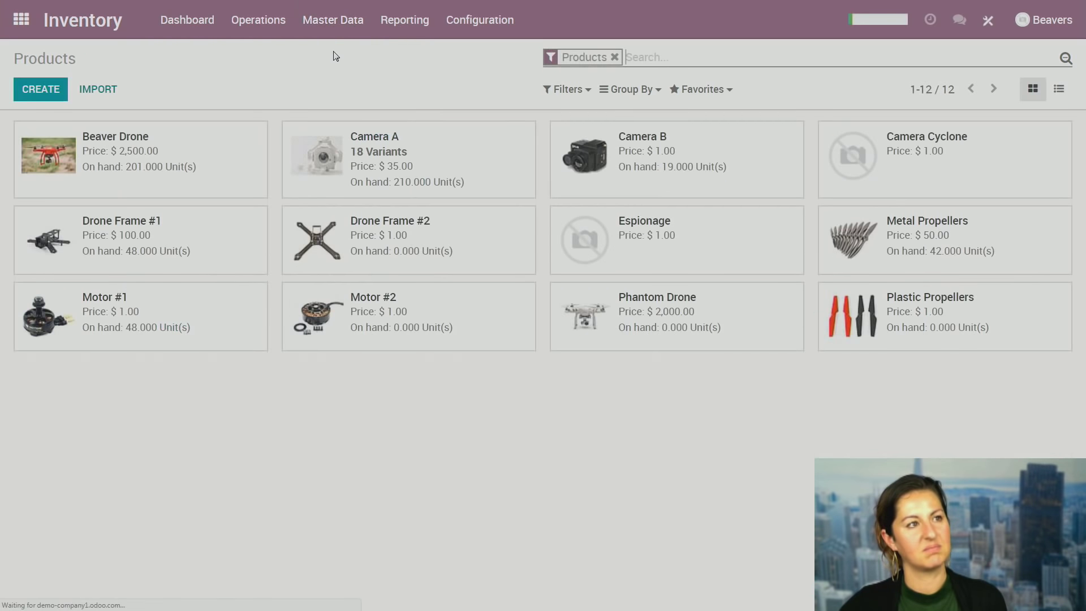
click(383, 178)
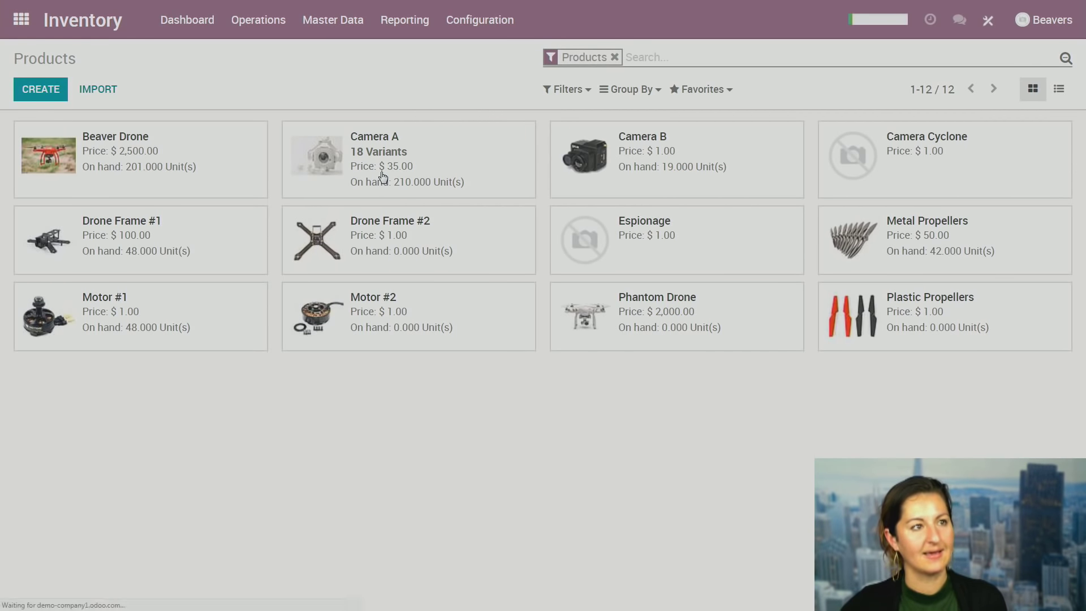
click(52, 61)
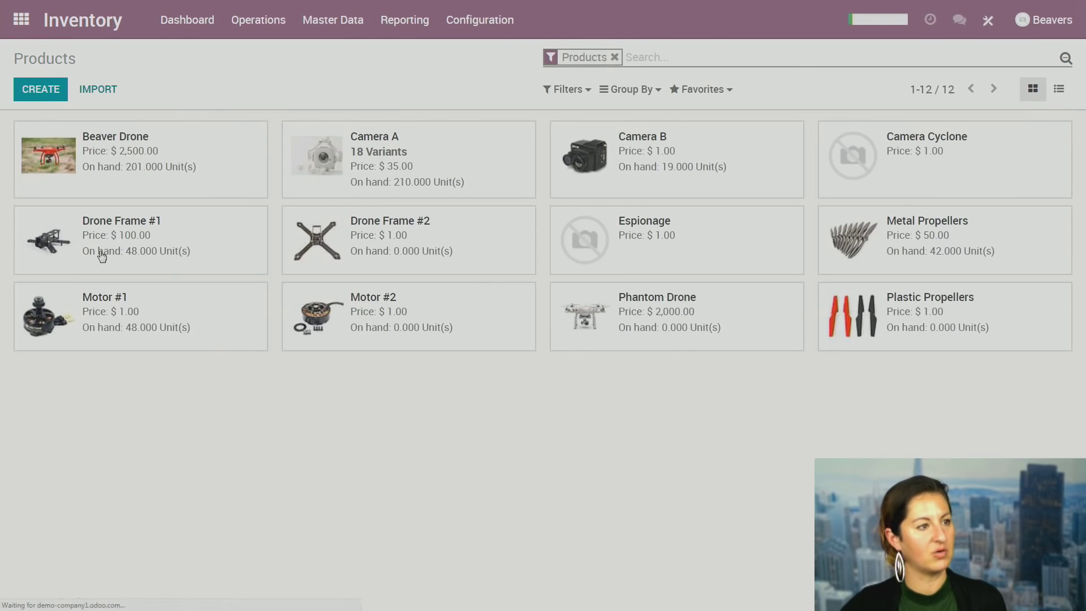
Open the Beaver Drone product and examine the components in its bill of materials.
click(134, 153)
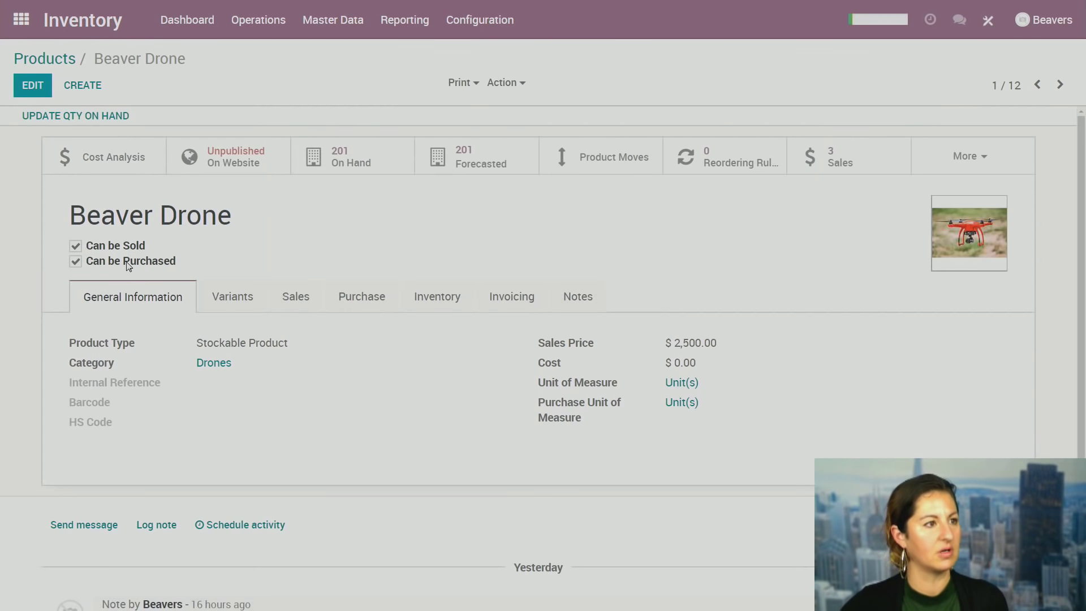
click(966, 156)
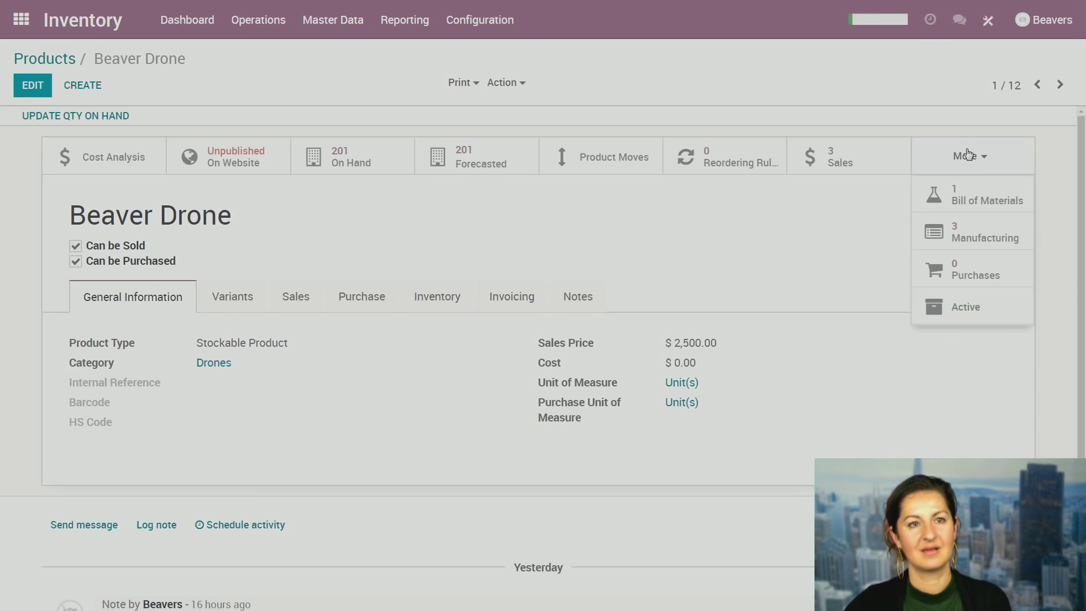
click(989, 201)
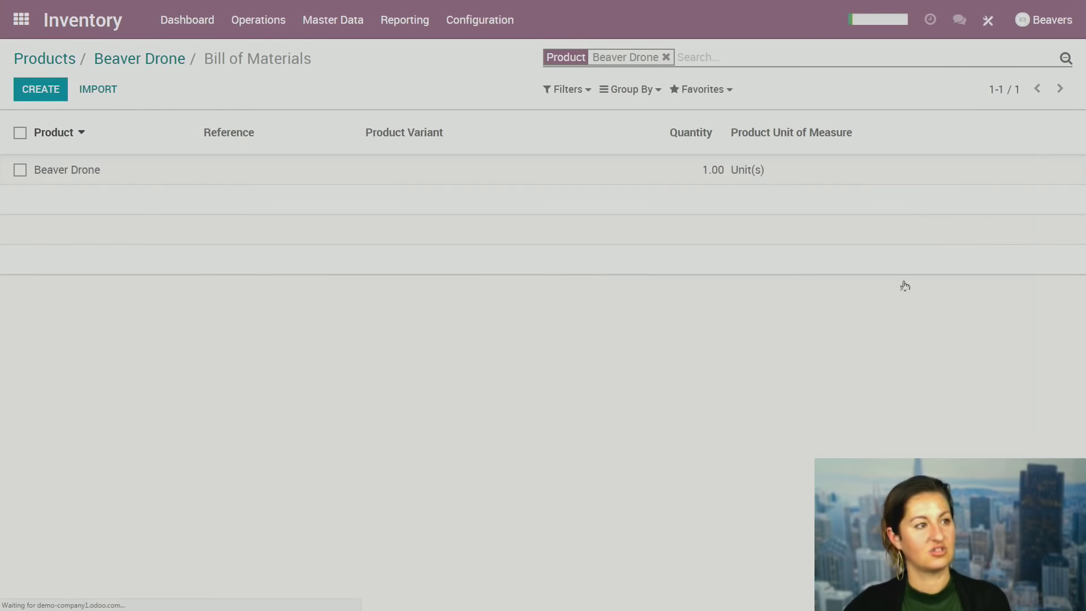
click(90, 180)
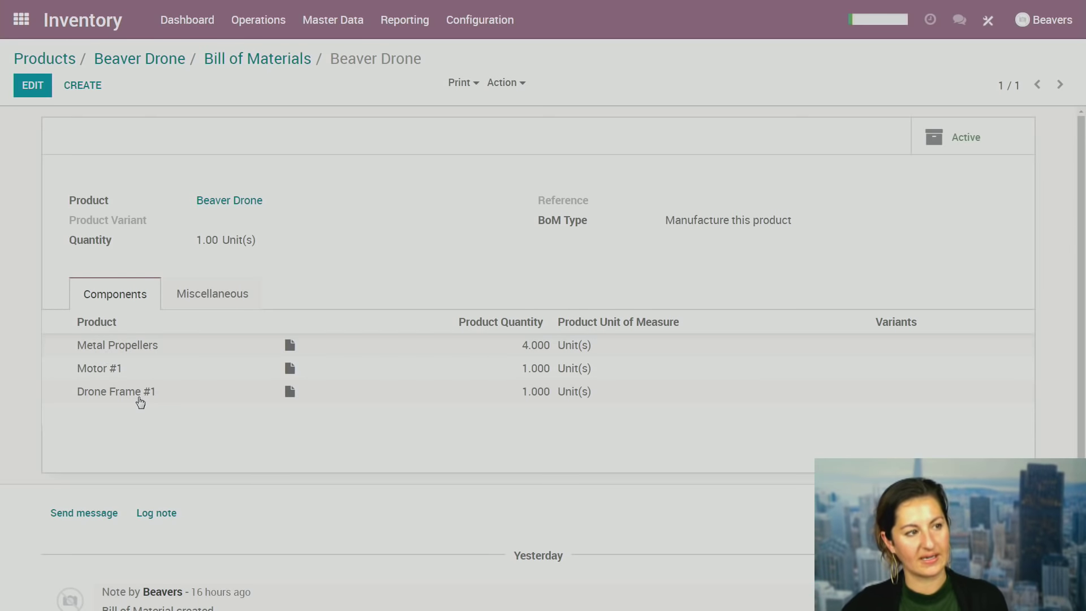
Open the Drone Frame #1 product record from its bill of materials line and close the line details.
click(140, 400)
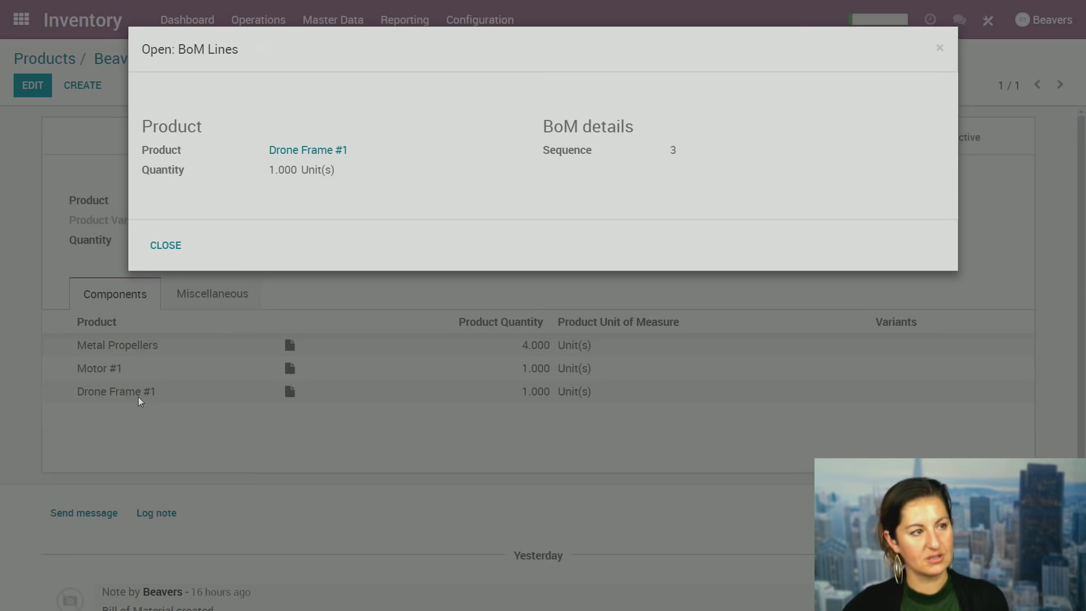
click(321, 152)
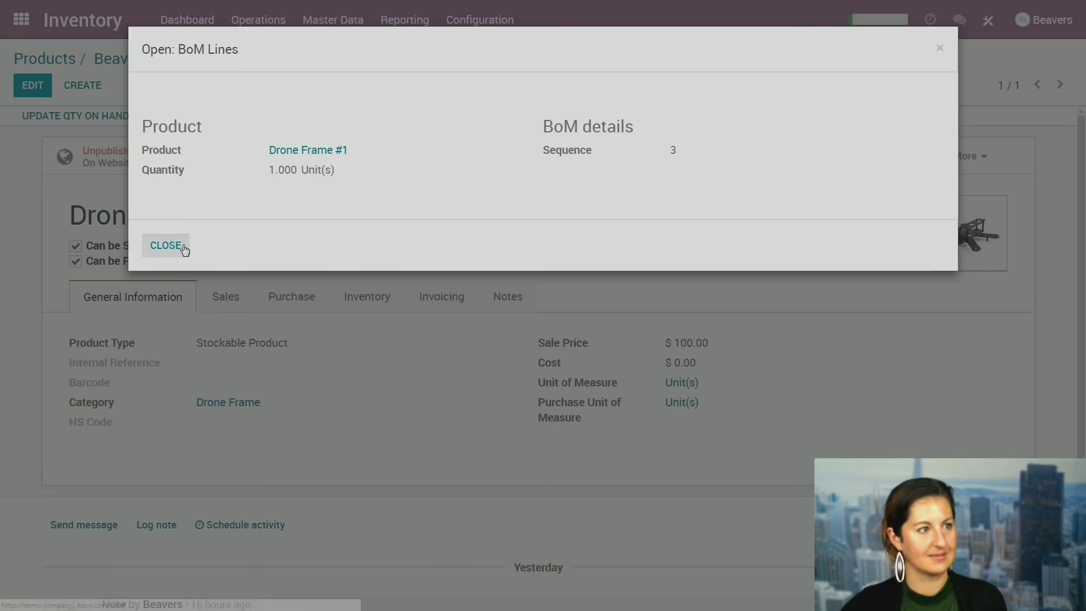
click(166, 245)
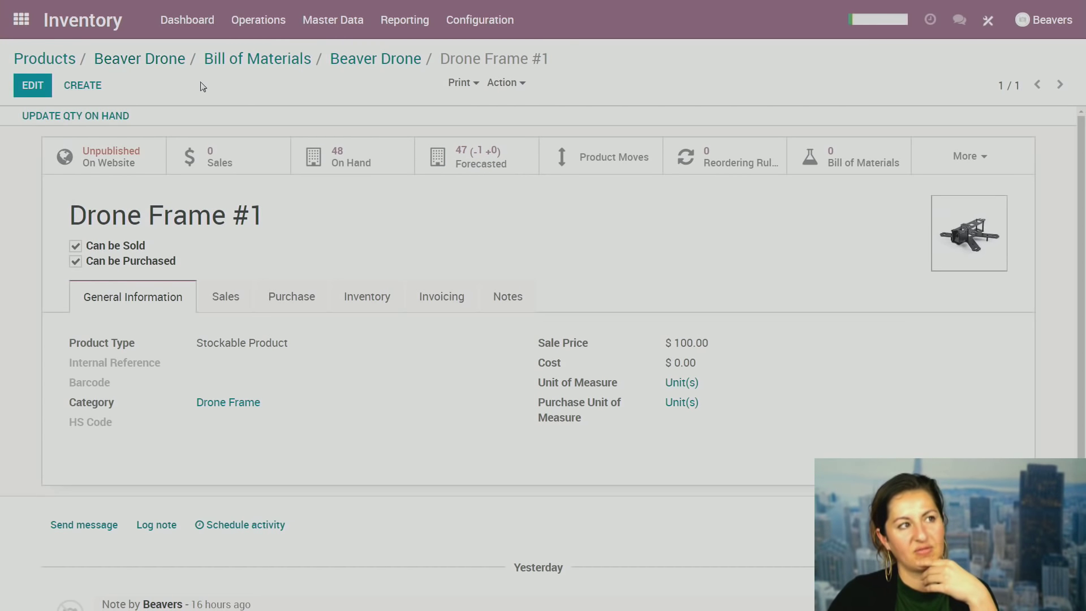
Examine the stock on hand of Drone Frame #1 and expand its WH/Stock location group.
drag(317, 223, 4, 201)
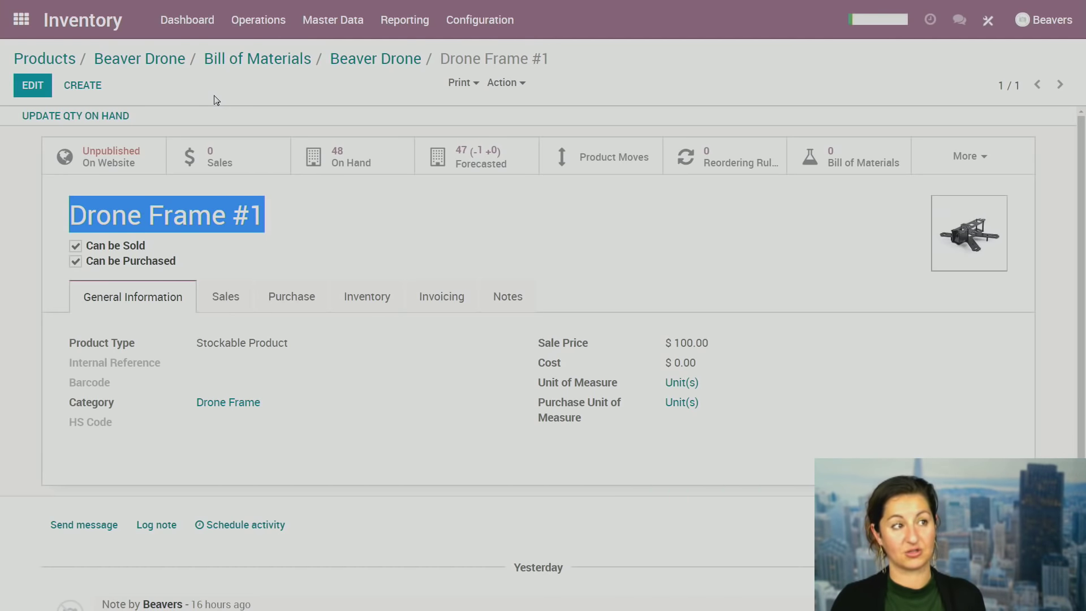
click(992, 173)
click(863, 235)
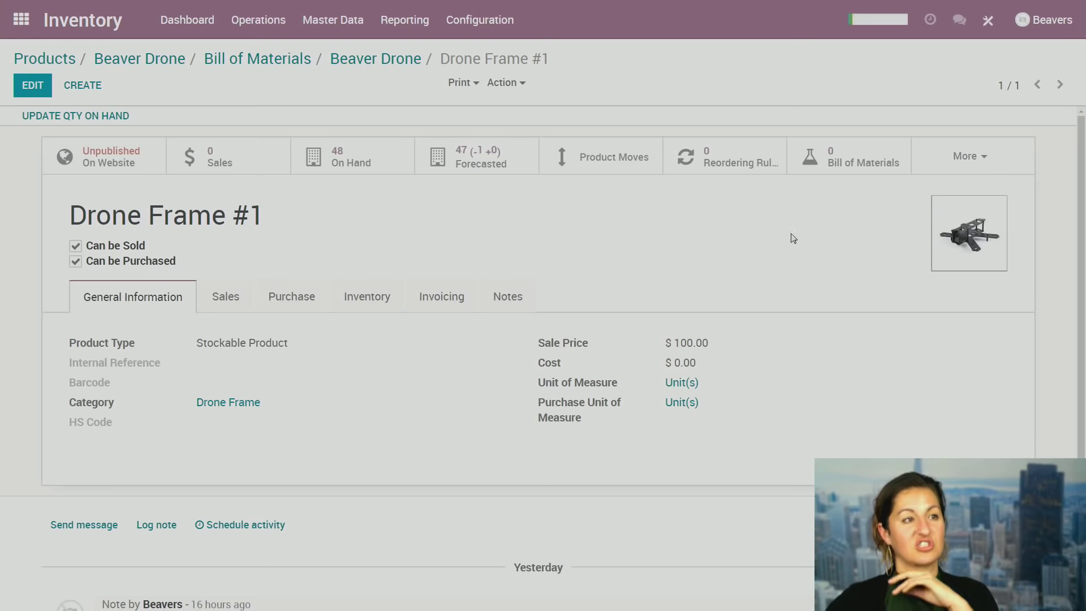
click(314, 159)
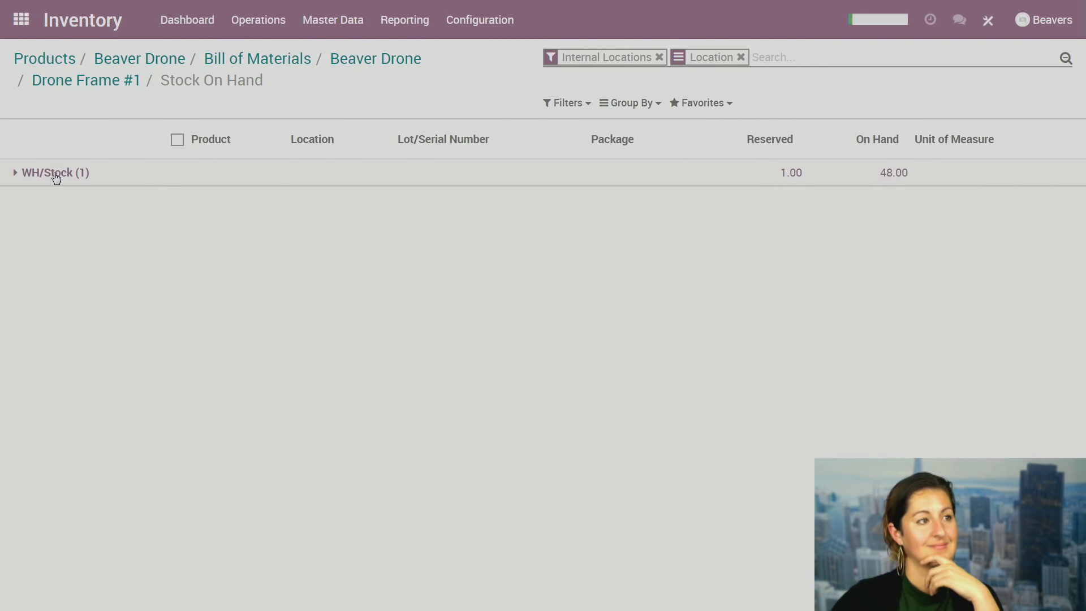
click(56, 175)
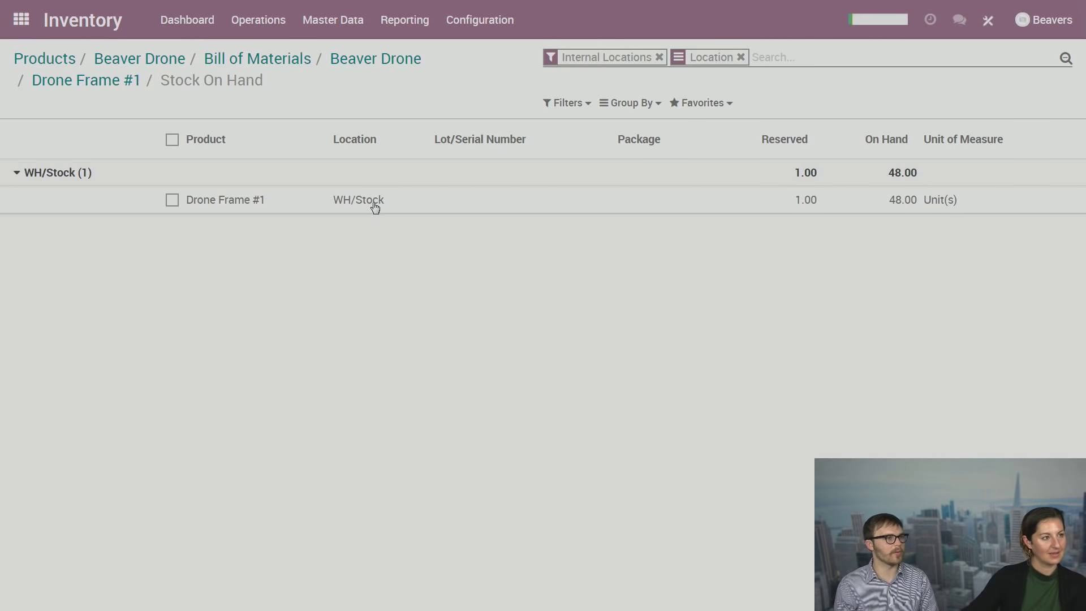
Generate the inventory report computed for the current inventory.
click(417, 33)
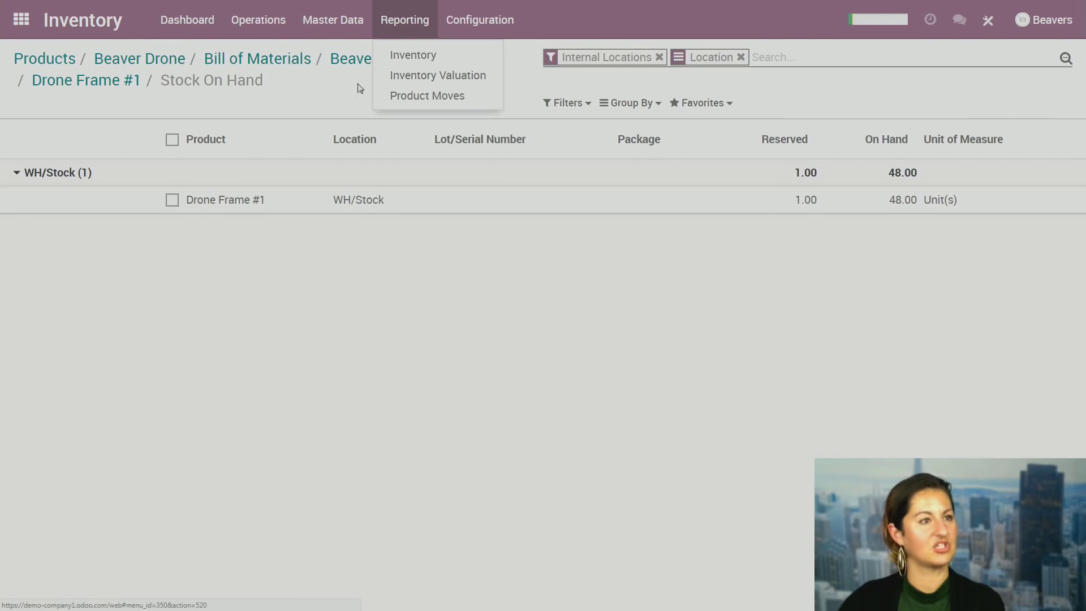
click(315, 34)
click(331, 55)
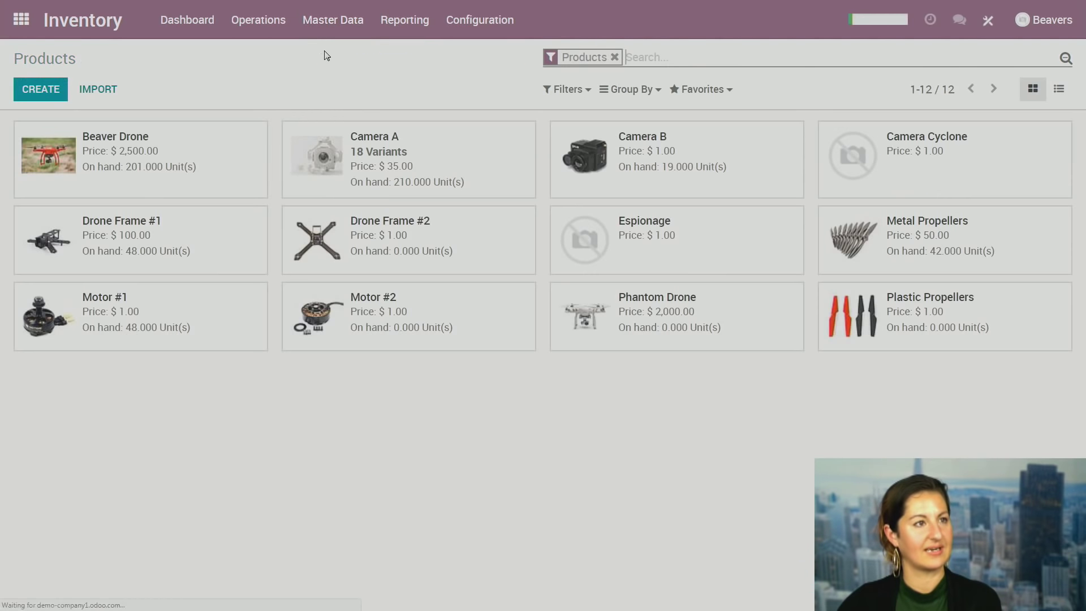
click(413, 24)
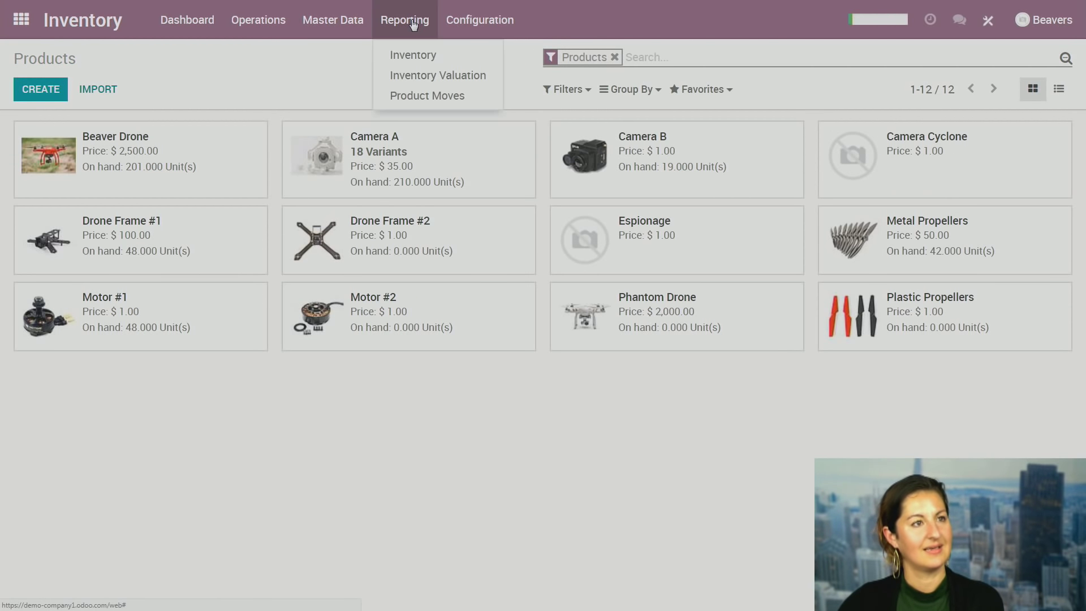
click(419, 59)
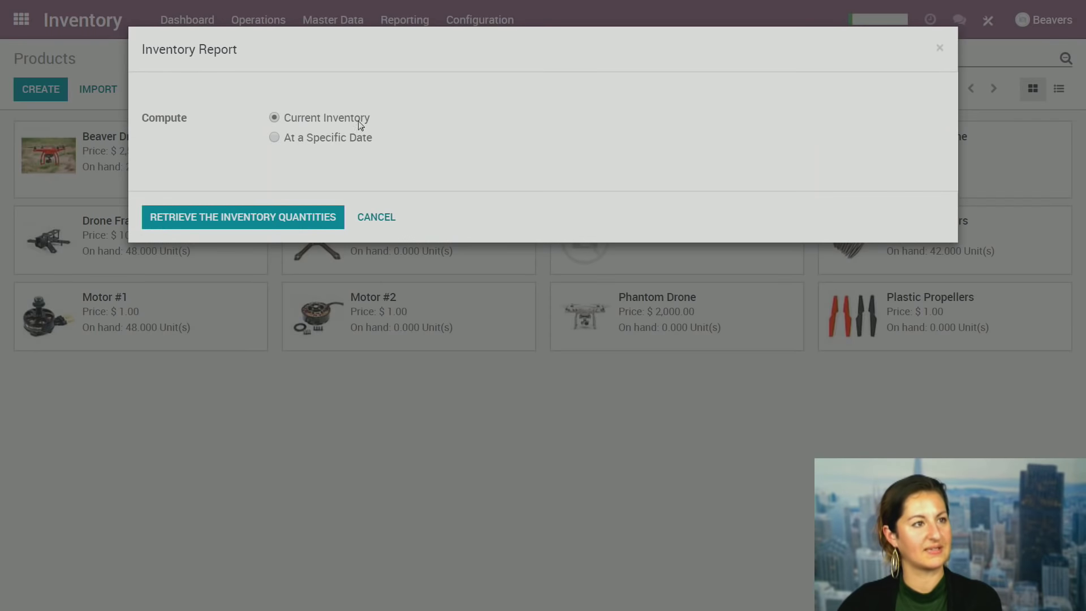
drag(281, 120, 428, 146)
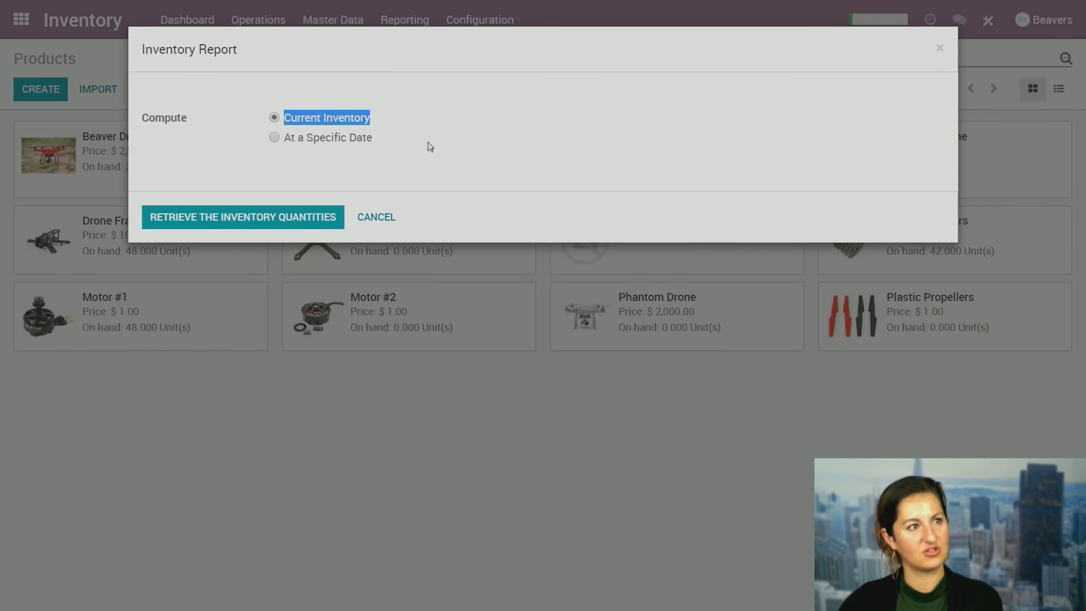
click(257, 225)
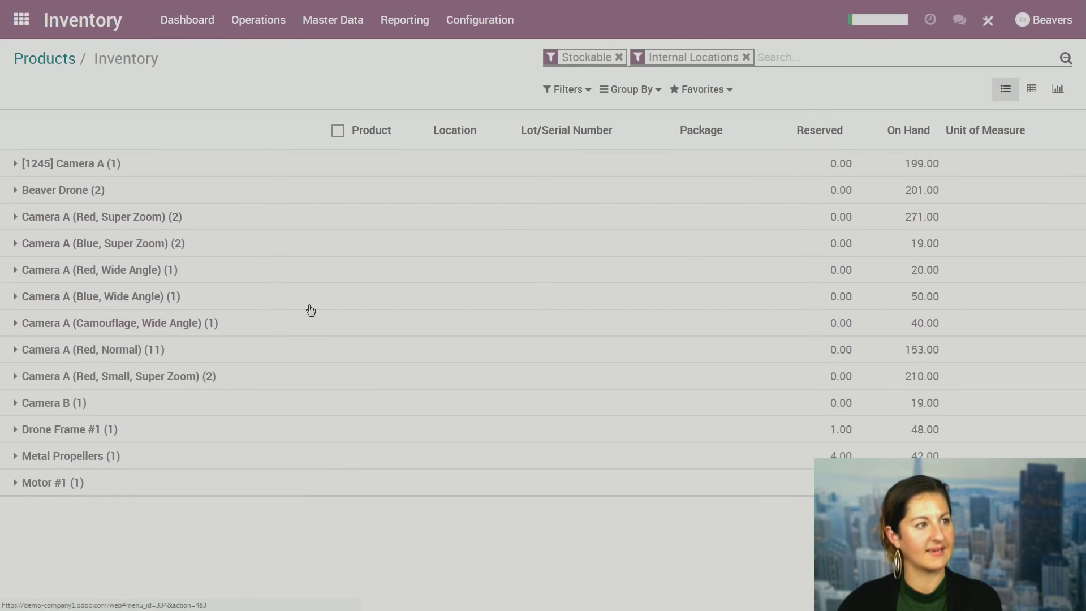
Examine the stock locations of [1245] Camera A, Beaver Drone and Camera A (Red, Super Zoom), then collapse their groups.
click(88, 165)
click(101, 219)
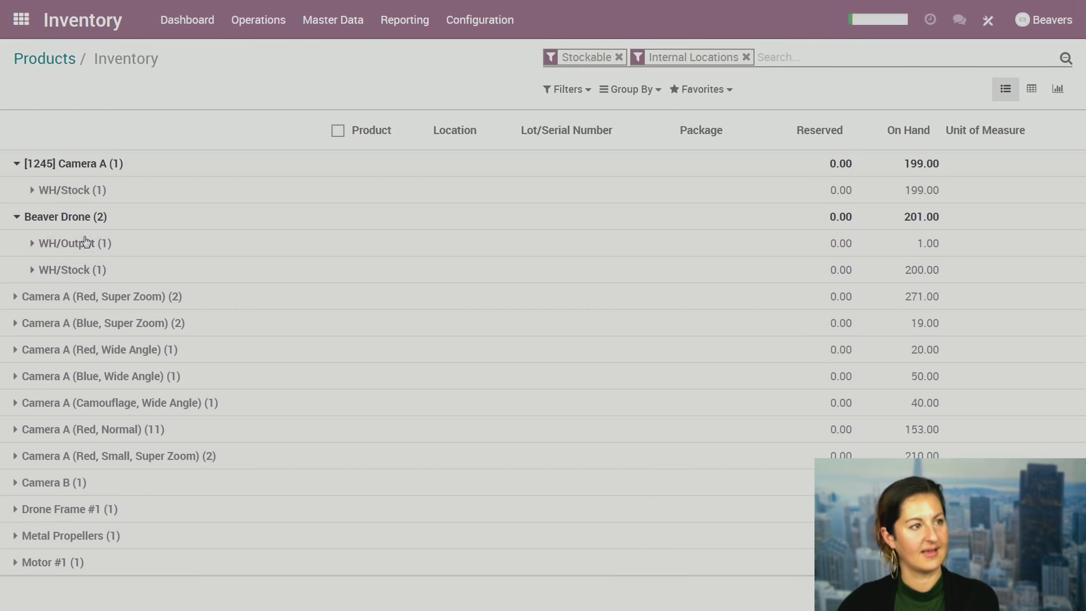
click(122, 296)
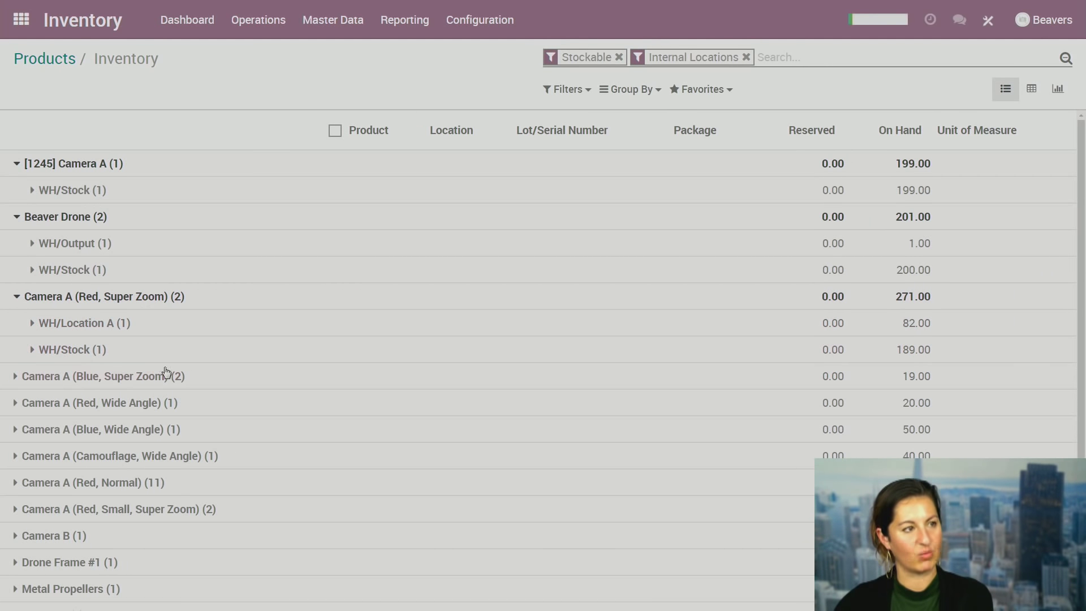
click(111, 299)
click(77, 218)
click(76, 169)
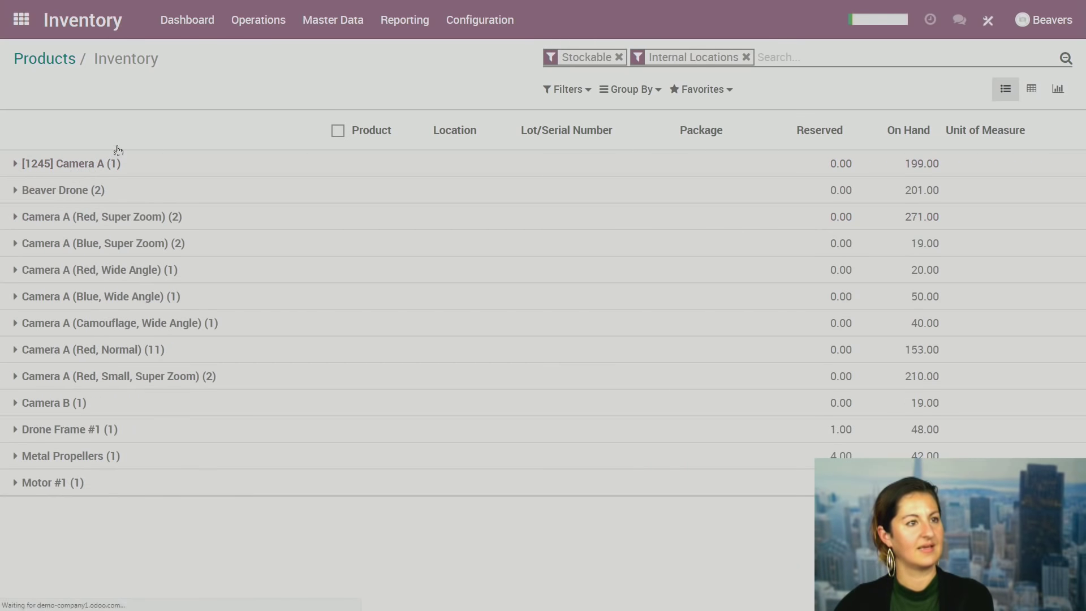
Show the inventory report as a pivot table and check which measures are available.
click(1032, 90)
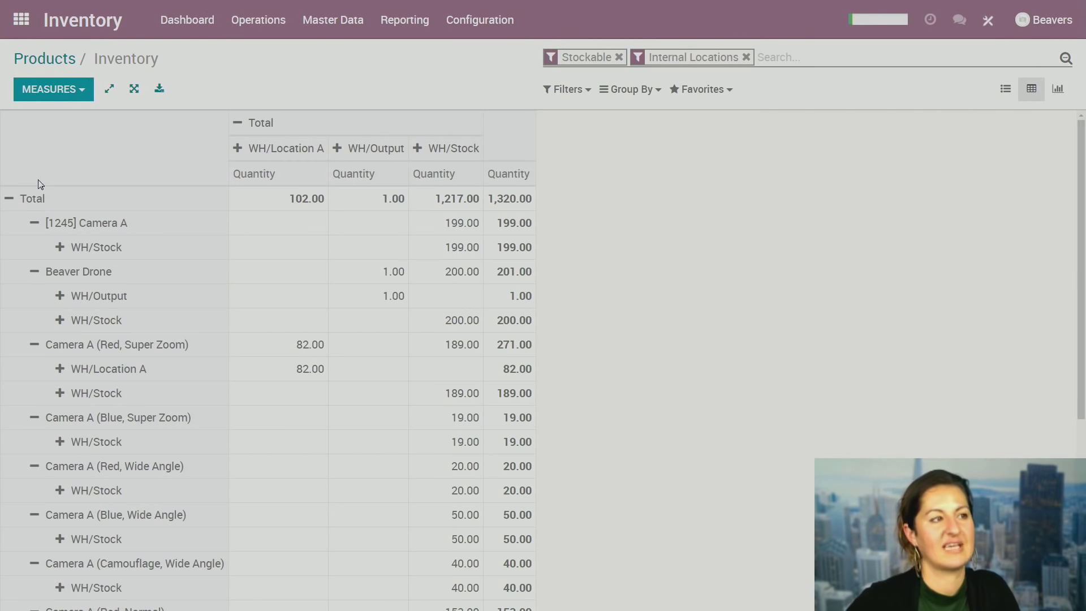
click(55, 98)
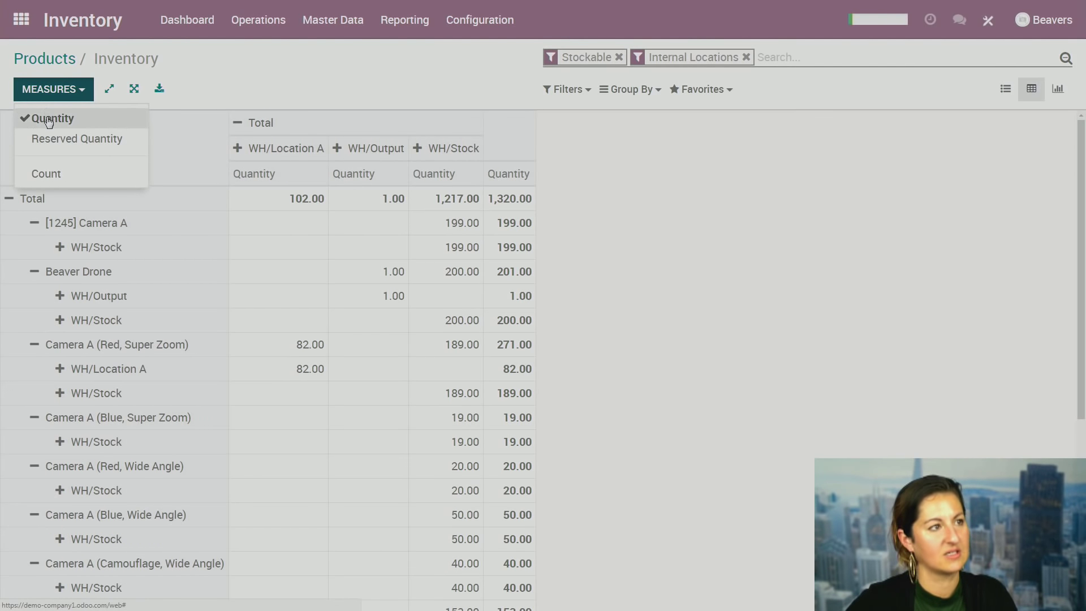
click(351, 63)
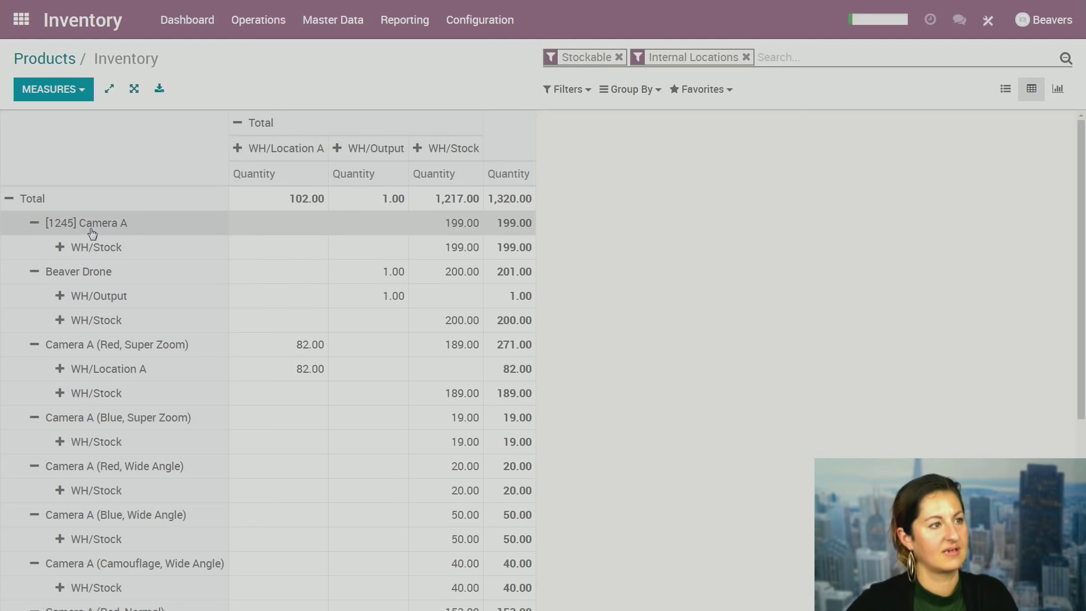
Collapse the location rows under the first five products, from [1245] Camera A to Camera A (Red, Wide Angle).
click(34, 222)
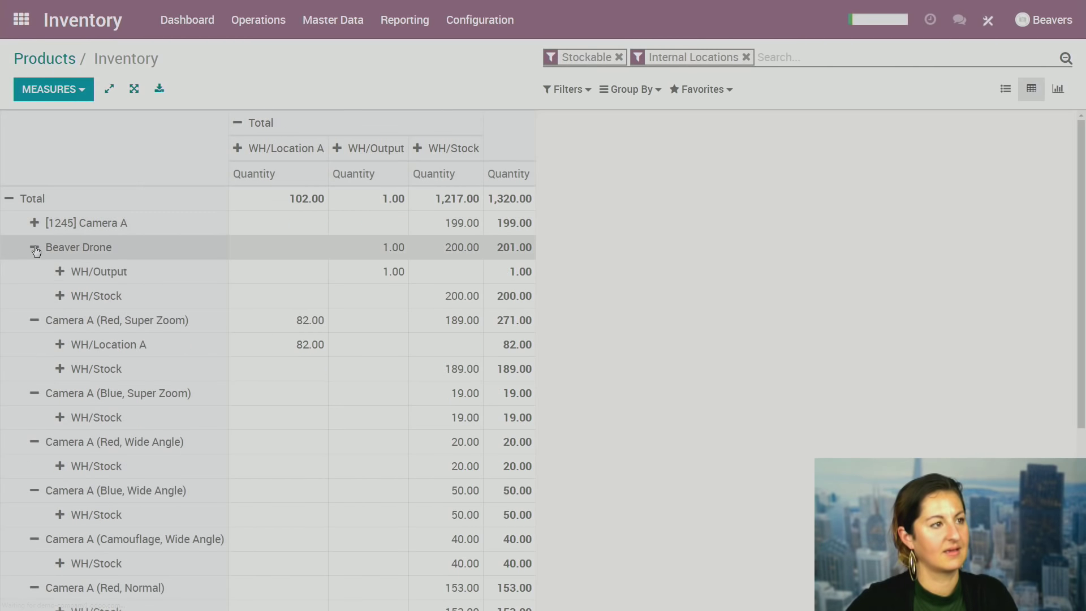
click(34, 246)
click(32, 277)
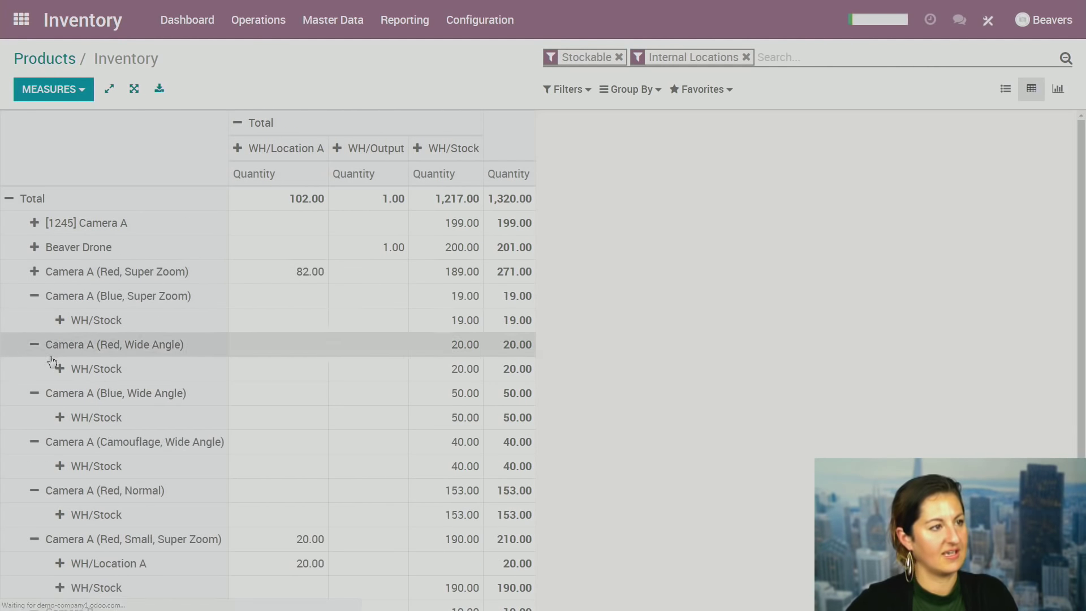
click(34, 296)
click(33, 325)
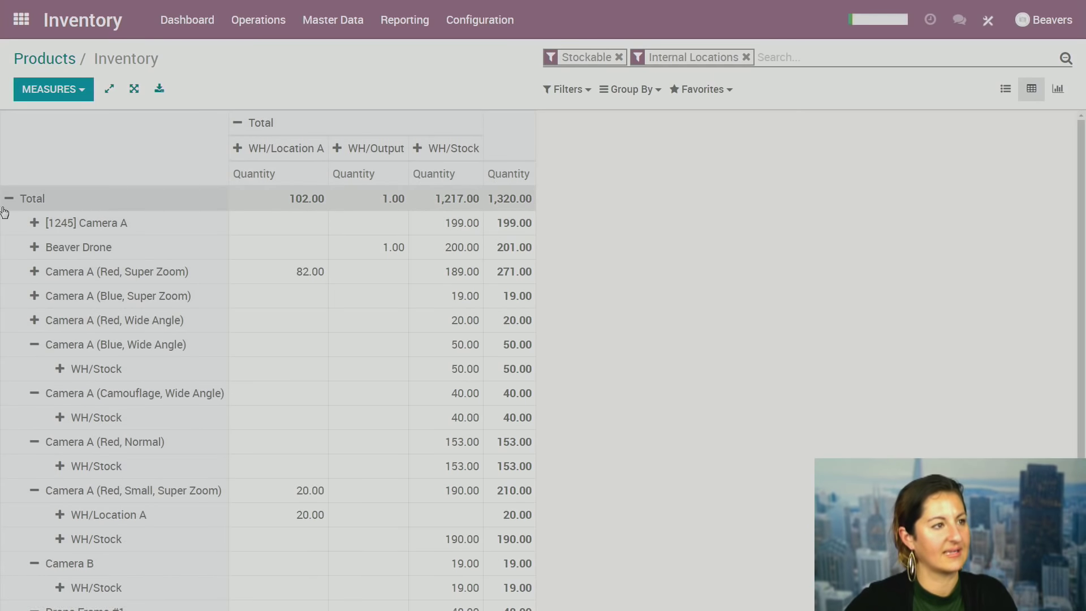
click(35, 224)
right_click(35, 225)
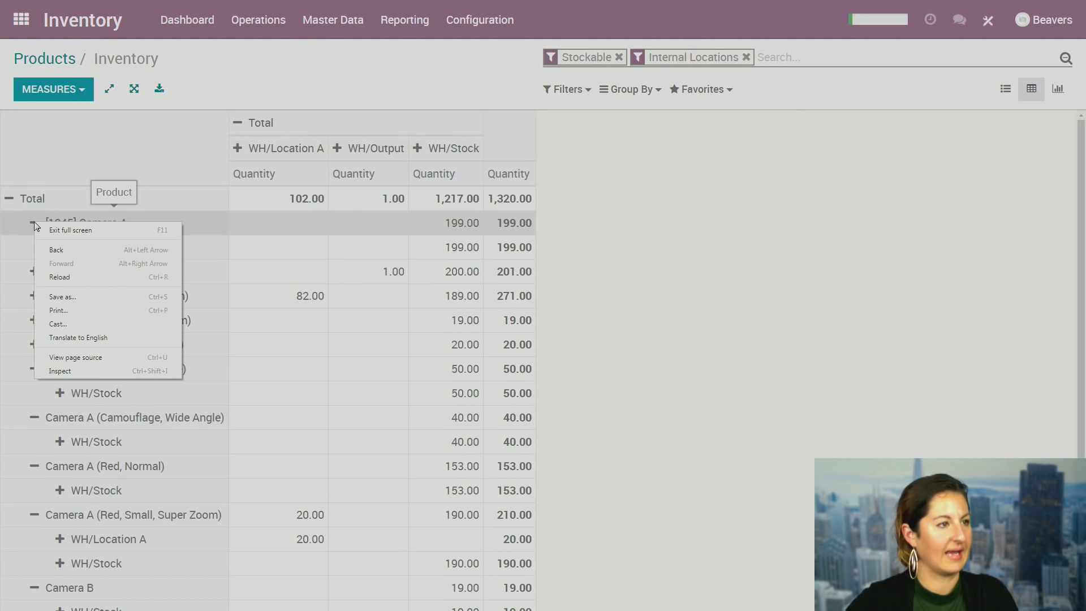
click(35, 224)
click(35, 225)
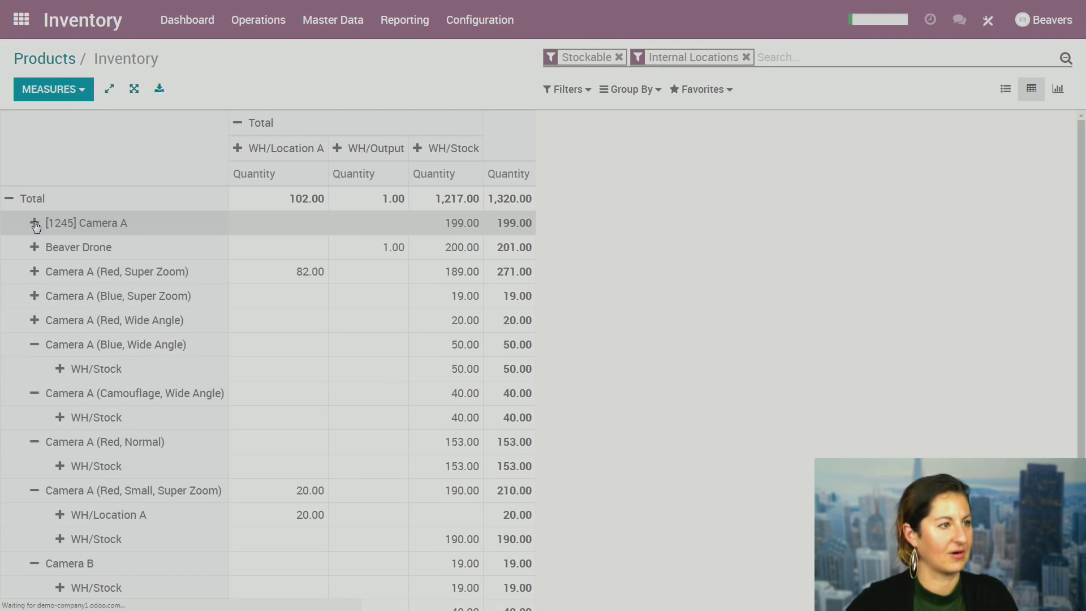
Collapse the pivot table's Total row and regroup the rows by Product only.
click(8, 199)
click(8, 200)
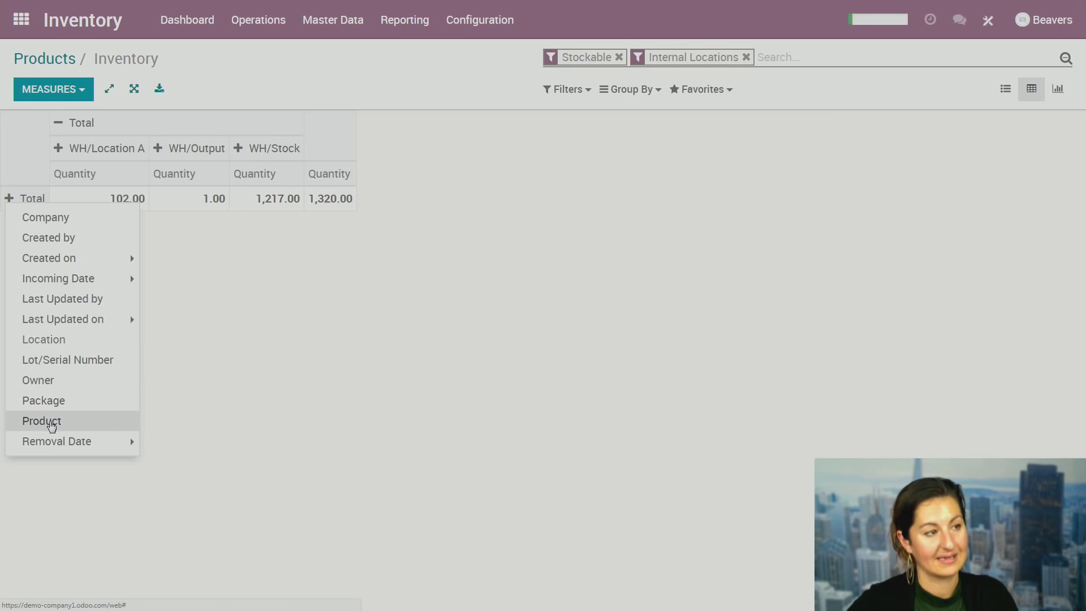
click(52, 427)
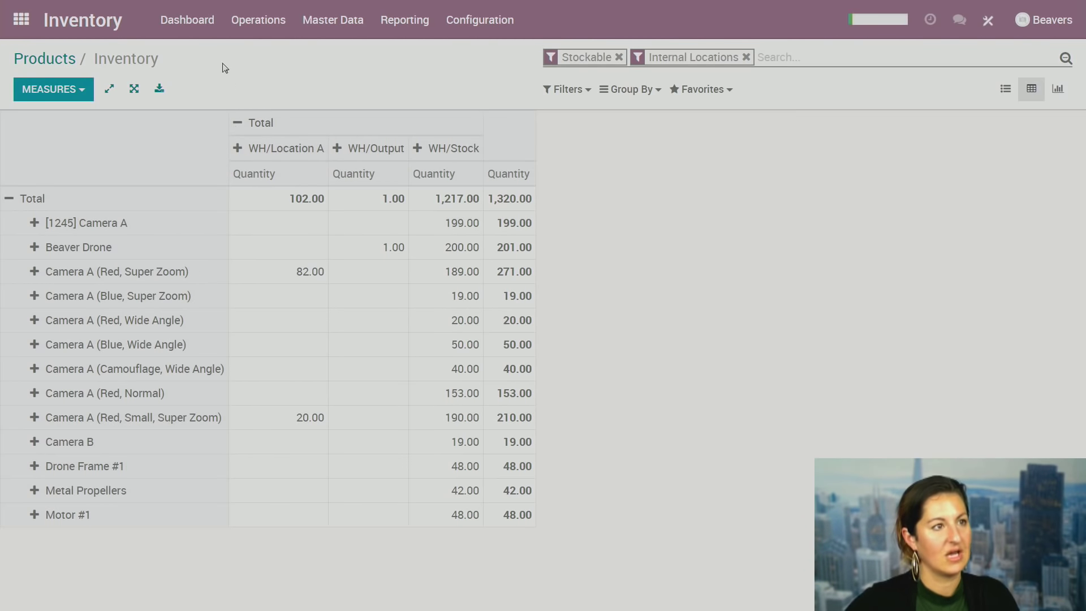
Check the breakdown options for the WH/Location A column and split the WH/Output column by Company.
click(239, 152)
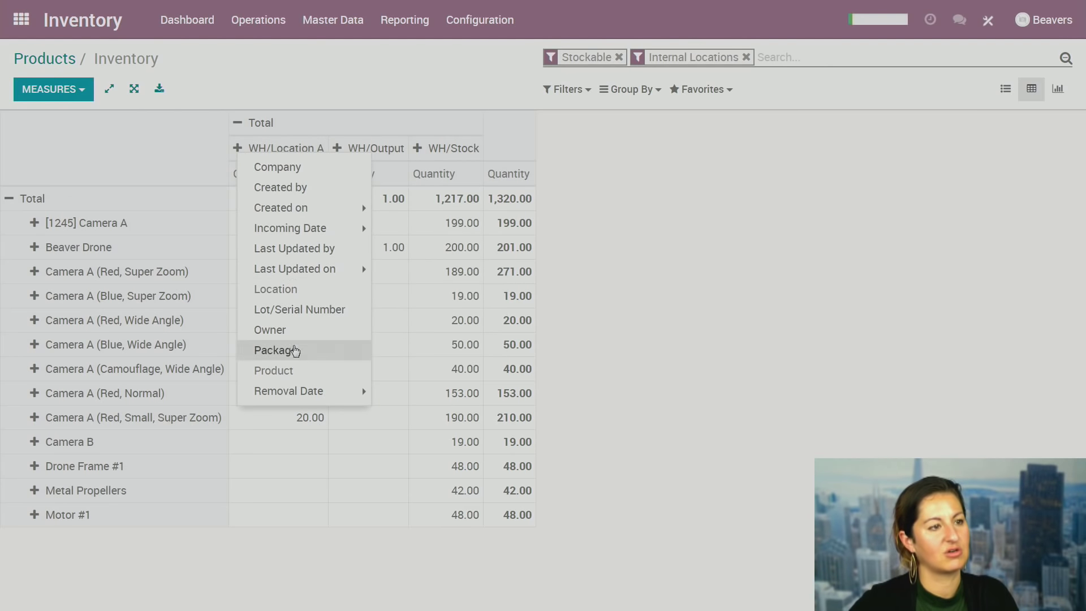
mouse_move(285, 394)
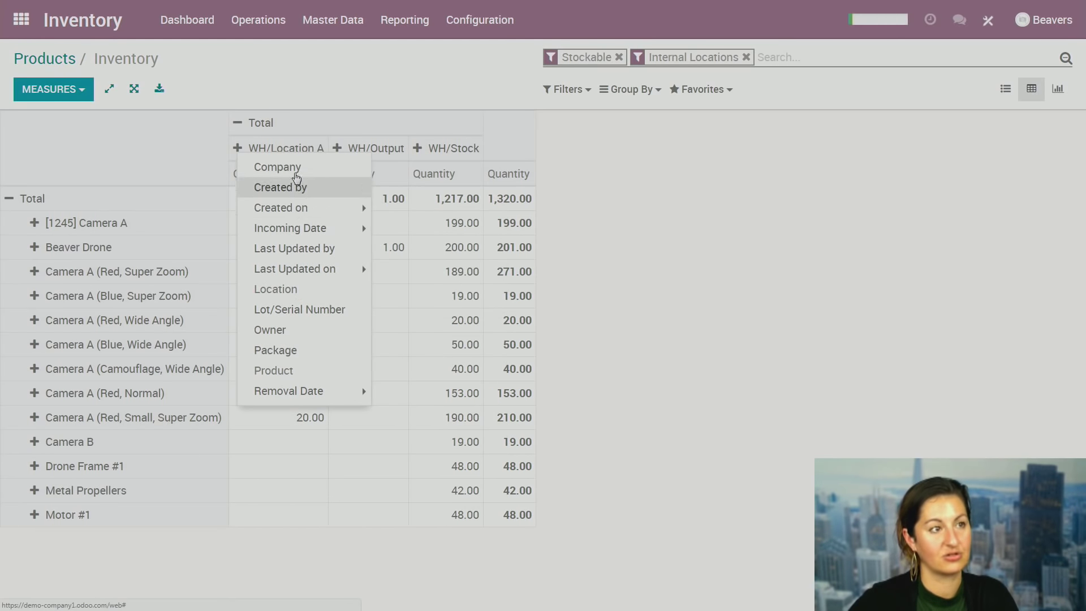
click(361, 151)
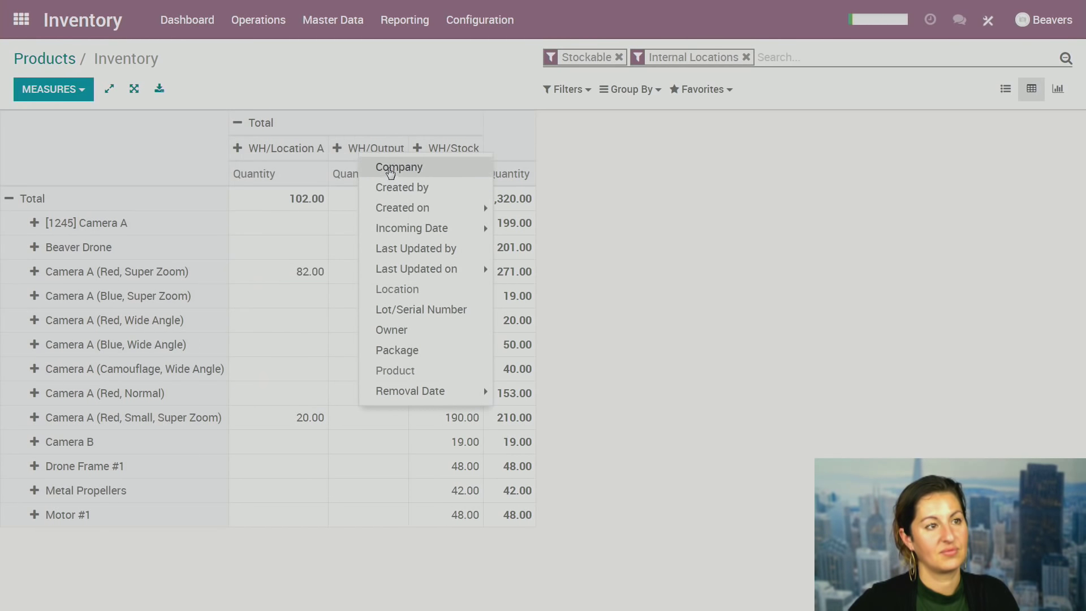
click(388, 168)
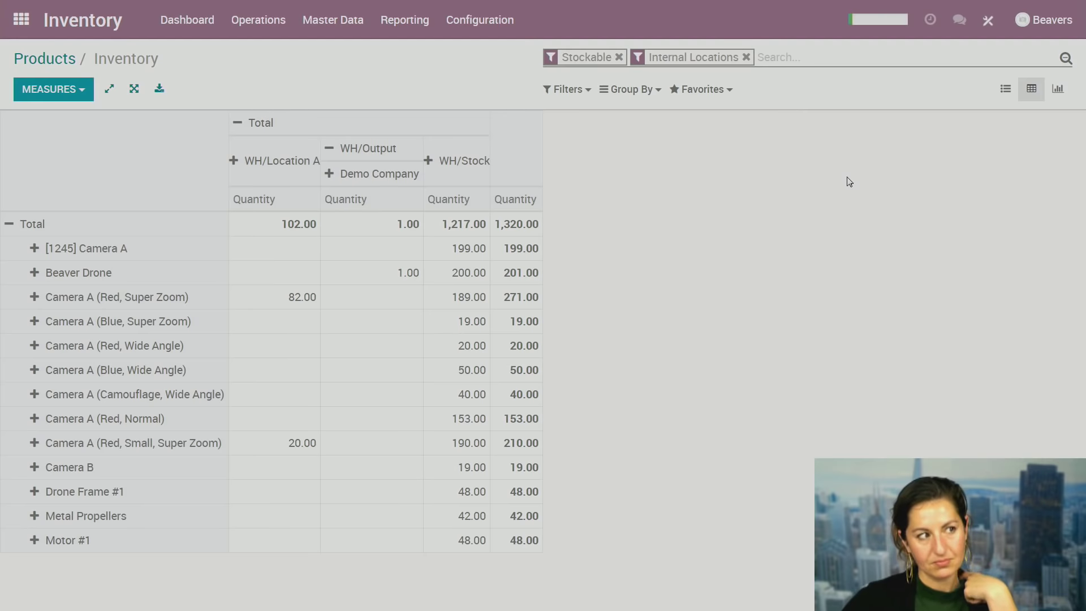
Leave the pivot report, reopen the Inventory app and go to the product catalogue.
click(729, 92)
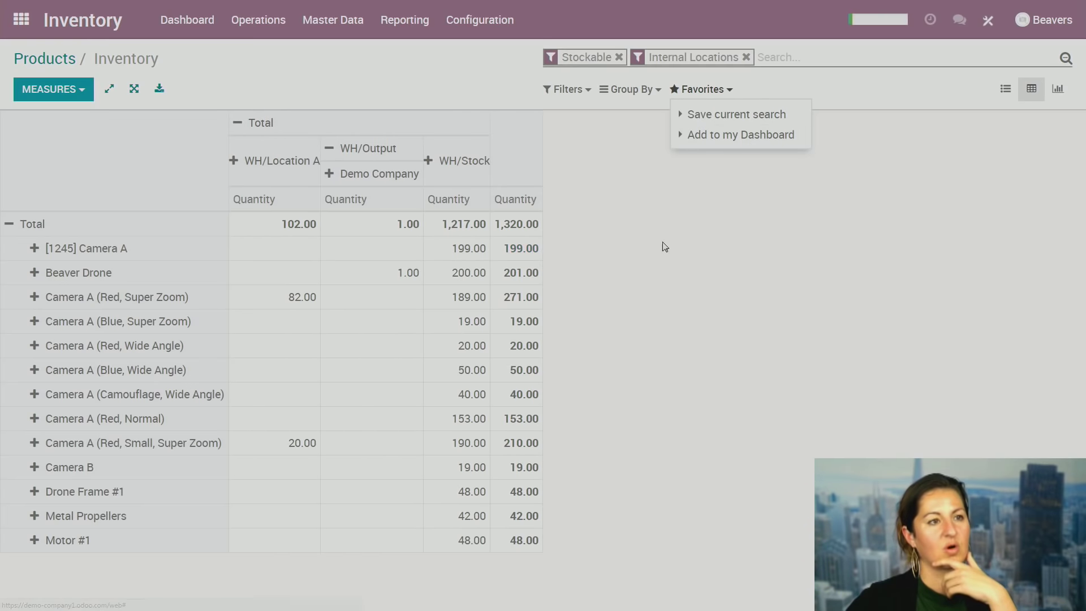
click(21, 20)
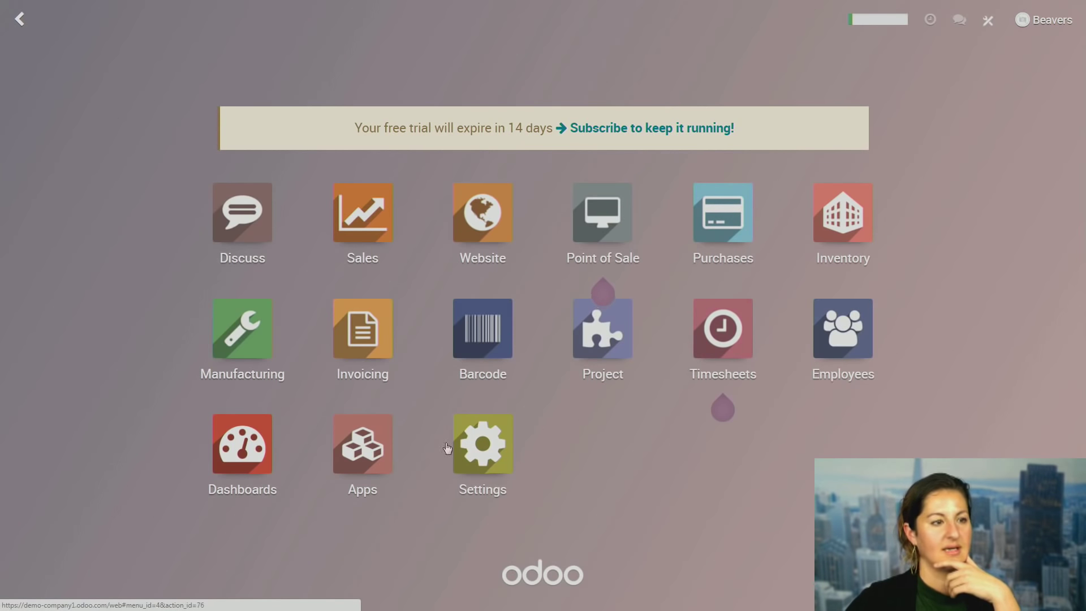
click(867, 242)
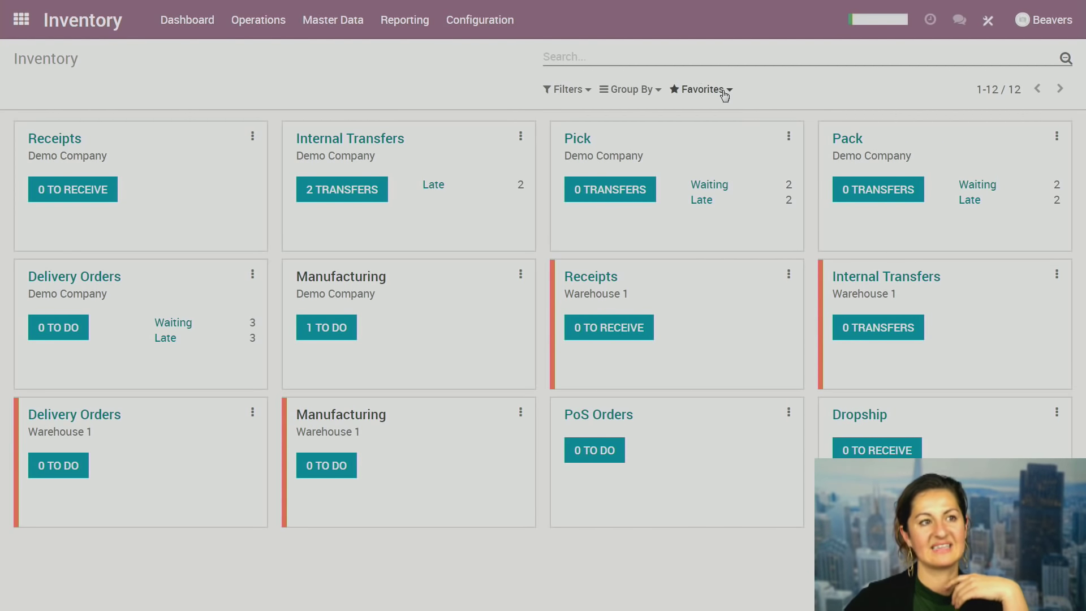
click(633, 96)
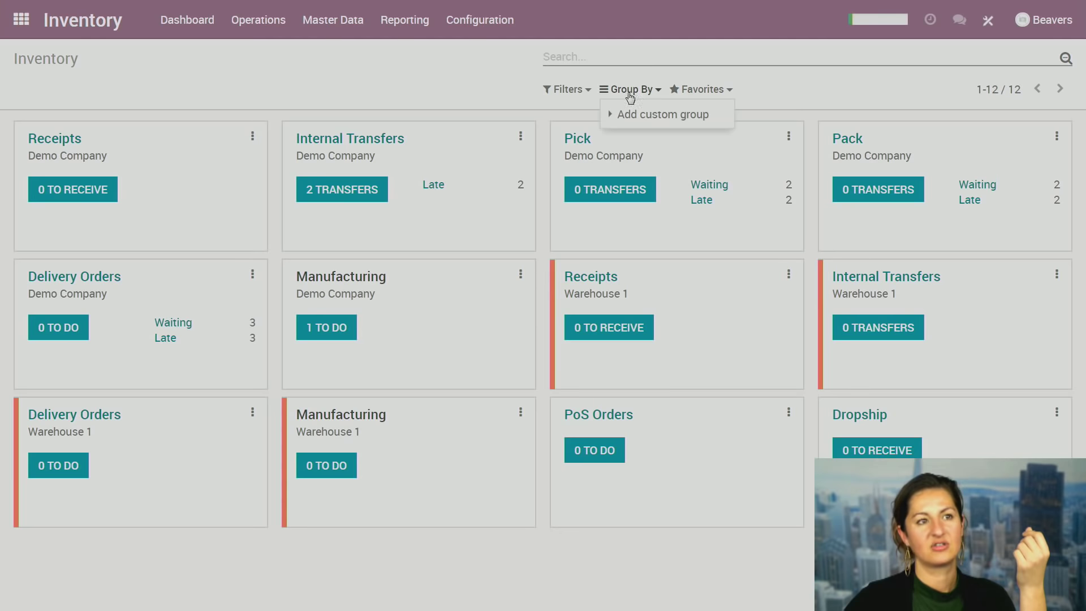
click(342, 20)
click(343, 59)
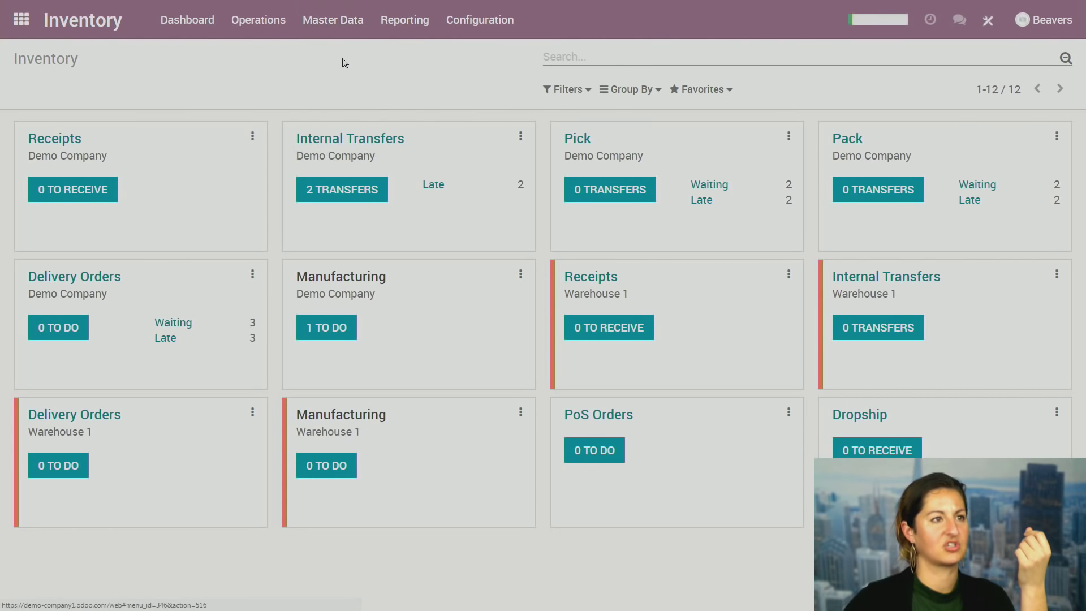
Group the products by a custom group on Internal Category.
click(640, 94)
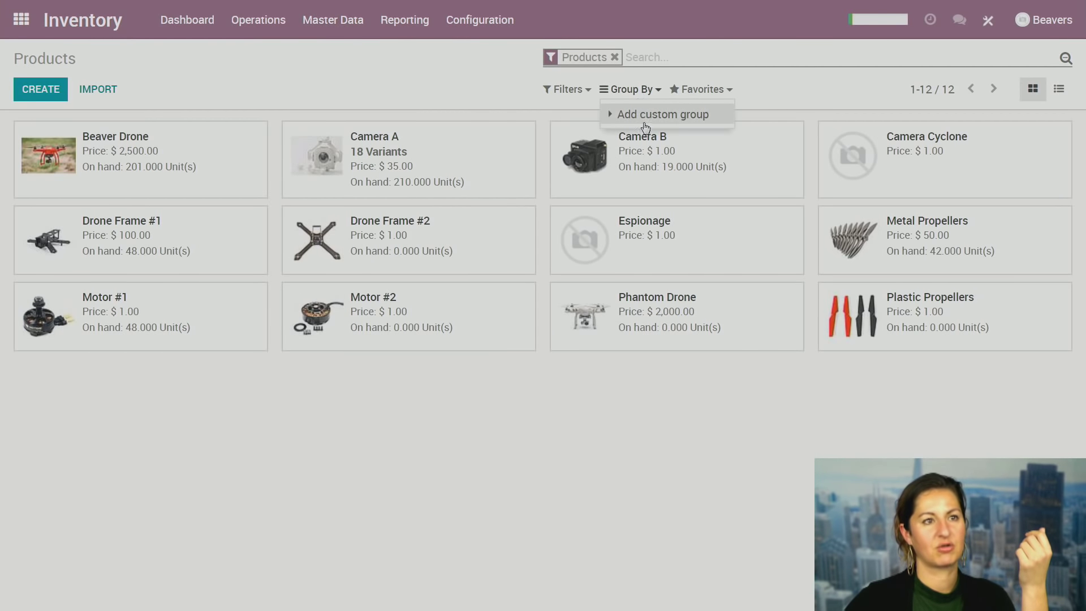
click(645, 118)
click(673, 136)
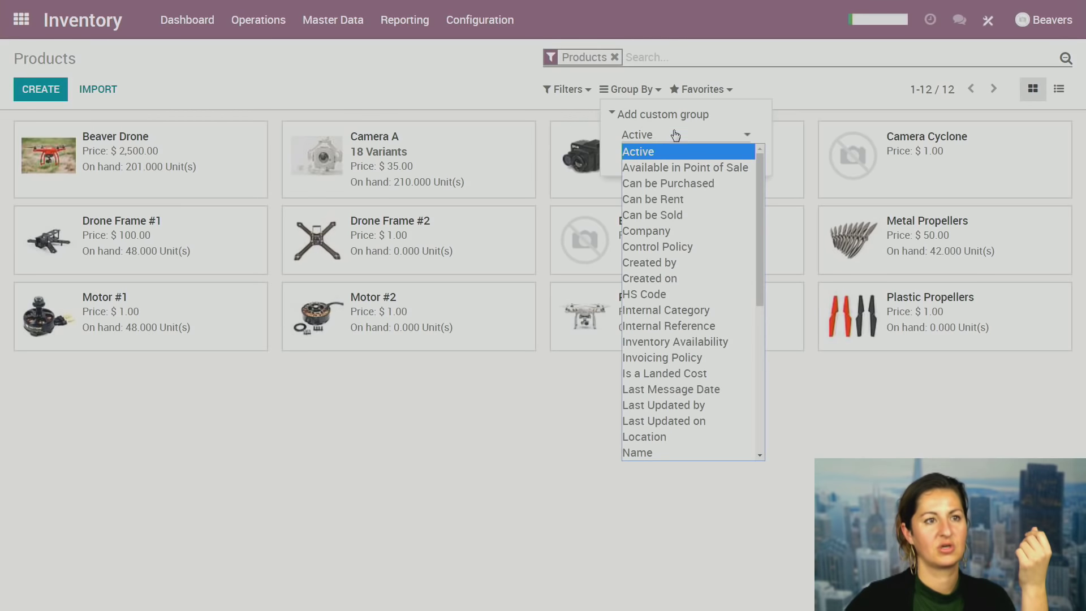
click(687, 310)
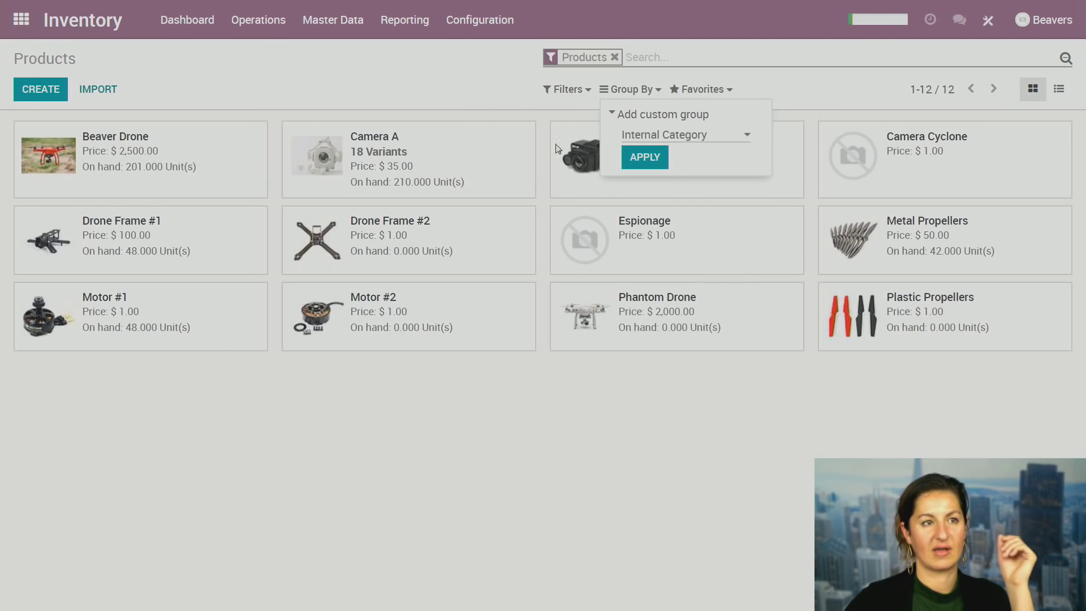
click(645, 156)
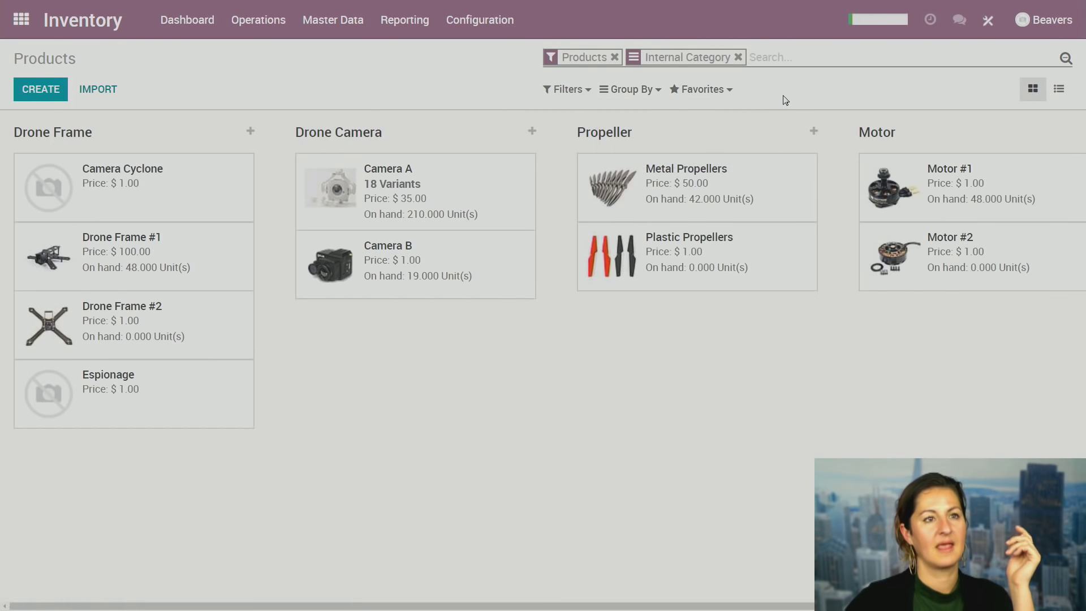
Add the grouped product view to the personal dashboard under the name Categories.
click(717, 91)
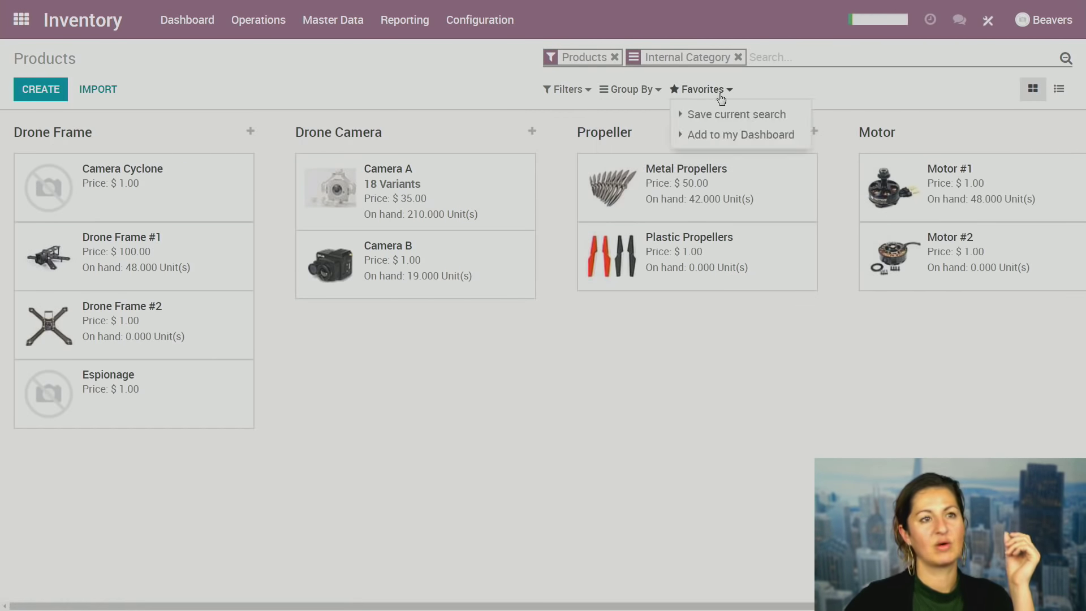
click(727, 141)
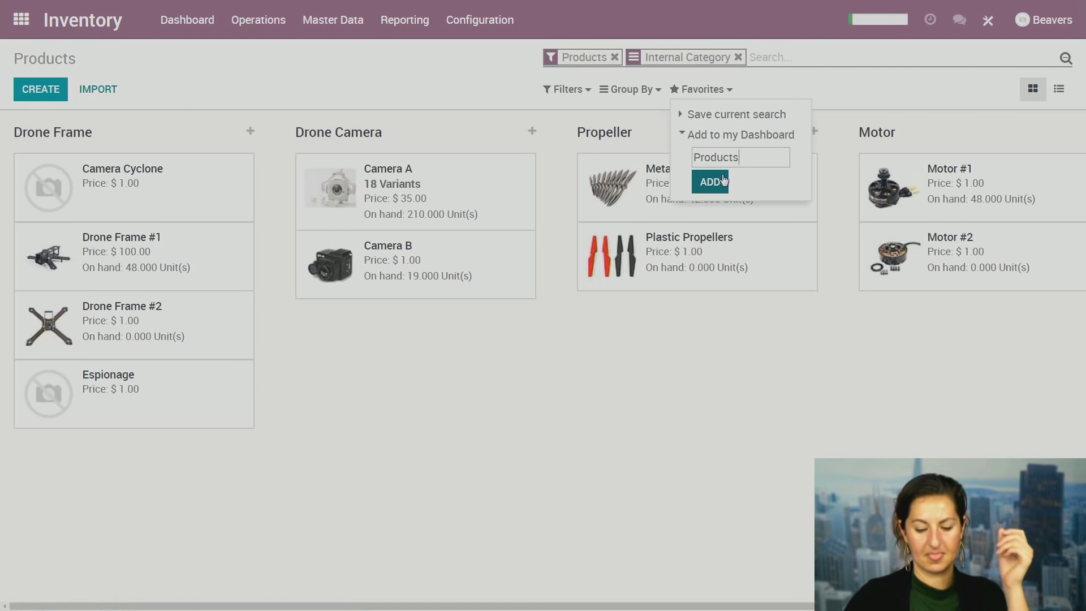
key(BackSpace)
key(BackSpace)
key(BackSpace)
key(BackSpace)
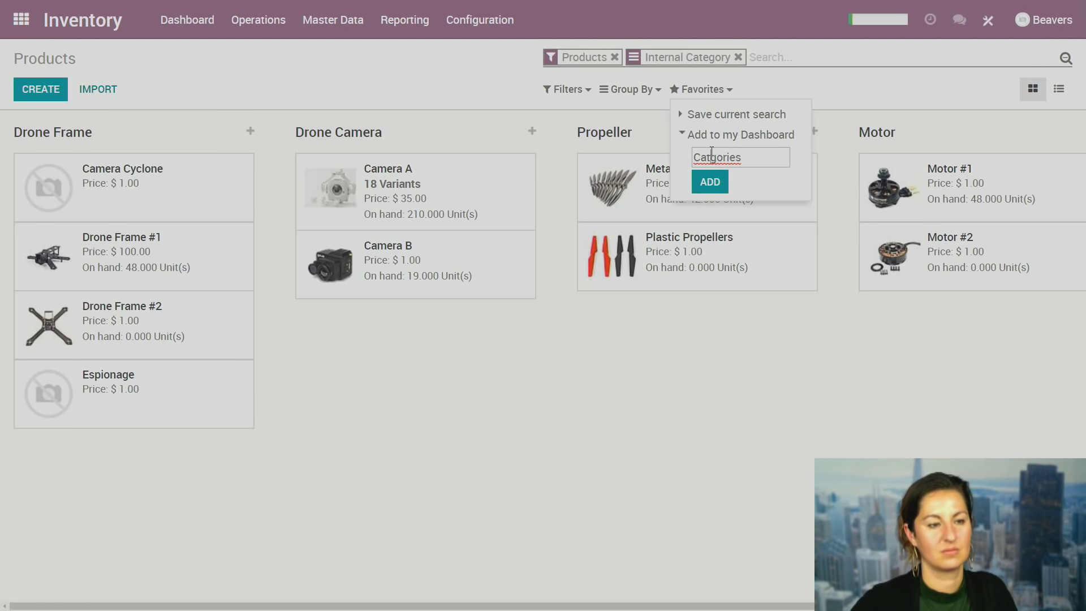
click(708, 183)
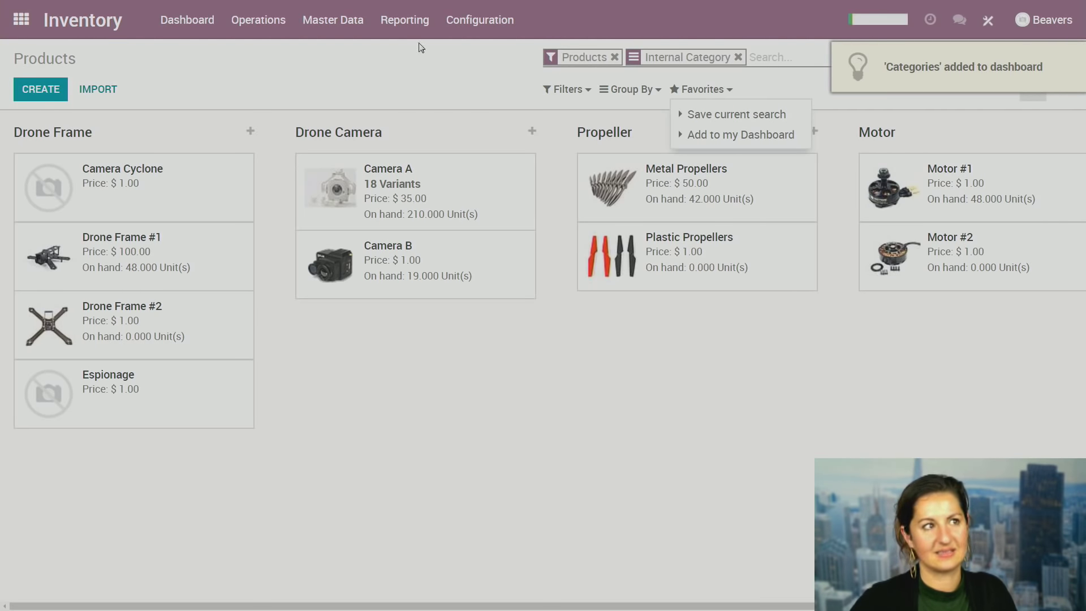
Open the personal dashboard and move the Camera Cyclone card from Drone Frame to Drone Camera, and on to Motor.
click(20, 28)
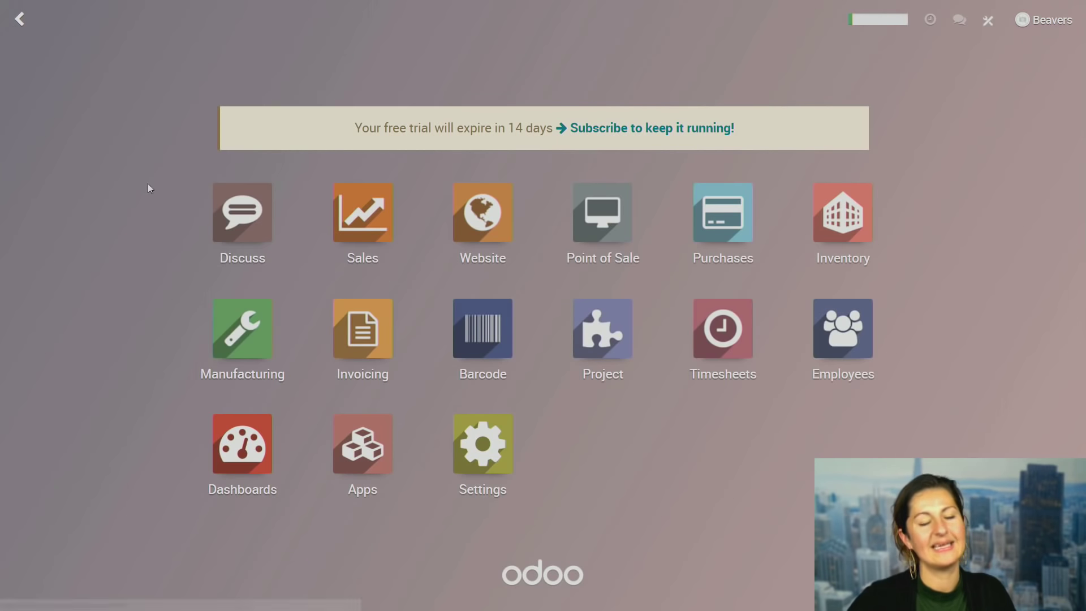
click(232, 453)
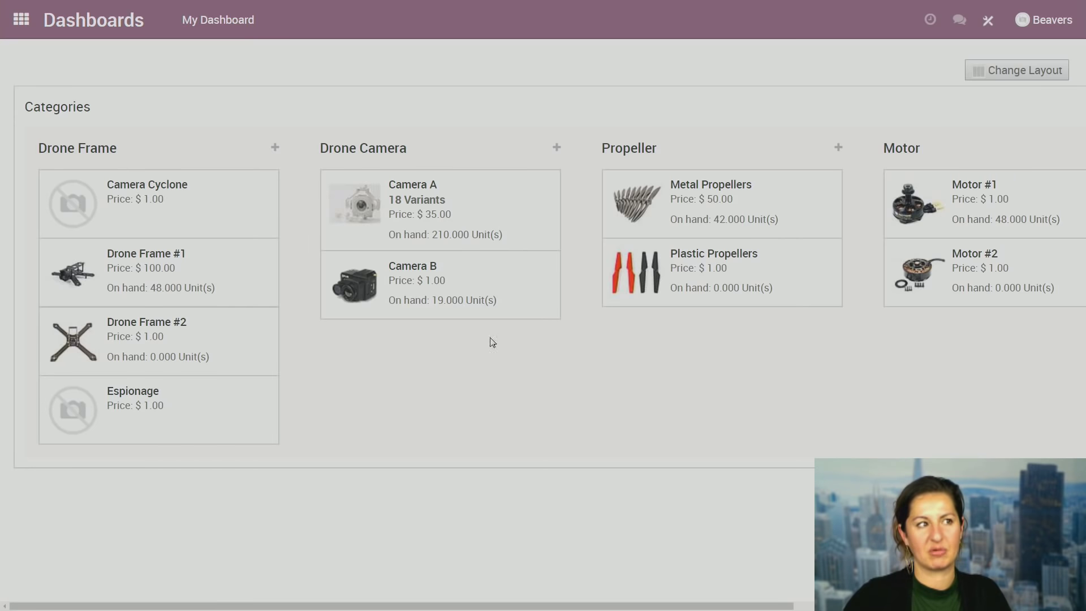
drag(108, 201, 424, 356)
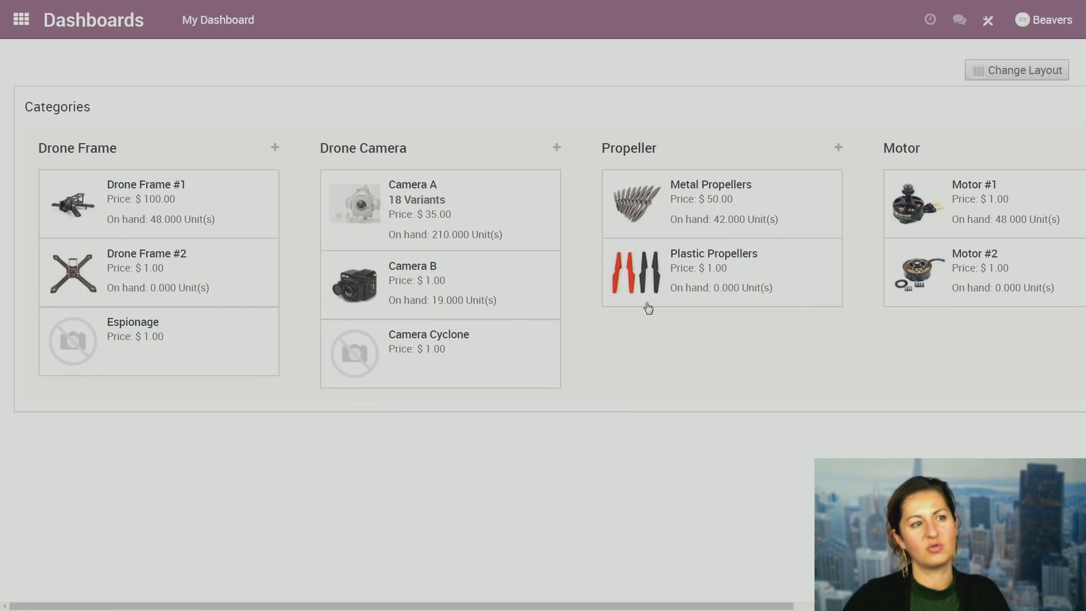
mouse_move(673, 289)
mouse_down()
mouse_move(670, 312)
mouse_move(684, 277)
mouse_move(676, 290)
mouse_up()
drag(460, 361, 947, 353)
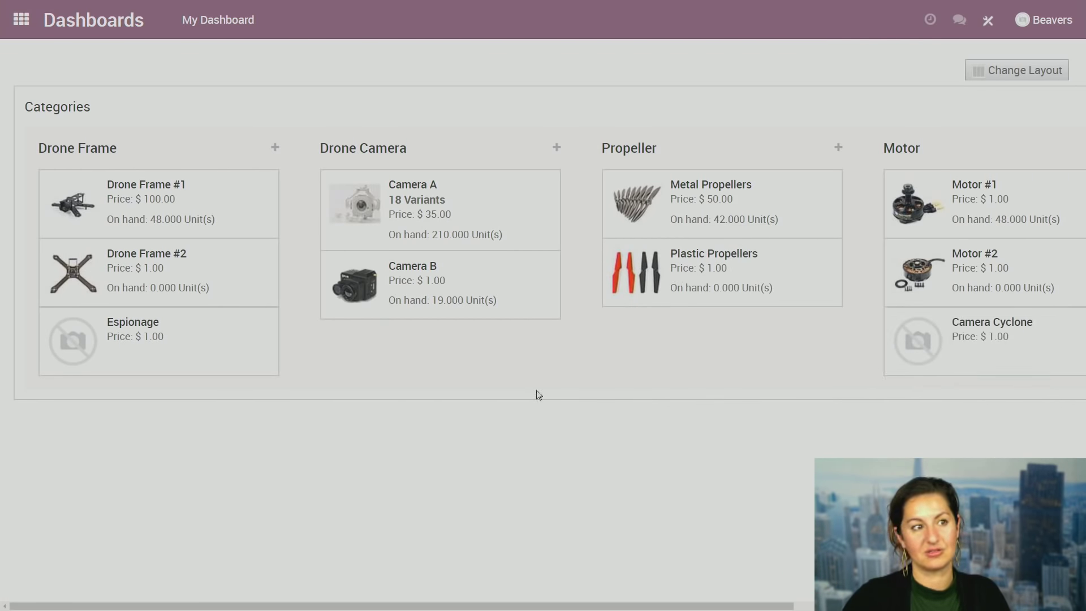
Examine the Drone Frame #1 product record from the dashboard, and return to the Inventory app's overview.
click(135, 193)
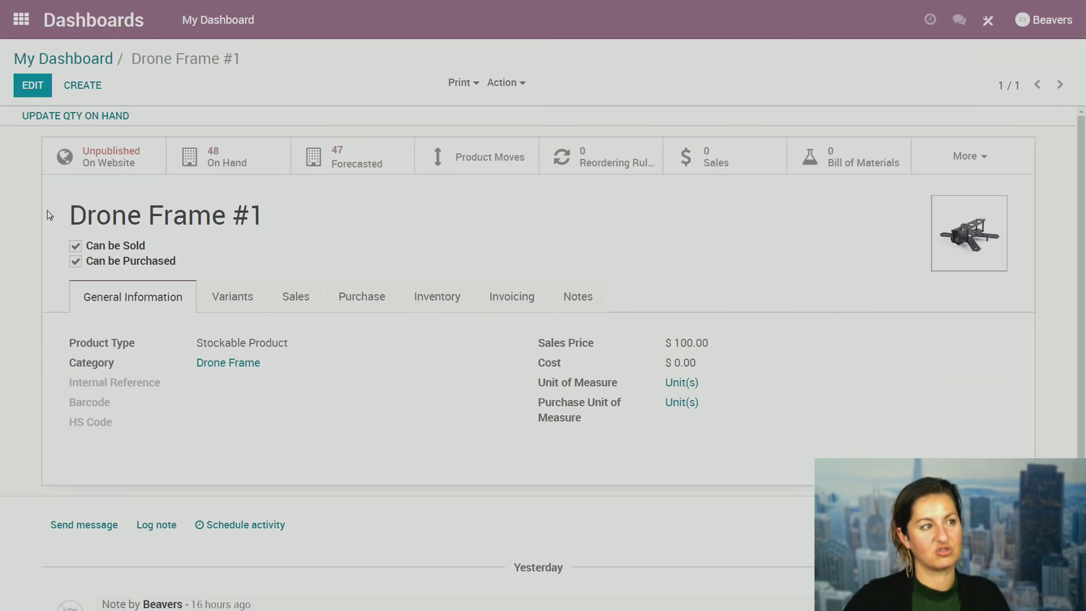
drag(65, 216, 379, 218)
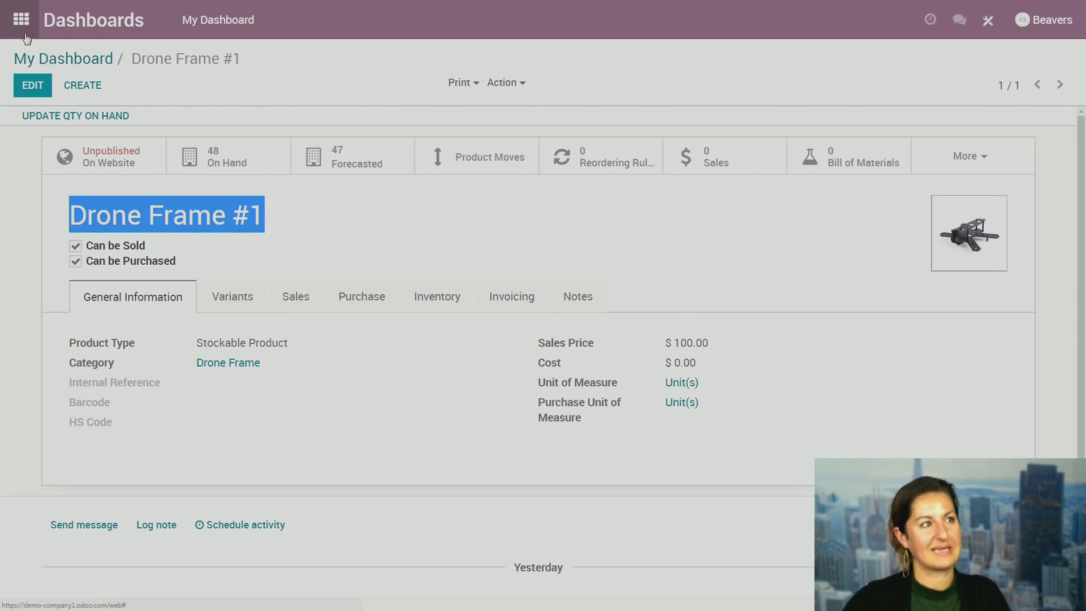
click(45, 63)
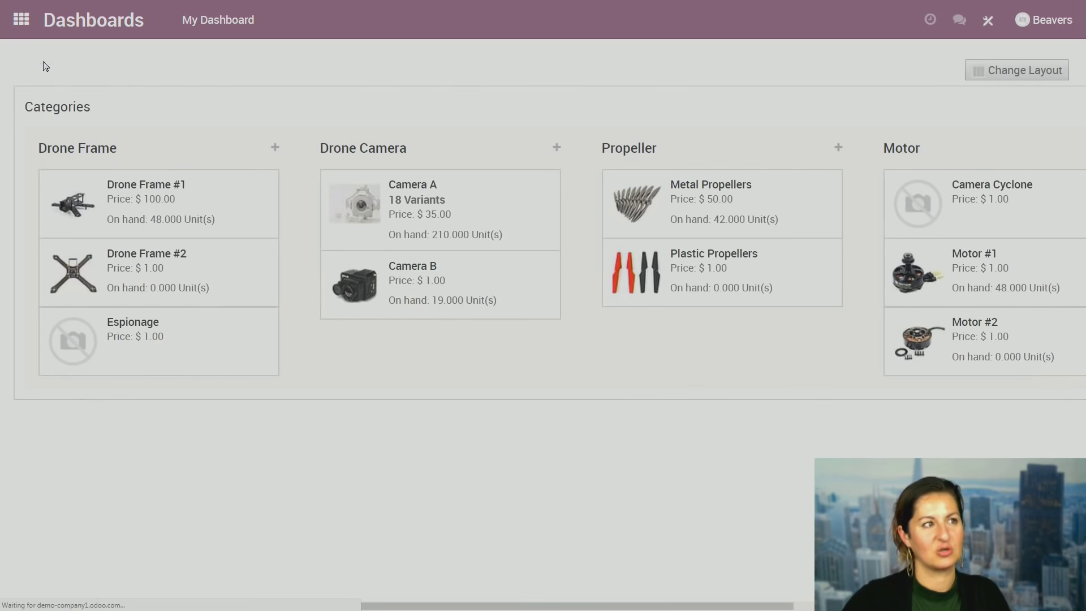
click(21, 20)
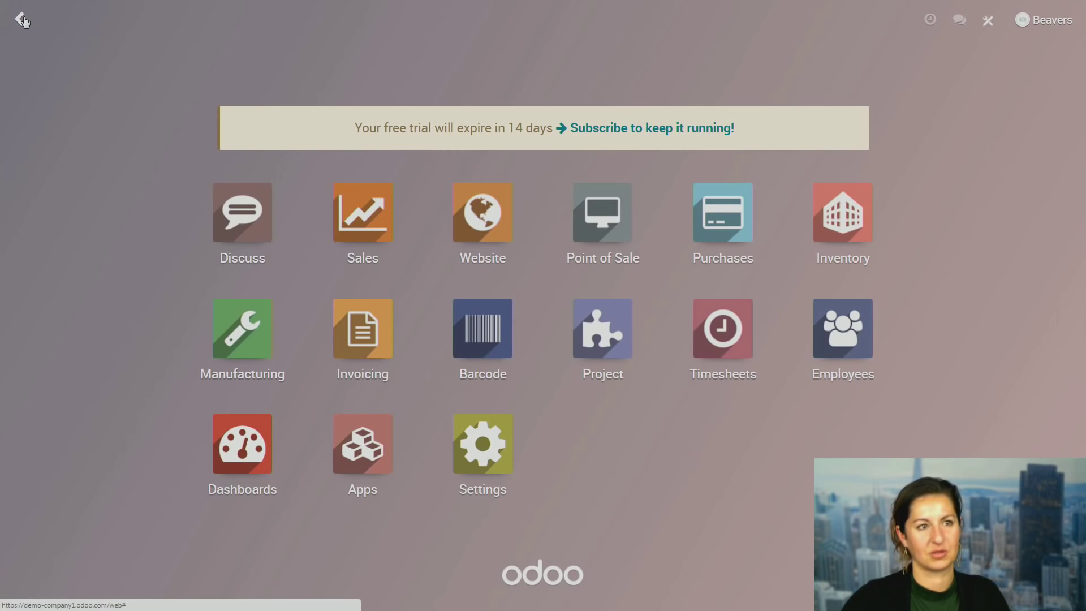
click(894, 198)
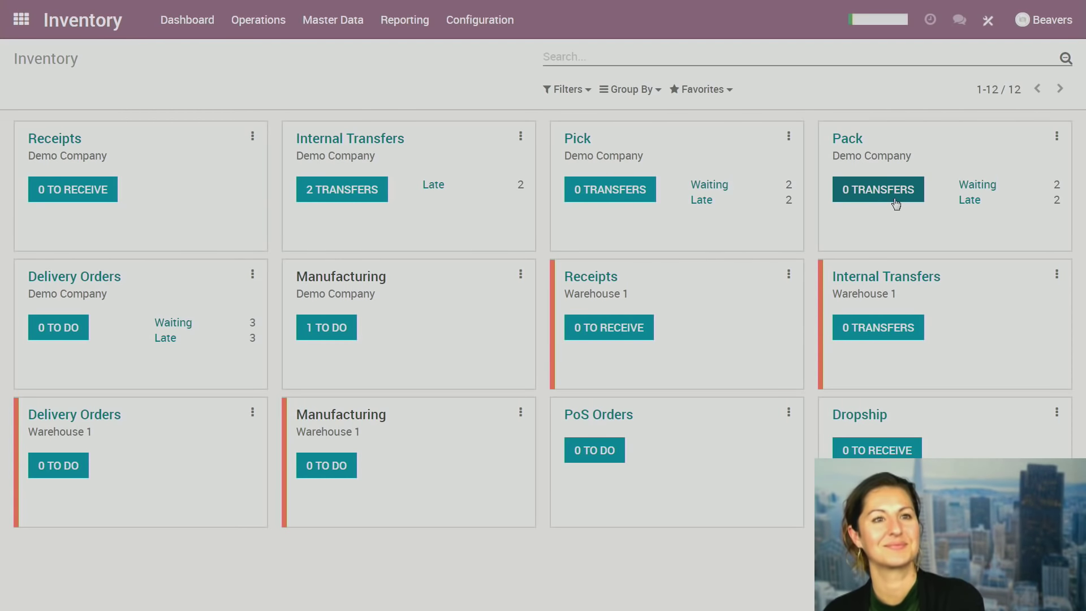